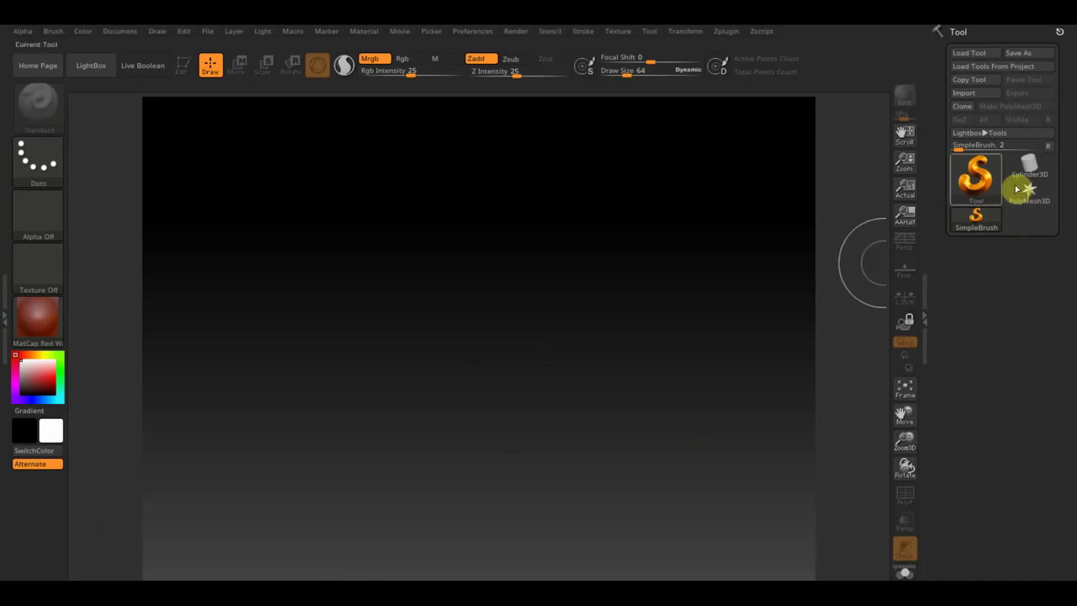
- Draw a Sphere3D on the canvas in Edit mode and convert it to PolyMesh3D
click(973, 185)
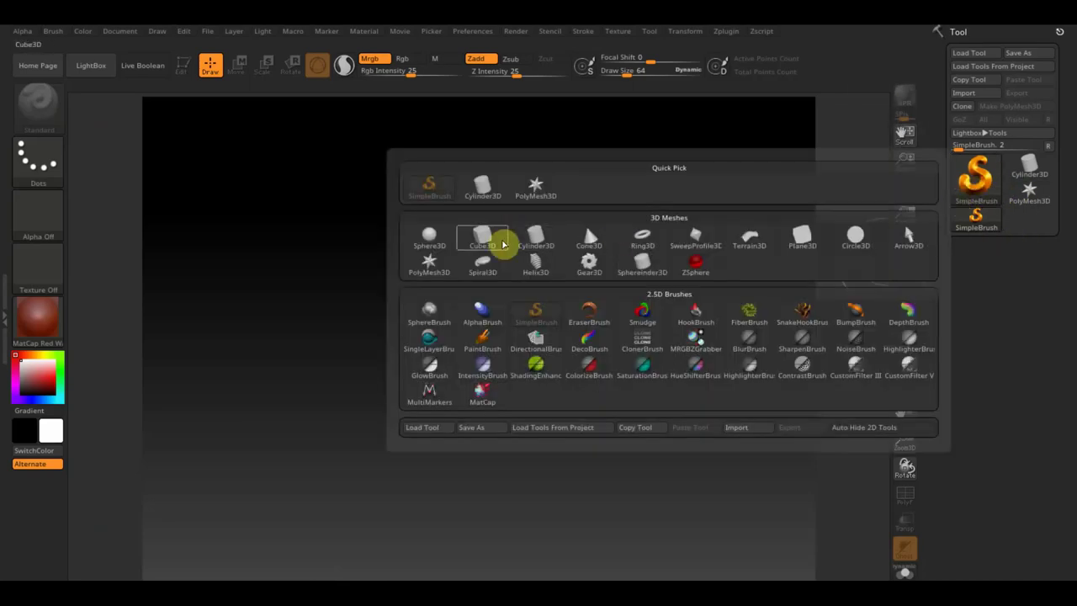
click(441, 241)
drag(471, 339, 474, 481)
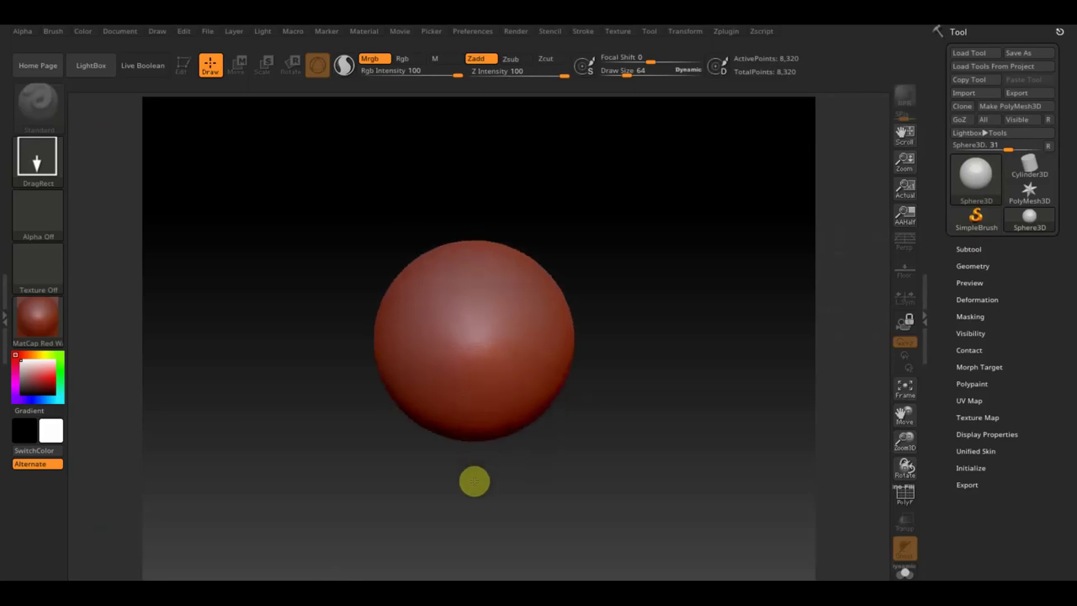
click(185, 67)
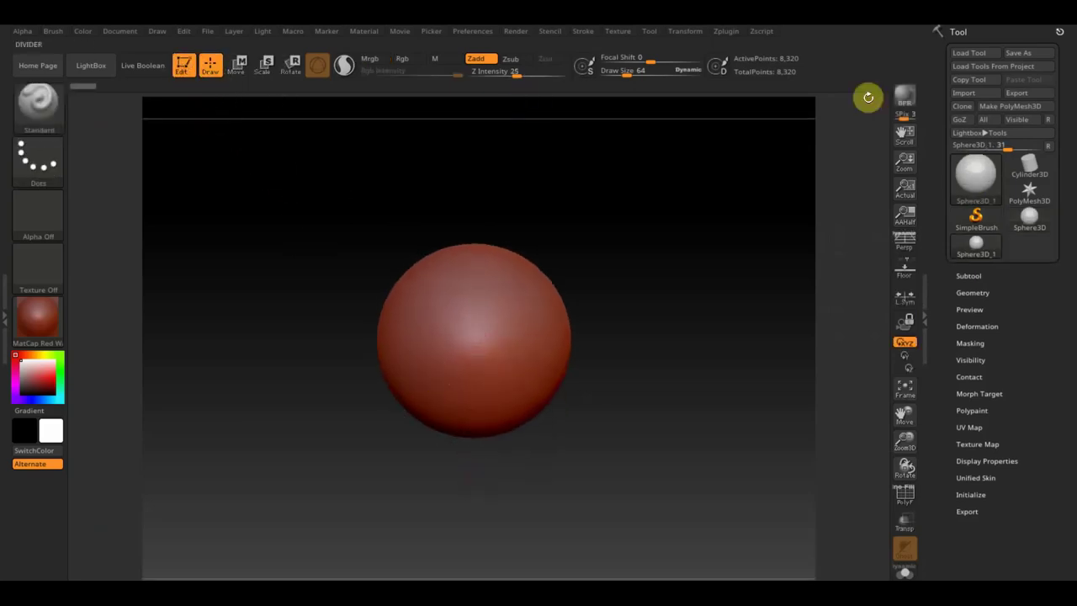
click(1019, 107)
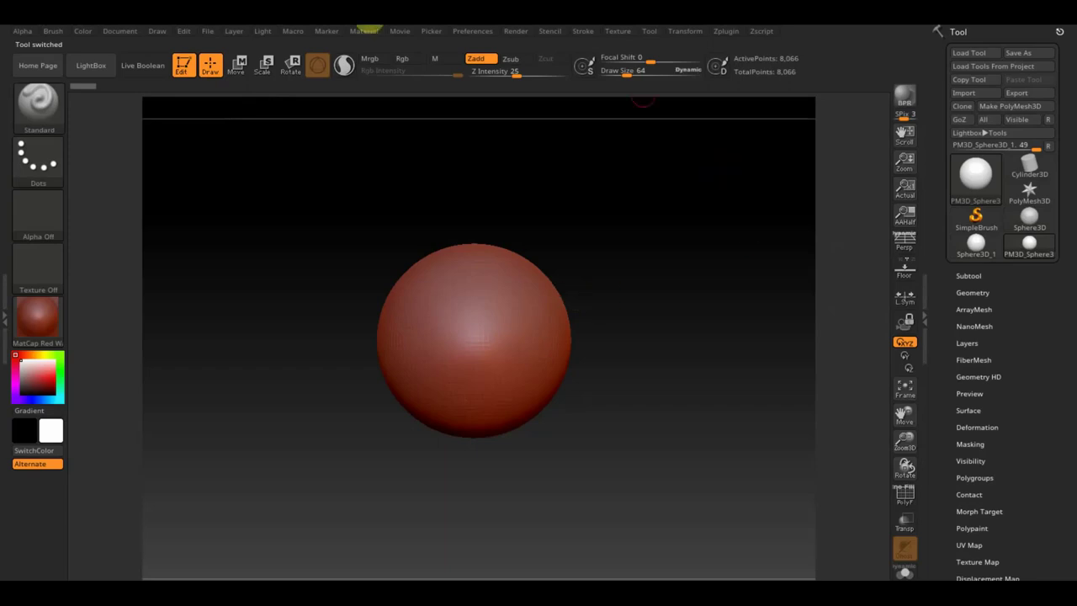
click(240, 62)
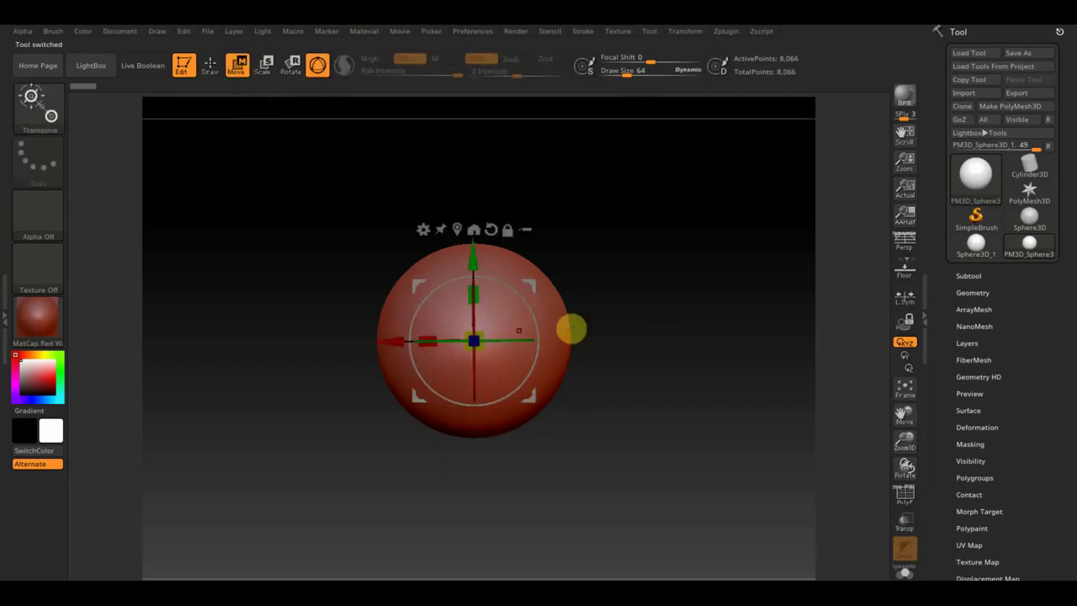
- Squash the sphere vertically with the transform gizmo
drag(483, 291, 479, 315)
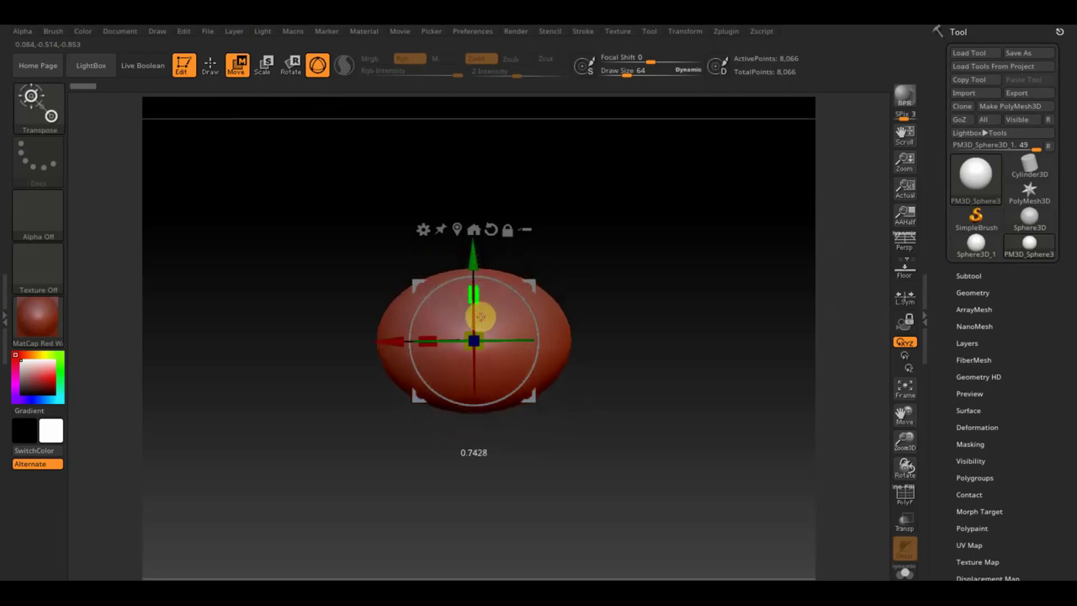
click(208, 67)
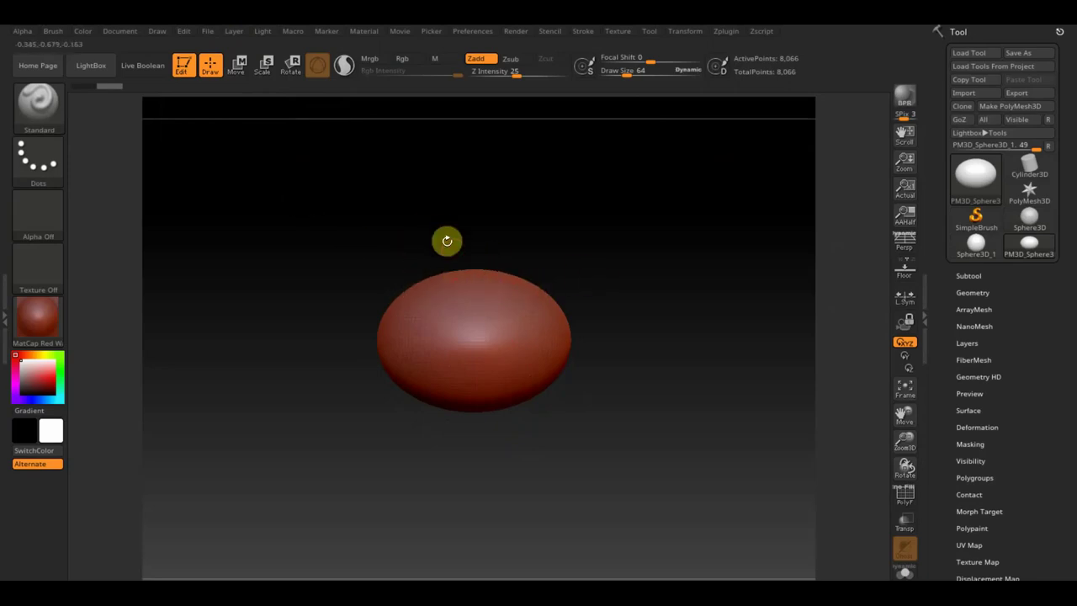
click(234, 67)
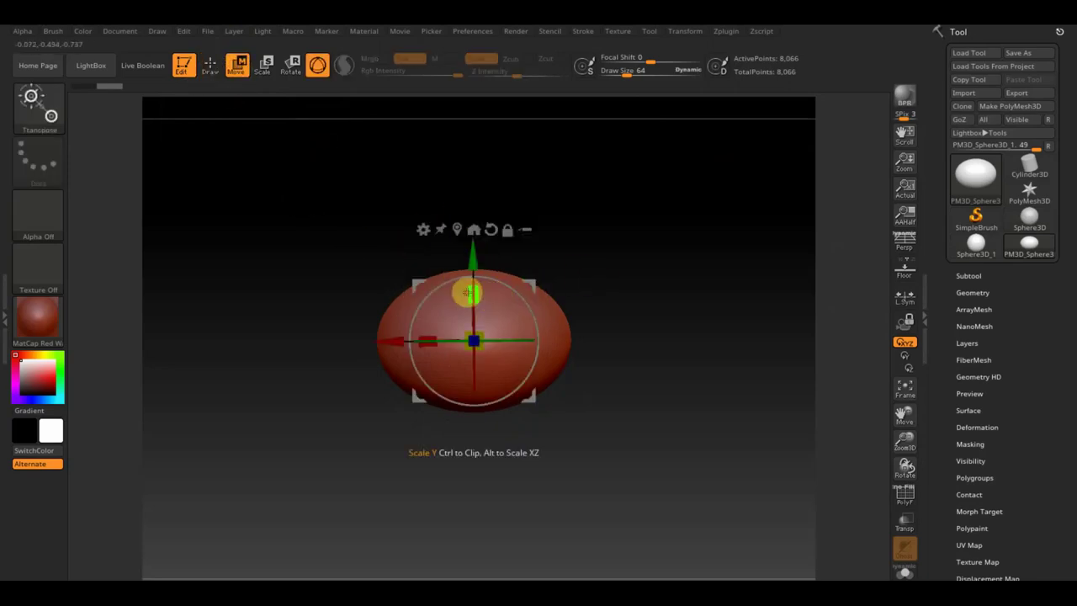
drag(476, 291, 481, 303)
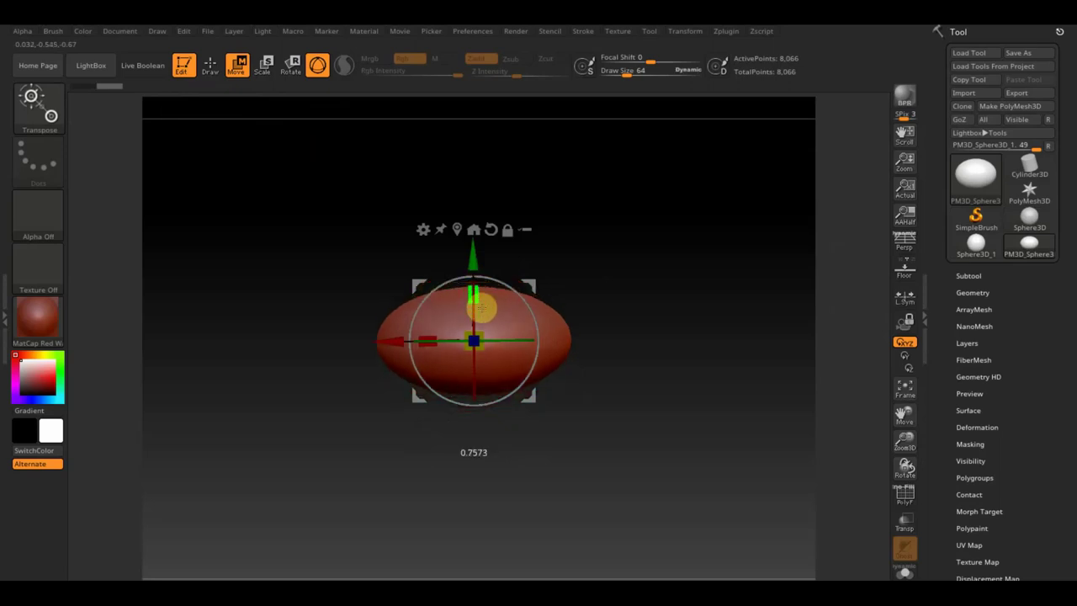
click(207, 72)
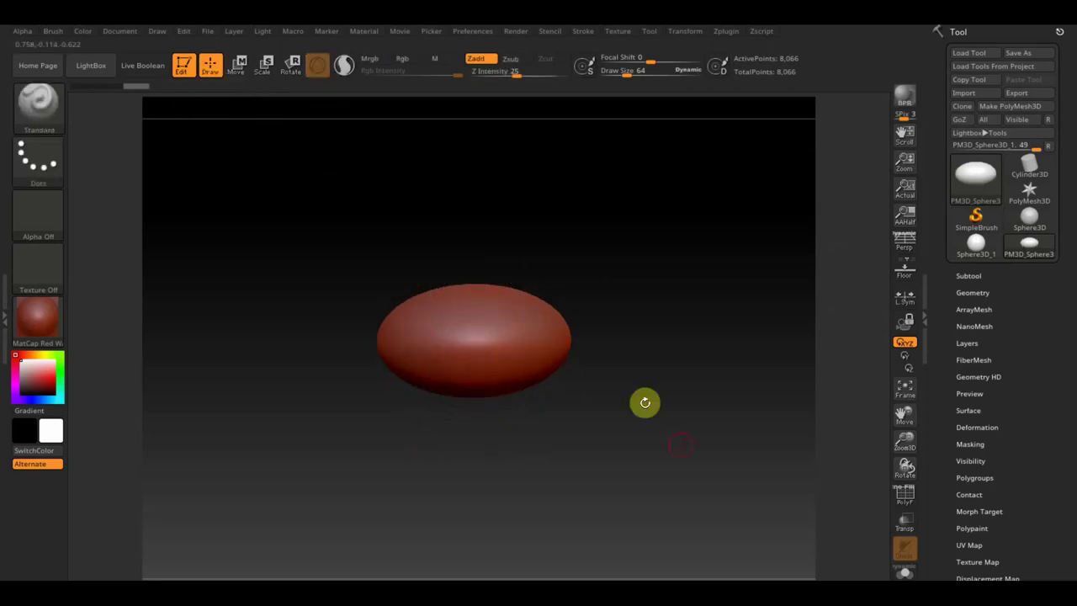
- Mask the lower half, invert it, and stretch the upper half taller, then clear the mask
ctrl+drag(670, 464, 325, 328)
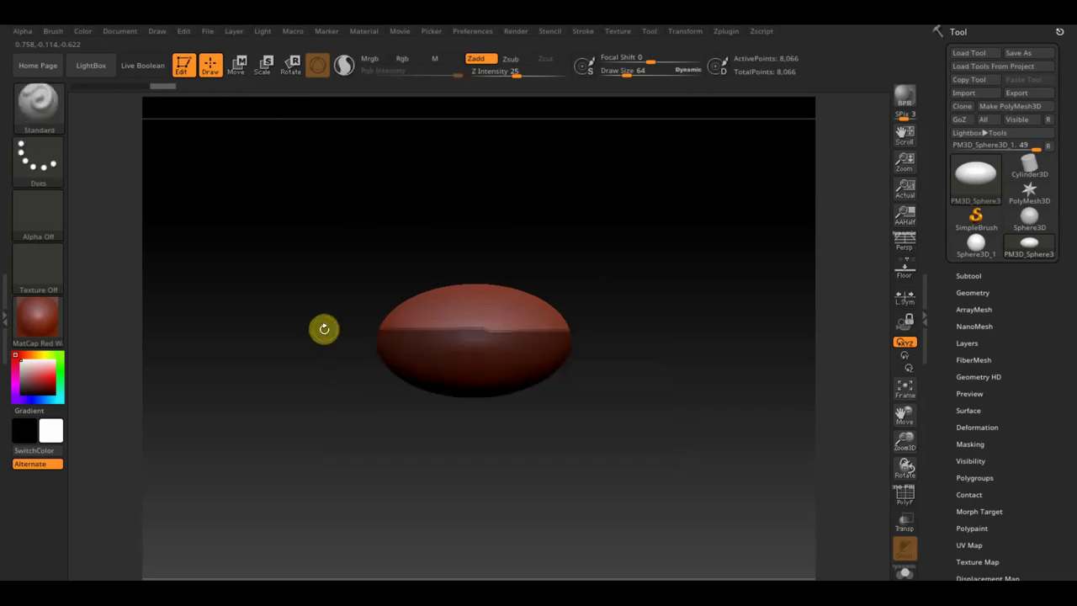
ctrl+click(363, 296)
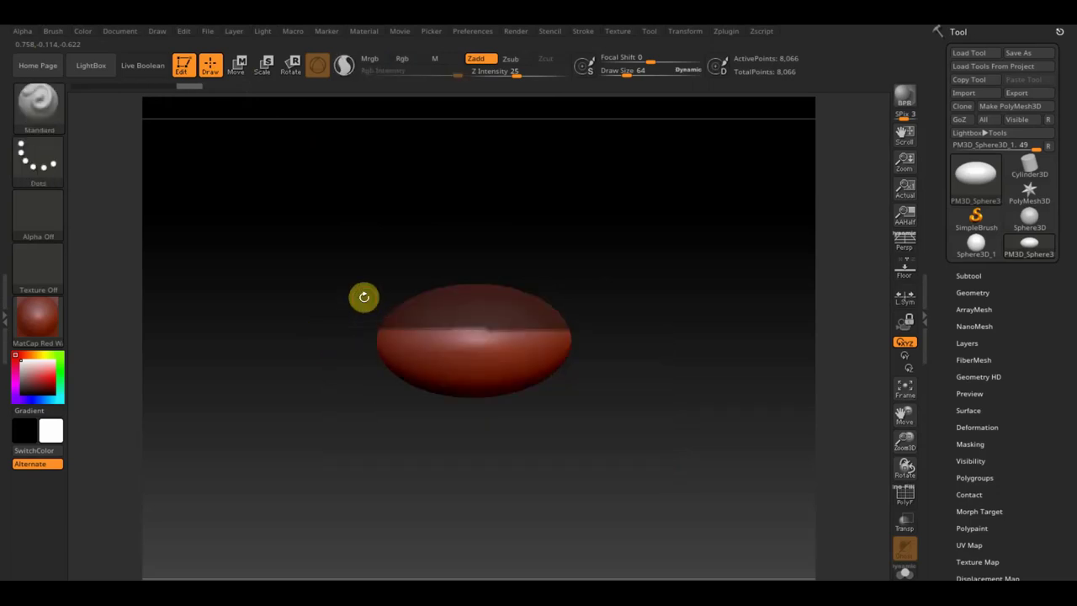
click(236, 65)
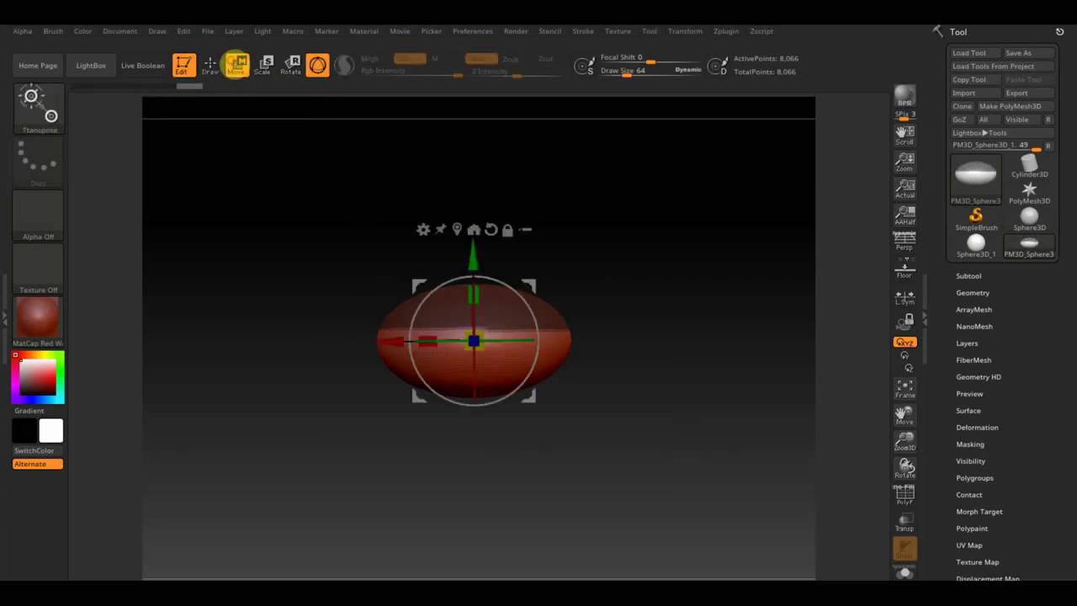
drag(474, 249, 473, 296)
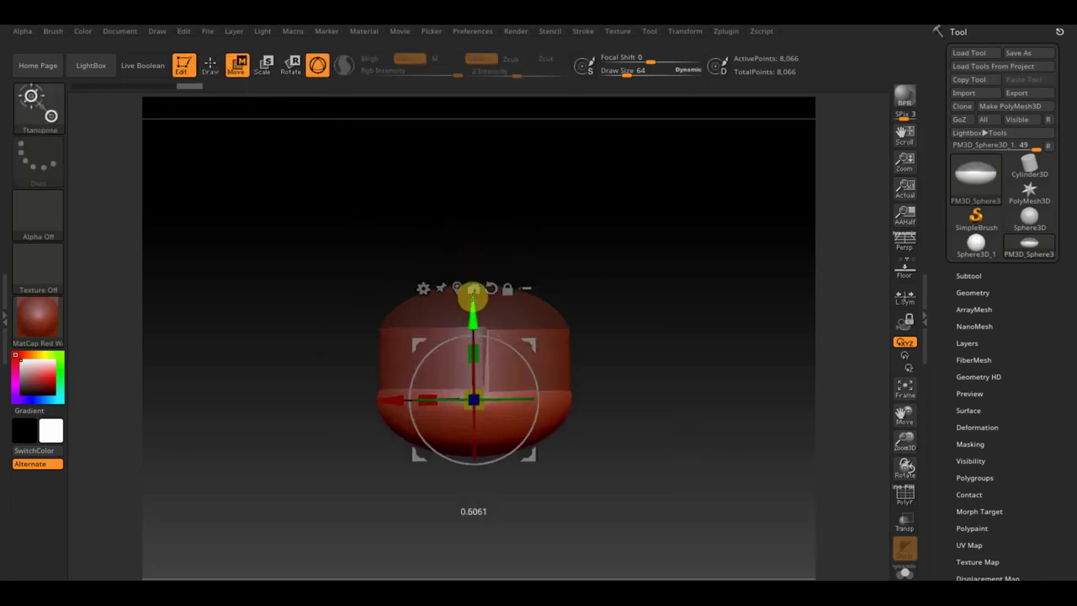
mouse_move(634, 296)
ctrl+mouse_down()
mouse_move(665, 362)
mouse_move(634, 358)
mouse_move(634, 409)
ctrl+mouse_up()
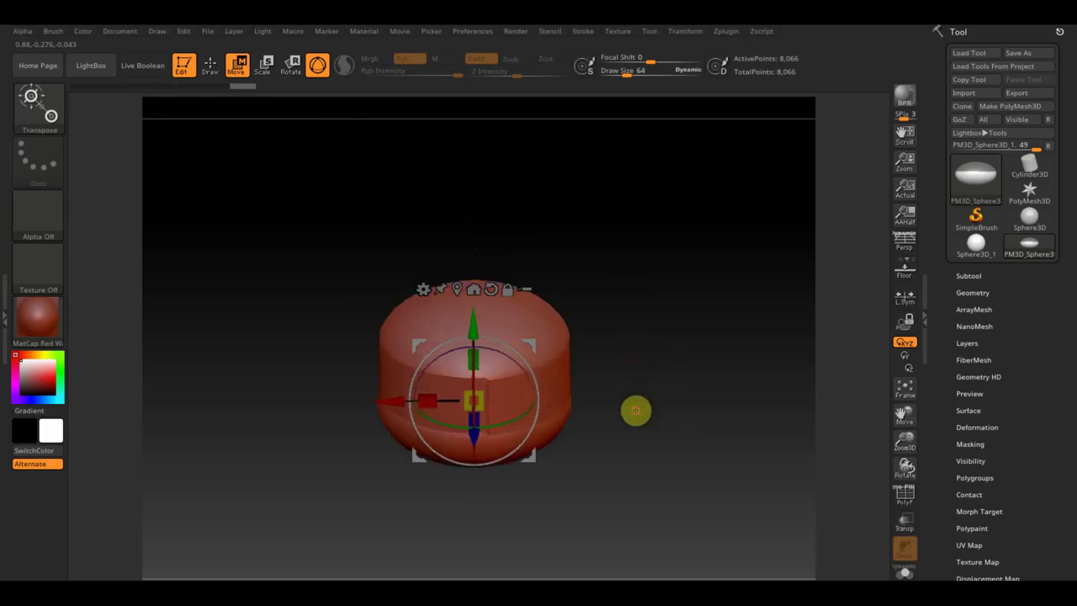
- DynaMesh the drum shape at resolution 128 for even topology
click(973, 292)
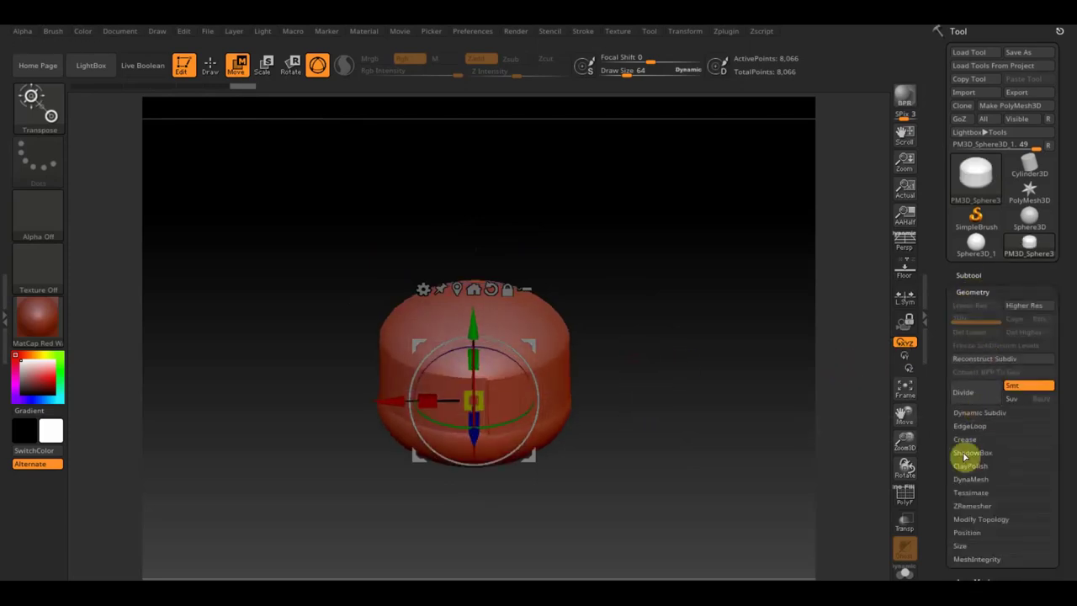
click(975, 479)
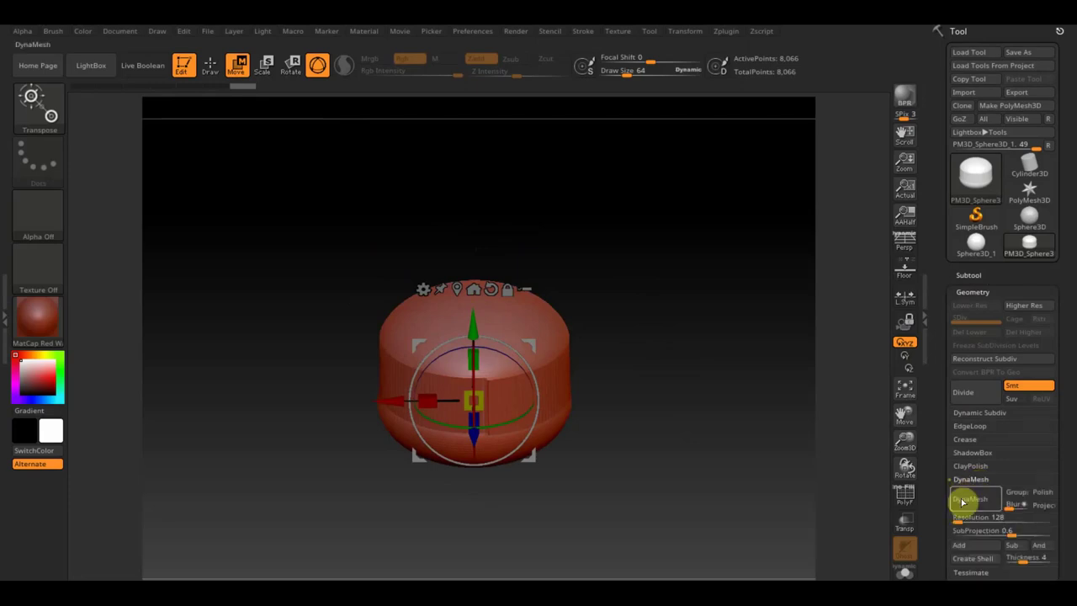
click(965, 500)
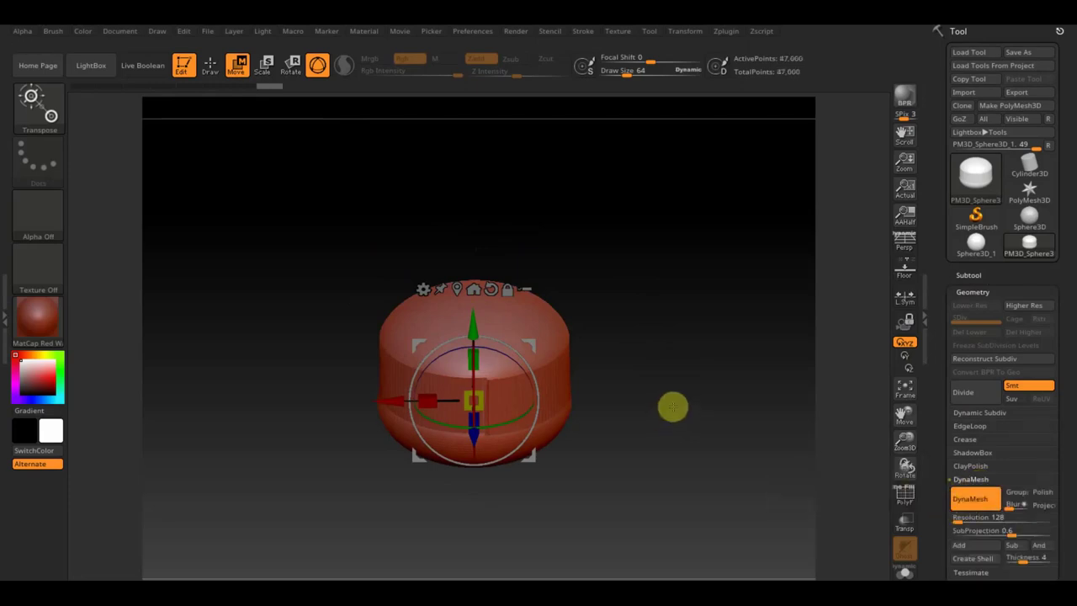
mouse_move(692, 356)
mouse_down()
mouse_move(695, 469)
mouse_move(685, 452)
mouse_up()
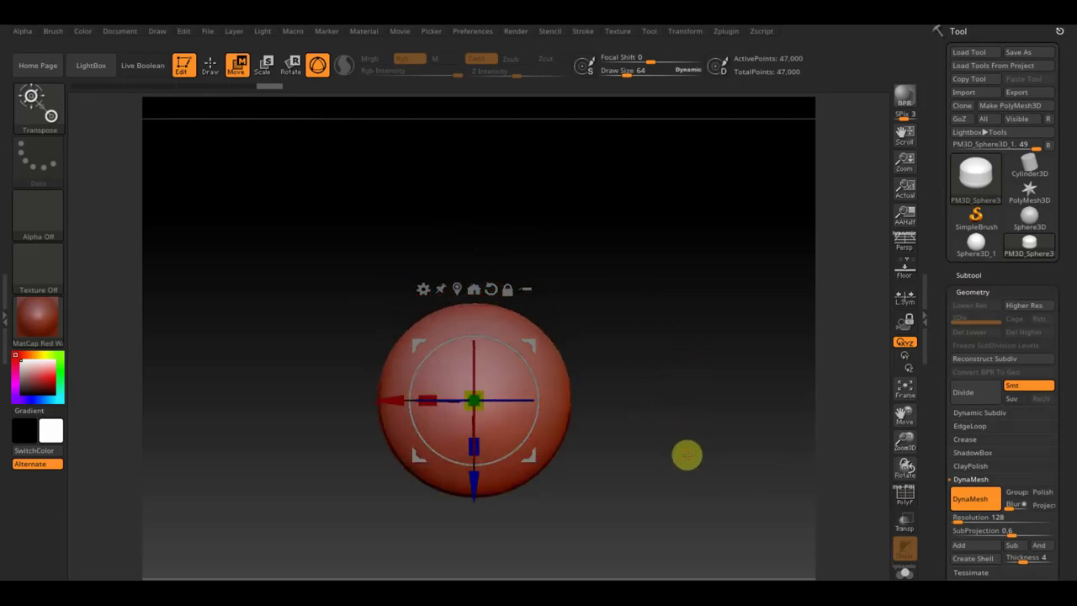
click(211, 65)
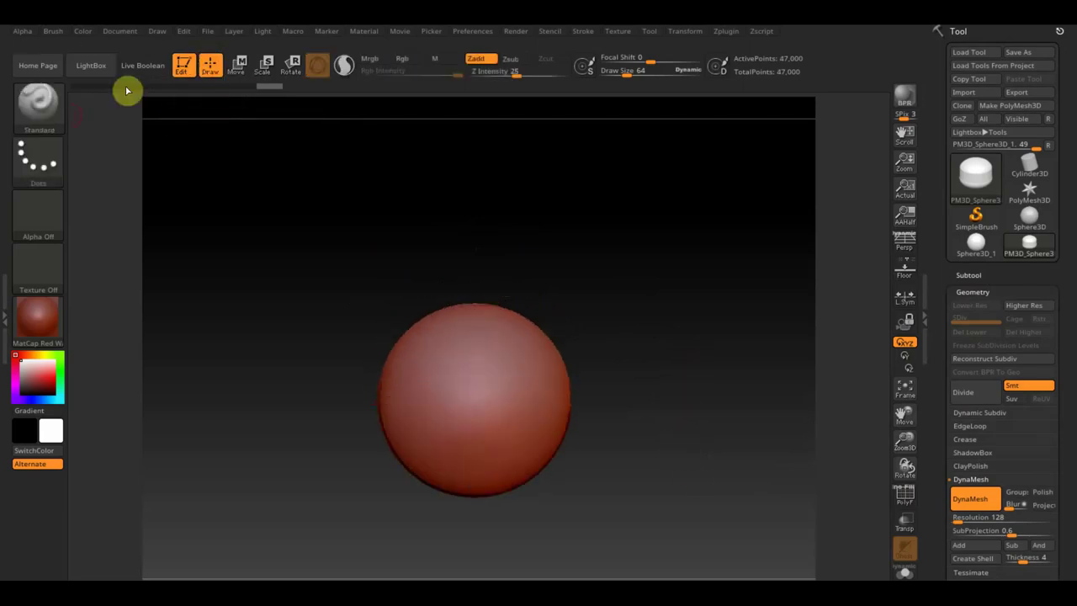
- Select the Move Topological brush with draw size about 334
click(32, 109)
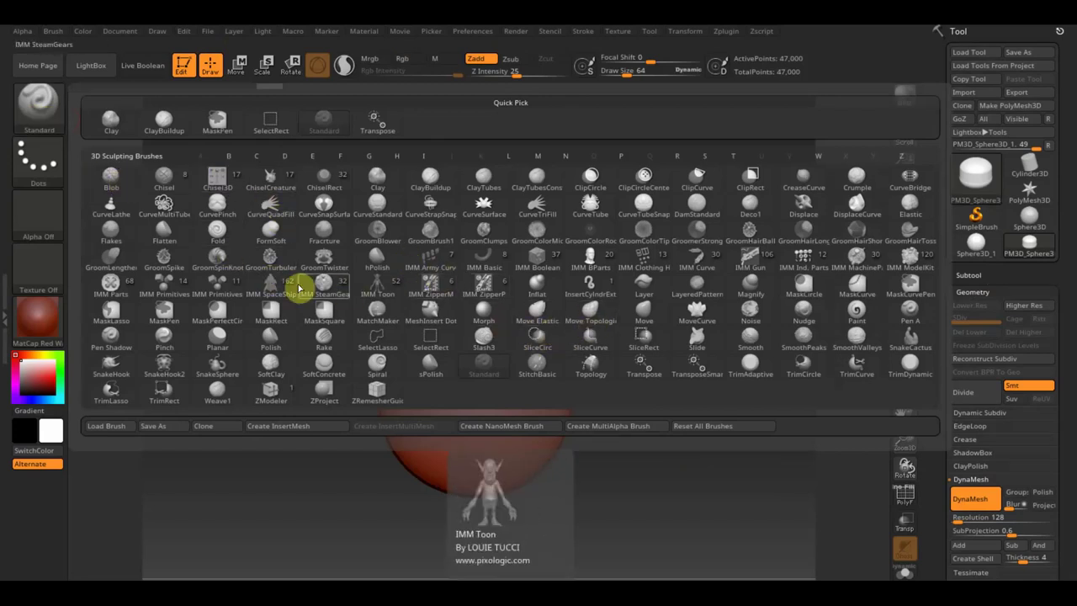
click(588, 313)
drag(627, 72, 665, 76)
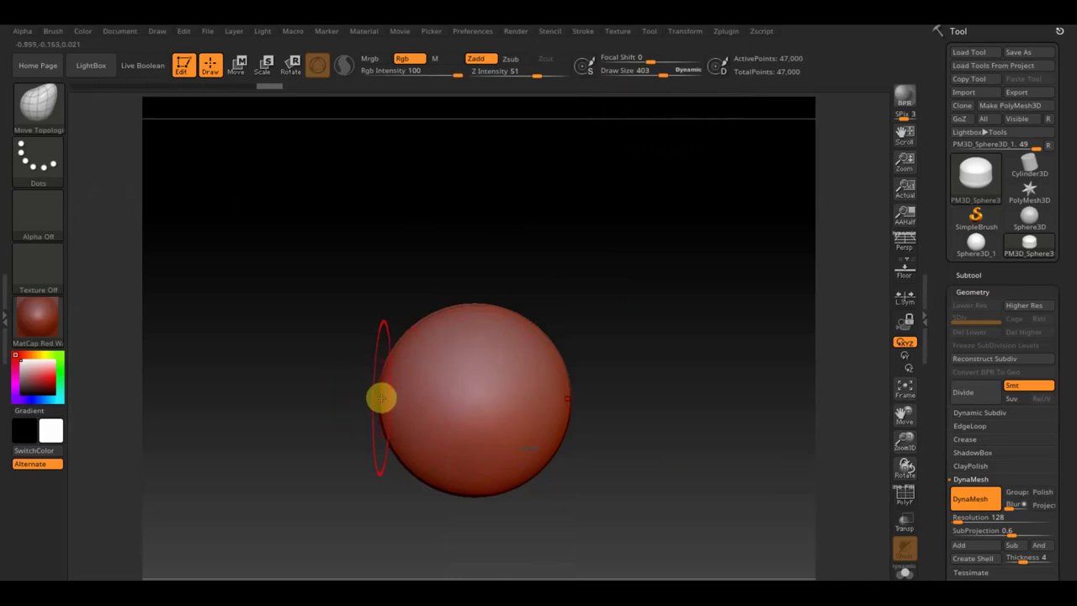
- Push the sides into a tapered dome with a broad top and re-DynaMesh to 44,534 points
mouse_move(386, 399)
mouse_down()
mouse_move(401, 404)
mouse_move(411, 370)
mouse_up()
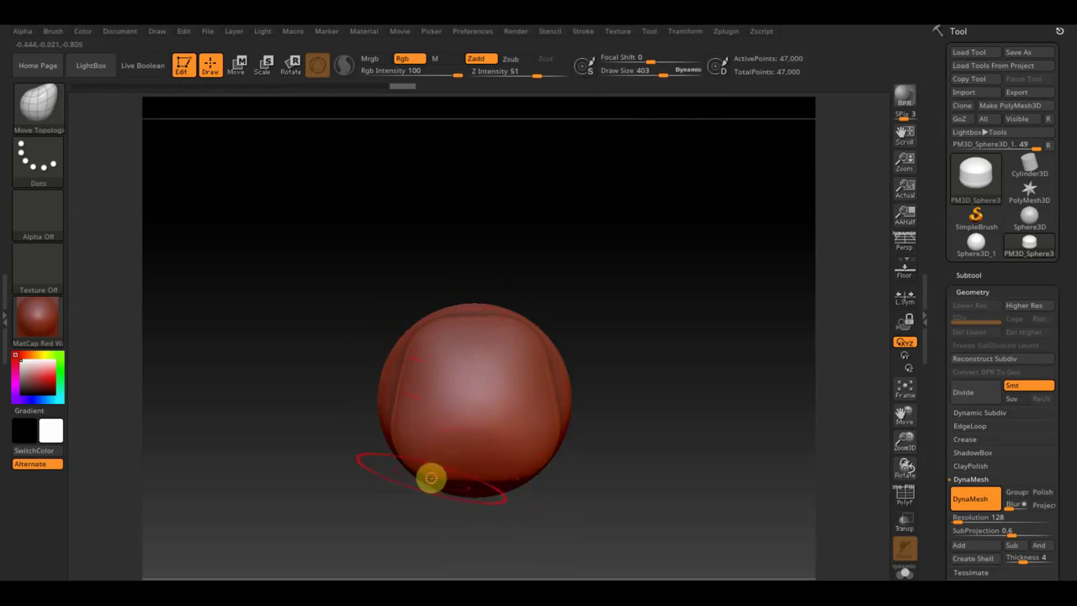
mouse_move(580, 454)
mouse_down()
mouse_move(625, 341)
mouse_move(627, 379)
mouse_move(615, 303)
mouse_up()
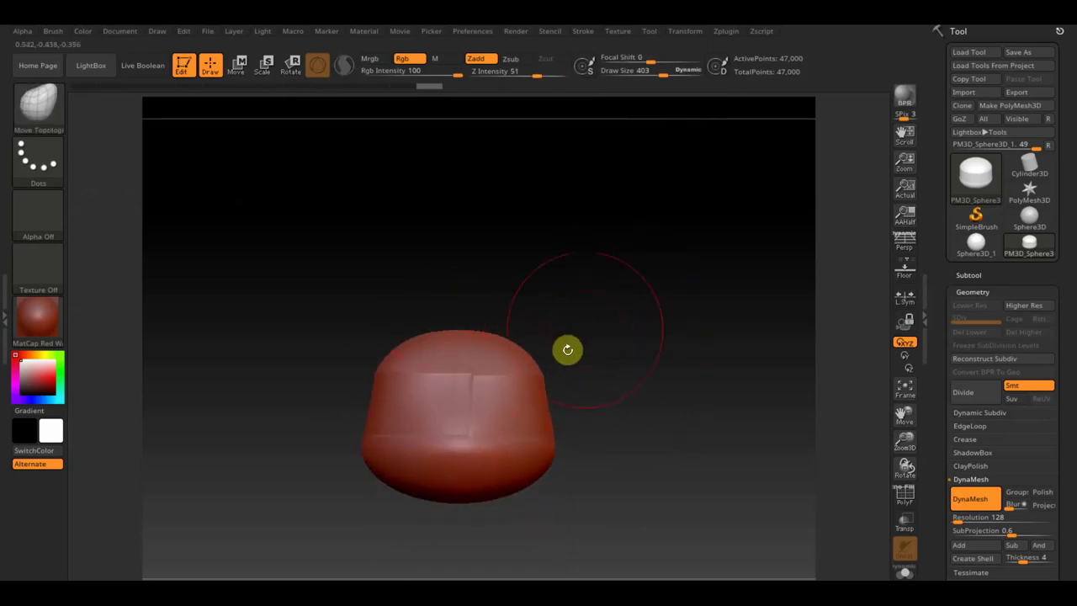
ctrl+drag(640, 218, 711, 379)
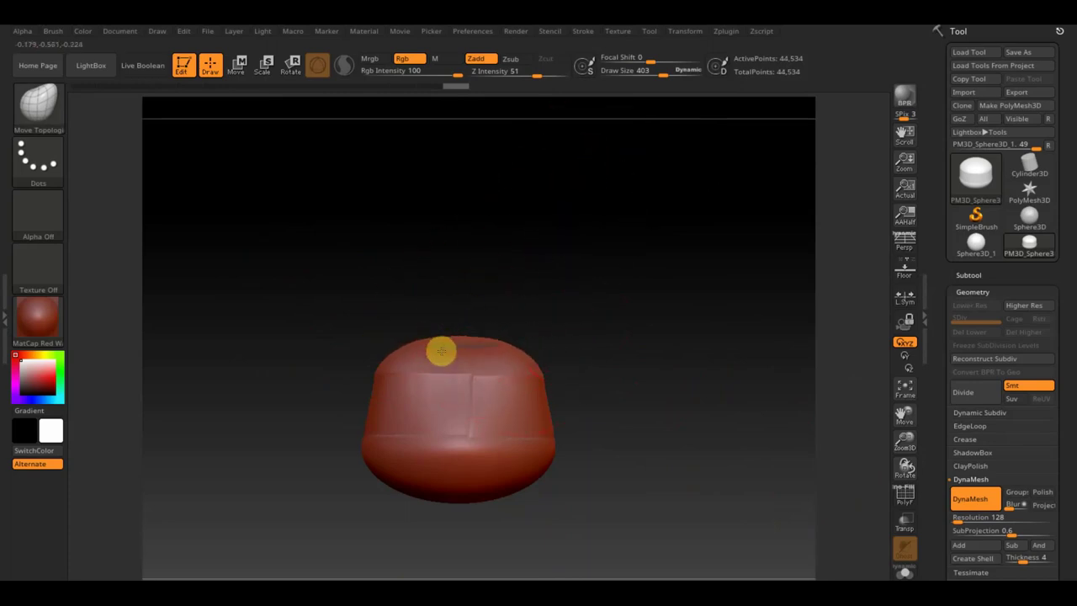
mouse_move(495, 327)
mouse_down()
mouse_move(550, 315)
mouse_move(499, 315)
mouse_up()
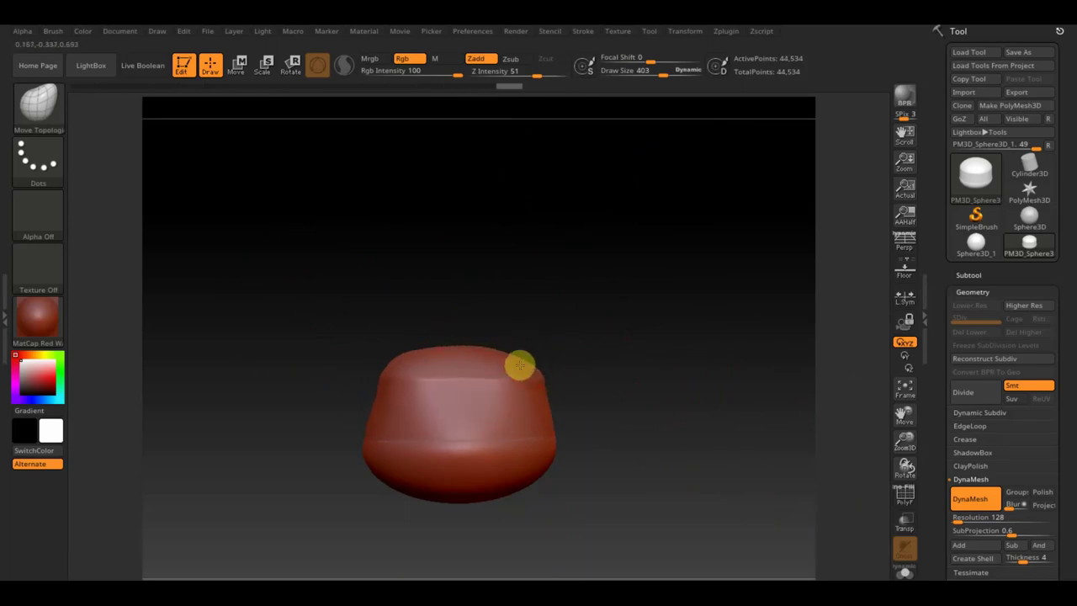
- Rework the bumpy dome top with Move Topological at draw size 482, undoing a bad stroke
mouse_move(538, 351)
mouse_down()
mouse_move(601, 382)
mouse_move(627, 354)
mouse_up()
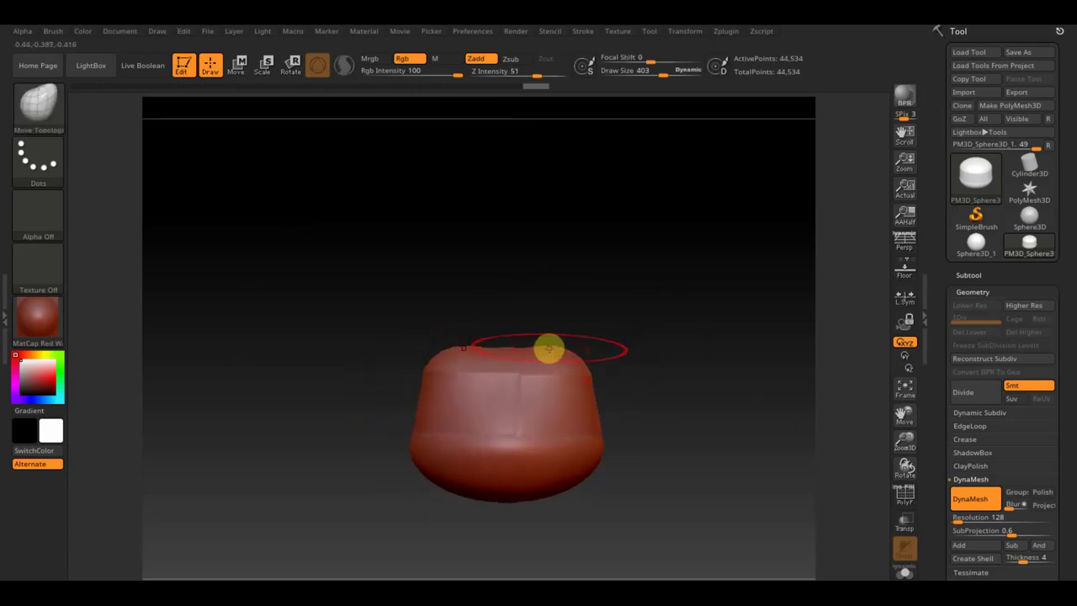
drag(663, 73, 661, 79)
click(555, 348)
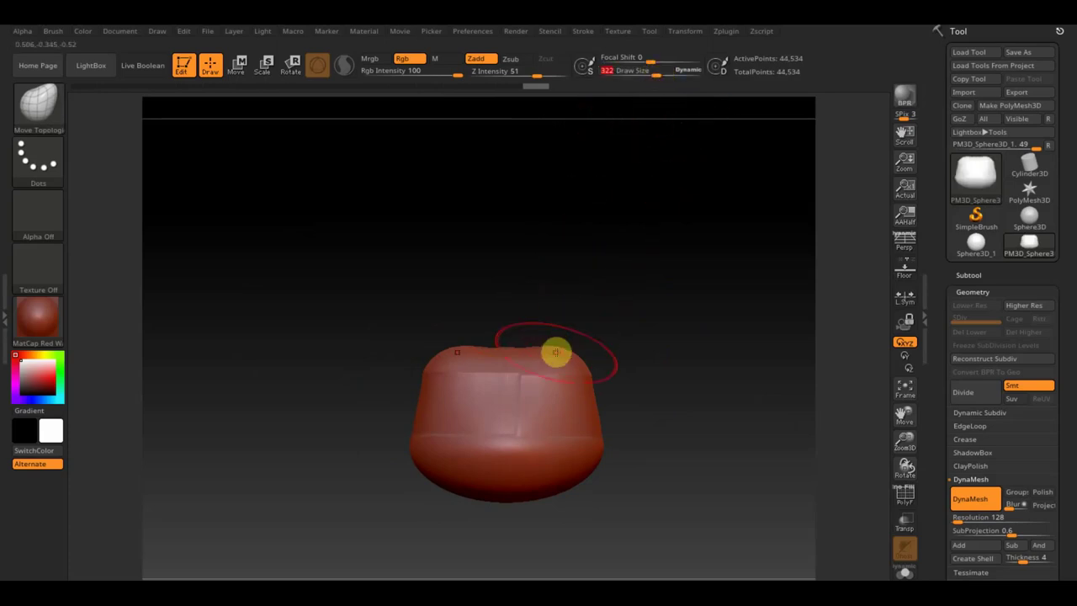
mouse_move(555, 359)
mouse_down()
mouse_move(562, 340)
mouse_move(569, 375)
mouse_up()
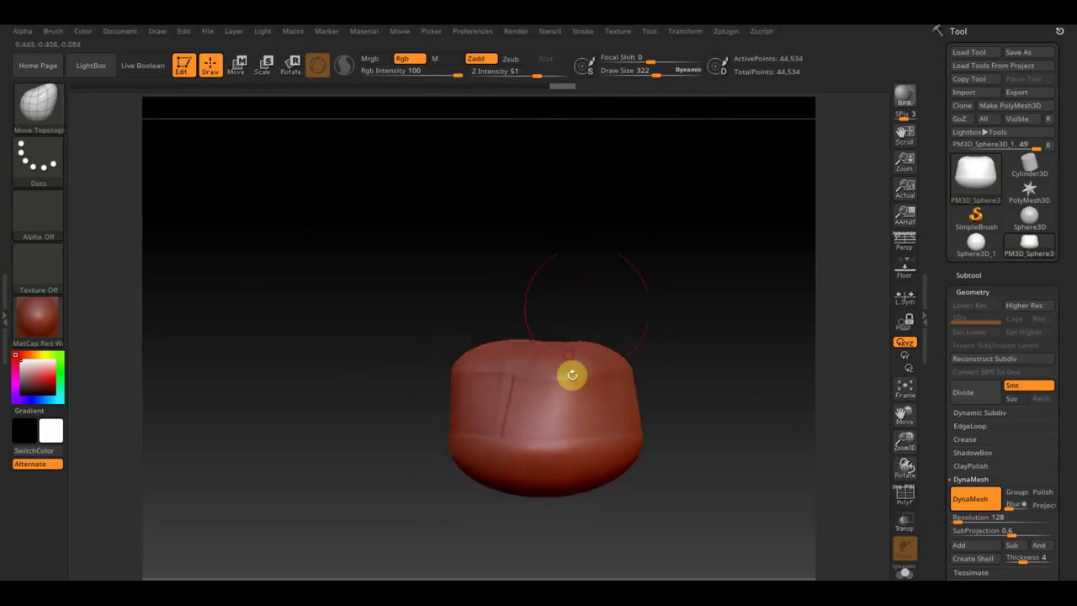
drag(652, 71, 667, 70)
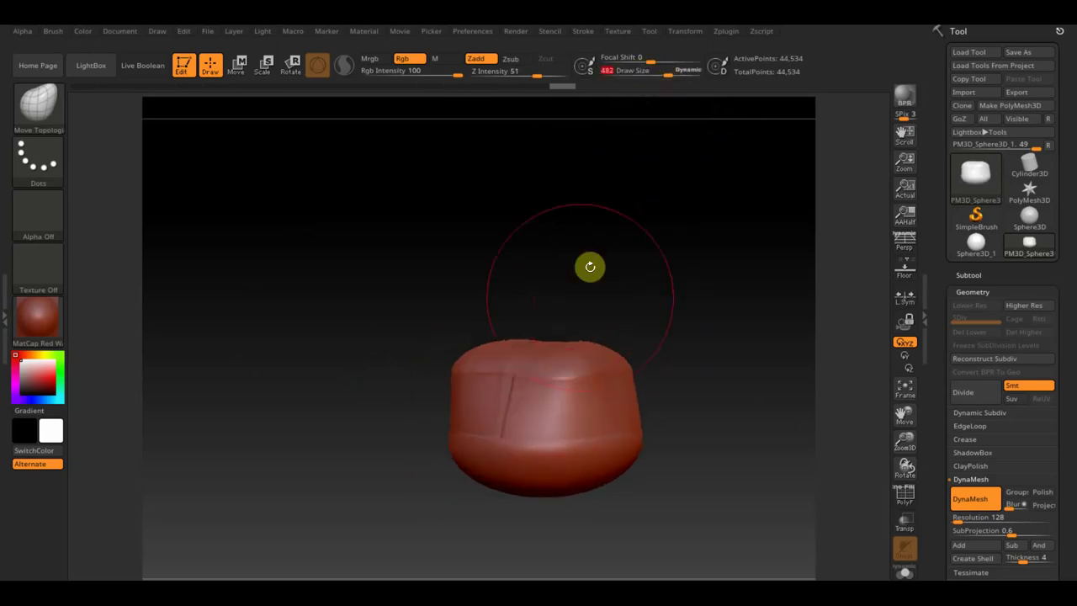
drag(577, 356, 574, 348)
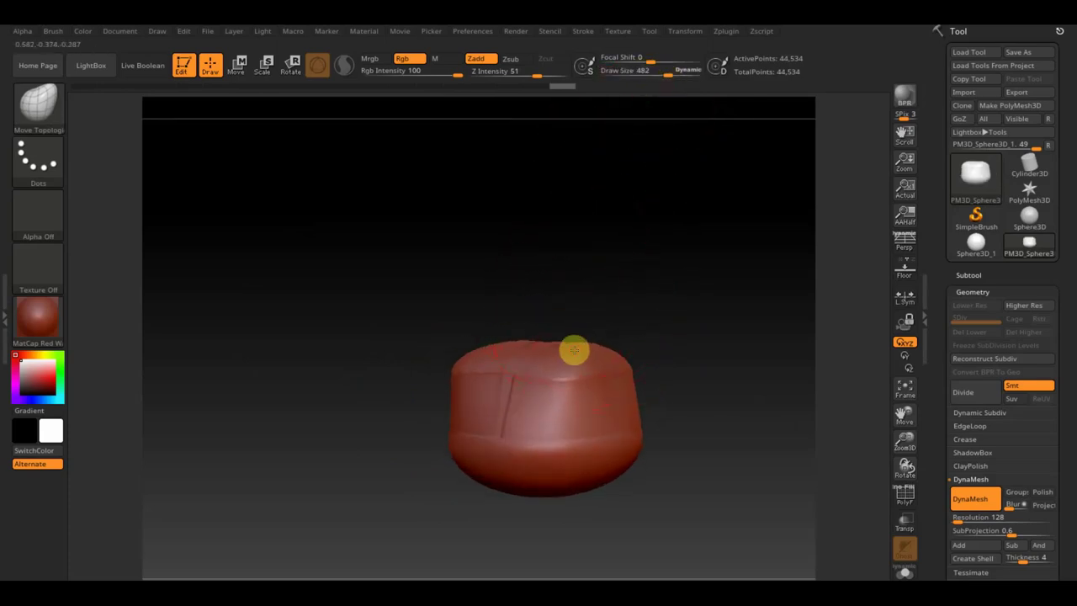
key(ctrl+z)
key(ctrl+z)
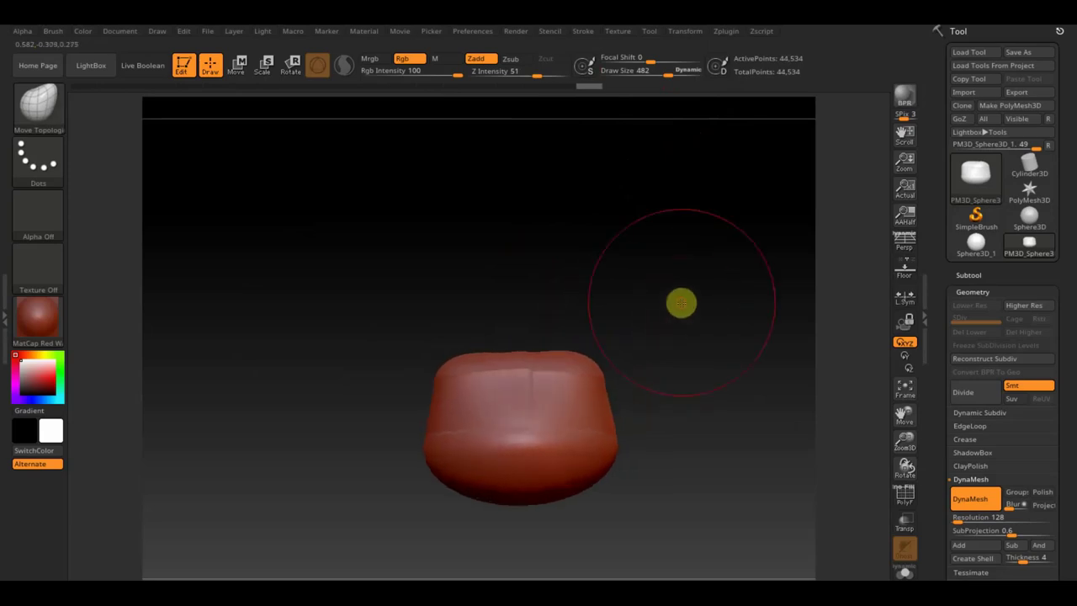
- Smooth the top into an even rounded dome, checking it from several angles
mouse_move(653, 337)
mouse_down()
mouse_move(640, 420)
mouse_move(558, 344)
mouse_move(524, 347)
mouse_move(471, 324)
mouse_up()
mouse_move(598, 319)
mouse_down()
mouse_move(628, 207)
mouse_move(625, 230)
mouse_move(611, 231)
mouse_up()
key(ctrl+z)
mouse_move(675, 221)
mouse_down()
mouse_move(753, 275)
mouse_move(764, 231)
mouse_move(741, 262)
mouse_move(749, 286)
mouse_move(851, 291)
mouse_move(796, 297)
mouse_up()
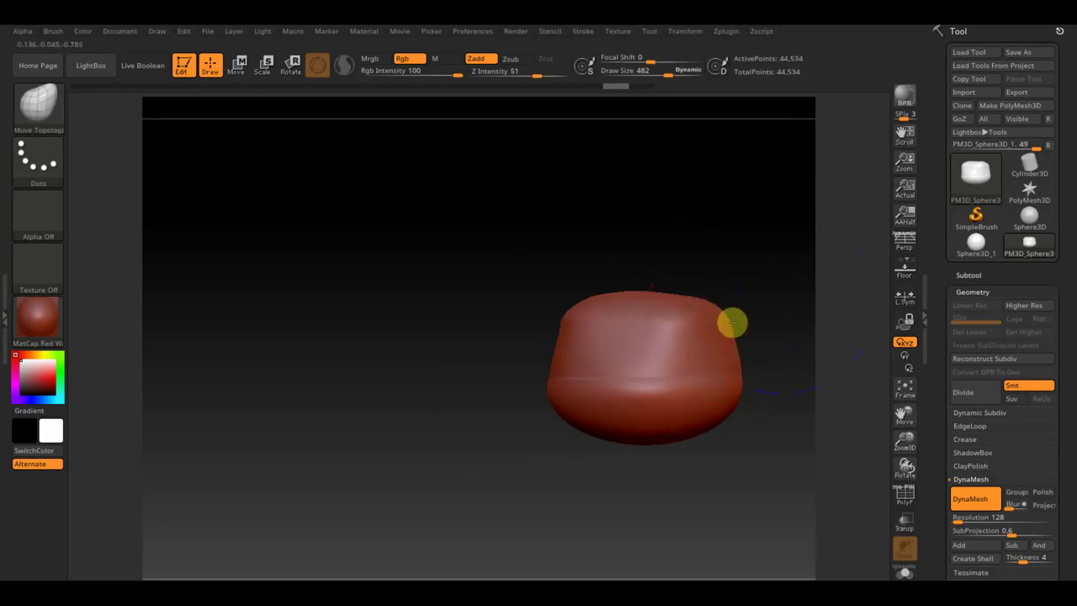
mouse_move(729, 322)
mouse_down()
mouse_move(766, 413)
mouse_move(813, 432)
mouse_move(771, 460)
mouse_up()
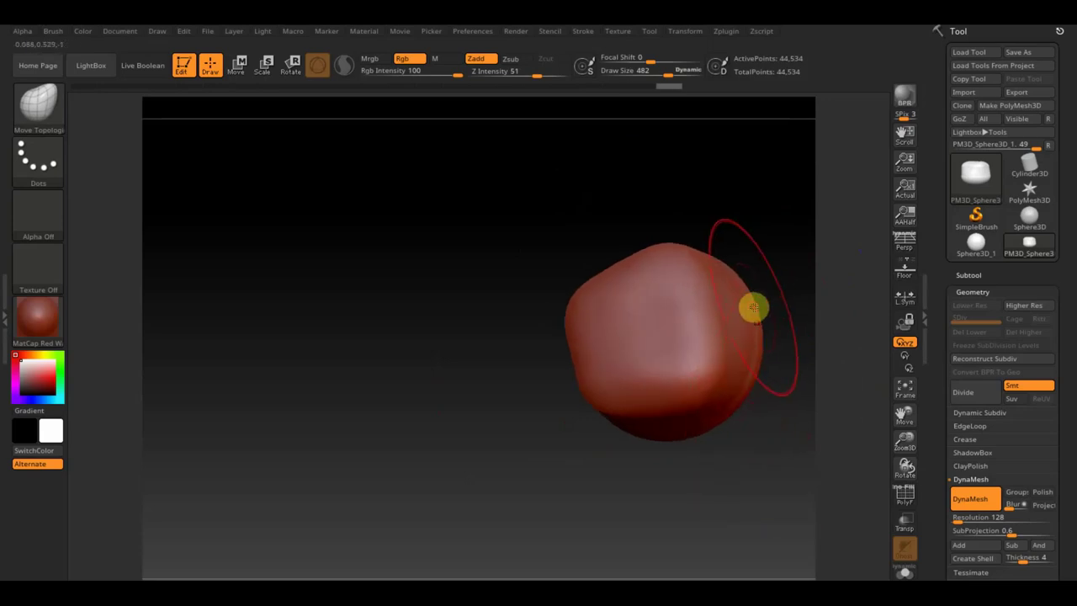
drag(781, 283, 789, 219)
key(shift)
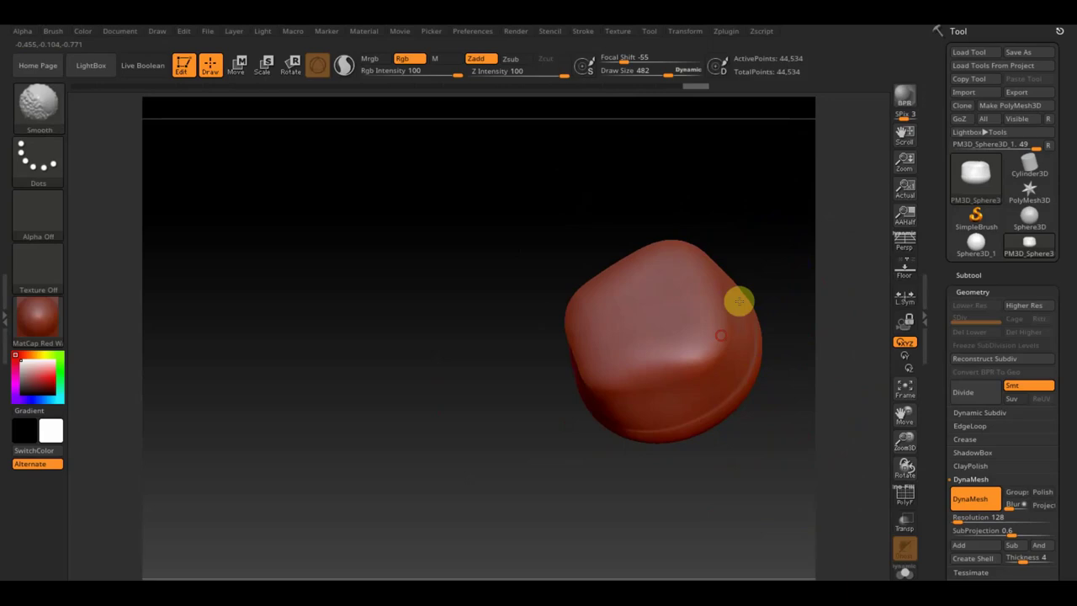
mouse_move(824, 249)
mouse_down()
mouse_move(823, 143)
mouse_move(805, 247)
mouse_up()
mouse_move(788, 283)
shift+mouse_down()
mouse_move(721, 297)
mouse_move(320, 209)
shift+mouse_up()
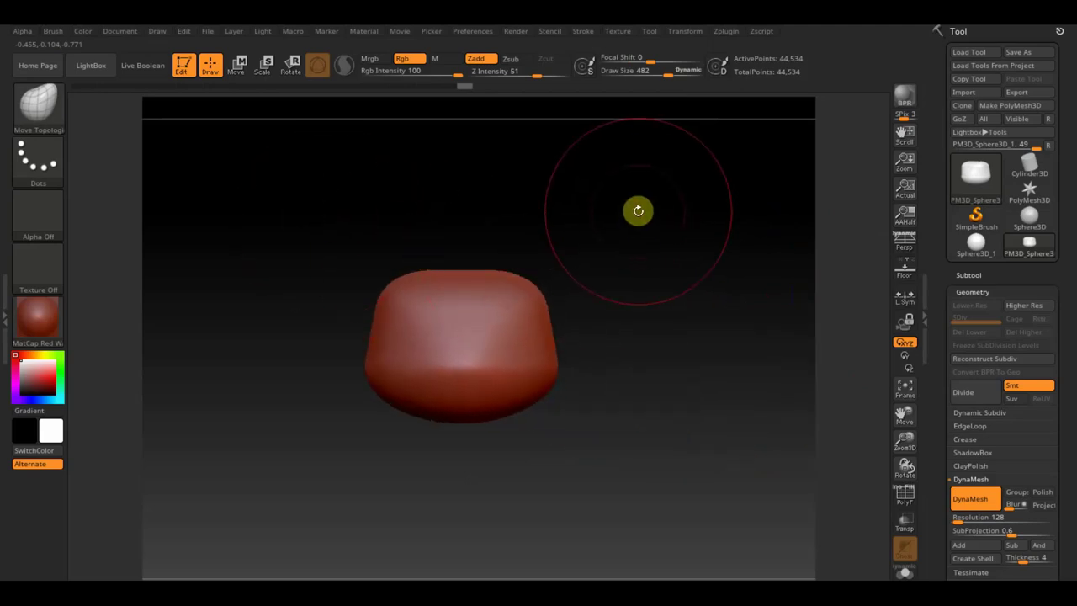
key(ctrl)
- Mask the upper part of the base and open the Subtool Extract settings
ctrl+drag(310, 190, 632, 363)
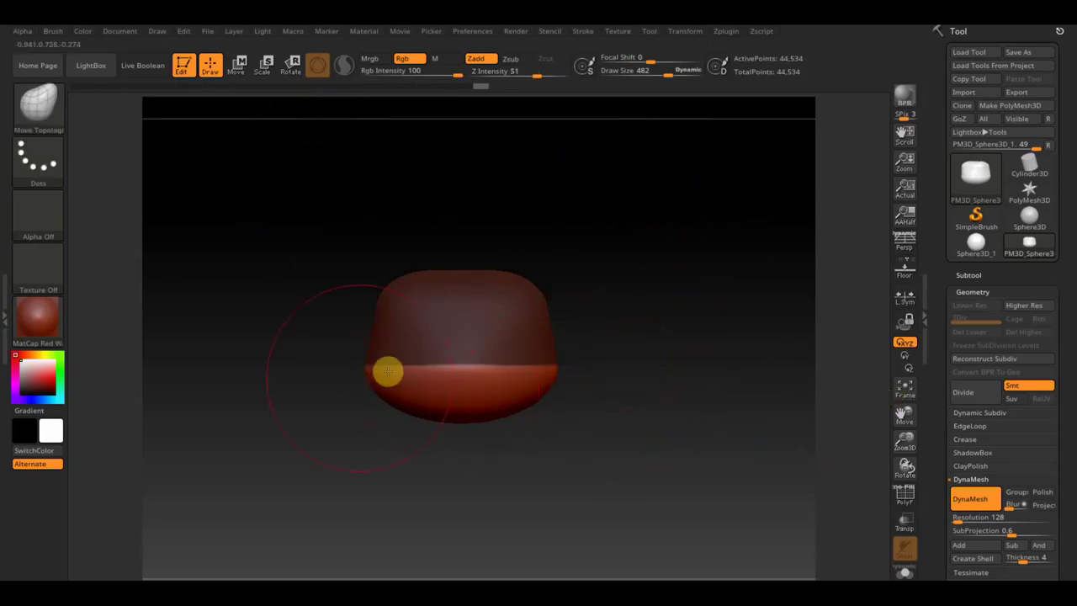
drag(668, 72, 644, 74)
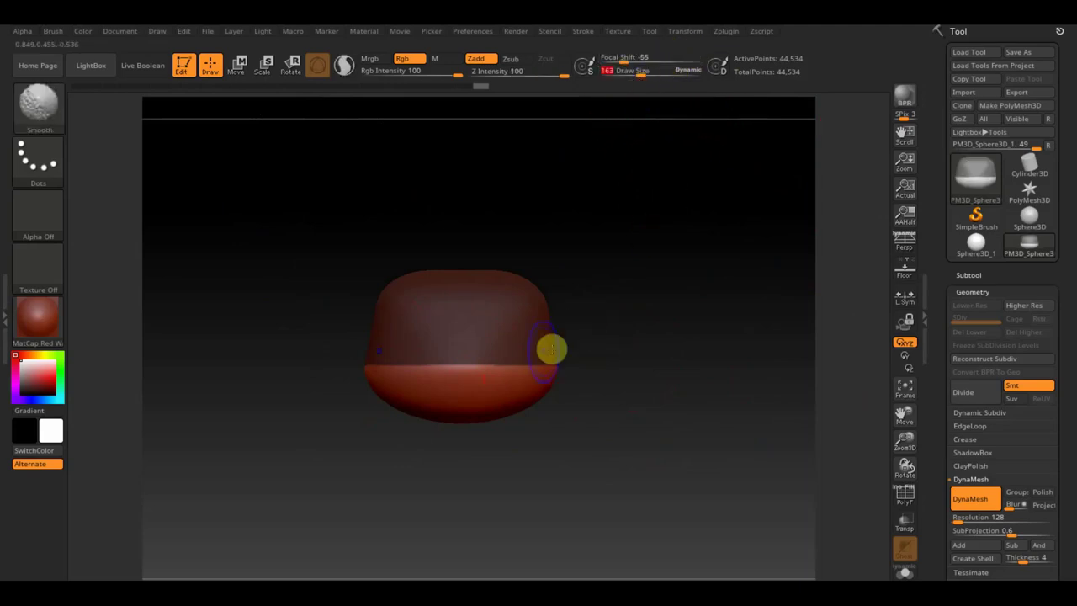
click(972, 273)
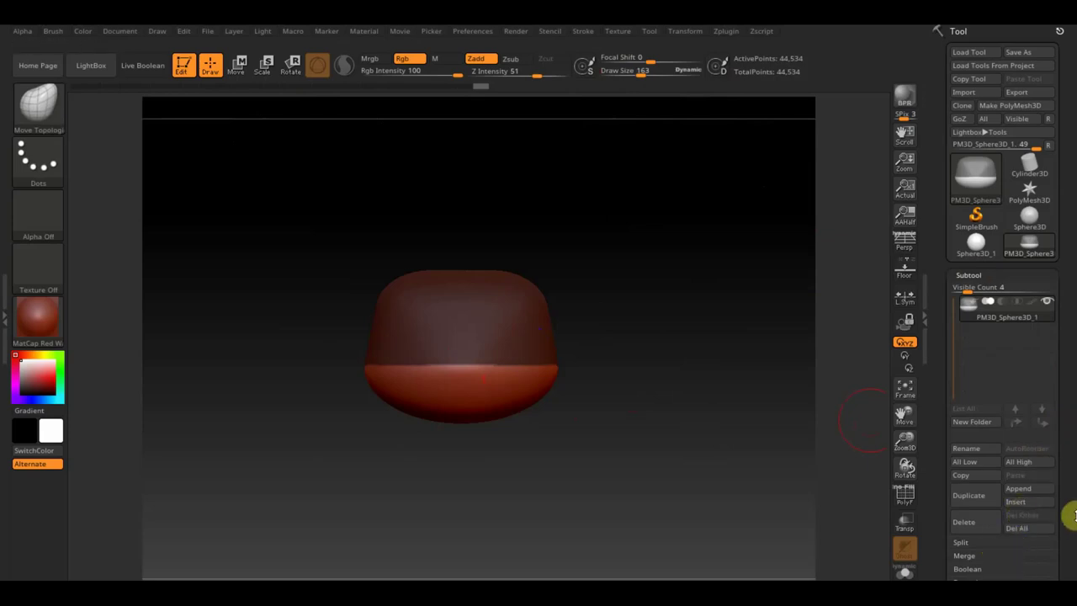
scroll(1067, 471, down, 1)
scroll(1065, 454, down, 2)
scroll(1043, 454, down, 1)
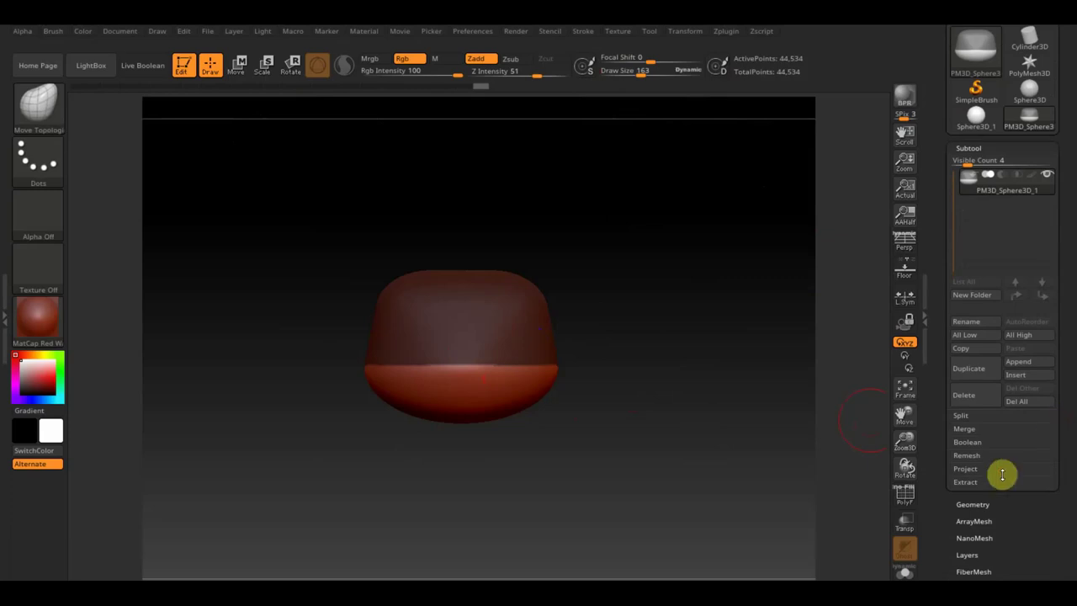
click(980, 489)
click(980, 487)
click(978, 487)
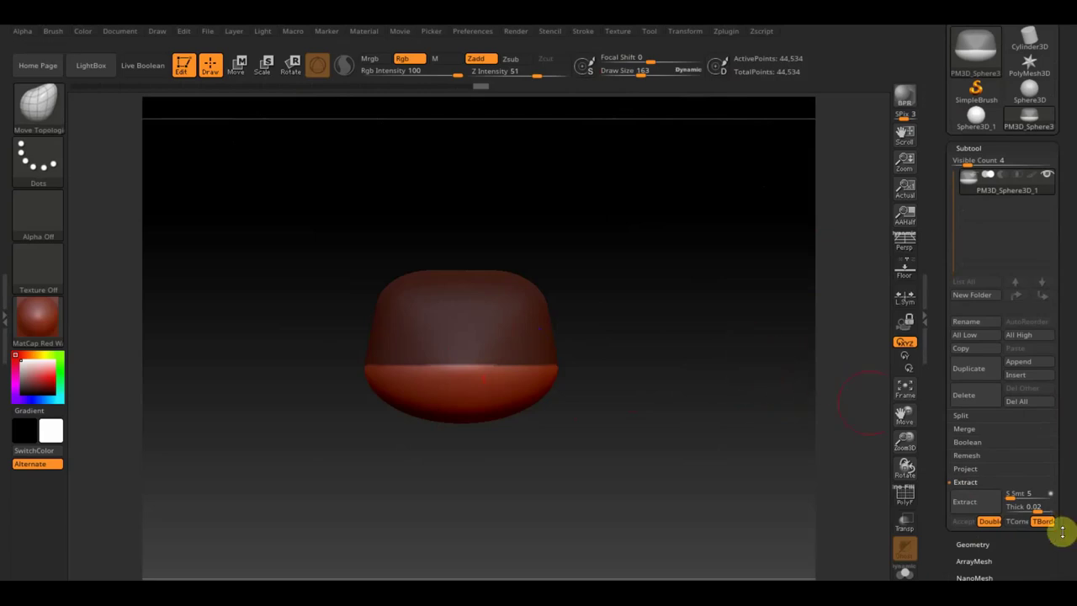
- Extract the masked area as a 0.02-thick Extract0 shell and hide PM3D_Sphere3D_1
click(977, 502)
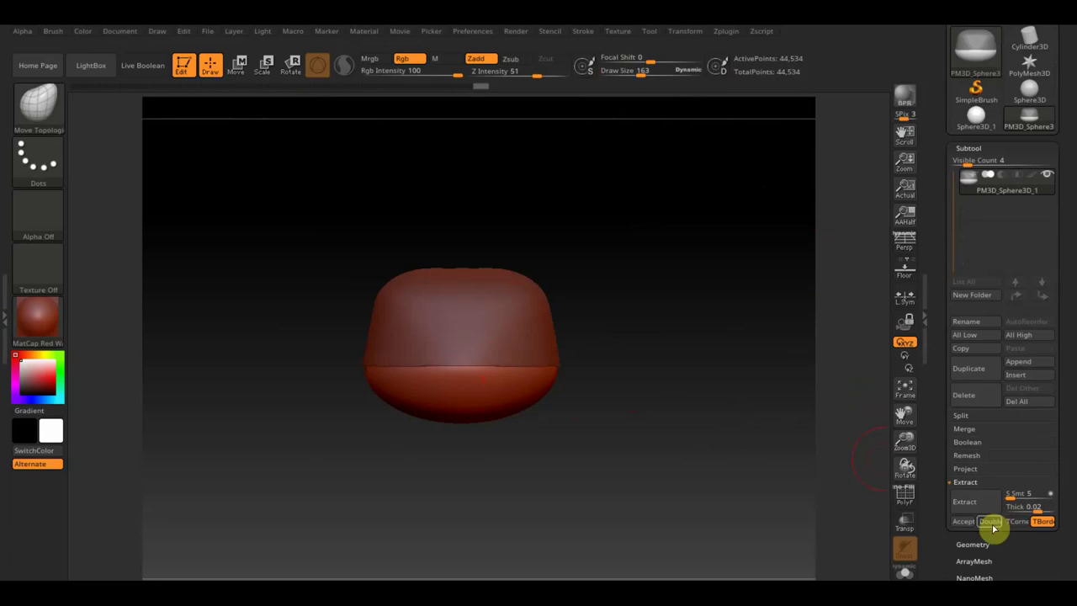
click(964, 522)
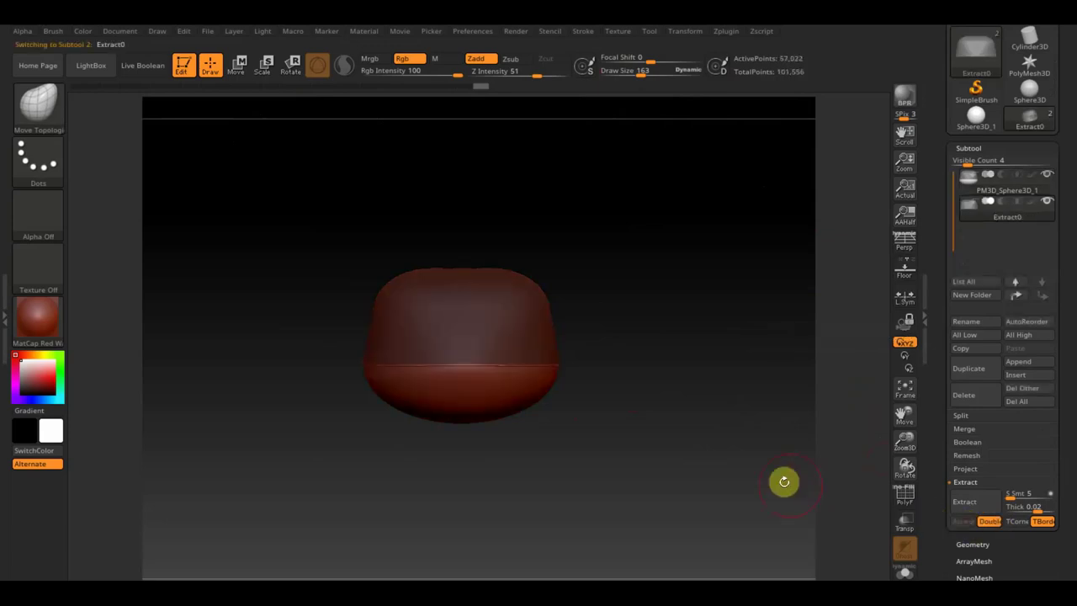
click(1049, 175)
mouse_move(760, 329)
mouse_down()
mouse_move(804, 383)
mouse_move(736, 358)
mouse_move(779, 286)
mouse_move(785, 300)
mouse_move(743, 461)
mouse_move(721, 437)
mouse_move(735, 432)
mouse_up()
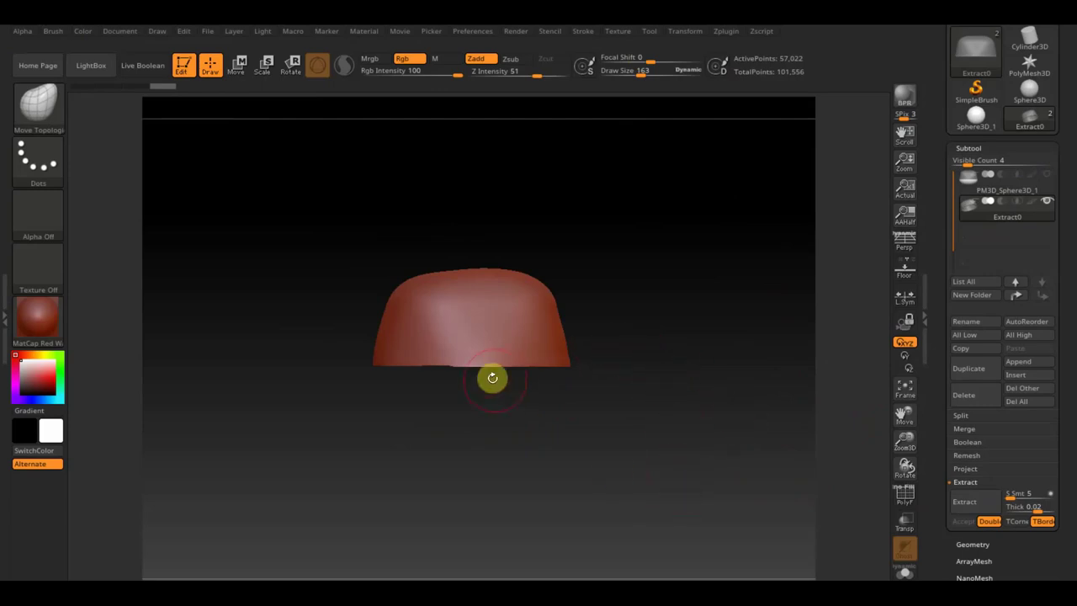
ctrl+drag(658, 465, 443, 358)
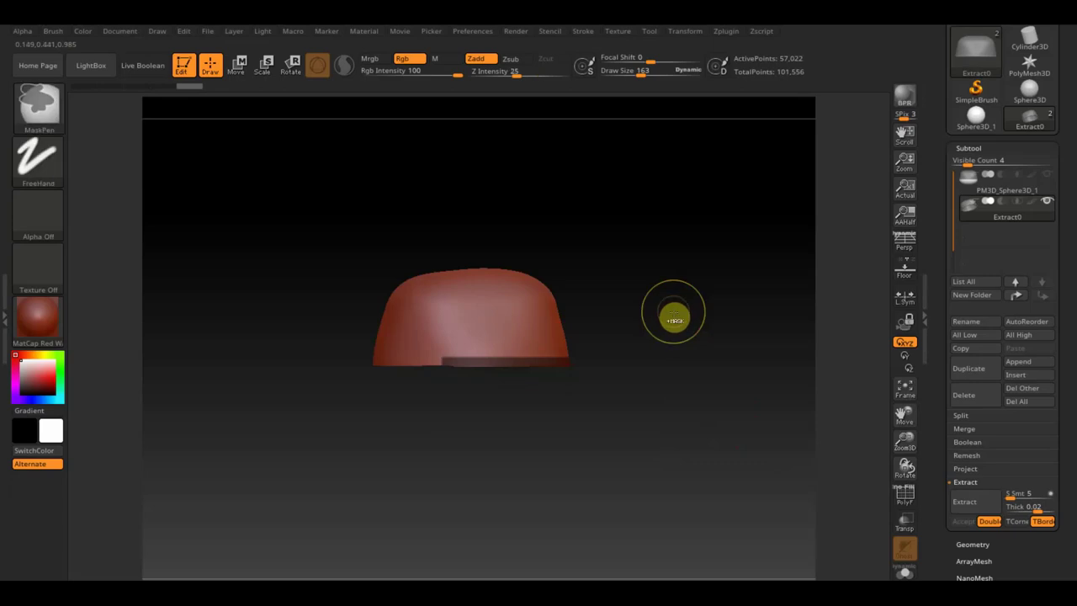
- Pull the shell's lower strip down and narrow it to about 0.853 on X, then clear the mask
ctrl+click(674, 318)
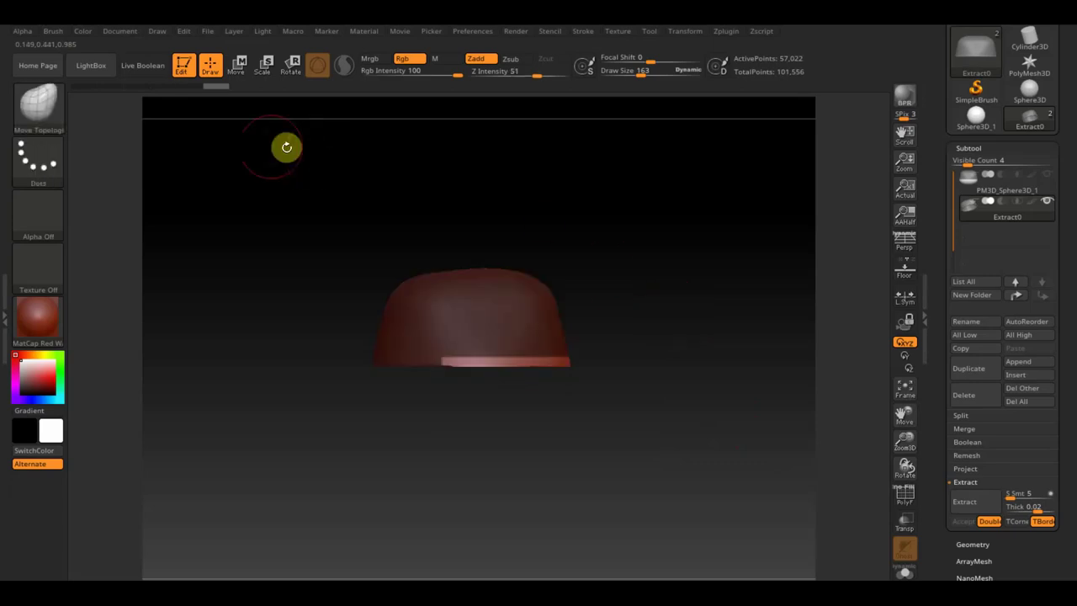
click(238, 66)
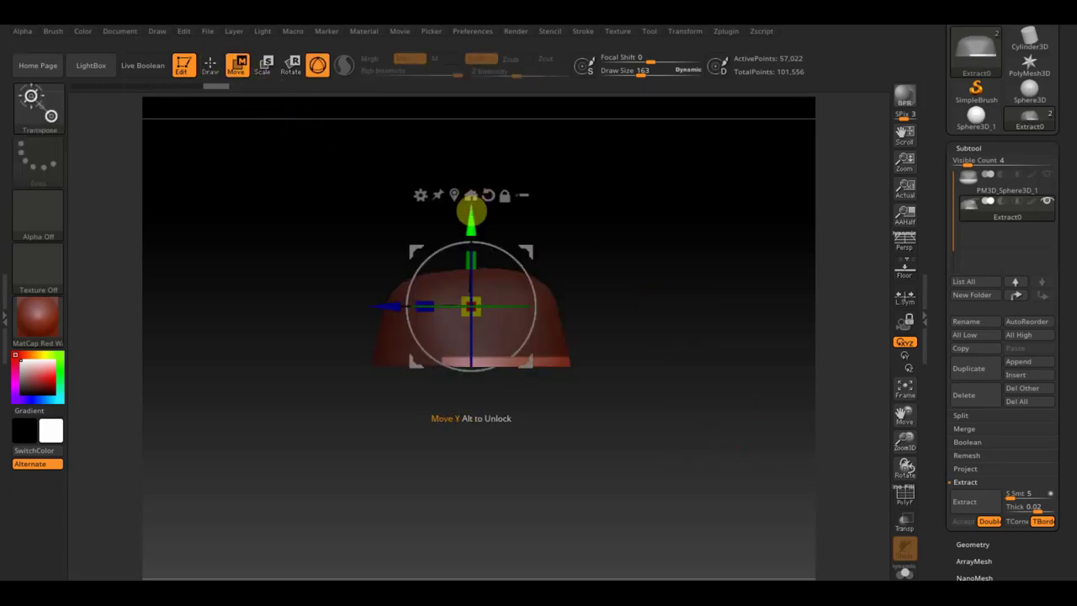
drag(470, 210, 473, 293)
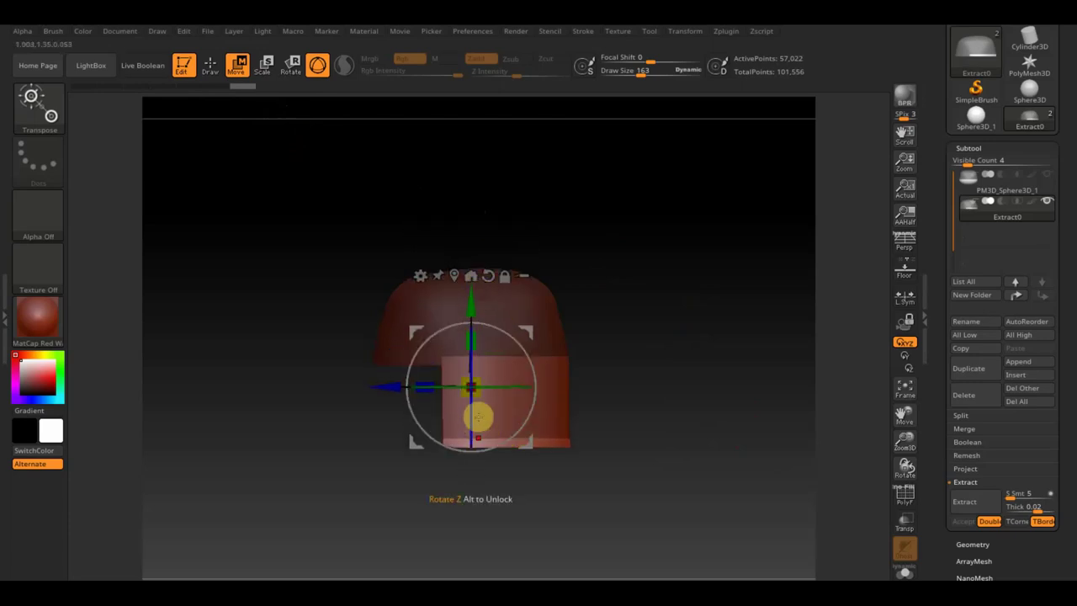
drag(477, 399, 523, 424)
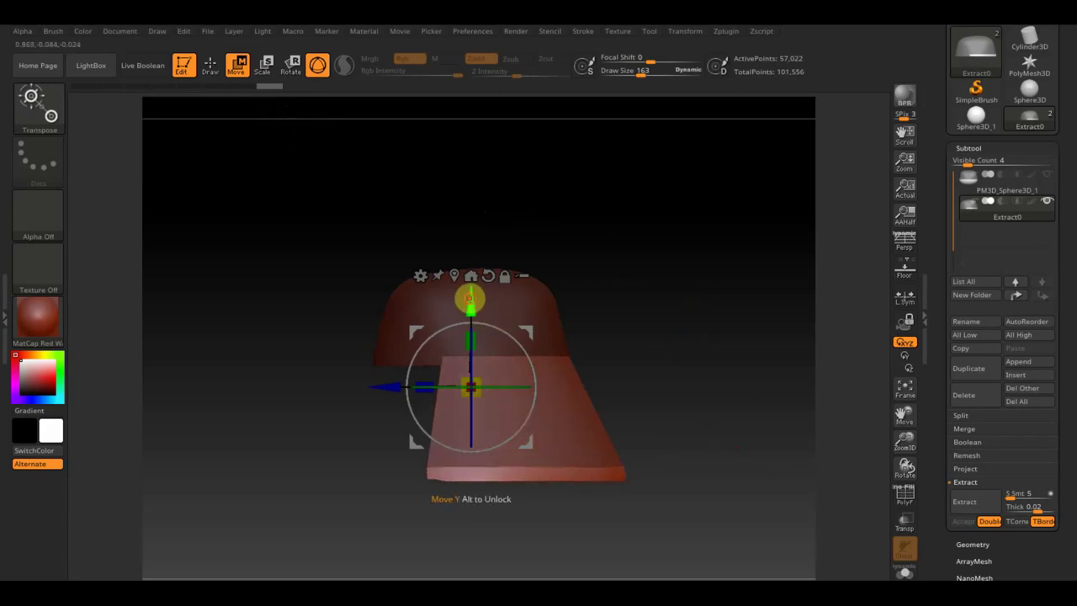
drag(468, 299, 474, 269)
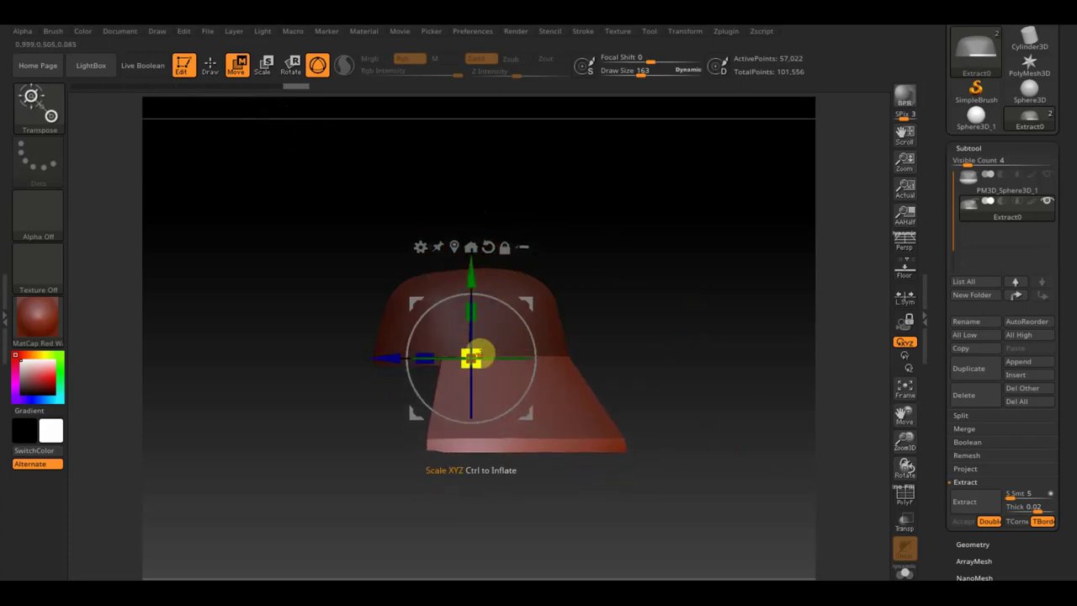
mouse_move(480, 368)
mouse_down()
mouse_move(707, 337)
mouse_move(748, 344)
mouse_up()
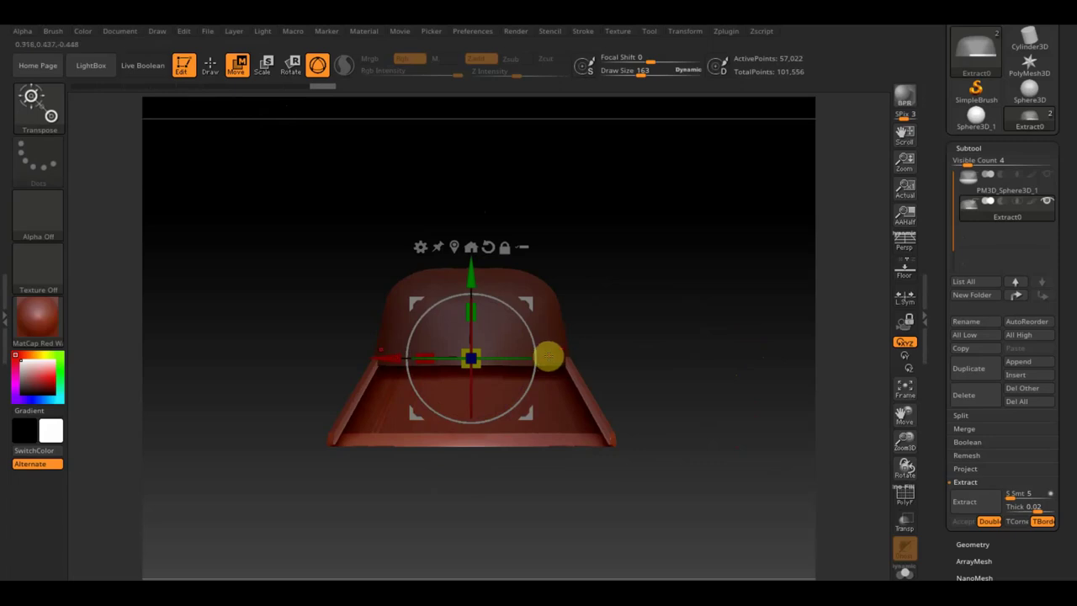
mouse_move(471, 358)
mouse_down()
mouse_move(421, 352)
mouse_move(439, 356)
mouse_up()
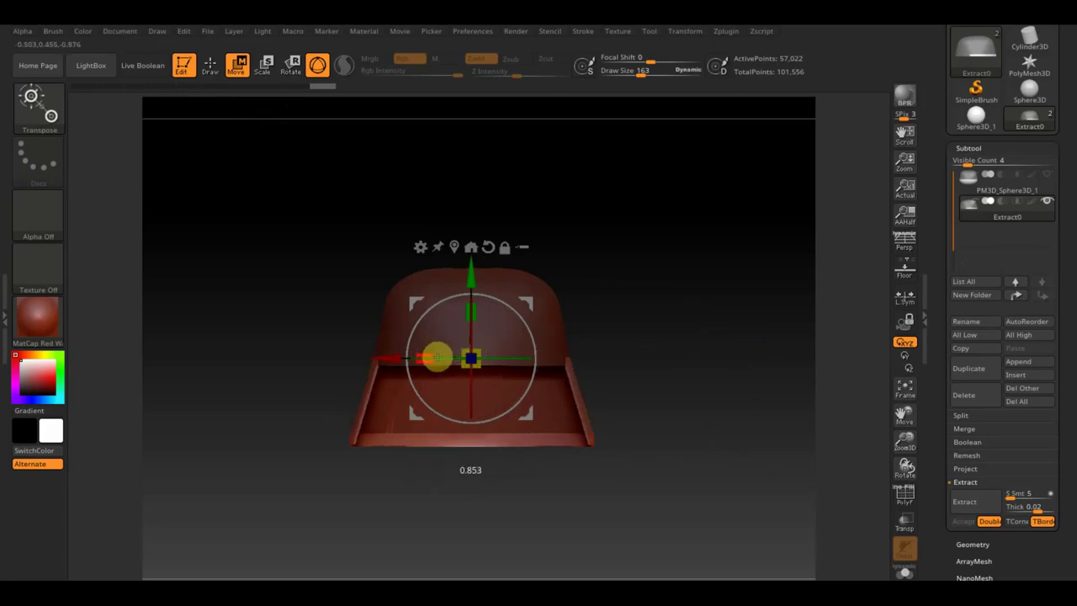
mouse_move(670, 350)
mouse_down()
mouse_move(671, 363)
mouse_move(592, 365)
mouse_move(695, 354)
mouse_move(677, 351)
mouse_up()
ctrl+drag(740, 327, 697, 269)
mouse_move(729, 328)
mouse_down()
mouse_move(645, 327)
mouse_move(660, 328)
mouse_up()
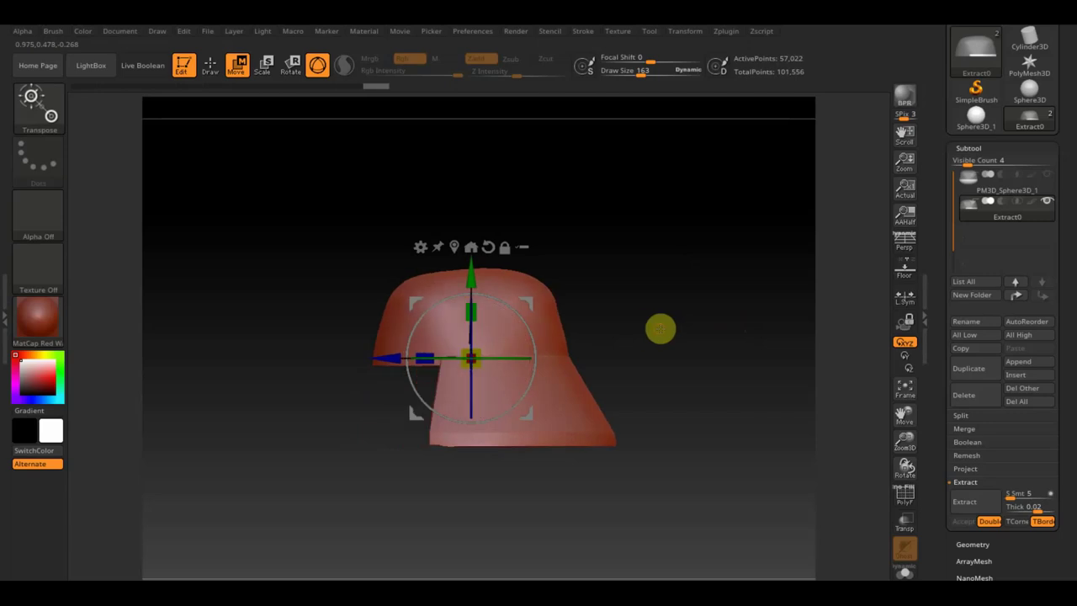
- Mask and invert the front lower strip, then lower the front lip with the gizmo
click(211, 64)
ctrl+drag(317, 369, 420, 394)
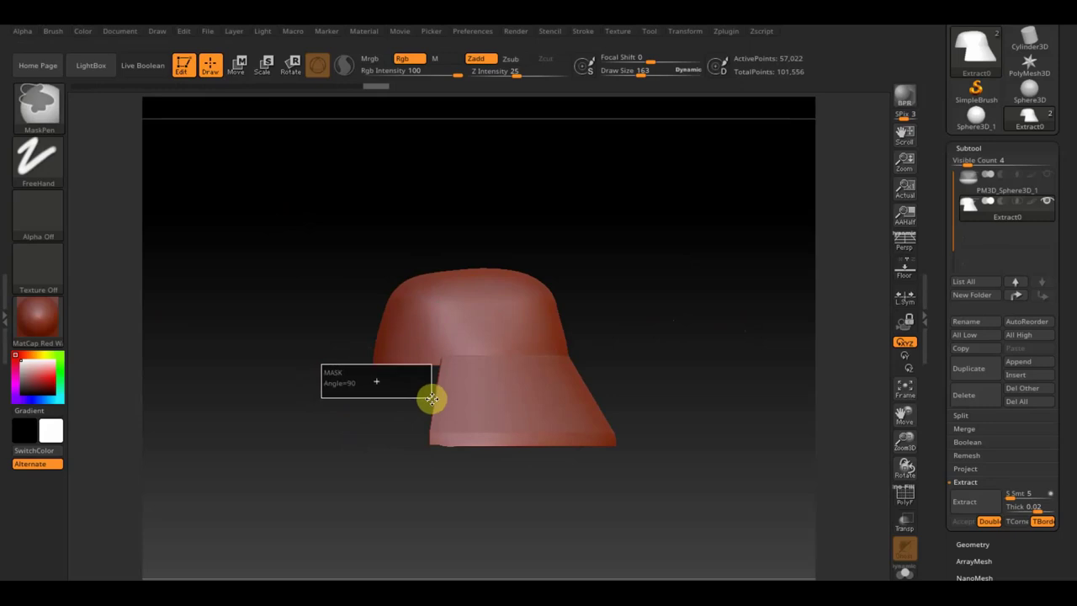
ctrl+drag(427, 400, 442, 389)
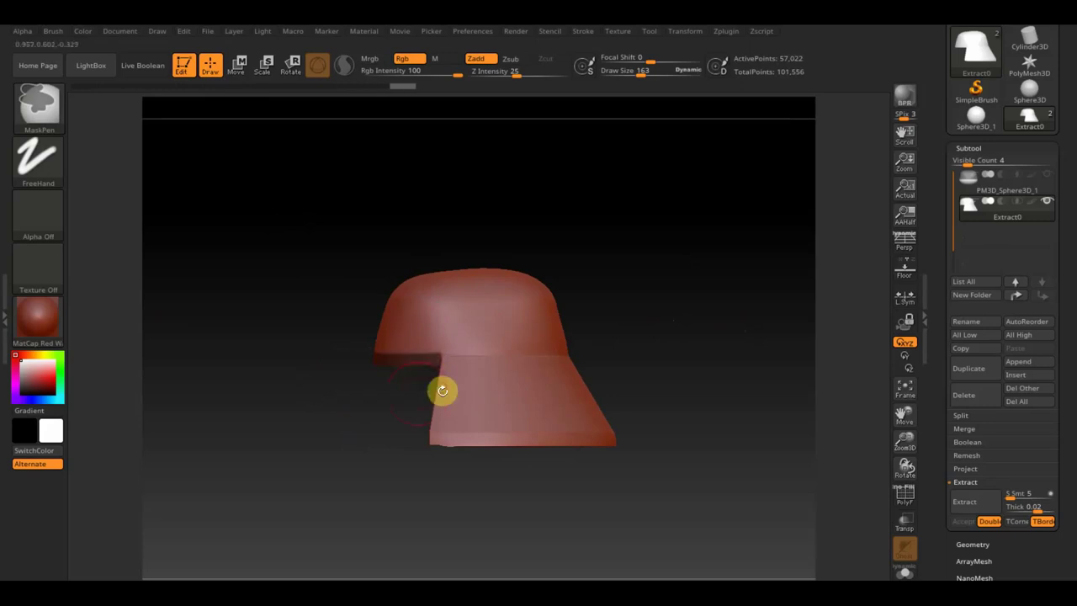
ctrl+click(403, 419)
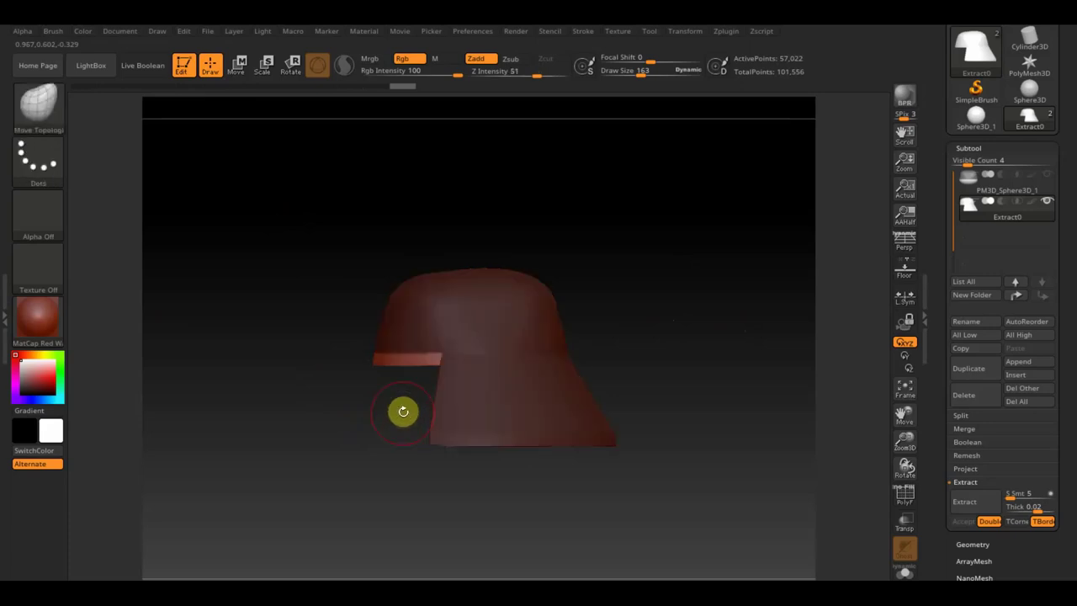
click(239, 64)
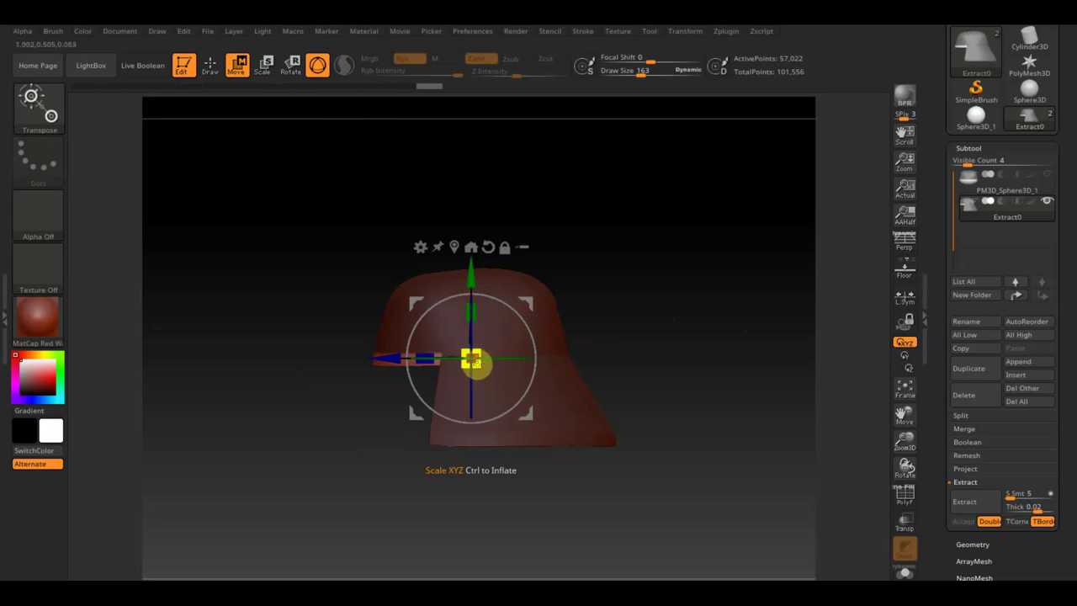
drag(472, 272, 472, 295)
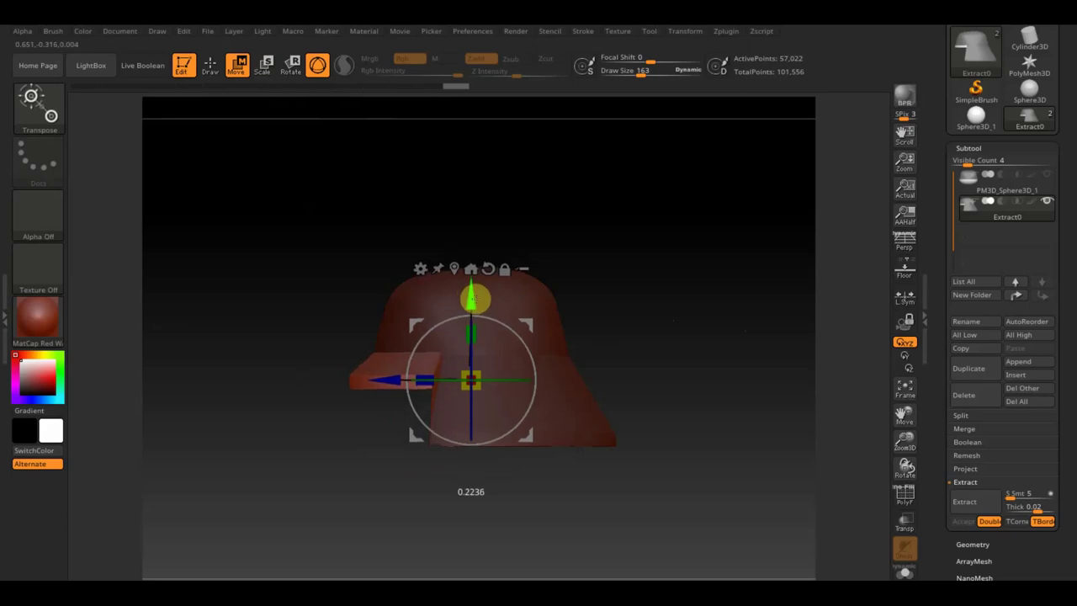
- Narrow the skirt and nudge the band snugly into place around the helmet front
drag(631, 289, 691, 358)
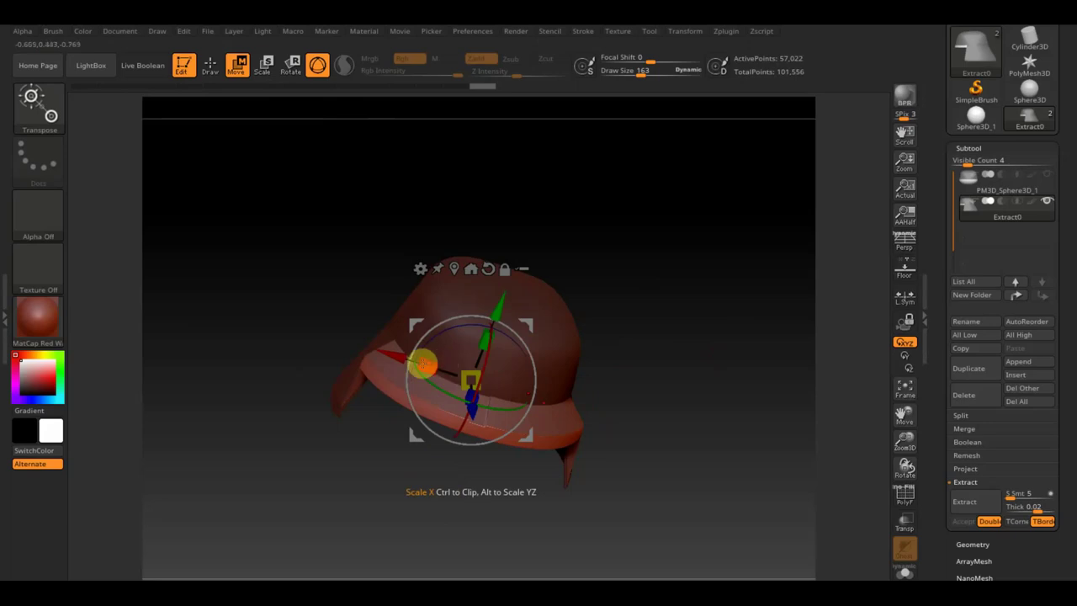
drag(428, 363, 454, 369)
drag(644, 396, 691, 442)
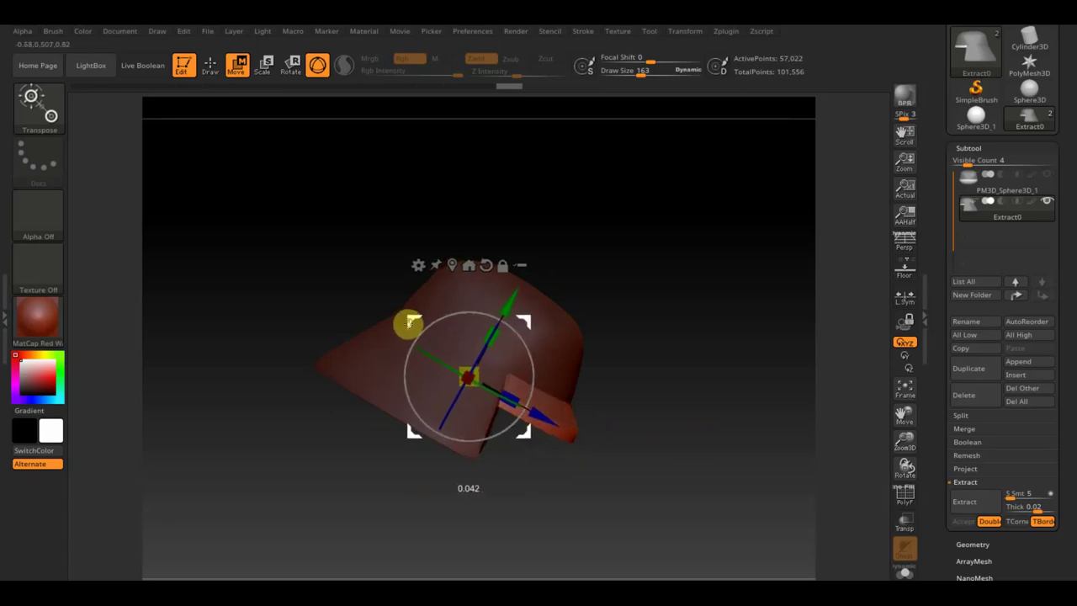
drag(411, 328, 406, 323)
drag(552, 383, 603, 404)
mouse_move(650, 436)
mouse_down()
mouse_move(480, 425)
mouse_move(647, 402)
mouse_up()
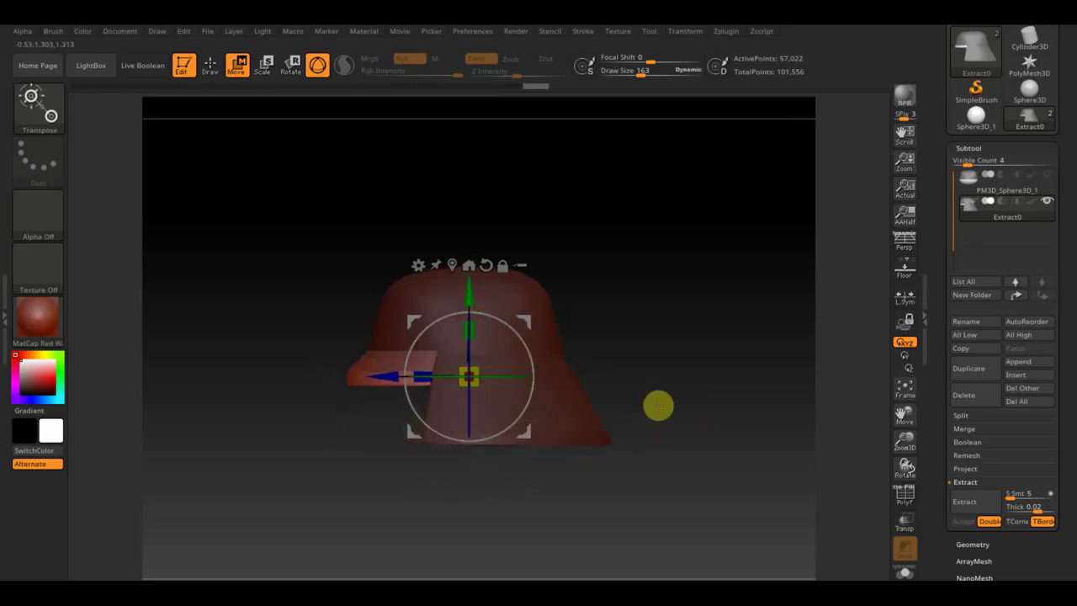
mouse_move(292, 201)
mouse_down()
mouse_move(328, 260)
mouse_move(379, 243)
mouse_move(361, 245)
mouse_move(587, 309)
mouse_up()
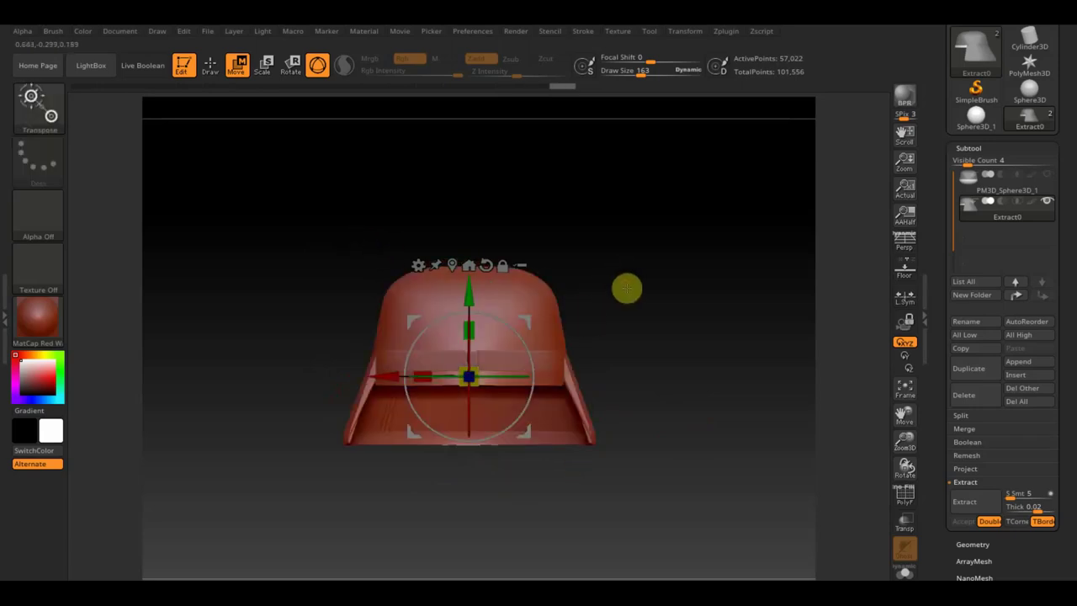
ctrl+click(627, 289)
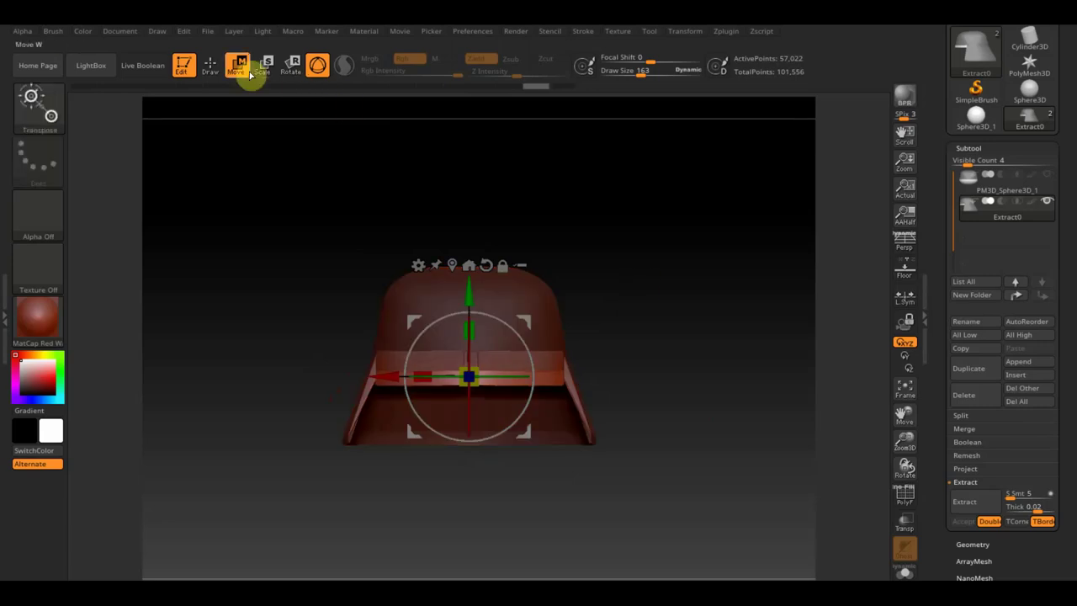
click(210, 66)
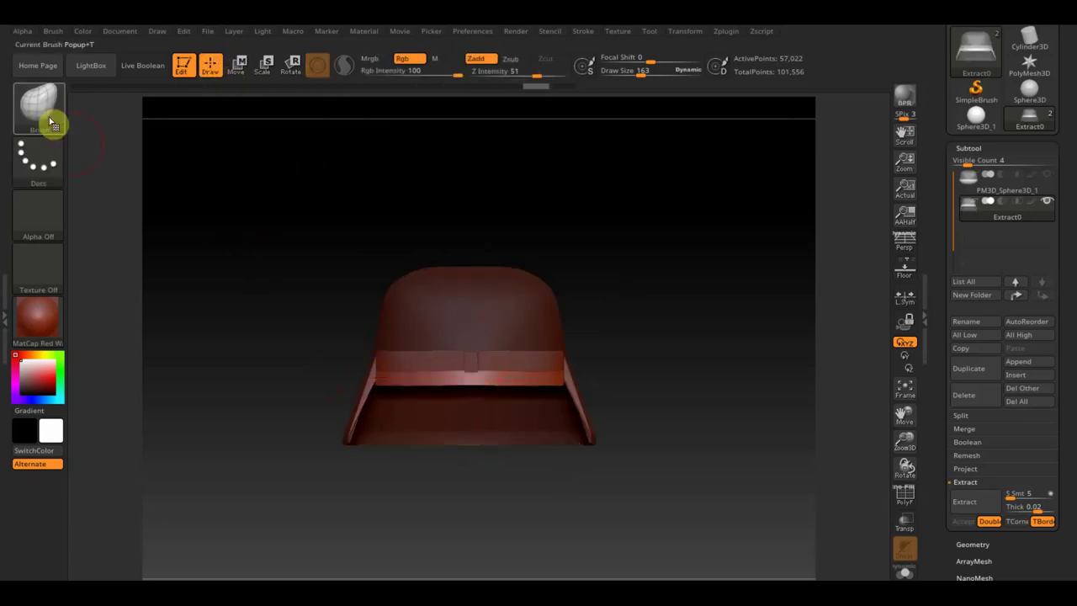
- Pull the band's centre down into a V at draw size 322, clear the mask, and smooth the groove
drag(670, 84, 648, 75)
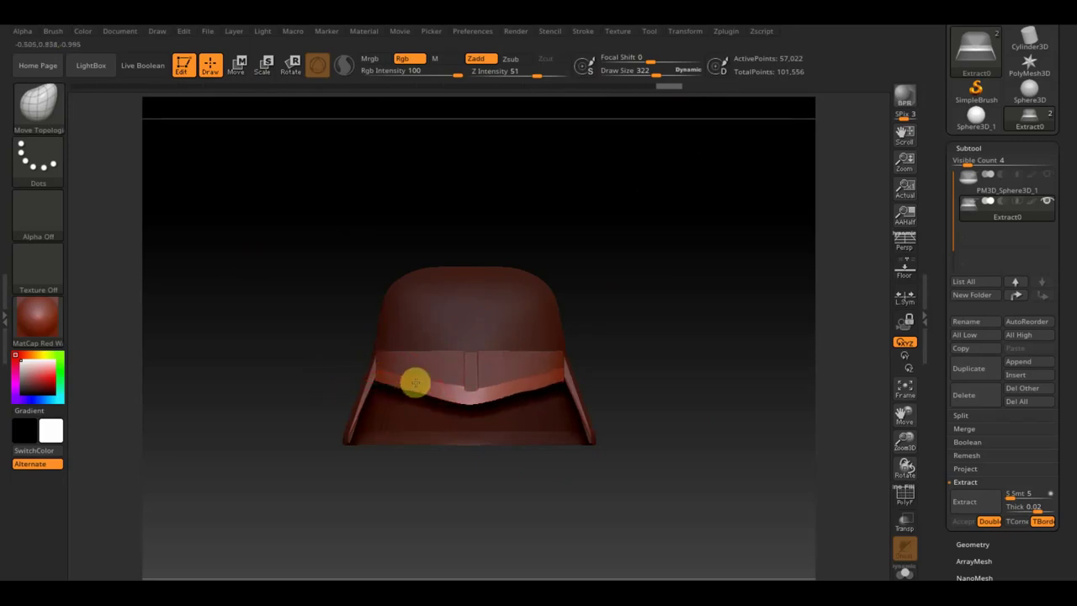
mouse_move(794, 385)
mouse_down()
mouse_move(805, 398)
mouse_move(908, 392)
mouse_move(829, 380)
mouse_up()
mouse_move(567, 399)
mouse_down()
mouse_move(555, 459)
mouse_move(541, 472)
mouse_up()
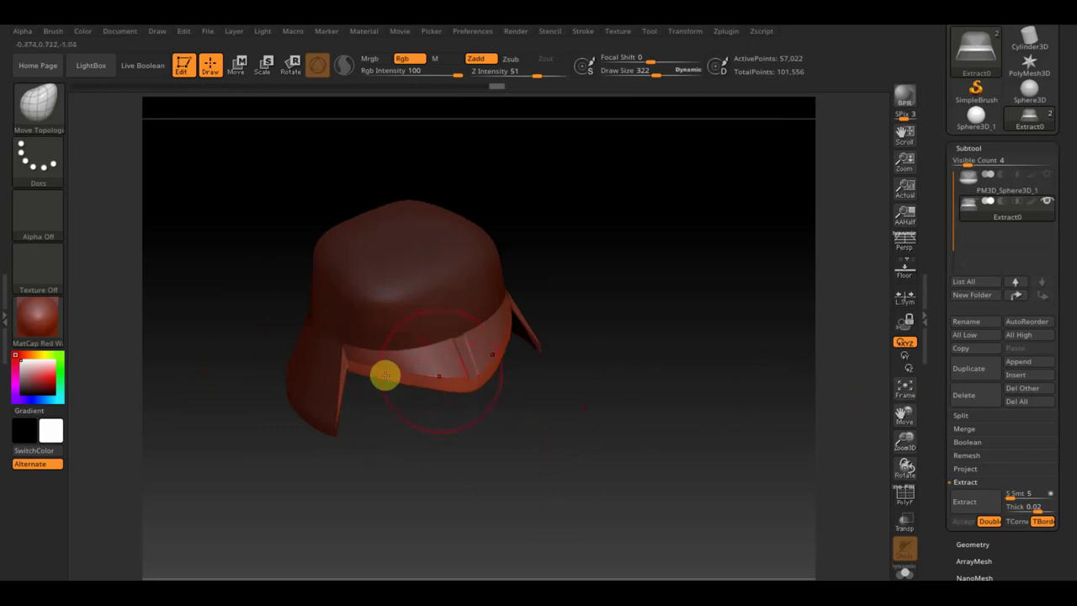
mouse_move(577, 435)
mouse_down()
mouse_move(675, 349)
mouse_move(690, 283)
mouse_up()
ctrl+drag(711, 329, 733, 322)
drag(653, 71, 645, 71)
mouse_move(526, 281)
shift+mouse_down()
mouse_move(486, 348)
mouse_move(424, 356)
shift+mouse_up()
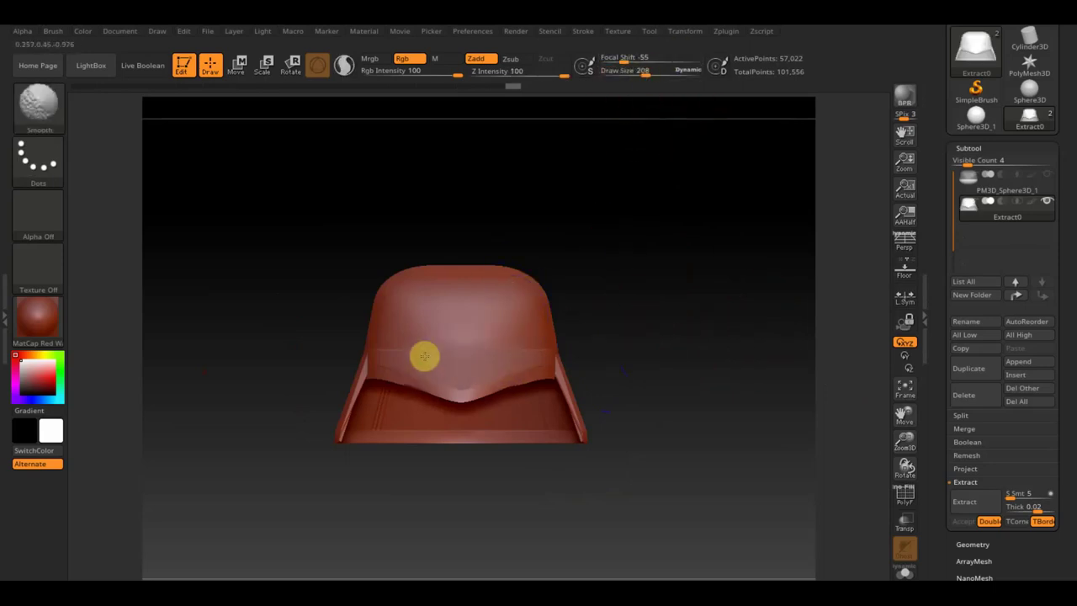
- Smooth the helmet's lower front at brush size 193, then raise the draw size to 524
drag(636, 323, 695, 334)
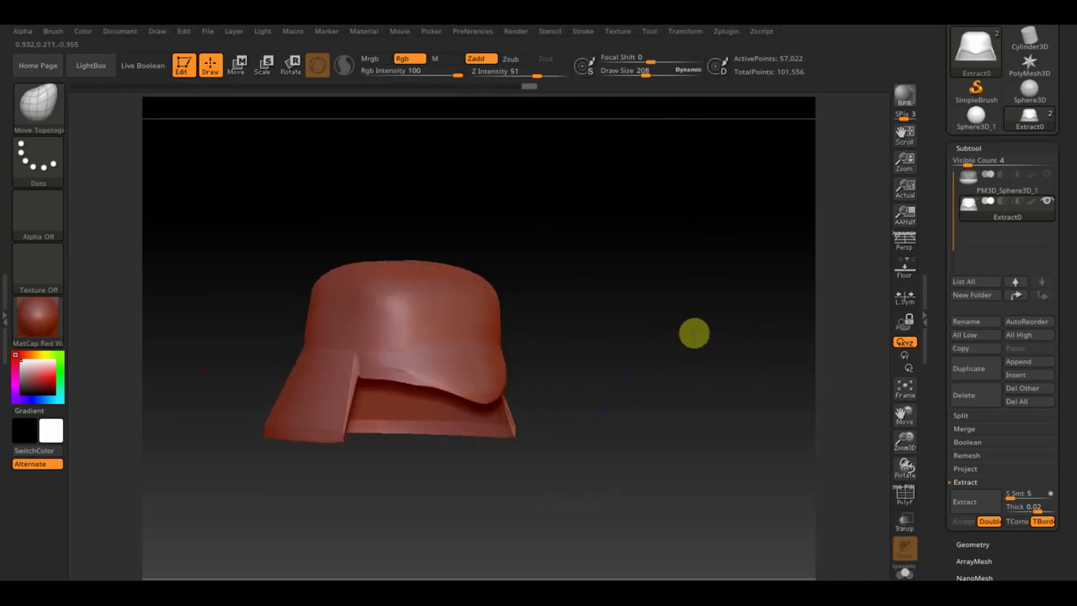
key(ctrl)
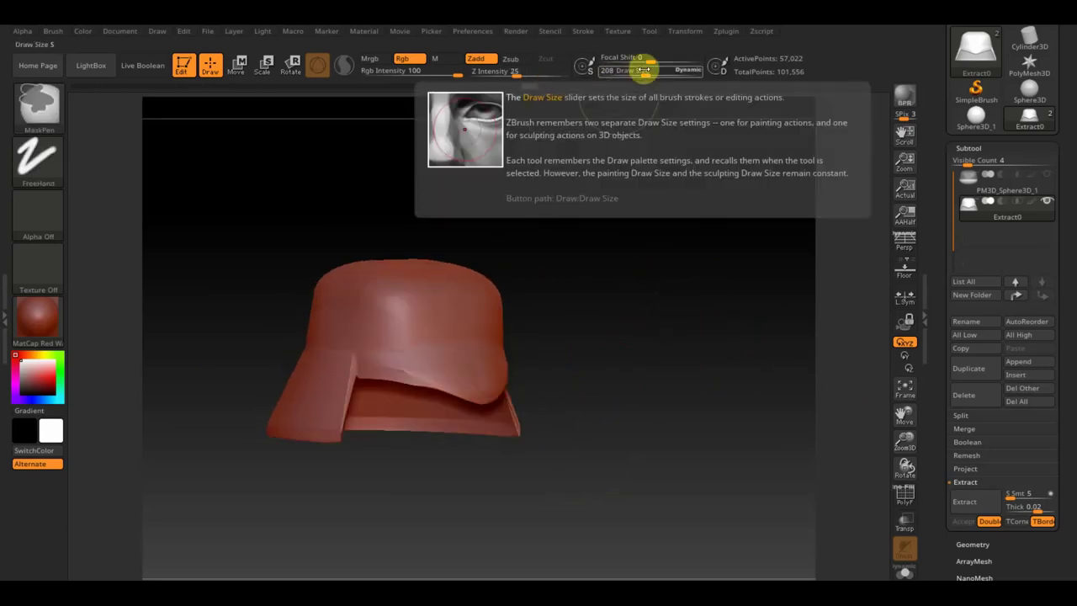
drag(642, 63, 640, 70)
drag(656, 257, 516, 351)
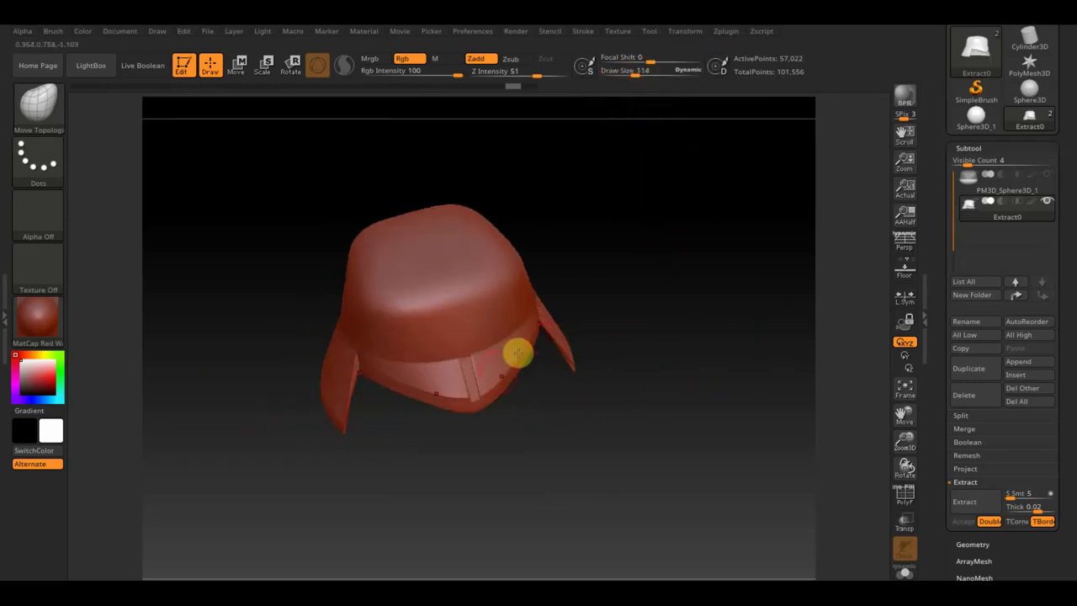
shift+click(463, 380)
shift+drag(459, 381, 383, 379)
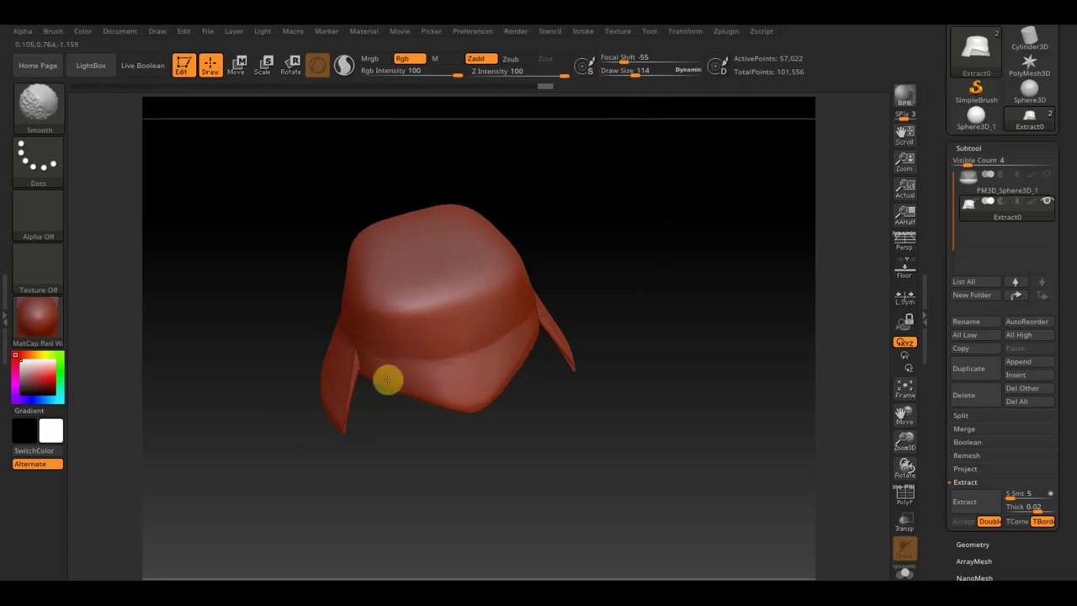
drag(517, 450, 594, 396)
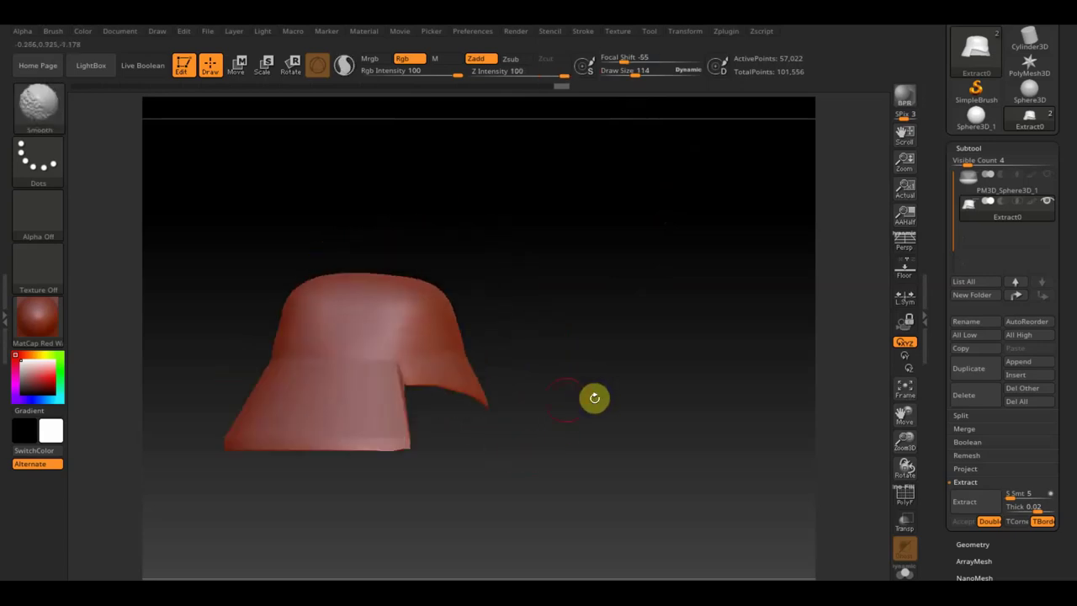
shift+drag(382, 385, 420, 365)
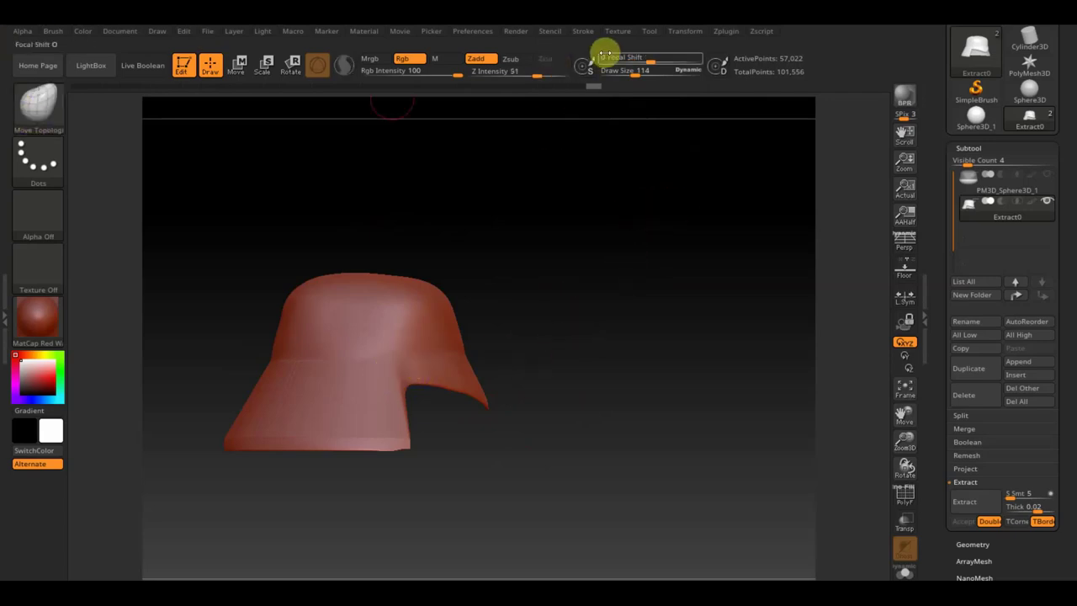
drag(639, 71, 661, 74)
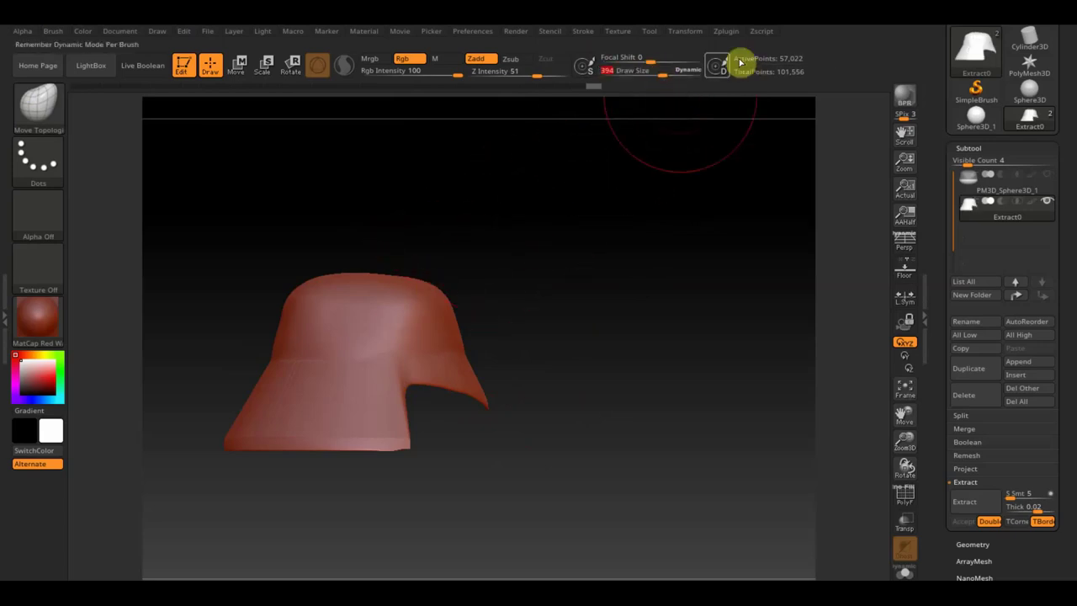
drag(663, 73, 671, 74)
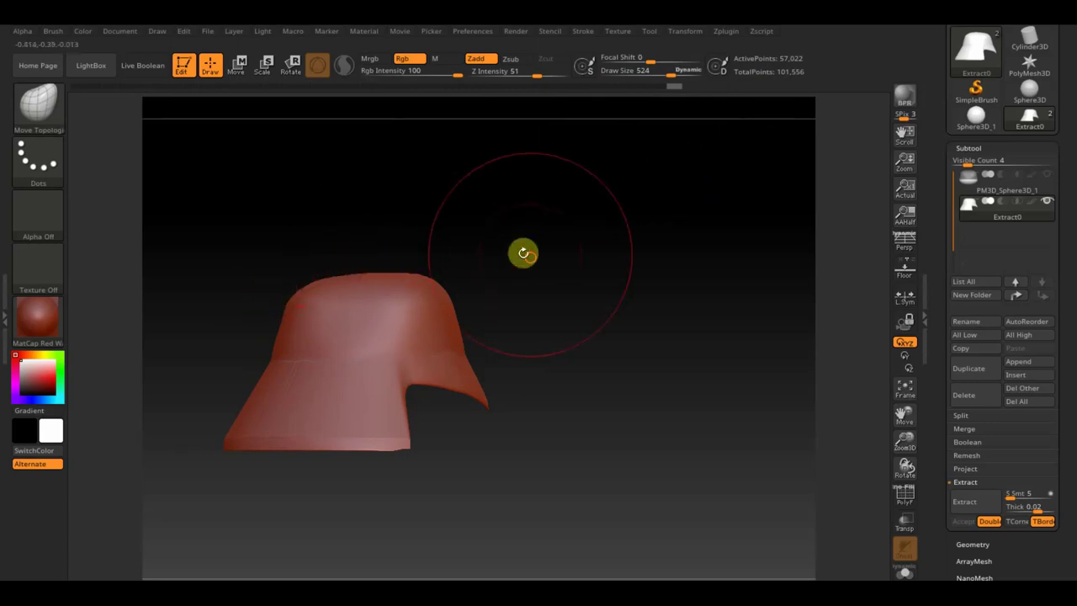
- With a smaller brush, smooth the front plate and lower rim so the V blends into the sides
drag(522, 250, 516, 267)
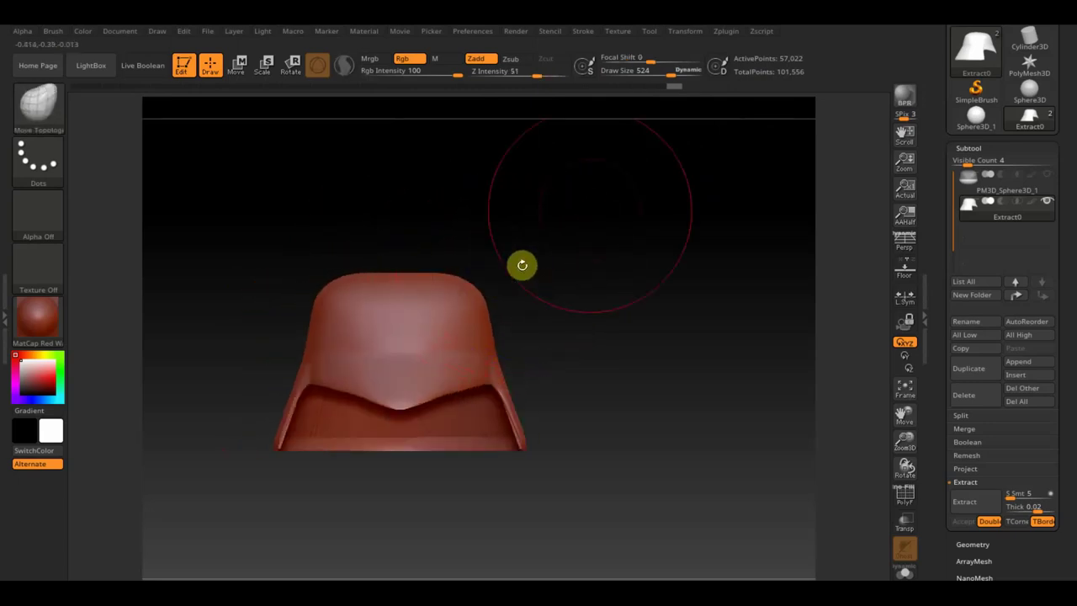
mouse_move(606, 241)
mouse_down()
mouse_move(593, 243)
mouse_move(713, 243)
mouse_move(668, 250)
mouse_up()
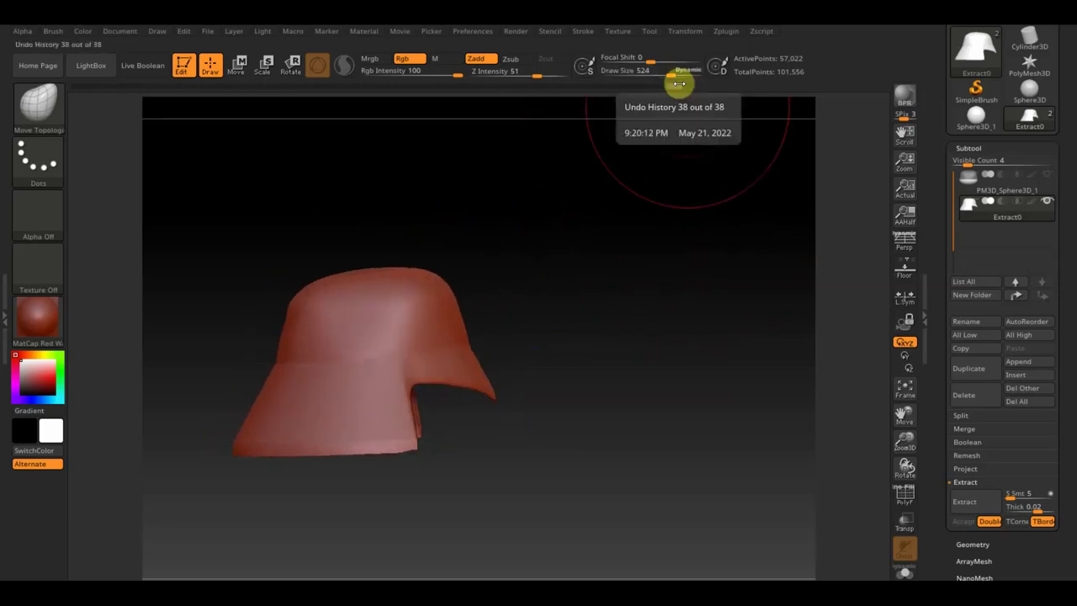
drag(669, 76, 658, 76)
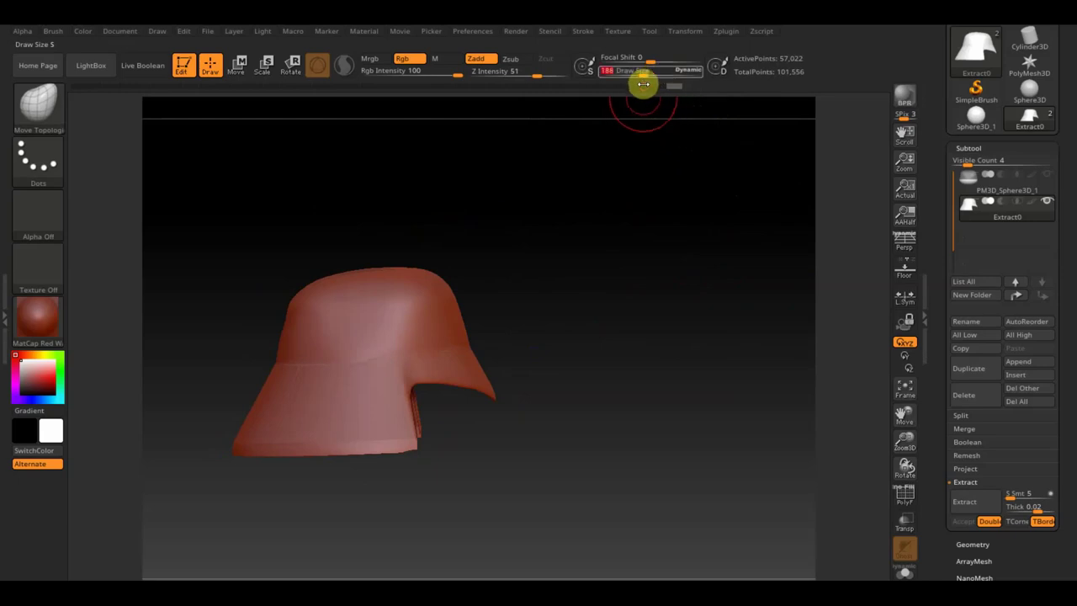
shift+drag(365, 361, 362, 390)
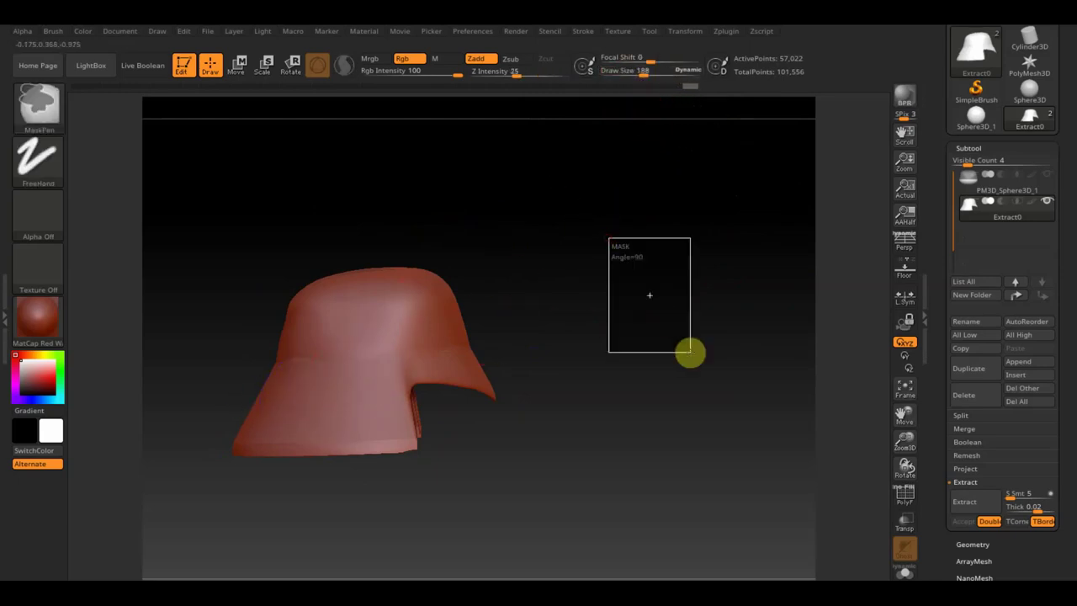
drag(685, 336, 645, 344)
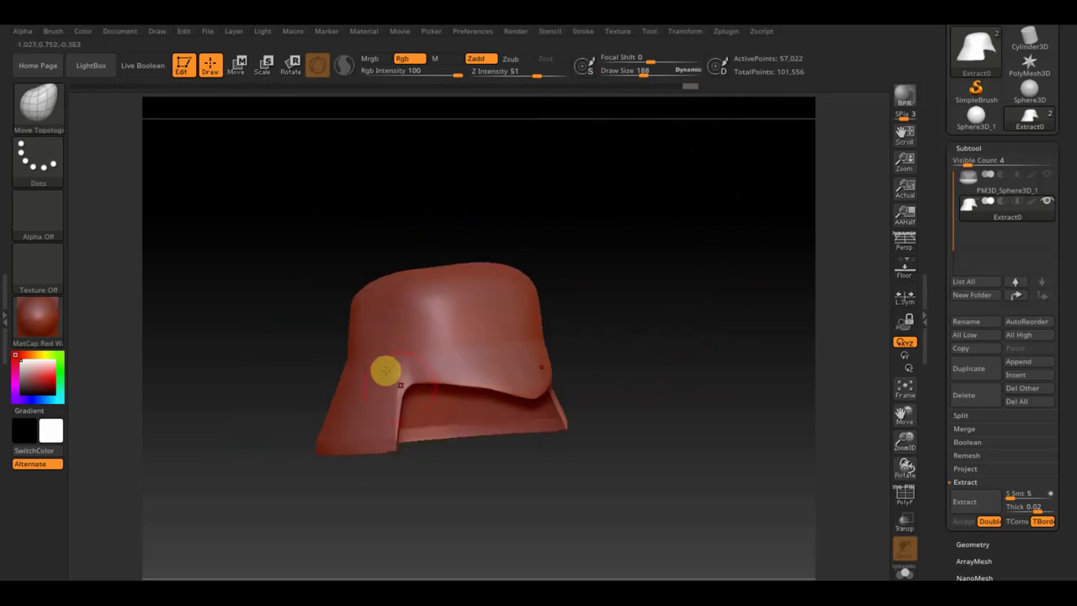
mouse_move(555, 502)
mouse_down()
mouse_move(505, 484)
mouse_move(466, 411)
mouse_move(491, 479)
mouse_move(477, 480)
mouse_up()
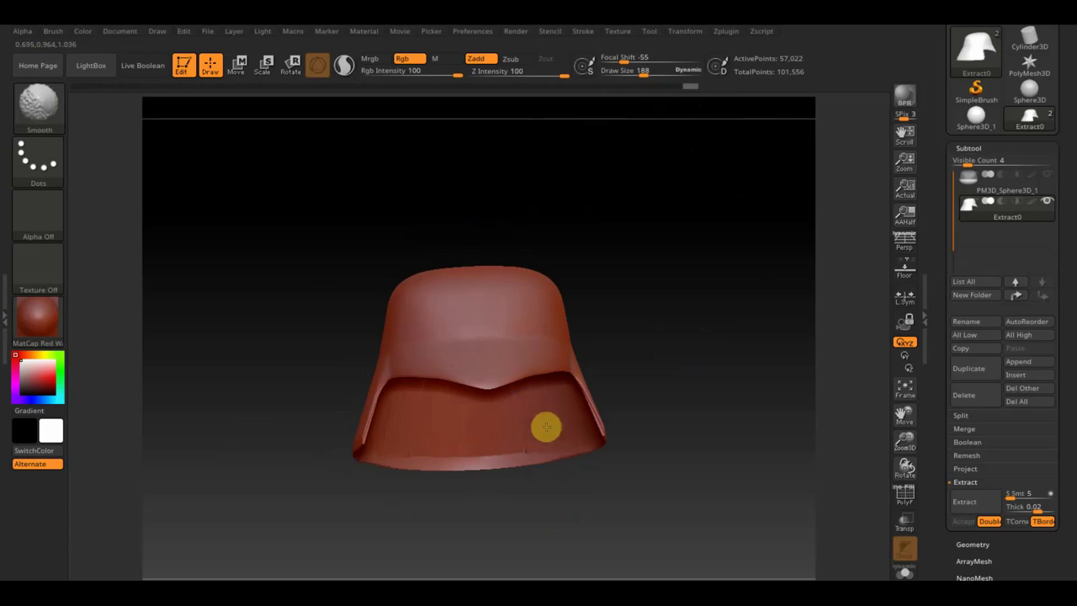
shift+drag(546, 426, 514, 429)
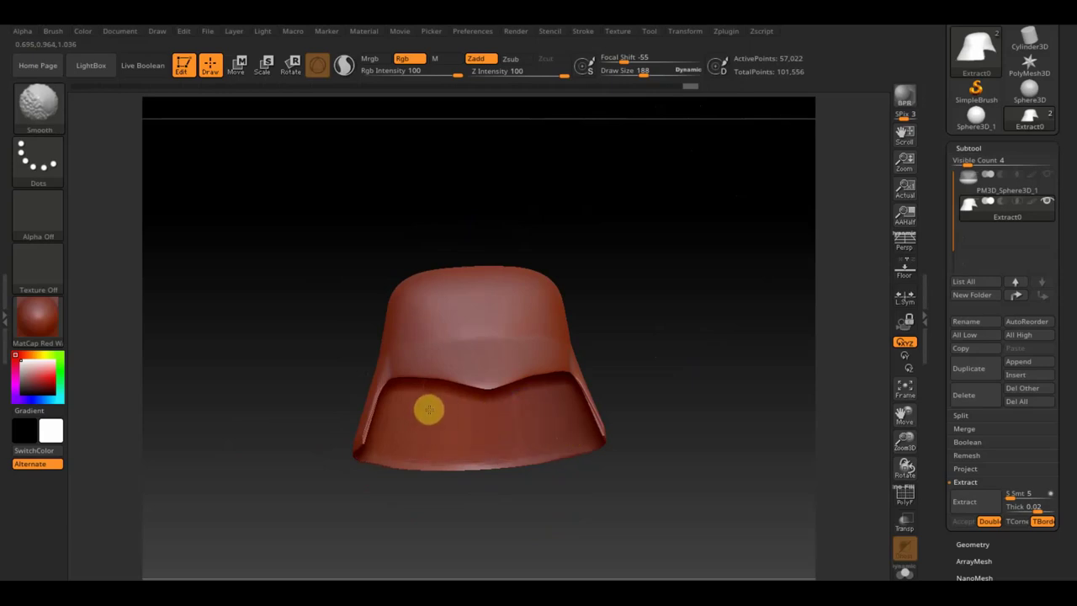
drag(673, 379, 673, 389)
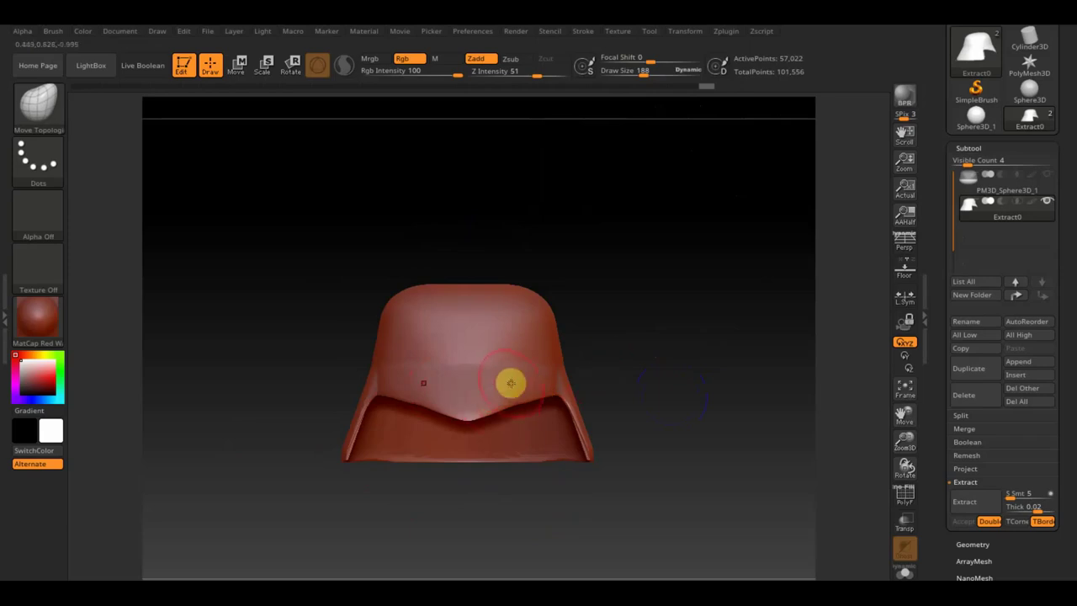
click(627, 37)
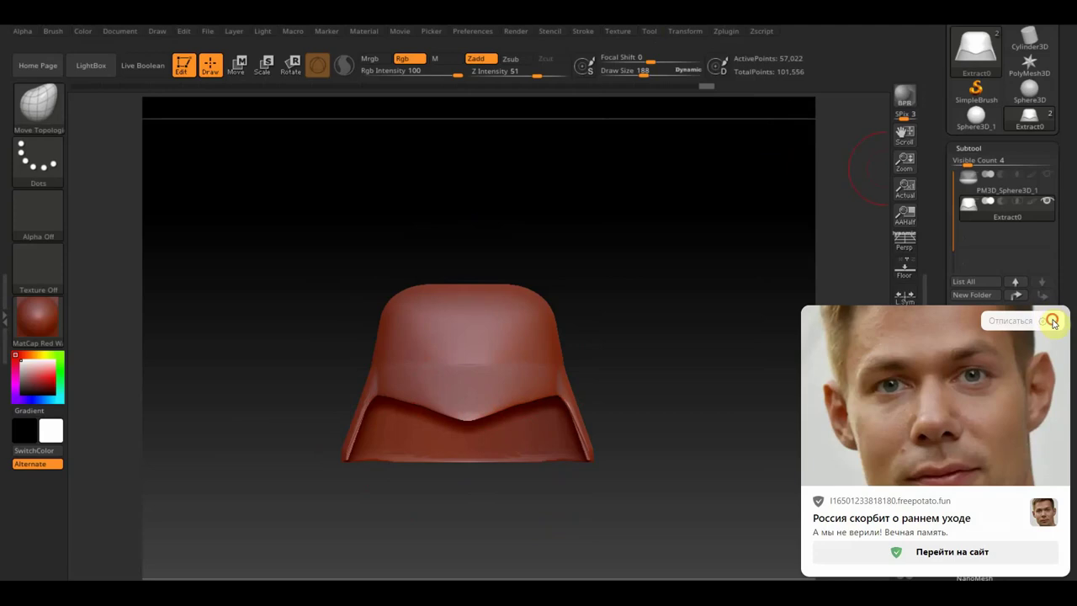
- Dismiss the advert and import the helmet screenshot from the Desktop as a texture
click(1053, 321)
click(620, 32)
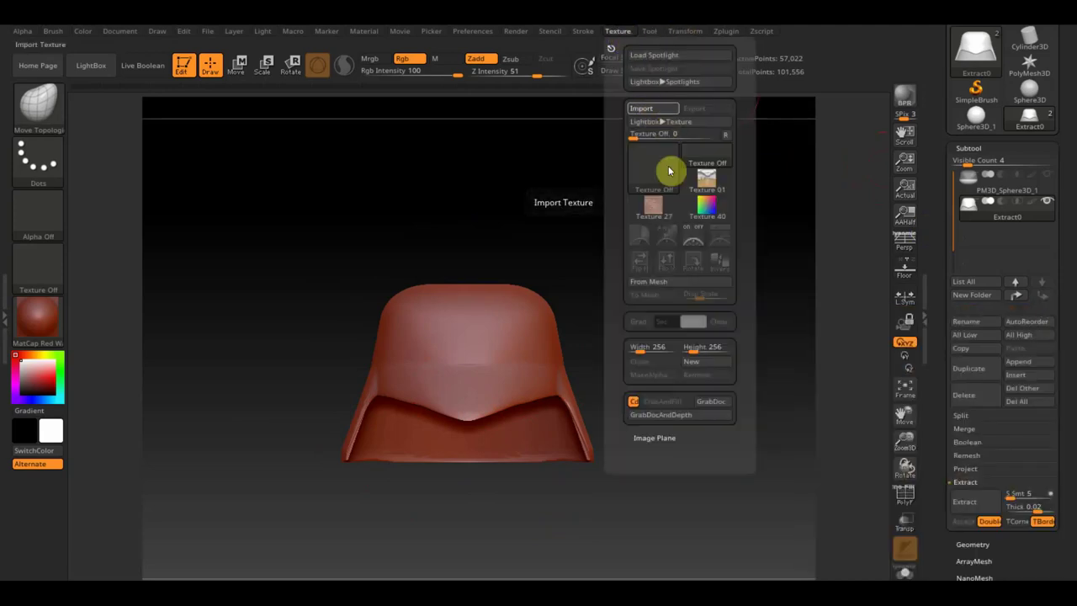
click(665, 109)
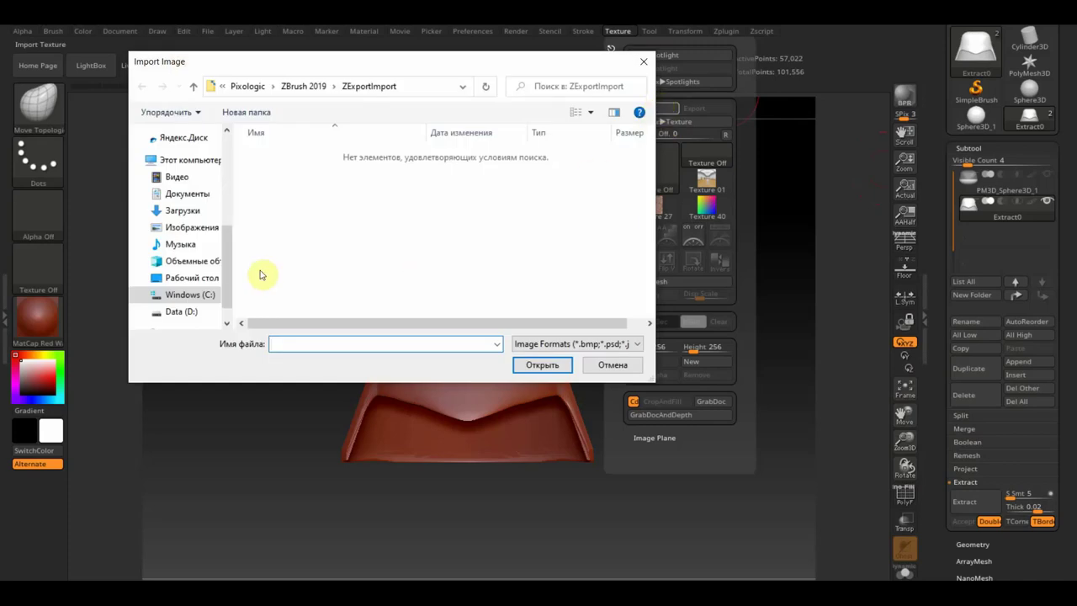
click(190, 278)
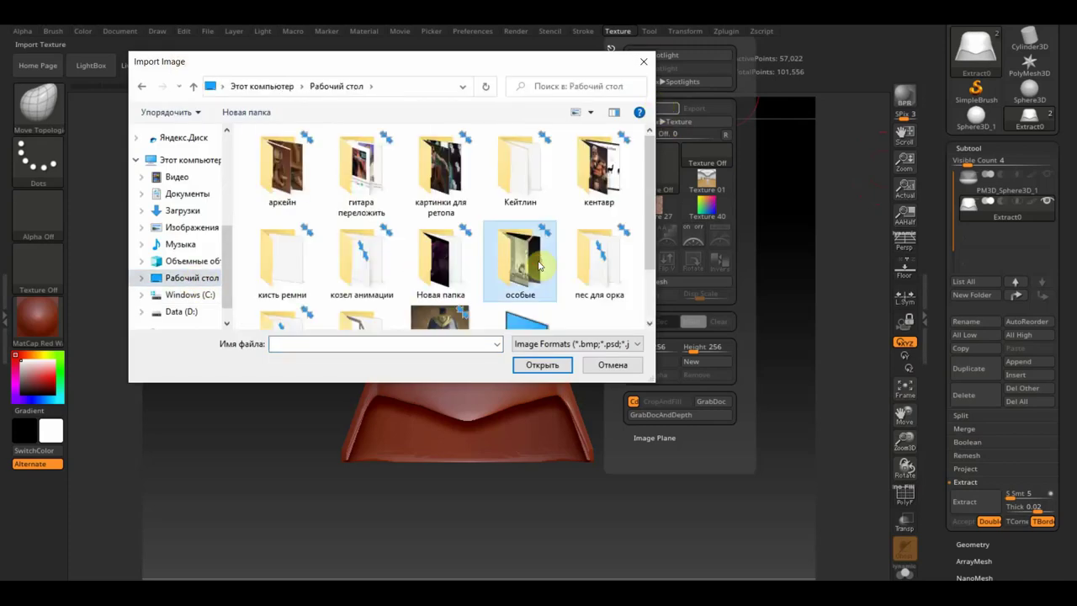
scroll(540, 262, down, 1)
click(436, 271)
click(539, 366)
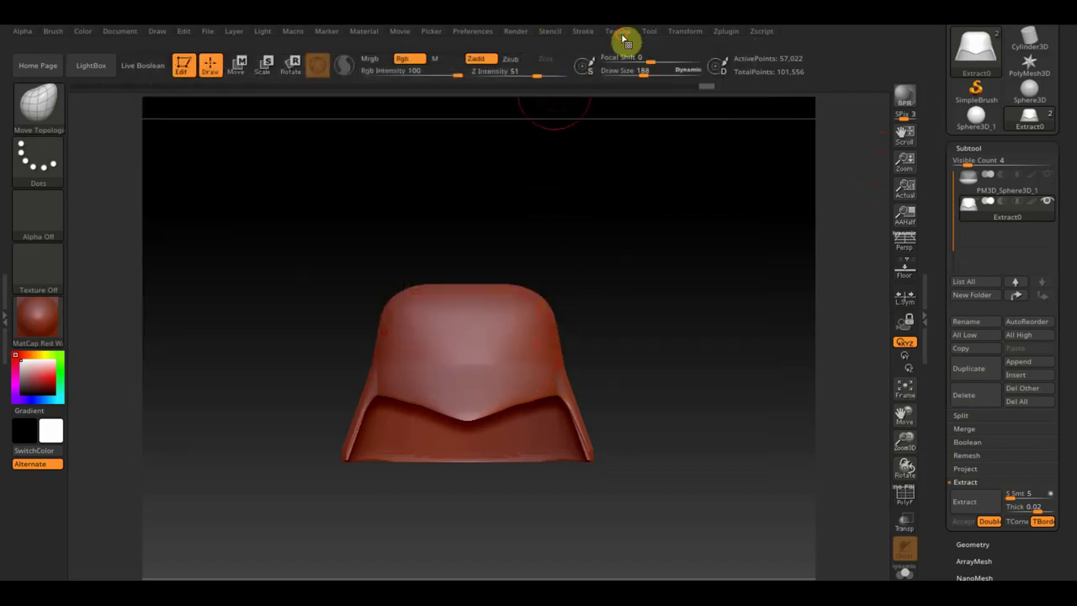
- Add the helmet screenshot to Spotlight and enlarge it over the helmet model
click(623, 38)
mouse_move(617, 31)
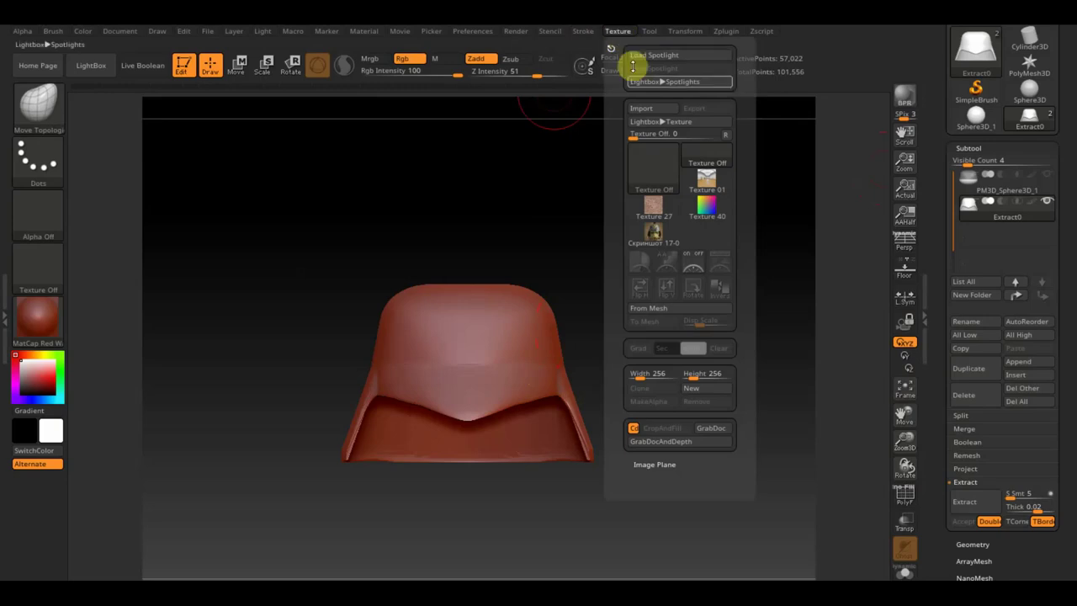
click(655, 238)
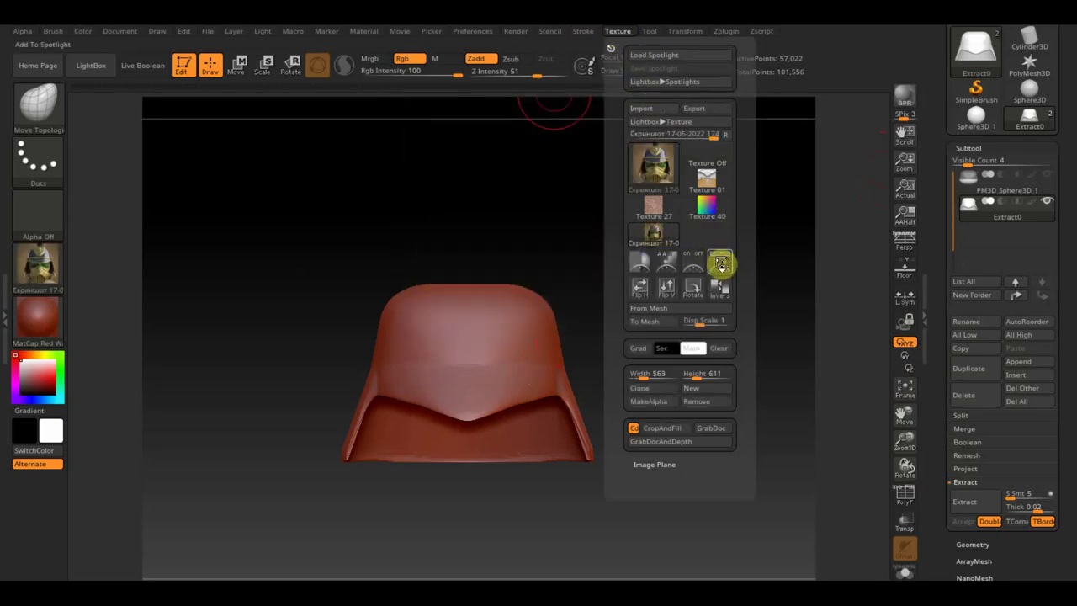
click(721, 264)
mouse_move(510, 240)
mouse_down()
mouse_move(429, 214)
mouse_move(558, 354)
mouse_up()
mouse_move(547, 303)
mouse_down()
mouse_move(627, 352)
mouse_move(635, 380)
mouse_move(614, 315)
mouse_up()
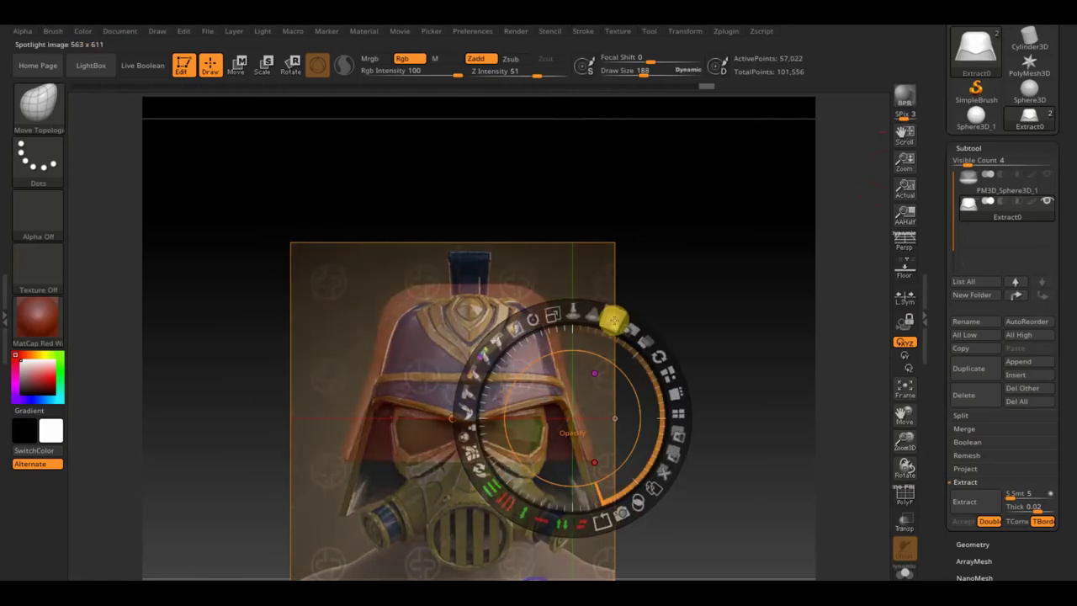
- Nudge the reference up over the helmet, hide the Spotlight dial with Z, and mask a helmet region
drag(602, 368, 599, 354)
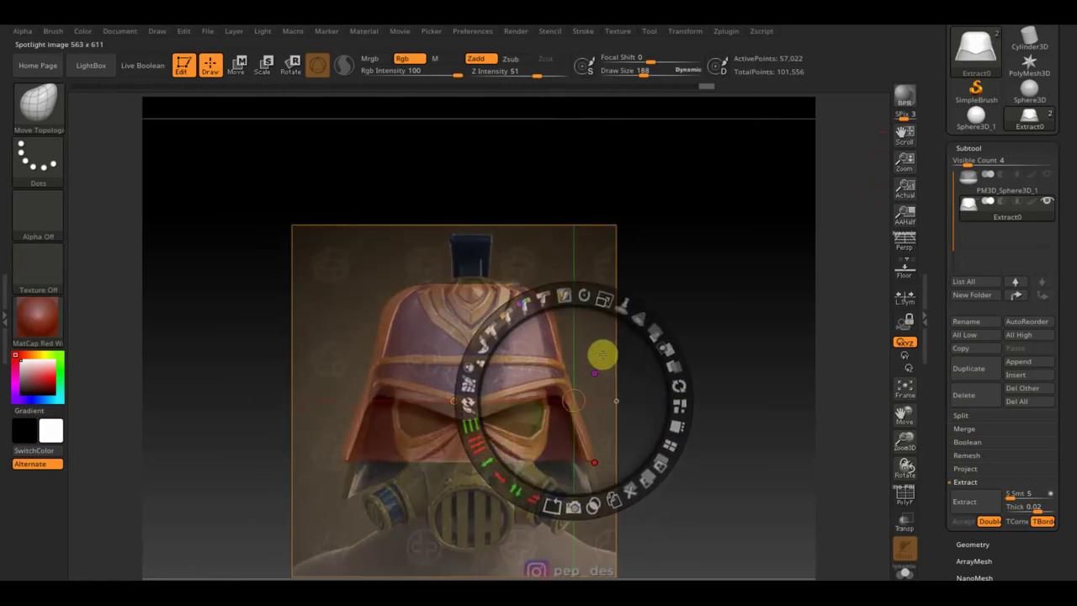
drag(599, 354, 599, 349)
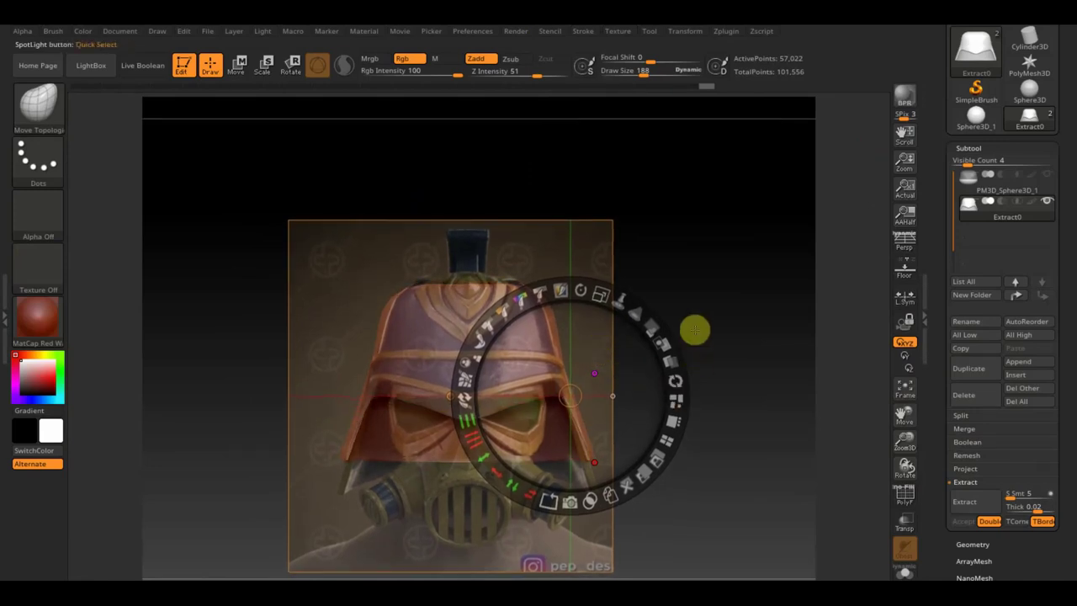
key(z)
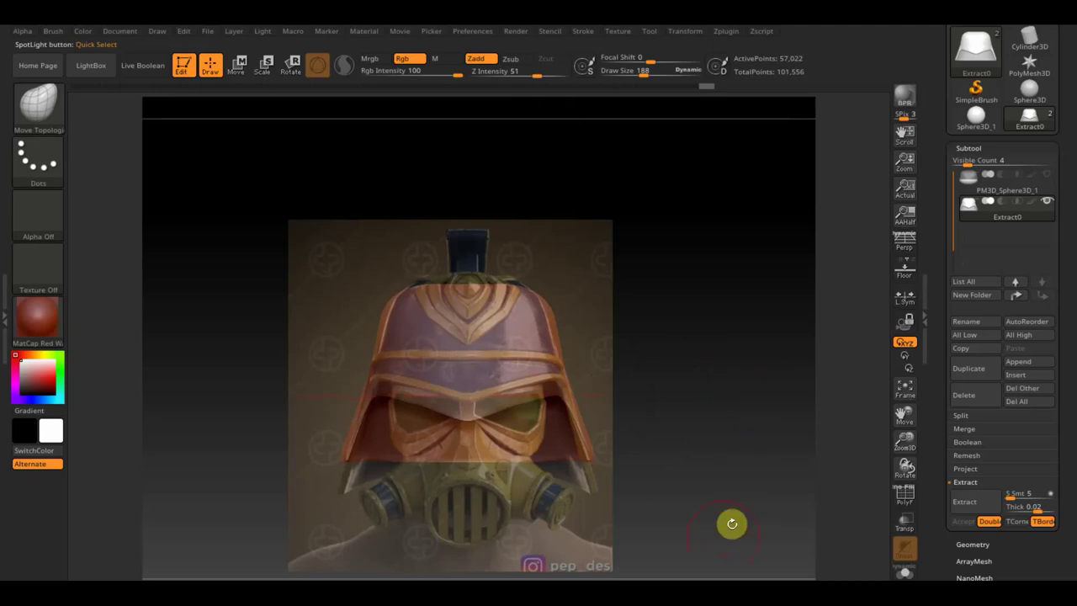
ctrl+drag(722, 543, 294, 448)
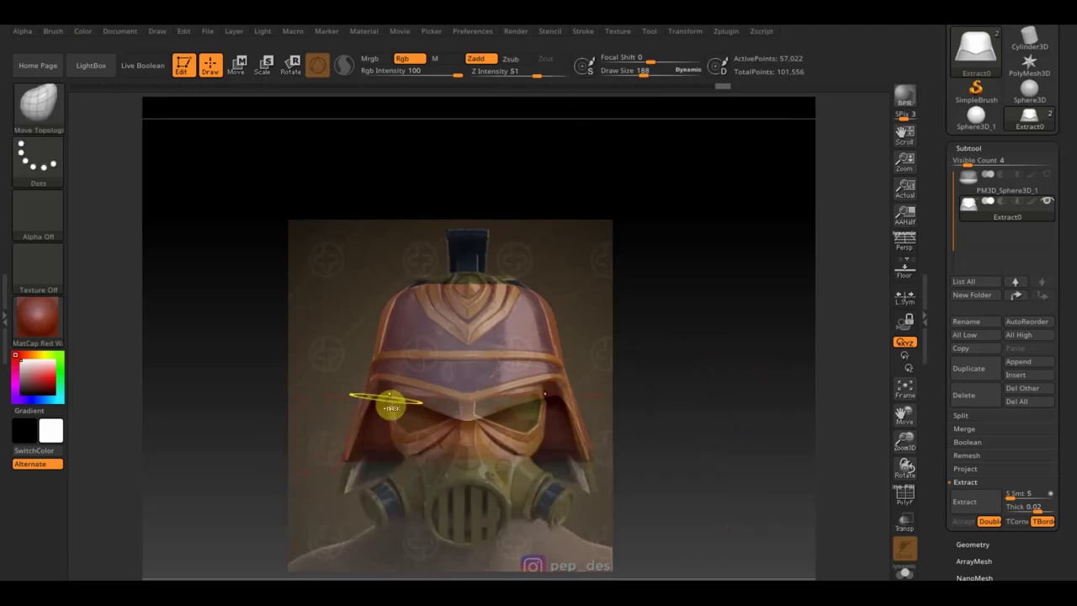
ctrl+click(387, 403)
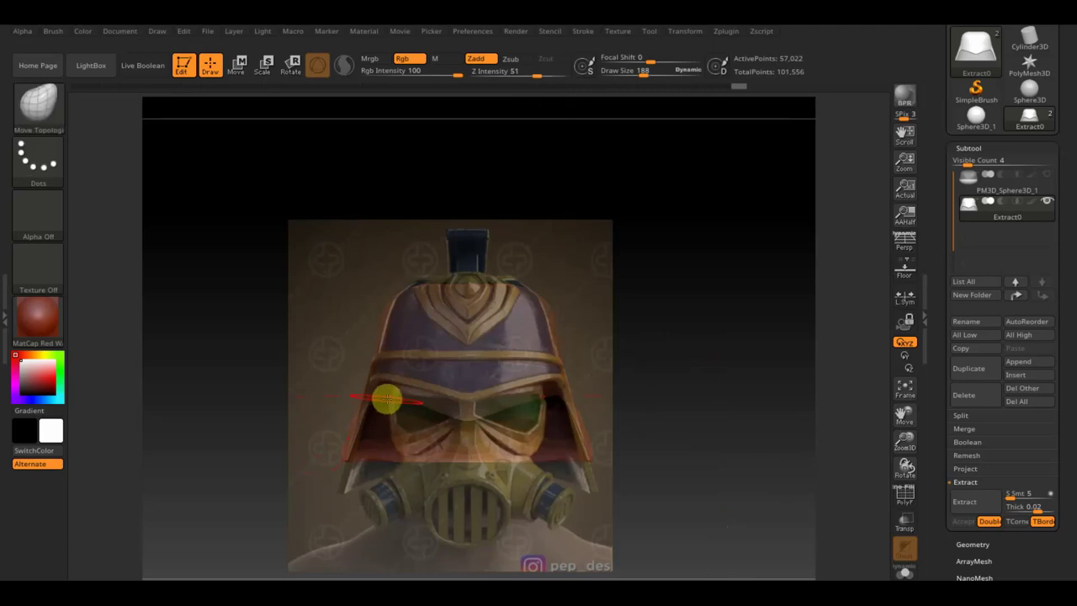
- Lower the masked part of the helmet along Y with the Move gizmo, then clear the mask
click(237, 64)
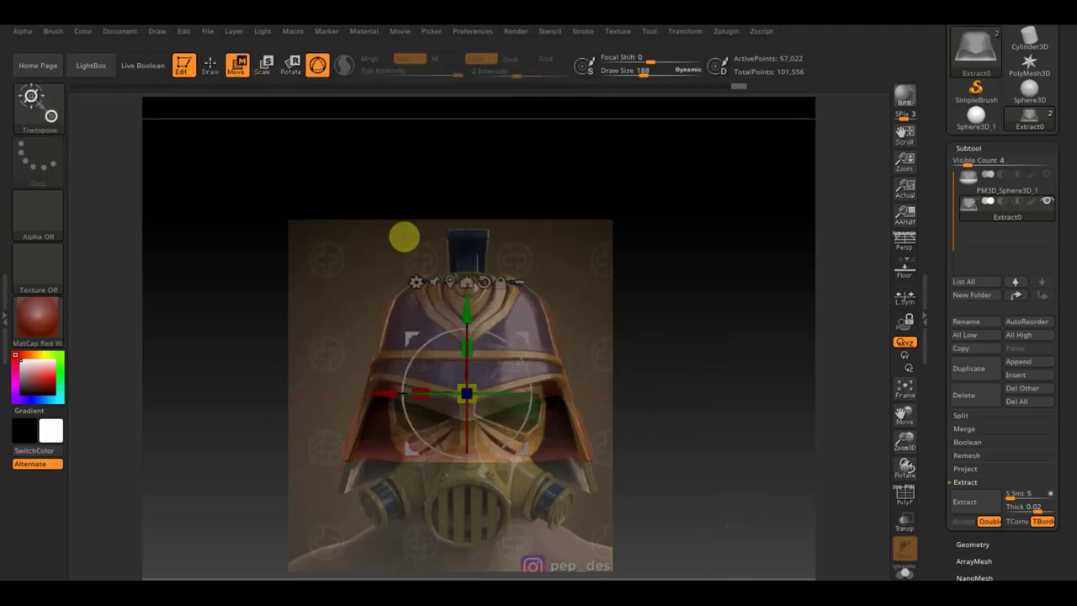
drag(467, 313, 467, 338)
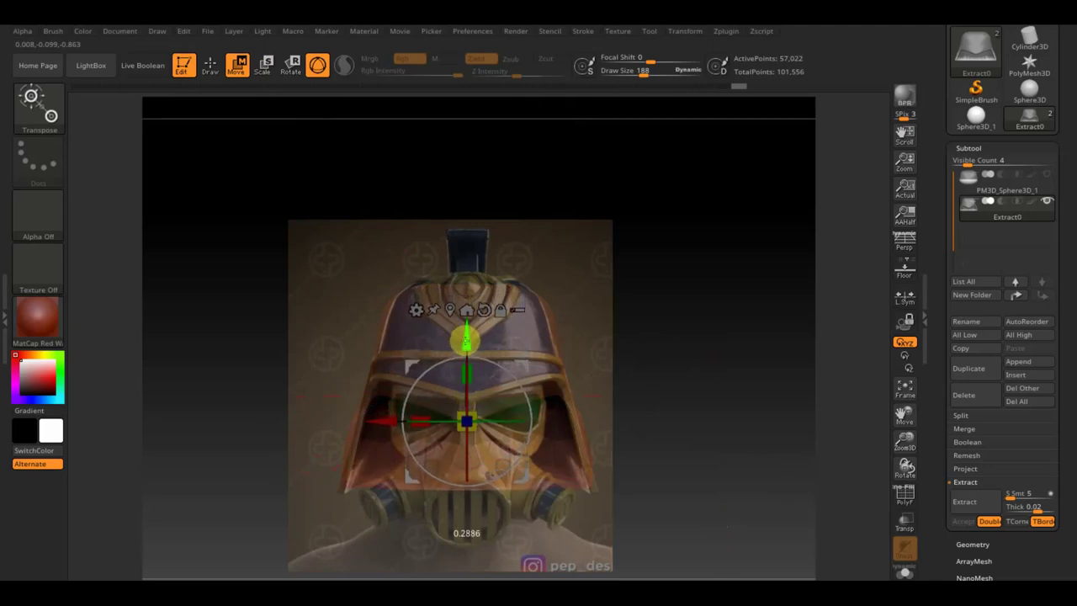
key(ctrl)
mouse_move(639, 337)
ctrl+mouse_down()
mouse_move(652, 358)
mouse_move(715, 361)
ctrl+mouse_up()
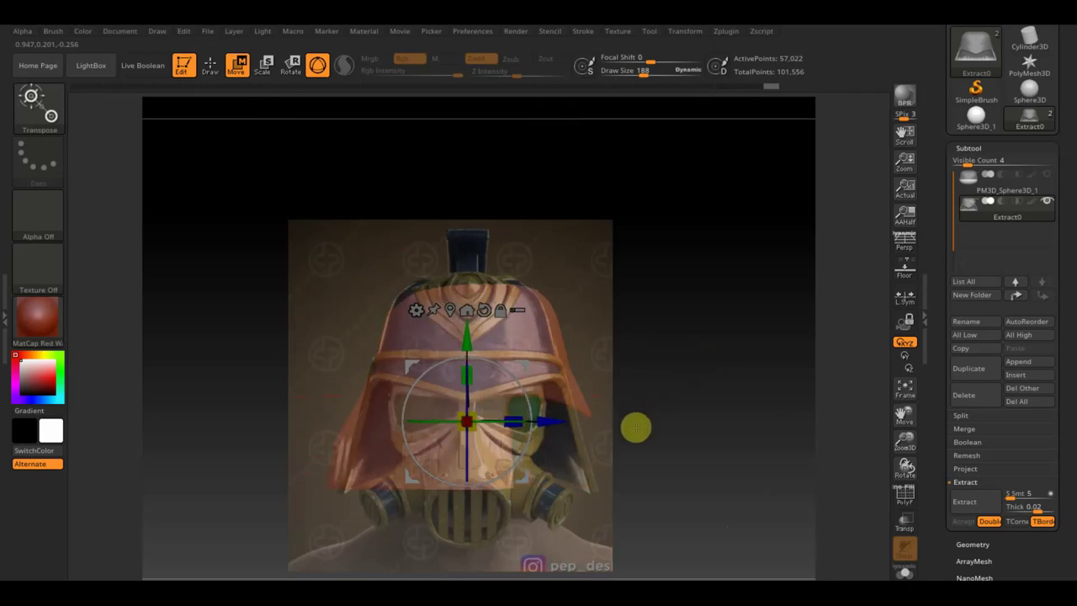
- Re-mask rectangular regions of the helmet and orbit to check it from another angle
ctrl+drag(643, 460, 489, 370)
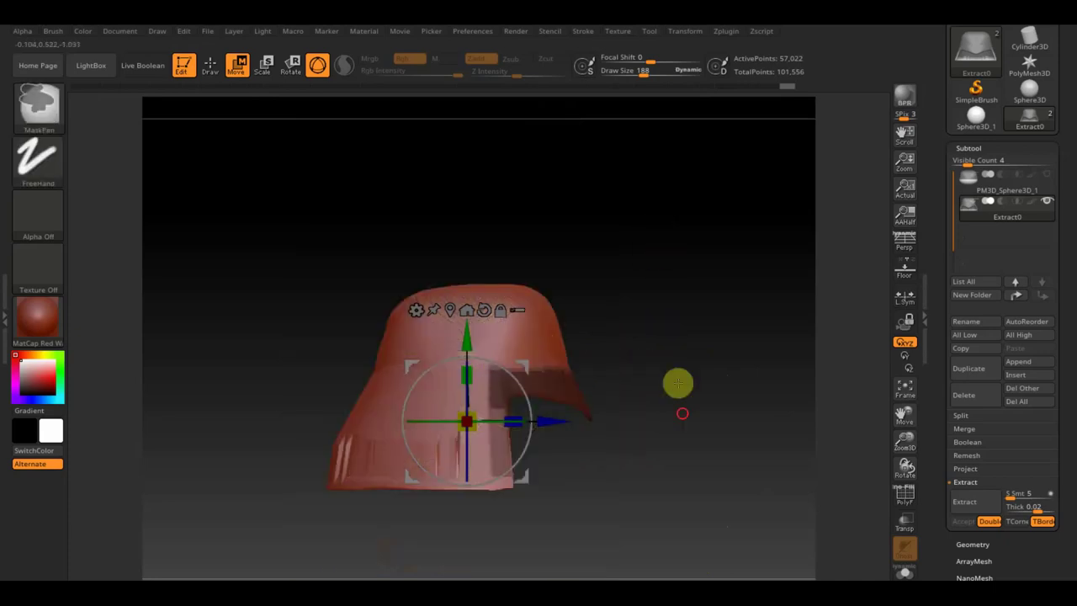
ctrl+drag(678, 380, 653, 367)
ctrl+drag(637, 456, 509, 376)
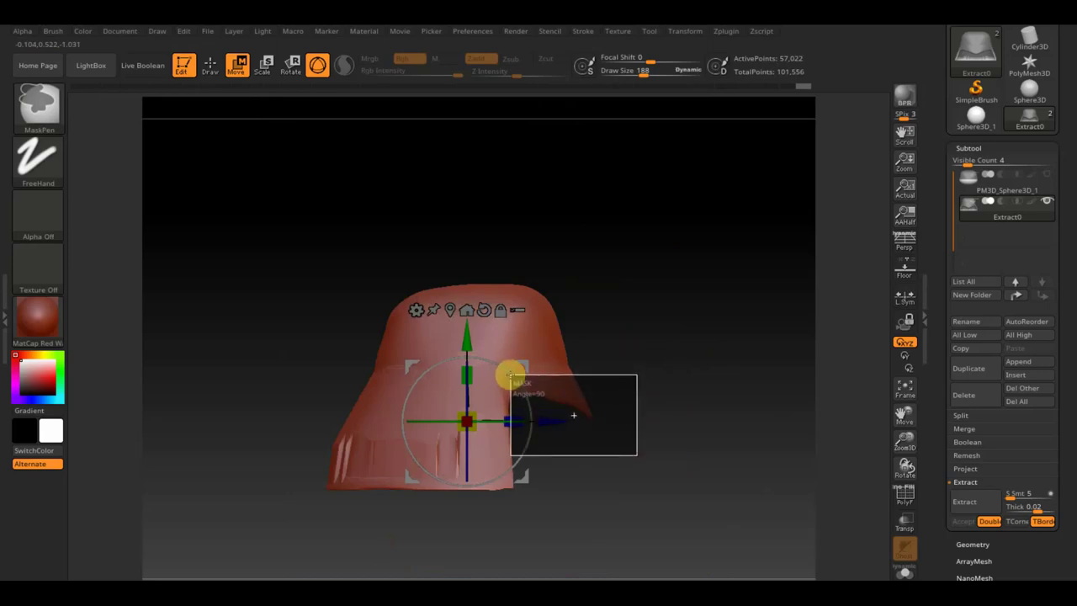
ctrl+drag(510, 377, 510, 376)
mouse_move(629, 469)
mouse_down()
mouse_move(545, 452)
mouse_move(632, 438)
mouse_up()
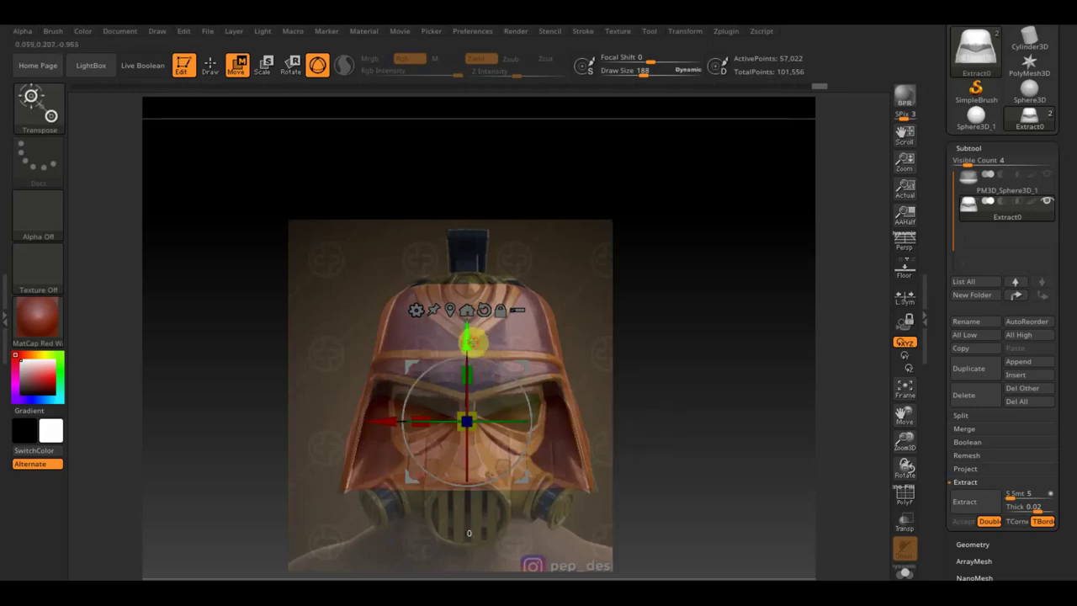
- Adjust the helmet's Y height and Z depth with the gizmo, checking from front and side views
drag(473, 341, 473, 333)
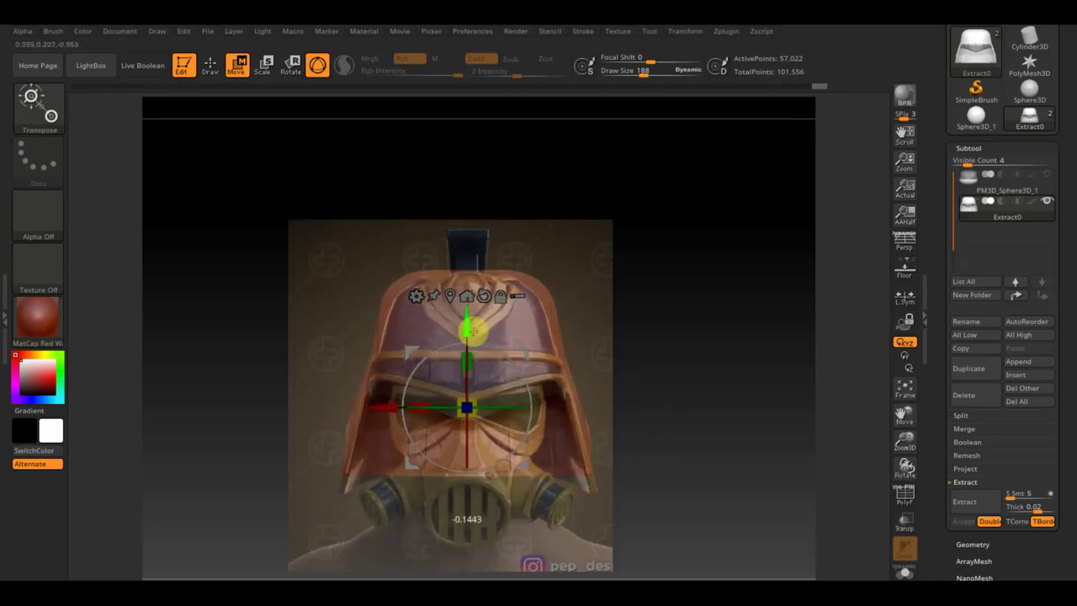
mouse_move(475, 334)
mouse_down()
mouse_move(474, 343)
mouse_move(476, 332)
mouse_up()
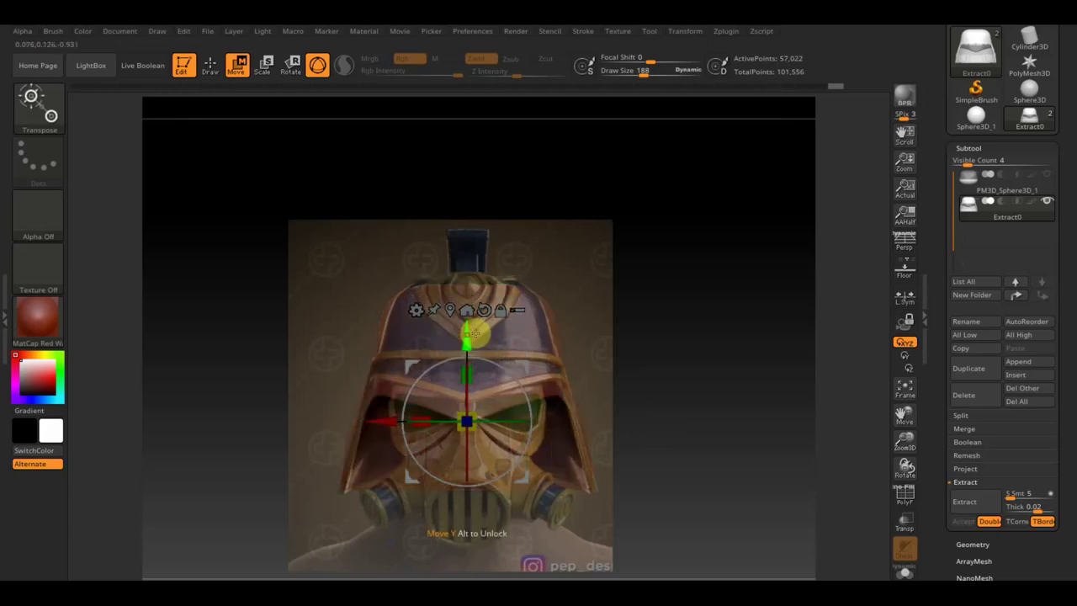
drag(468, 330, 467, 313)
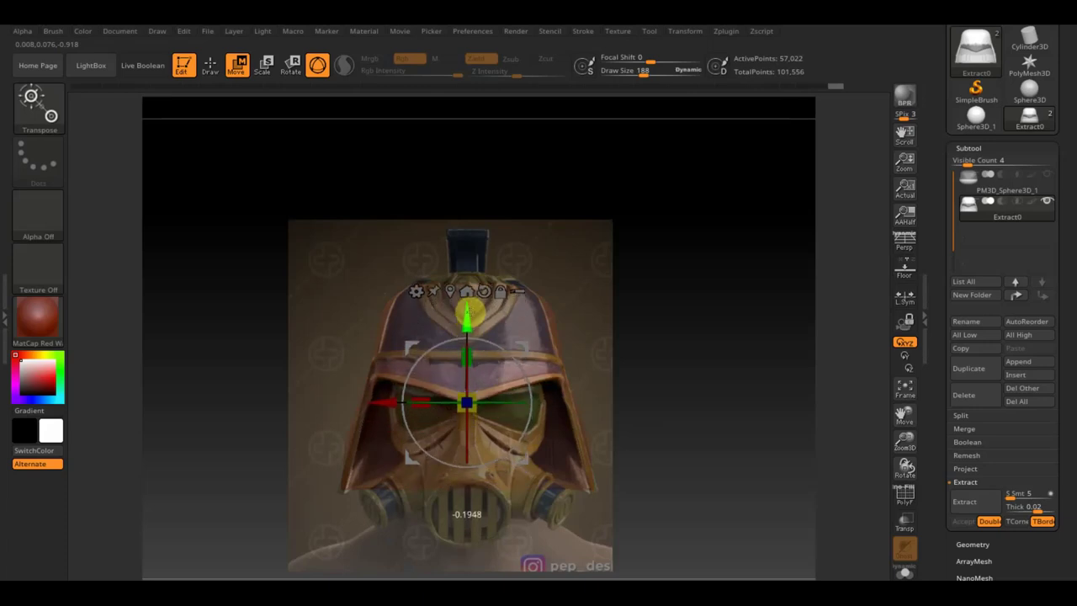
drag(610, 311, 705, 324)
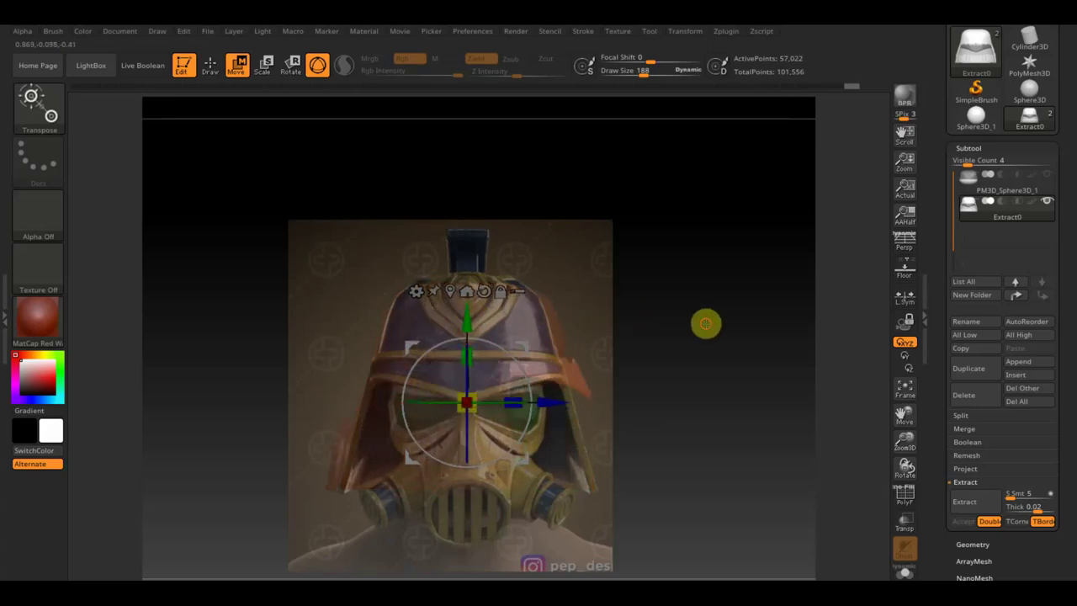
drag(545, 394, 543, 402)
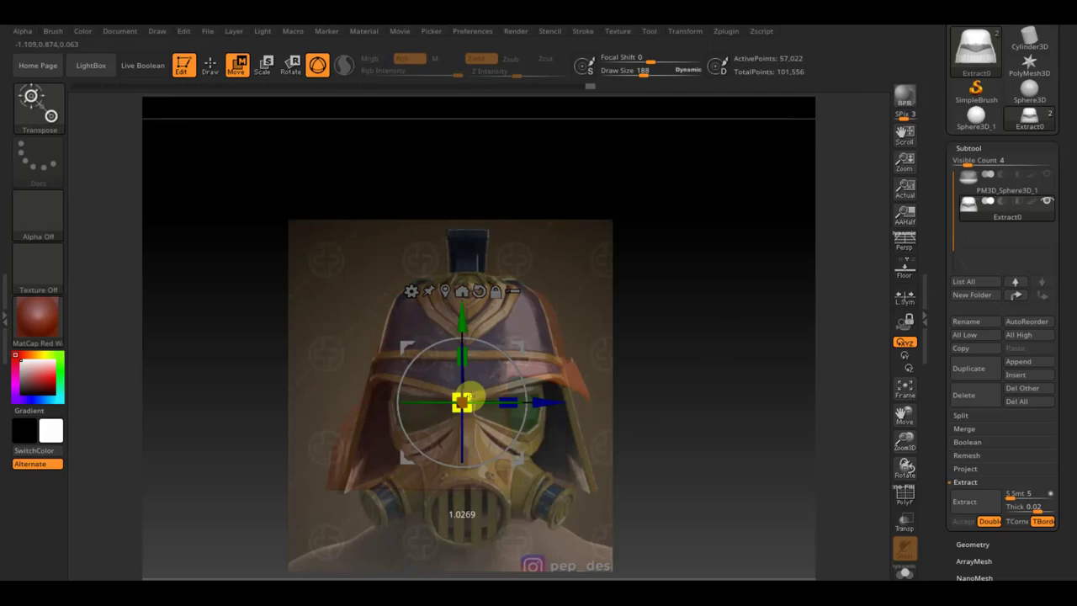
drag(464, 317, 465, 328)
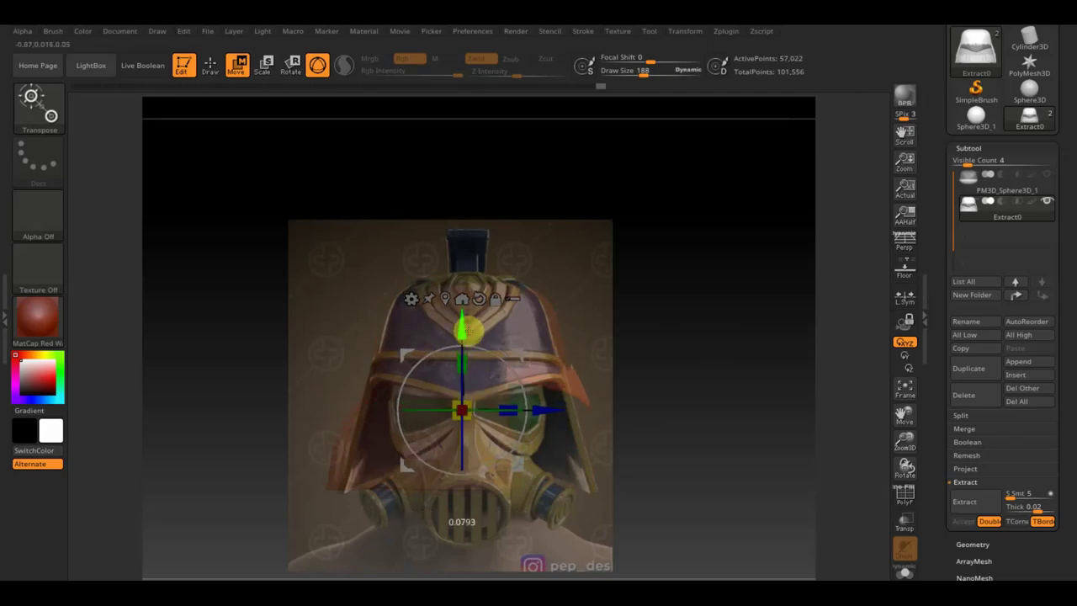
drag(561, 413, 558, 415)
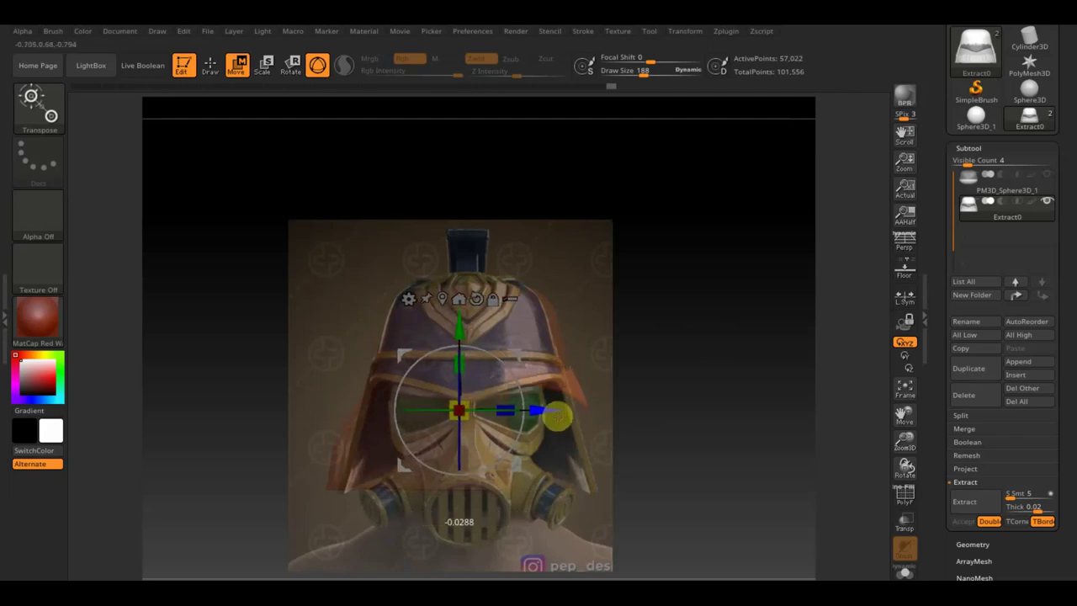
mouse_move(716, 389)
mouse_down()
mouse_move(656, 392)
mouse_move(665, 396)
mouse_up()
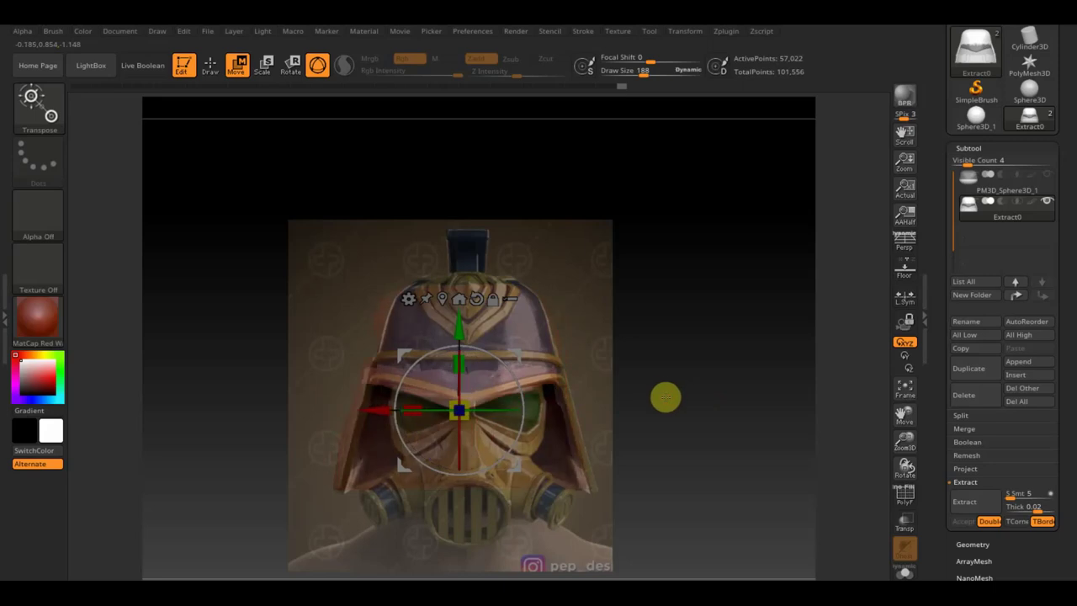
mouse_move(695, 341)
mouse_down()
mouse_move(780, 382)
mouse_move(795, 378)
mouse_up()
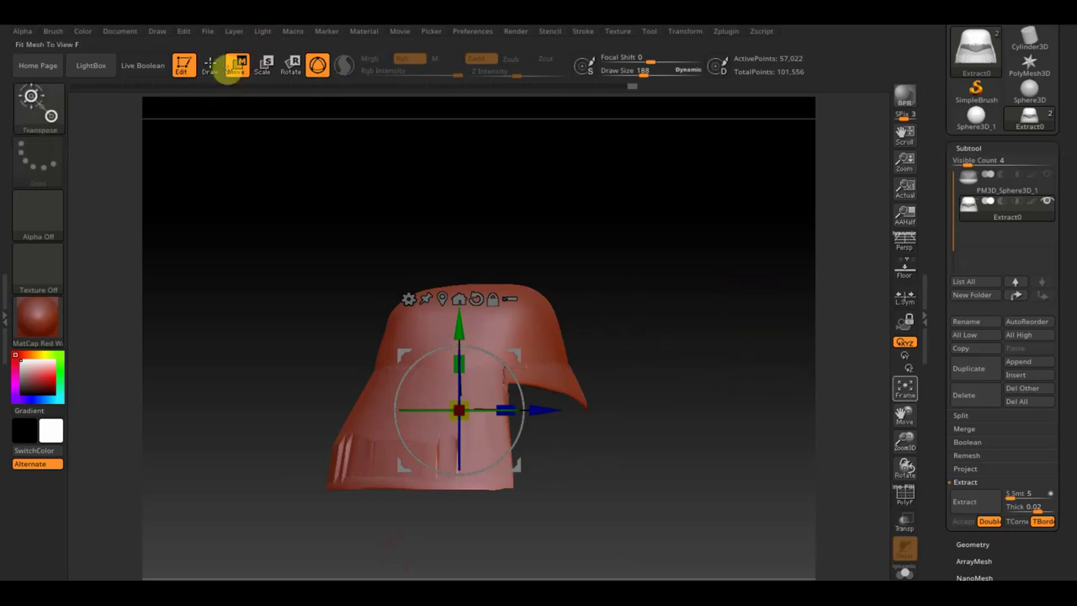
- DynaMesh the helmet at resolution 128, then undo the remesh
click(973, 544)
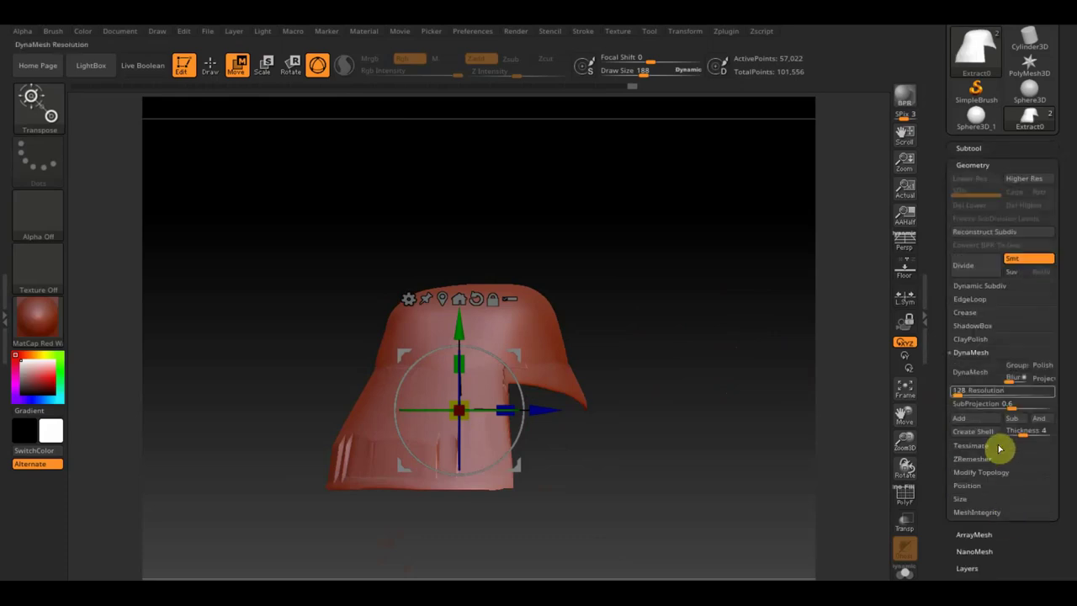
click(986, 372)
mouse_move(530, 216)
mouse_down()
mouse_move(561, 252)
mouse_move(602, 256)
mouse_move(555, 221)
mouse_move(615, 249)
mouse_up()
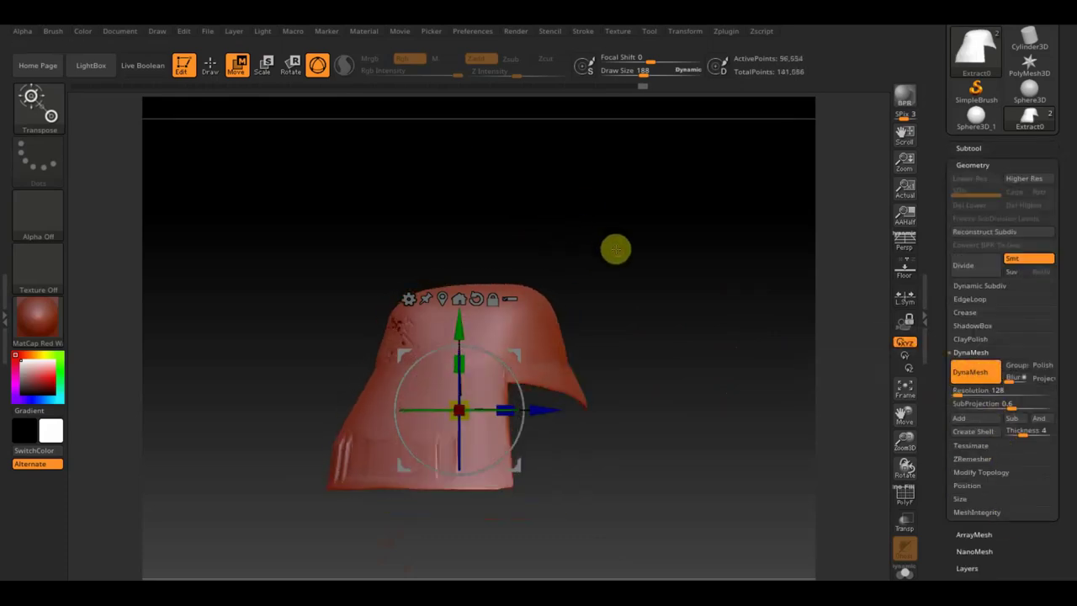
key(ctrl+z)
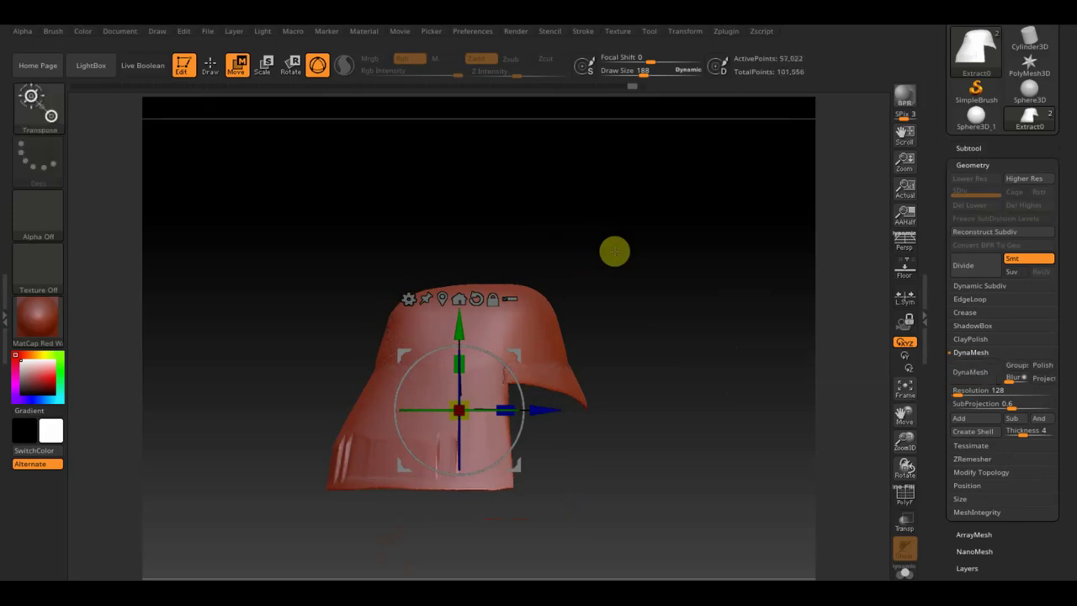
- Test Inflate in the Deformation subpalette without keeping it, then return to sculpting
scroll(1060, 527, down, 3)
scroll(1046, 499, down, 2)
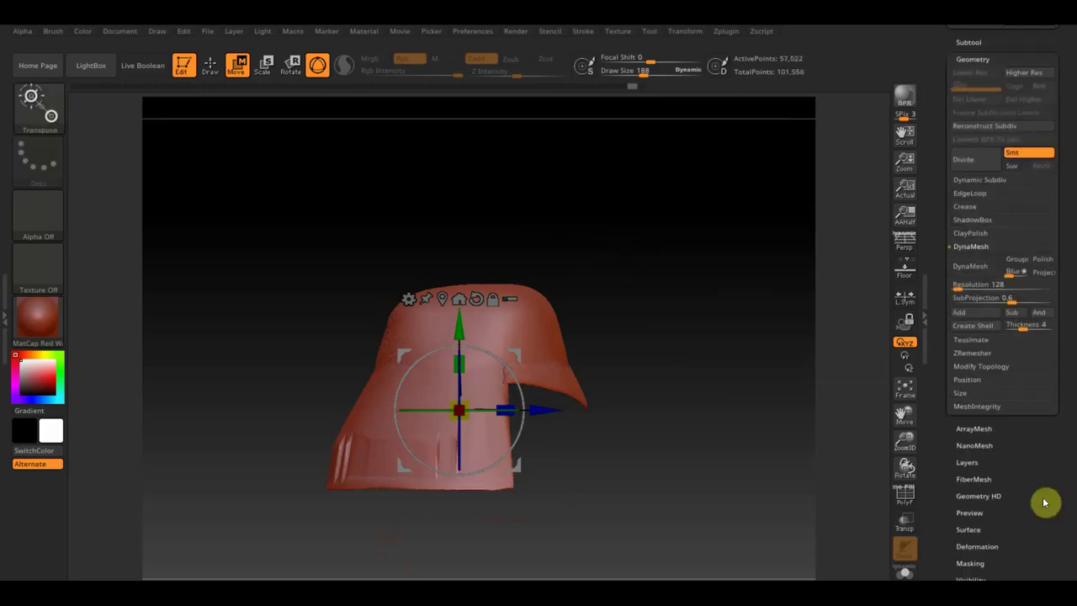
scroll(1048, 502, down, 1)
click(996, 513)
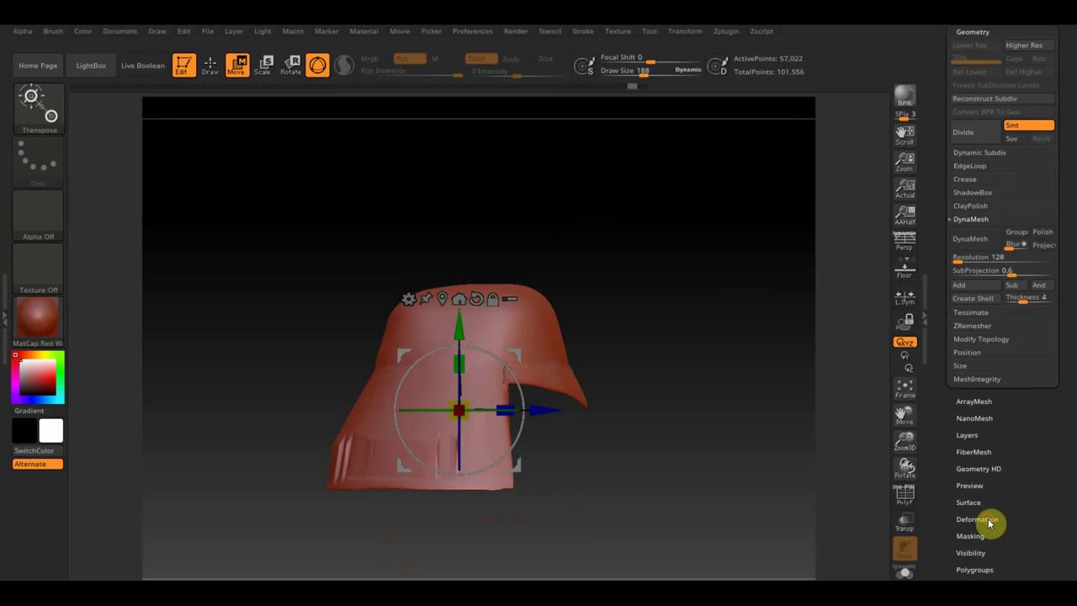
drag(1018, 526, 1010, 526)
click(210, 64)
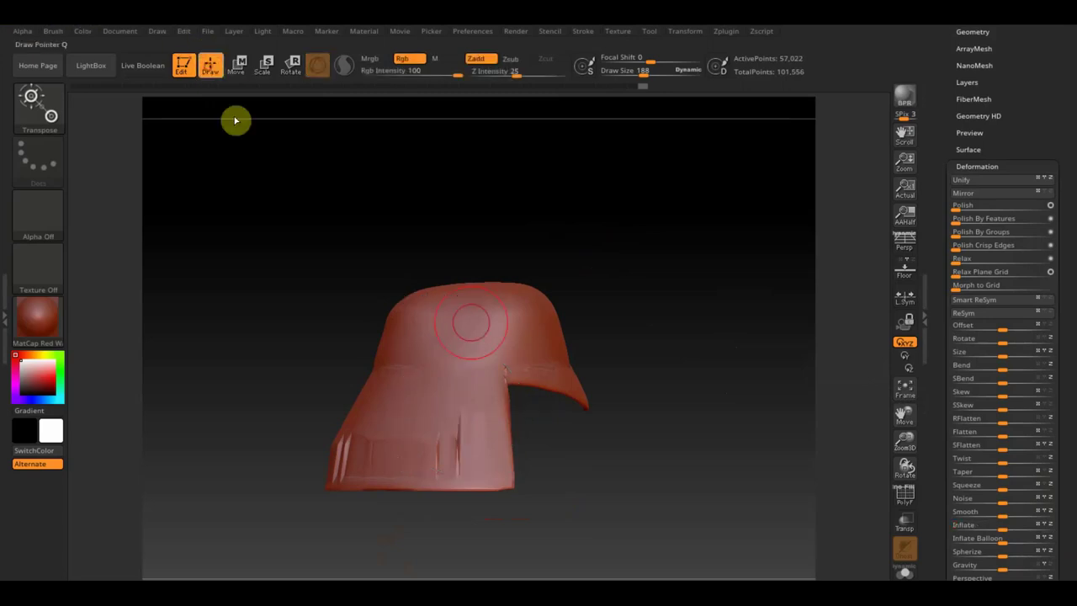
- Smooth out the vertical grooves on the helmet's lower-left front
ctrl+drag(421, 411, 434, 431)
ctrl+drag(572, 454, 589, 467)
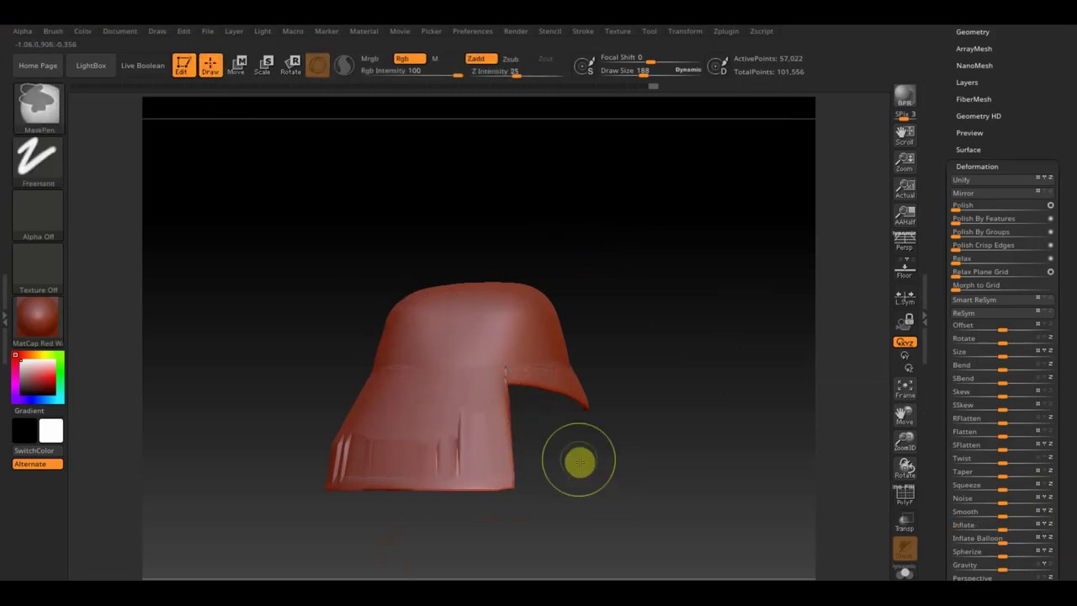
shift+drag(437, 433, 325, 432)
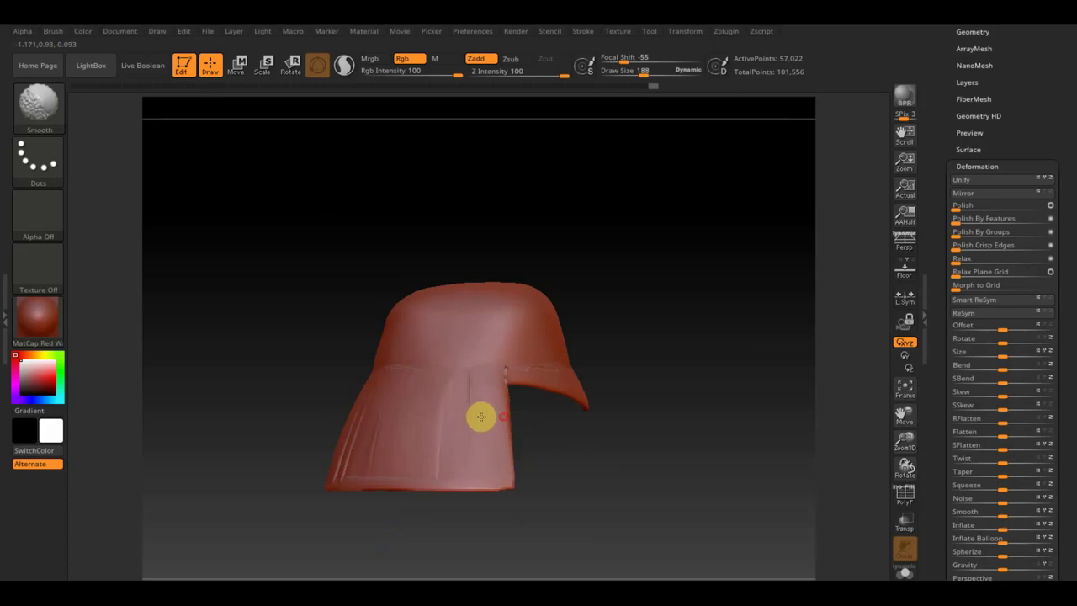
ctrl+drag(678, 269, 692, 312)
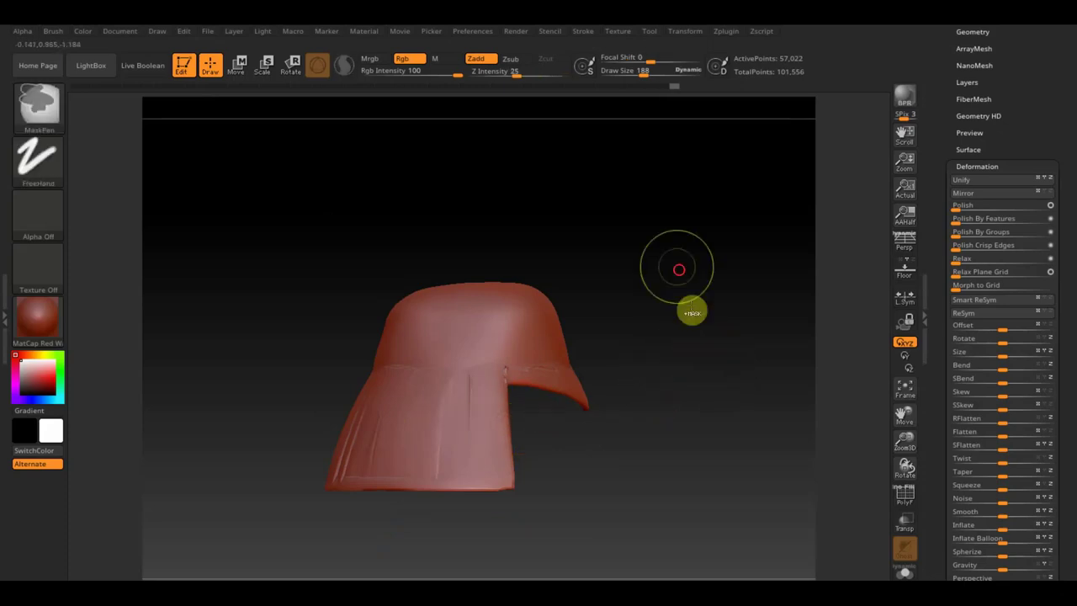
drag(760, 384, 764, 390)
- DynaMesh the helmet at resolution 128 for even topology and smooth its lower part
scroll(1046, 117, up, 2)
scroll(1046, 118, up, 1)
click(983, 80)
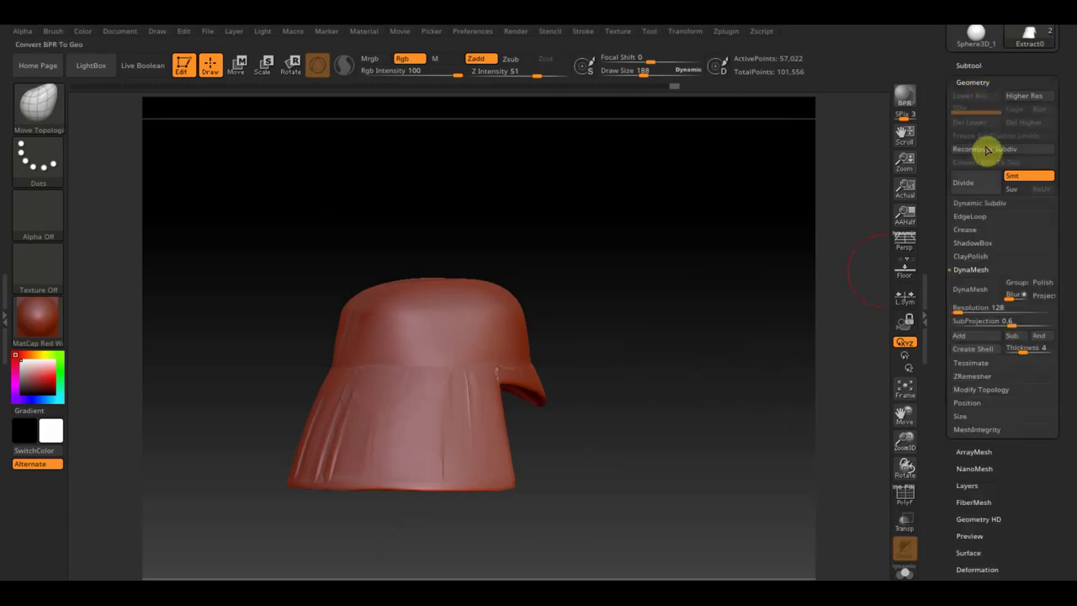
click(984, 291)
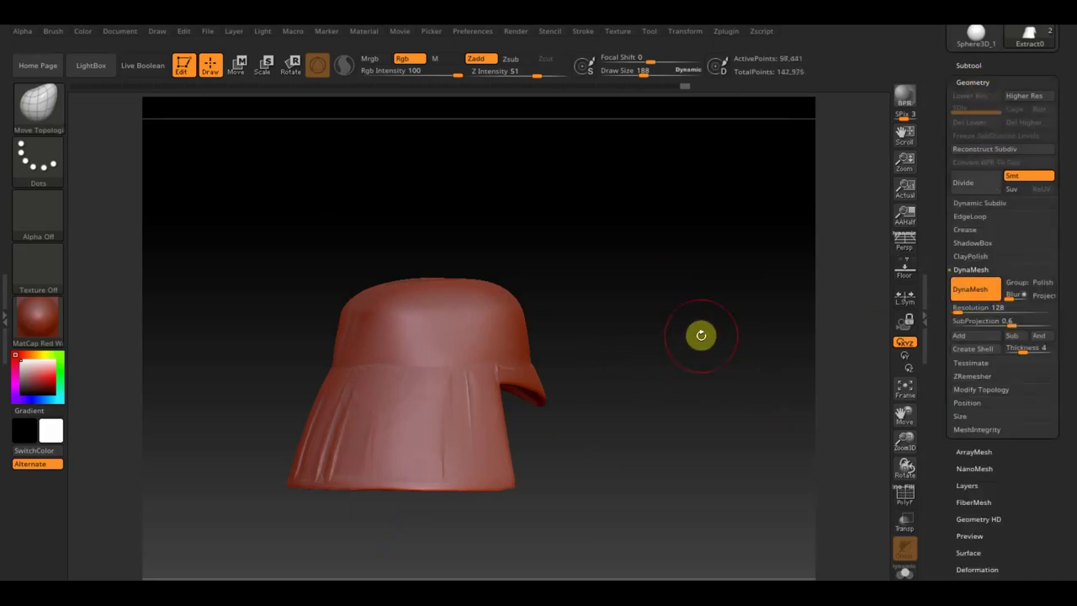
drag(617, 339, 724, 350)
mouse_move(362, 428)
shift+mouse_down()
mouse_move(306, 430)
mouse_move(378, 474)
mouse_move(308, 417)
shift+mouse_up()
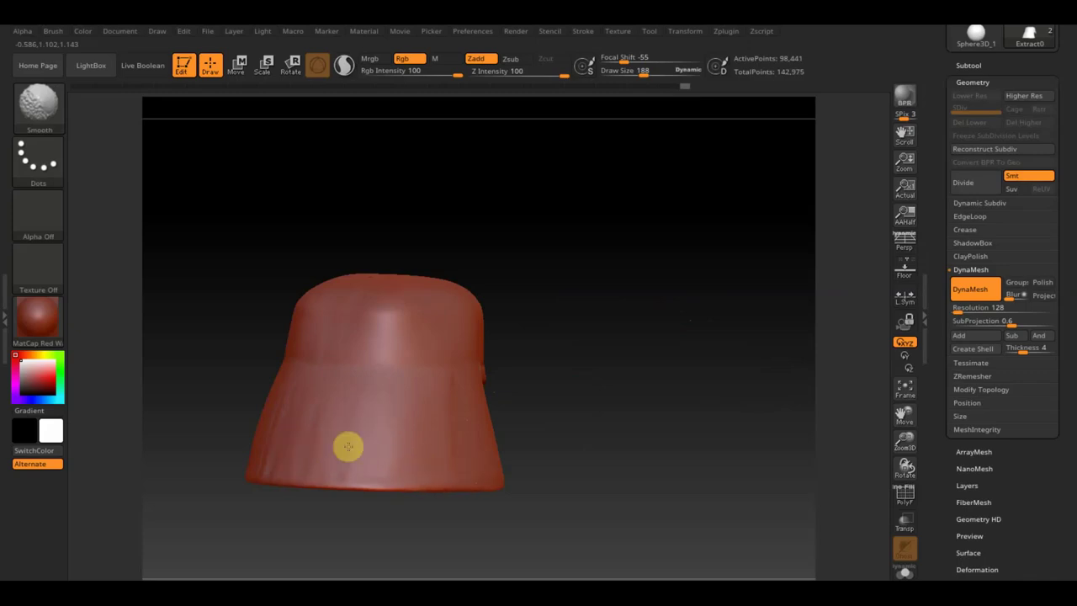
- Reshape the helmet top with Move Topological and rotate it face-on to the reference
drag(603, 331, 513, 344)
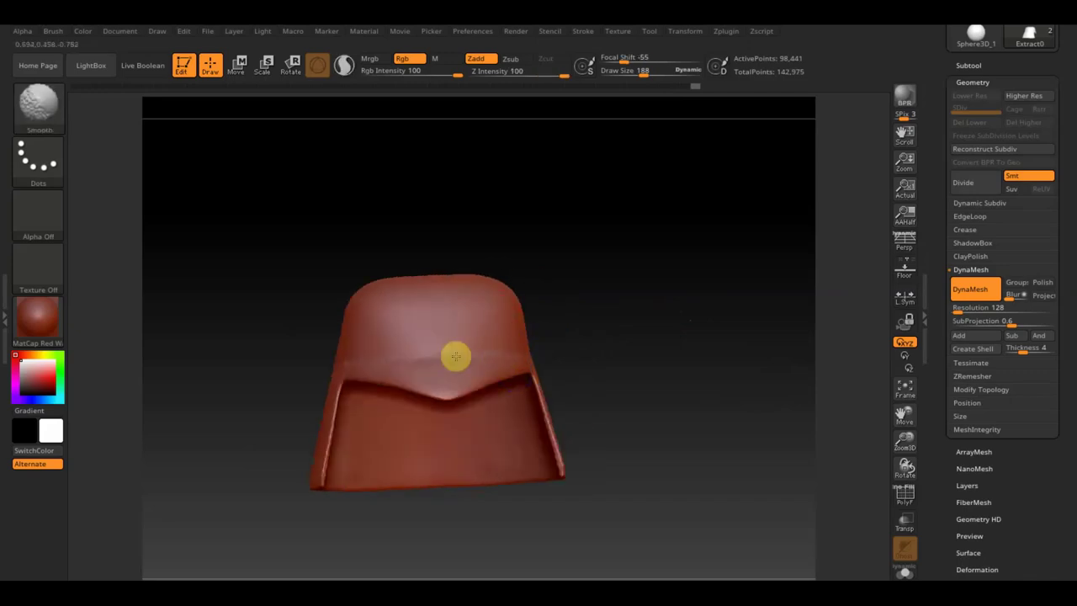
drag(707, 308, 679, 300)
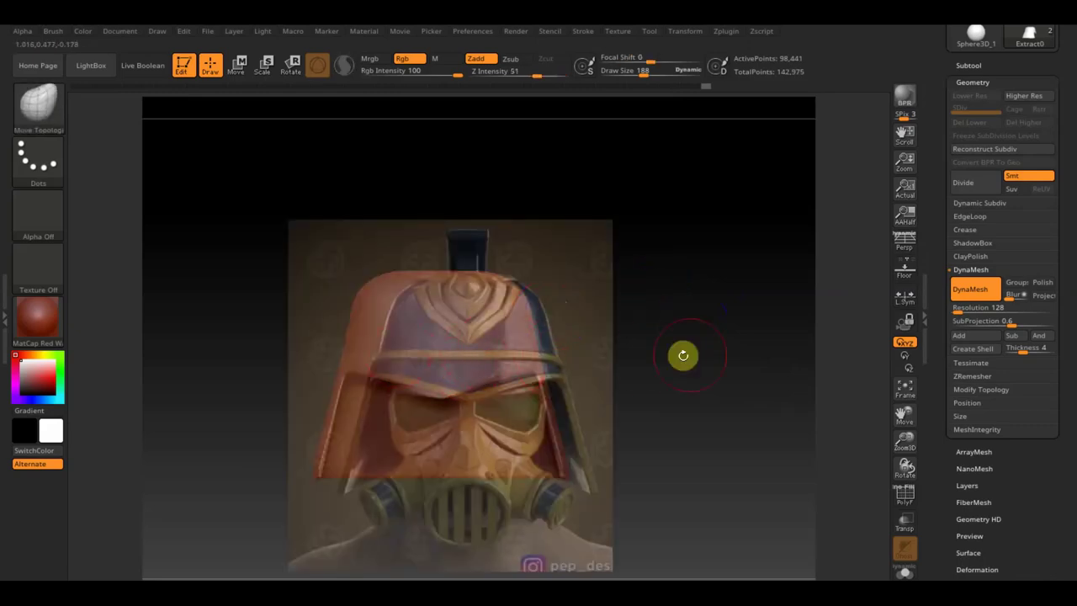
mouse_move(721, 353)
mouse_down()
mouse_move(742, 361)
mouse_move(733, 366)
mouse_up()
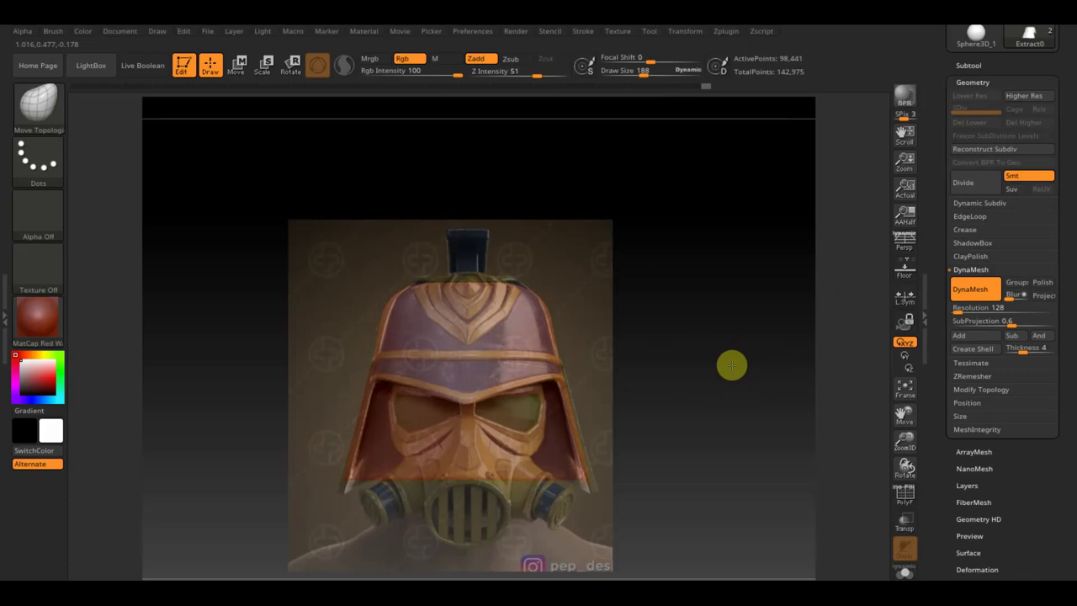
drag(544, 319, 453, 294)
mouse_move(370, 293)
mouse_down()
mouse_move(397, 330)
mouse_move(405, 316)
mouse_up()
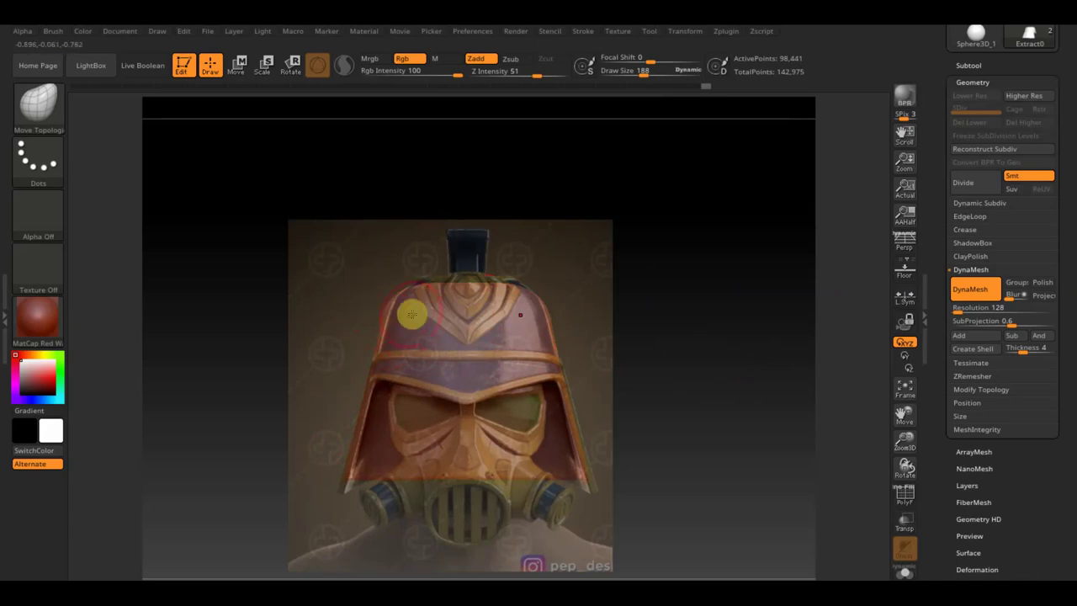
drag(674, 327, 681, 335)
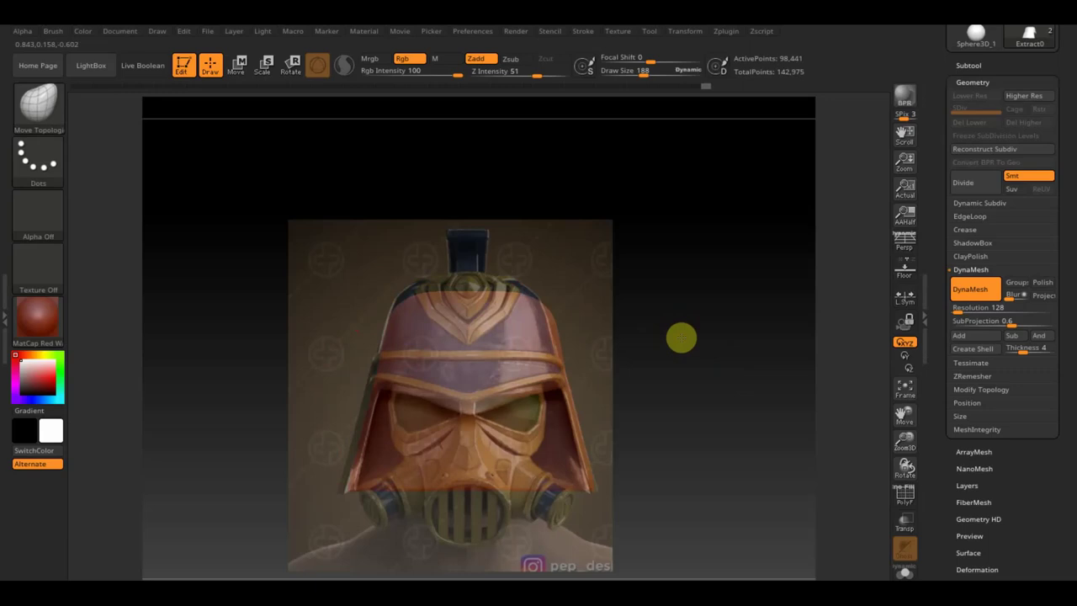
- Scale the helmet up slightly with the Transpose gizmo and nudge it left
click(236, 70)
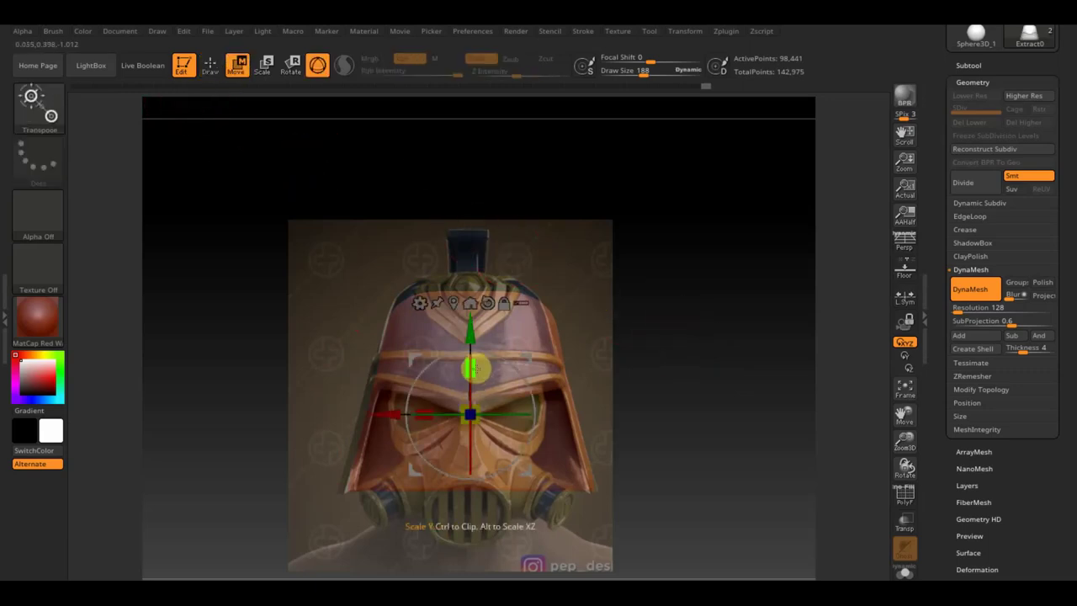
drag(475, 368, 476, 361)
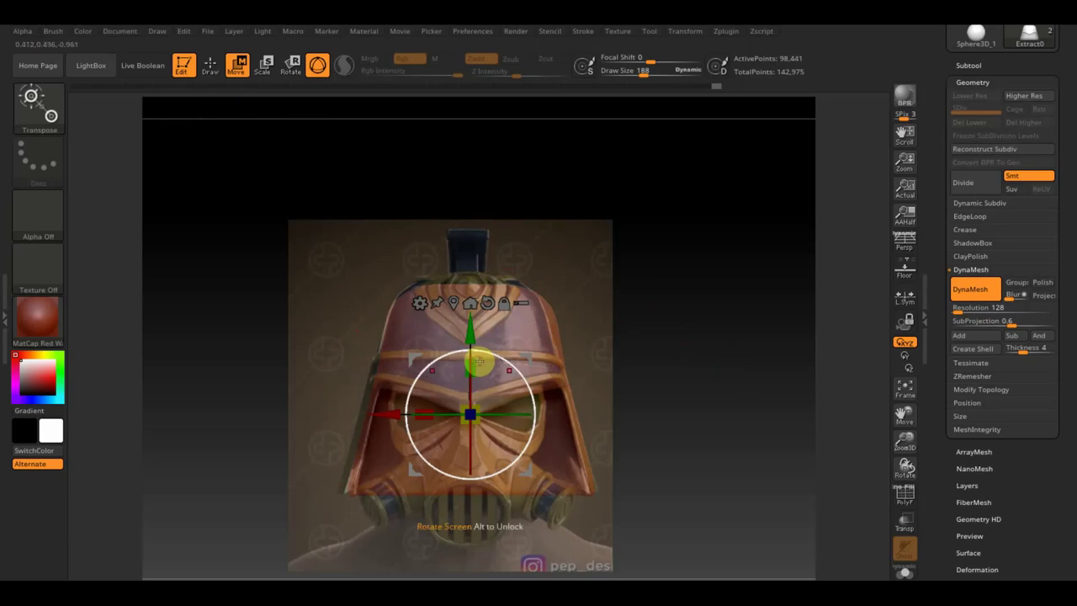
drag(476, 364, 473, 363)
drag(717, 417, 717, 414)
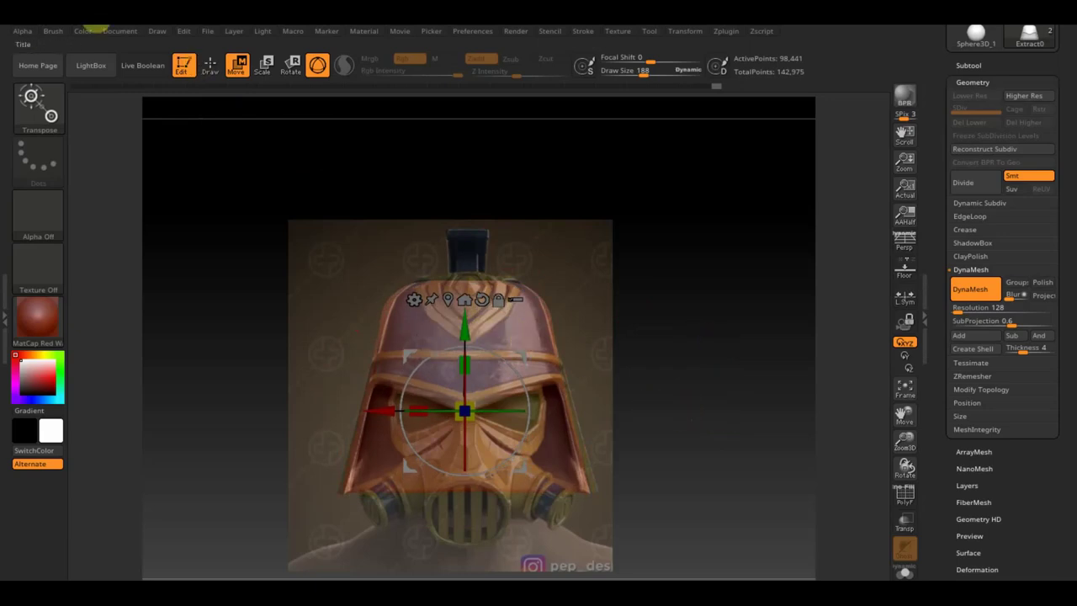
click(206, 67)
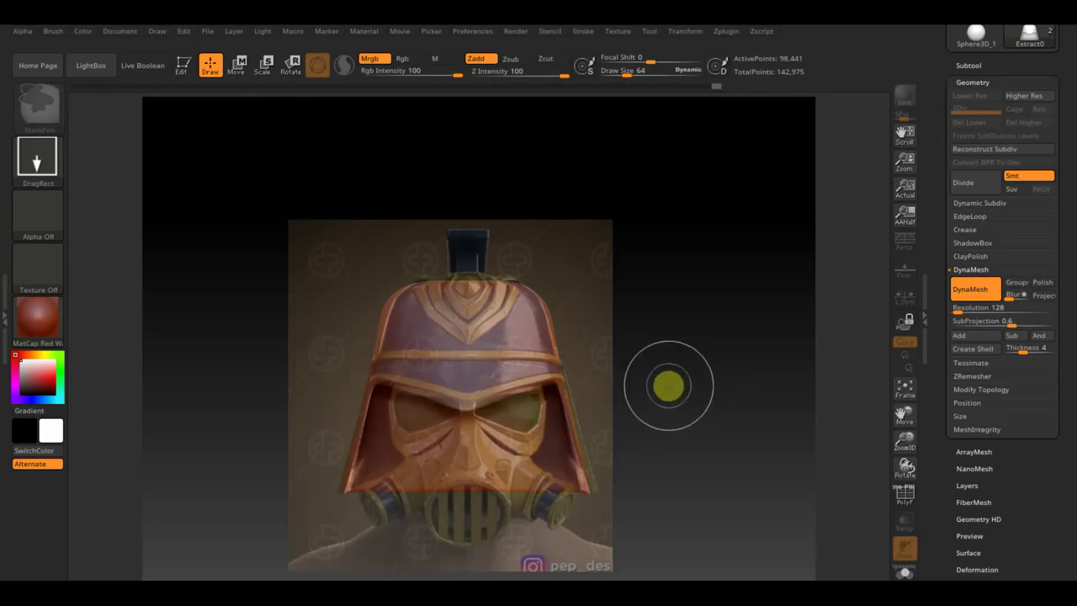
- Undo a stray drawn shape and redraw the helmet large over the reference in Edit mode
drag(677, 368, 607, 362)
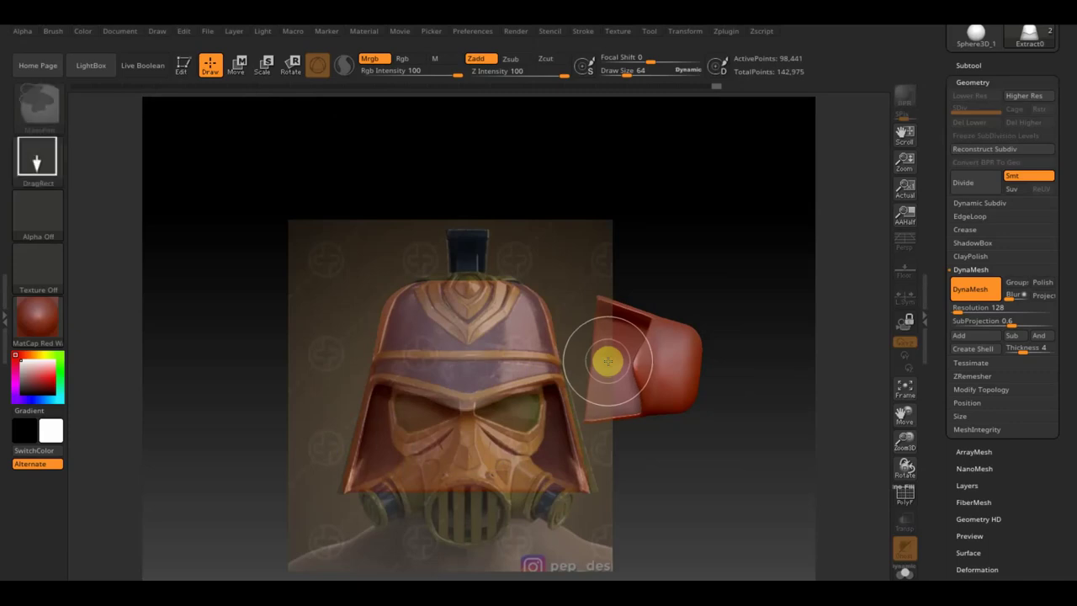
key(ctrl+z)
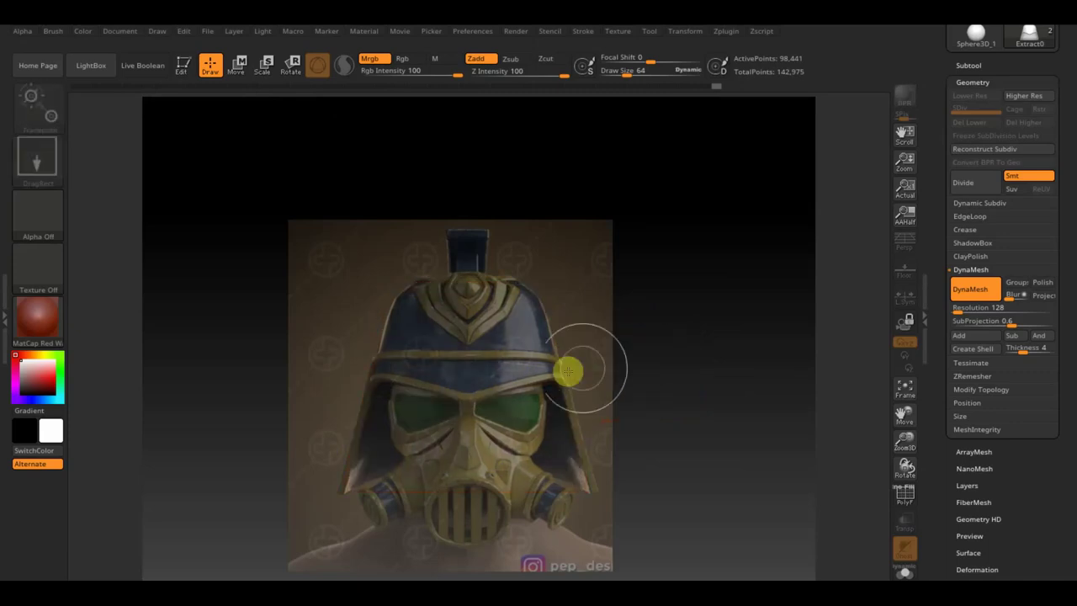
drag(507, 378, 507, 513)
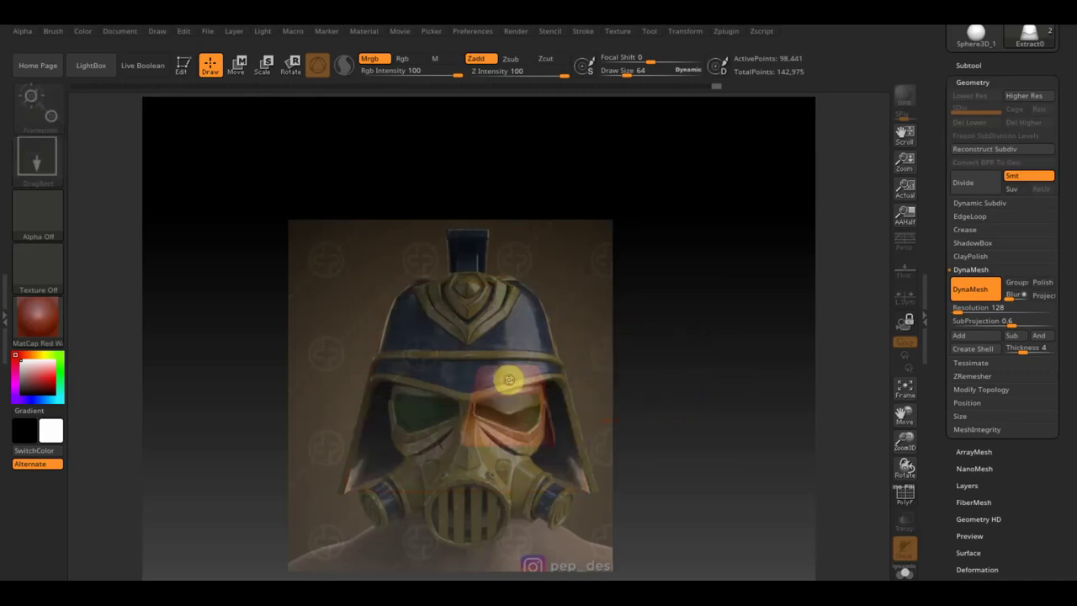
click(182, 64)
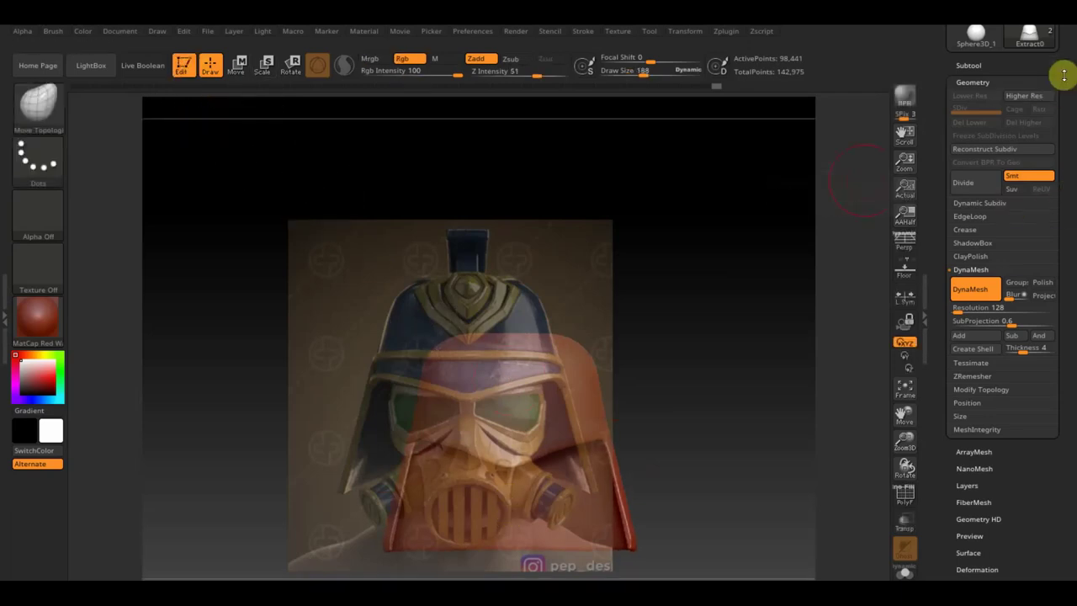
- Use Del Other in the Subtool list so only Extract0 remains, facing front
click(973, 89)
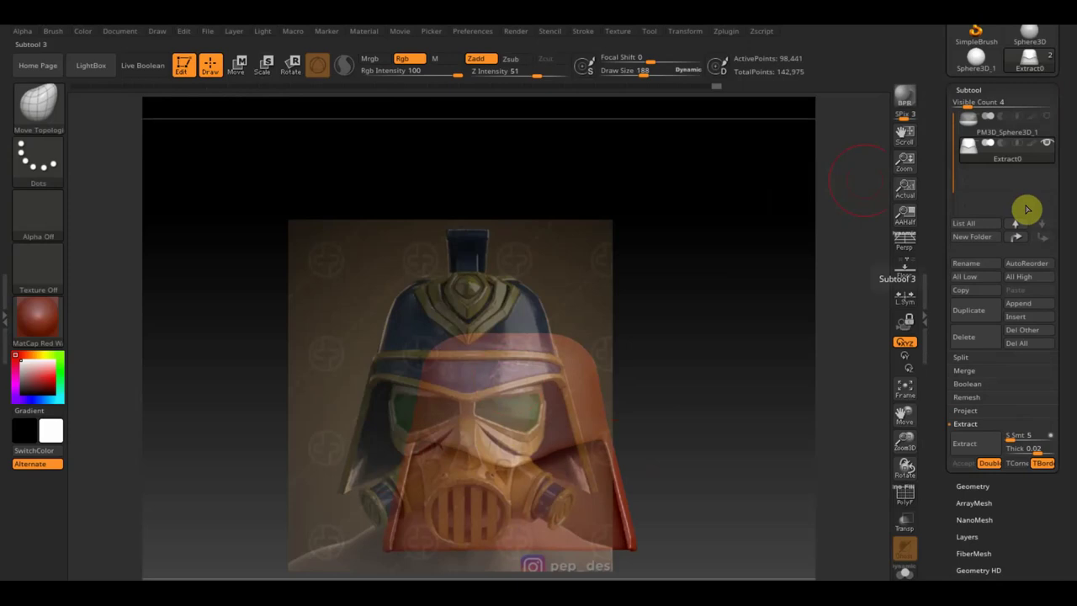
click(978, 133)
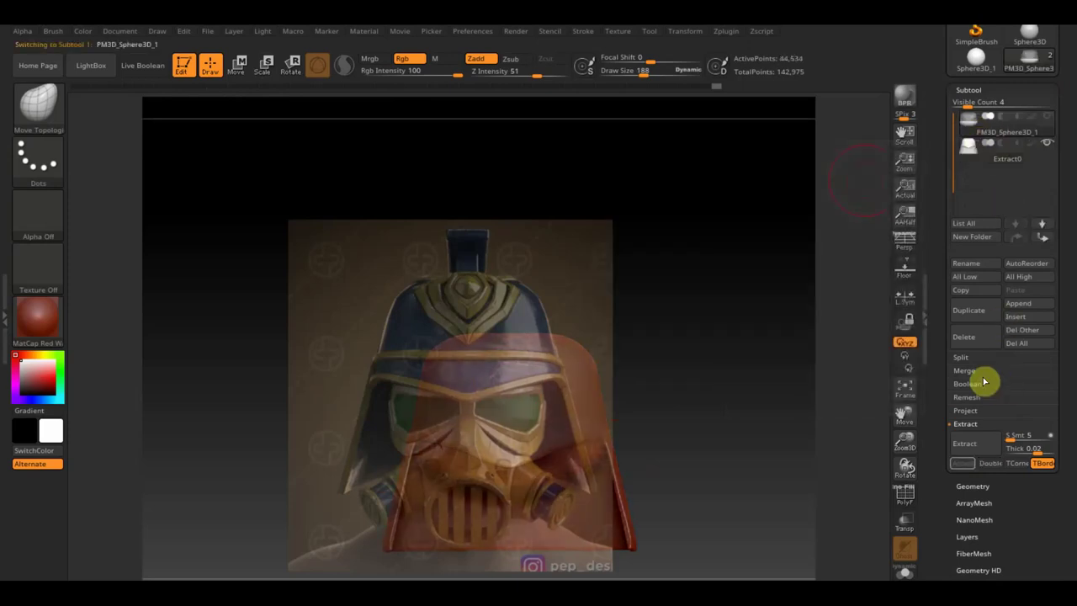
click(969, 341)
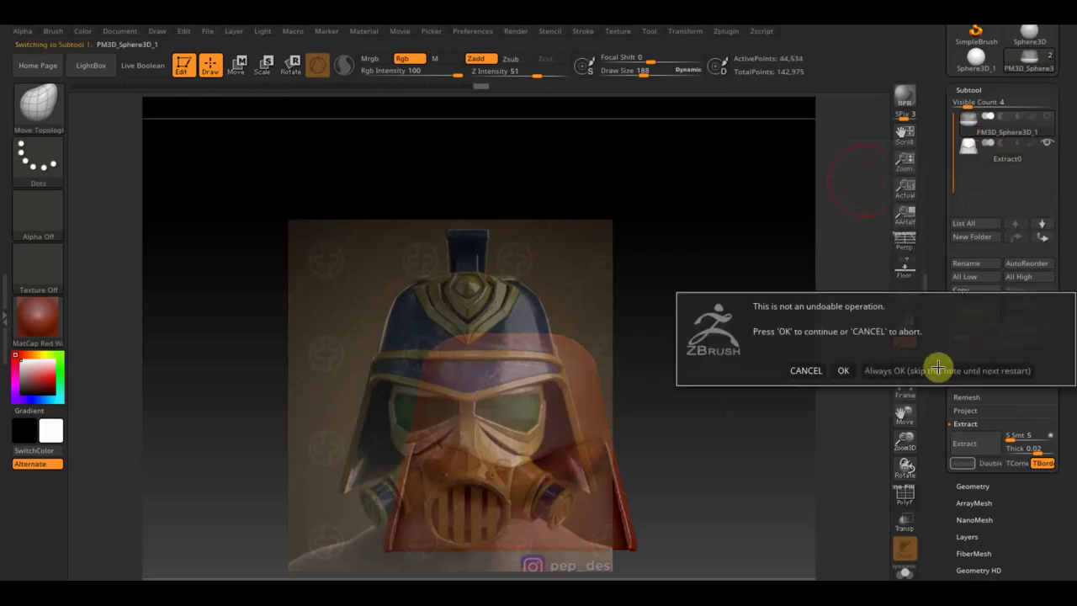
click(848, 371)
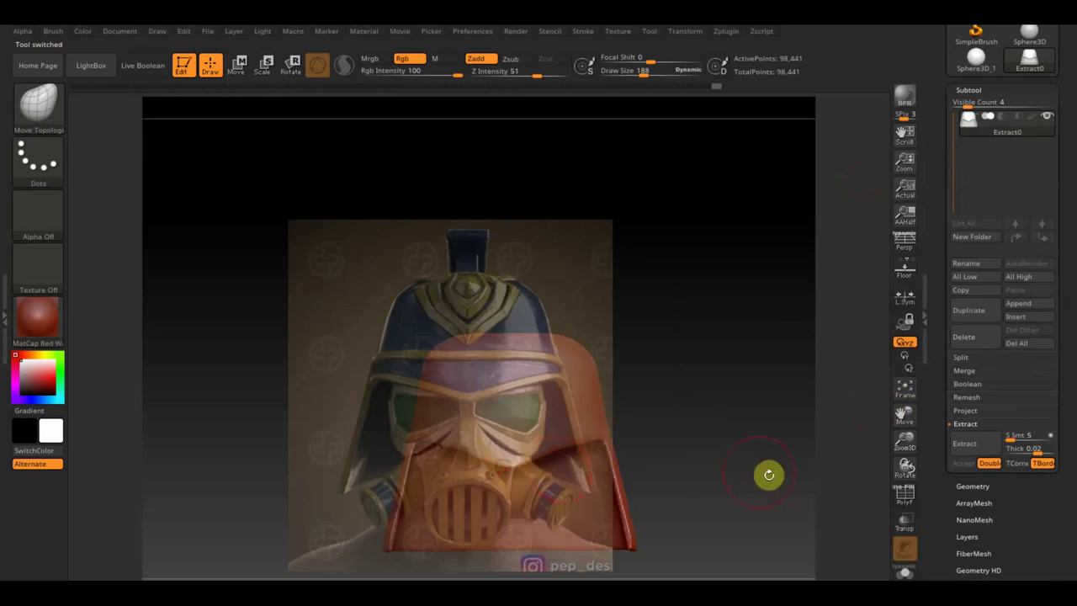
drag(747, 467, 706, 419)
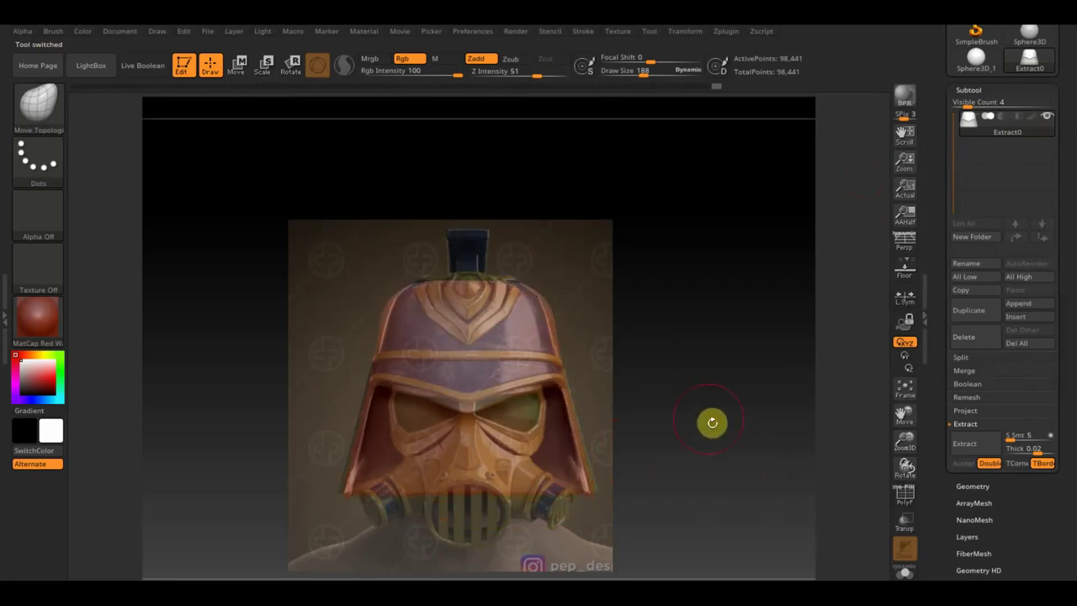
click(237, 65)
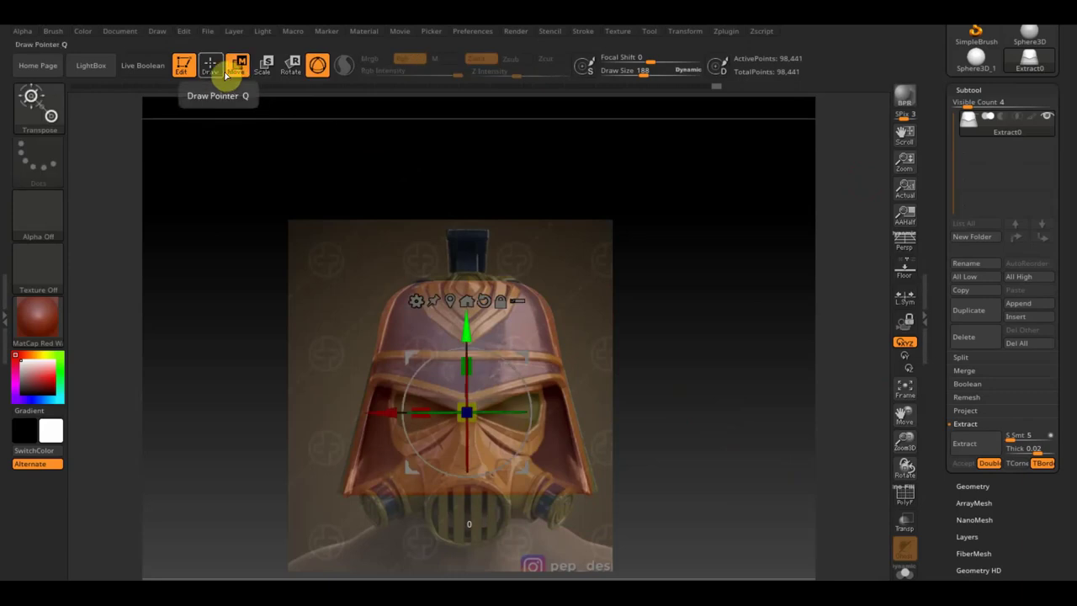
- Reduce the draw size from 188 to about 96 and dismiss the zero-vertices warning
click(224, 72)
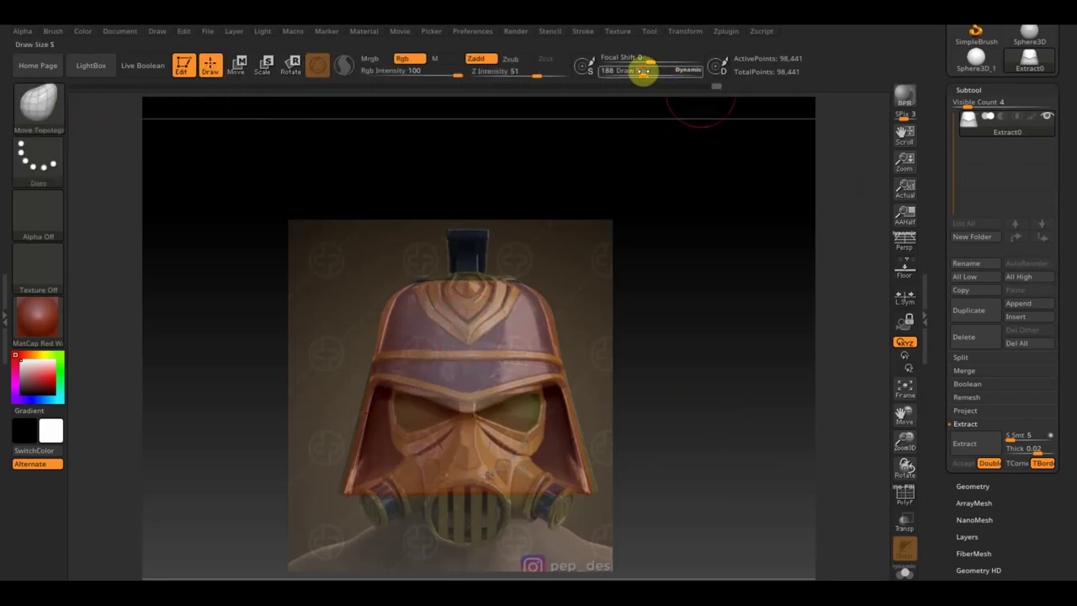
drag(643, 71, 682, 72)
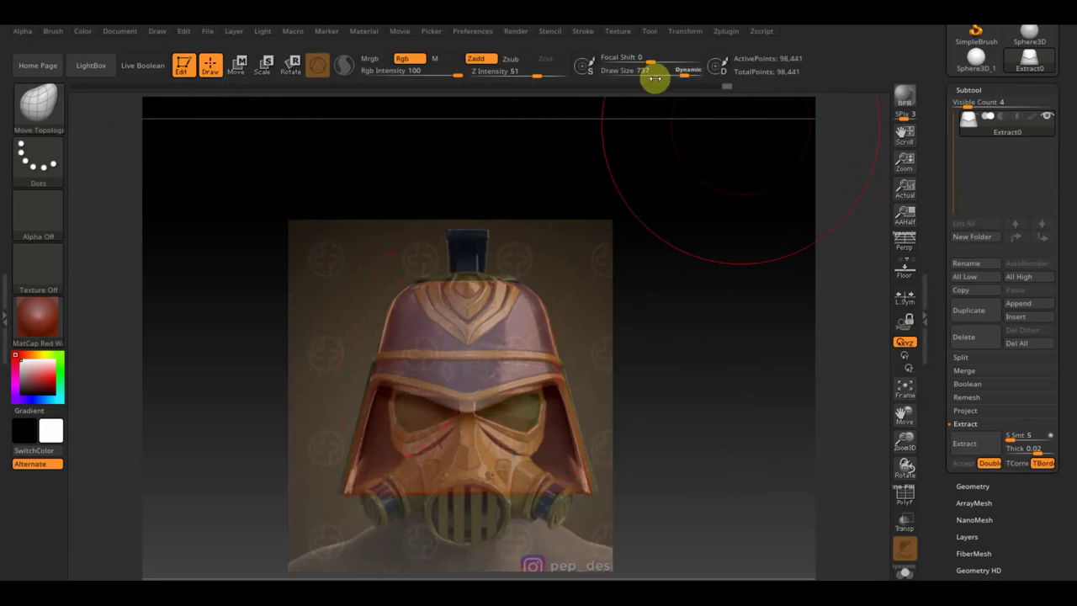
drag(680, 74, 650, 68)
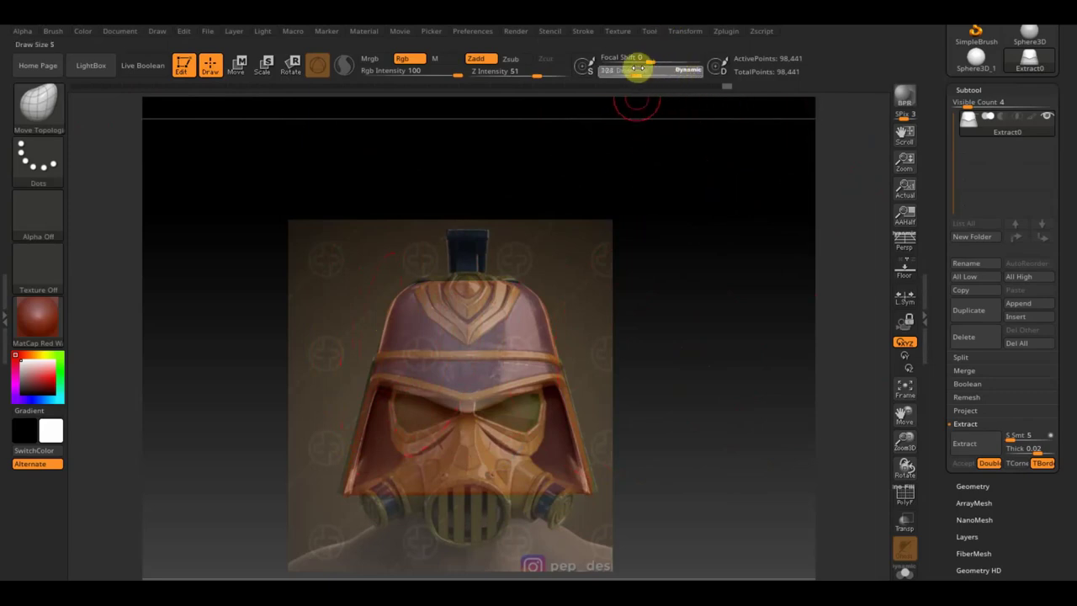
ctrl+drag(680, 203, 752, 302)
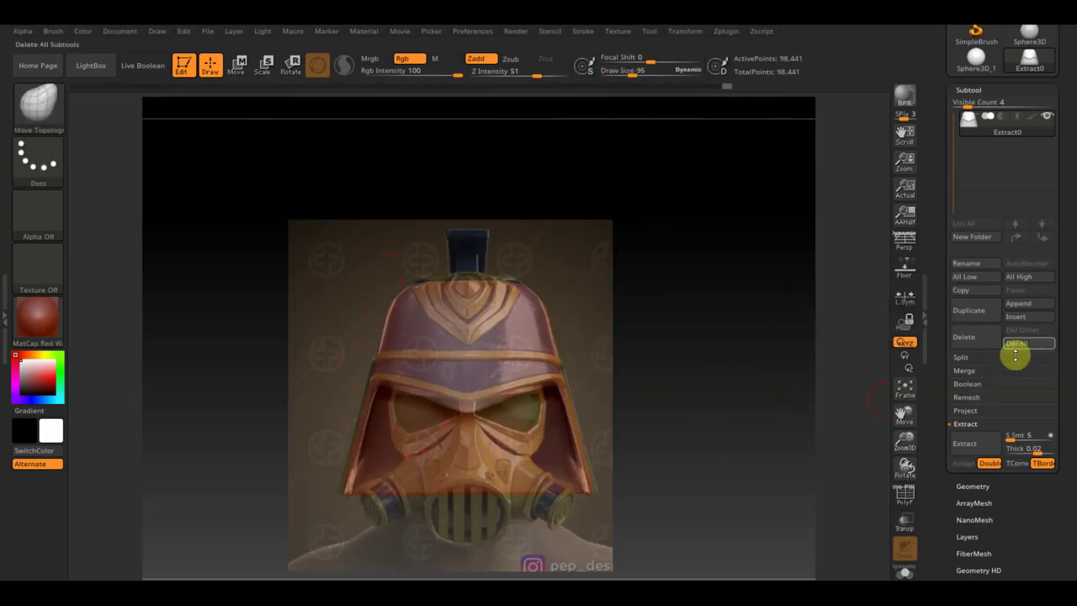
click(972, 487)
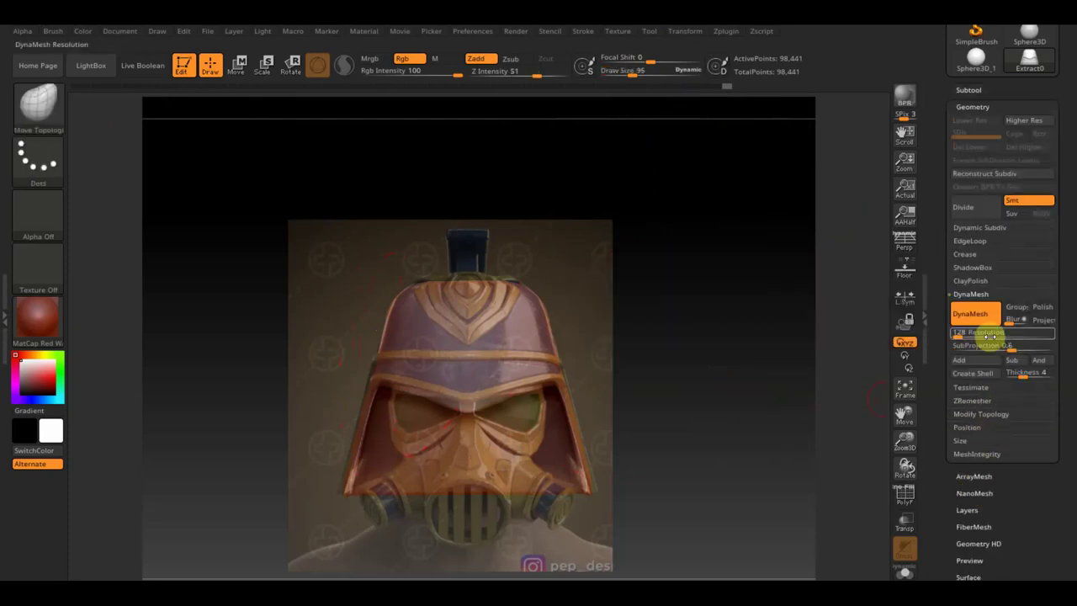
- Mask a band across the helmet with a rectangle and bring the reference overlay back via Shift+Z
click(970, 317)
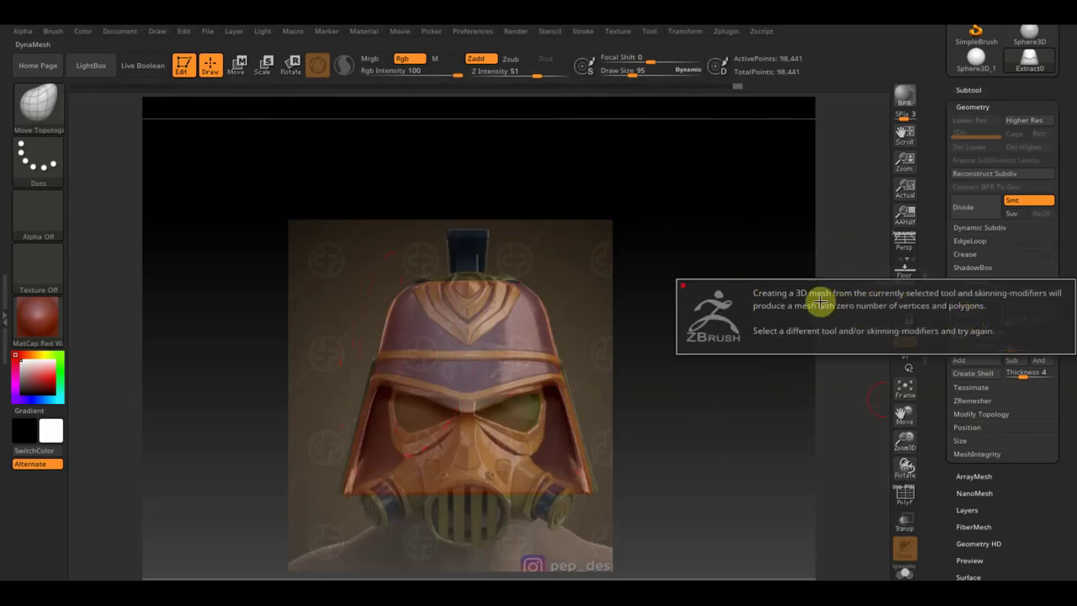
key(ctrl)
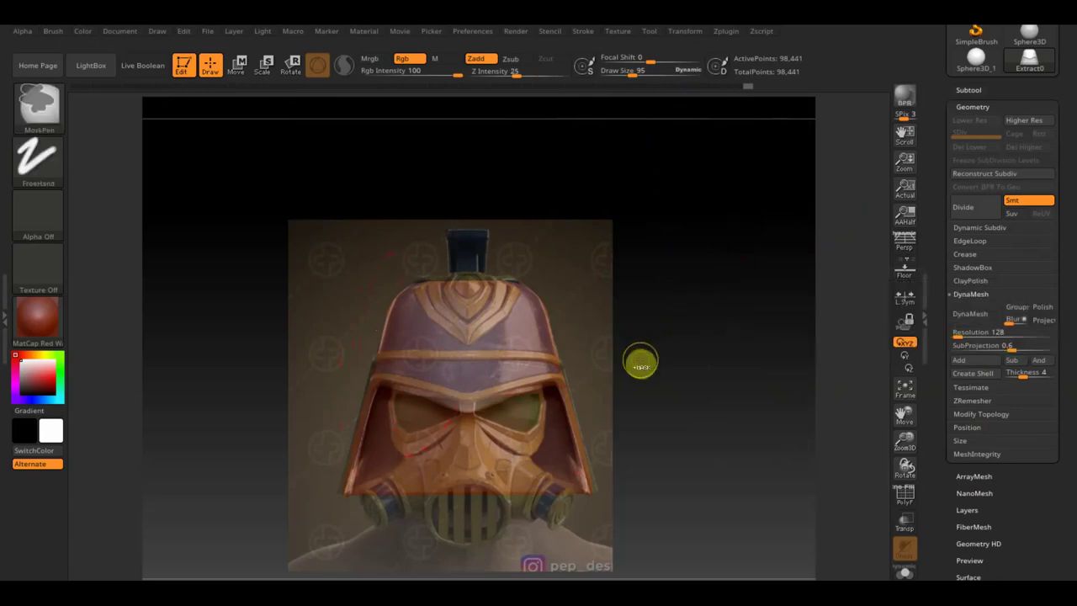
ctrl+drag(677, 367, 363, 351)
key(shift+z)
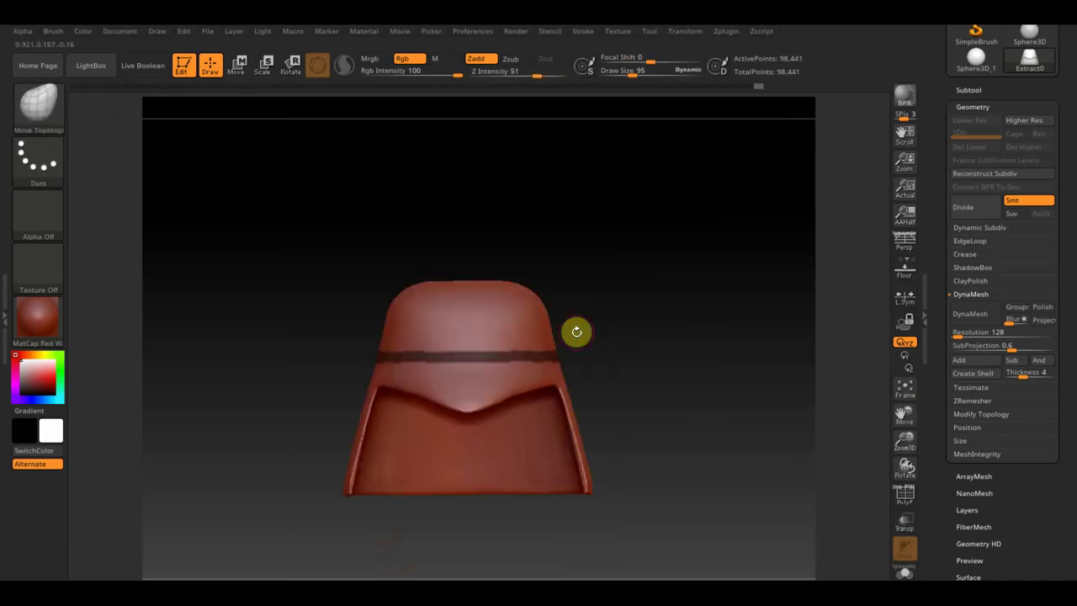
key(shift+z)
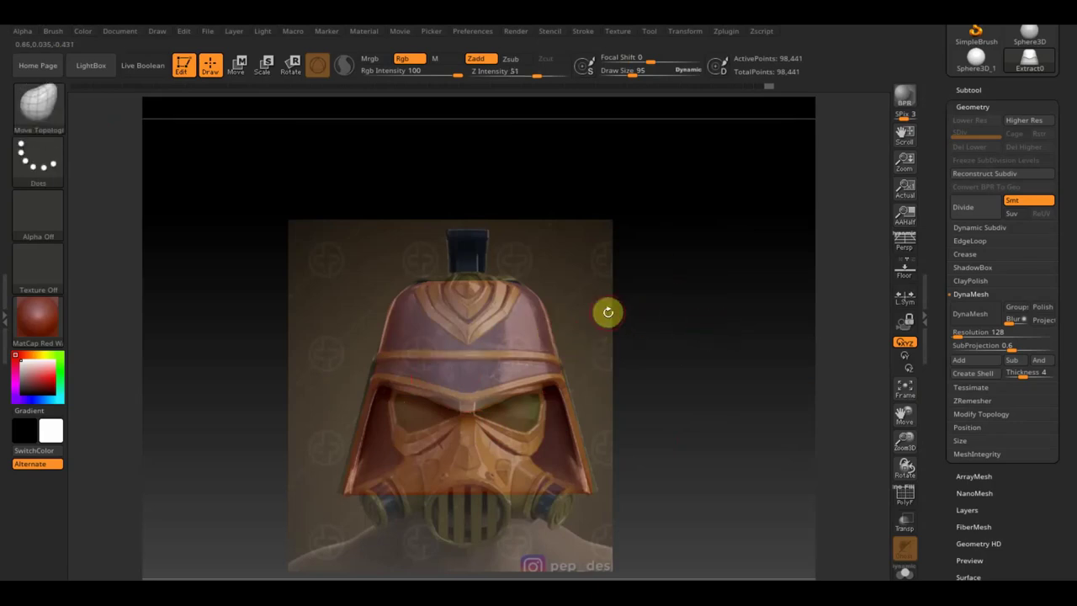
- Switch to the MaskPen brush and set its stroke type to Curve
click(906, 344)
key(ctrl)
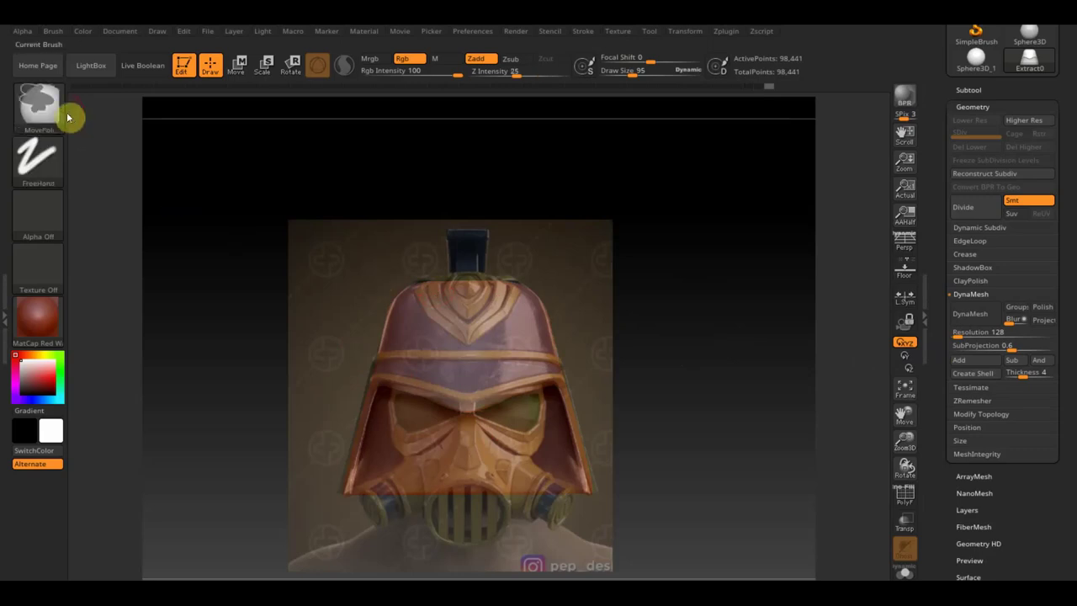
click(48, 112)
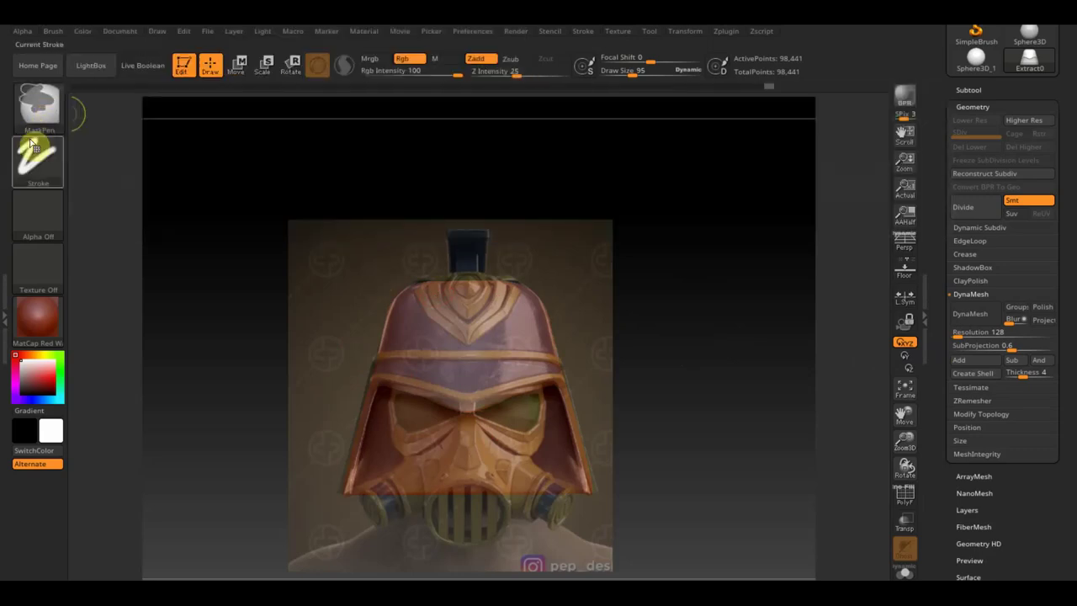
click(36, 152)
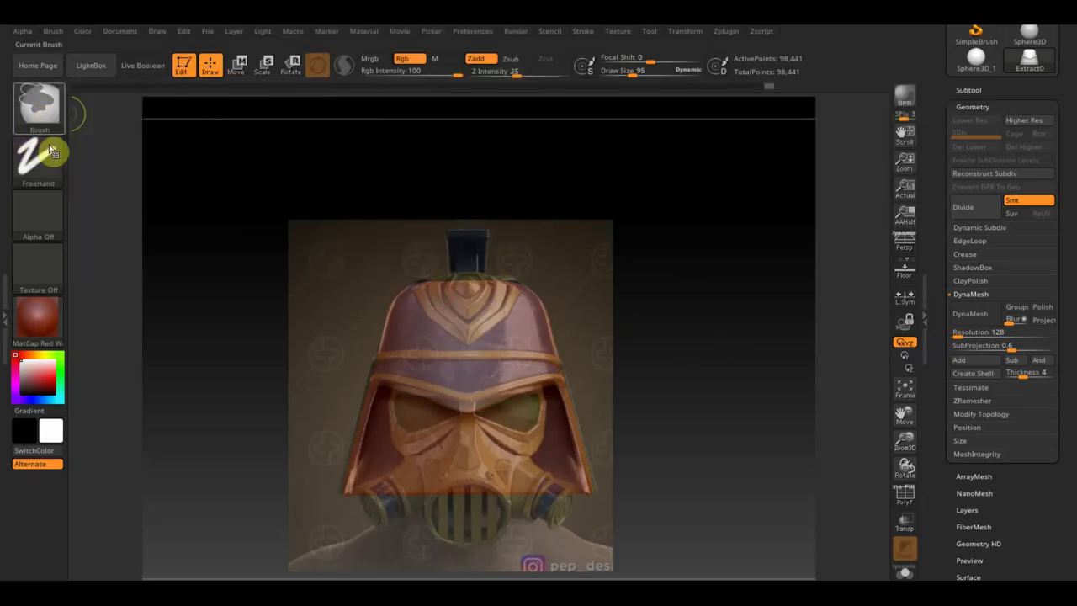
click(38, 108)
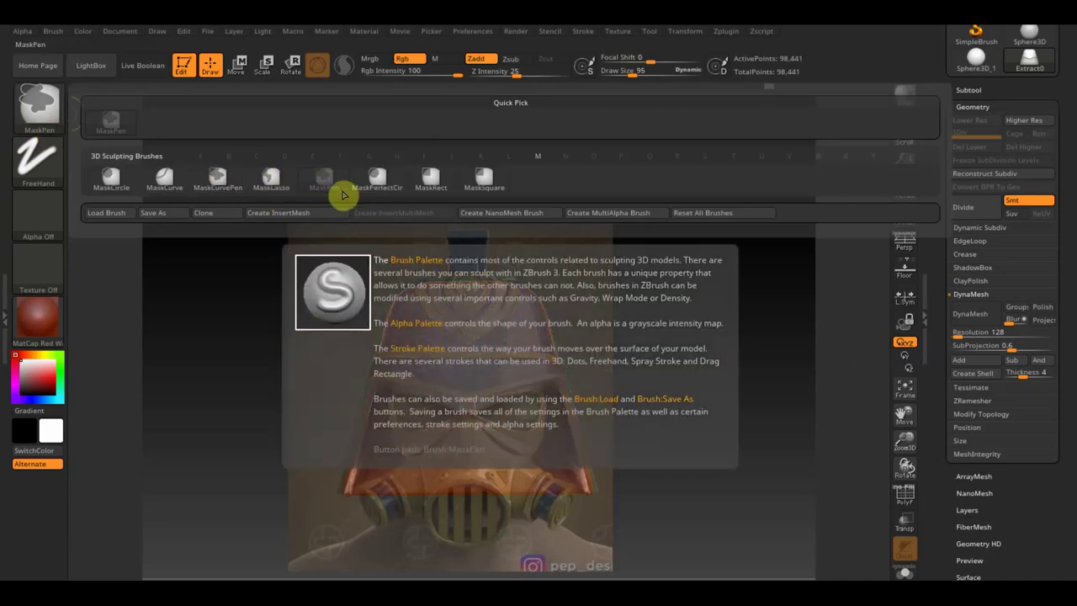
click(40, 168)
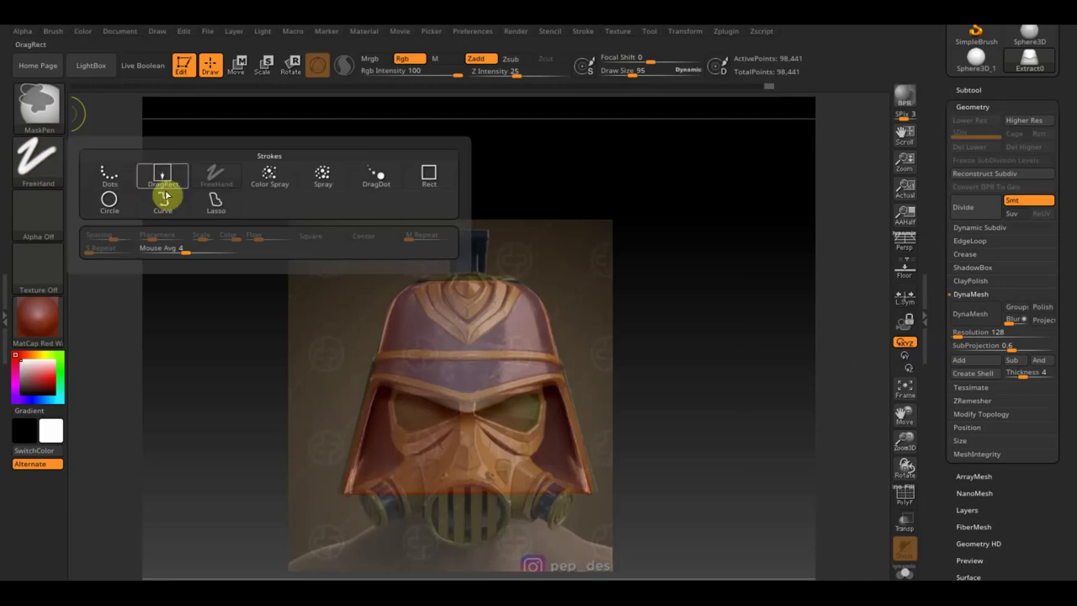
click(165, 202)
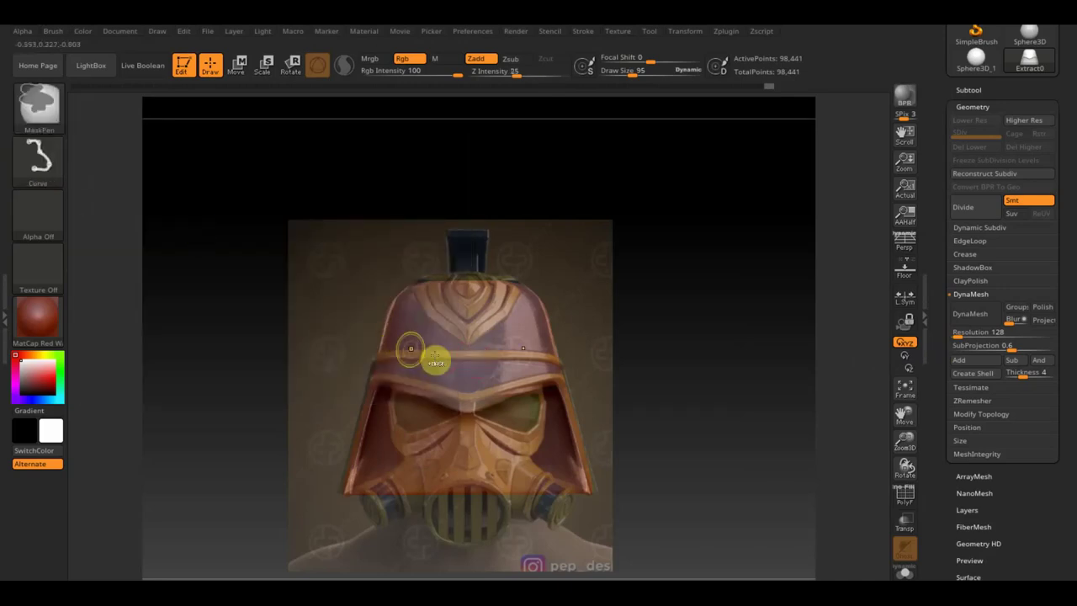
- Mask the helmet's upper part with slanted curve-mask lines across the dome and face
mouse_move(260, 297)
mouse_down()
mouse_move(594, 422)
mouse_move(595, 446)
mouse_move(610, 439)
mouse_up()
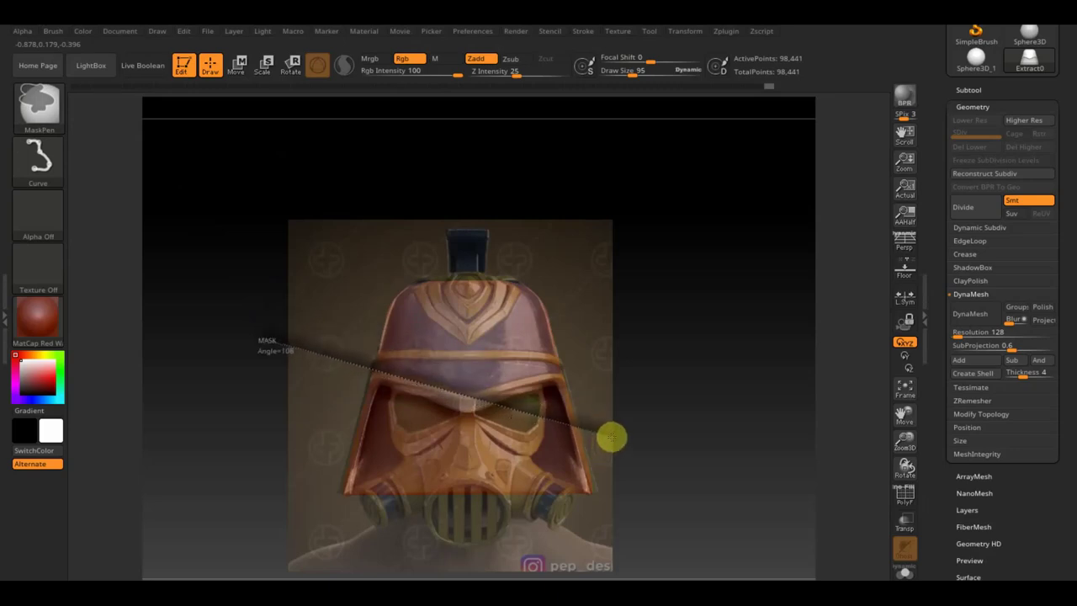
ctrl+drag(616, 434, 667, 404)
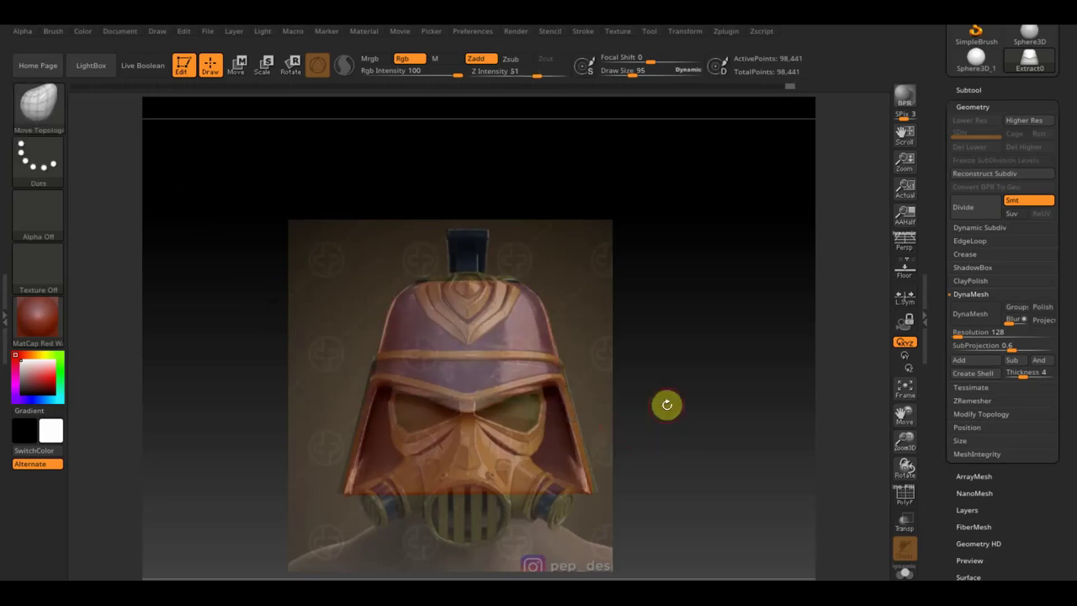
key(ctrl)
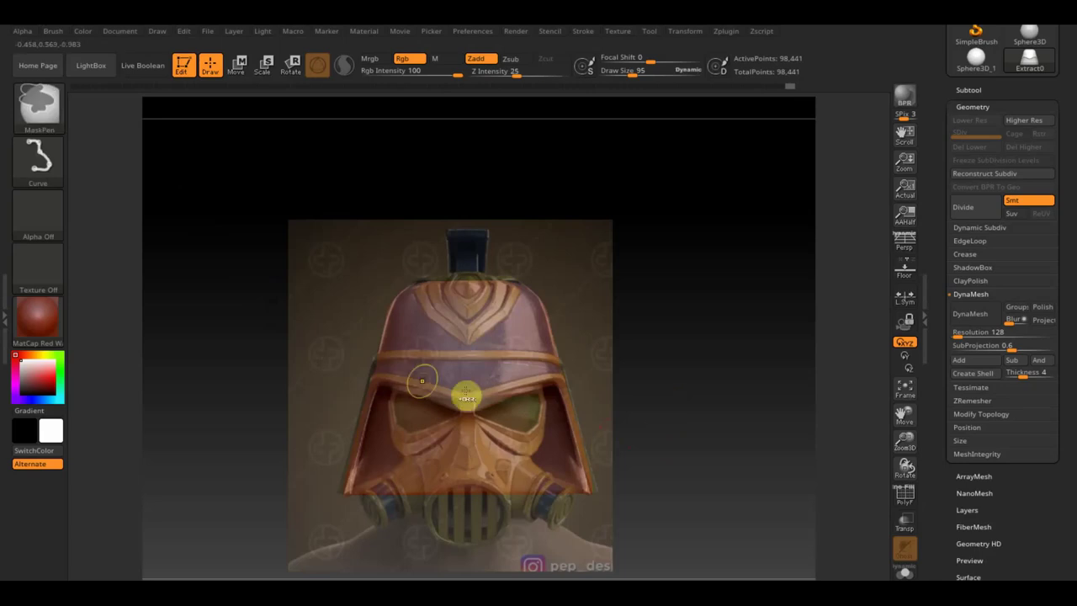
ctrl+drag(317, 335, 730, 478)
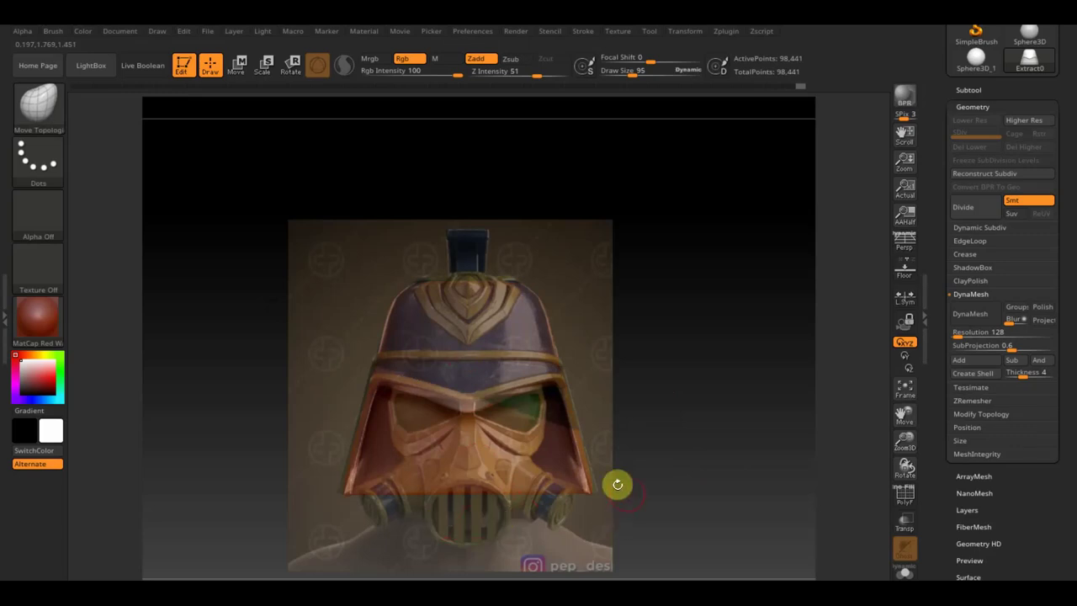
- Rotate the helmet to a side view and hide the concept reference overlay
key(ctrl)
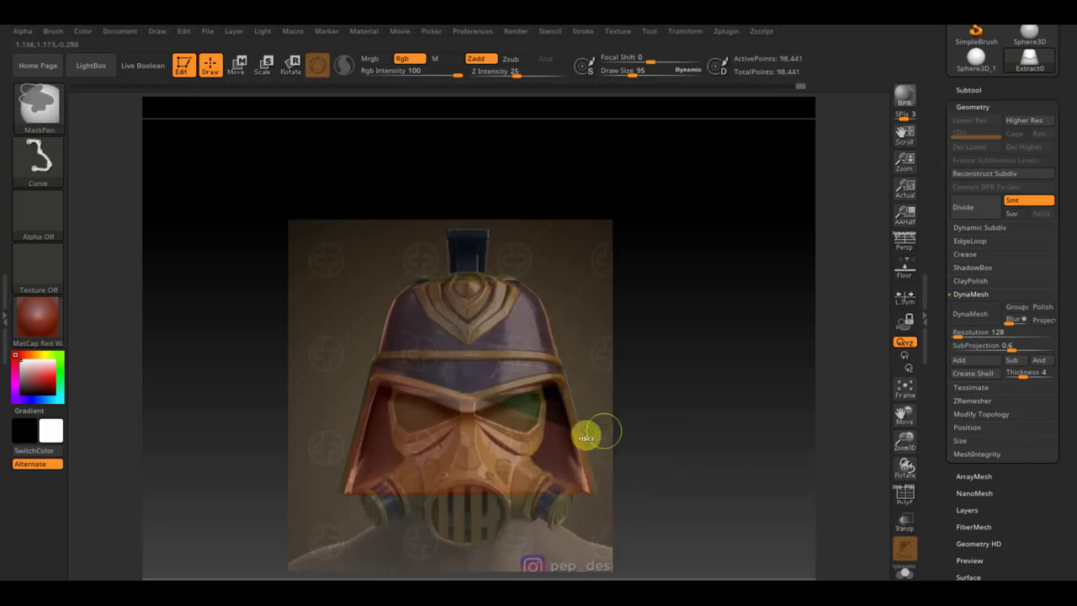
shift+drag(646, 425, 723, 440)
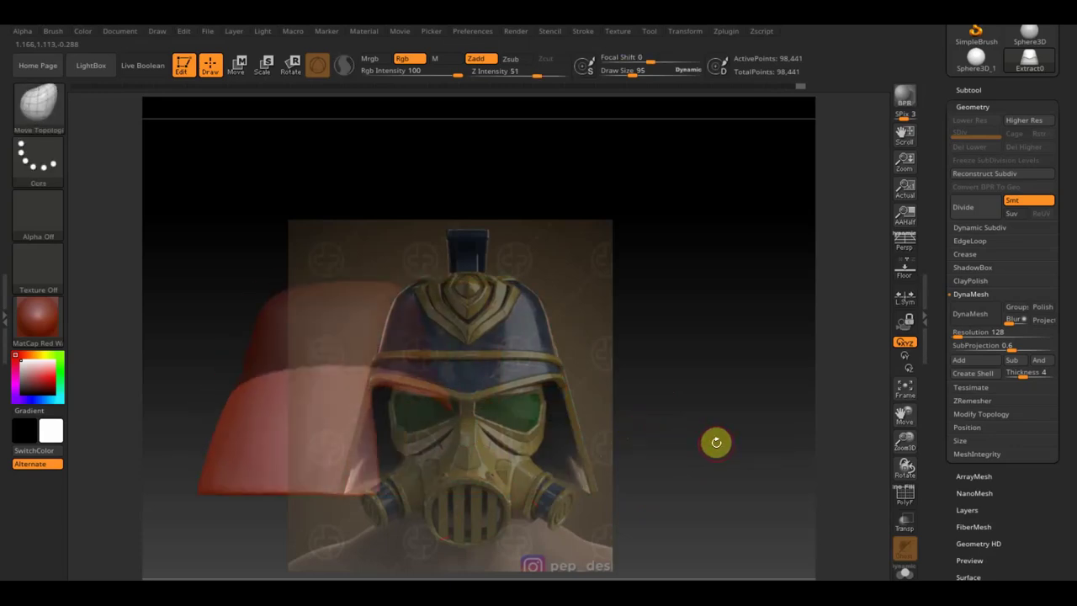
key(shift+z)
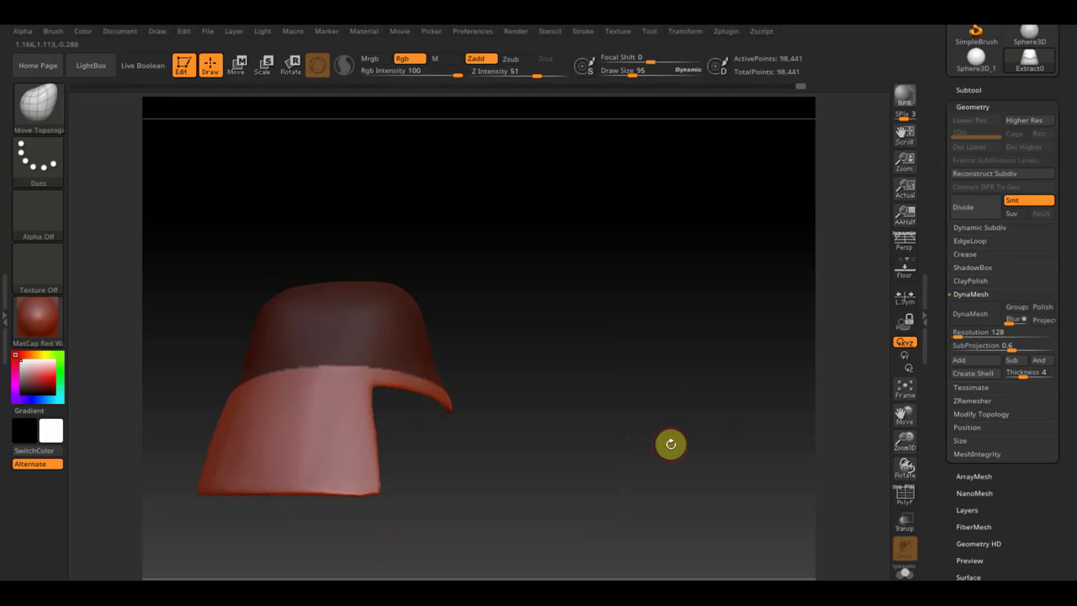
- Draw a vertical curve-mask line up the face-opening edge, leaving only that strip unmasked
key(ctrl)
ctrl+drag(388, 573, 355, 334)
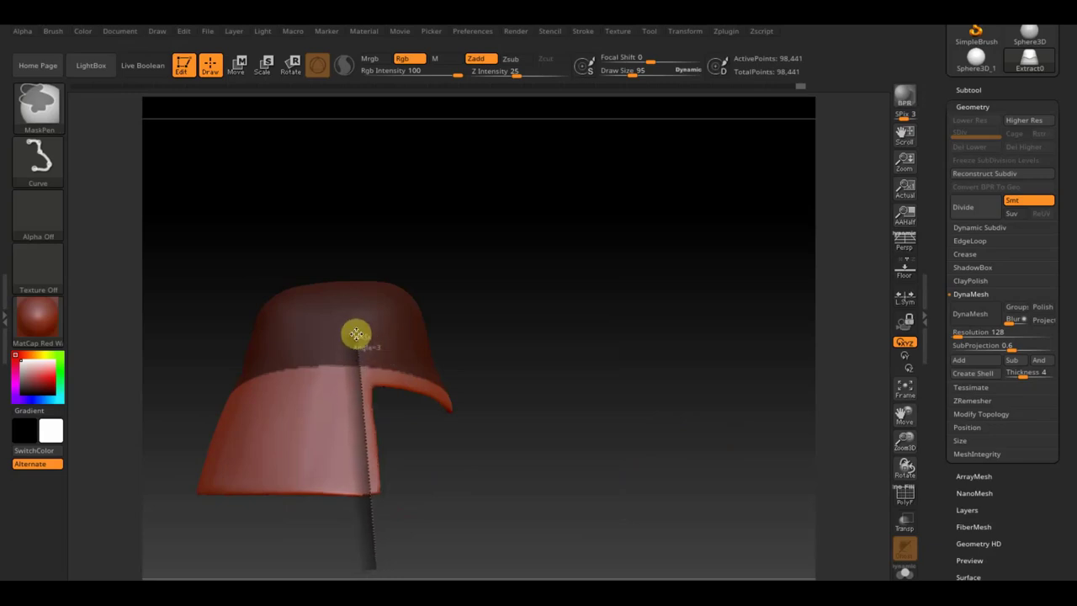
ctrl+drag(355, 334, 356, 332)
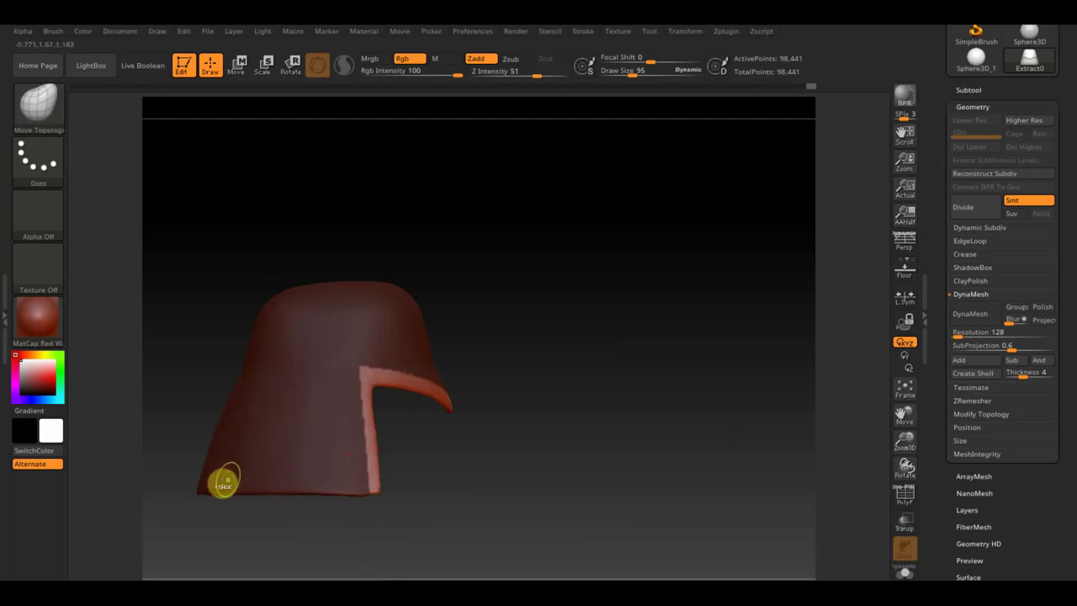
key(ctrl)
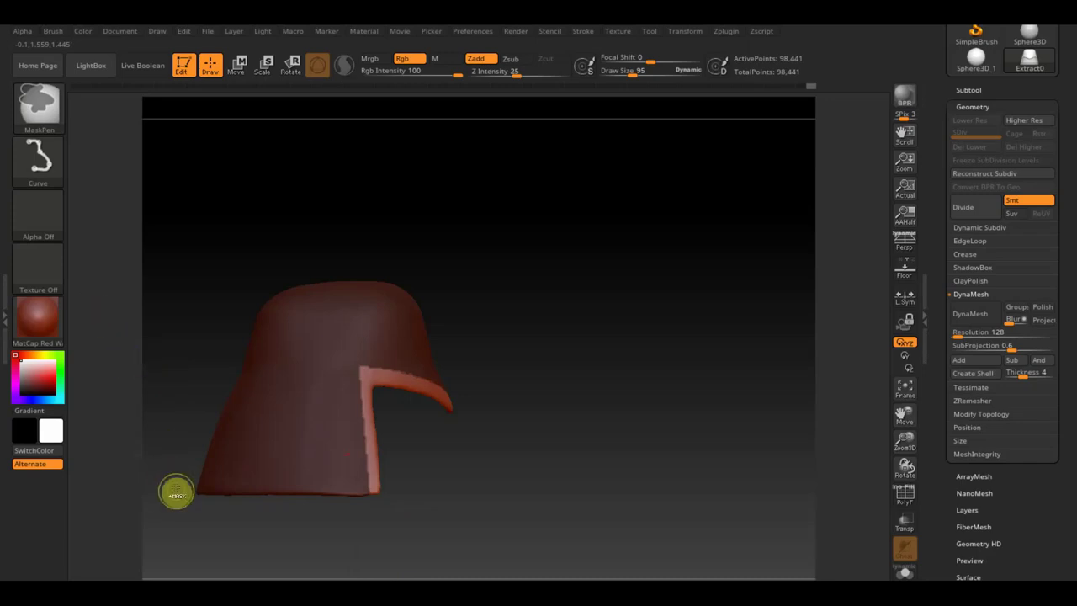
click(37, 158)
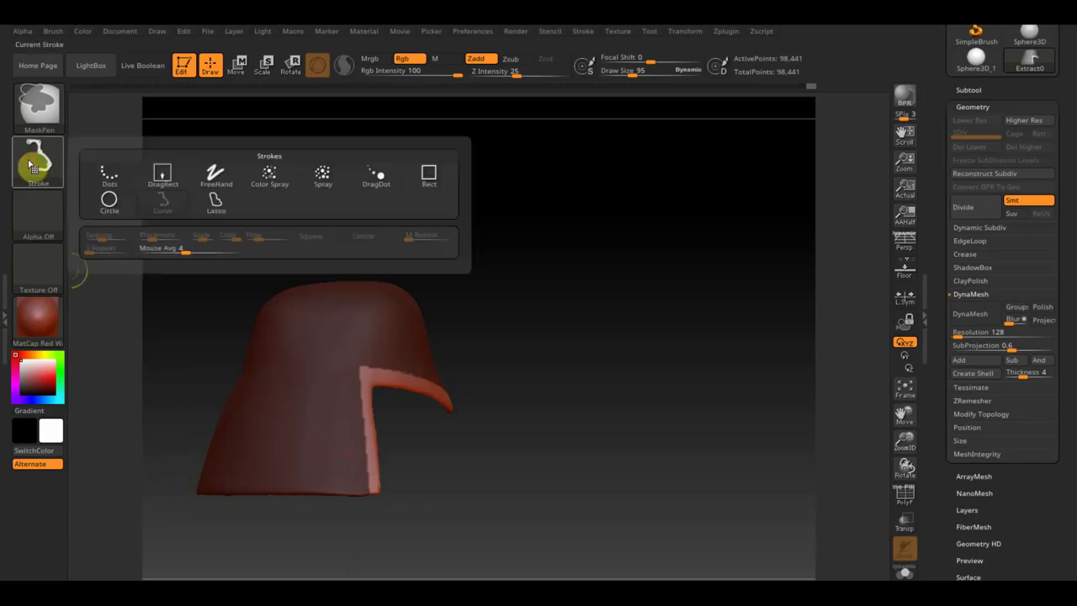
- Return masking to FreeHand, box-mask the lower helmet, then invert and reset the mask
click(216, 181)
mouse_move(175, 383)
ctrl+mouse_down()
mouse_move(358, 463)
mouse_move(361, 479)
ctrl+mouse_up()
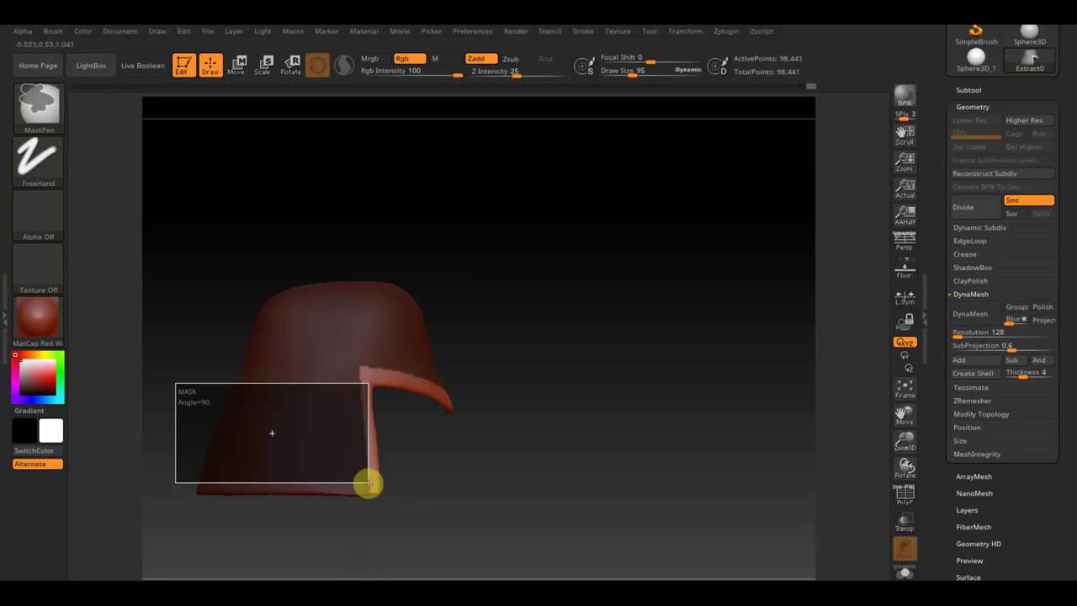
ctrl+drag(368, 482, 368, 484)
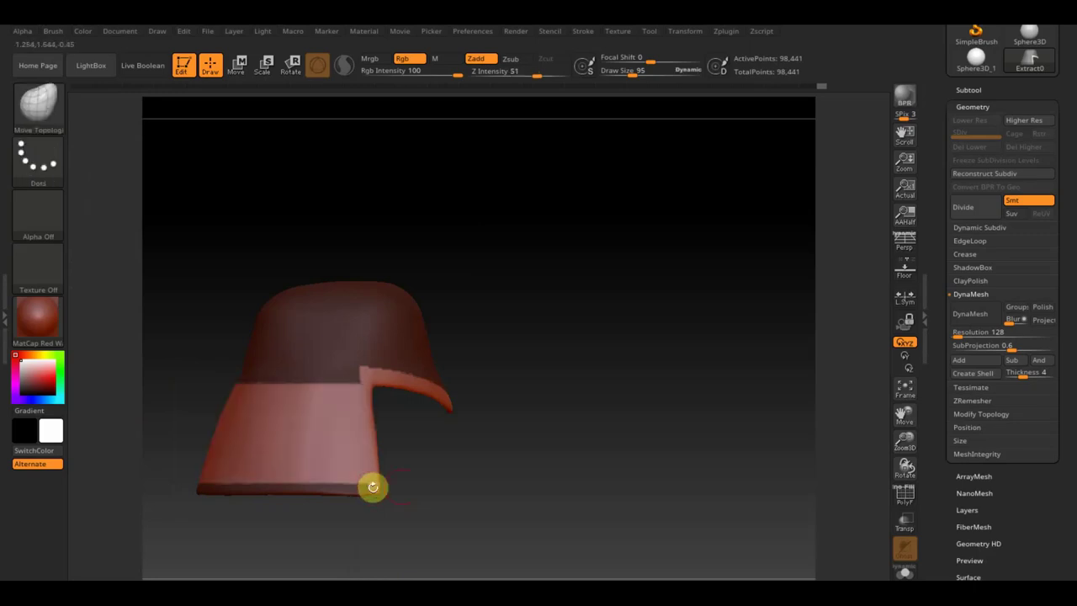
ctrl+click(510, 495)
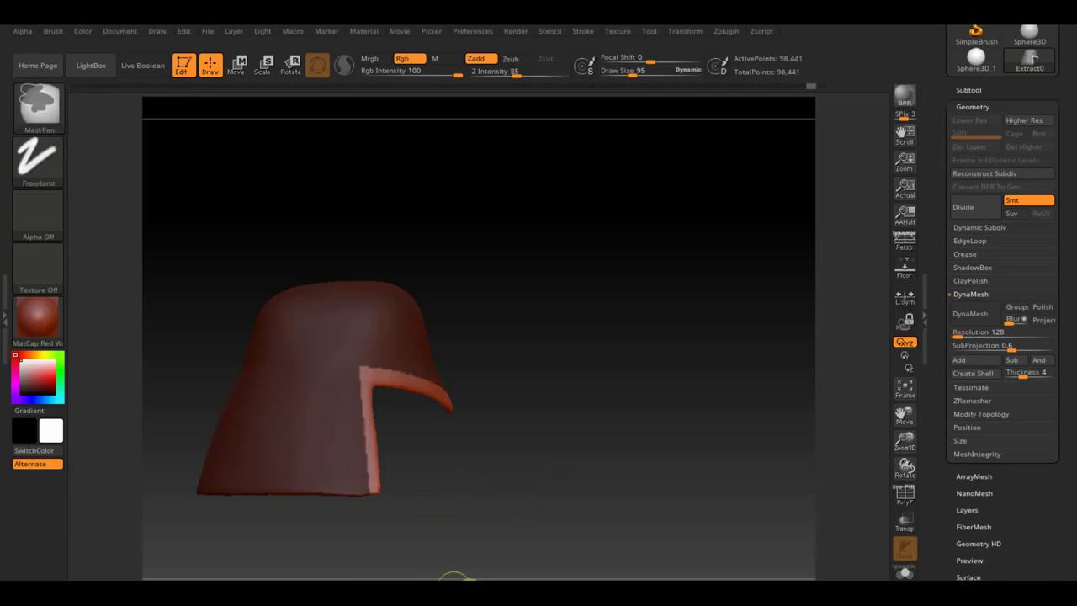
ctrl+drag(453, 576, 450, 568)
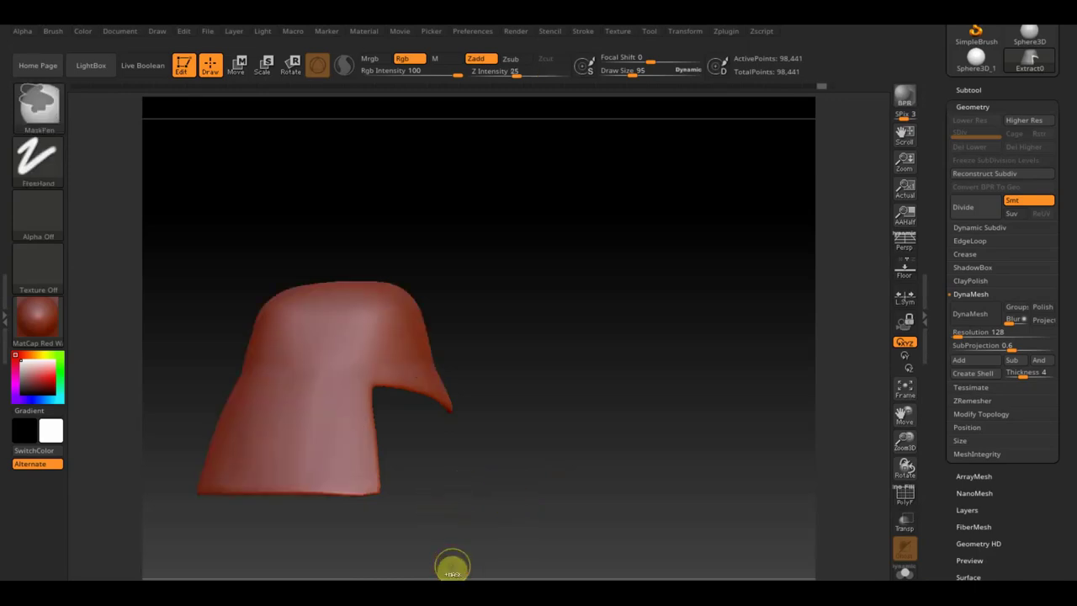
ctrl+click(452, 565)
- Unmask the helmet's bottom rim and a thin horizontal band across the dome
ctrl+drag(452, 565, 182, 486)
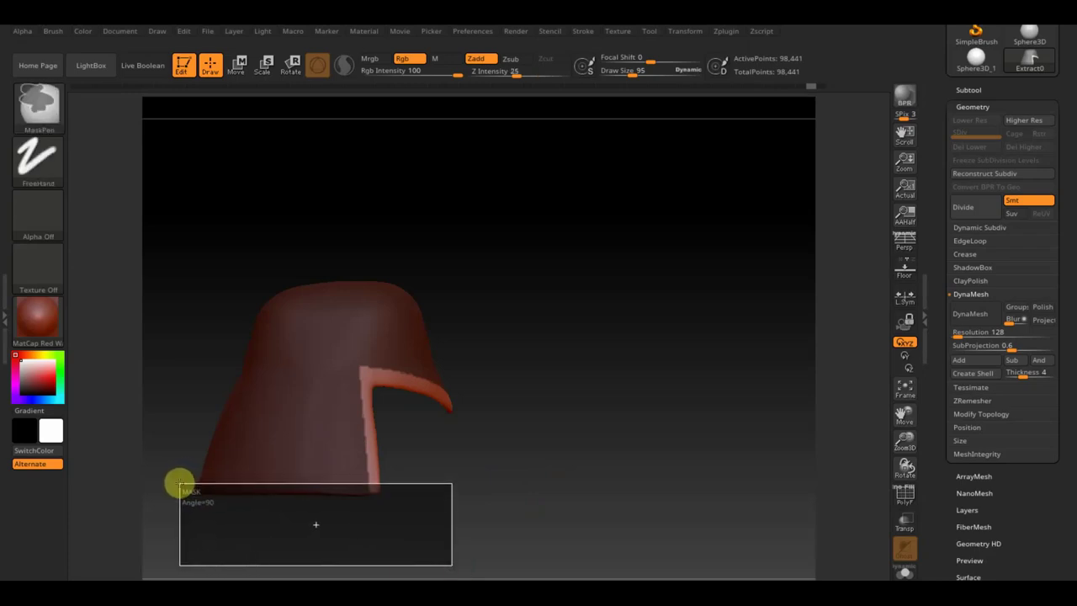
ctrl+drag(392, 539, 183, 478)
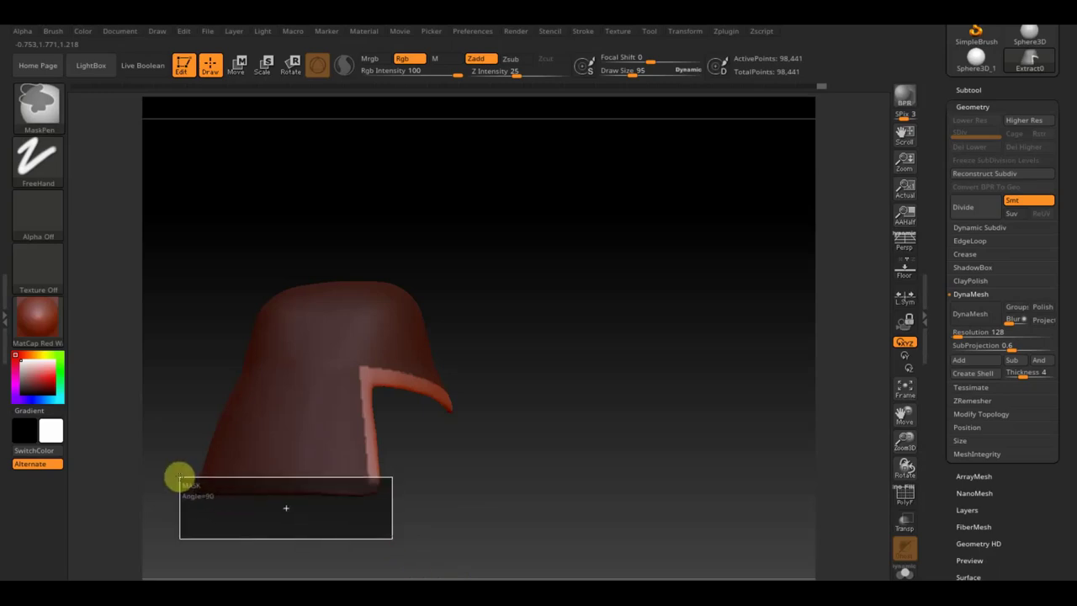
mouse_move(180, 477)
ctrl+mouse_down()
mouse_move(483, 504)
mouse_move(426, 488)
mouse_move(444, 510)
mouse_move(432, 516)
ctrl+mouse_up()
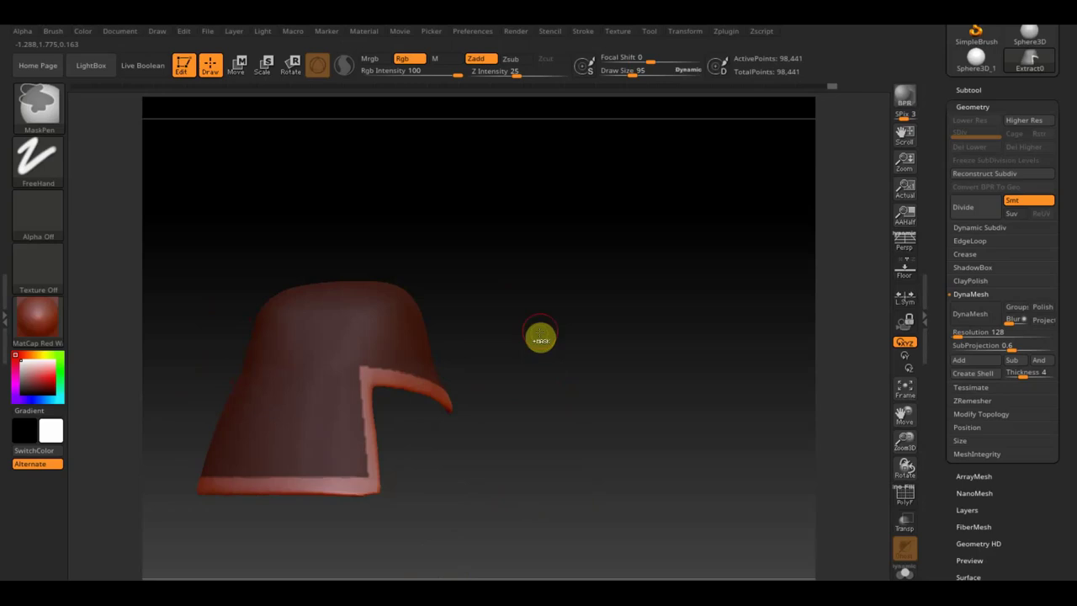
mouse_move(559, 328)
ctrl+mouse_down()
mouse_move(245, 319)
mouse_move(224, 344)
ctrl+mouse_up()
ctrl+drag(223, 343, 222, 349)
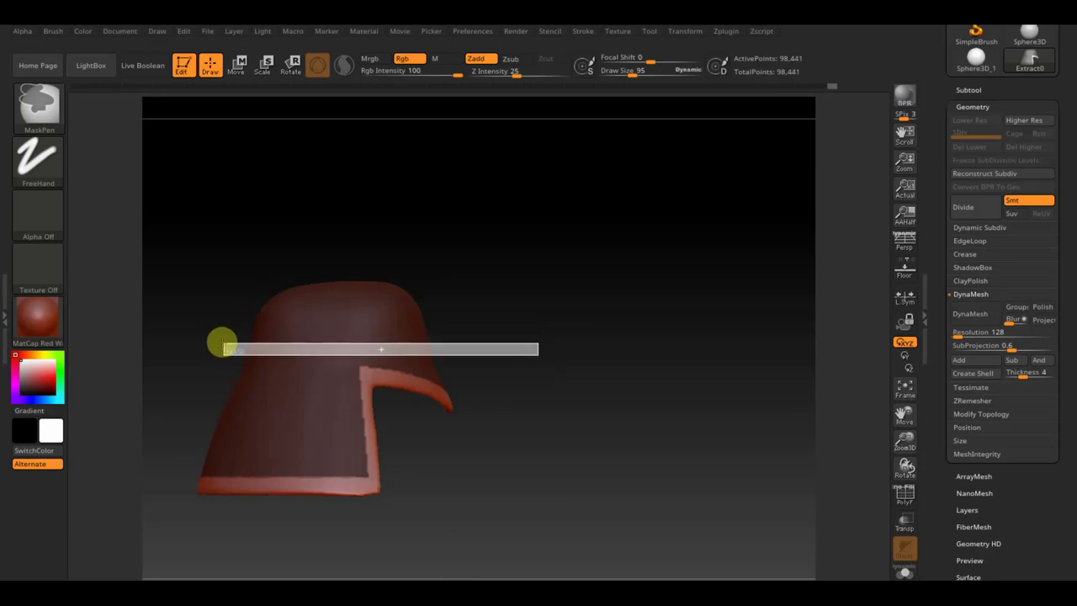
ctrl+drag(222, 343, 223, 341)
drag(668, 334, 606, 348)
click(871, 498)
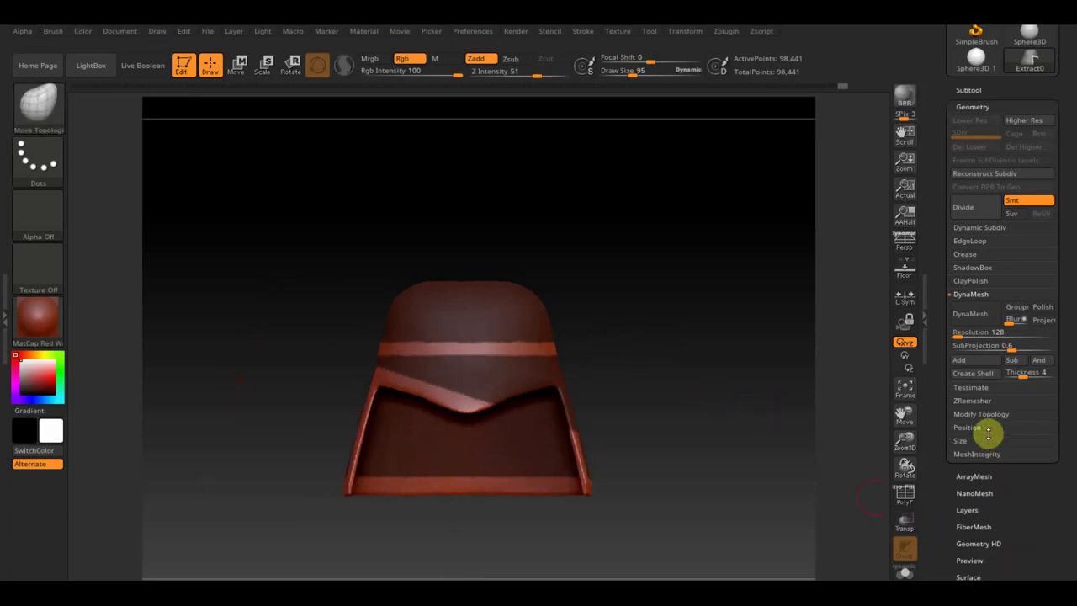
- Inflate the unmasked strips by 10, then clear the mask from the helmet
scroll(1027, 488, down, 2)
scroll(1027, 476, down, 1)
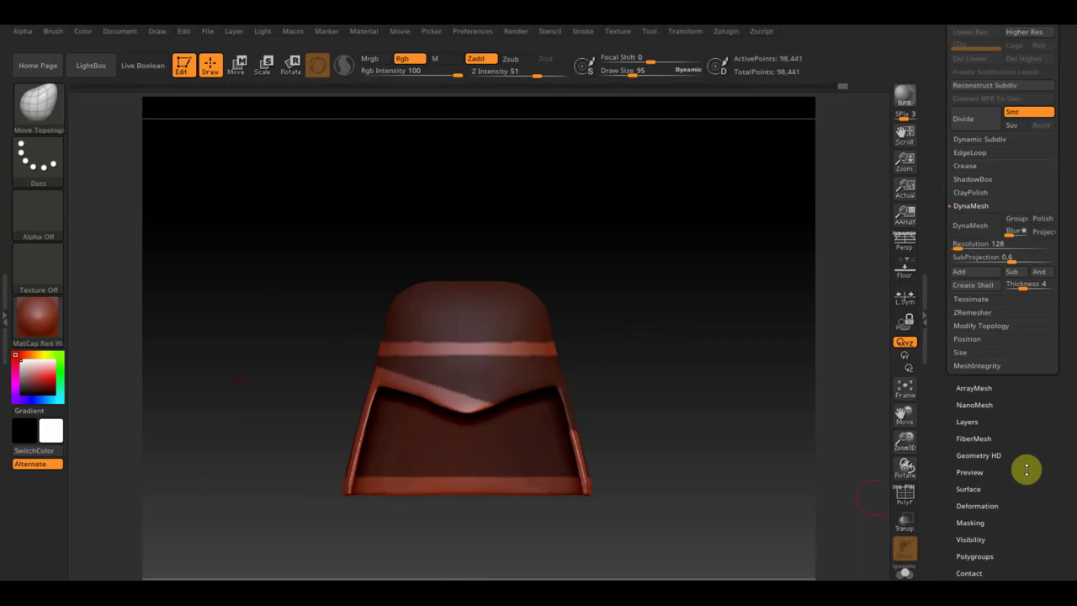
click(994, 503)
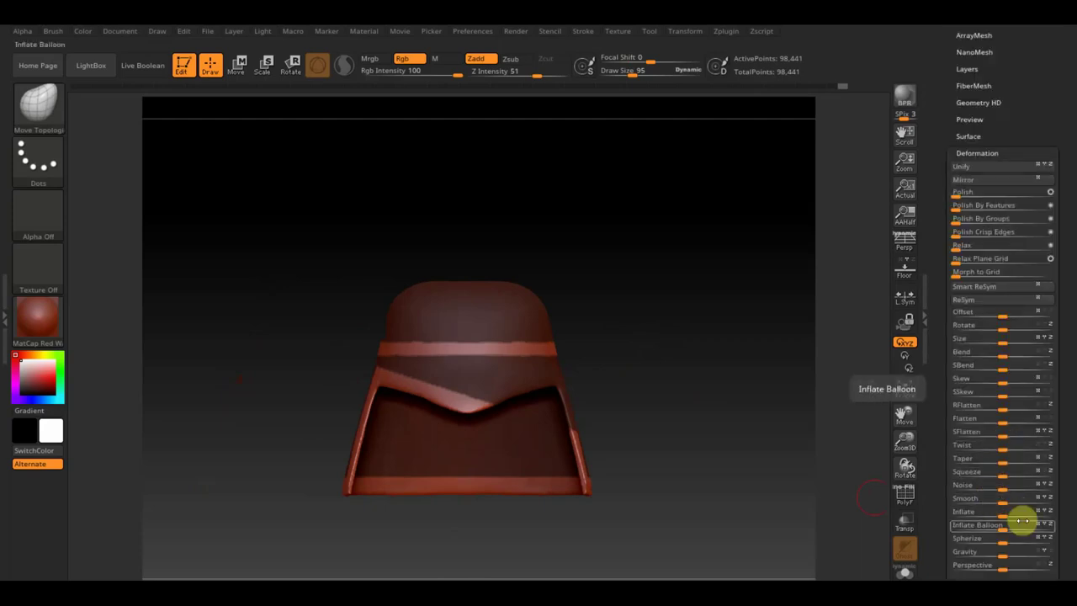
drag(1004, 512, 1025, 521)
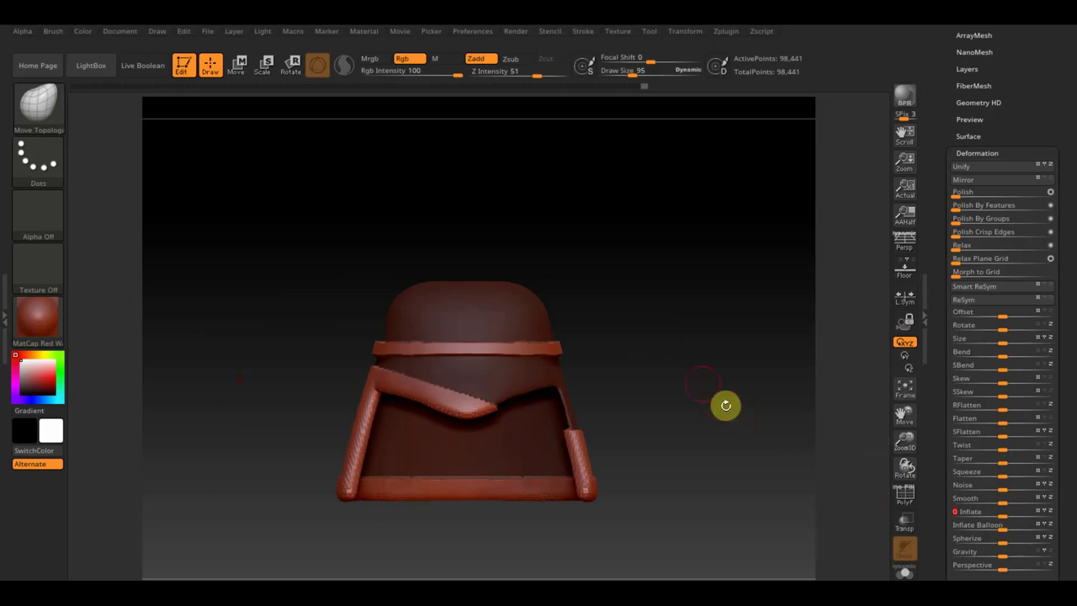
key(ctrl)
ctrl+drag(687, 368, 698, 384)
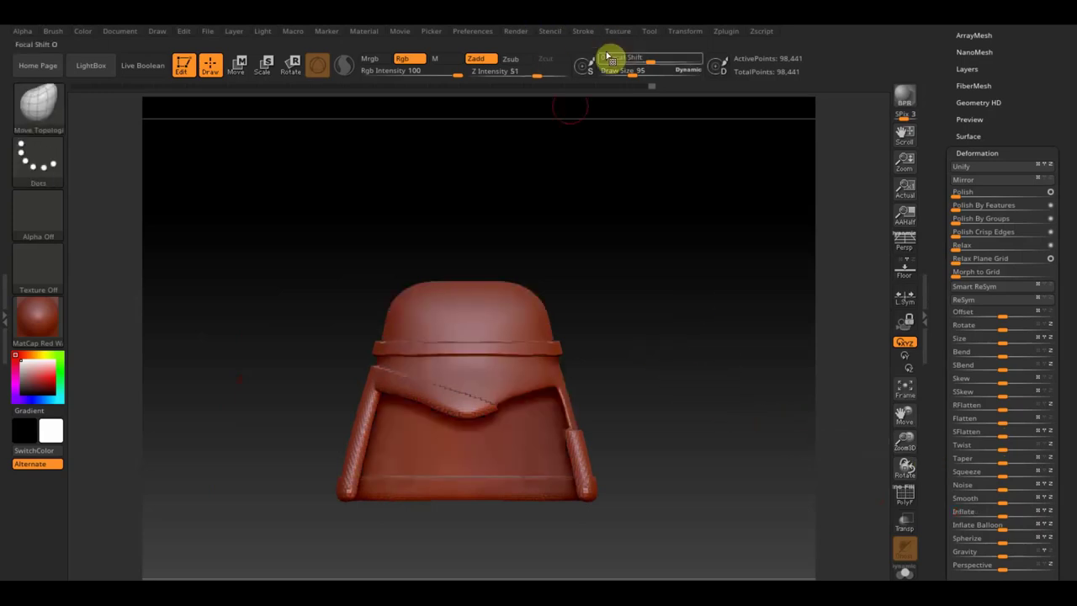
- Raise Draw Size to 289 and smooth the visor crease, brim and lower edge
drag(627, 70, 661, 86)
drag(688, 207, 733, 224)
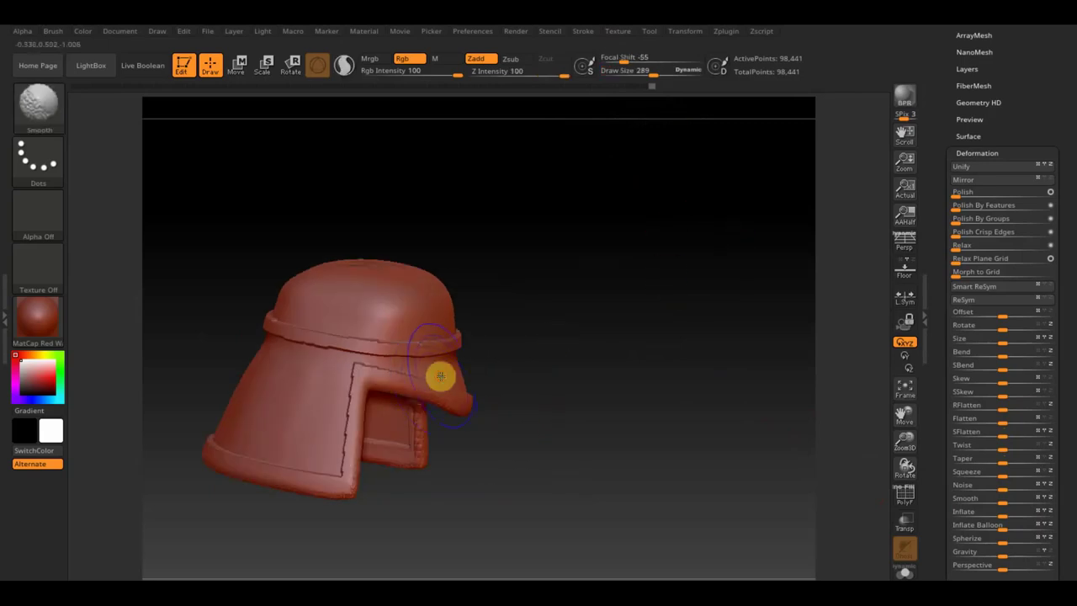
shift+drag(405, 371, 267, 328)
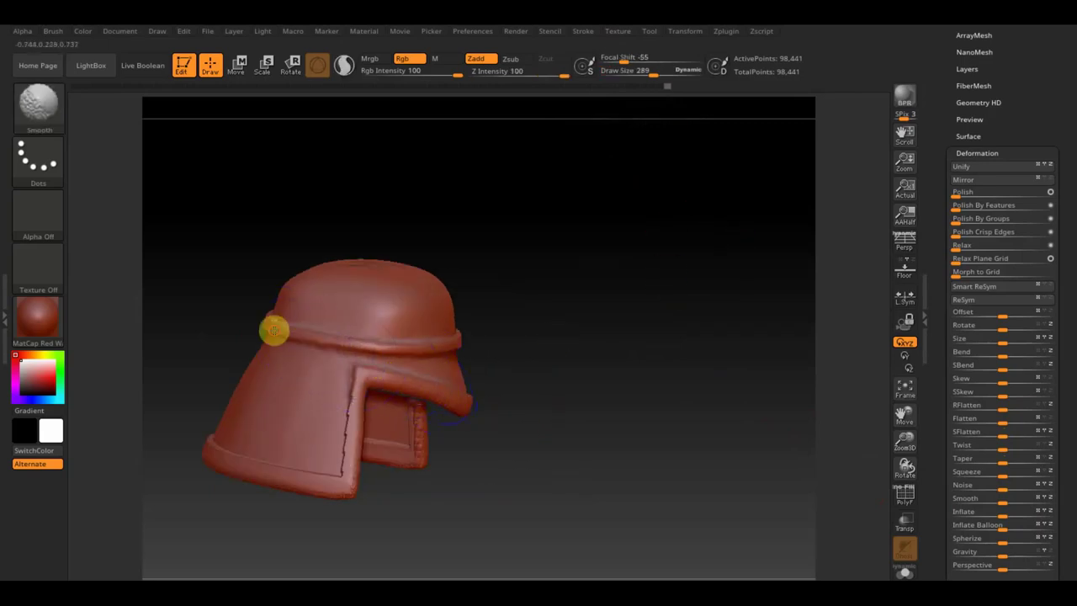
drag(497, 301, 539, 281)
mouse_move(417, 298)
shift+mouse_down()
mouse_move(365, 327)
mouse_move(413, 303)
mouse_move(567, 300)
mouse_move(623, 286)
shift+mouse_up()
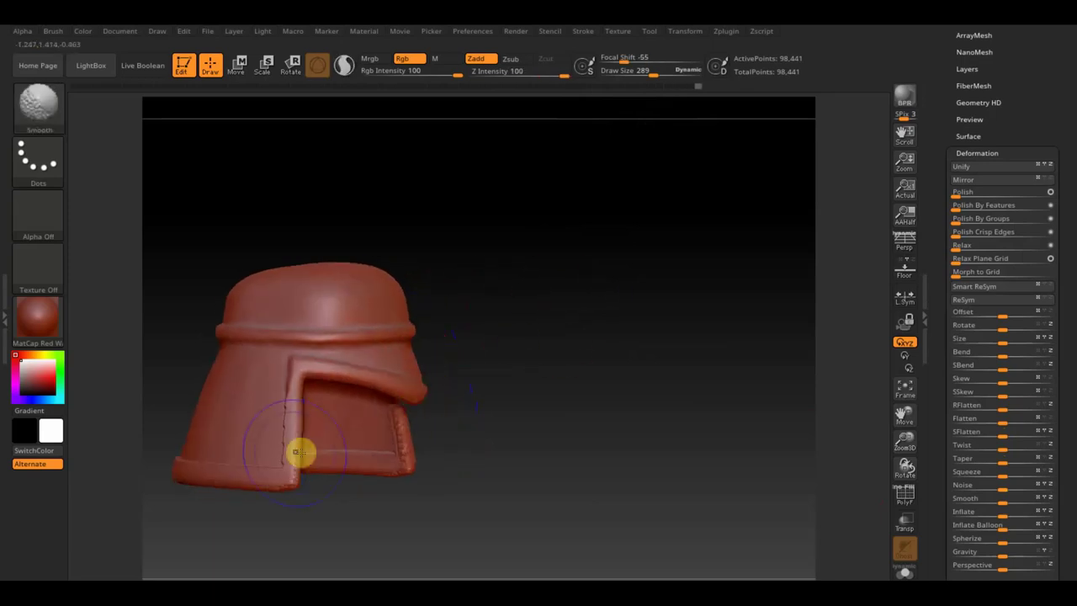
shift+drag(264, 456, 185, 463)
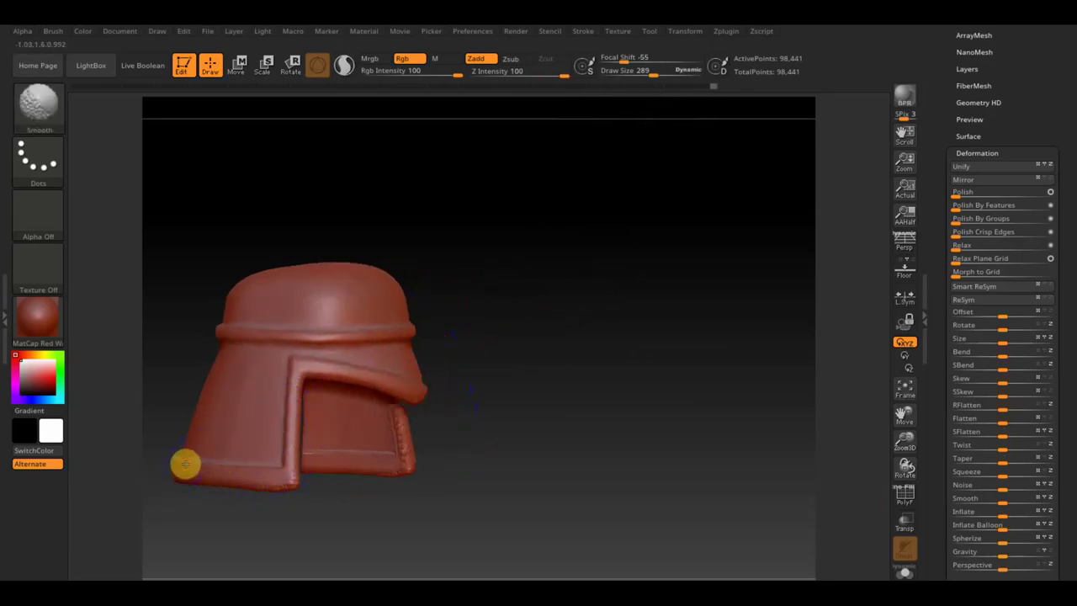
drag(533, 488, 628, 493)
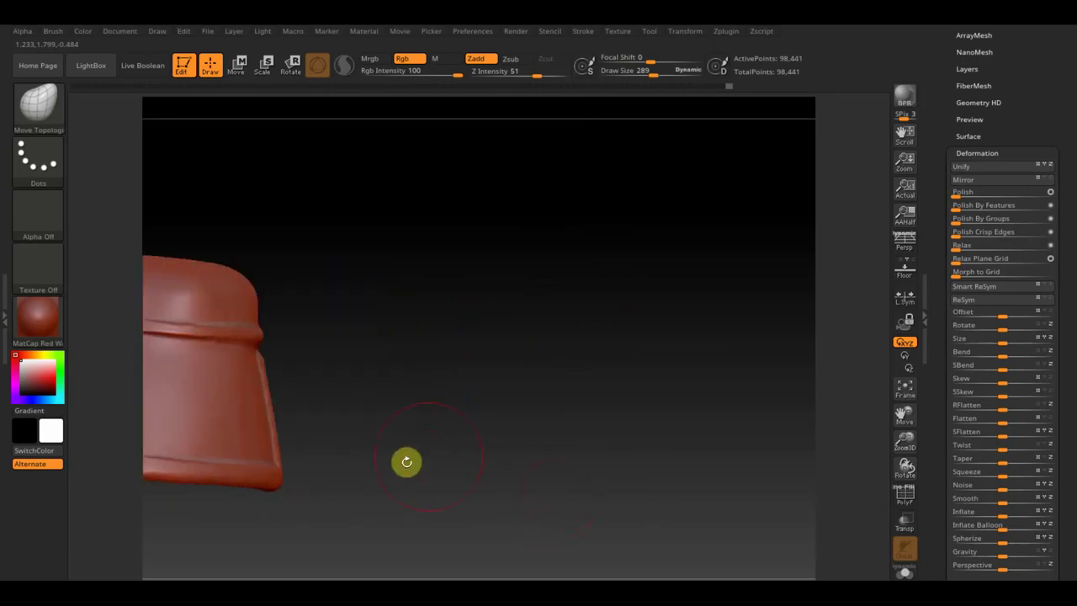
- Smooth the helmet's lower rim and the upper ring band
drag(467, 443, 597, 435)
mouse_move(236, 464)
shift+mouse_down()
mouse_move(226, 459)
mouse_move(377, 455)
shift+mouse_up()
shift+drag(250, 325, 320, 330)
mouse_move(556, 322)
mouse_down()
mouse_move(499, 318)
mouse_move(653, 298)
mouse_move(639, 289)
mouse_move(637, 298)
mouse_up()
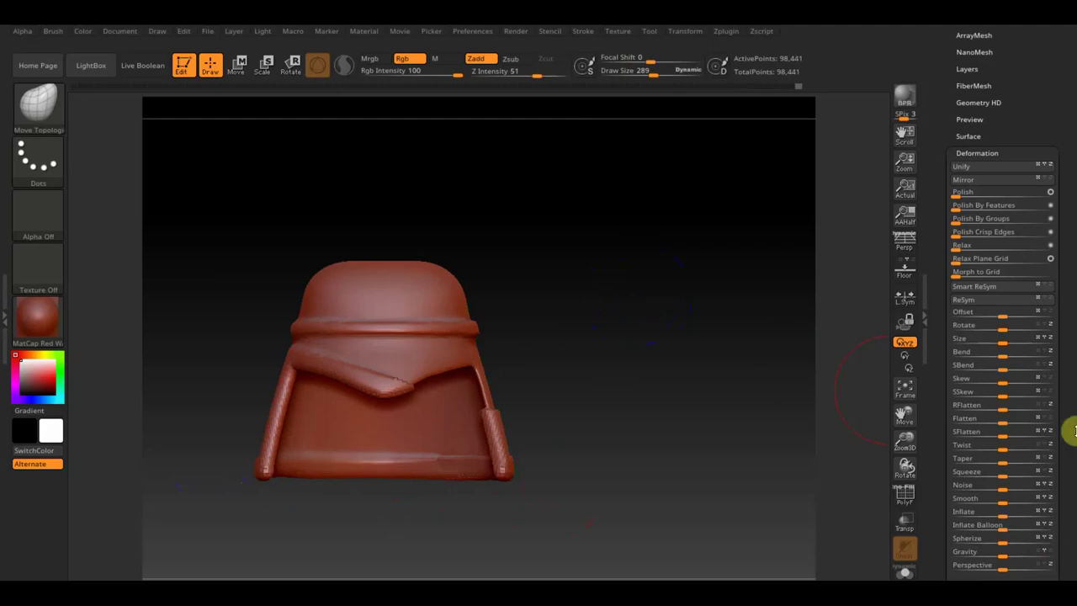
- Expand Tool > Geometry and its Modify Topology options in the right tray
scroll(1075, 504, up, 5)
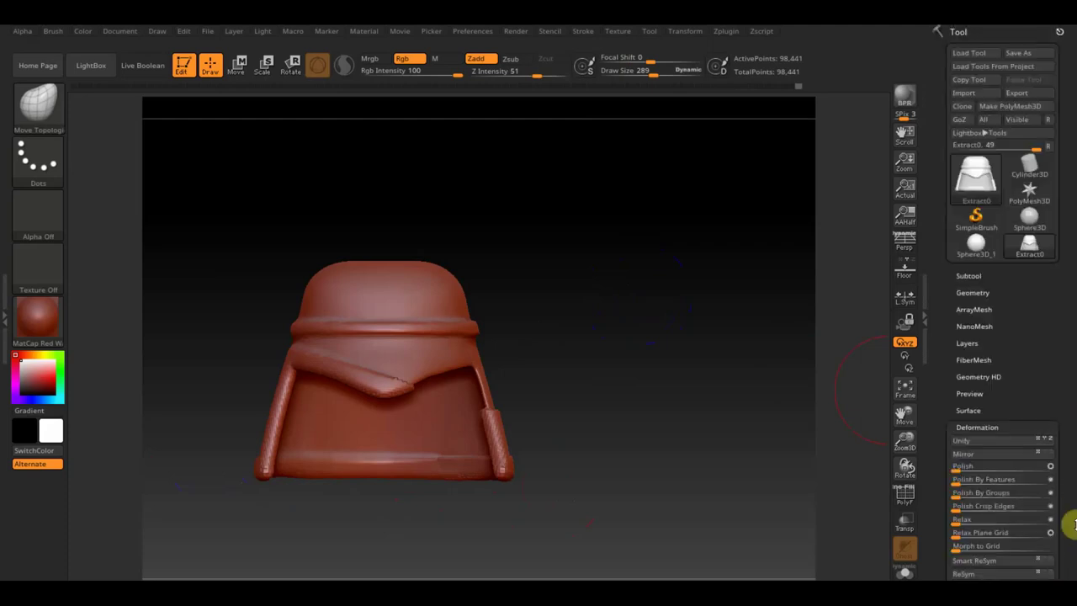
click(986, 295)
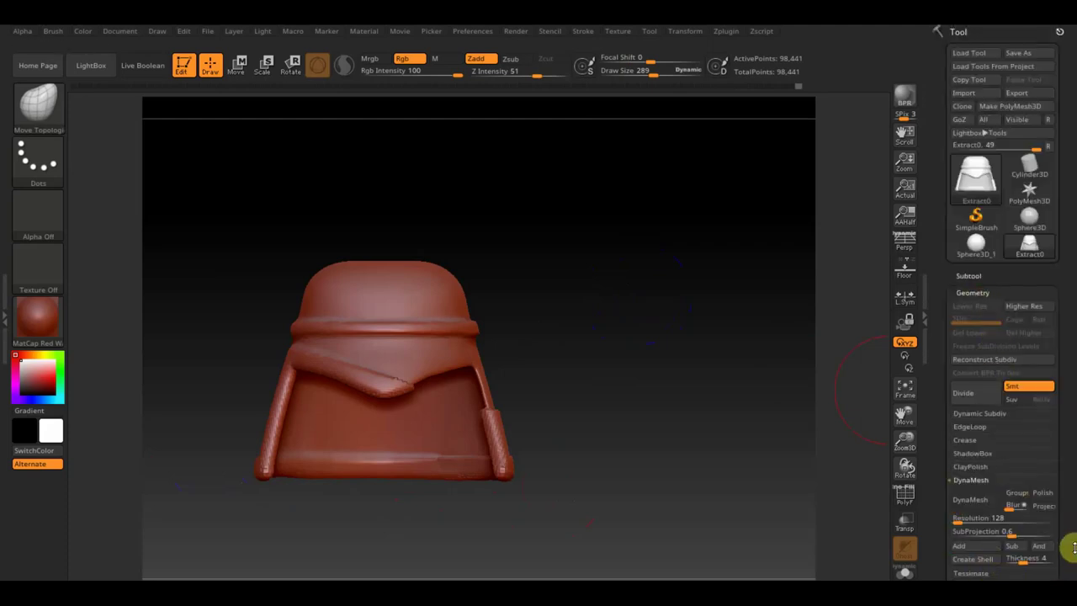
scroll(1074, 547, down, 5)
scroll(1065, 468, down, 1)
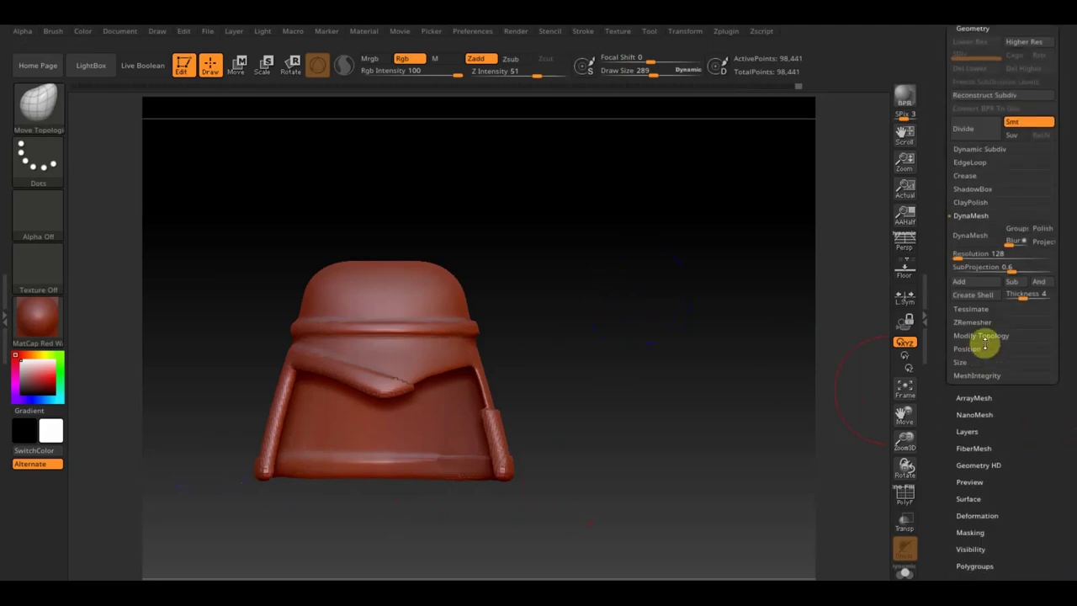
click(981, 335)
- Apply Mirror And Weld to make the helmet symmetric, then smooth it
click(979, 295)
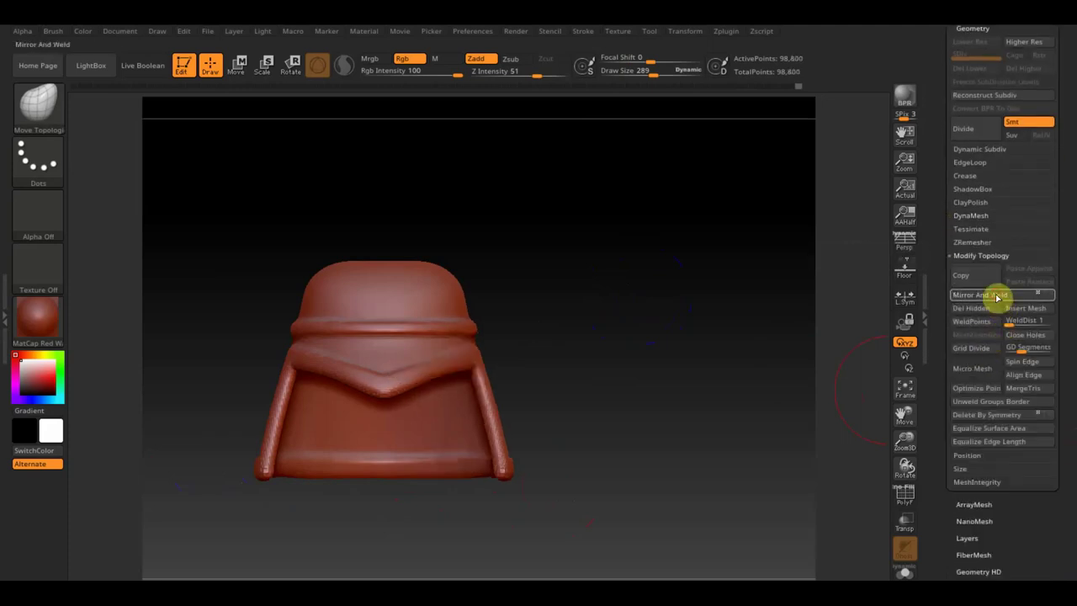
key(shift)
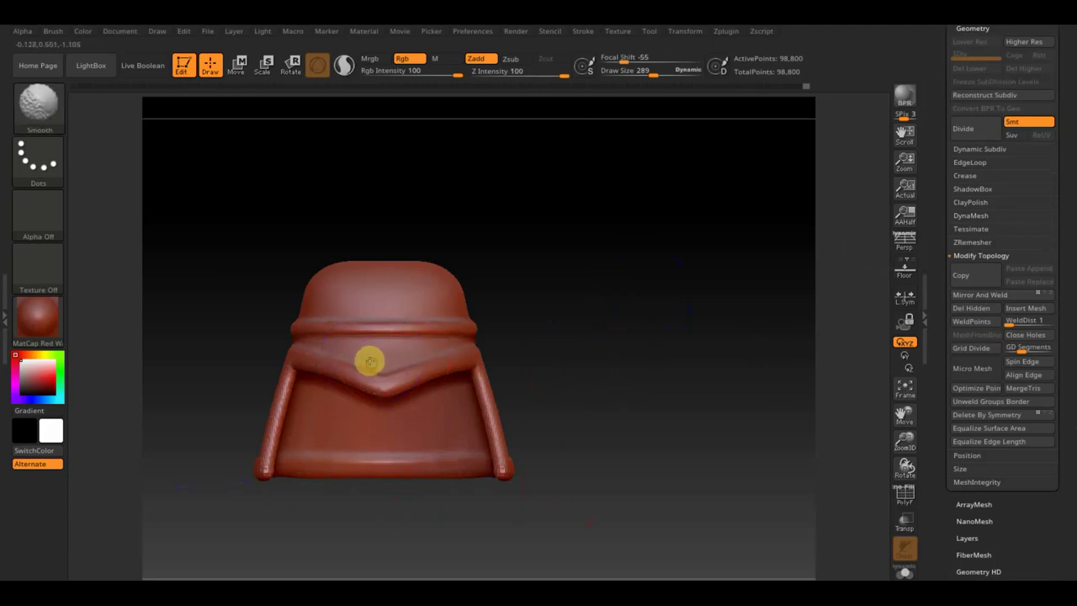
mouse_move(623, 352)
mouse_down()
mouse_move(610, 364)
mouse_move(551, 365)
mouse_up()
key(shift)
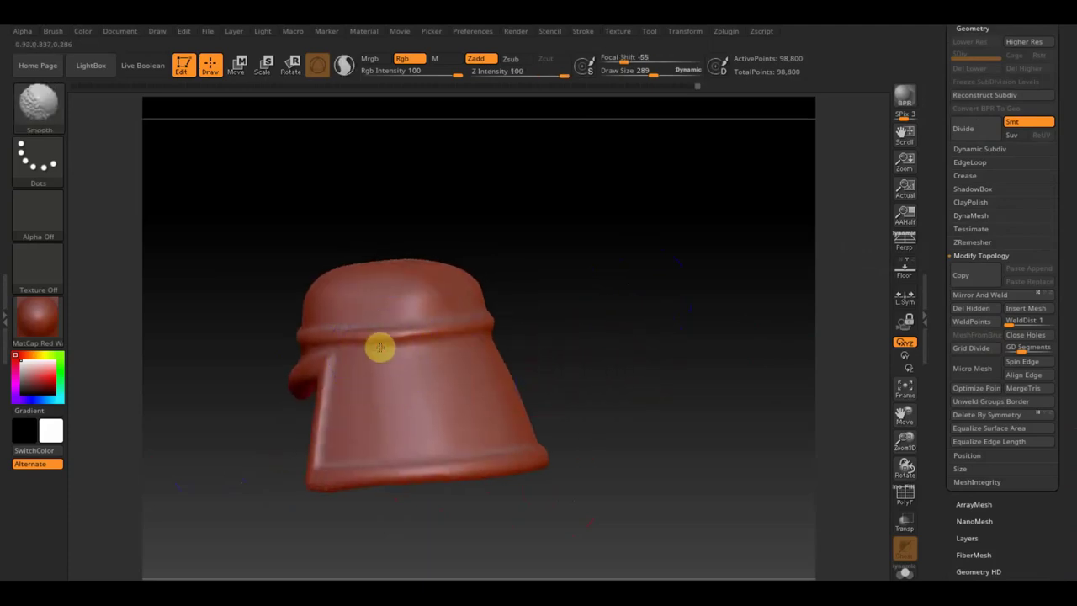
drag(605, 320, 632, 353)
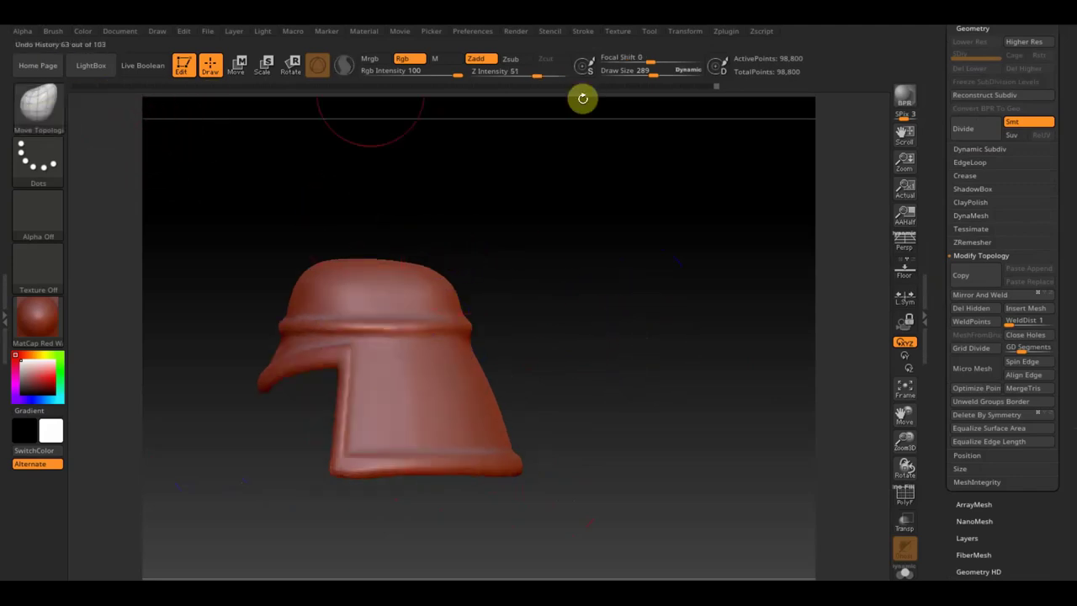
- Raise Draw Size to 472 and pull the top of the crown slightly upward
drag(643, 77, 661, 73)
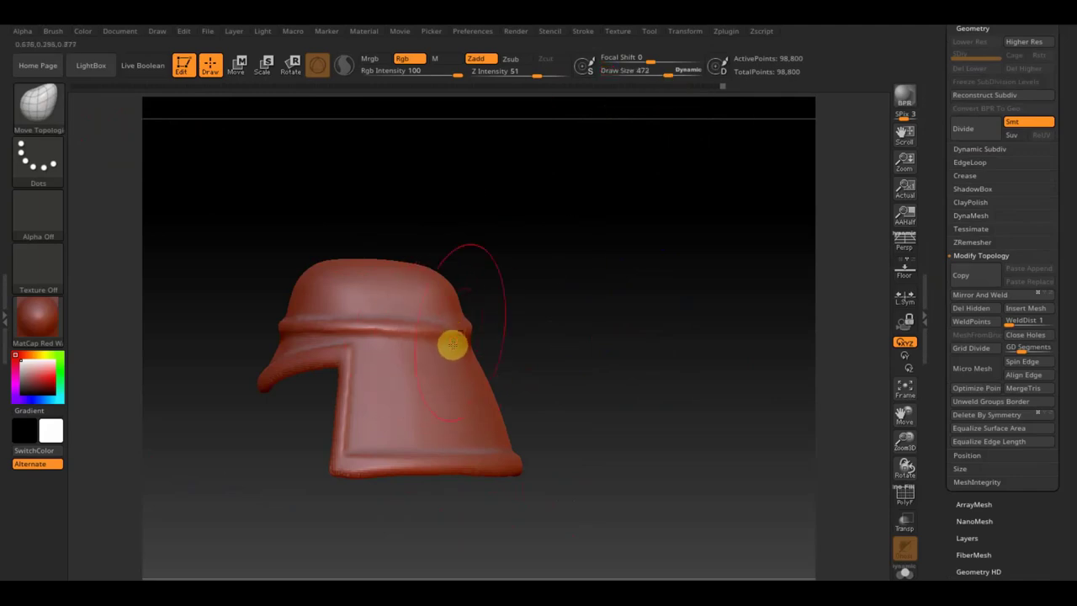
shift+drag(580, 339, 577, 356)
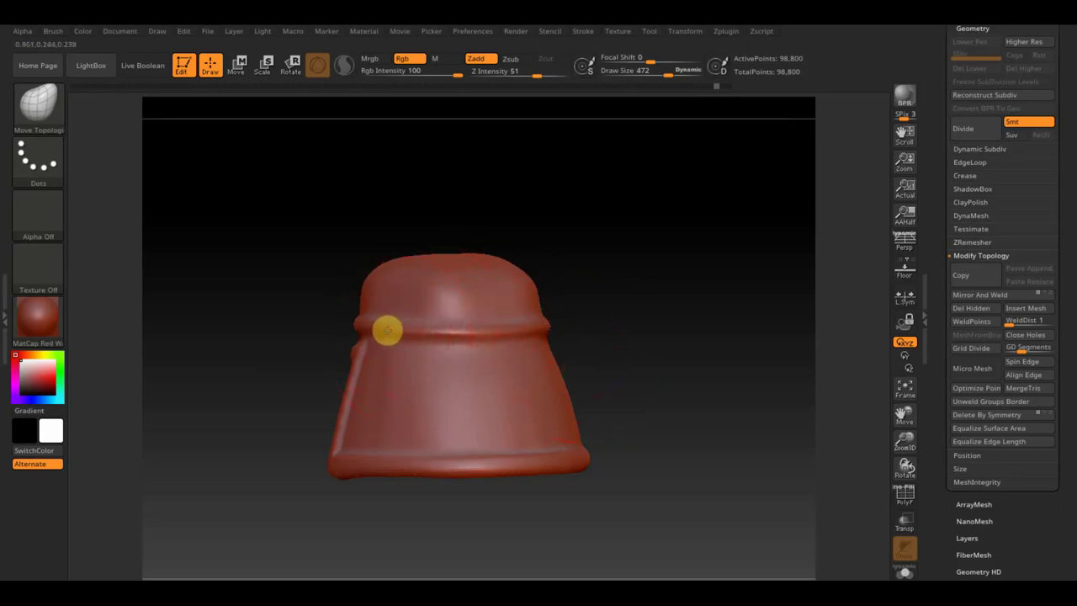
drag(597, 301, 555, 281)
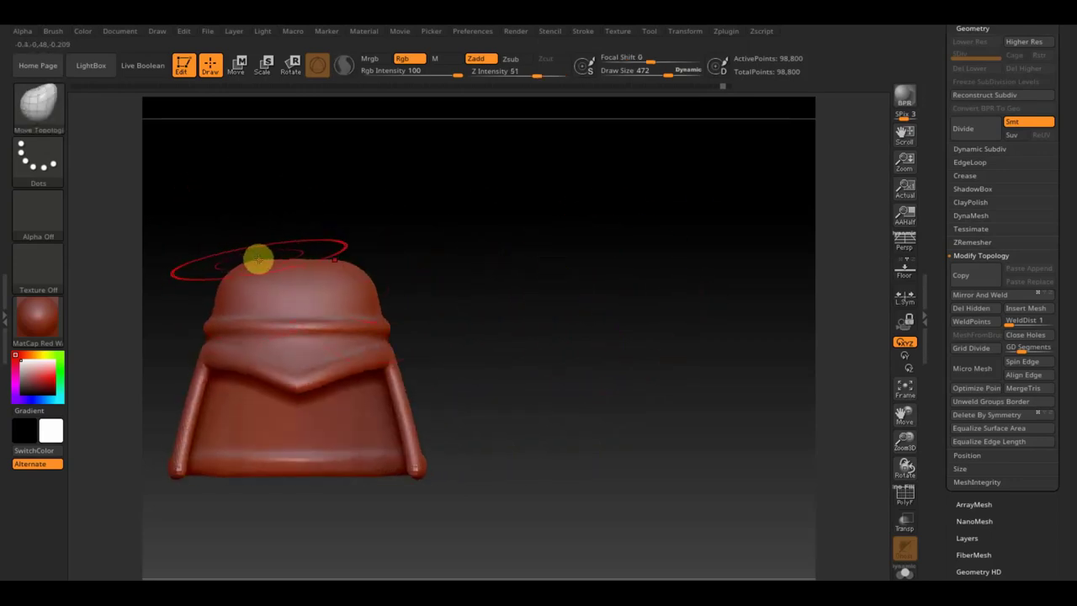
drag(259, 262, 261, 250)
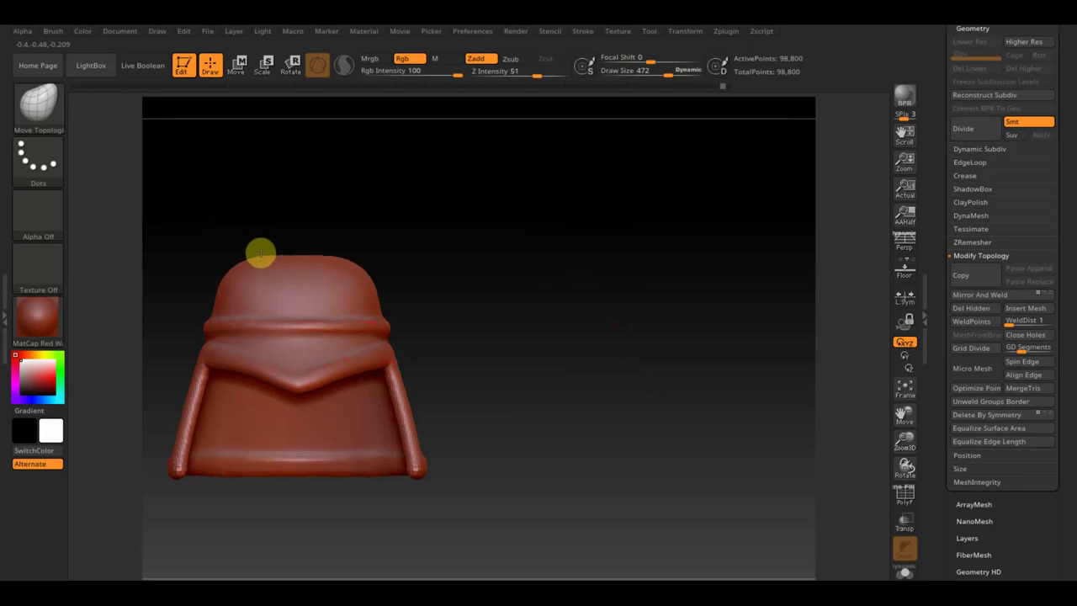
- Orbit and pan around the helmet to inspect the beak, crown and profile
mouse_move(480, 294)
alt+mouse_down()
mouse_move(662, 320)
mouse_move(594, 315)
mouse_move(605, 288)
mouse_move(601, 315)
alt+mouse_up()
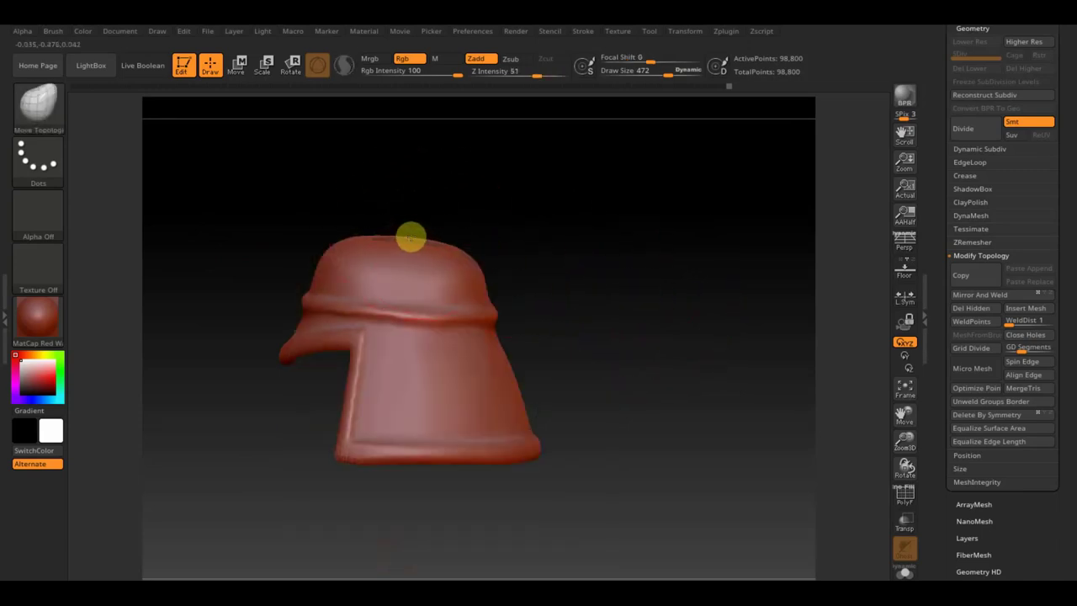
right_drag(410, 237, 435, 233)
mouse_move(502, 240)
mouse_down()
mouse_move(577, 240)
mouse_move(577, 255)
mouse_up()
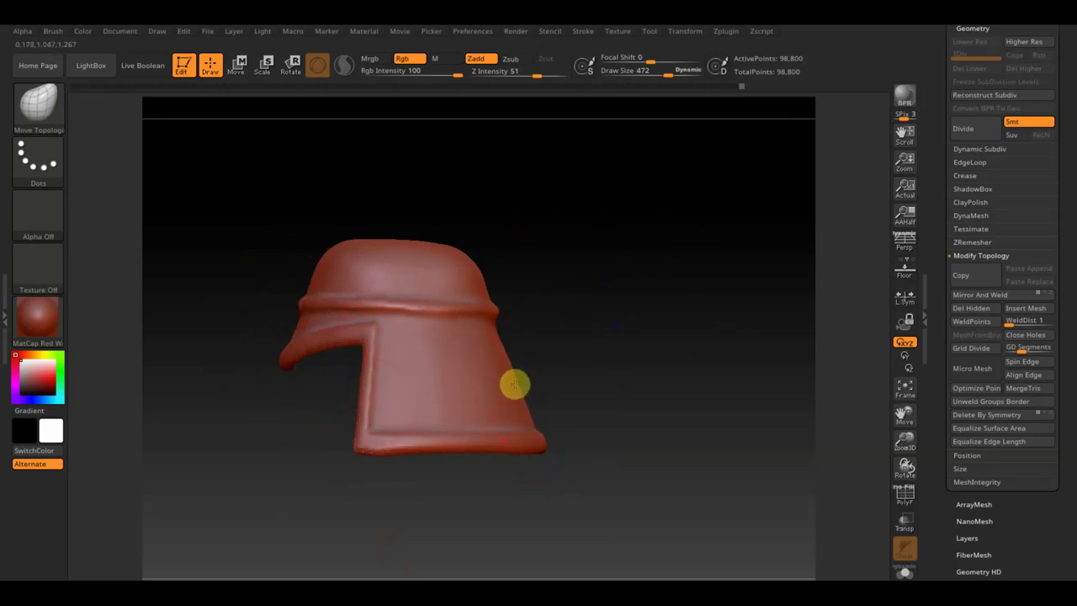
mouse_move(646, 401)
mouse_down()
mouse_move(712, 394)
mouse_move(691, 399)
mouse_up()
mouse_move(745, 361)
alt+mouse_down()
mouse_move(690, 353)
mouse_move(636, 358)
mouse_move(638, 378)
mouse_move(550, 379)
mouse_move(611, 368)
mouse_move(668, 376)
alt+mouse_up()
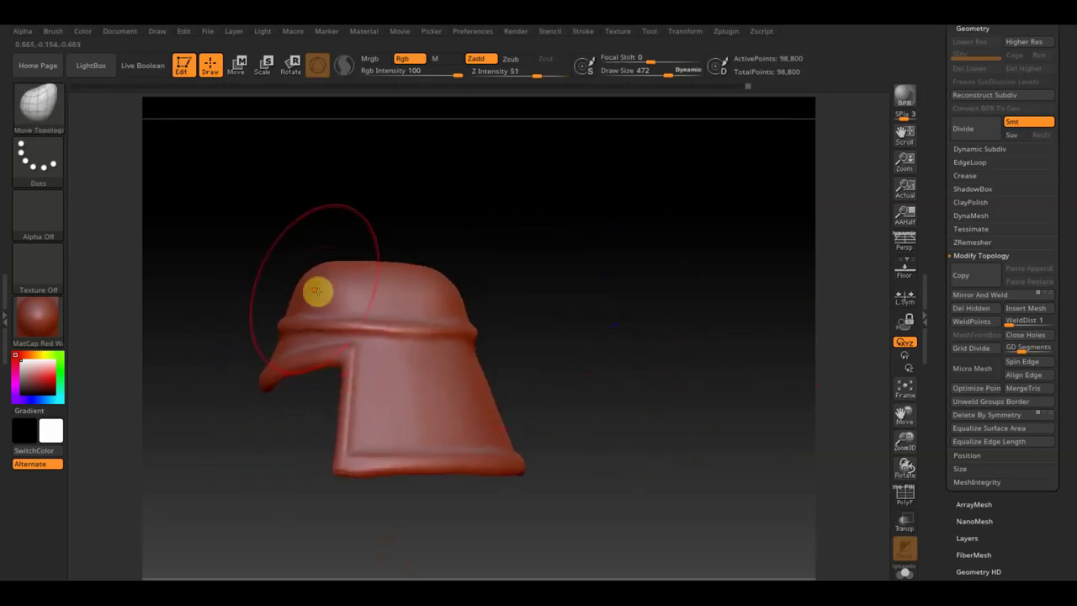
mouse_move(485, 248)
mouse_down()
mouse_move(548, 382)
mouse_move(508, 436)
mouse_up()
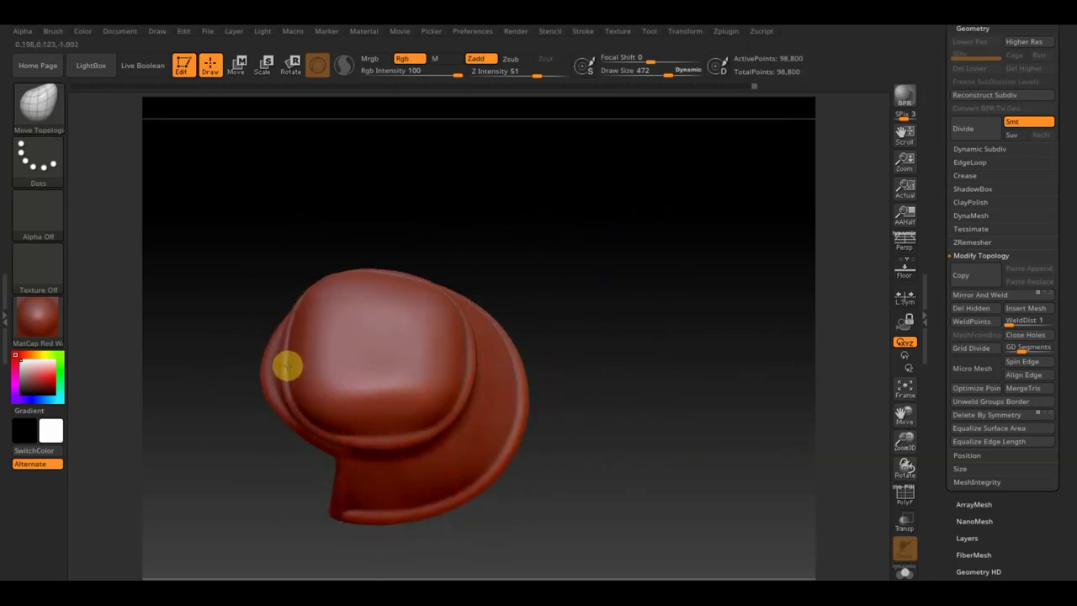
mouse_move(546, 322)
mouse_down()
mouse_move(649, 295)
mouse_move(659, 176)
mouse_move(648, 202)
mouse_up()
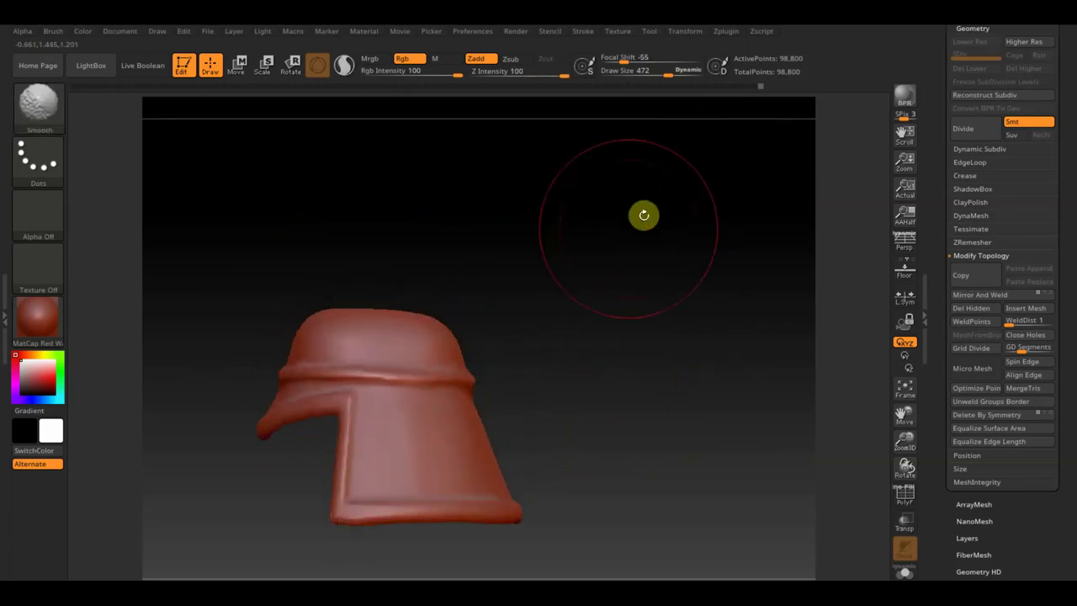
mouse_move(584, 316)
mouse_down()
mouse_move(646, 348)
mouse_move(659, 320)
mouse_up()
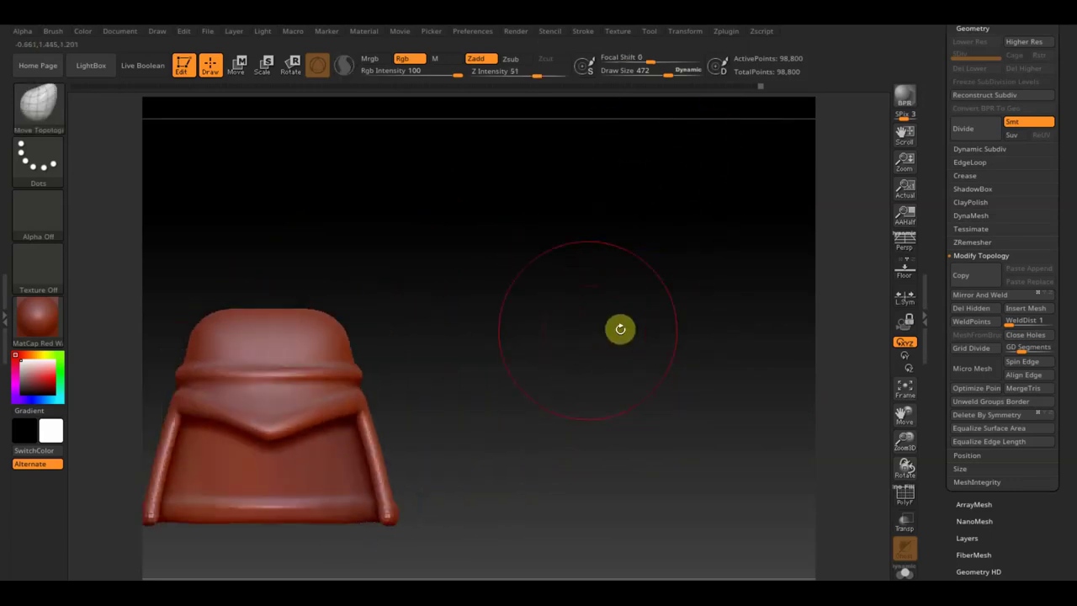
mouse_move(587, 328)
mouse_down()
mouse_move(581, 319)
mouse_move(666, 314)
mouse_move(562, 312)
mouse_move(692, 297)
mouse_move(726, 319)
mouse_up()
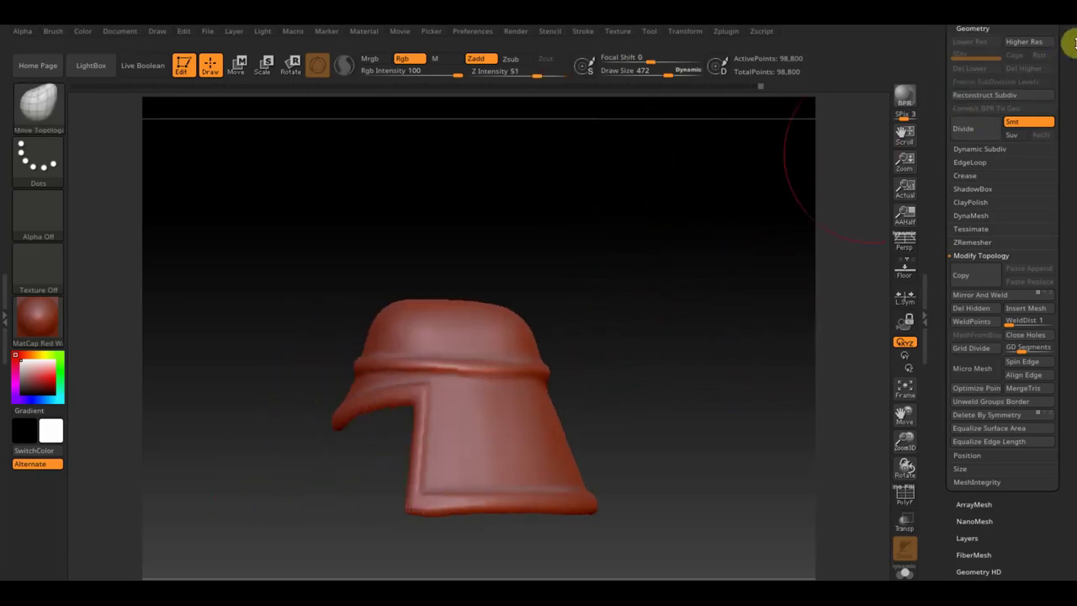
drag(1073, 48, 1067, 163)
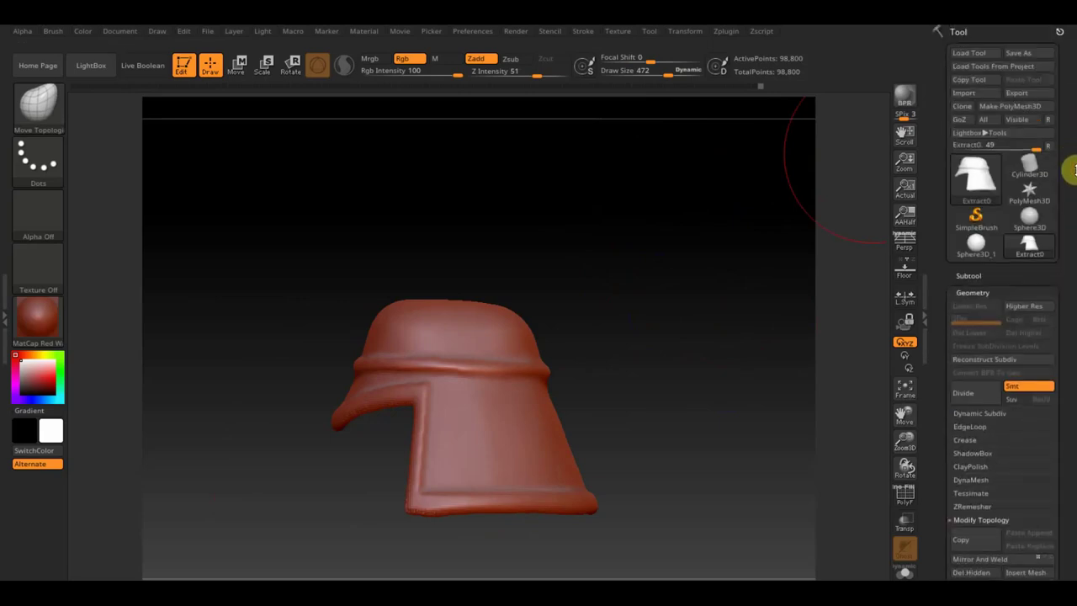
- Append a cube subtool, raise it and shrink it to a small block
click(967, 278)
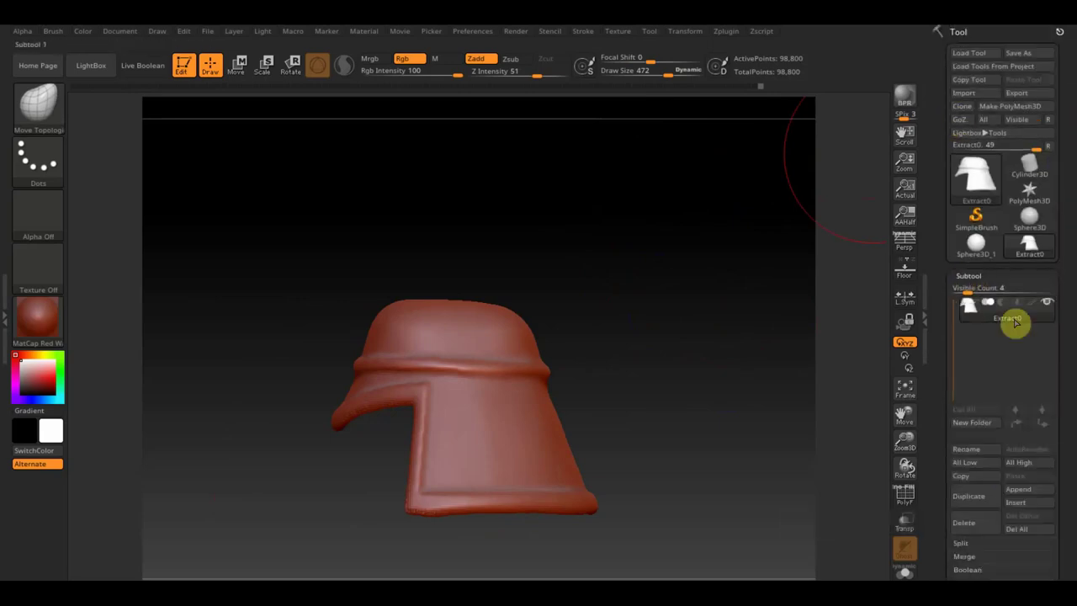
click(1018, 488)
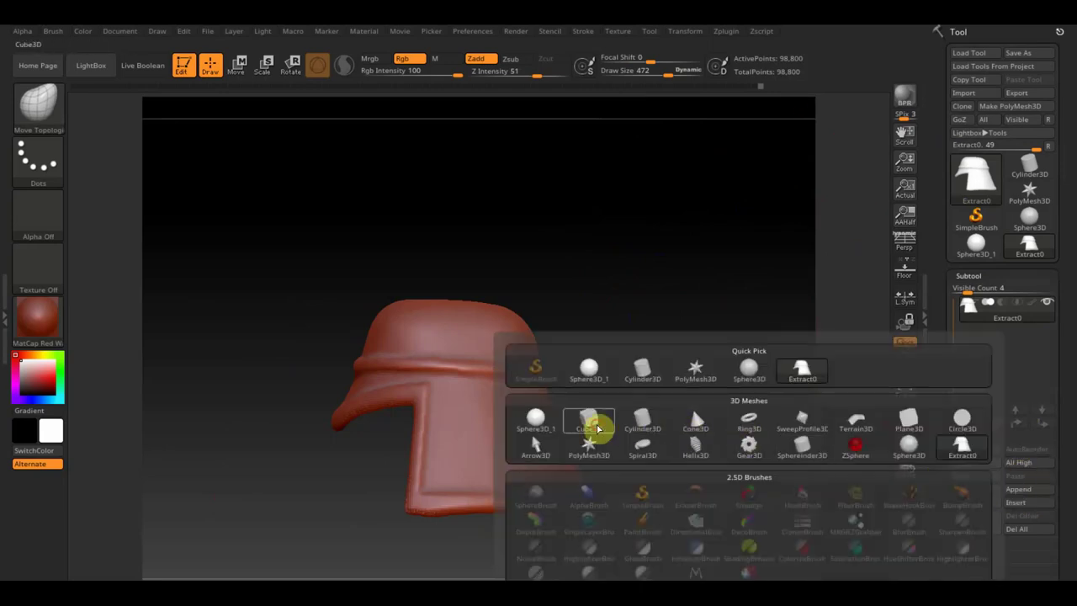
click(593, 425)
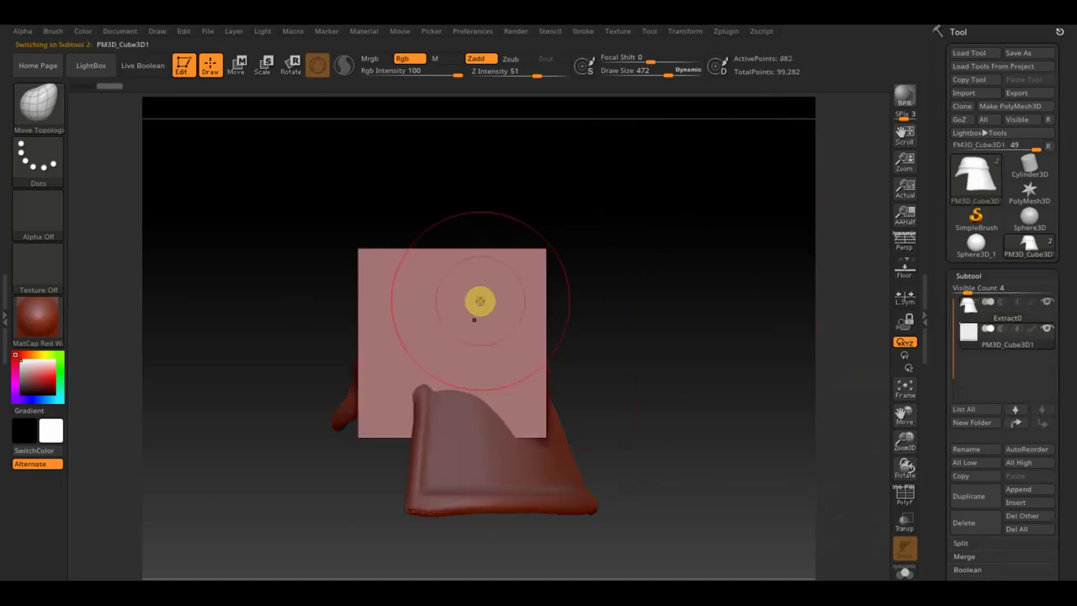
click(238, 66)
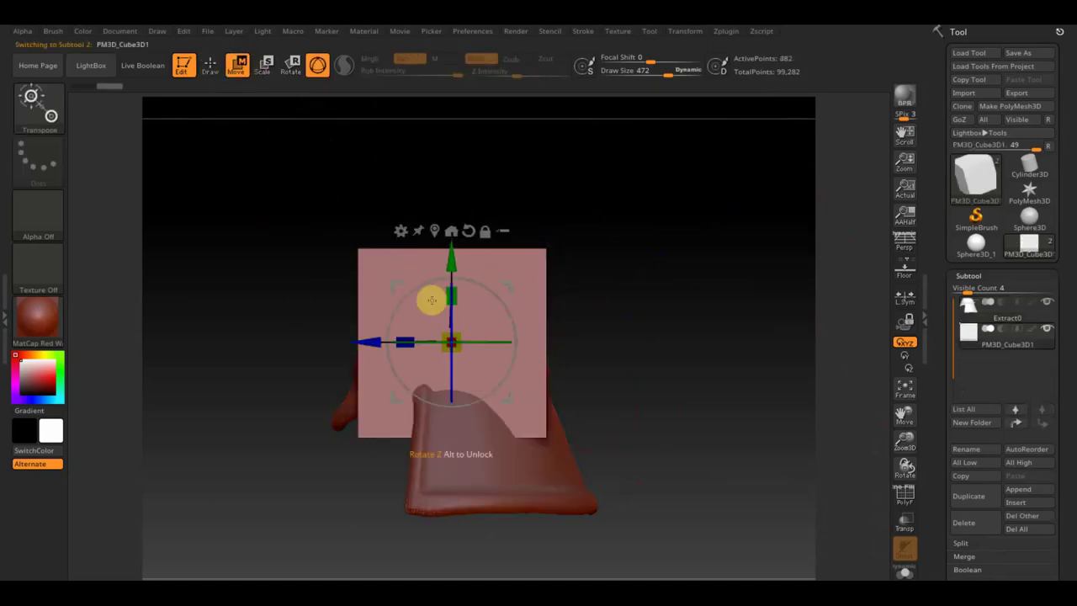
drag(446, 264, 457, 184)
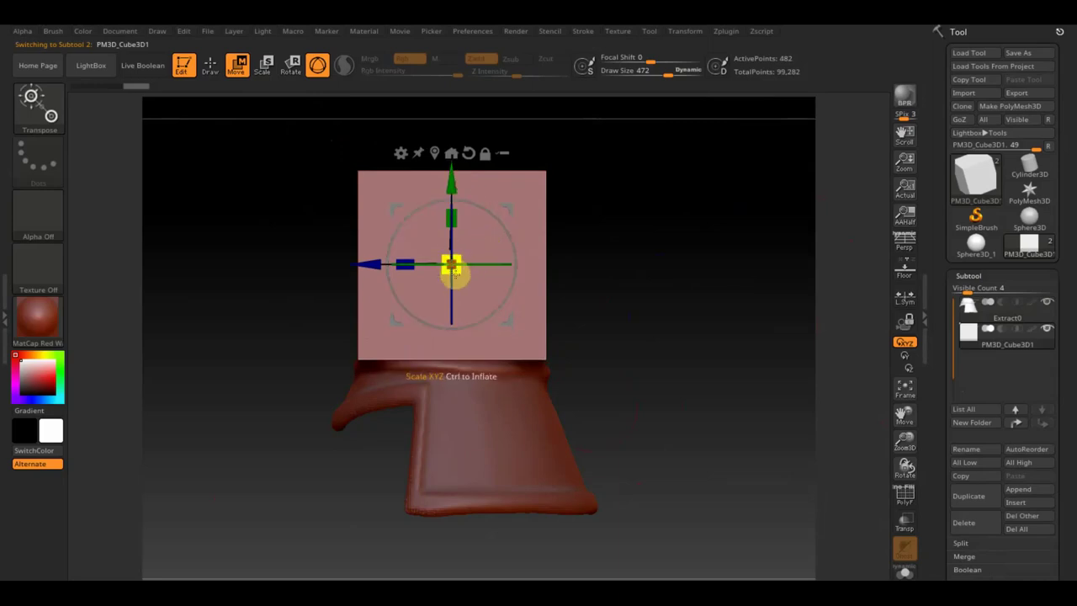
drag(451, 268, 372, 194)
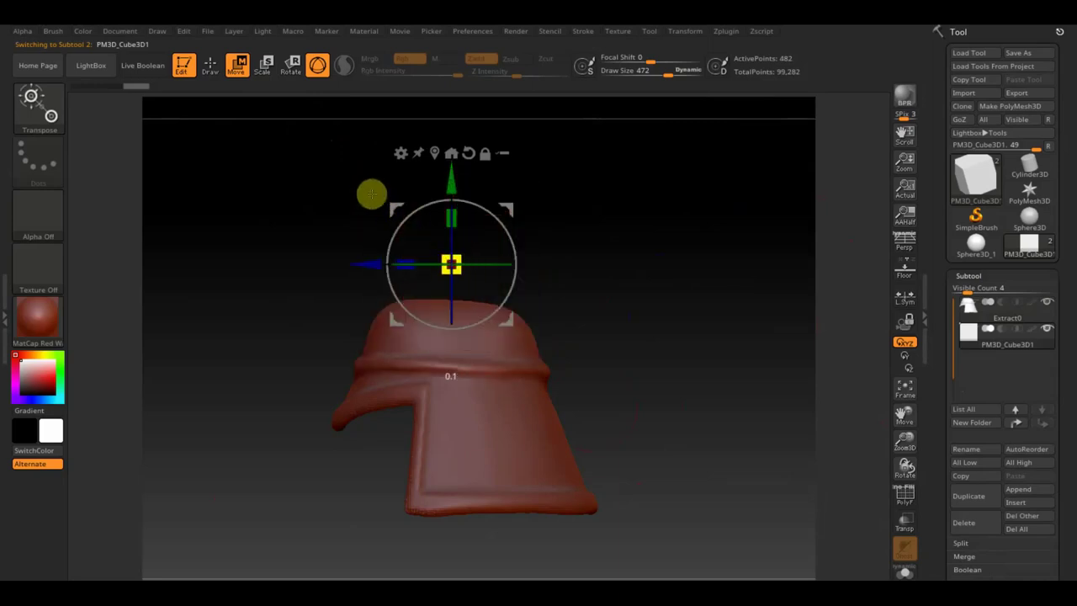
- Seat the block on the helmet crown, adjust its depth, and duplicate it backward
drag(445, 174, 448, 199)
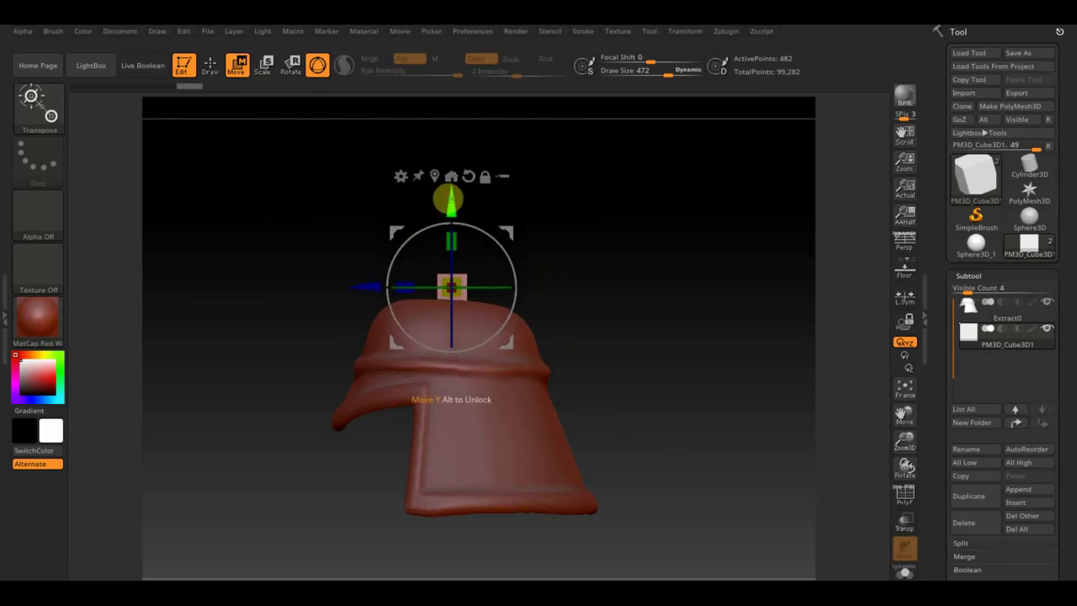
mouse_move(552, 204)
mouse_down()
mouse_move(702, 214)
mouse_move(693, 218)
mouse_up()
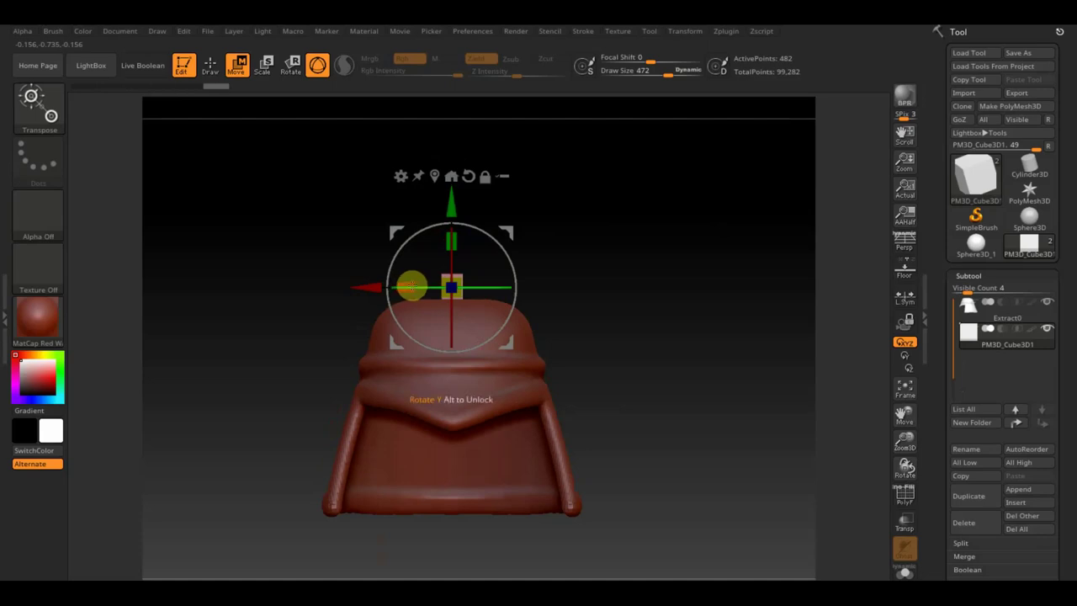
drag(452, 206, 451, 211)
drag(540, 217, 622, 228)
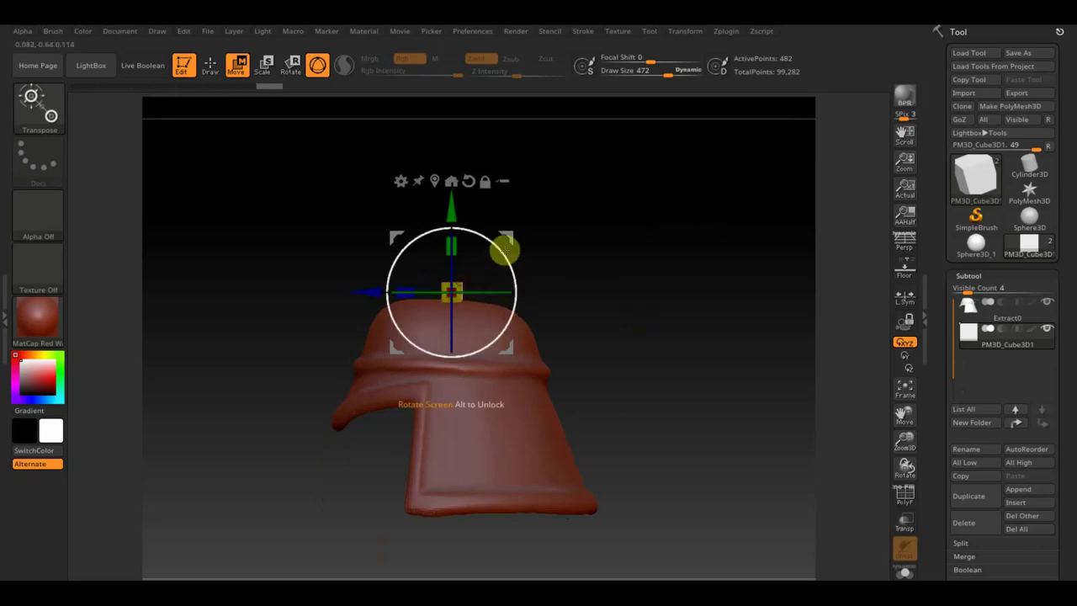
drag(373, 291, 343, 296)
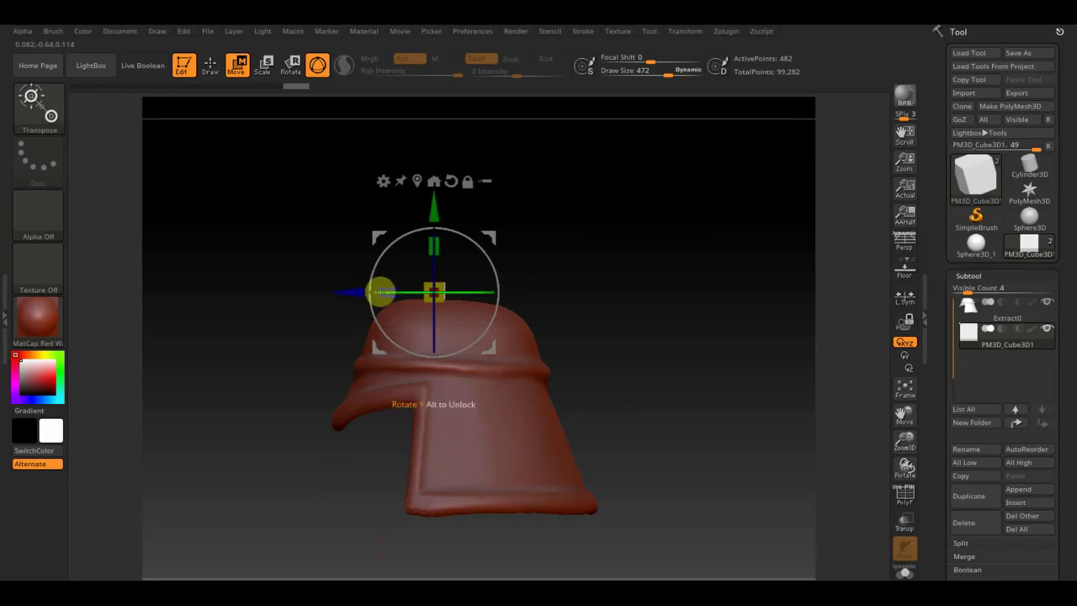
mouse_move(349, 291)
mouse_down()
mouse_move(386, 293)
mouse_move(349, 299)
mouse_up()
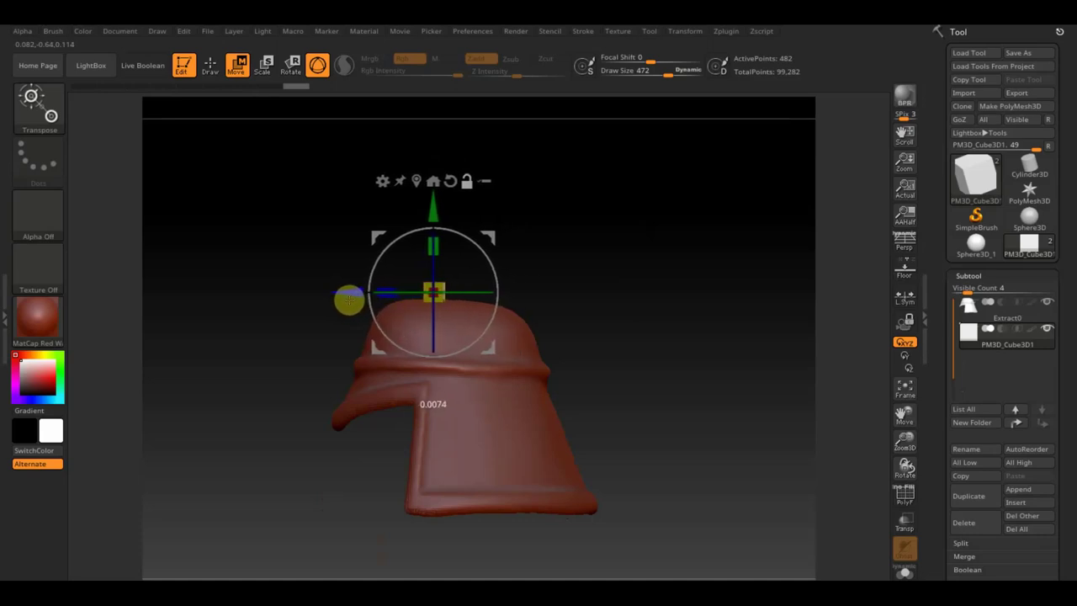
key(ctrl)
key(ctrl)
mouse_move(349, 290)
ctrl+mouse_down()
mouse_move(399, 303)
mouse_move(390, 308)
ctrl+mouse_up()
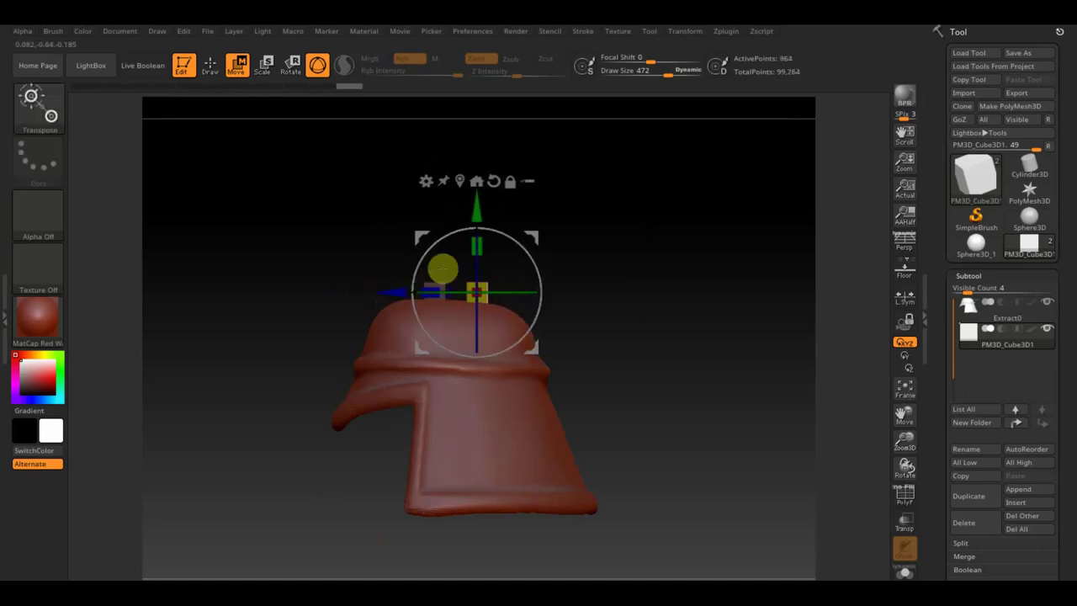
- Duplicate the block a third time, tilting and lowering it to follow the crown's curve
drag(511, 242, 507, 238)
drag(501, 234, 499, 221)
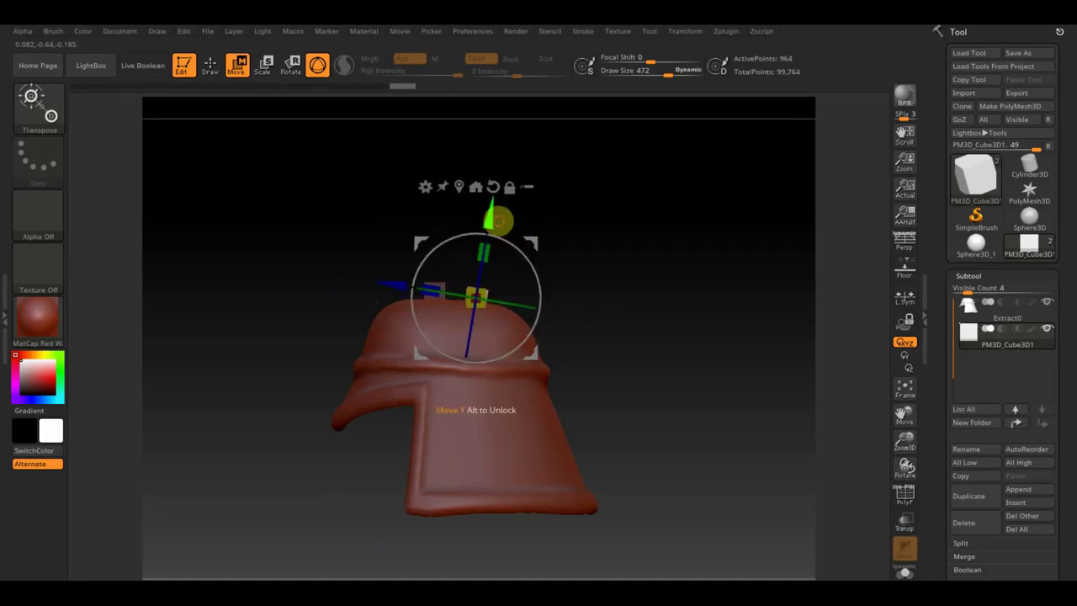
alt+drag(608, 257, 704, 398)
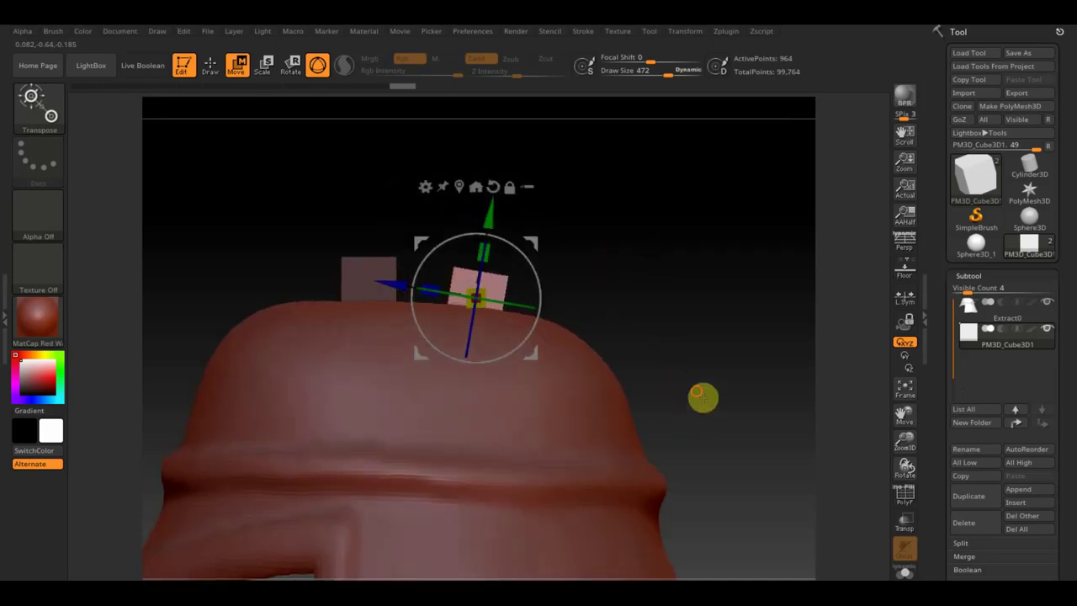
mouse_move(546, 325)
alt+mouse_down()
mouse_move(626, 390)
mouse_move(586, 418)
mouse_move(642, 368)
mouse_move(630, 350)
alt+mouse_up()
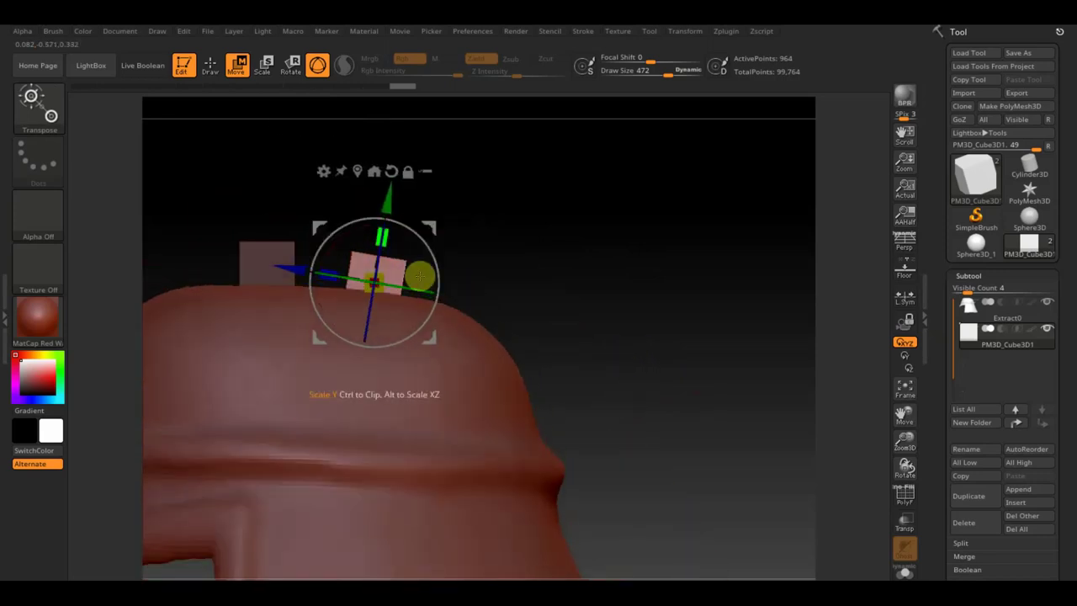
ctrl+drag(286, 267, 399, 325)
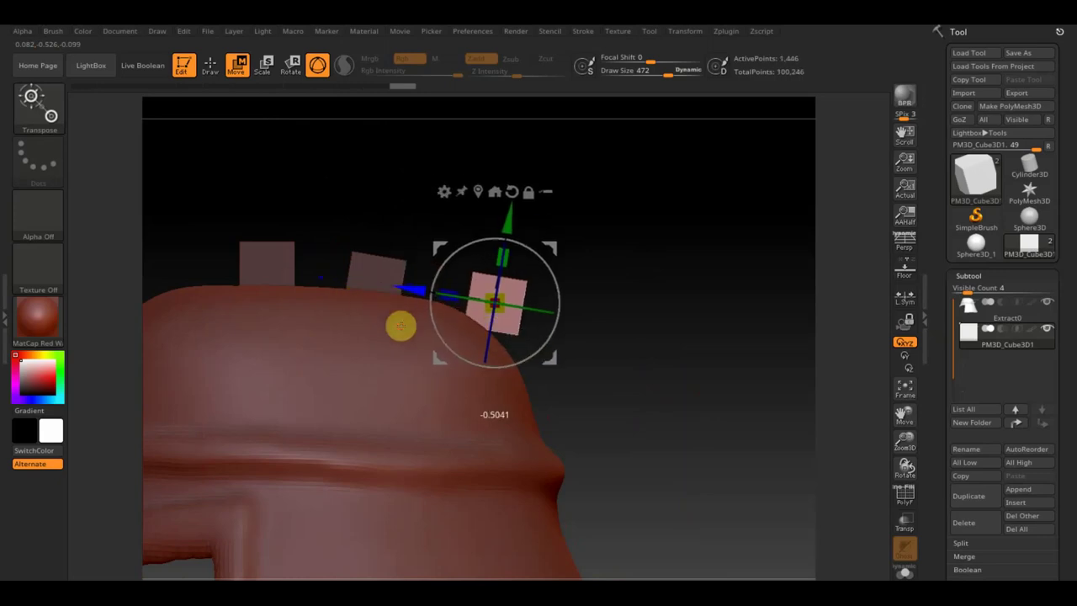
drag(549, 267, 564, 271)
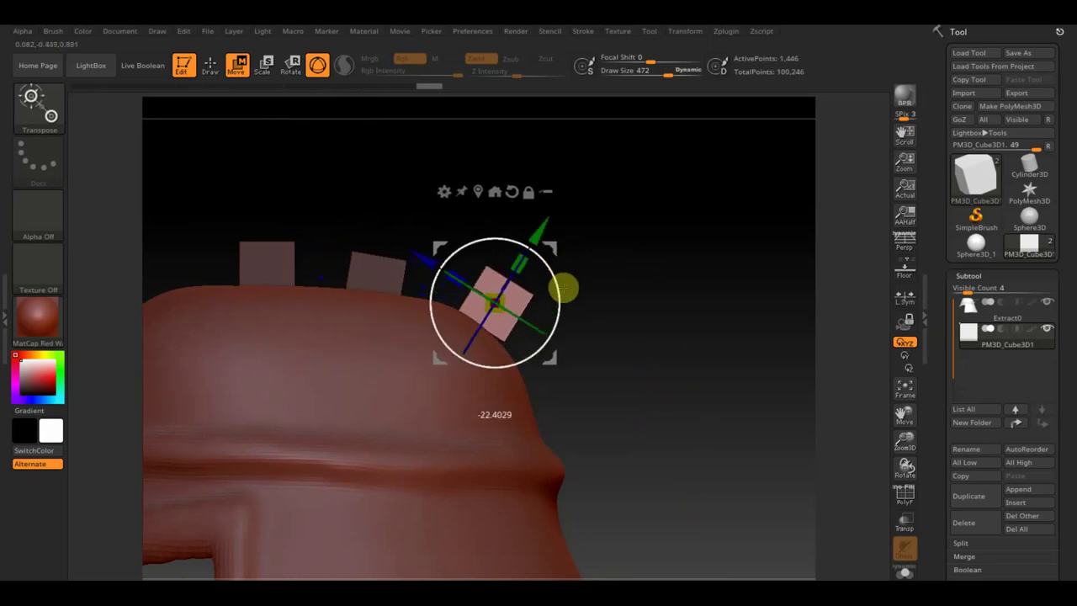
drag(544, 229, 535, 254)
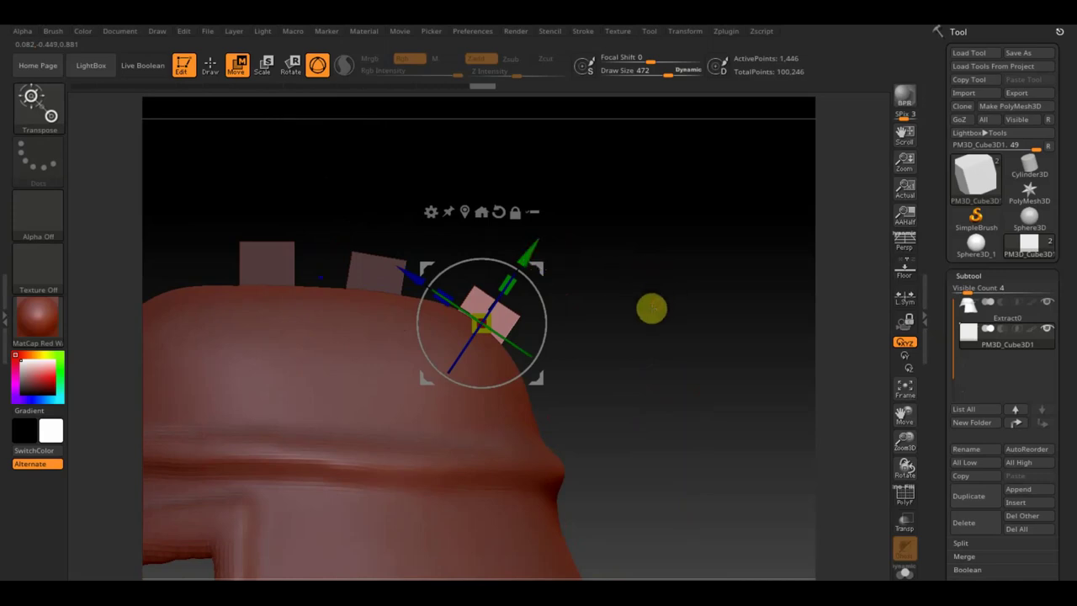
mouse_move(648, 395)
mouse_down()
mouse_move(645, 341)
mouse_move(619, 270)
mouse_up()
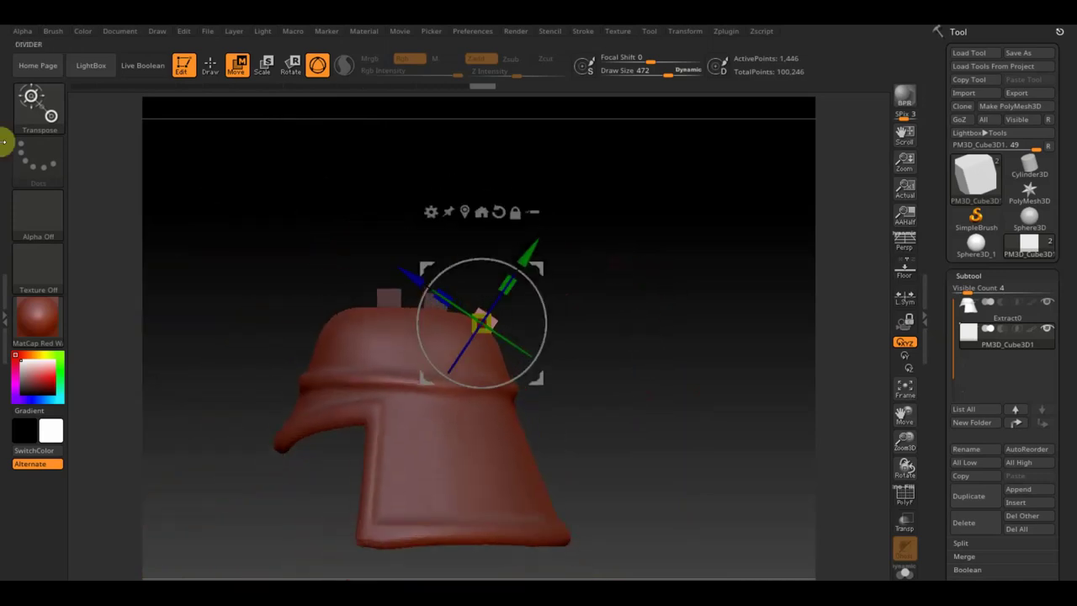
click(210, 65)
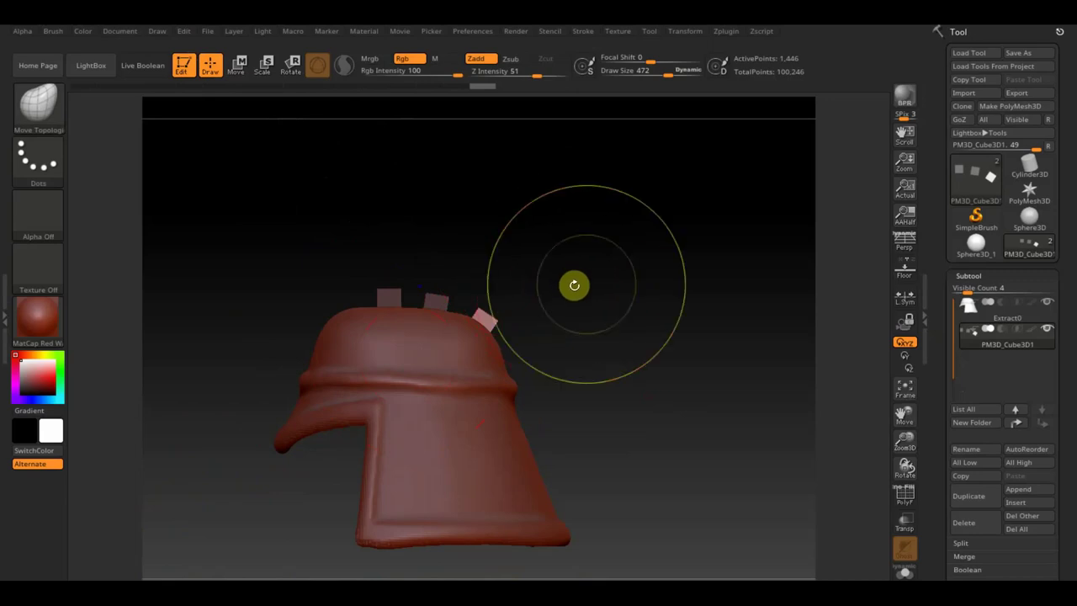
- Subdivide the crown-blocks subtool with Ctrl+D and check Tool > Geometry
key(ctrl)
key(ctrl)
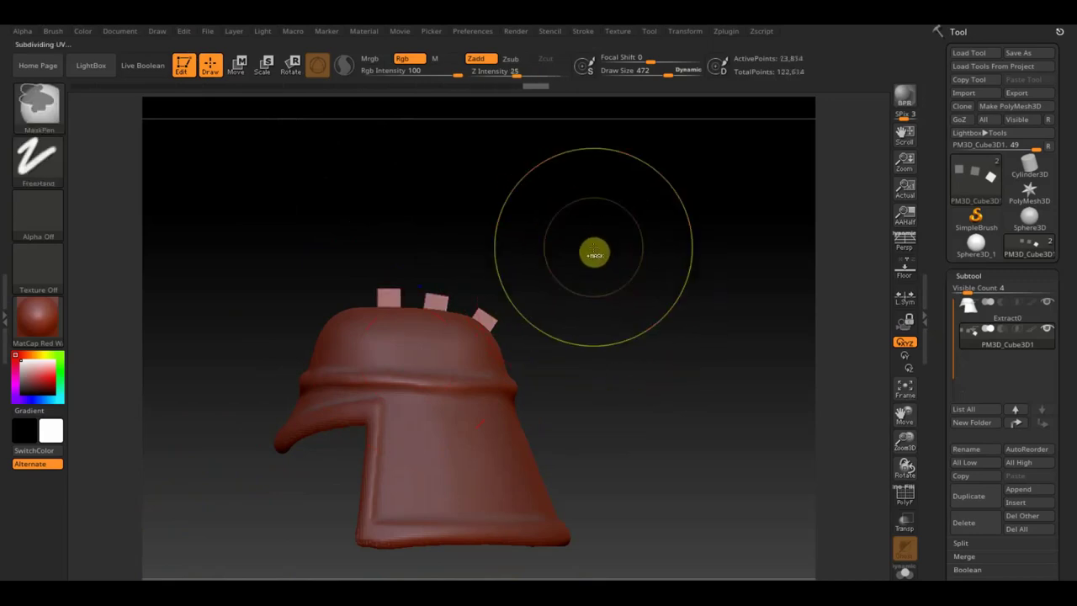
key(ctrl+d)
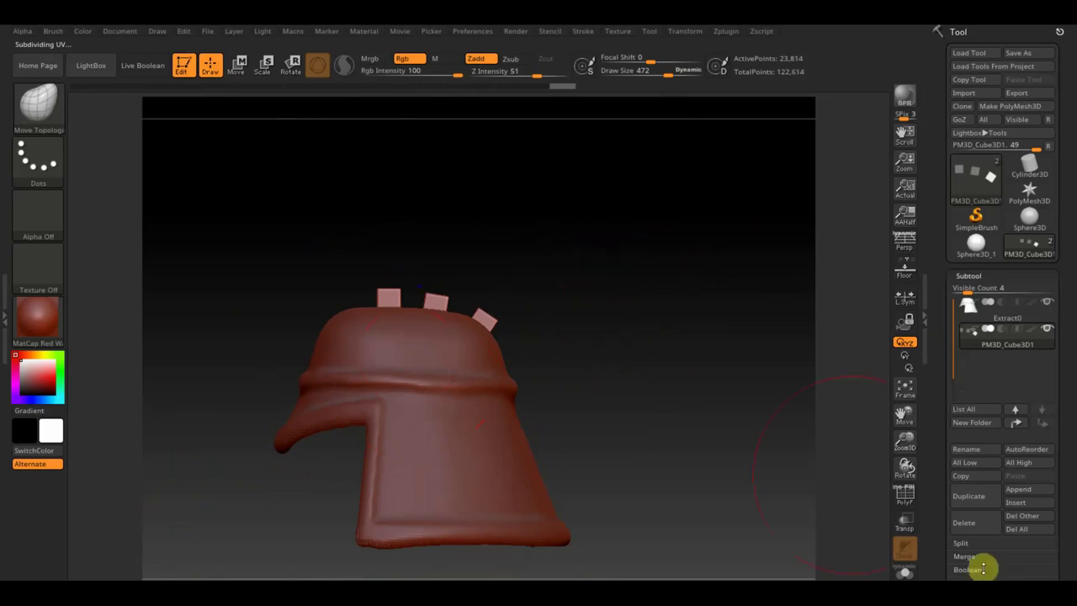
drag(1070, 559, 1067, 465)
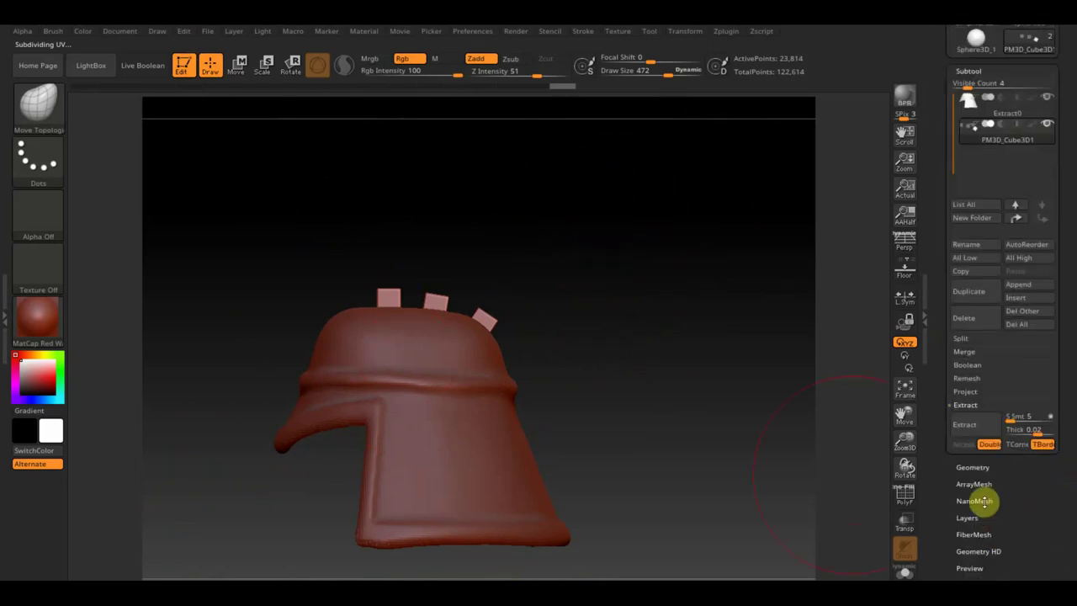
click(973, 469)
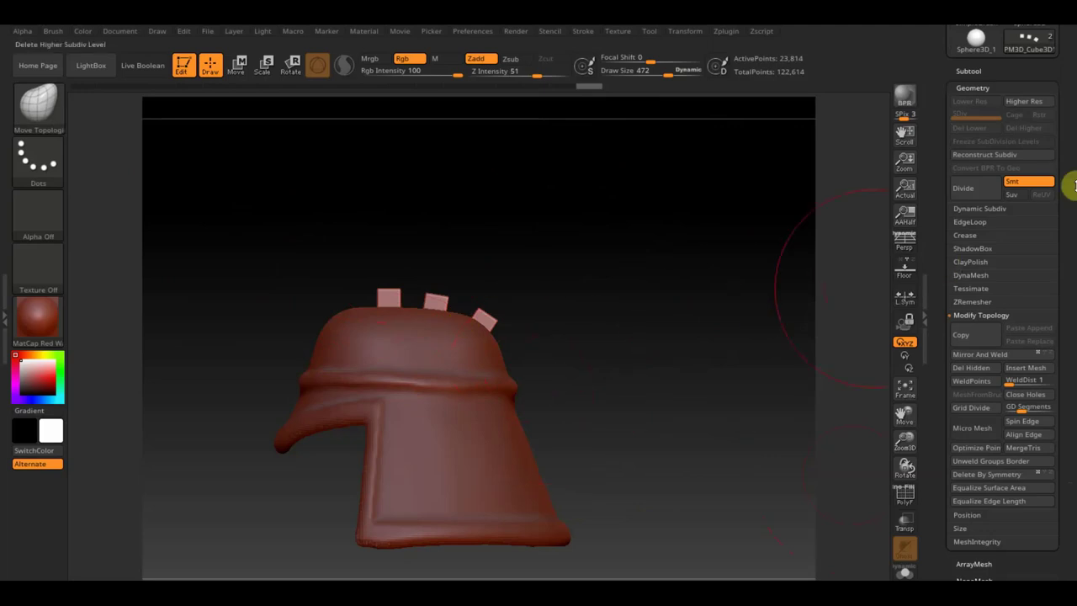
- Return to the Subtool list and open the mesh list for appending a subtool
click(967, 71)
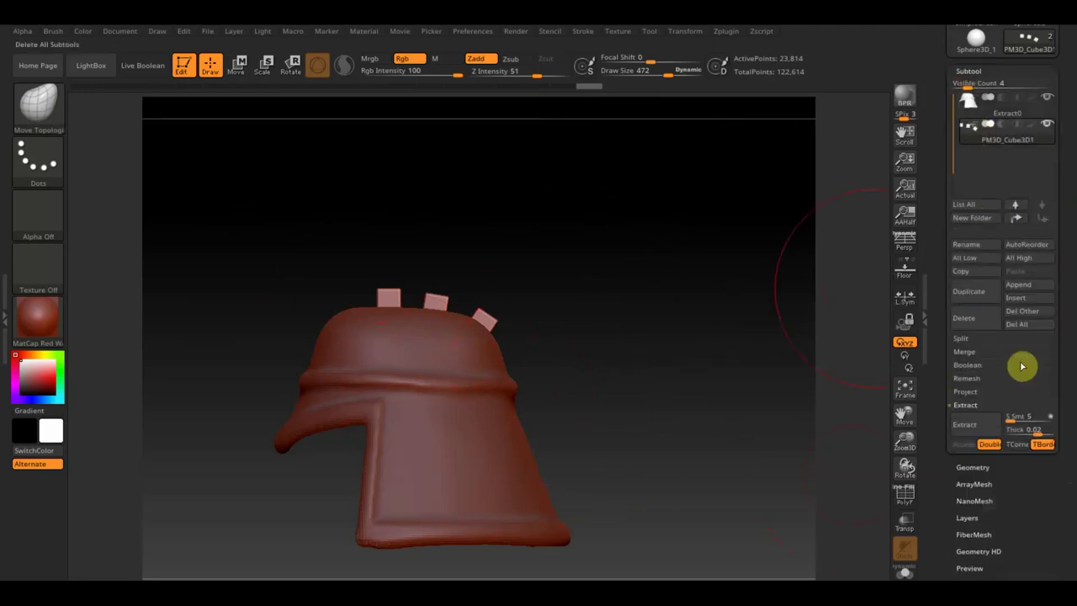
click(1020, 286)
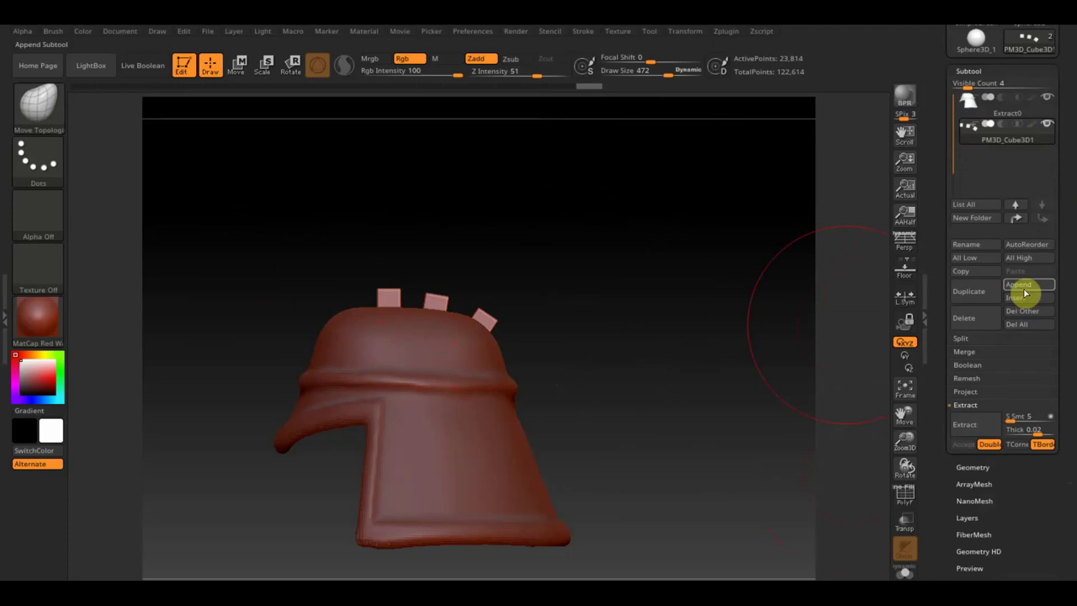
click(1035, 286)
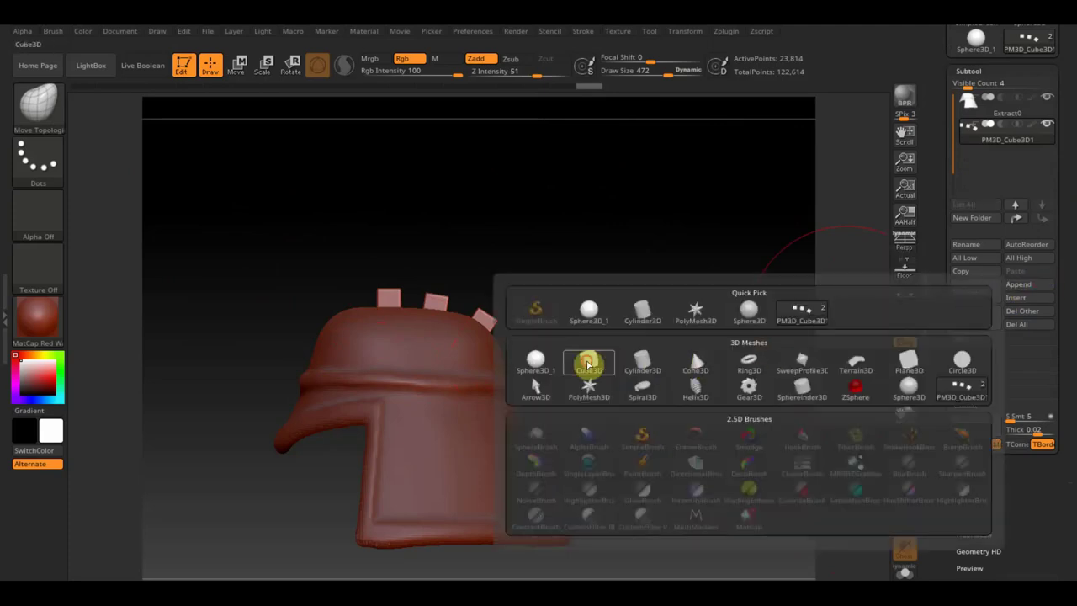
- Append a new cube subtool and flatten it into a thin plank with the Gizmo
click(589, 362)
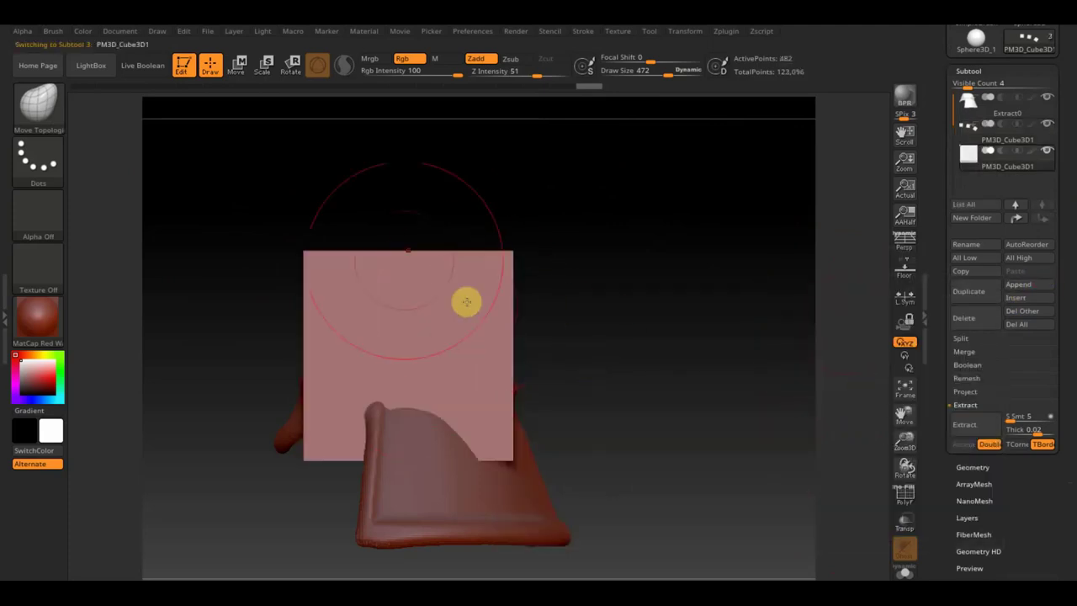
click(238, 65)
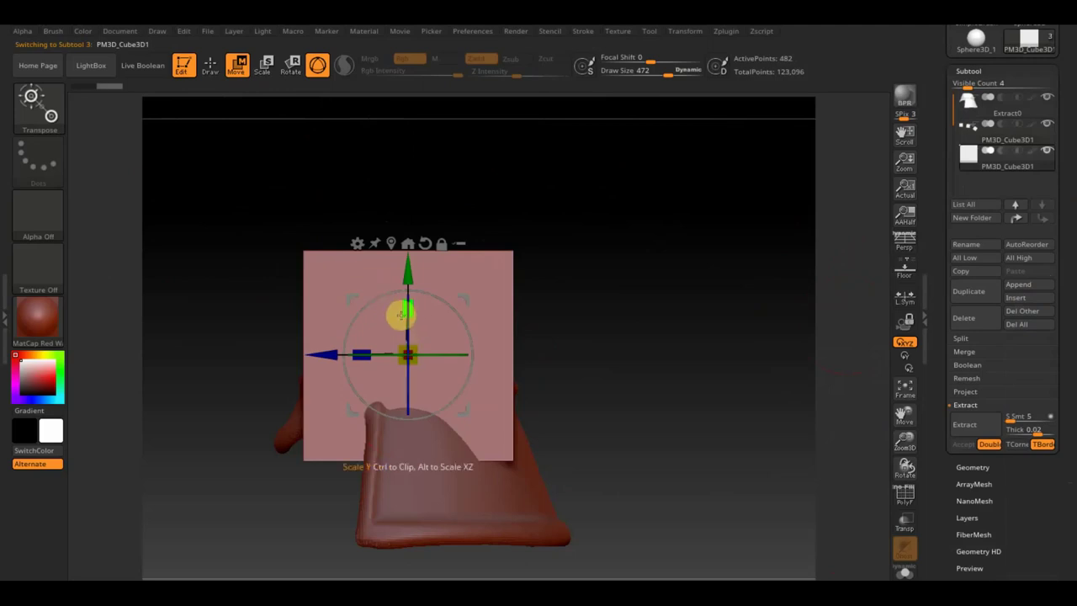
drag(410, 312, 411, 410)
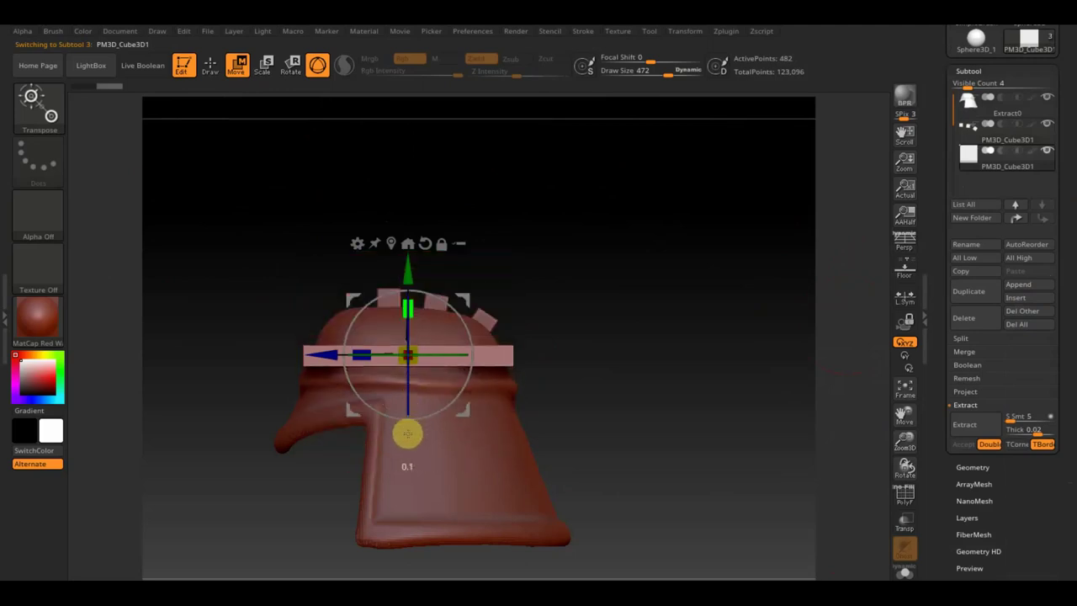
mouse_move(408, 308)
mouse_down()
mouse_move(405, 371)
mouse_move(405, 356)
mouse_up()
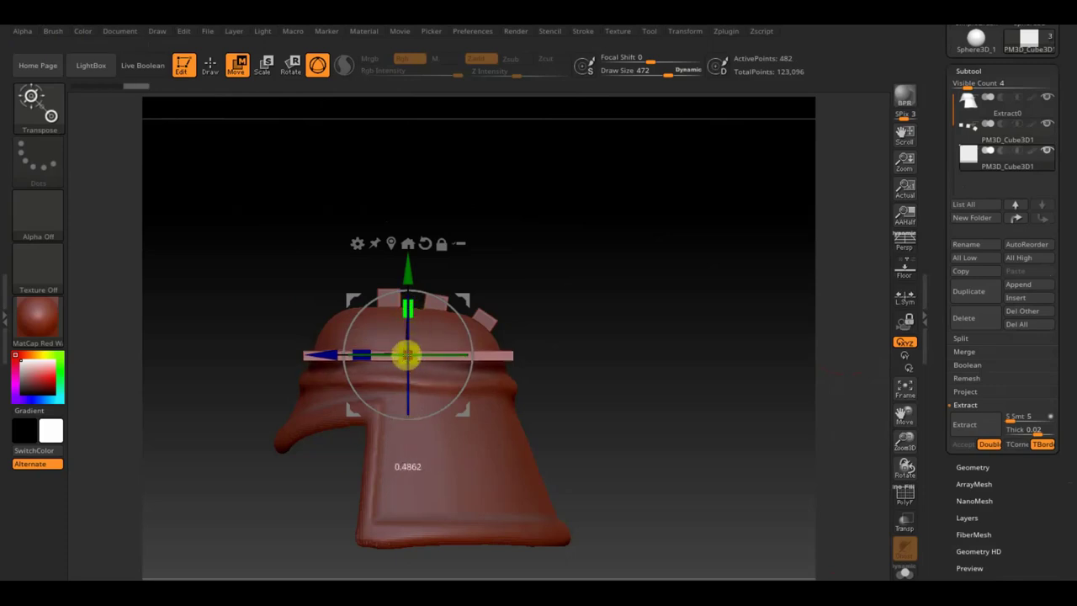
- Angle the plank diagonally and move it up over the helmet's crown beside the support blocks
mouse_move(447, 306)
mouse_down()
mouse_move(476, 347)
mouse_move(477, 336)
mouse_up()
mouse_move(457, 291)
mouse_down()
mouse_move(493, 252)
mouse_move(539, 233)
mouse_move(658, 291)
mouse_move(678, 286)
mouse_move(649, 305)
mouse_up()
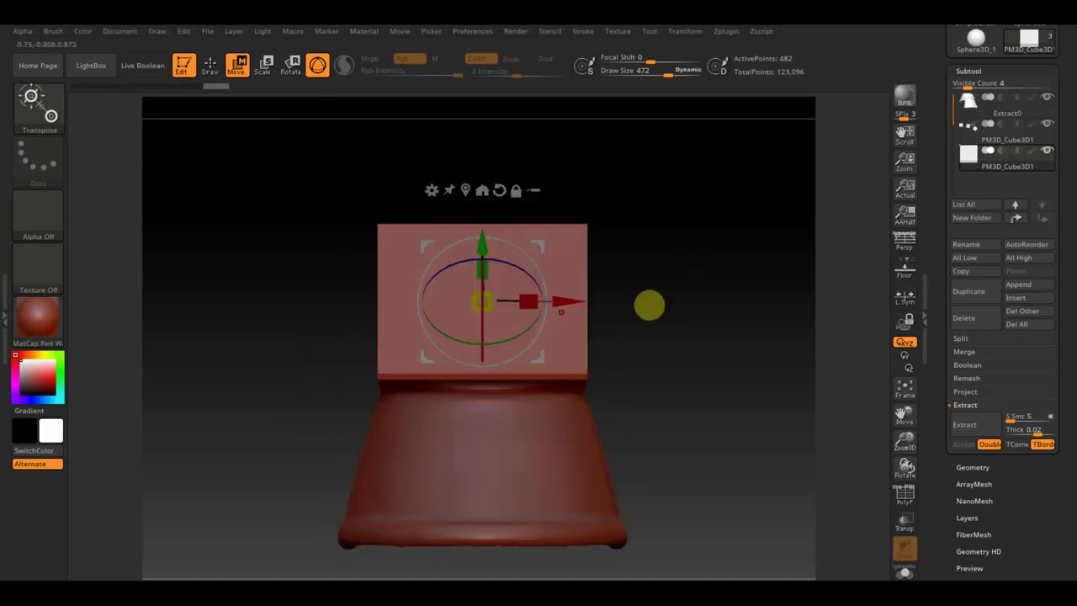
mouse_move(546, 298)
mouse_down()
mouse_move(514, 305)
mouse_move(532, 309)
mouse_move(541, 300)
mouse_move(444, 313)
mouse_up()
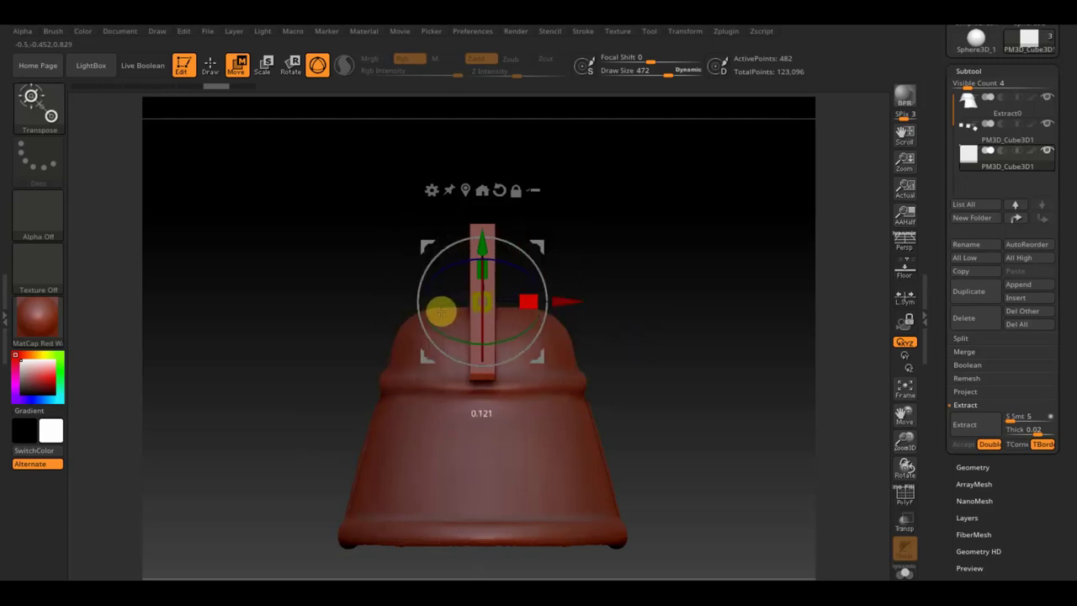
drag(635, 351, 711, 362)
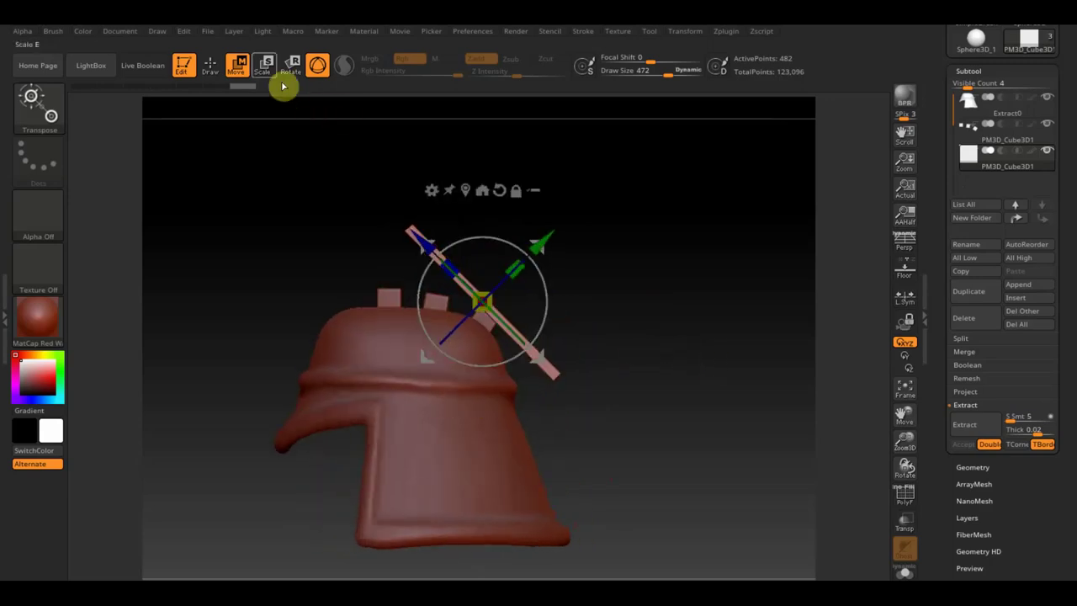
click(209, 65)
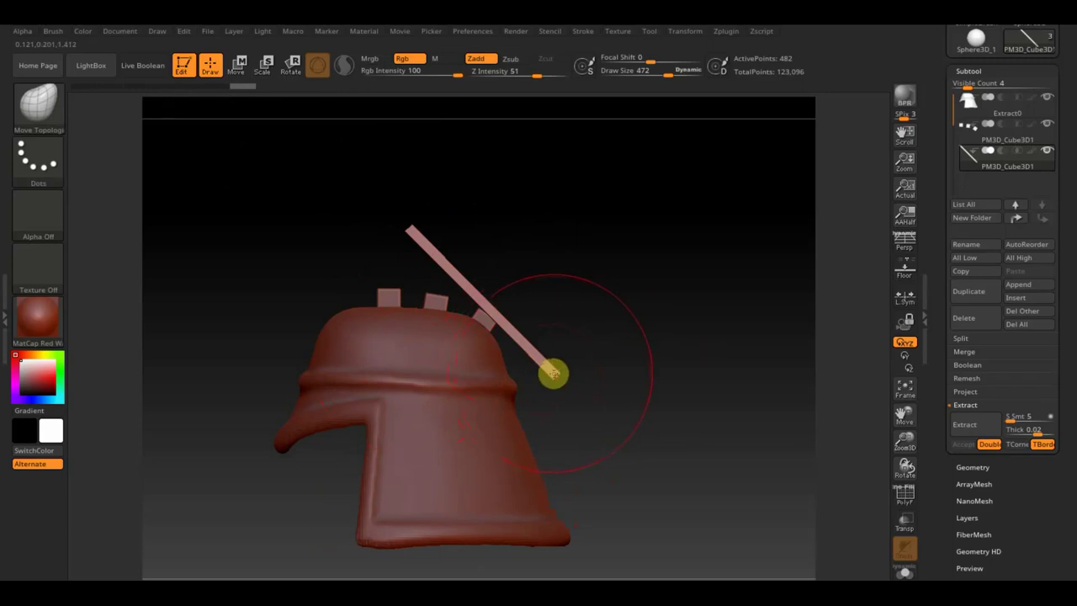
- With Move Topological at brush size 251, pull the plank's rear end down the helmet back
drag(544, 376, 535, 385)
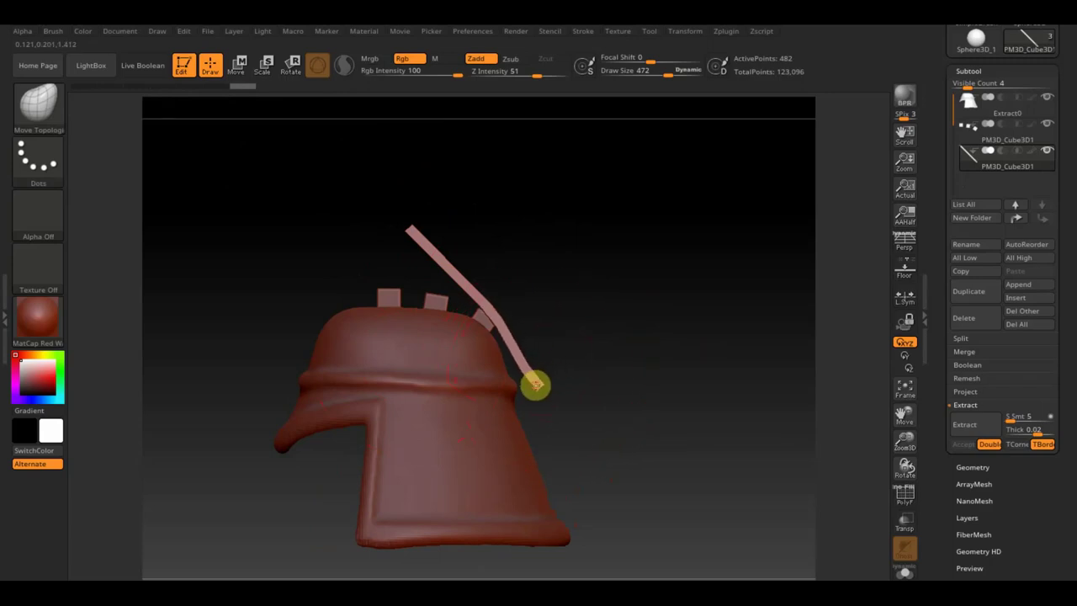
drag(664, 71, 652, 70)
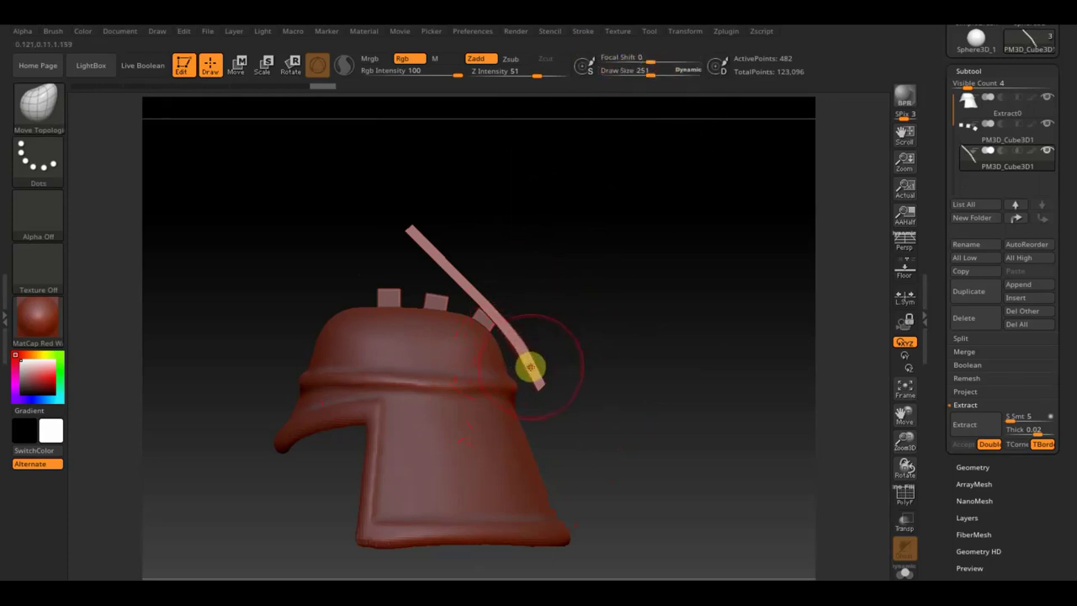
drag(530, 367, 542, 385)
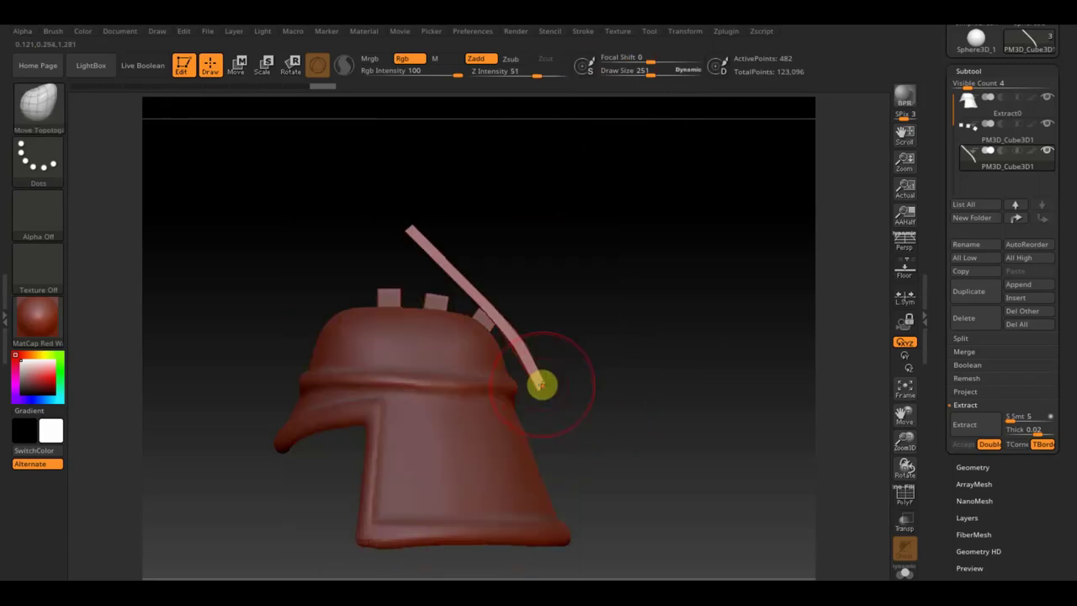
drag(542, 416, 553, 478)
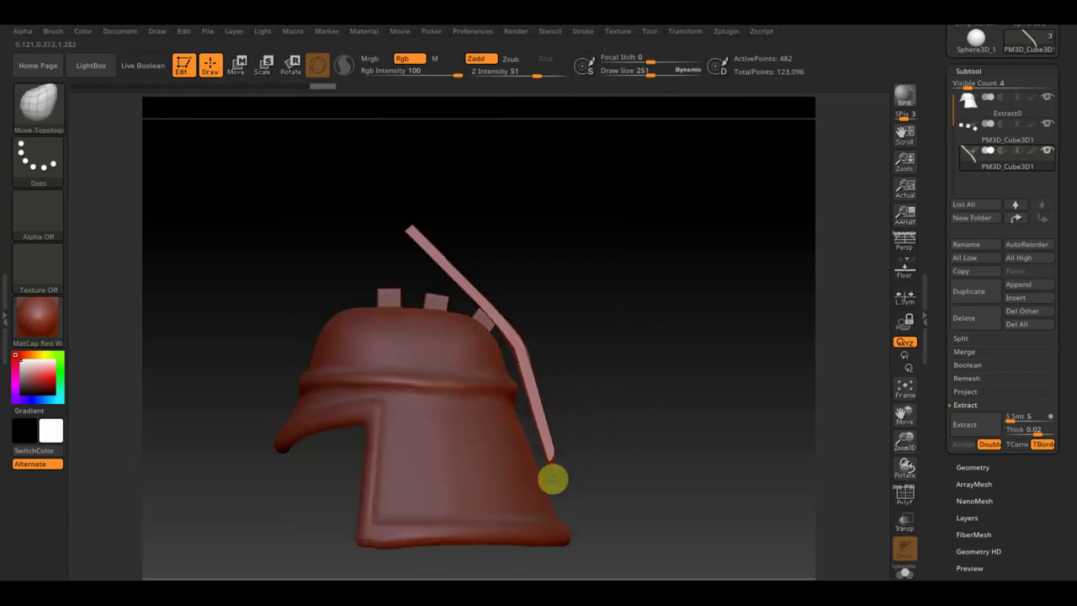
- Reshape the plank's bend near the crown, checking it from side and three-quarter angles
drag(681, 475, 617, 506)
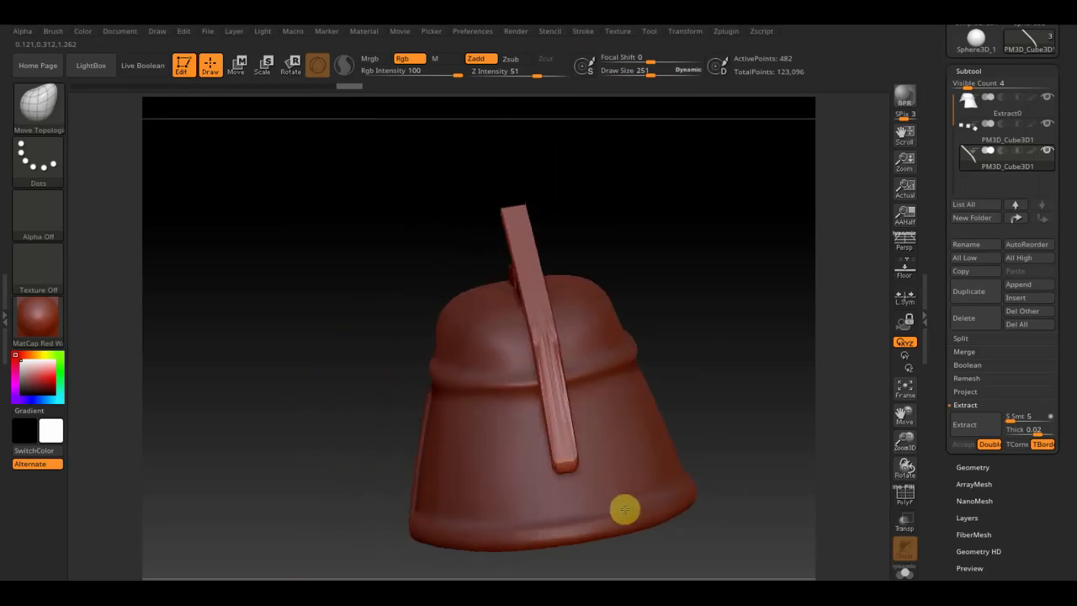
mouse_move(733, 426)
mouse_down()
mouse_move(782, 392)
mouse_move(803, 392)
mouse_up()
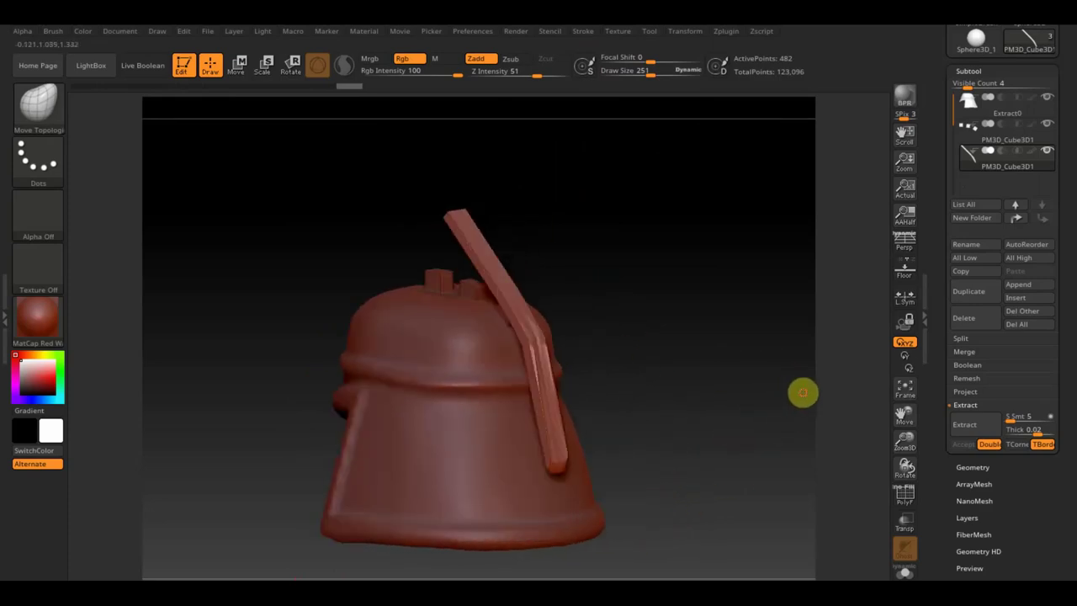
drag(719, 363, 748, 367)
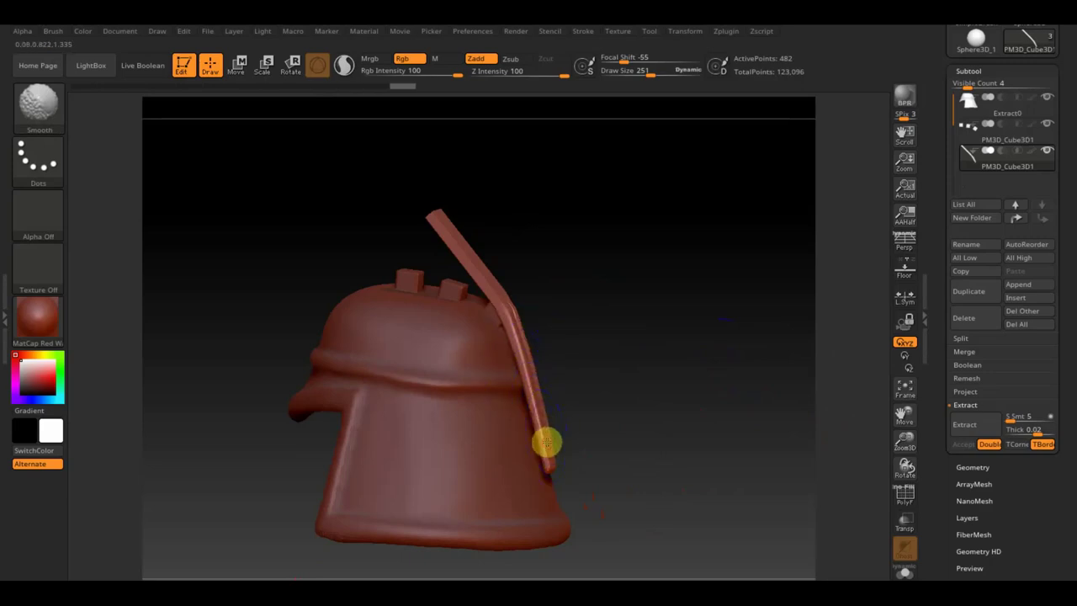
mouse_move(632, 438)
mouse_down()
mouse_move(587, 445)
mouse_move(644, 426)
mouse_move(580, 431)
mouse_move(524, 343)
mouse_move(519, 308)
mouse_move(521, 339)
mouse_up()
drag(606, 345, 678, 336)
drag(564, 329, 597, 337)
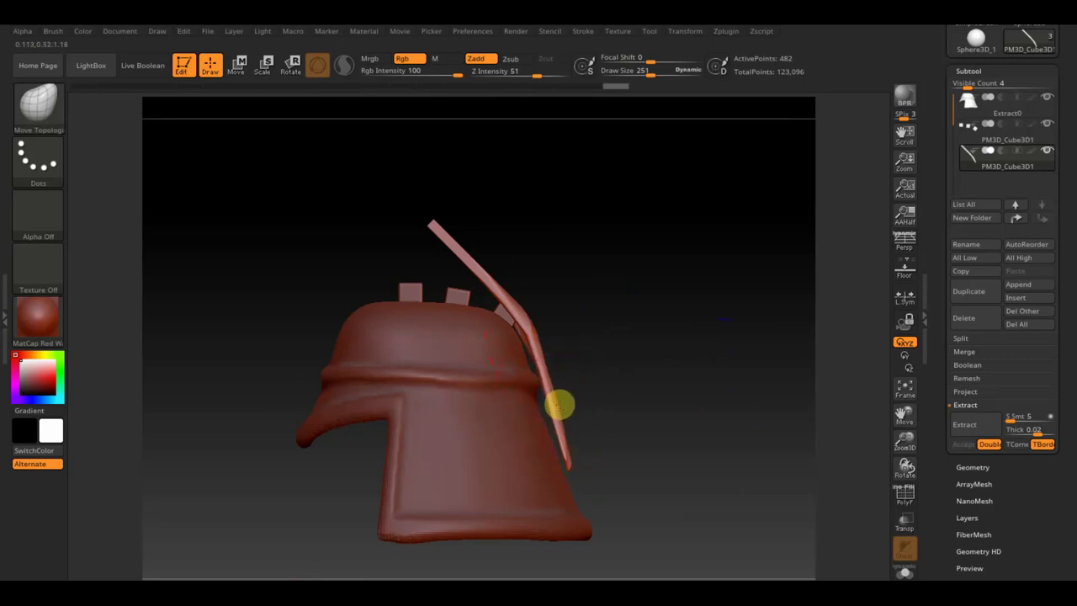
mouse_move(567, 409)
mouse_down()
mouse_move(572, 423)
mouse_move(558, 415)
mouse_up()
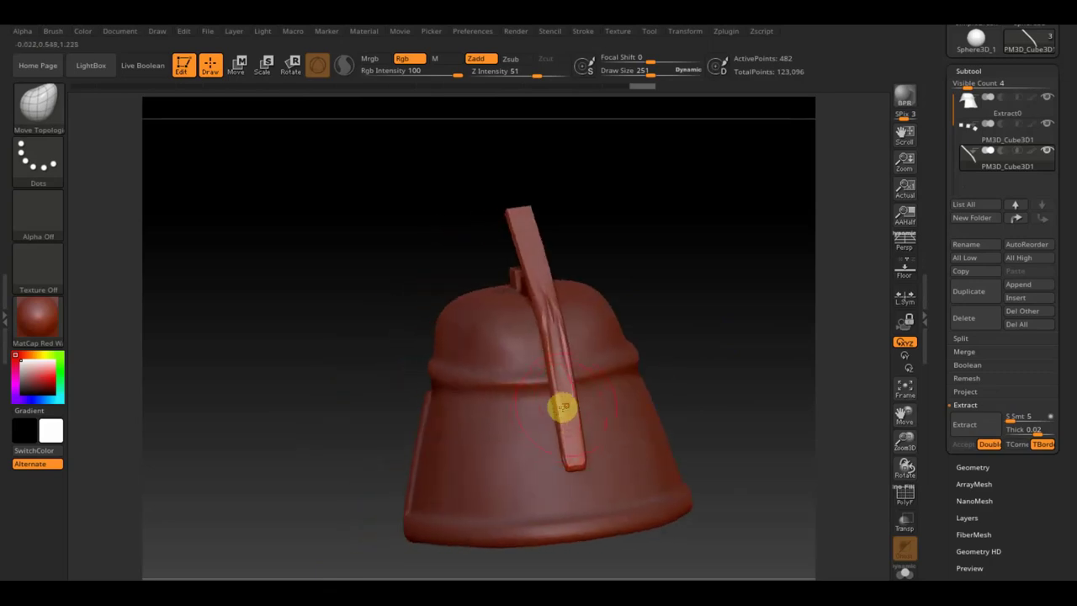
mouse_move(673, 355)
mouse_down()
mouse_move(733, 341)
mouse_move(678, 349)
mouse_up()
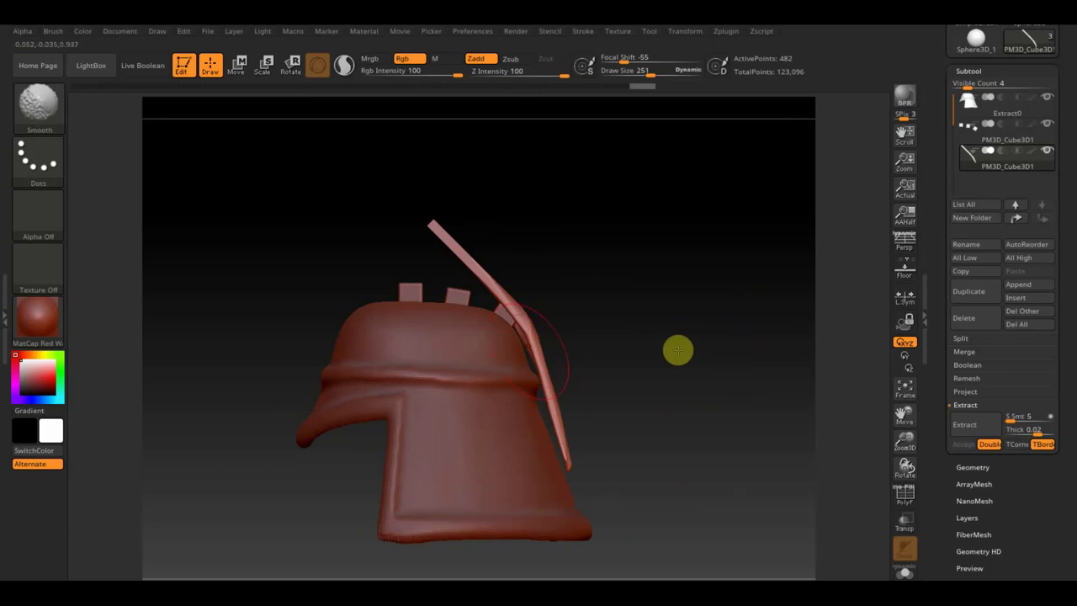
- Ctrl-drag a mask rectangle over the upper section of the plank from a side profile
key(ctrl)
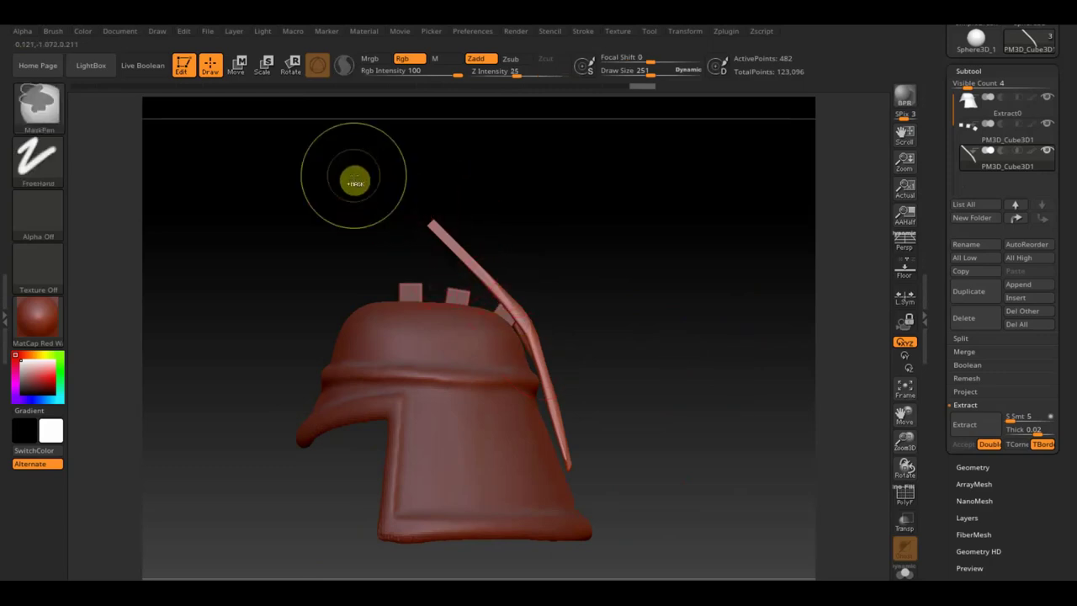
mouse_move(345, 168)
ctrl+mouse_down()
mouse_move(502, 279)
mouse_move(509, 299)
ctrl+mouse_up()
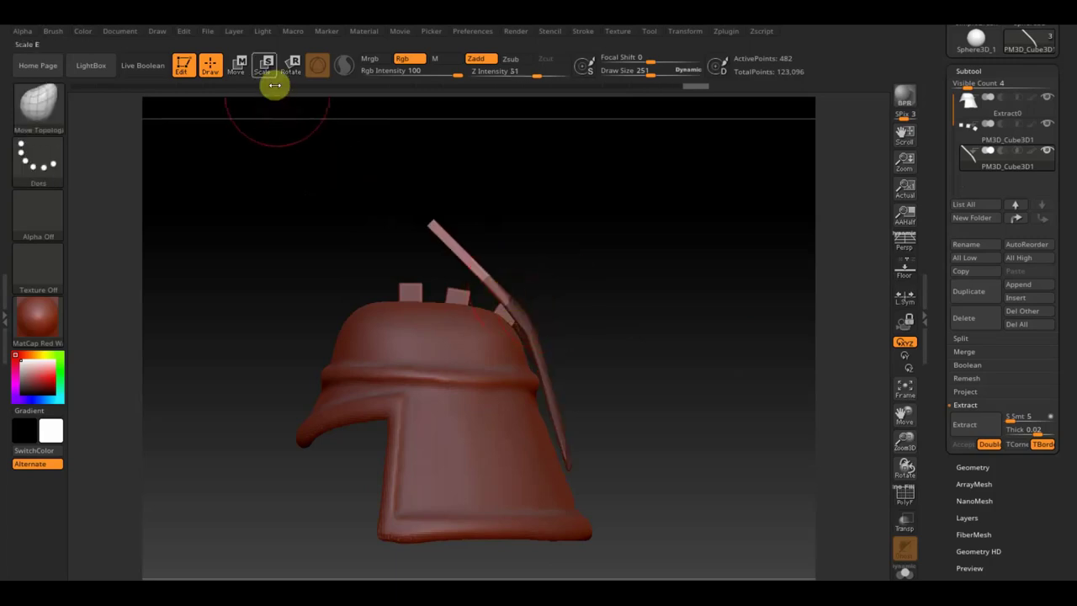
click(238, 65)
click(289, 66)
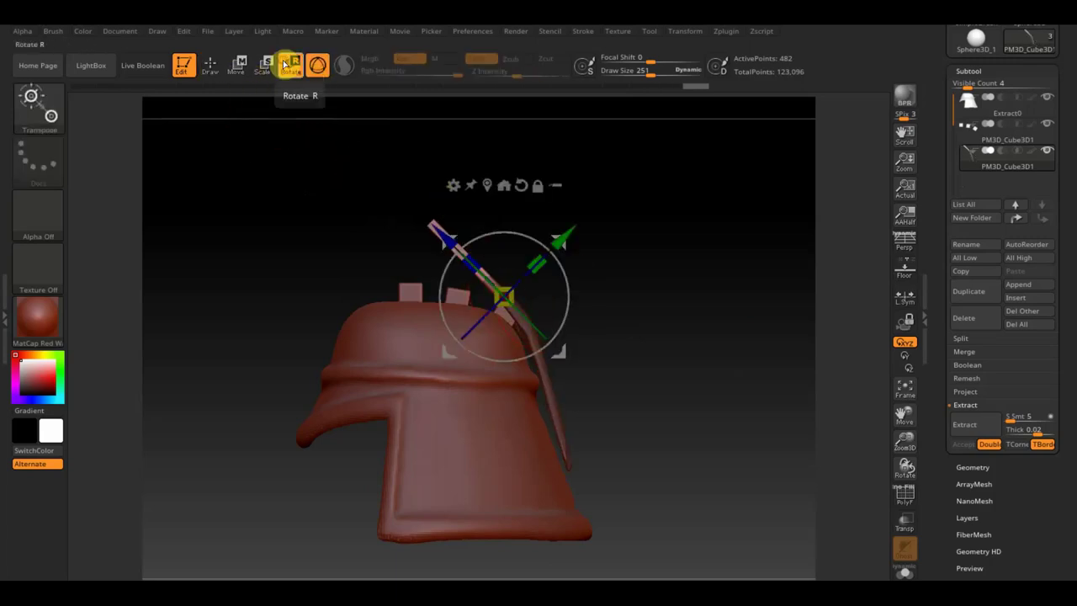
- Use Transpose Rotate and Move to lower the plank's front section onto the three support blocks
click(317, 64)
drag(485, 278, 345, 178)
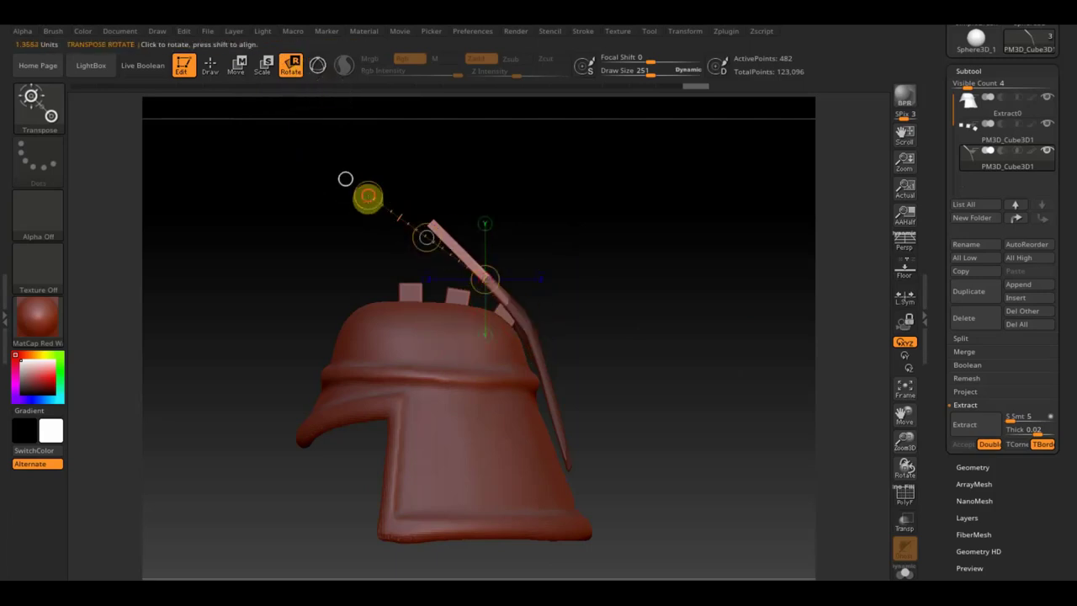
drag(369, 196, 334, 257)
key(ctrl+s)
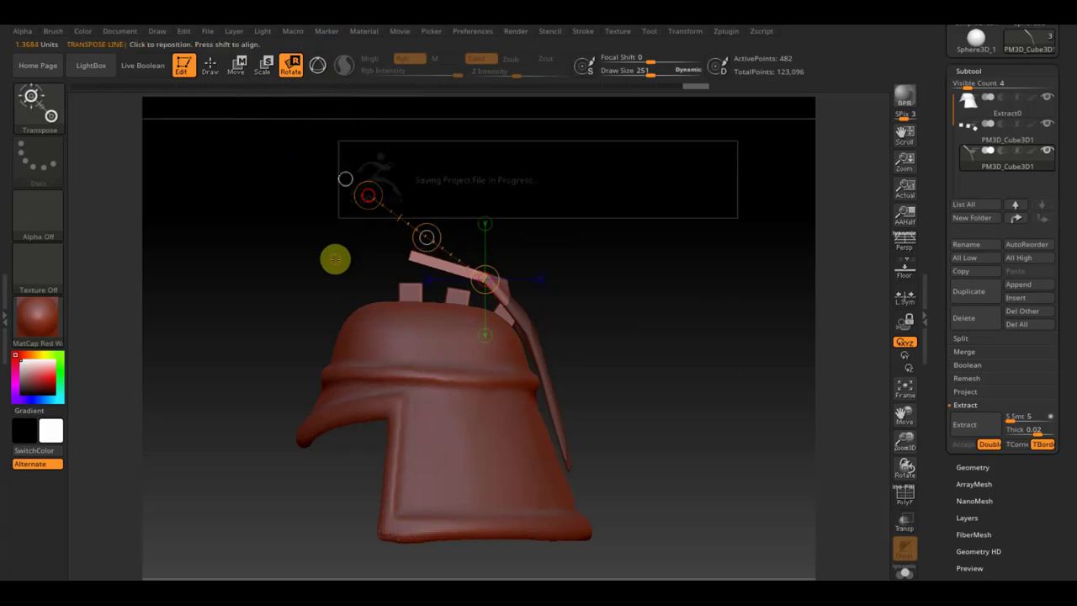
click(227, 73)
mouse_move(425, 236)
mouse_down()
mouse_move(398, 247)
mouse_move(370, 235)
mouse_up()
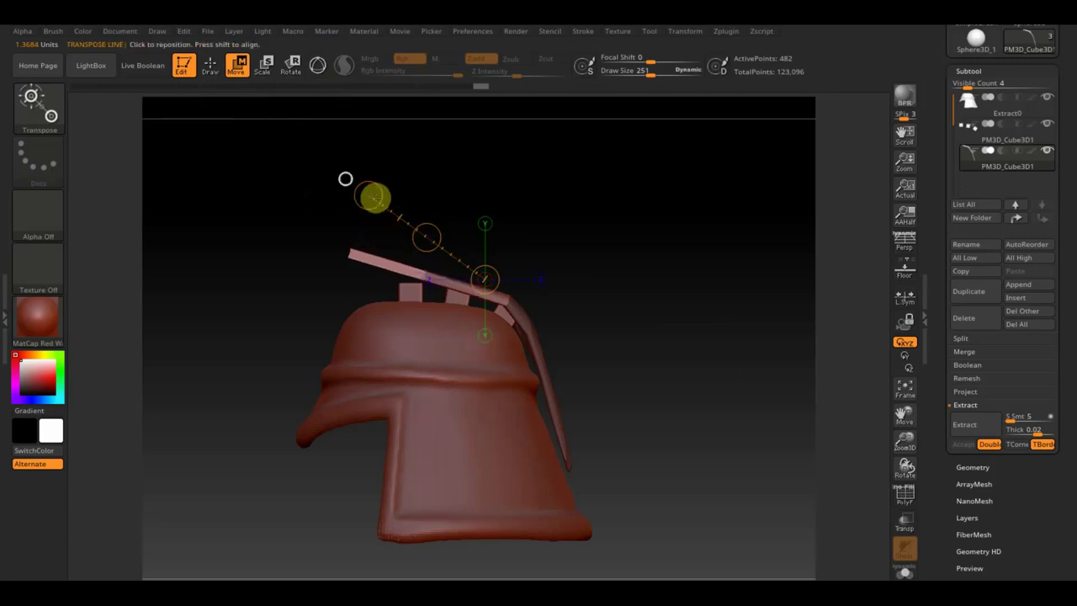
click(294, 74)
mouse_move(345, 179)
mouse_down()
mouse_move(334, 190)
mouse_move(352, 209)
mouse_up()
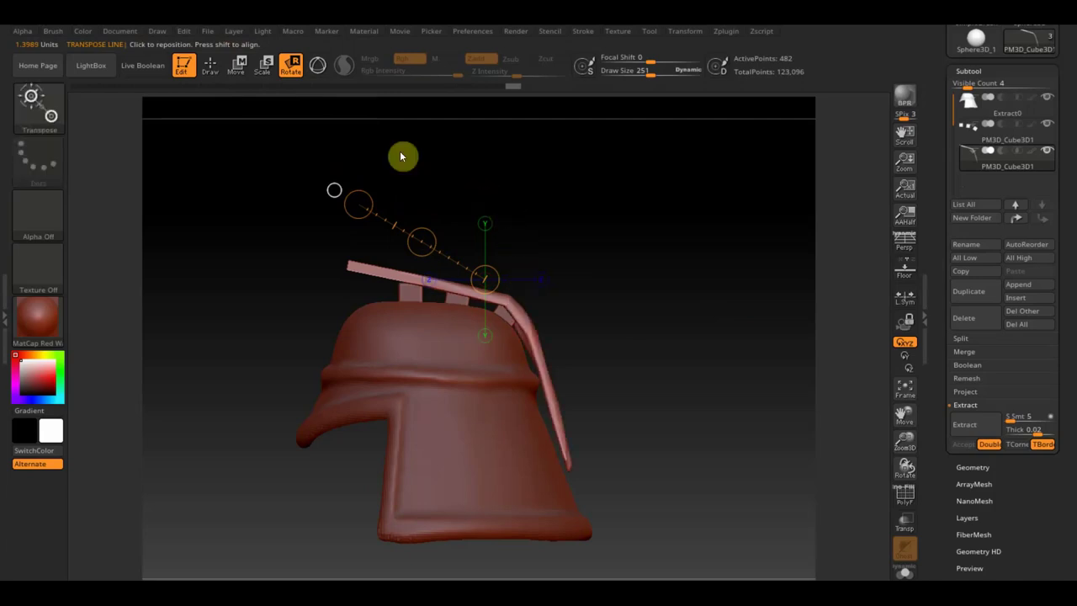
- Sharpen the plank's bend behind the crown into a corner with Move Topological
click(210, 65)
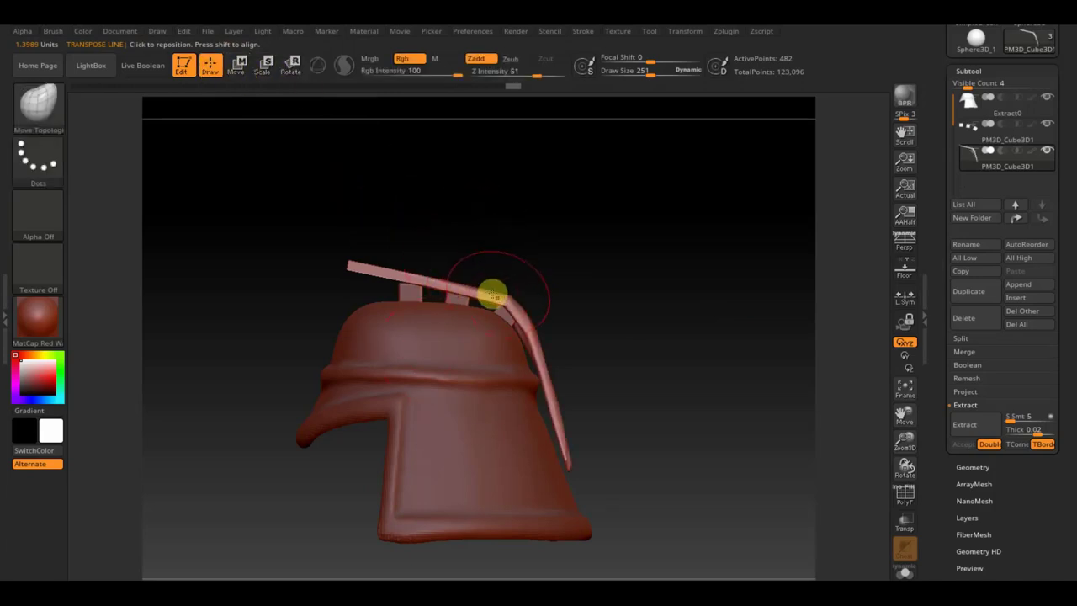
drag(505, 299, 520, 390)
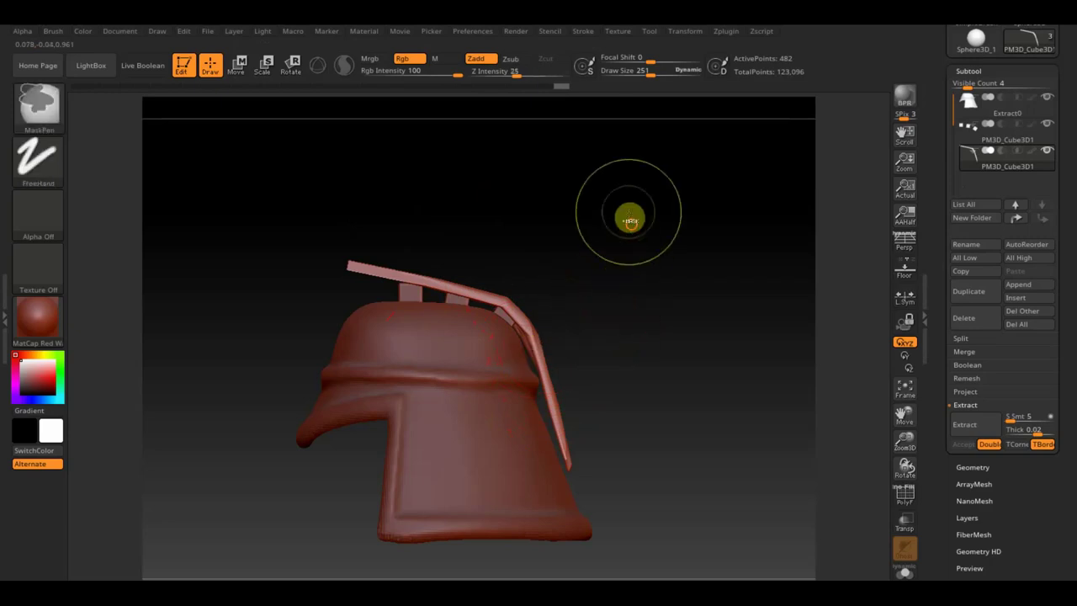
click(997, 470)
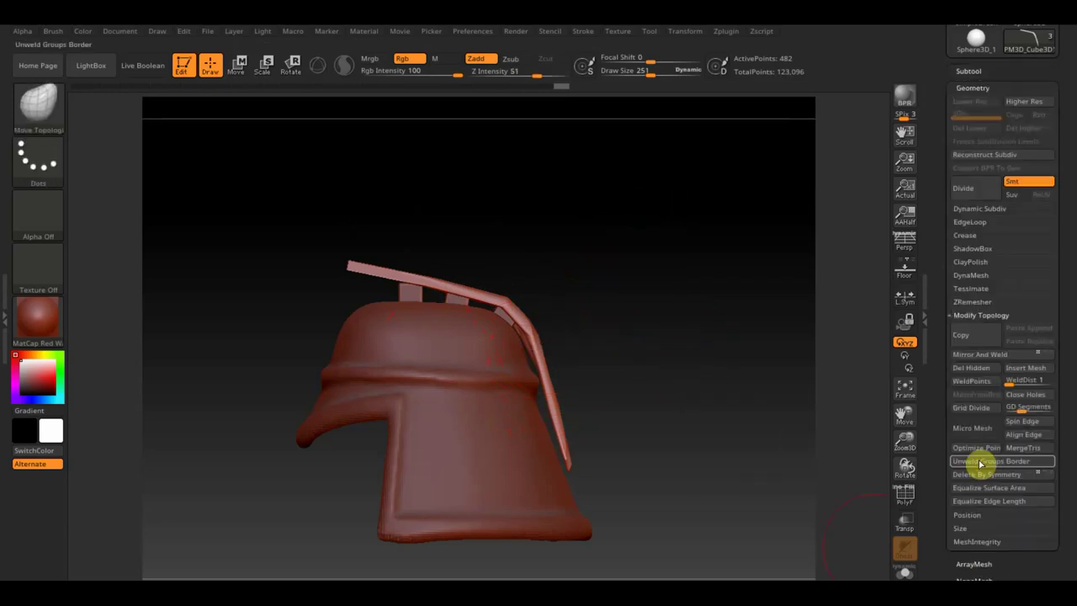
- DynaMesh the plank at resolution 224, then smooth its top surface along its length
click(971, 276)
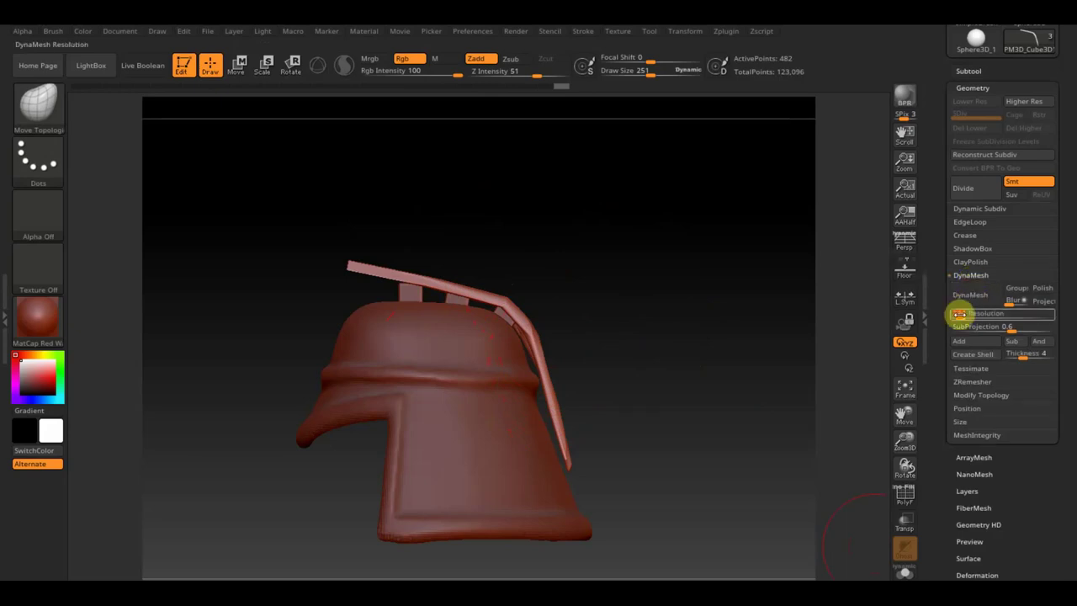
click(969, 295)
key(shift)
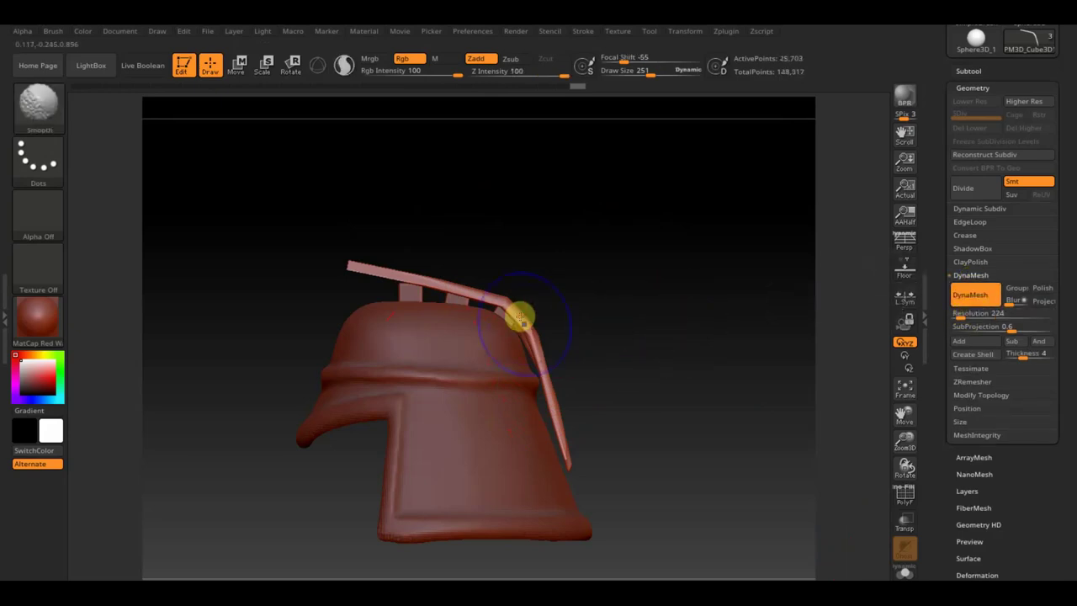
drag(539, 361, 380, 260)
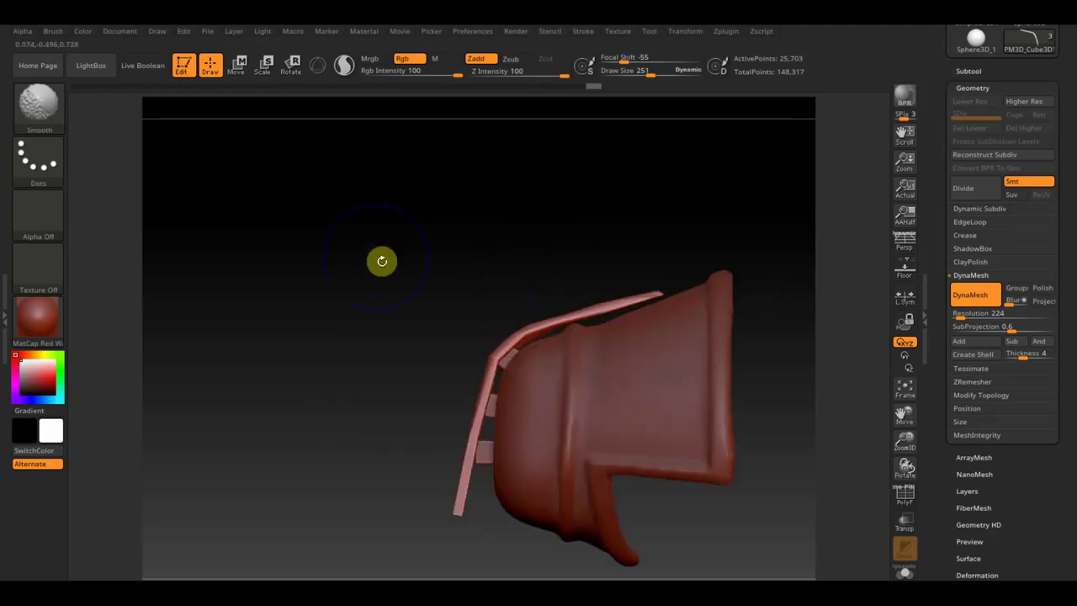
drag(435, 291, 490, 135)
drag(601, 209, 625, 269)
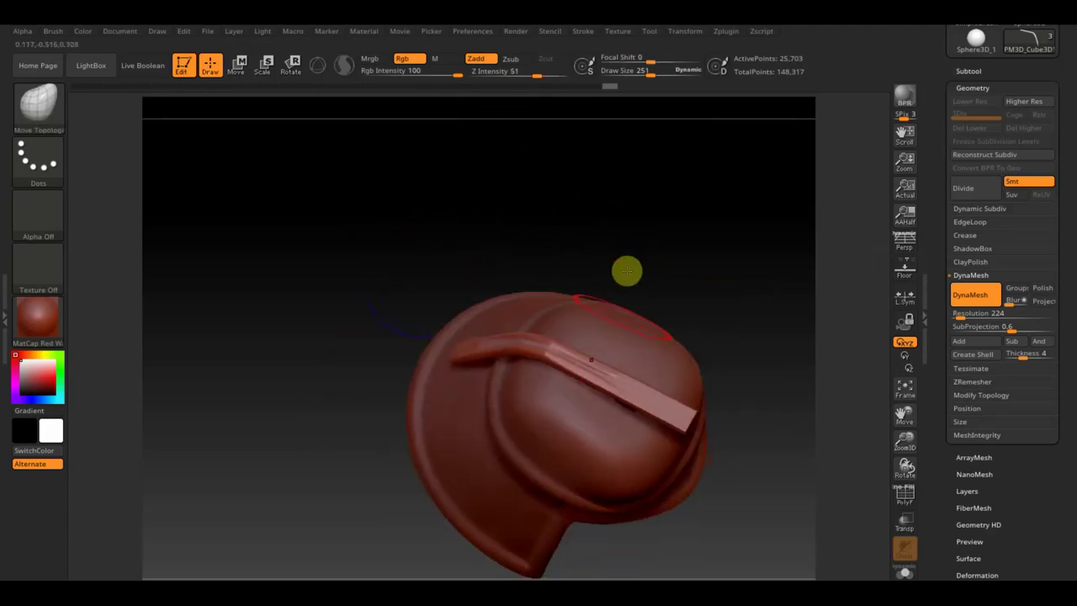
mouse_move(573, 355)
shift+mouse_down()
mouse_move(705, 433)
mouse_move(433, 305)
mouse_move(563, 351)
shift+mouse_up()
mouse_move(509, 286)
mouse_down()
mouse_move(478, 264)
mouse_move(466, 127)
mouse_move(510, 192)
mouse_move(634, 241)
mouse_move(620, 306)
mouse_up()
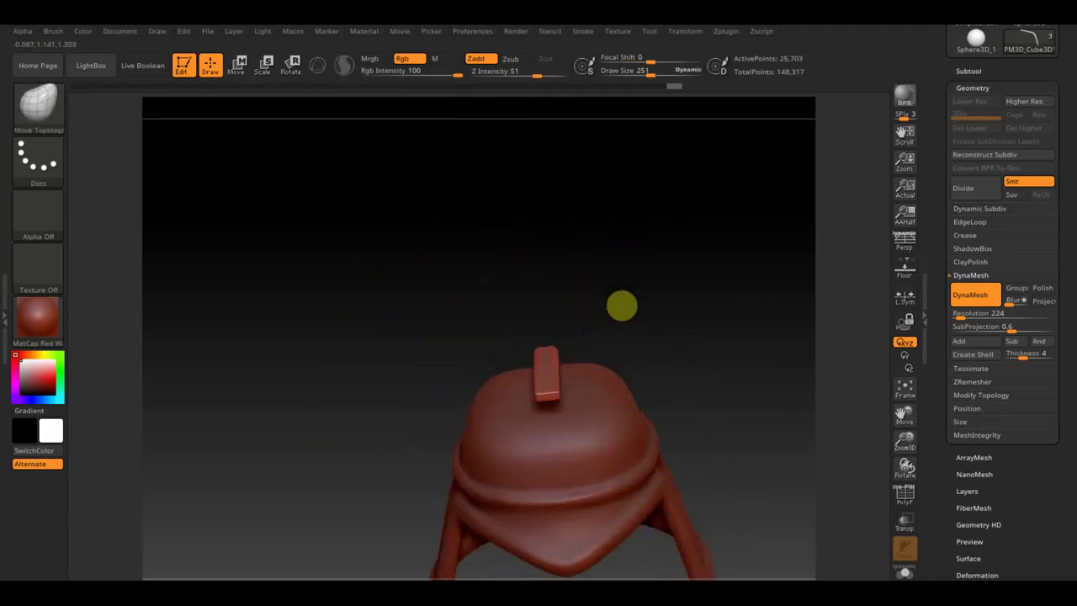
- Widen the plank to about 1.34 times with the 3D gizmo
click(238, 65)
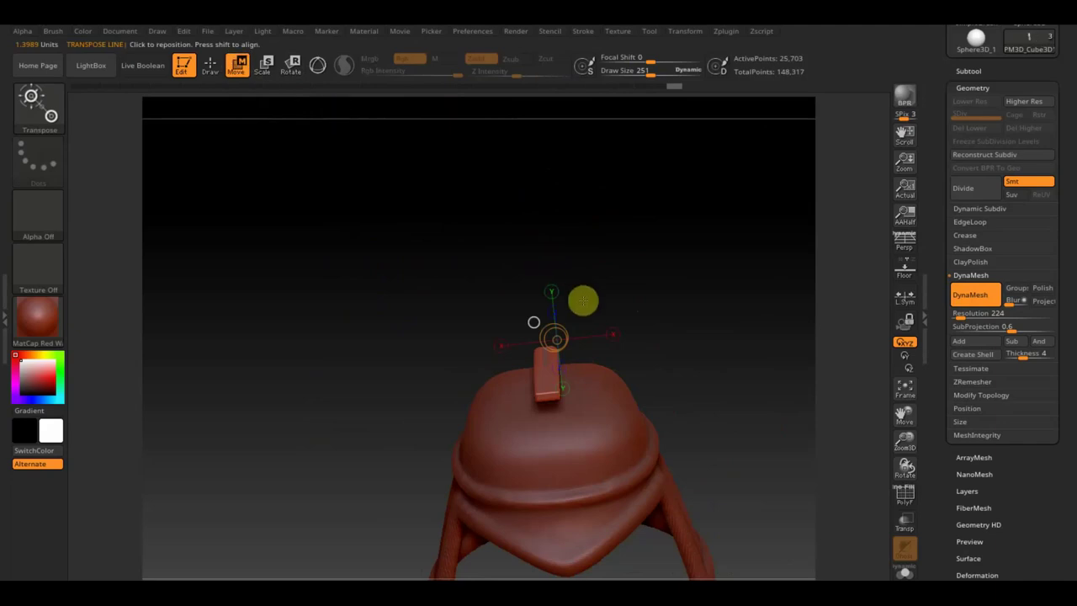
click(317, 65)
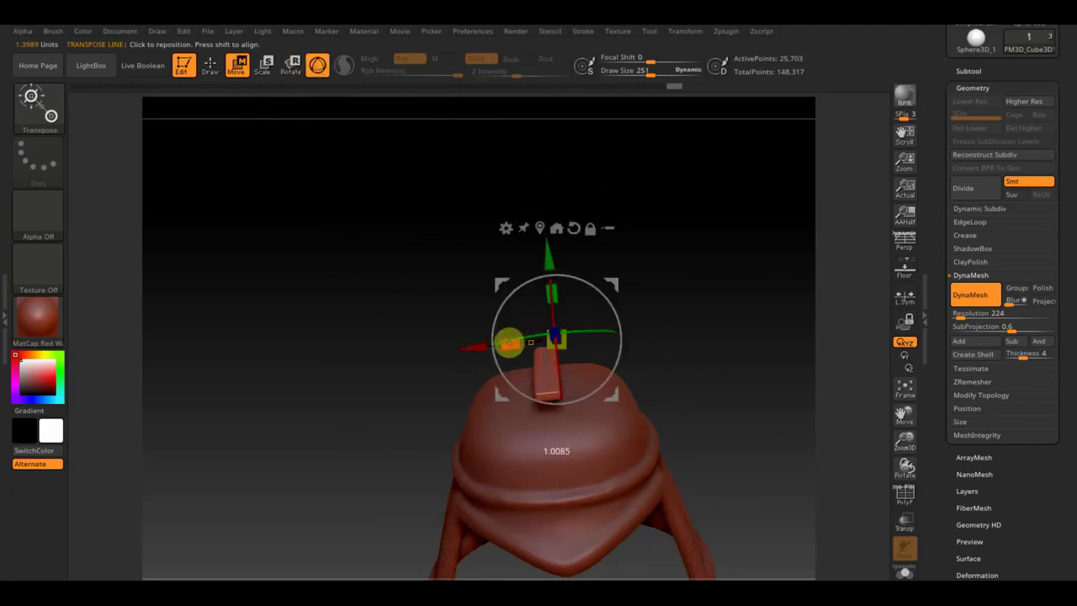
drag(510, 344, 489, 348)
- Orbit the helmet from a lower front view round to a side-on view of the crest
drag(746, 332, 738, 284)
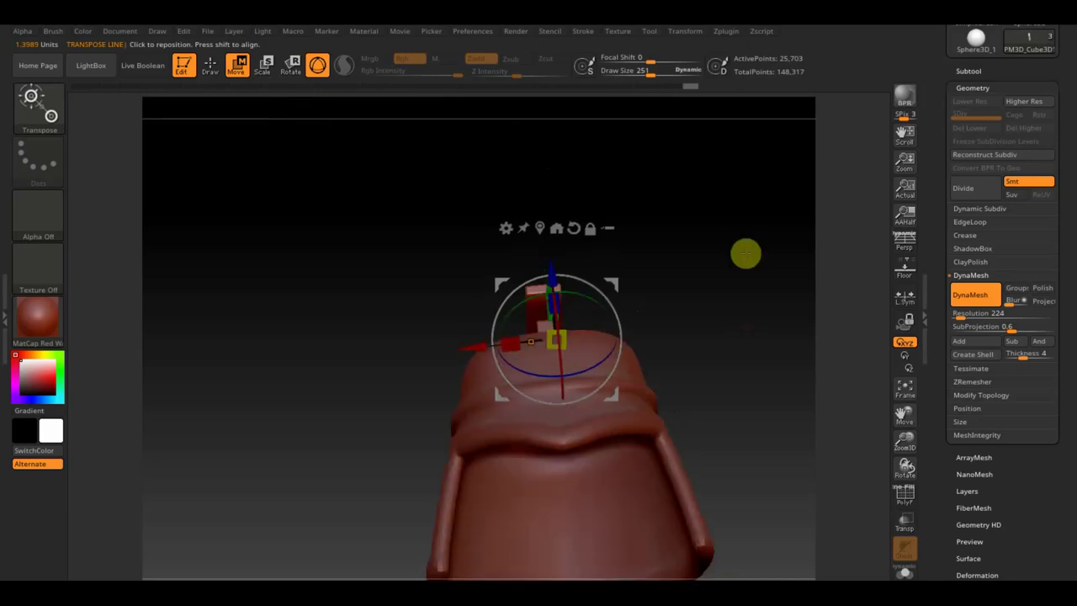
click(738, 285)
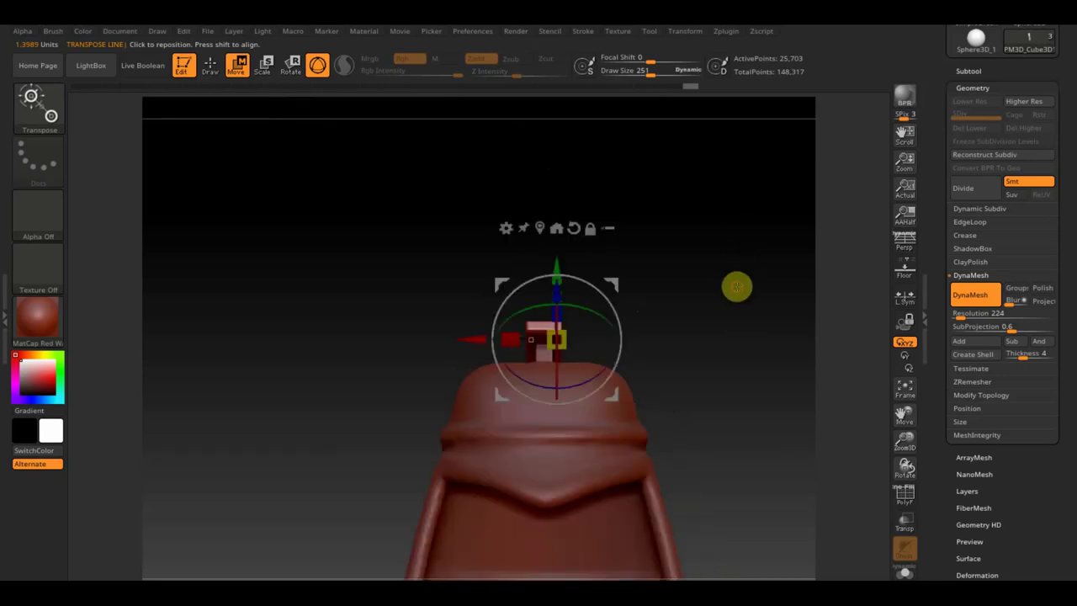
drag(737, 286, 666, 302)
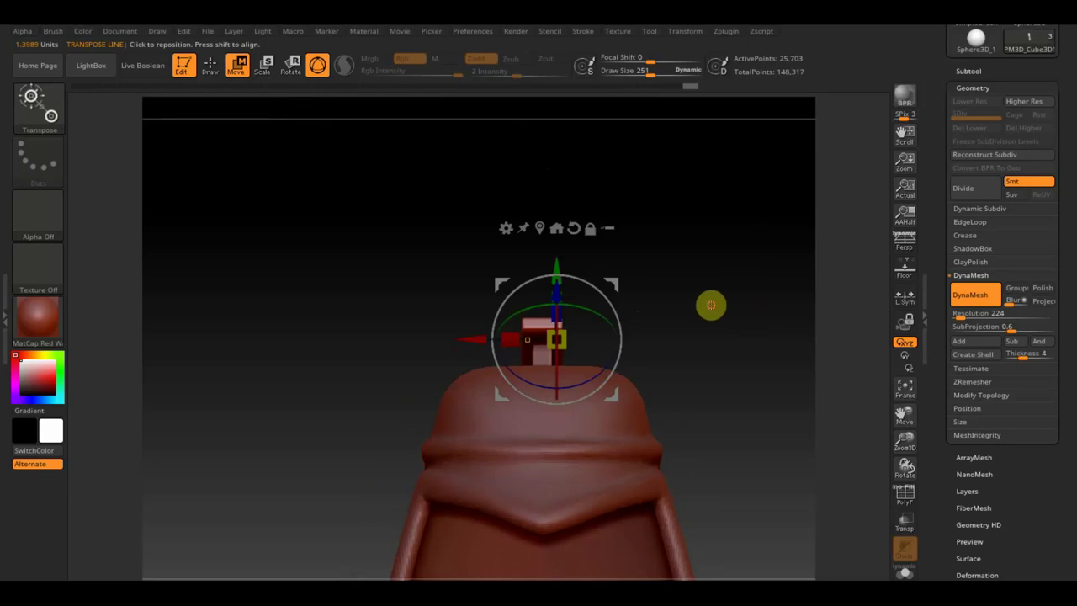
drag(666, 302, 686, 315)
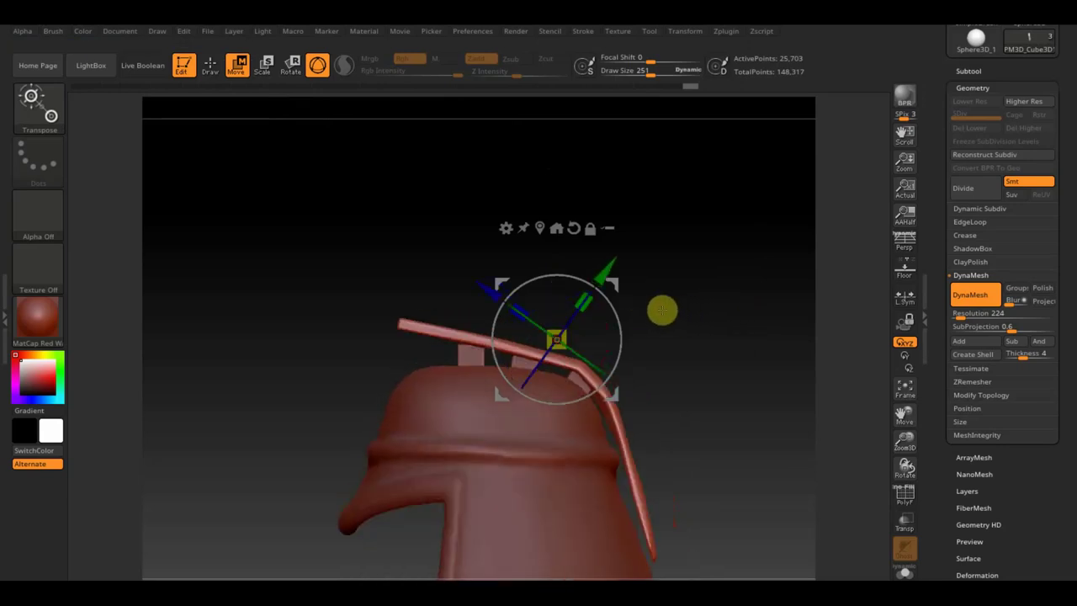
click(208, 66)
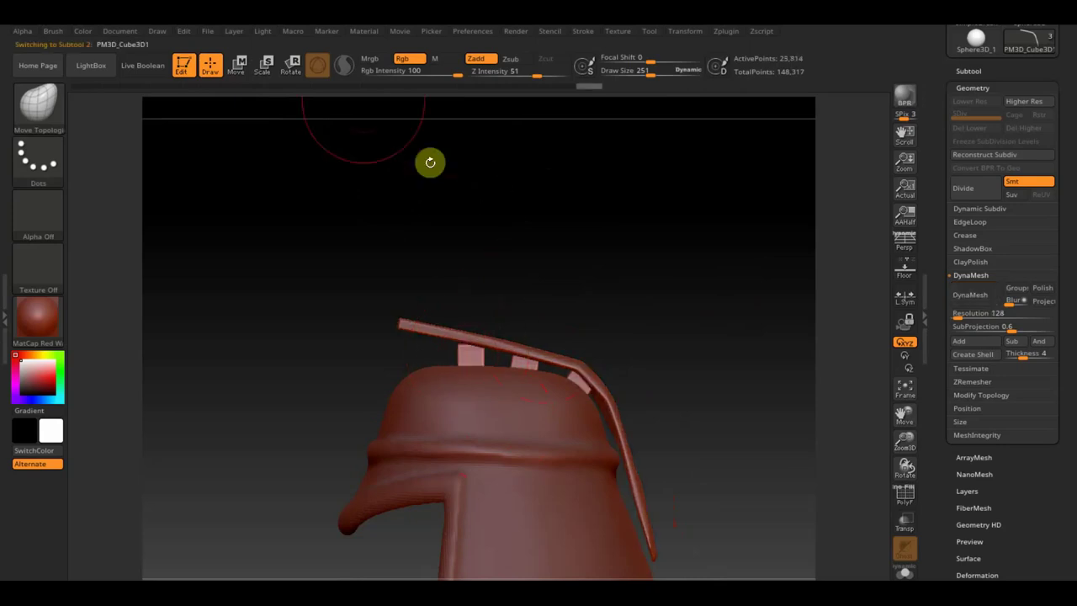
- Tilt the rear support block with the Transpose line to follow the crest's slope
key(w)
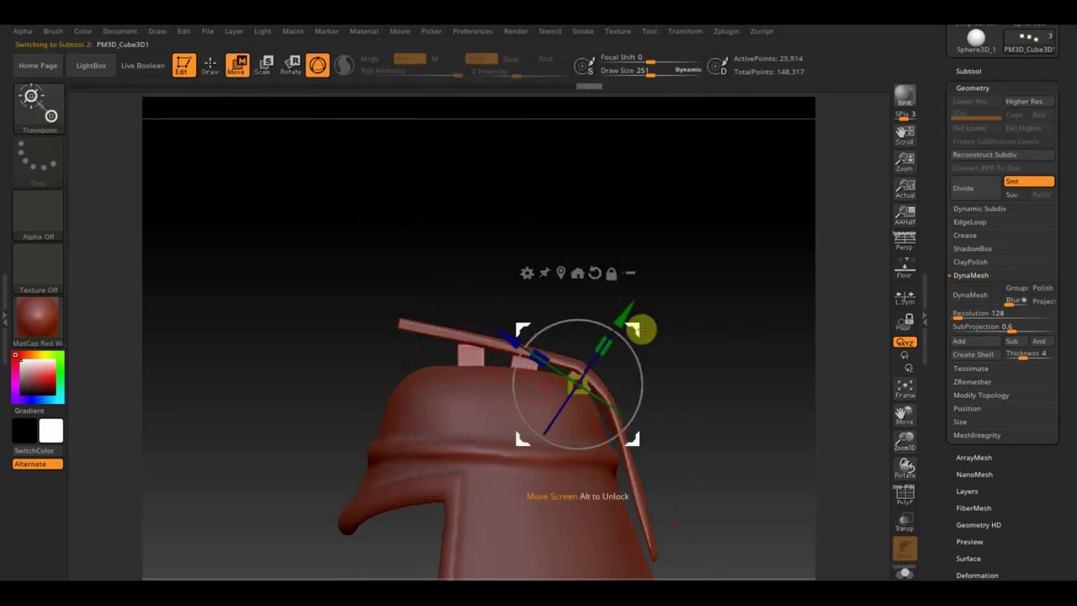
drag(524, 316, 505, 324)
mouse_move(577, 313)
mouse_down()
mouse_move(570, 305)
mouse_move(599, 296)
mouse_up()
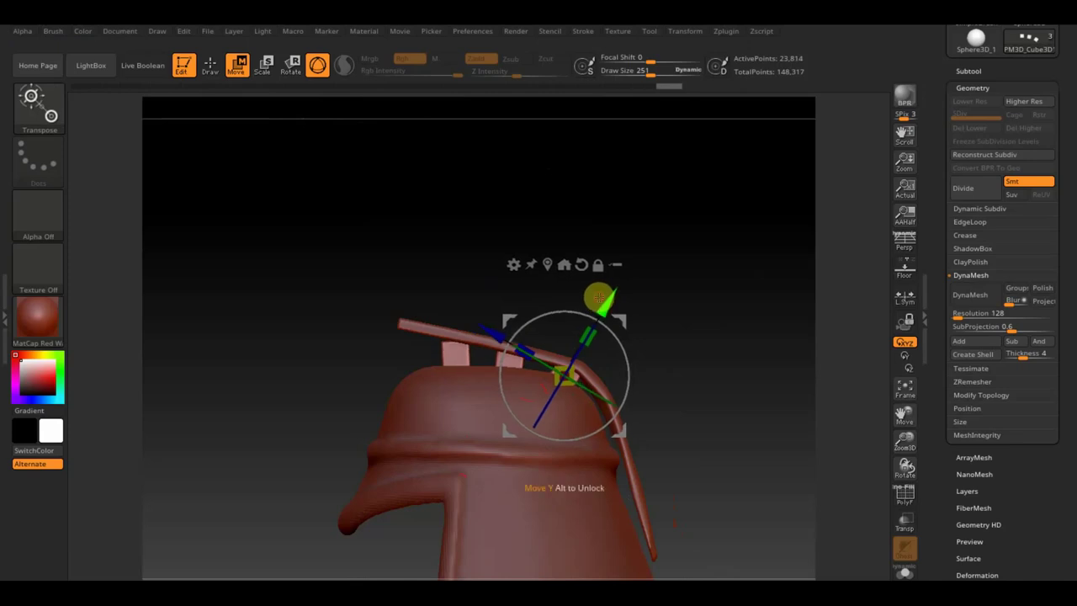
click(218, 66)
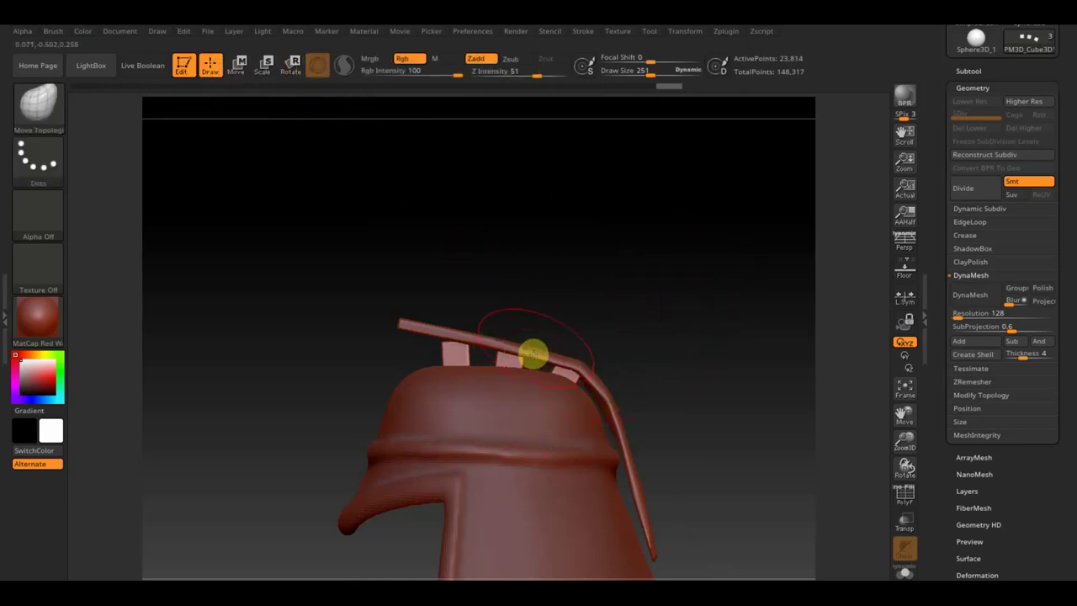
- Select the crest plank and lower its front end so it rests over the third block
alt+click(536, 349)
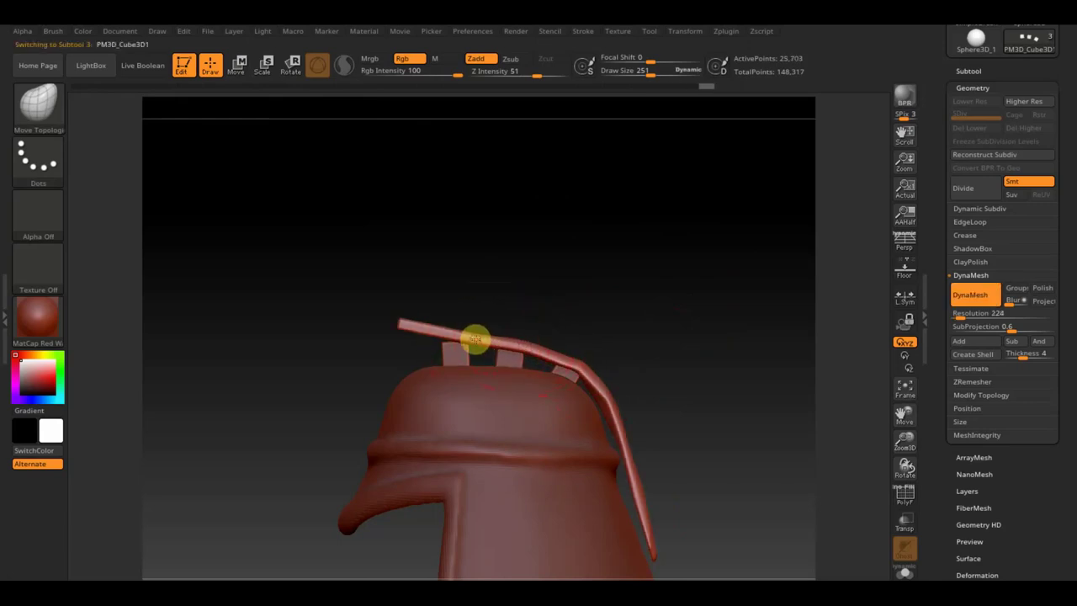
drag(473, 334, 445, 333)
mouse_move(548, 355)
mouse_down()
mouse_move(559, 350)
mouse_move(599, 373)
mouse_move(605, 411)
mouse_up()
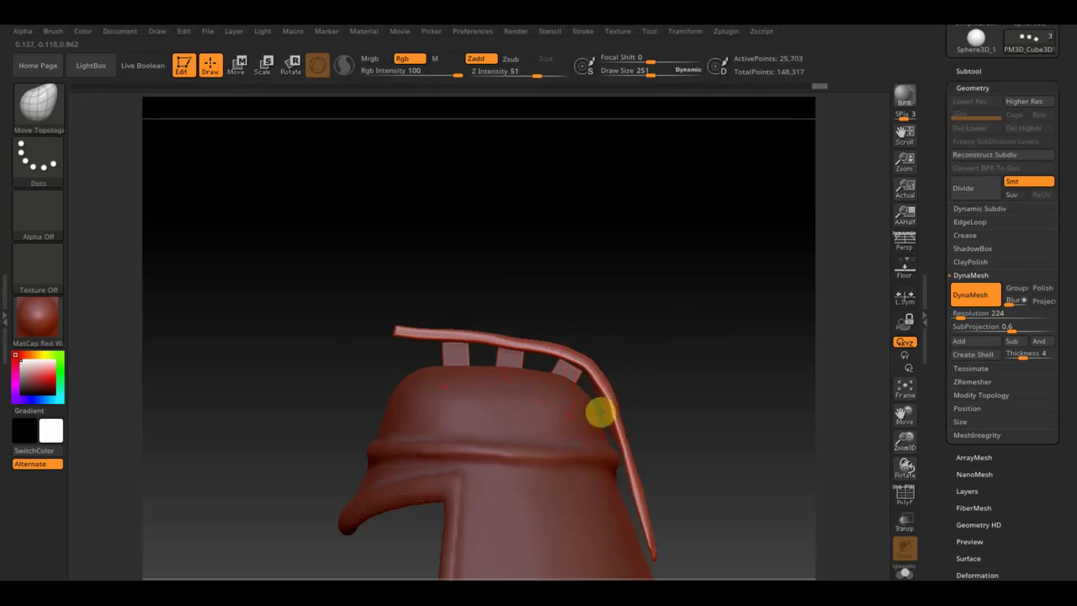
- Compare against the Spotlight reference, hide it, and snap to a straight back view
mouse_move(600, 413)
mouse_down()
mouse_move(693, 440)
mouse_move(609, 449)
mouse_up()
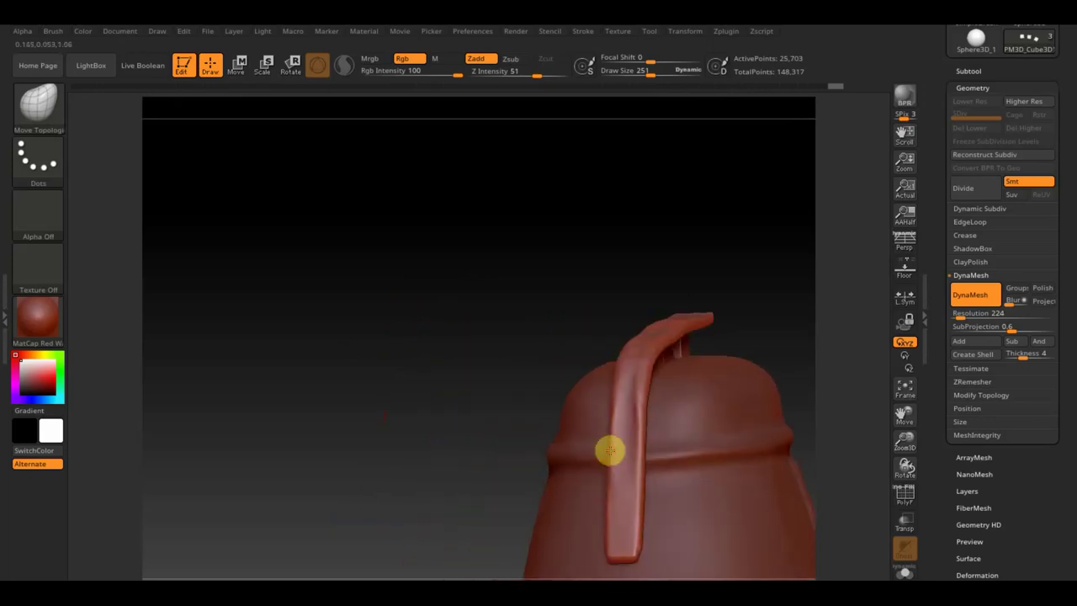
key(shift+z)
key(z)
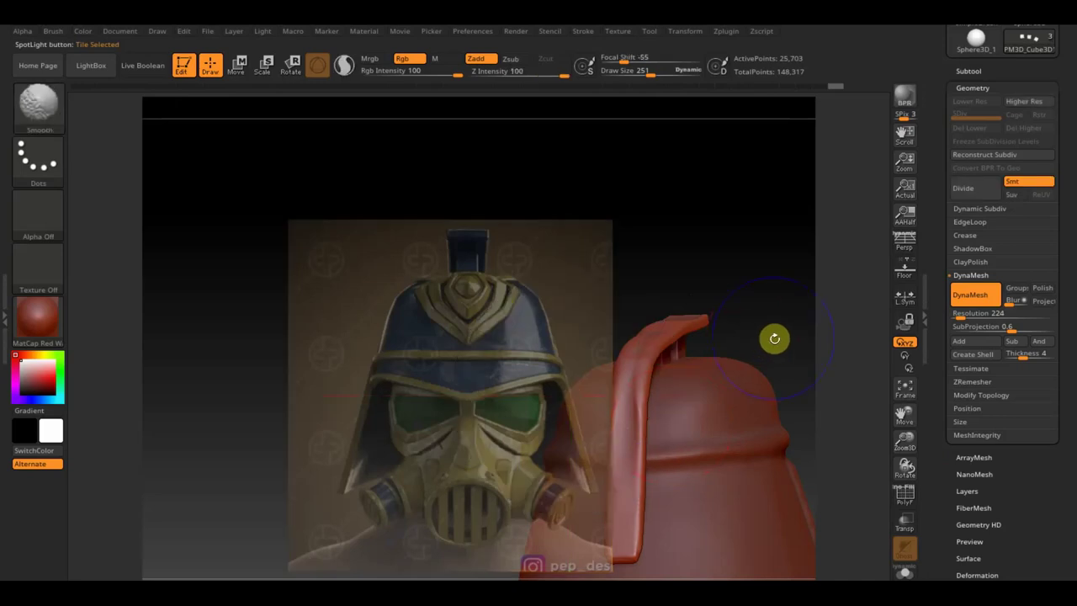
shift+drag(774, 336, 774, 348)
key(shift+z)
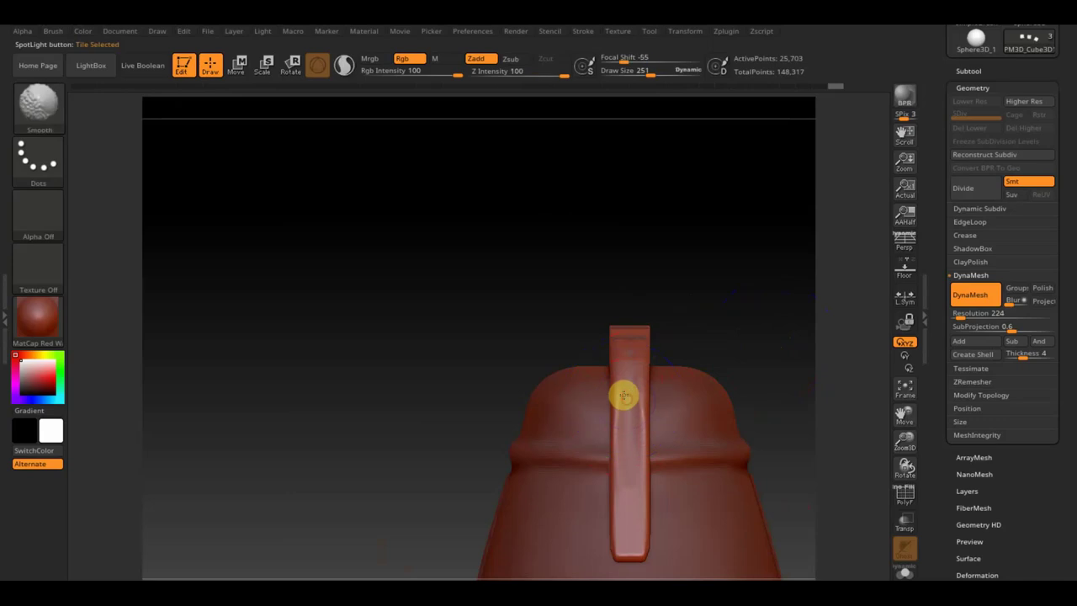
- Smooth the plank strip running down the helmet's back and rotate to inspect the whole crest
shift+drag(623, 394, 631, 452)
mouse_move(580, 315)
mouse_down()
mouse_move(476, 286)
mouse_move(557, 387)
mouse_up()
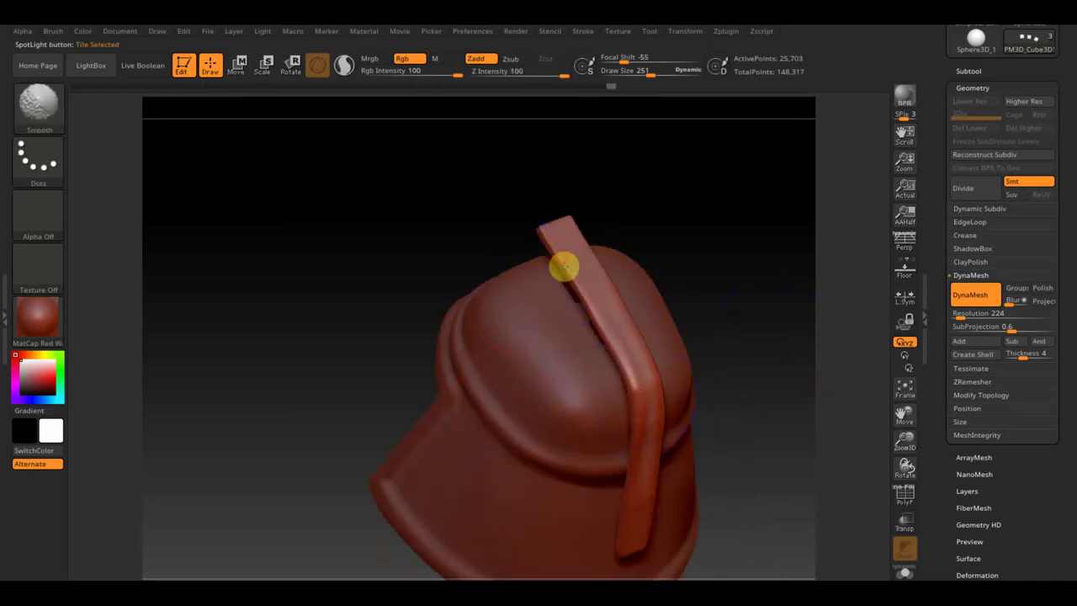
mouse_move(562, 220)
mouse_down()
mouse_move(670, 177)
mouse_move(719, 233)
mouse_move(657, 225)
mouse_move(670, 328)
mouse_move(685, 339)
mouse_move(732, 320)
mouse_up()
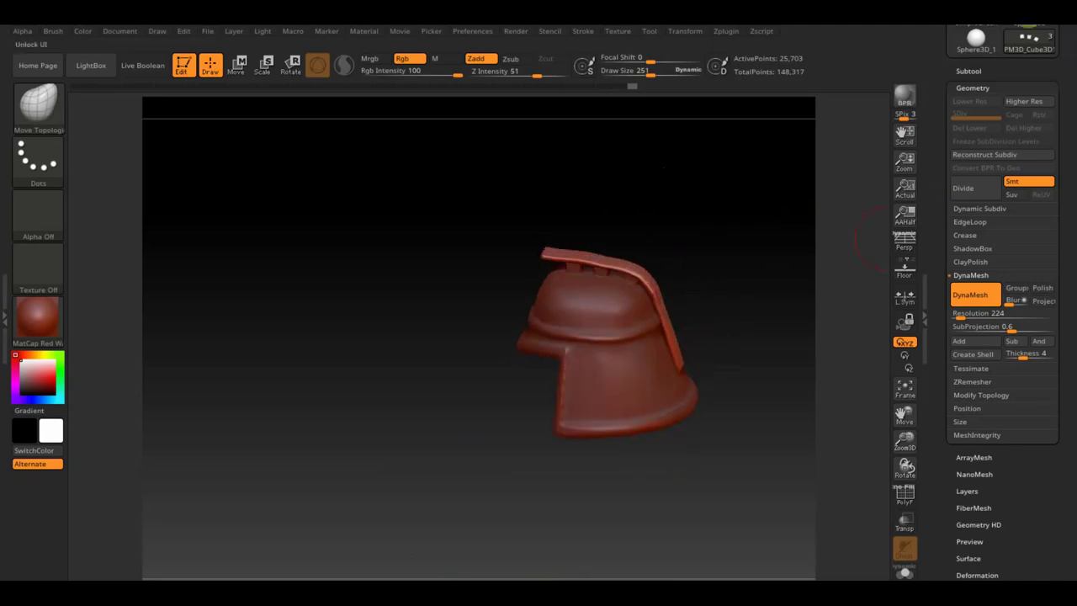
mouse_move(757, 472)
mouse_down()
mouse_move(627, 514)
mouse_move(789, 505)
mouse_move(827, 457)
mouse_move(794, 449)
mouse_move(785, 426)
mouse_move(699, 452)
mouse_move(826, 432)
mouse_move(813, 443)
mouse_move(762, 440)
mouse_move(786, 415)
mouse_move(668, 438)
mouse_move(645, 418)
mouse_move(674, 533)
mouse_up()
key(shift)
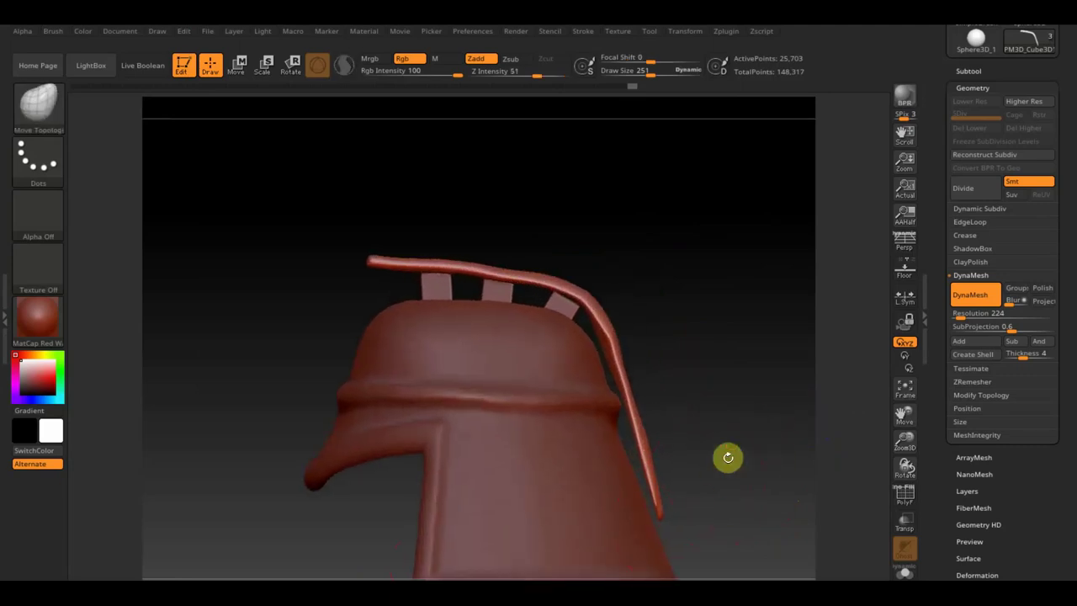
- Clear a trial mask on the plank, select the Extract0 shell, and mask a band across its crown
drag(719, 469, 707, 452)
key(ctrl)
ctrl+drag(645, 357, 475, 348)
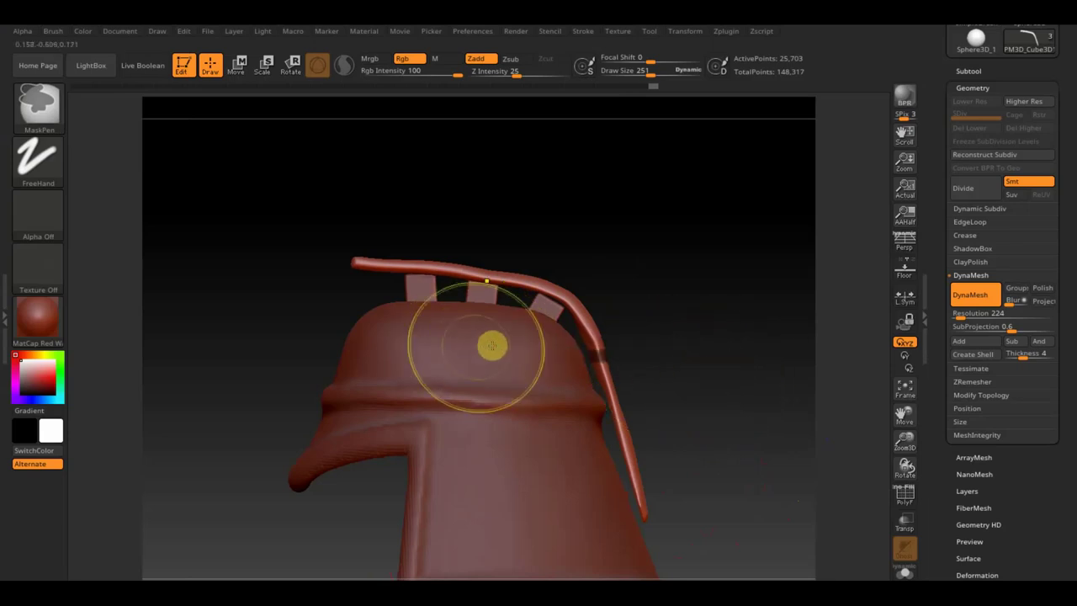
ctrl+drag(678, 358, 631, 337)
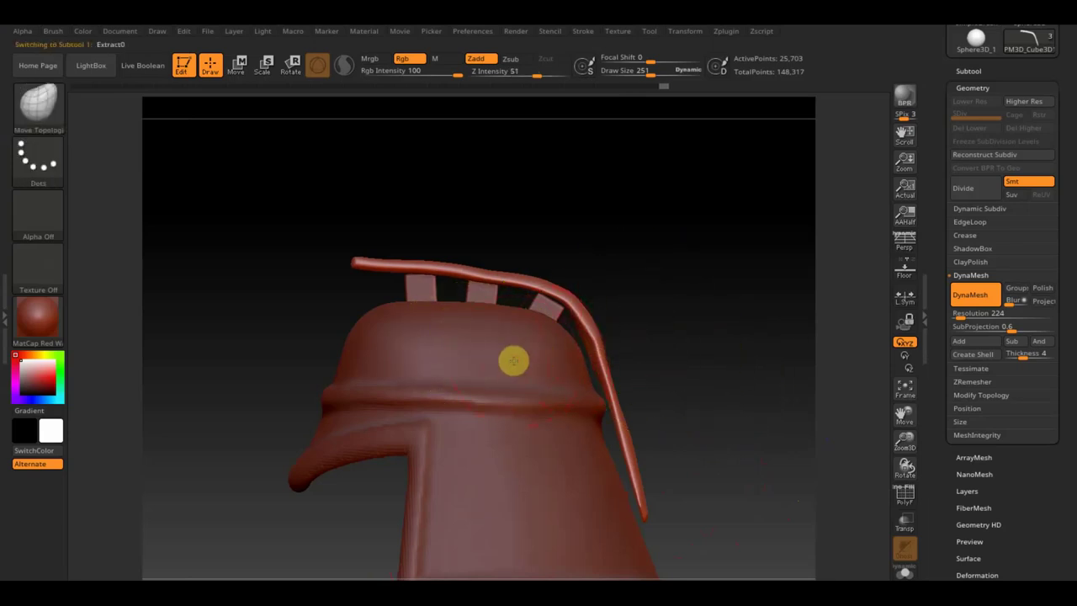
key(ctrl)
mouse_move(602, 353)
ctrl+mouse_down()
mouse_move(509, 364)
mouse_move(454, 344)
ctrl+mouse_up()
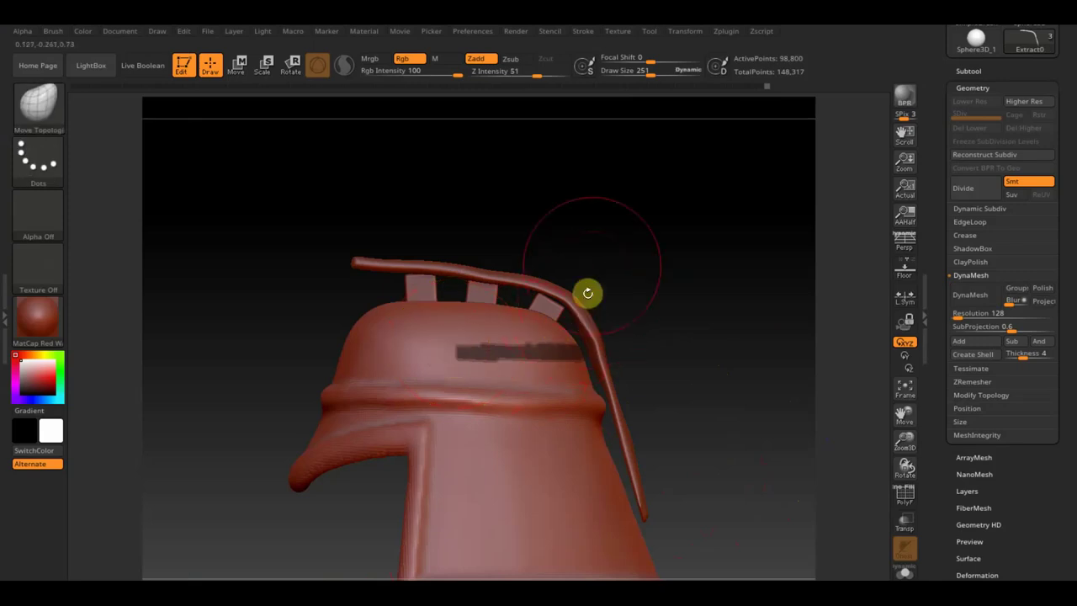
- Reduce Draw Size to 36 and extend a thin mask line across the helmet crown
drag(648, 72, 628, 73)
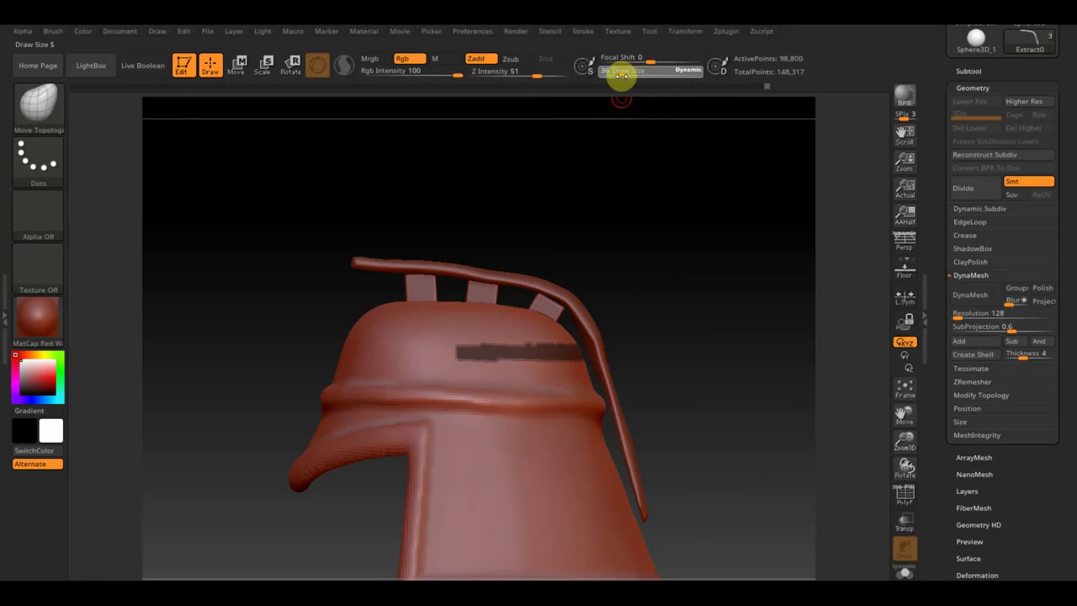
key(ctrl)
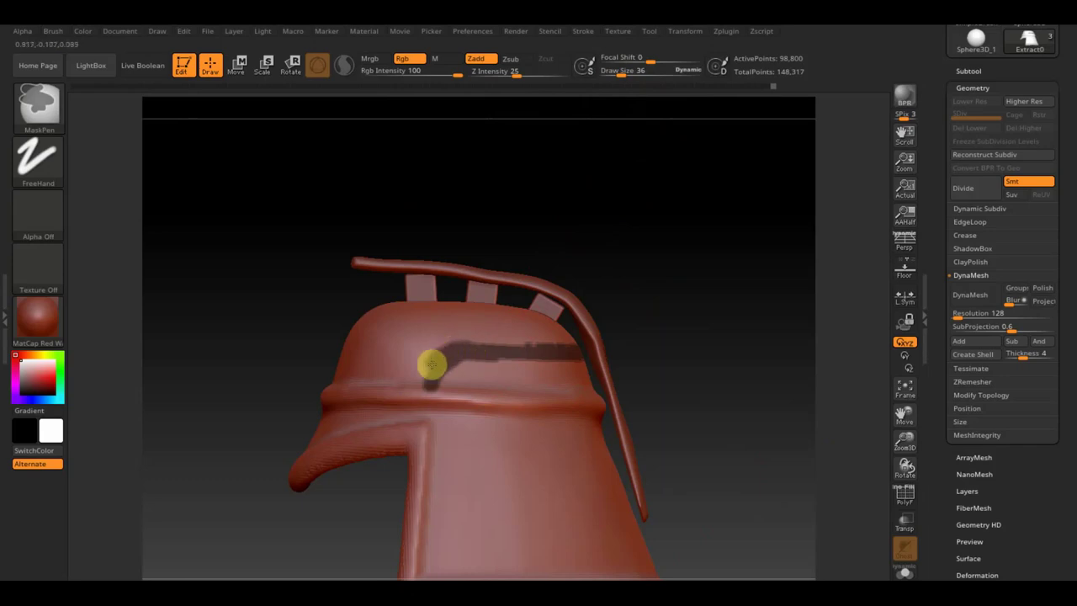
key(ctrl)
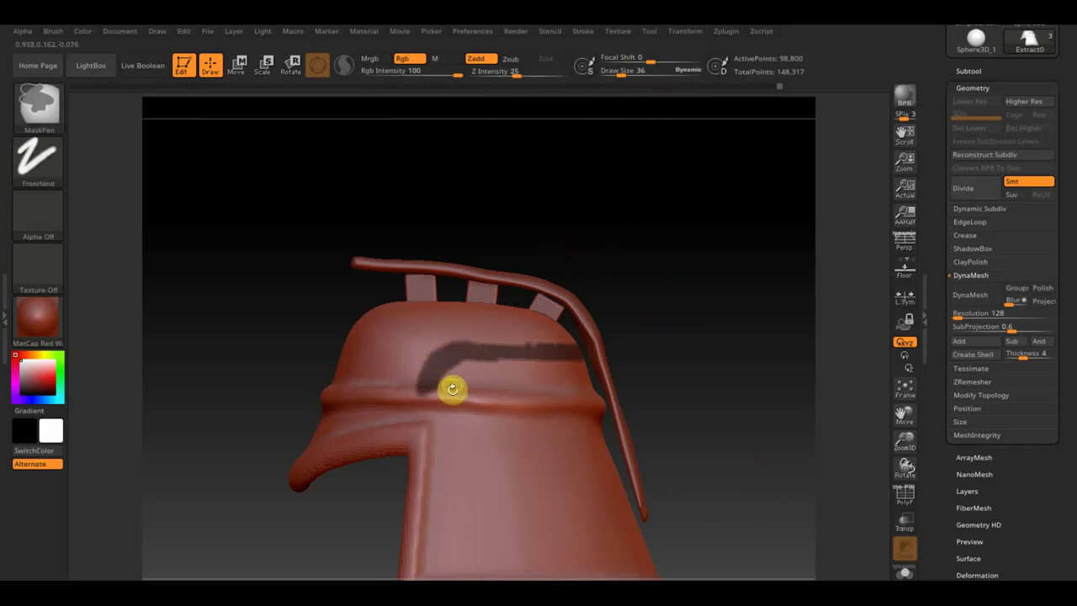
key(ctrl)
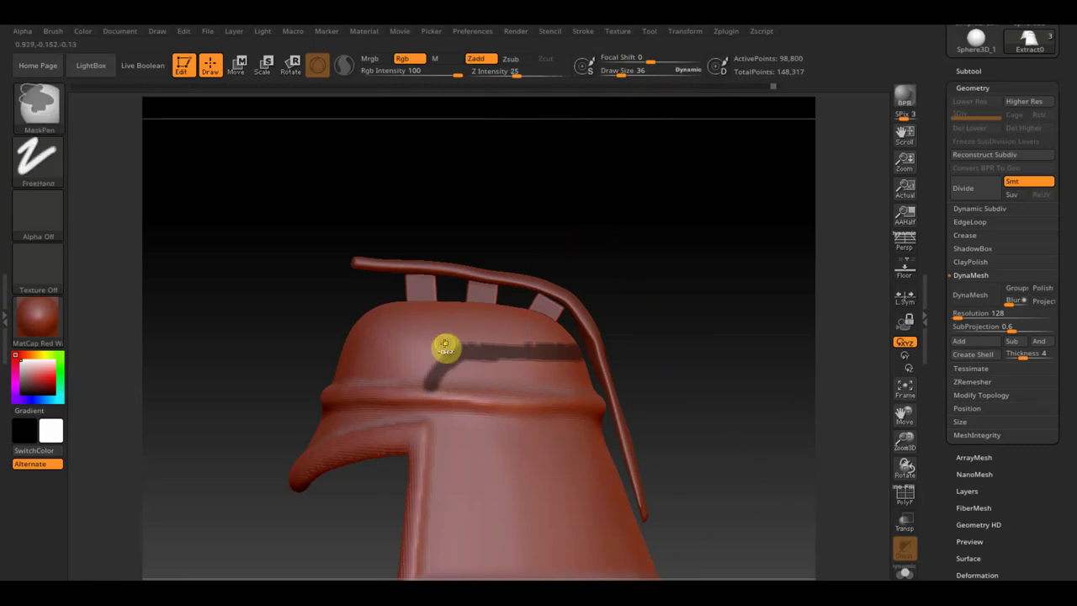
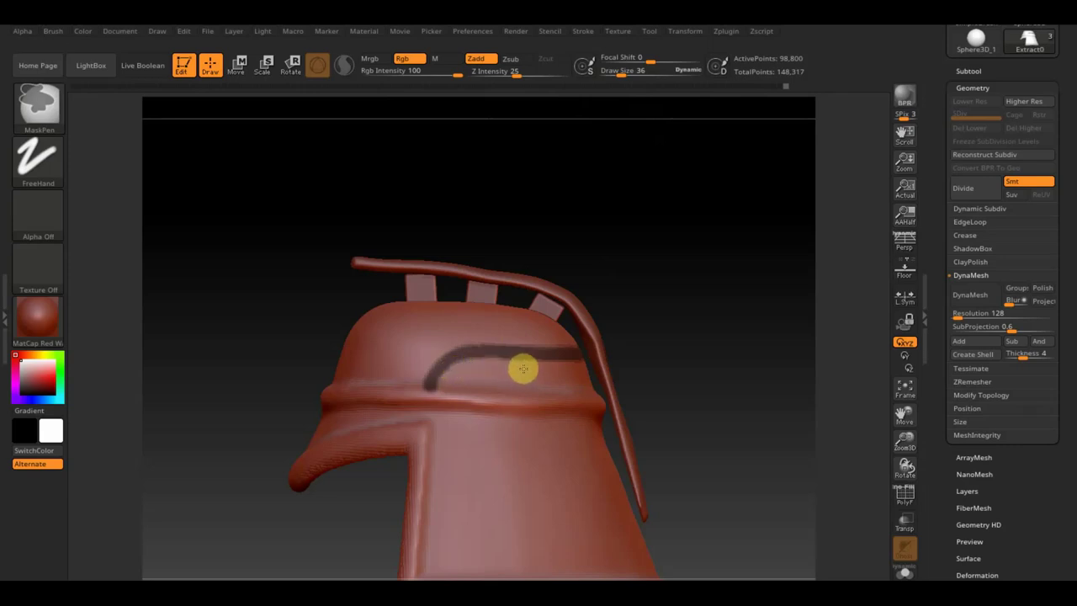
- Extend the mask stroke along the front brim, then invert the mask so only that curve is unmasked
mouse_move(671, 331)
mouse_down()
mouse_move(563, 351)
mouse_move(704, 328)
mouse_move(695, 339)
mouse_up()
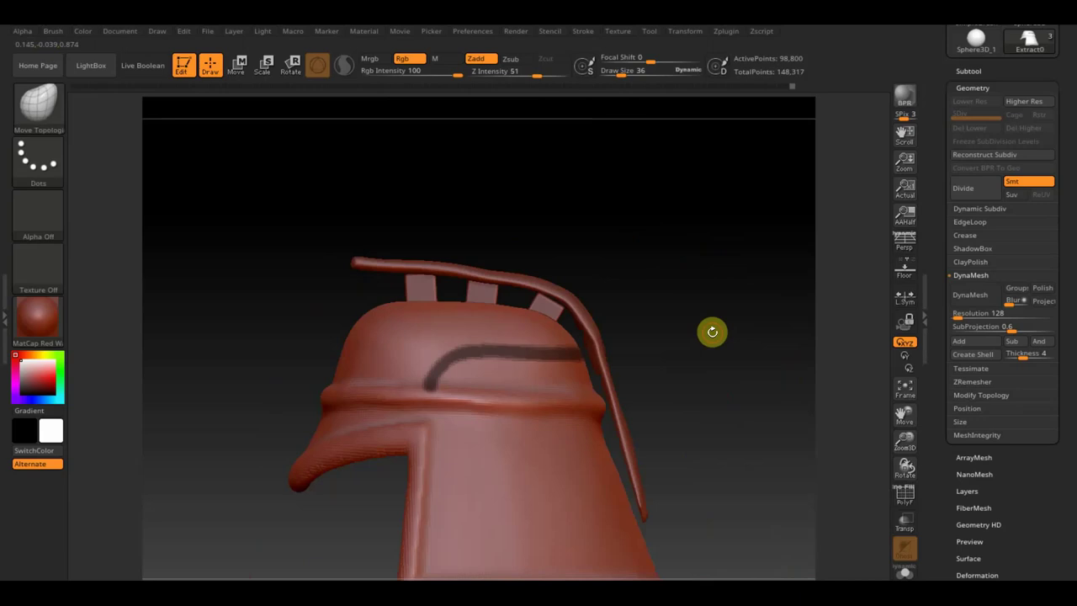
mouse_move(714, 330)
mouse_down()
mouse_move(697, 423)
mouse_move(547, 469)
mouse_up()
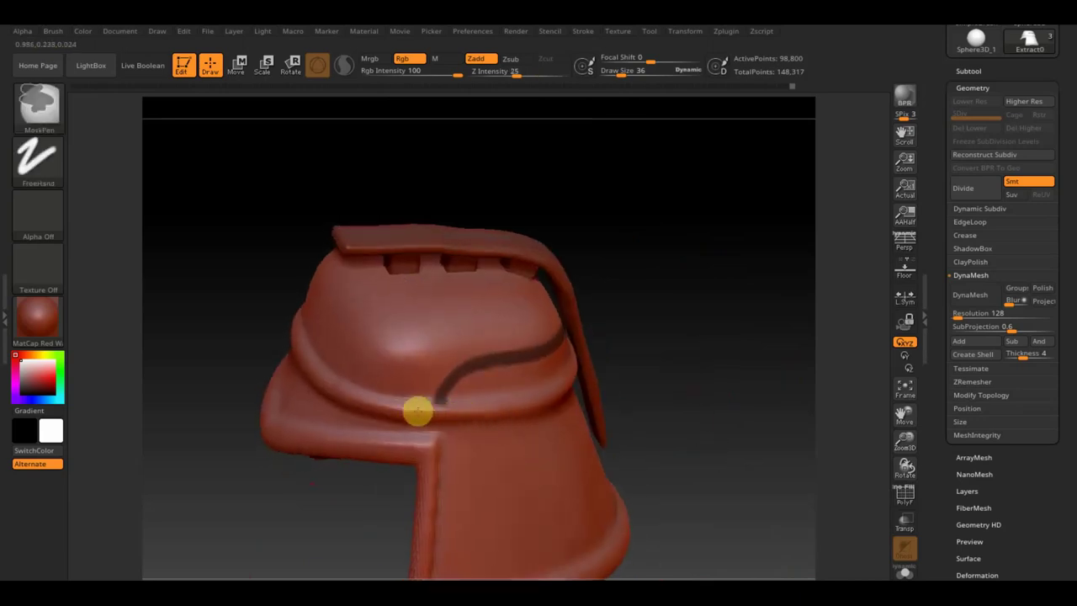
mouse_move(424, 410)
ctrl+mouse_down()
mouse_move(452, 401)
mouse_move(445, 407)
ctrl+mouse_up()
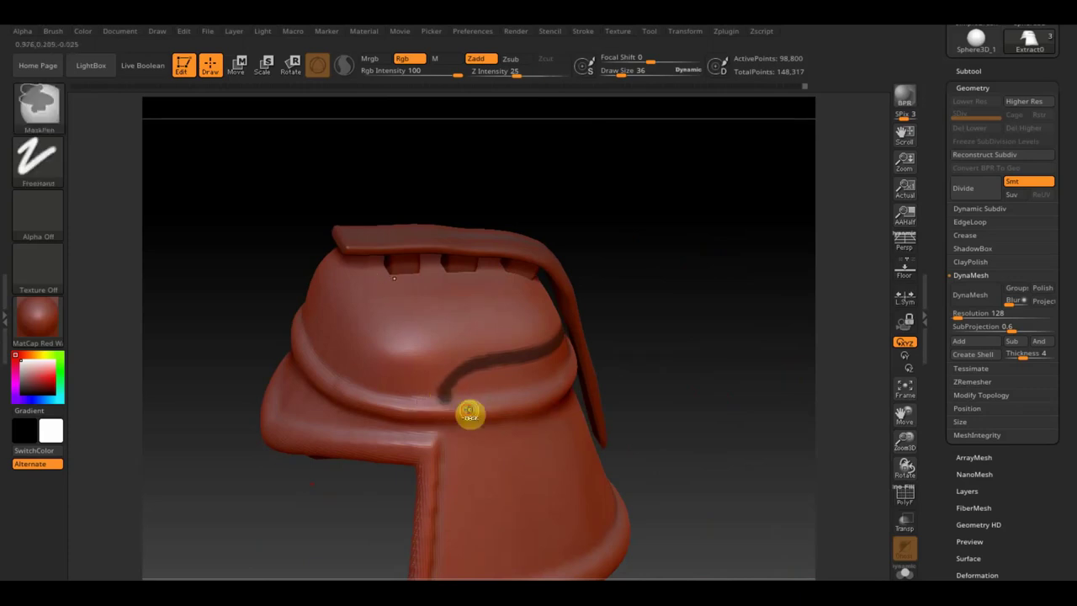
mouse_move(651, 396)
mouse_down()
mouse_move(674, 327)
mouse_move(688, 422)
mouse_up()
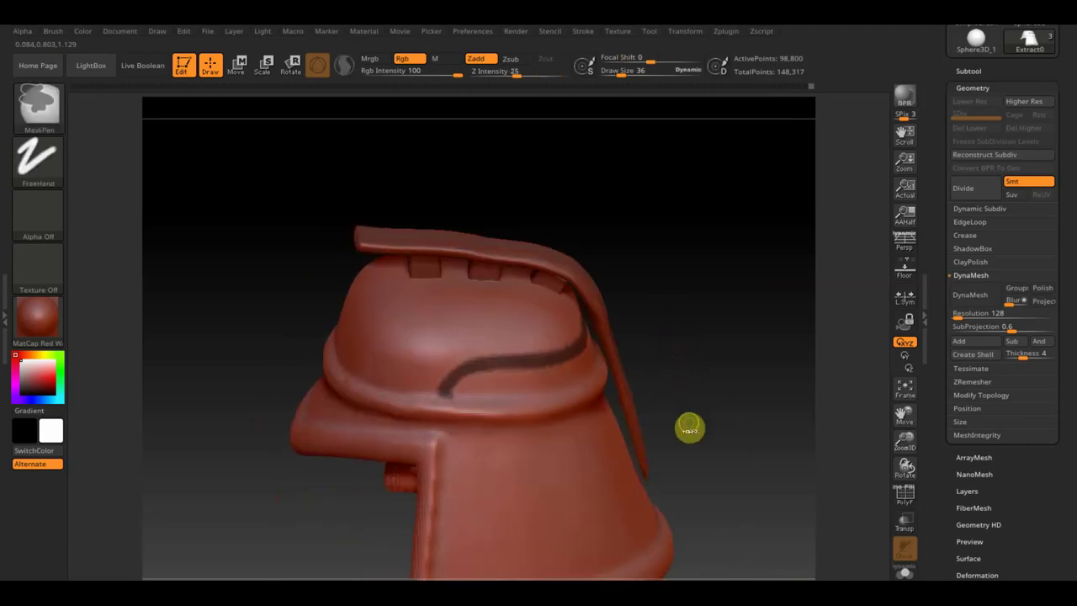
ctrl+click(688, 429)
shift+drag(768, 385, 757, 430)
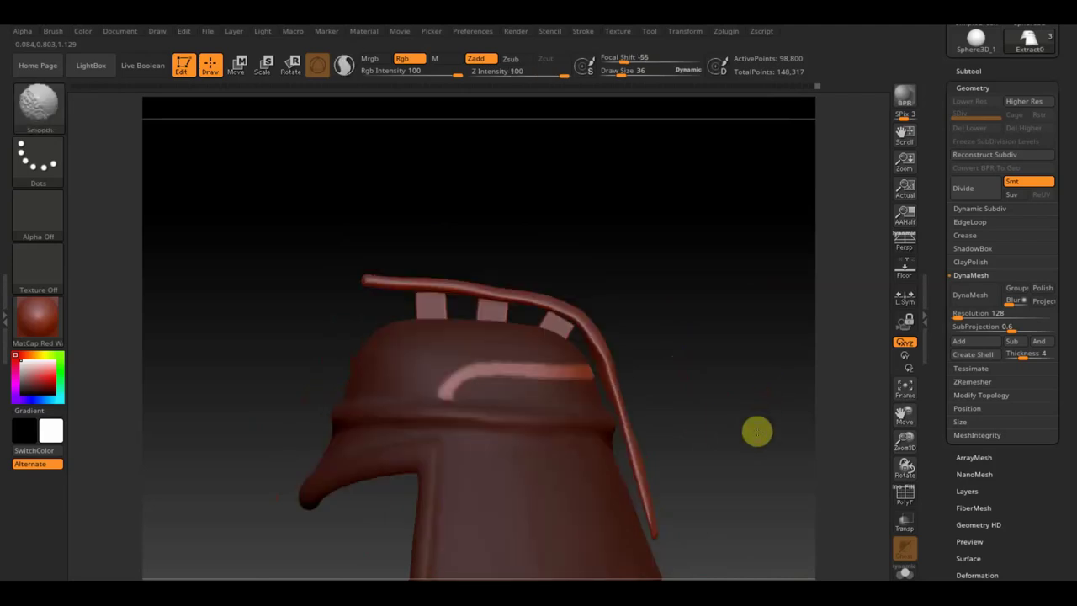
- Inflate the unmasked curve with Deformation > Inflate Balloon into a raised tube
scroll(1021, 504, down, 2)
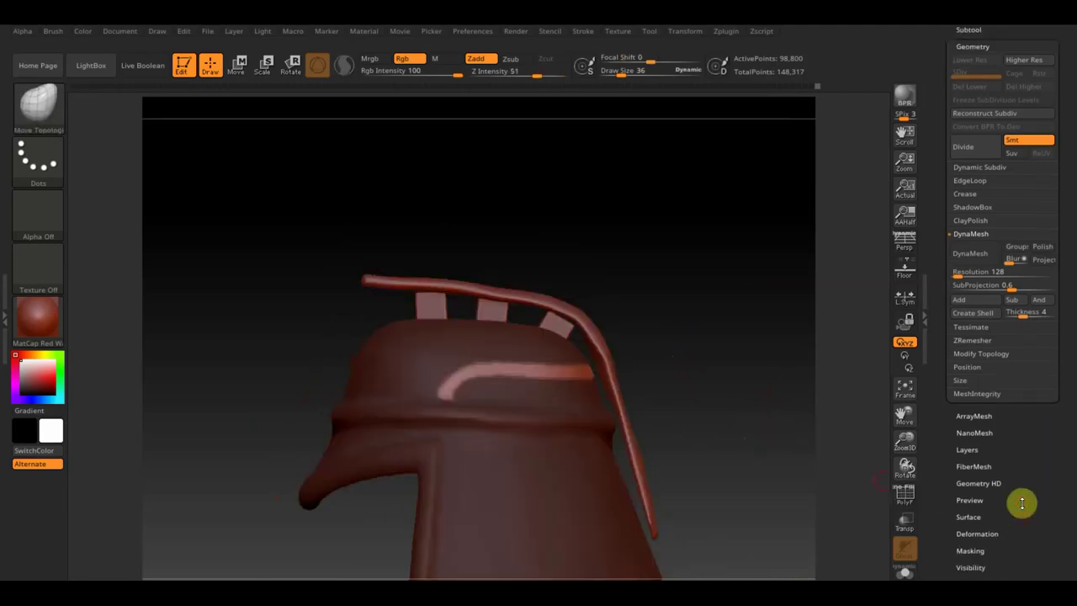
click(983, 536)
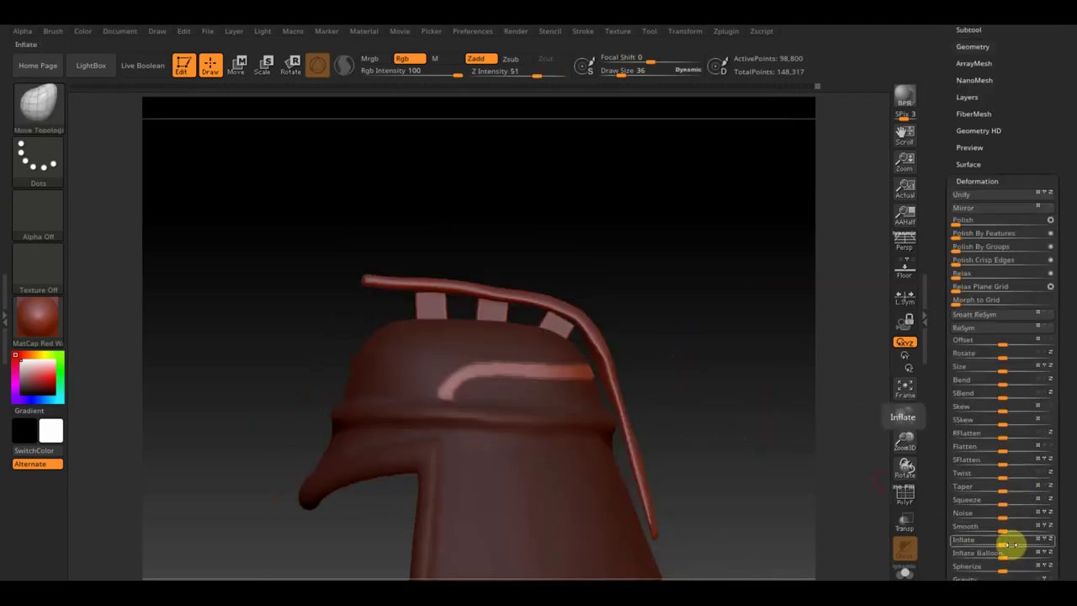
mouse_move(1065, 541)
mouse_down()
mouse_move(1066, 508)
mouse_move(1004, 510)
mouse_up()
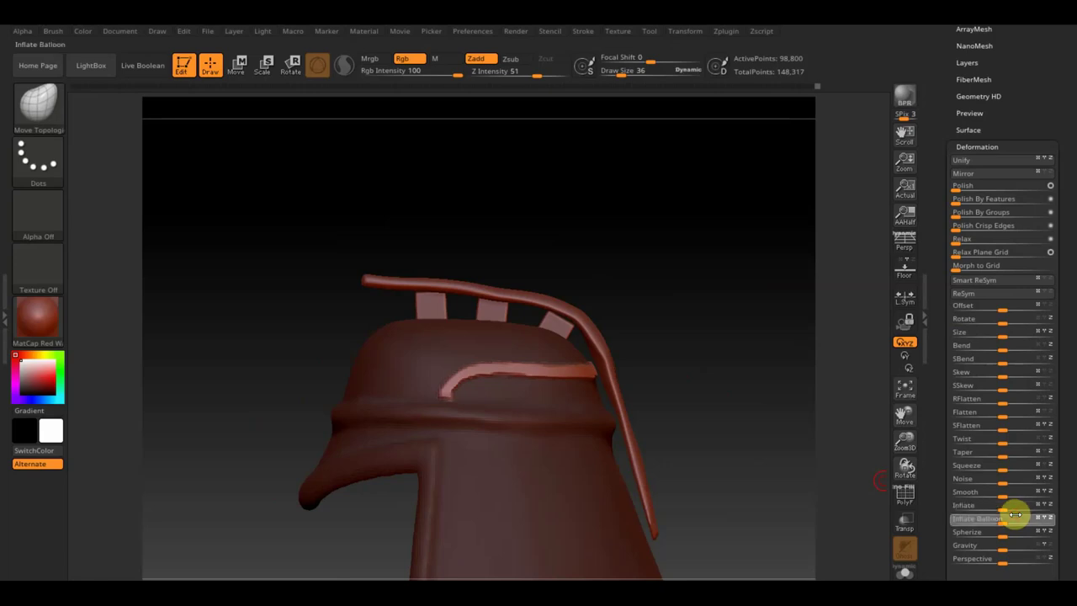
drag(1015, 515, 987, 517)
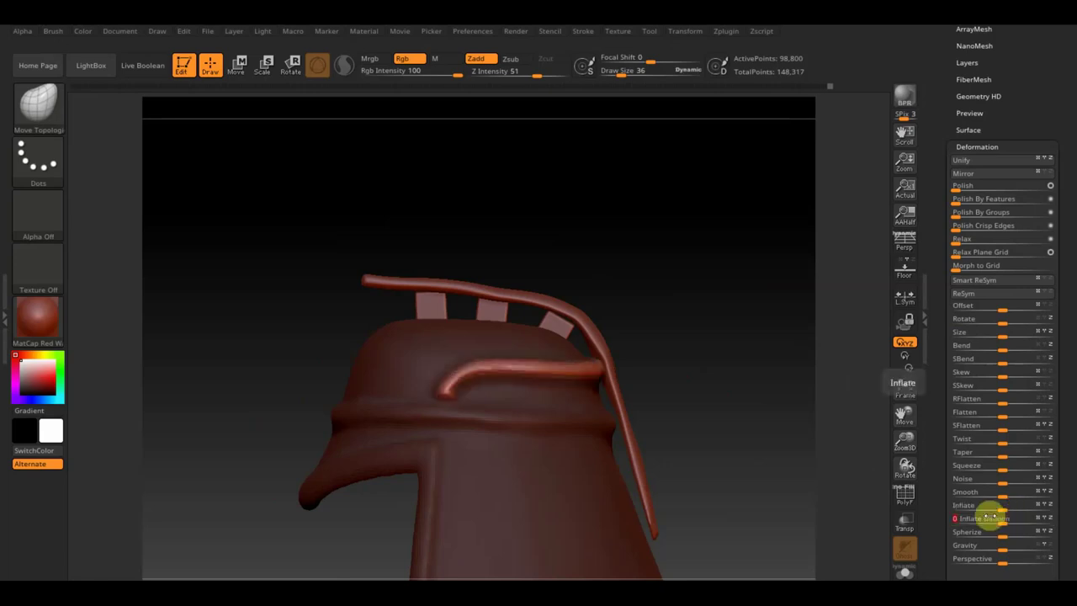
- Smooth the ridge's bulge near the rim and pick the ClayBuildup brush at a larger size
mouse_move(806, 402)
mouse_down()
mouse_move(827, 412)
mouse_move(817, 353)
mouse_up()
shift+drag(450, 383, 499, 368)
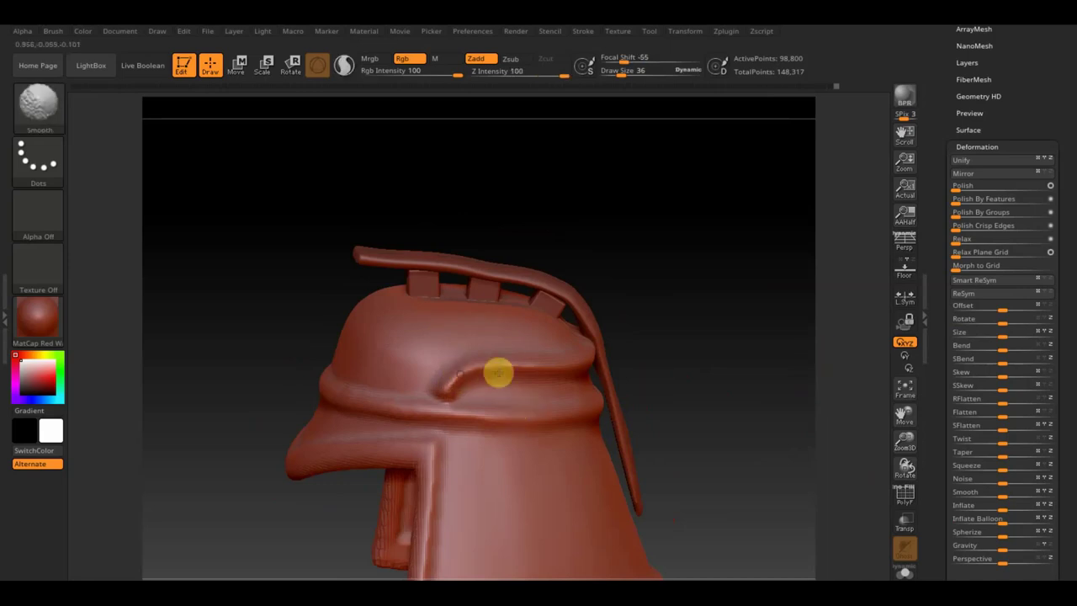
drag(615, 75, 625, 80)
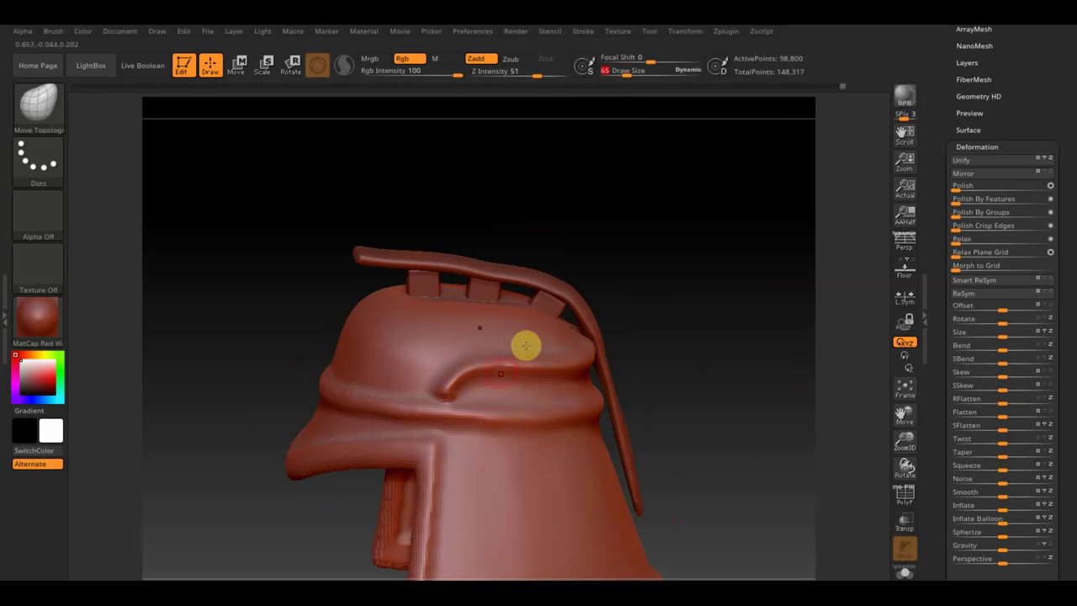
click(38, 126)
click(106, 120)
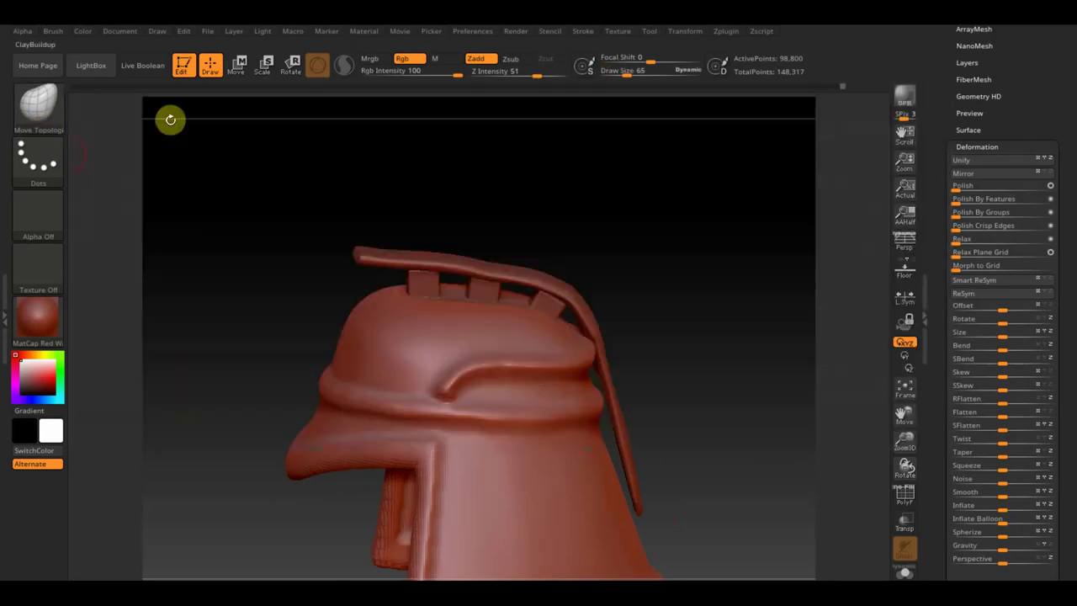
- Turn on BackfaceMask under Brush > Auto Masking
click(61, 35)
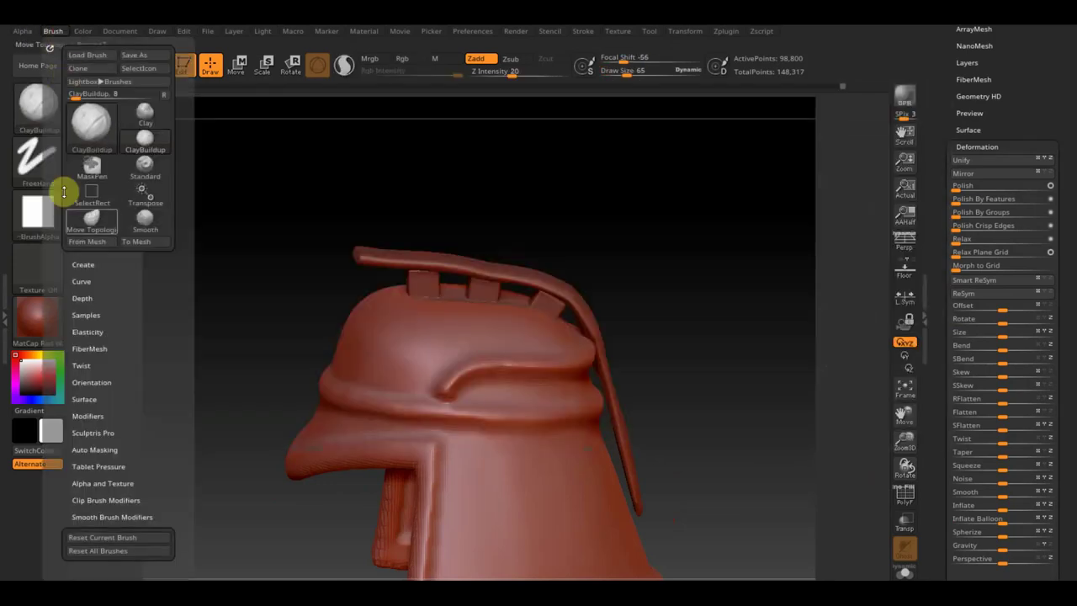
scroll(149, 429, down, 1)
click(116, 416)
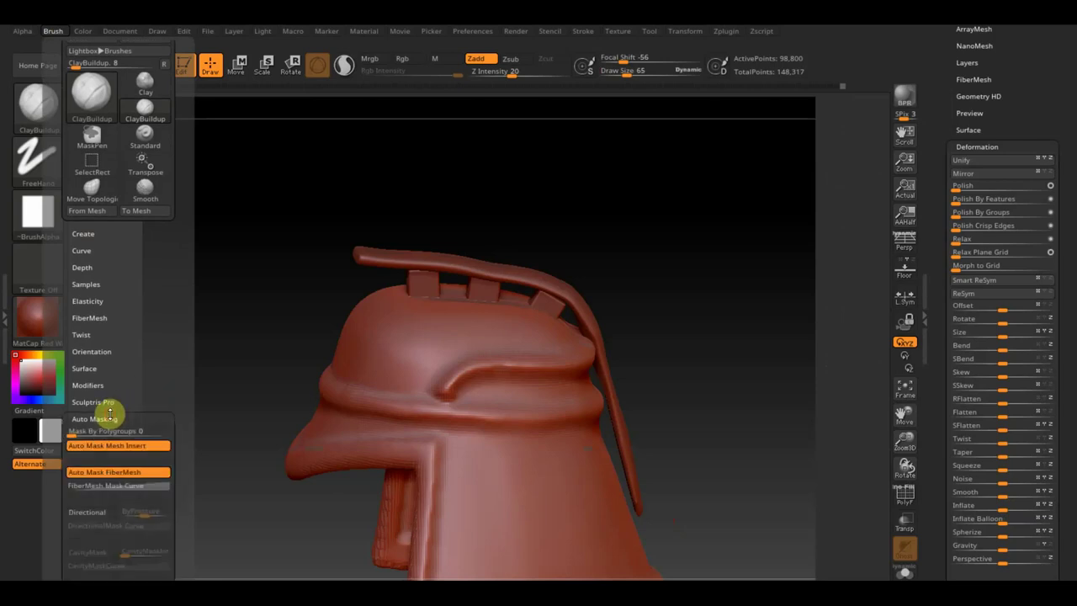
scroll(178, 484, down, 1)
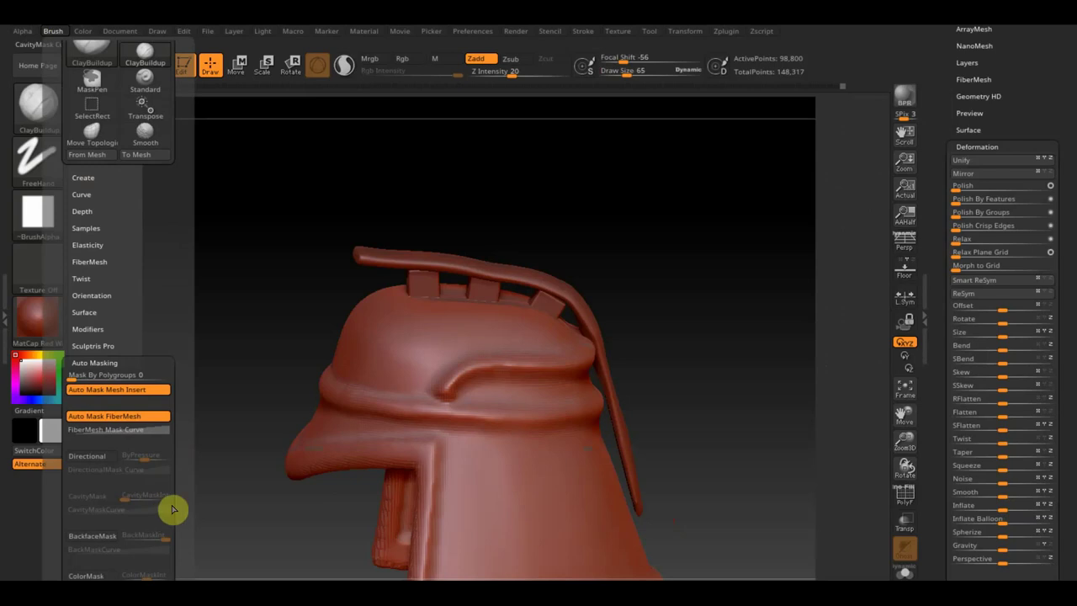
scroll(178, 497, down, 1)
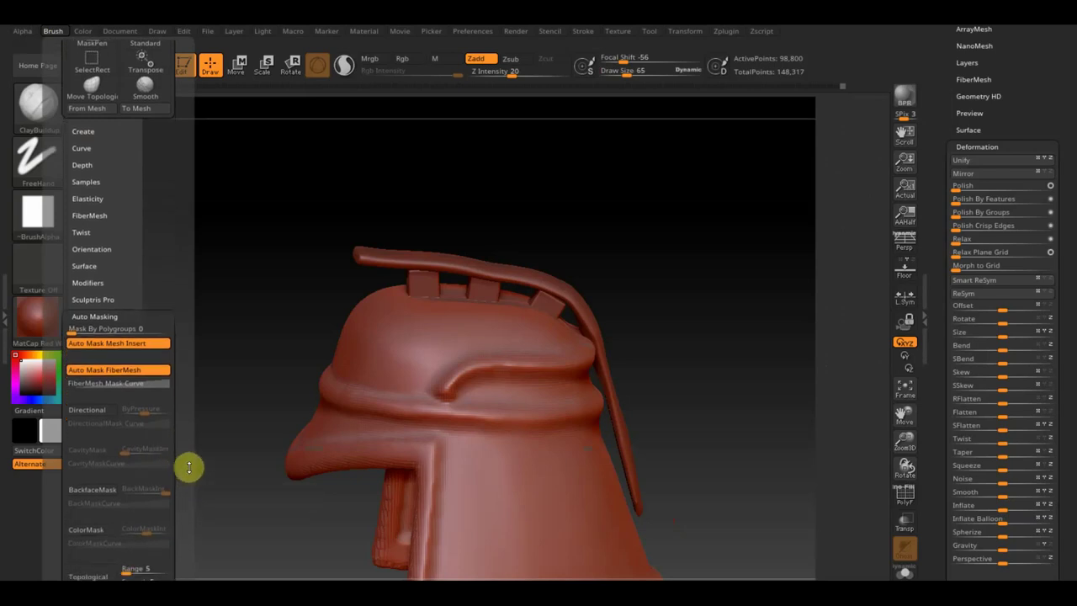
click(85, 490)
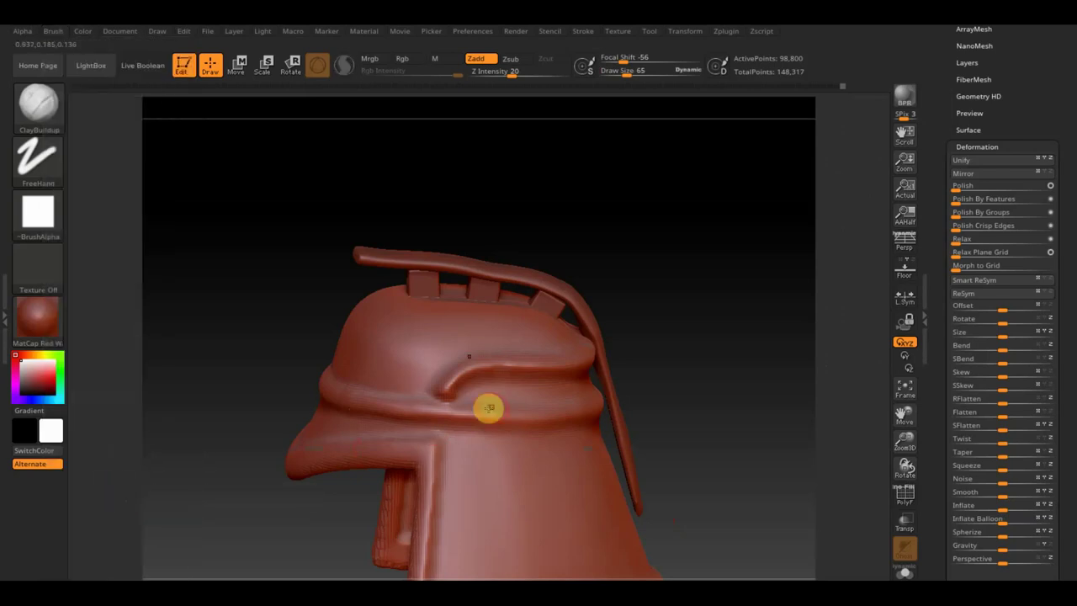
- Reshape the crease at draw size 69 with low intensity, then Shift-smooth the ridge's end into the brim
mouse_move(662, 352)
alt+mouse_down()
mouse_move(658, 334)
mouse_move(695, 428)
alt+mouse_up()
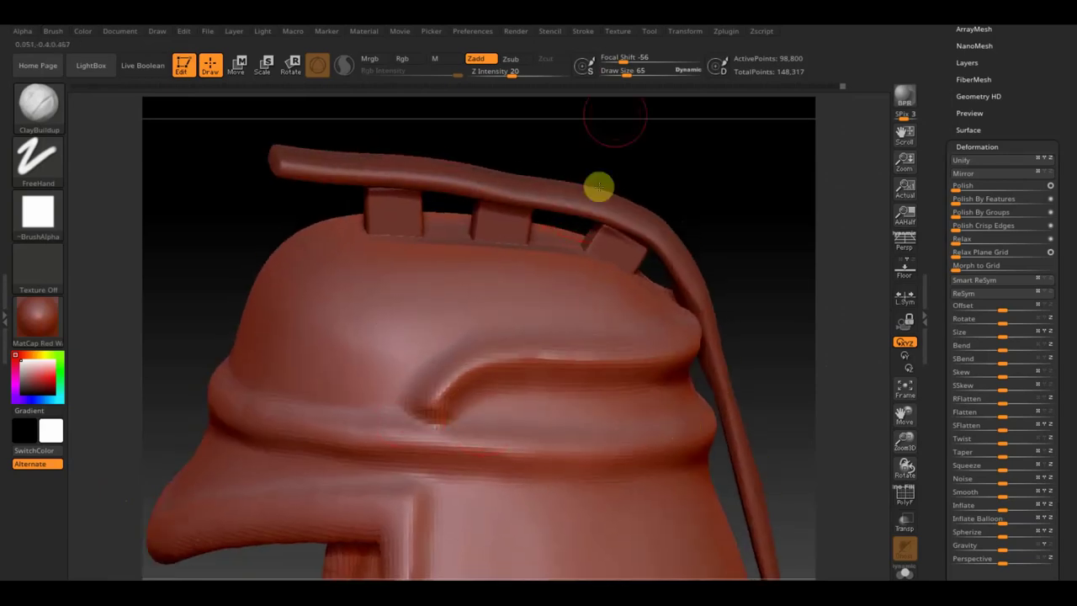
drag(622, 70, 629, 70)
mouse_move(452, 404)
mouse_down()
mouse_move(420, 431)
mouse_move(441, 411)
mouse_up()
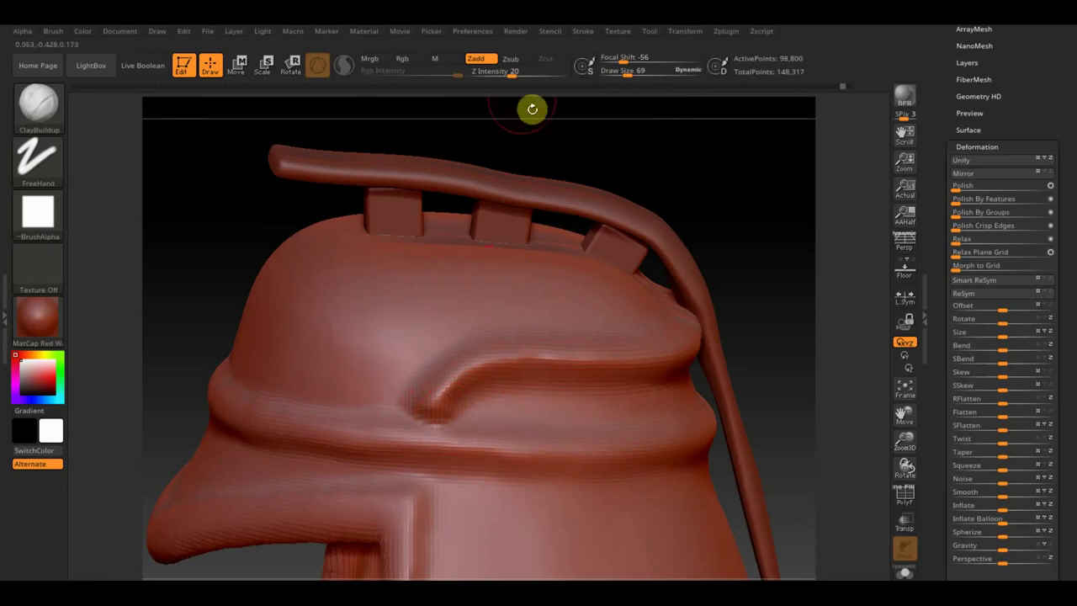
drag(515, 75, 511, 74)
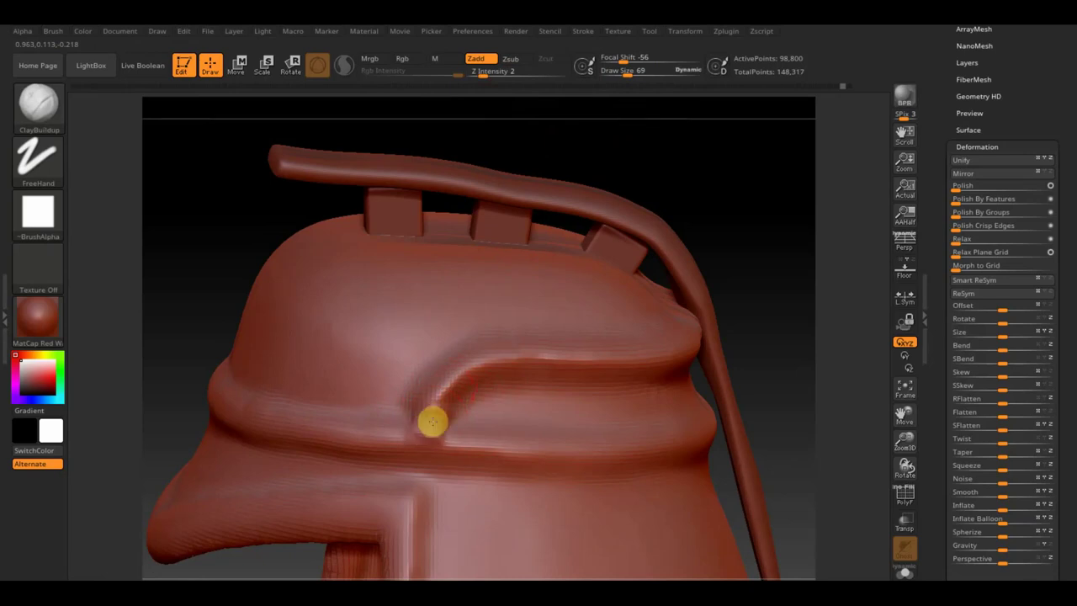
key(shift)
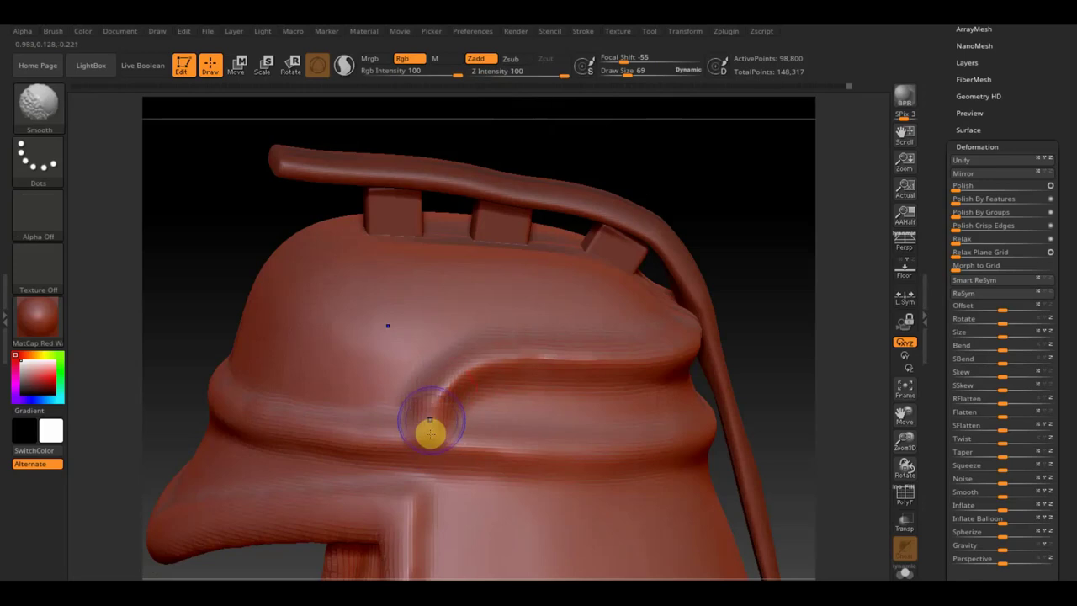
mouse_move(786, 317)
mouse_down()
mouse_move(789, 386)
mouse_move(786, 322)
mouse_move(755, 271)
mouse_up()
drag(681, 197, 647, 319)
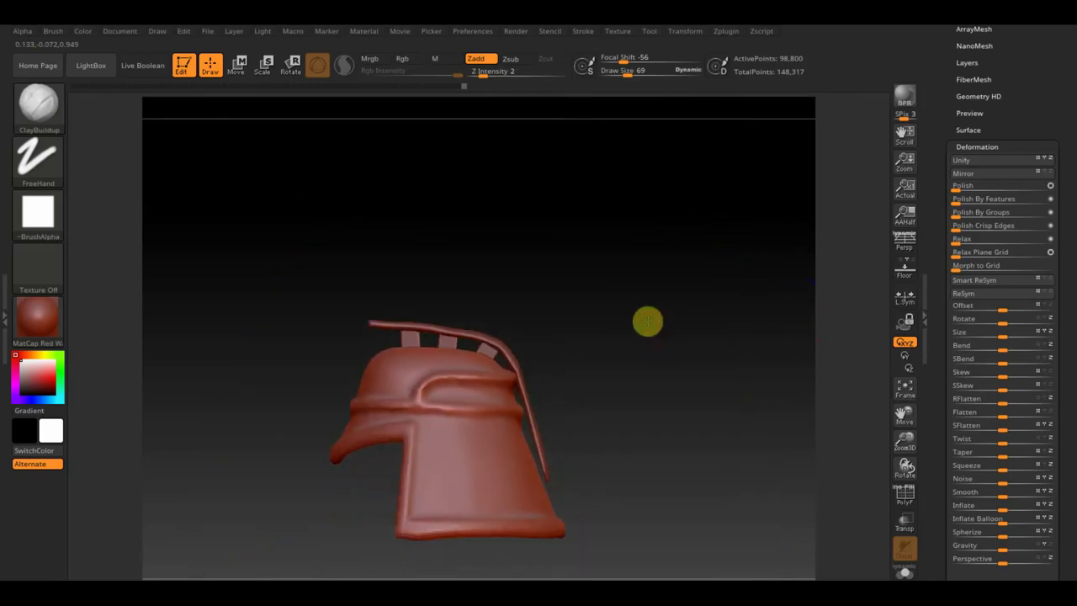
- Select the crest rod and pull its lower end down with an enlarged Move Topological brush
alt+click(488, 340)
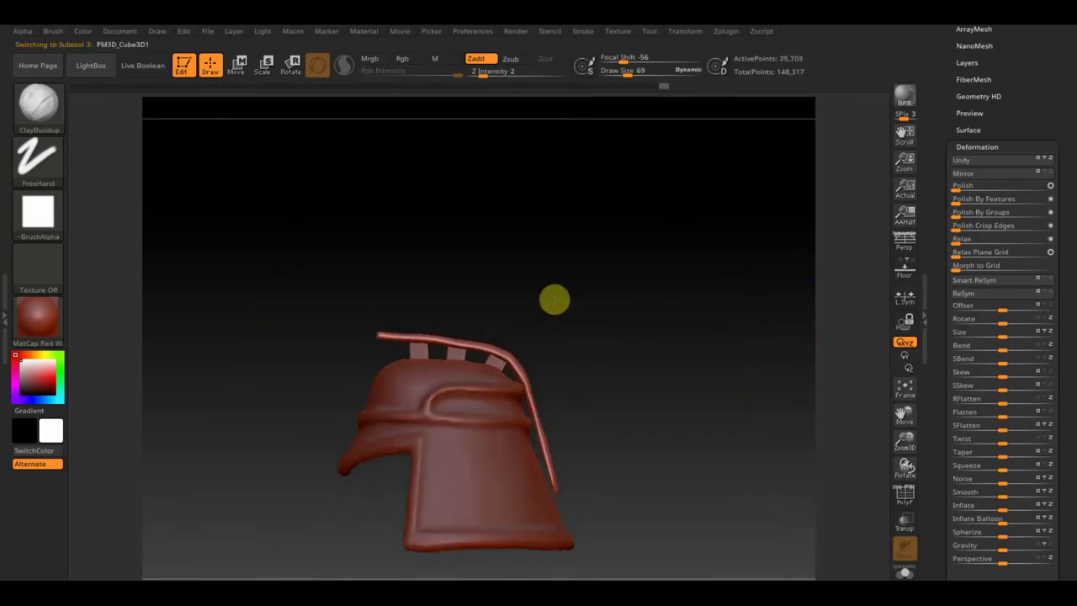
alt+drag(553, 298, 611, 409)
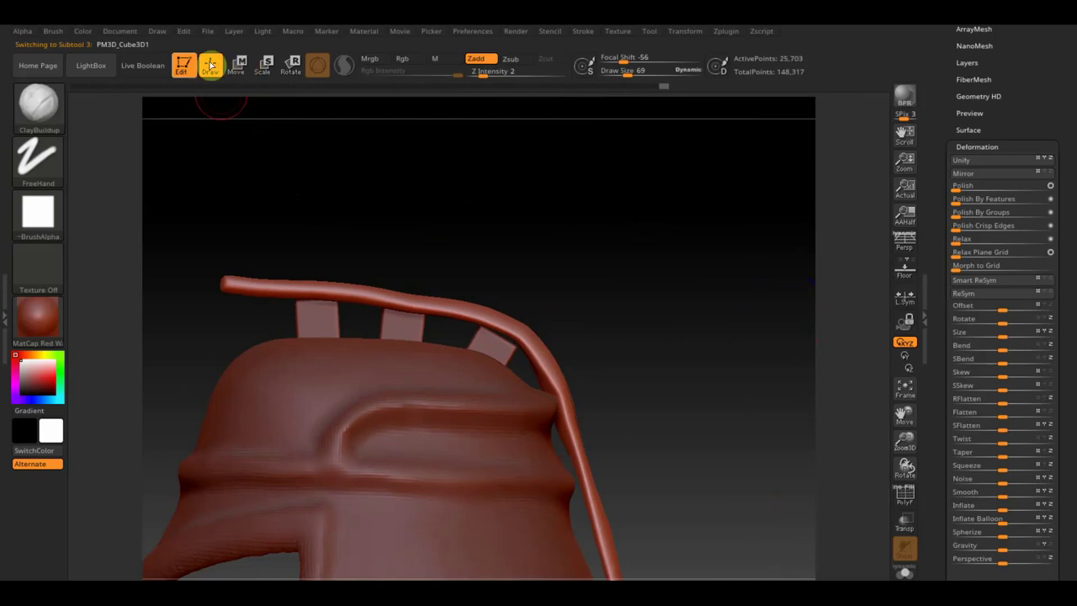
click(38, 103)
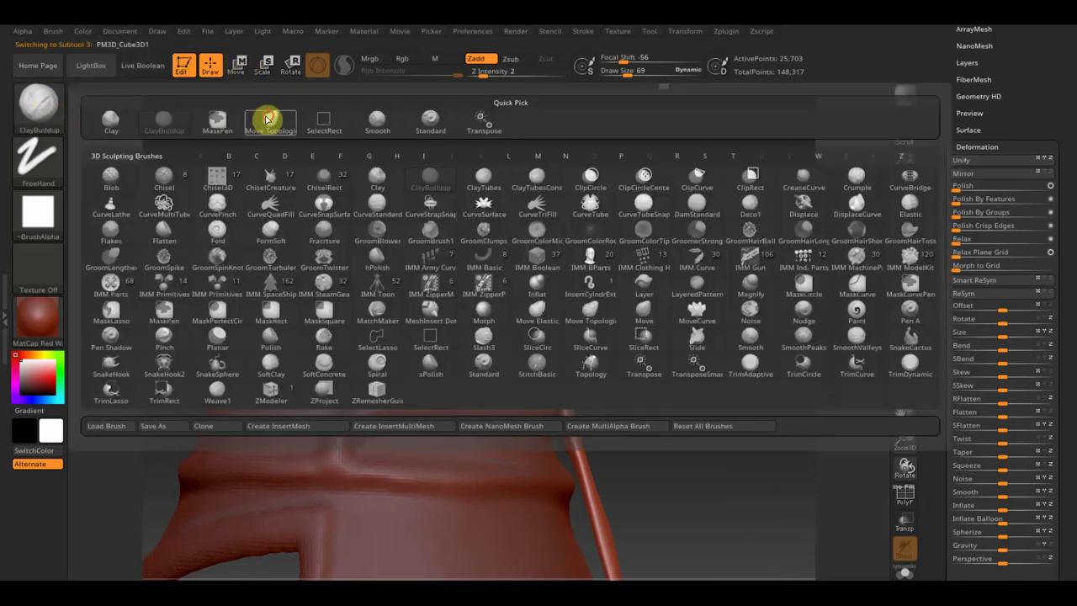
click(270, 118)
drag(627, 69, 646, 71)
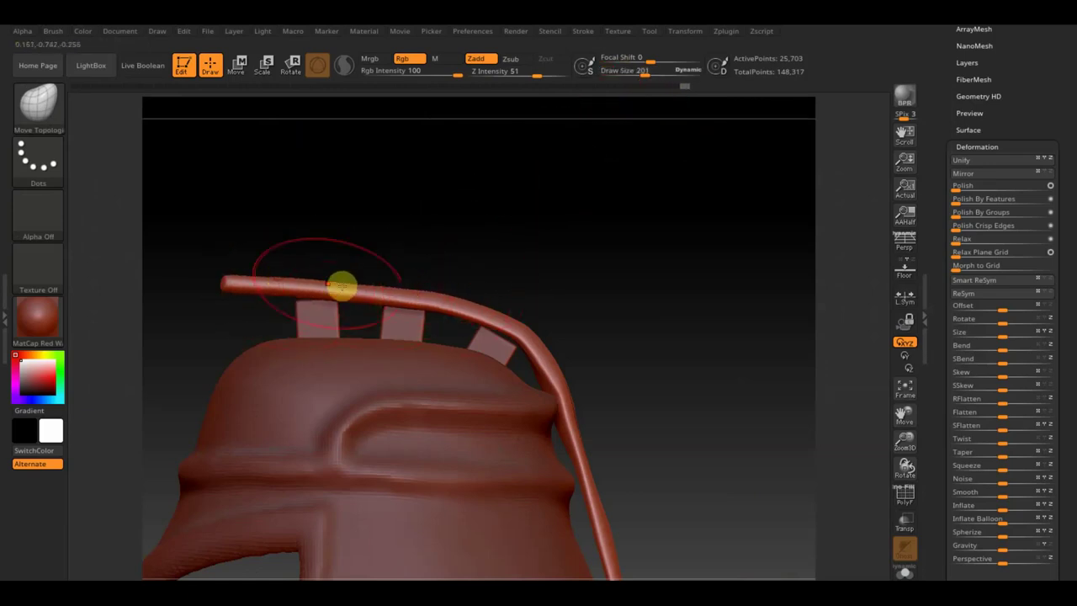
mouse_move(503, 311)
mouse_down()
mouse_move(548, 351)
mouse_move(543, 380)
mouse_up()
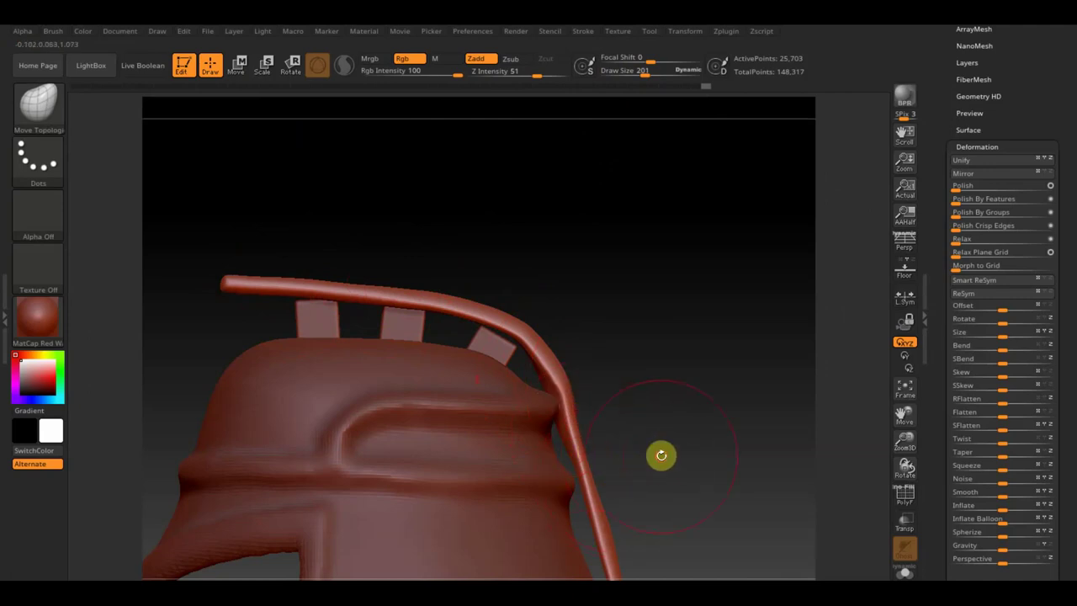
drag(659, 454, 643, 367)
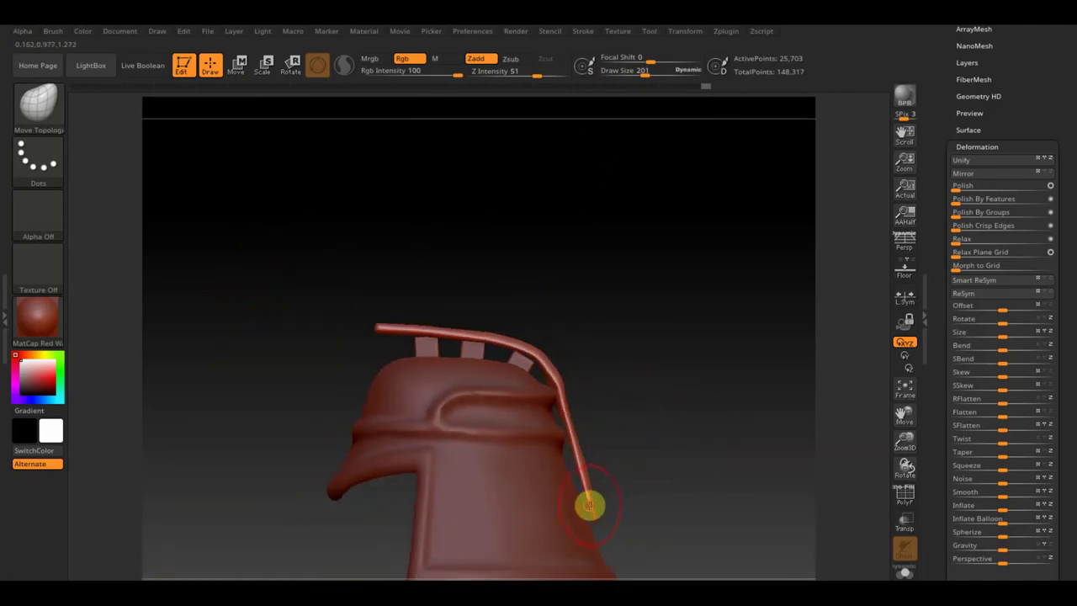
drag(585, 503, 592, 515)
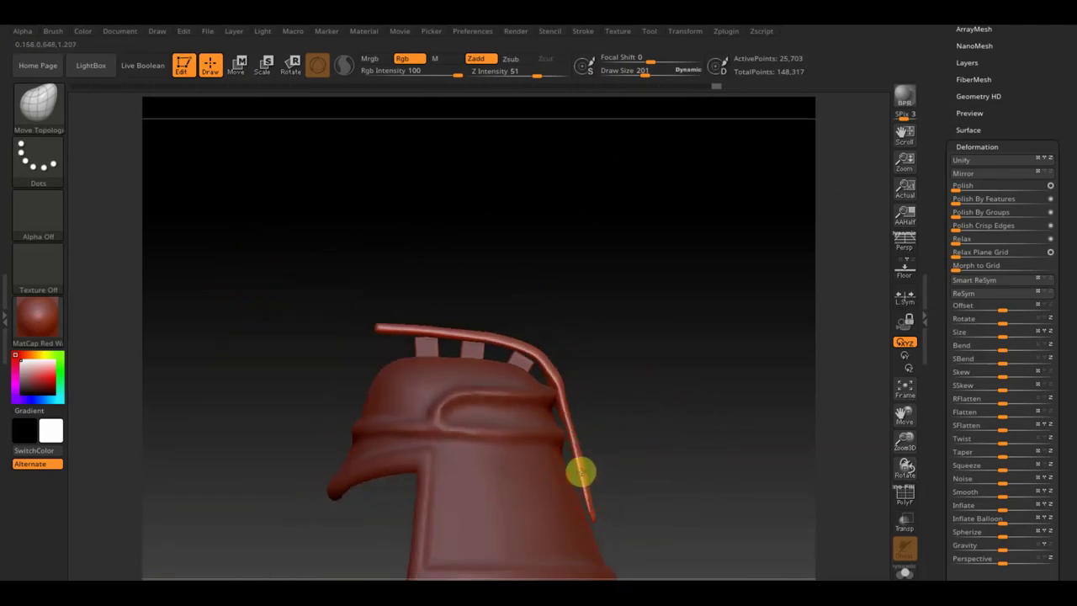
drag(582, 473, 577, 455)
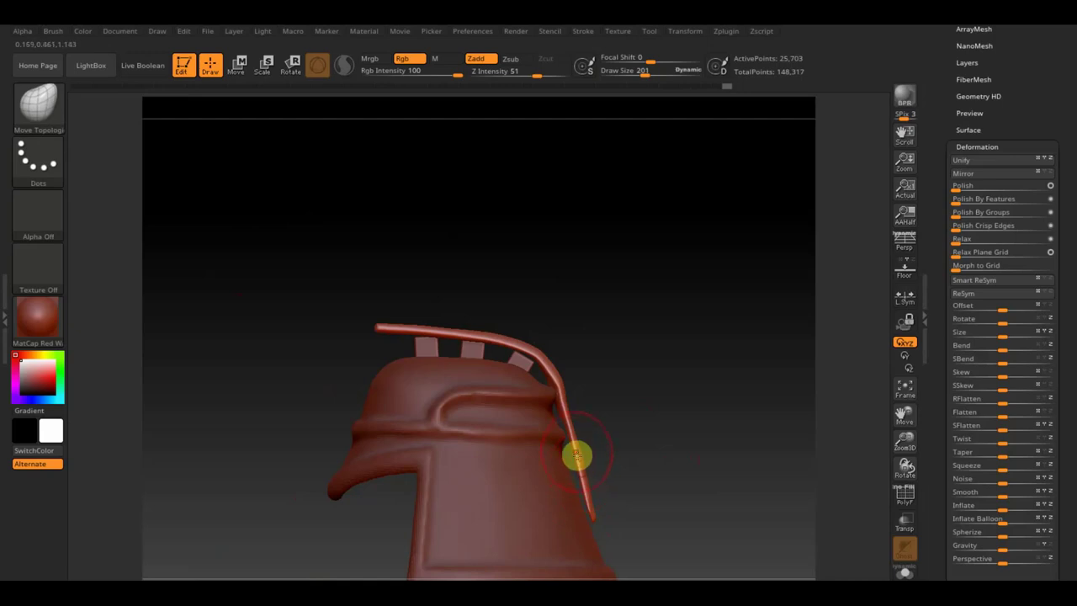
- Make the helmet shell the active subtool and snap the view to its side and top
alt+click(547, 392)
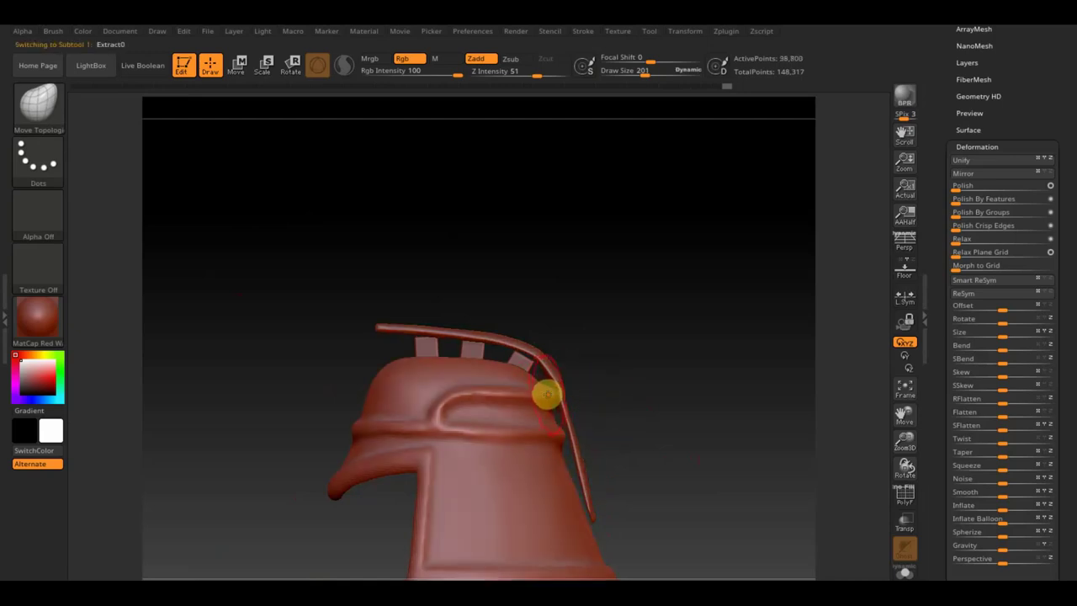
drag(632, 387, 562, 393)
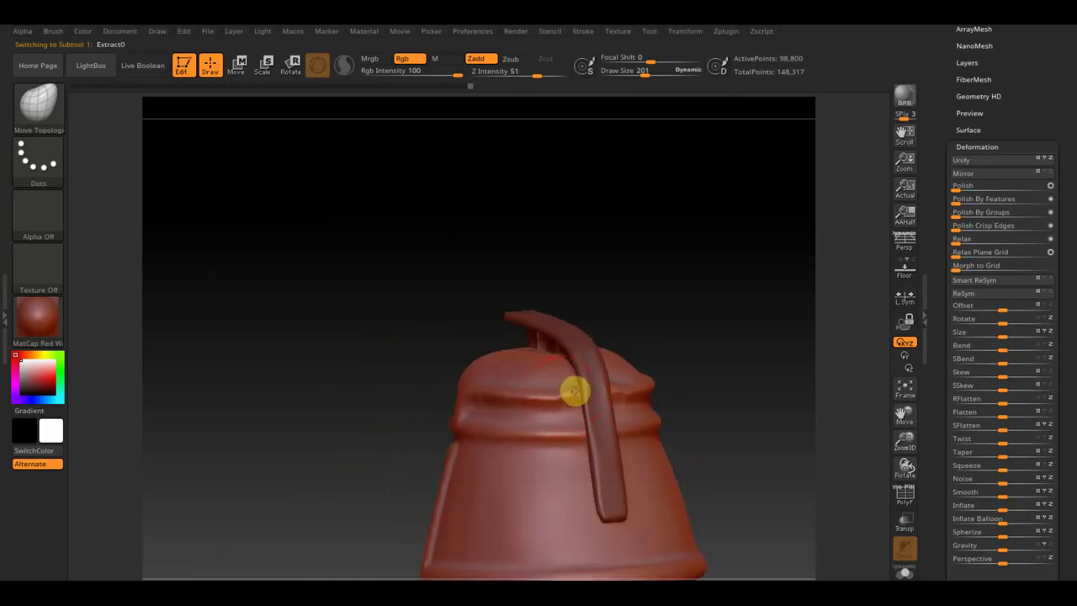
key(shift)
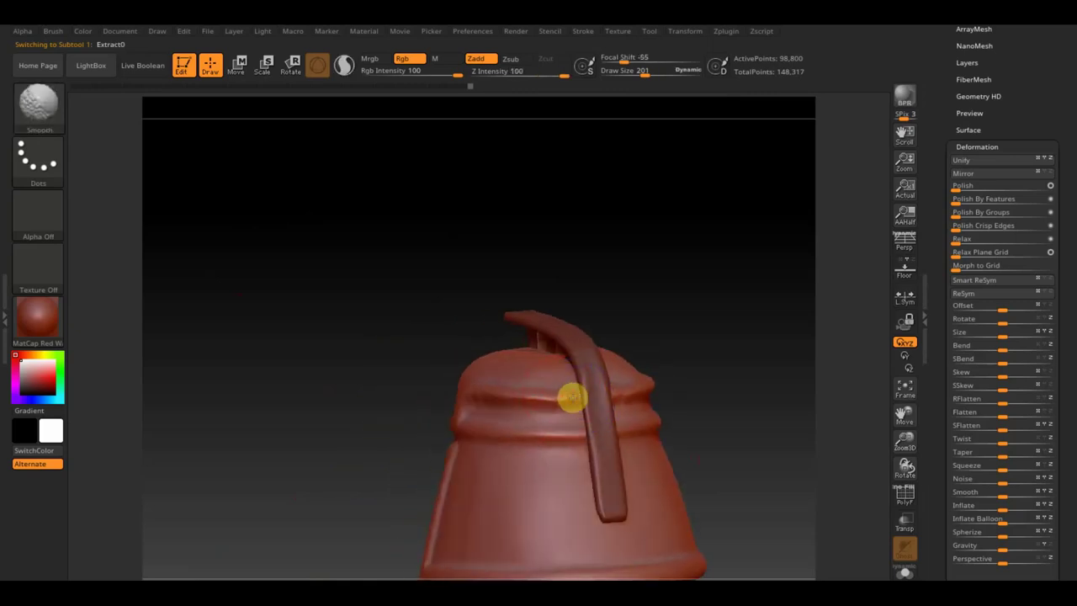
mouse_move(675, 378)
mouse_down()
mouse_move(690, 526)
mouse_move(618, 436)
mouse_up()
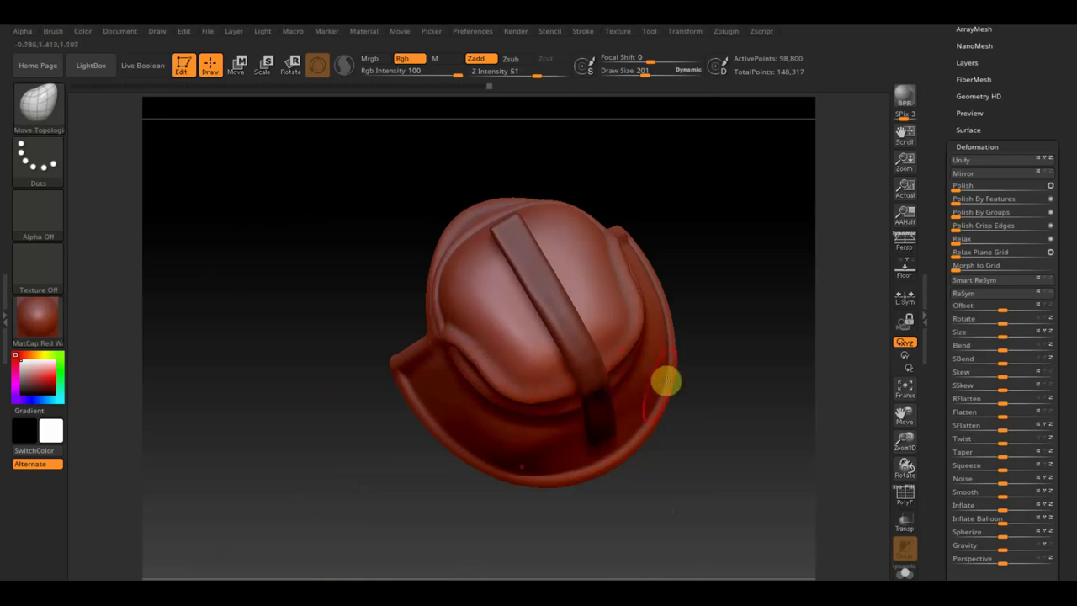
mouse_move(698, 358)
mouse_down()
mouse_move(715, 236)
mouse_move(708, 197)
mouse_move(779, 228)
mouse_move(759, 260)
mouse_up()
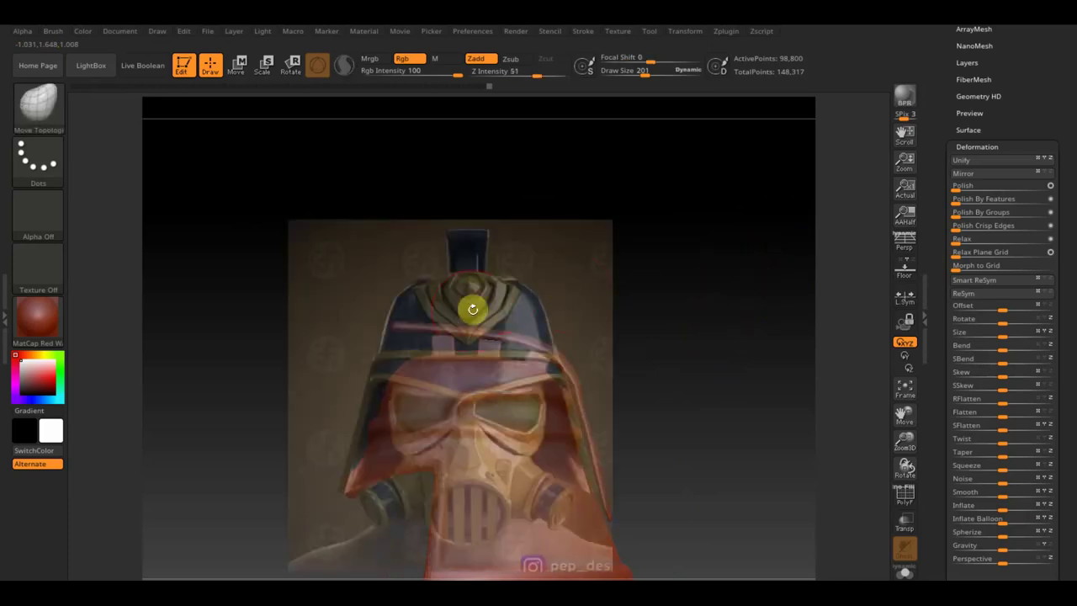
- Scale up the Spotlight reference image to fit the helmet
drag(666, 297, 661, 291)
key(shift+z)
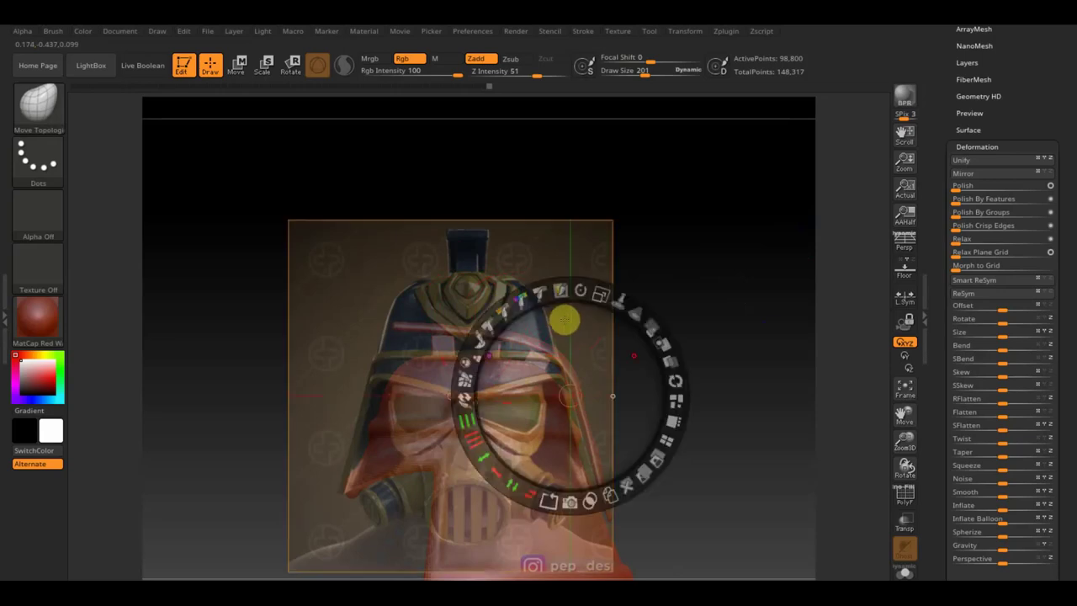
mouse_move(603, 293)
mouse_down()
mouse_move(709, 413)
mouse_move(619, 325)
mouse_move(687, 386)
mouse_move(661, 403)
mouse_up()
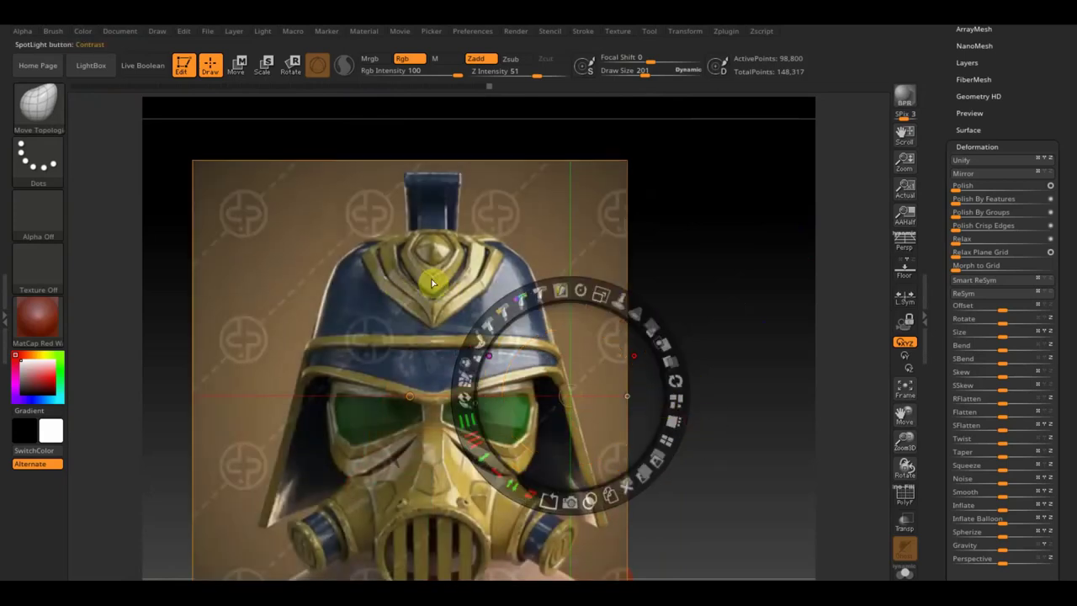
key(z)
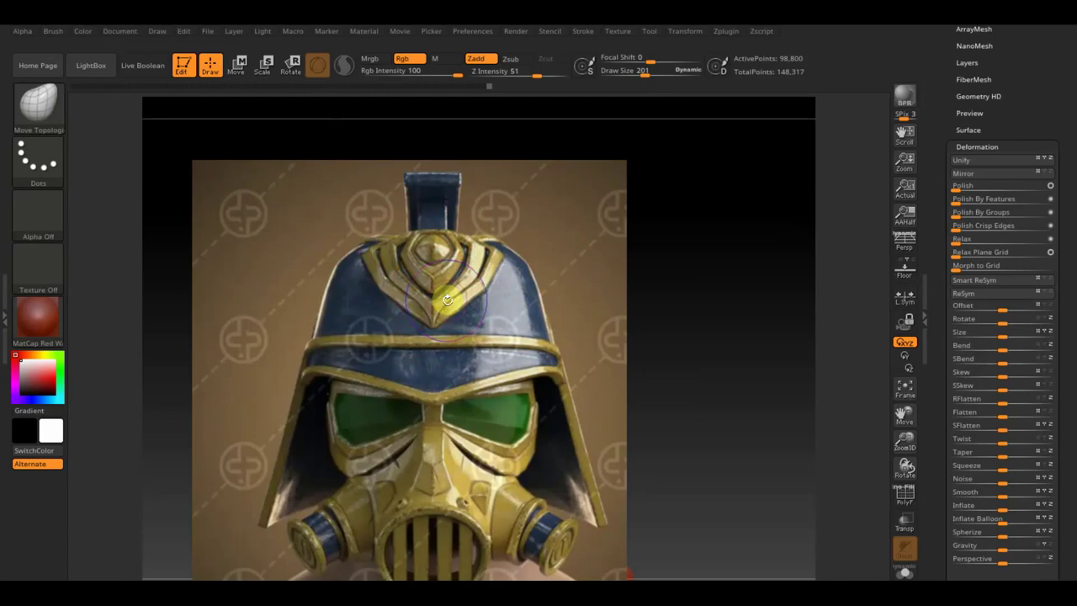
- Hide the reference image, snap the helmet to front view, and set draw size to 30
key(shift)
key(shift+z)
mouse_move(572, 279)
mouse_down()
mouse_move(656, 278)
mouse_move(604, 266)
mouse_up()
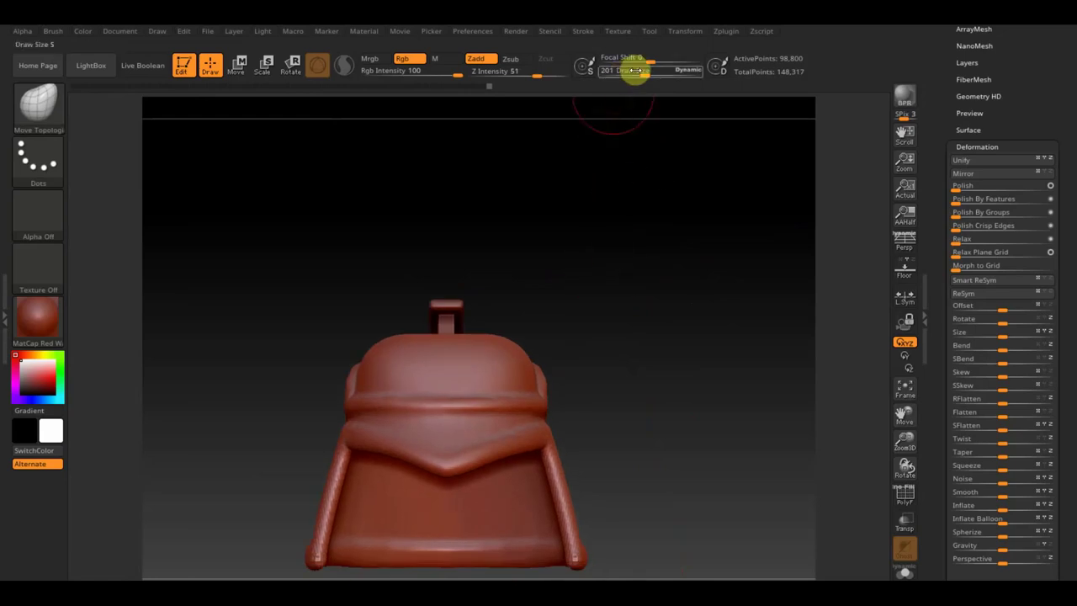
drag(648, 71, 639, 72)
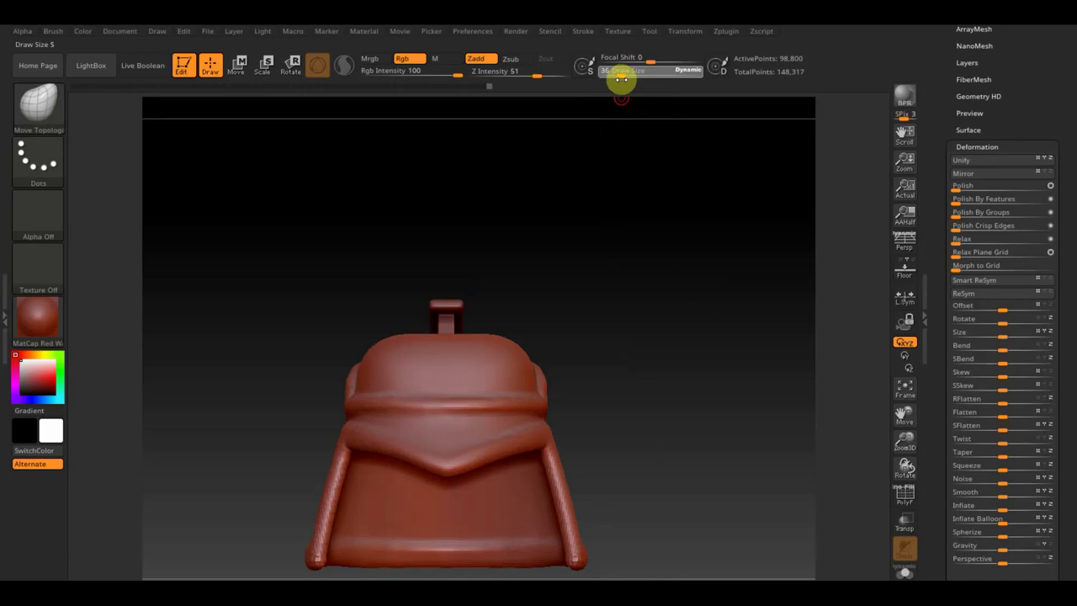
drag(620, 79, 617, 79)
drag(632, 231, 631, 273)
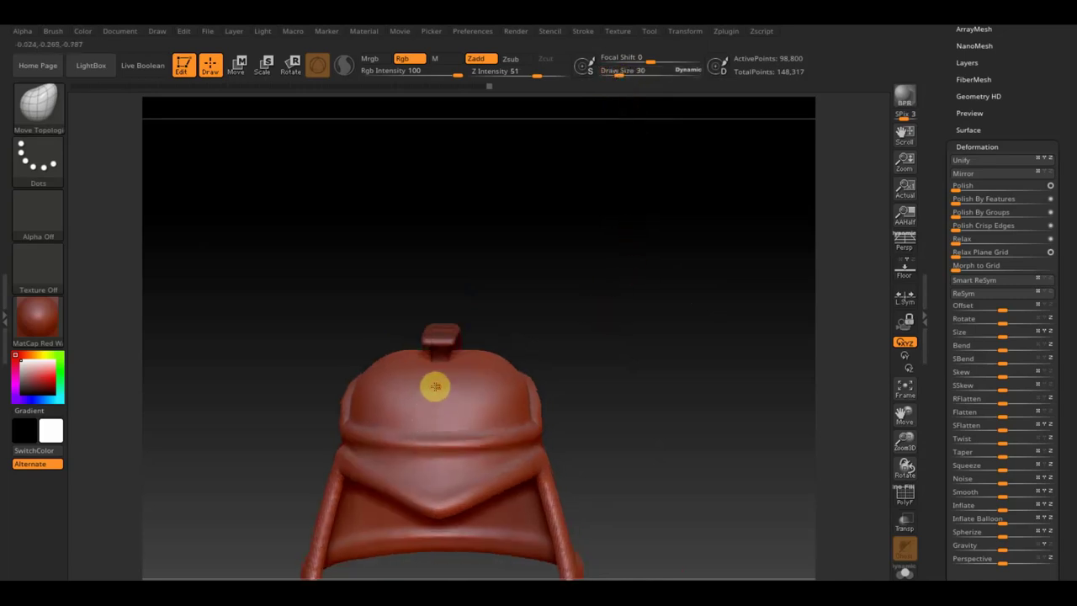
- Paint a filled diamond mask on the helmet front with MaskPen, then rotate to a lower frontal view
key(ctrl)
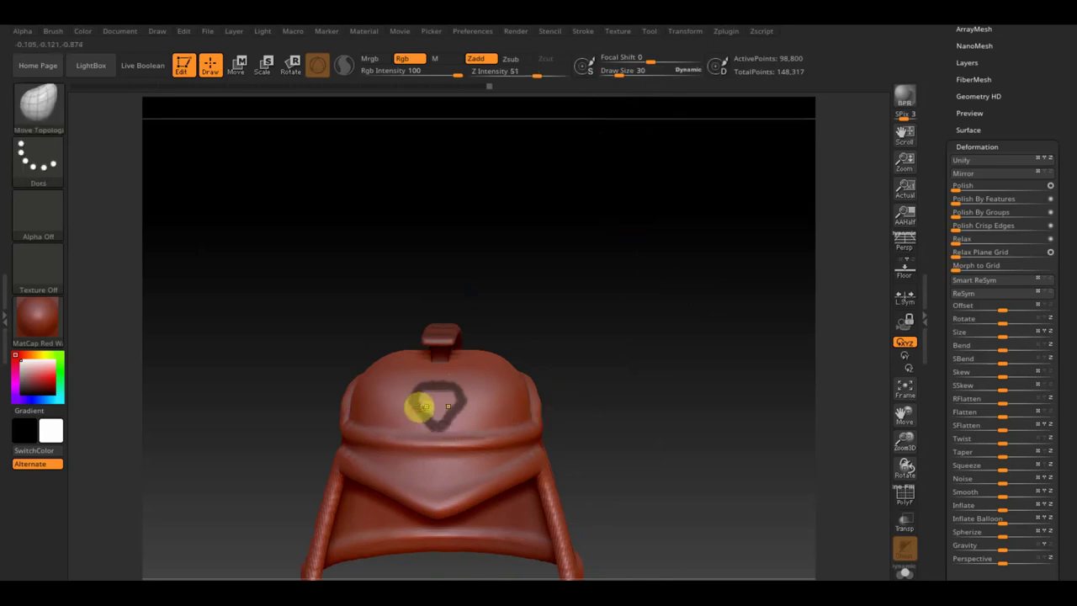
ctrl+drag(421, 404, 425, 401)
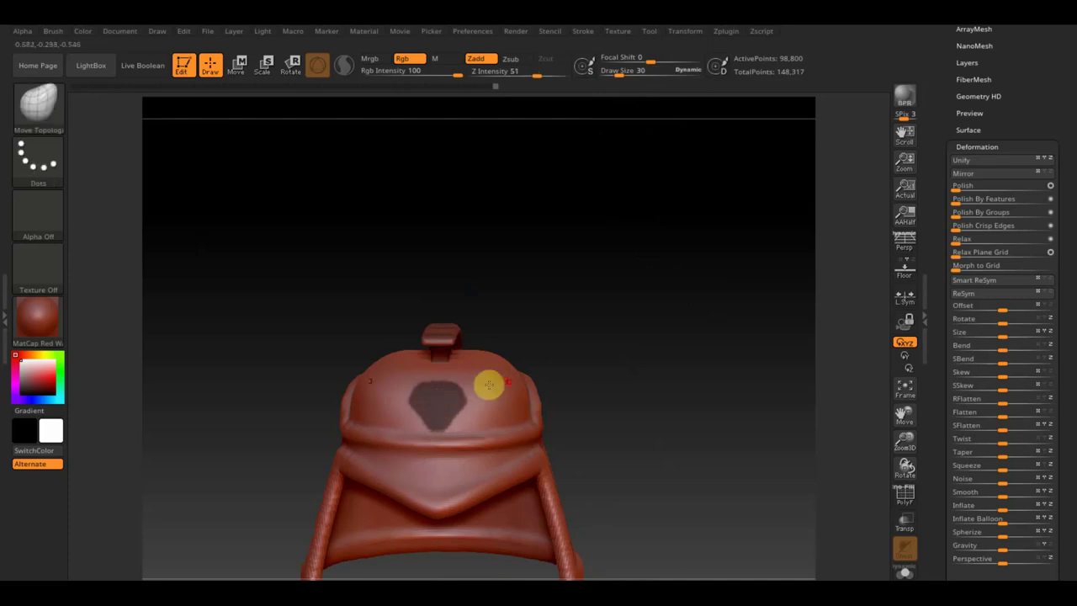
mouse_move(584, 365)
mouse_down()
mouse_move(588, 325)
mouse_move(592, 335)
mouse_up()
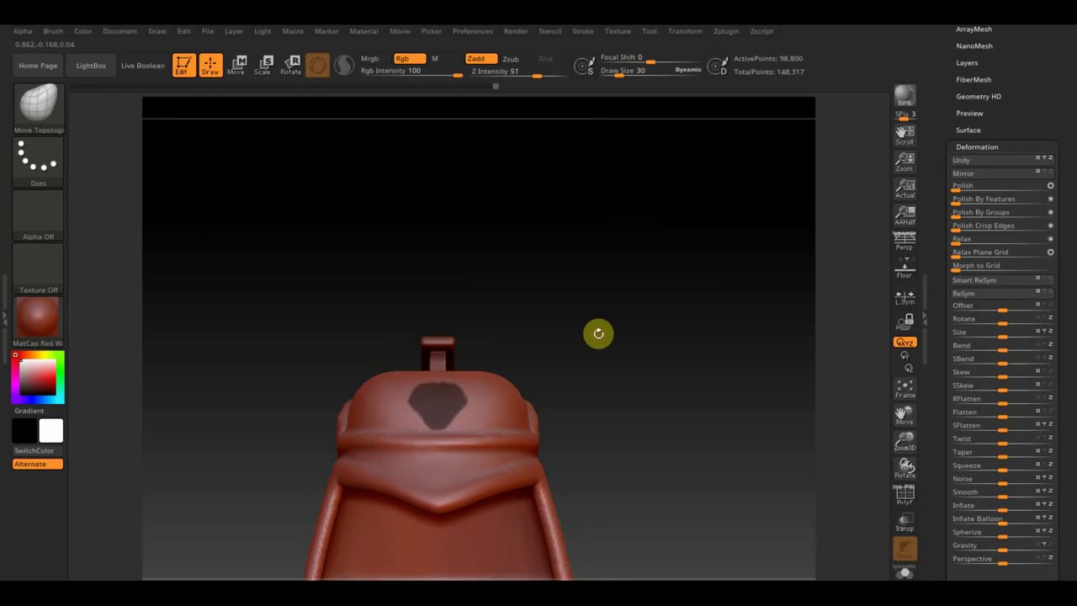
scroll(1050, 101, up, 5)
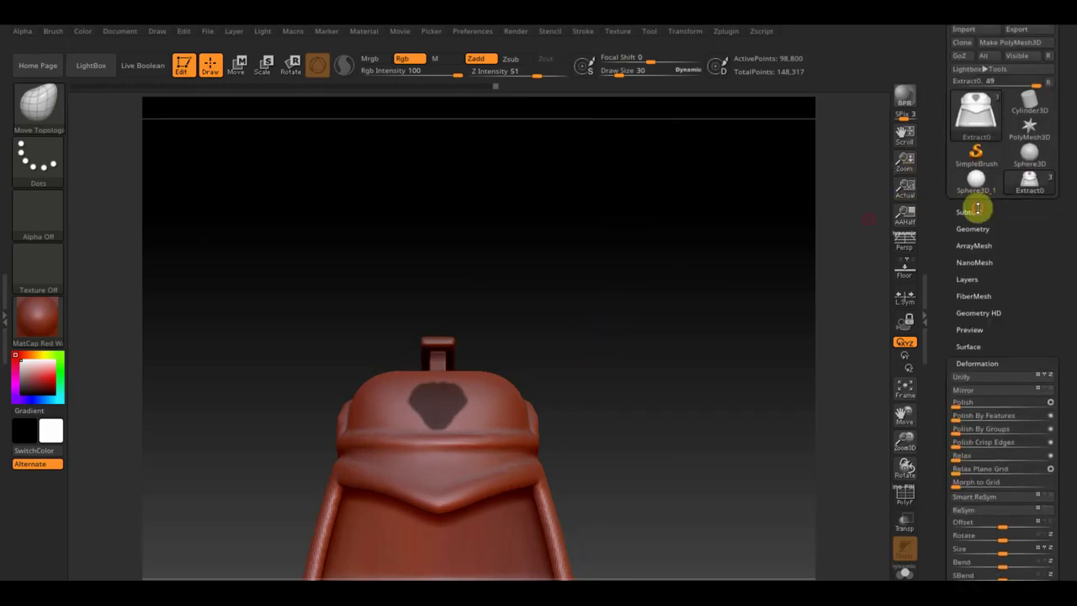
- Duplicate the helmet subtool, invert the mask, and pull the diamond outward with the gizmo before clearing the mask
click(977, 211)
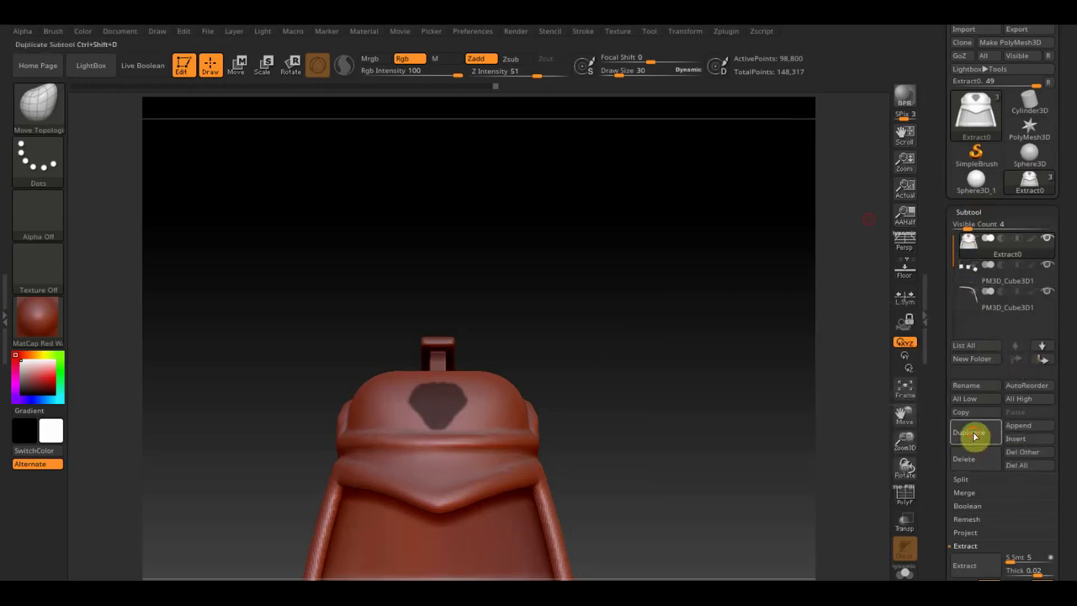
click(972, 433)
drag(765, 433, 706, 440)
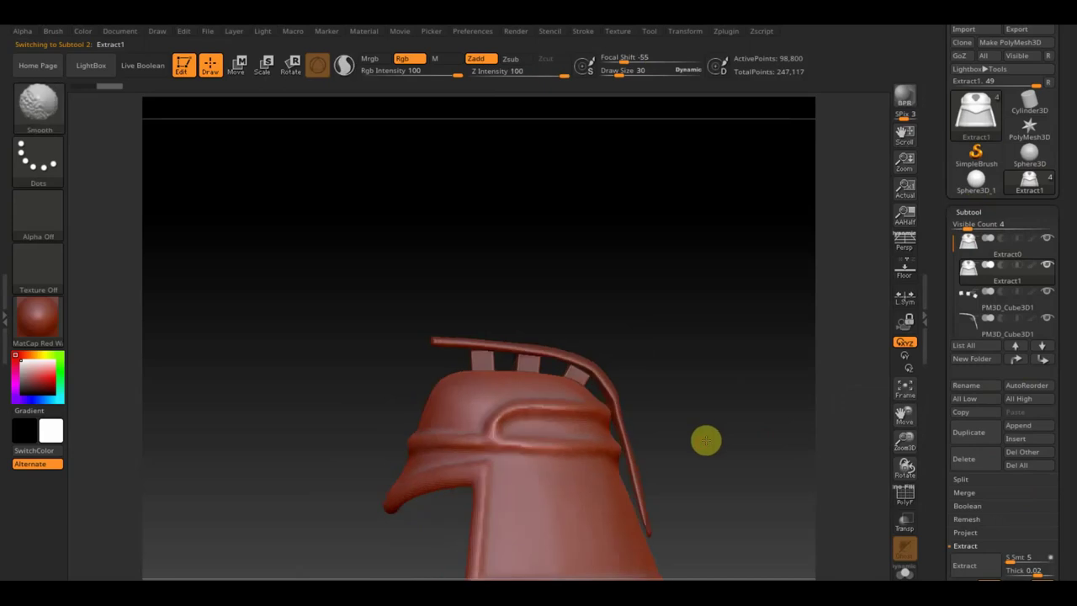
key(ctrl)
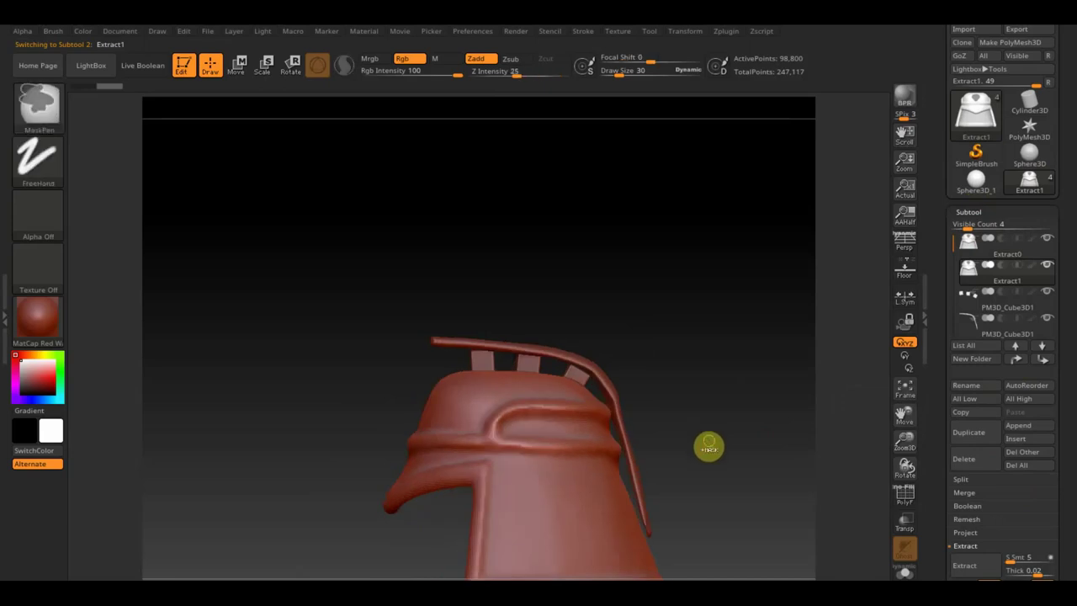
ctrl+click(708, 446)
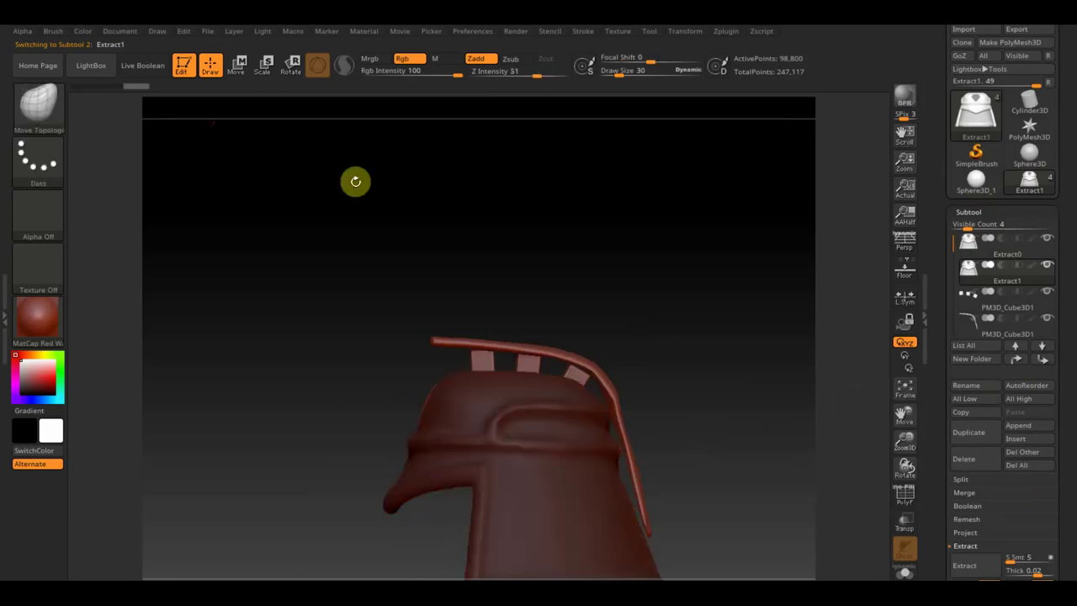
click(239, 66)
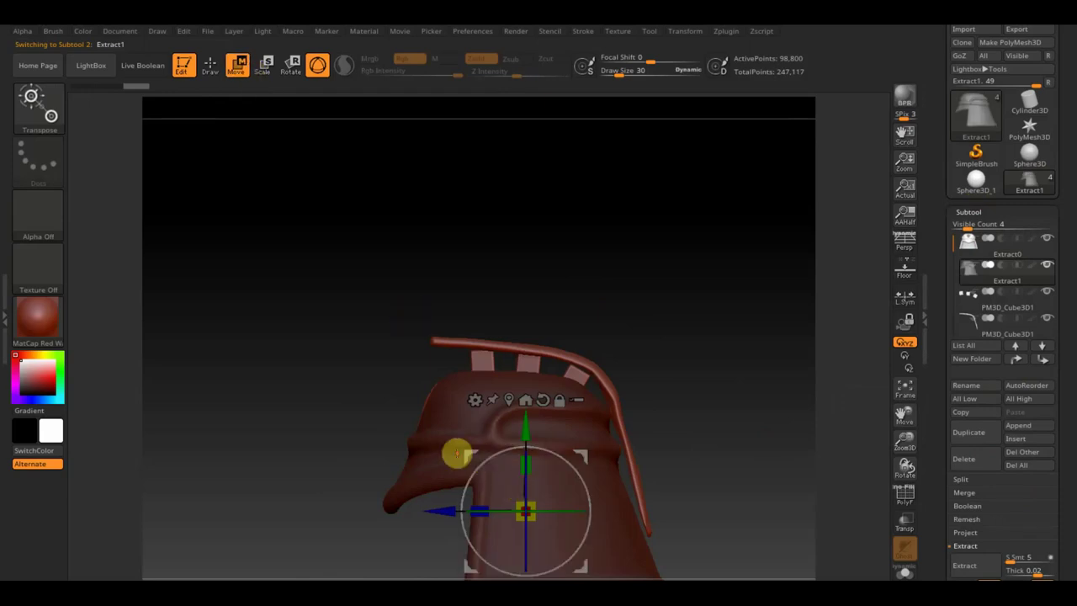
drag(469, 452, 455, 447)
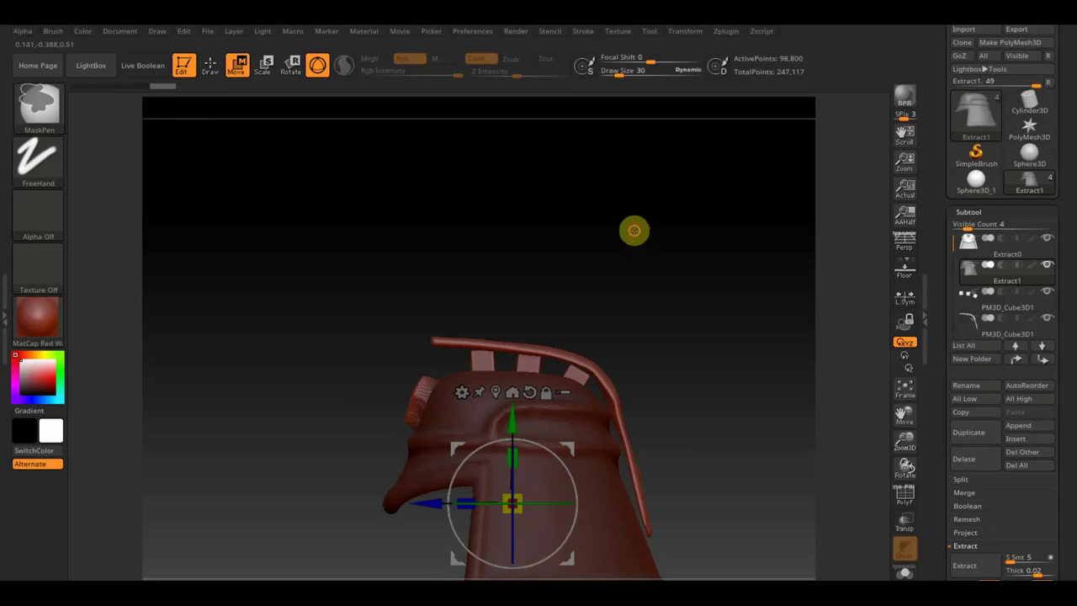
ctrl+drag(634, 231, 711, 337)
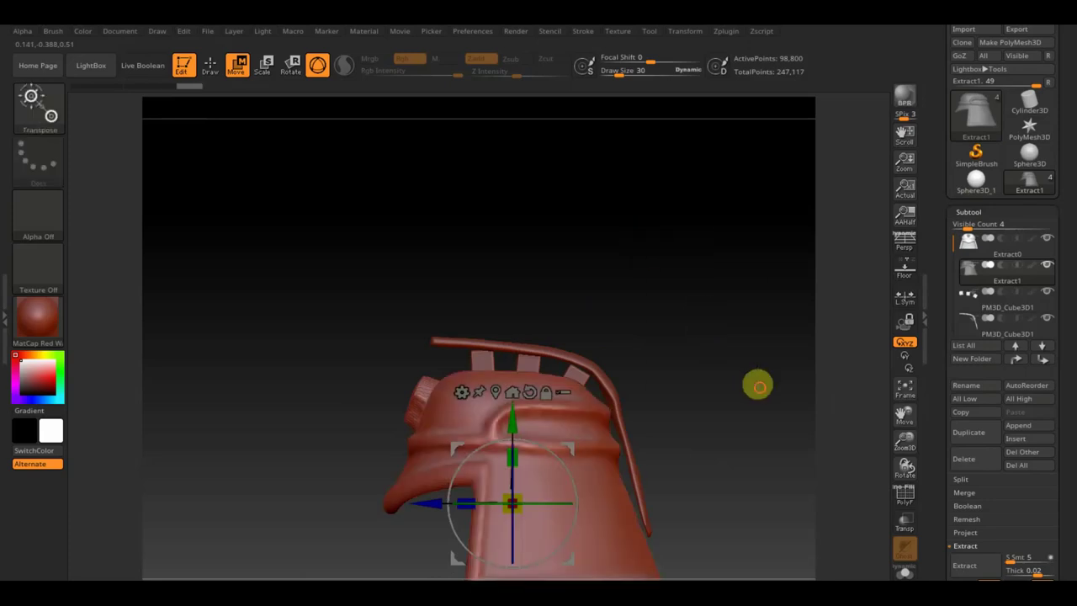
- DynaMesh the Extract1 duplicate at resolution 128 and hide the original Extract0 helmet
drag(758, 386, 793, 396)
click(969, 211)
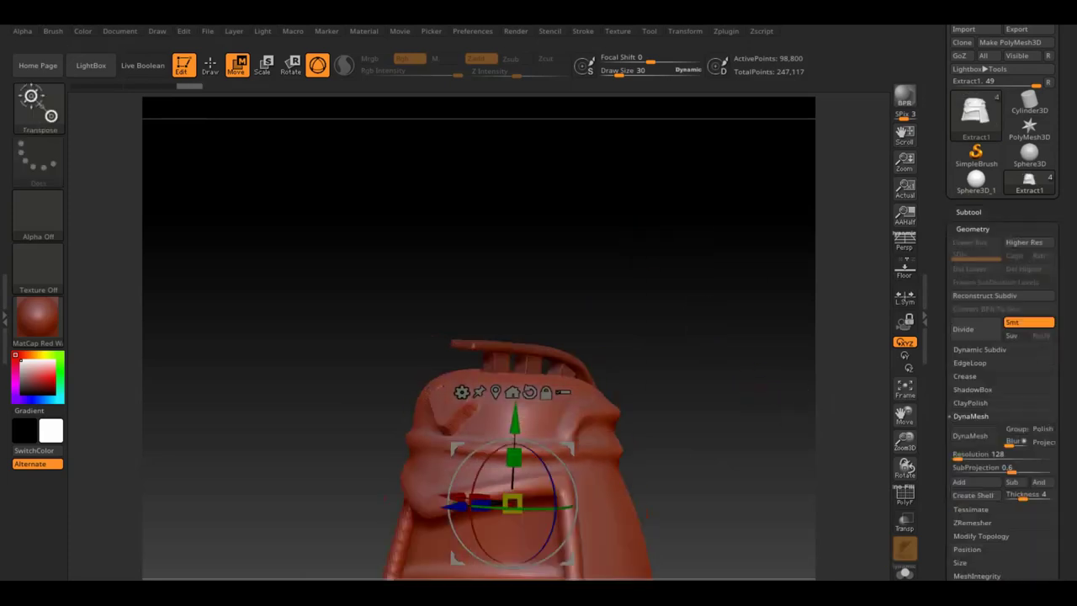
click(970, 436)
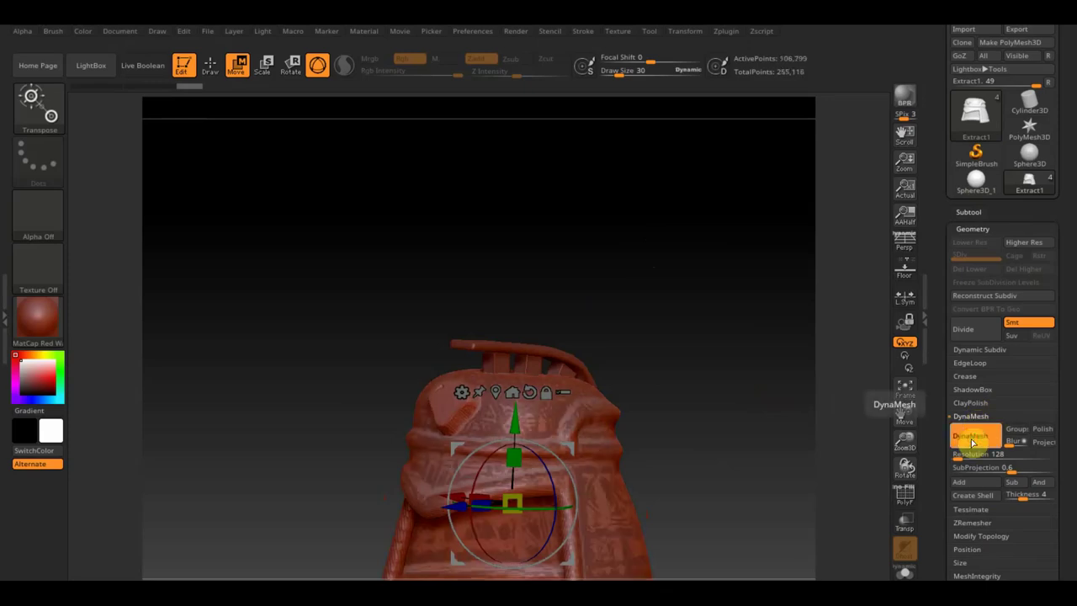
click(968, 211)
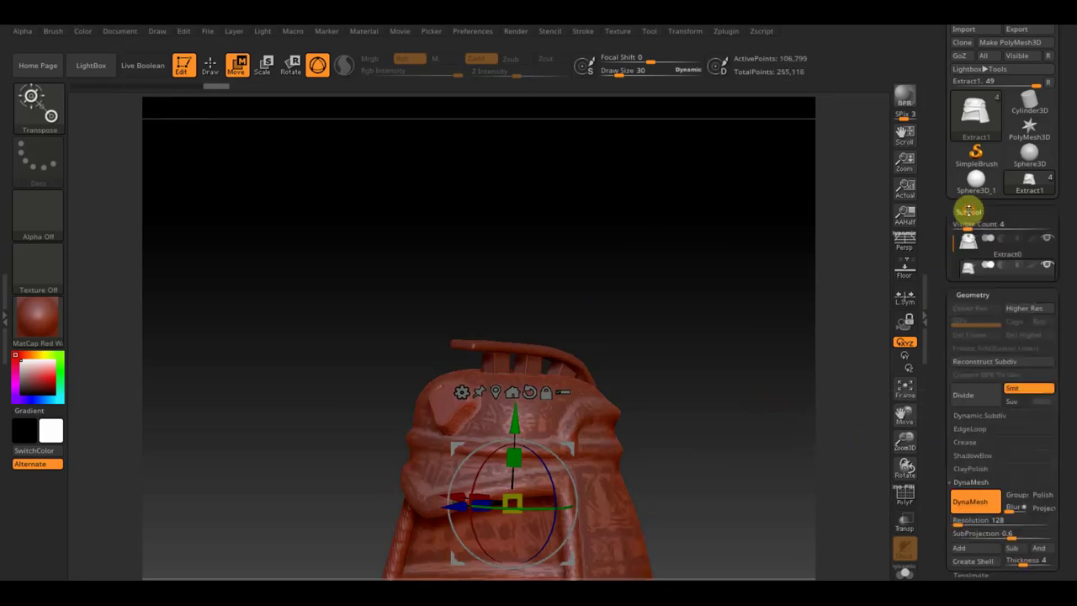
click(1048, 241)
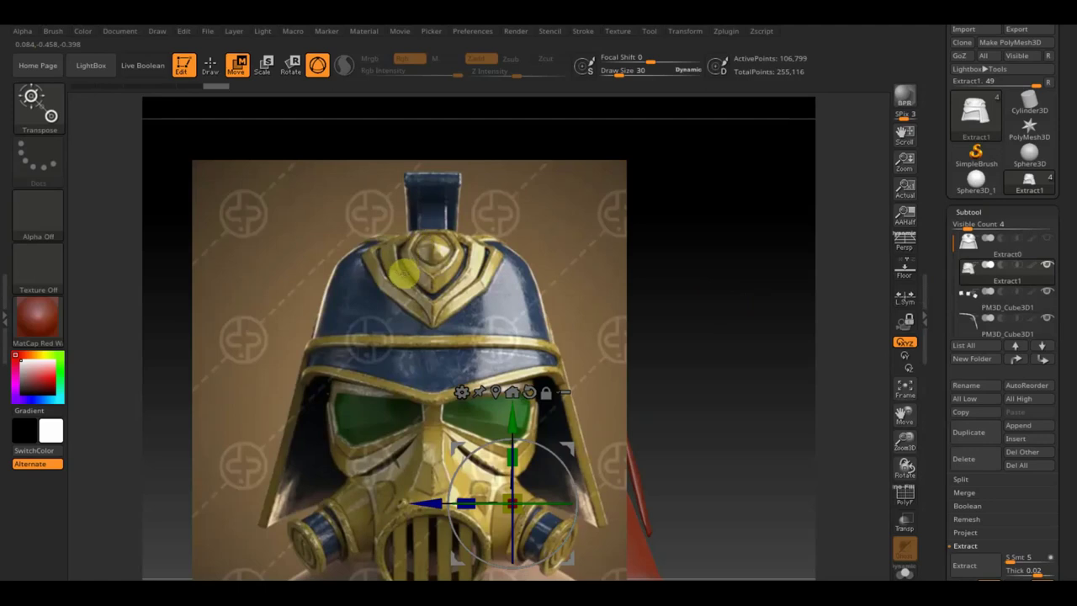
- Hide the reference image and apply a Curve-stroke mask line running up to the crest bar
key(shift+z)
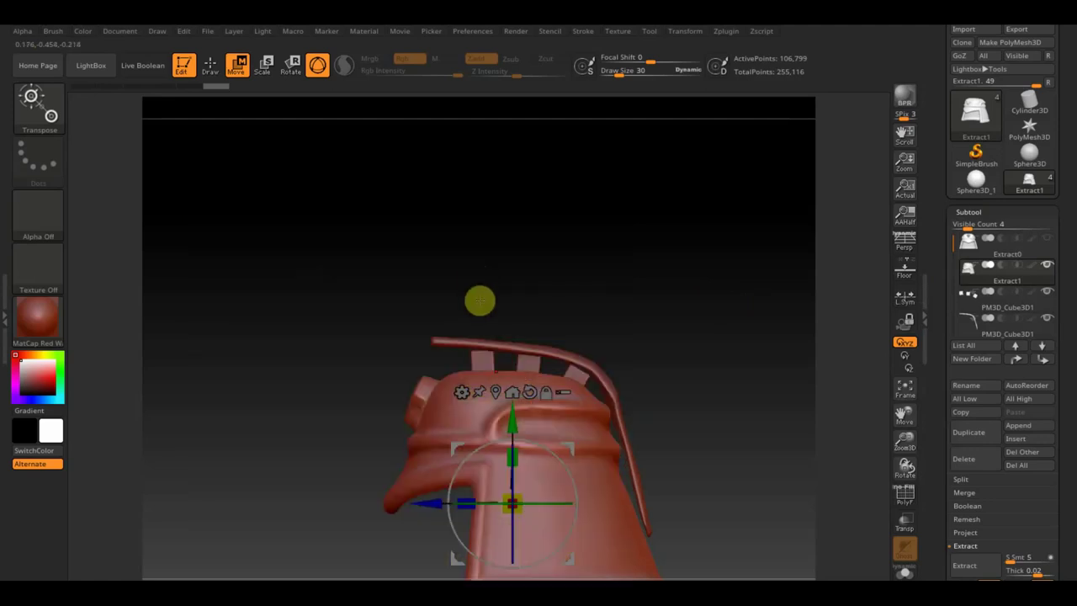
key(ctrl)
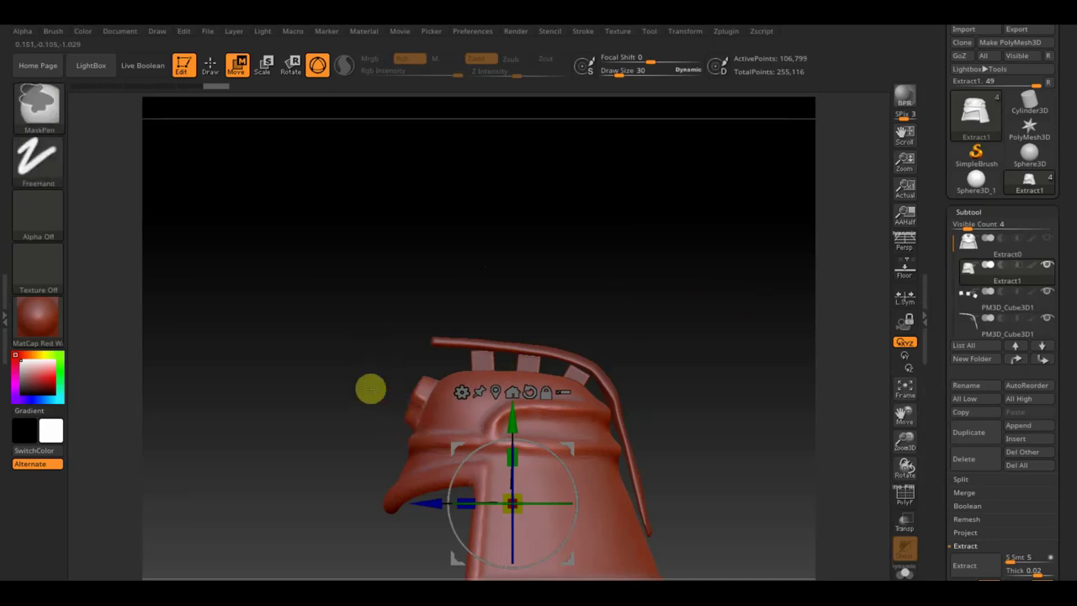
click(38, 160)
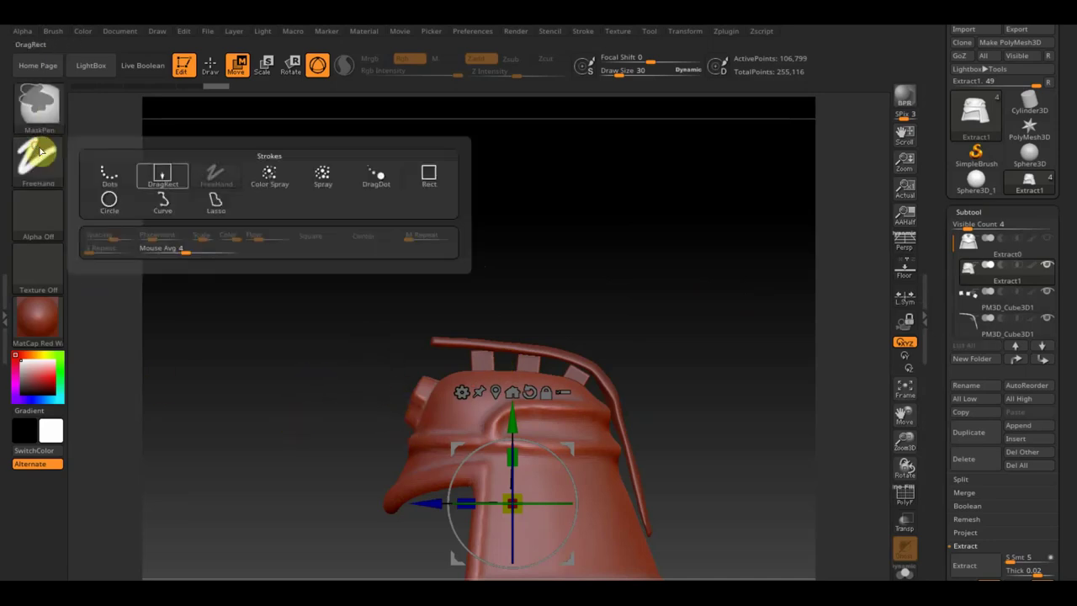
click(165, 202)
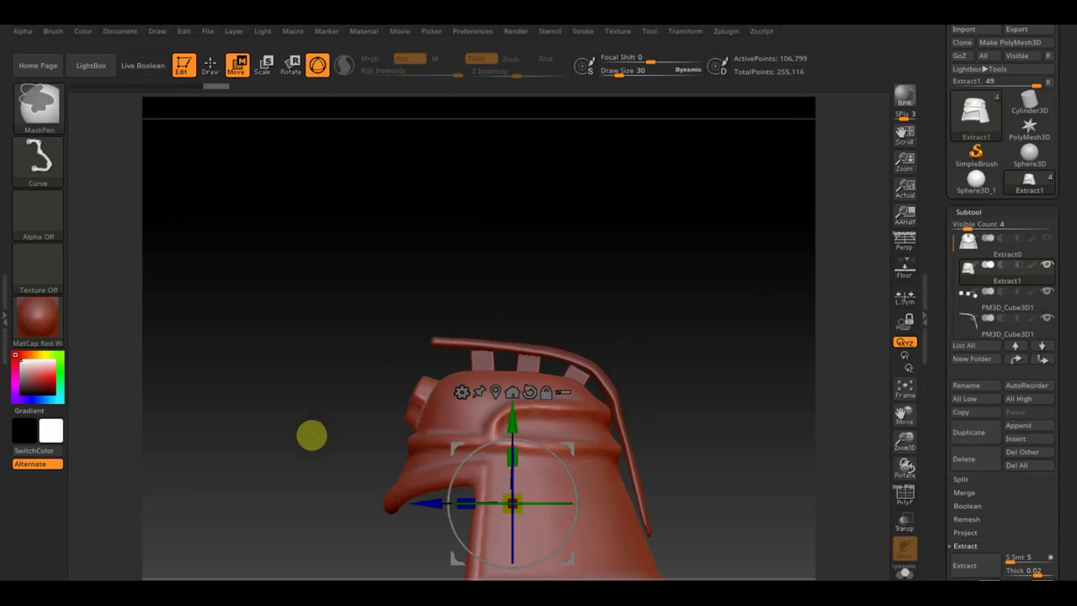
drag(310, 438, 404, 438)
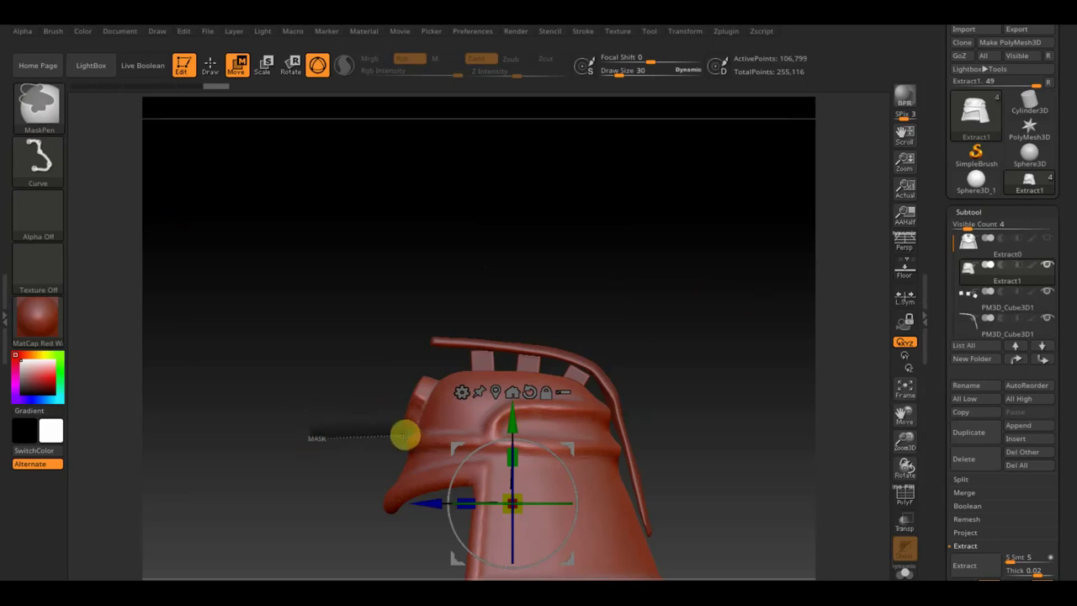
mouse_move(405, 435)
mouse_down()
mouse_move(458, 327)
mouse_move(454, 342)
mouse_up()
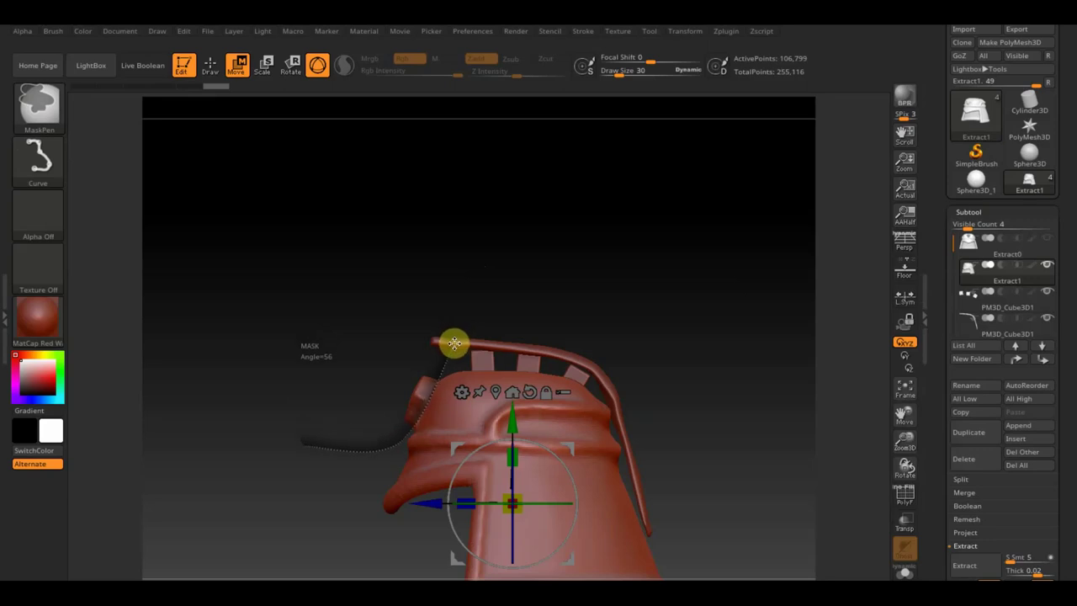
drag(452, 341, 448, 337)
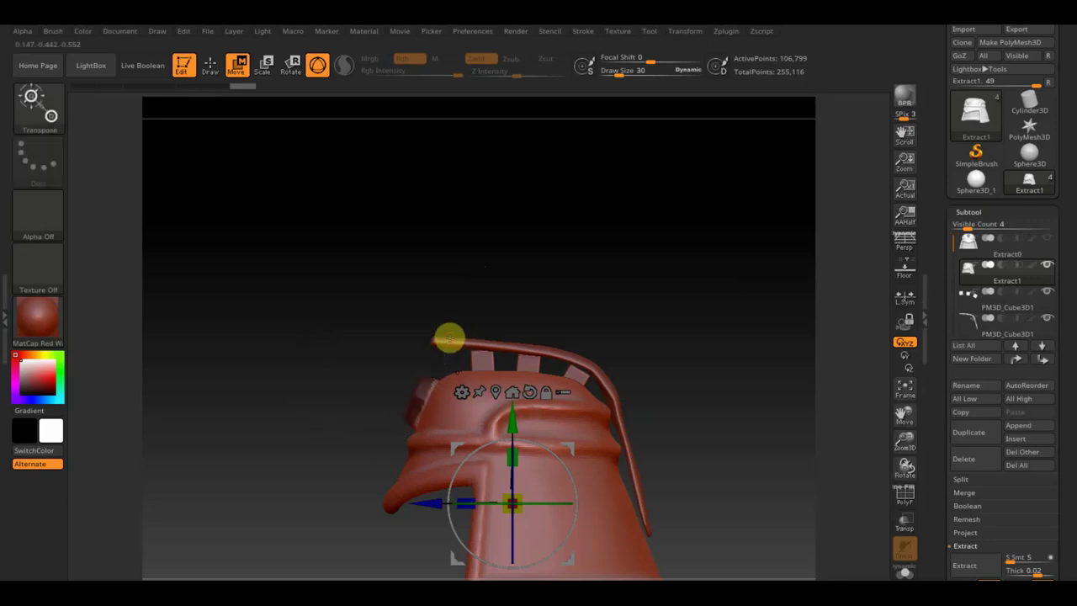
ctrl+click(546, 212)
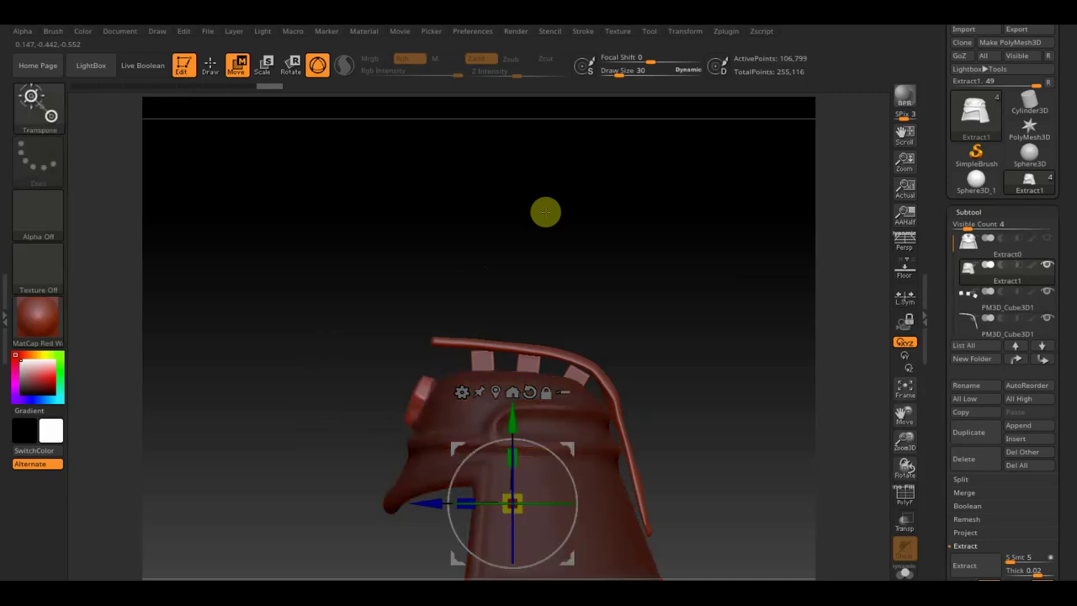
- Clear the mask and return to sculpting with the Move Topological brush
key(ctrl)
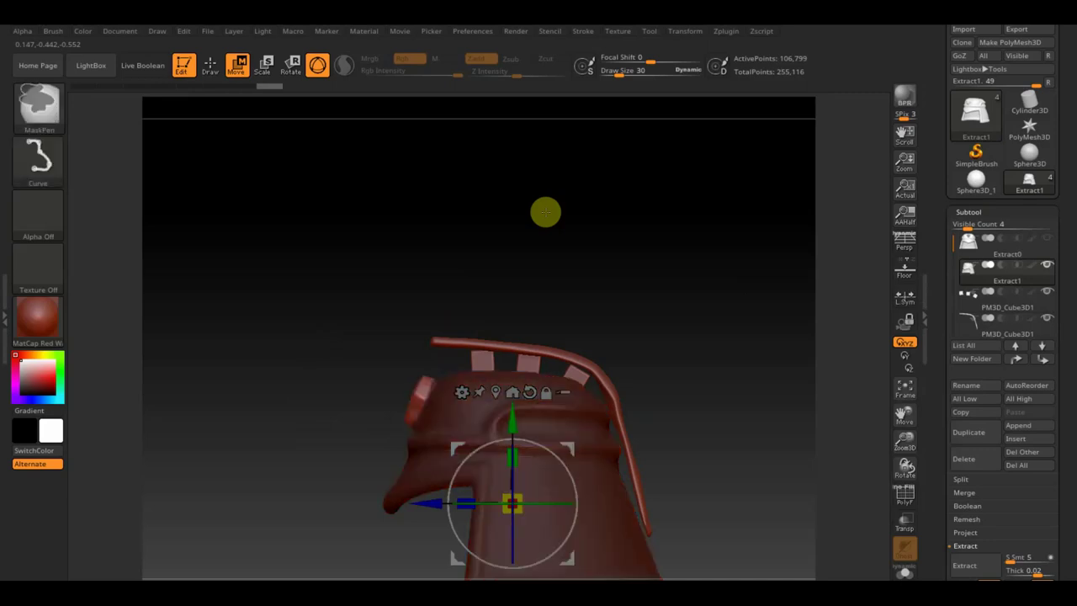
ctrl+click(545, 212)
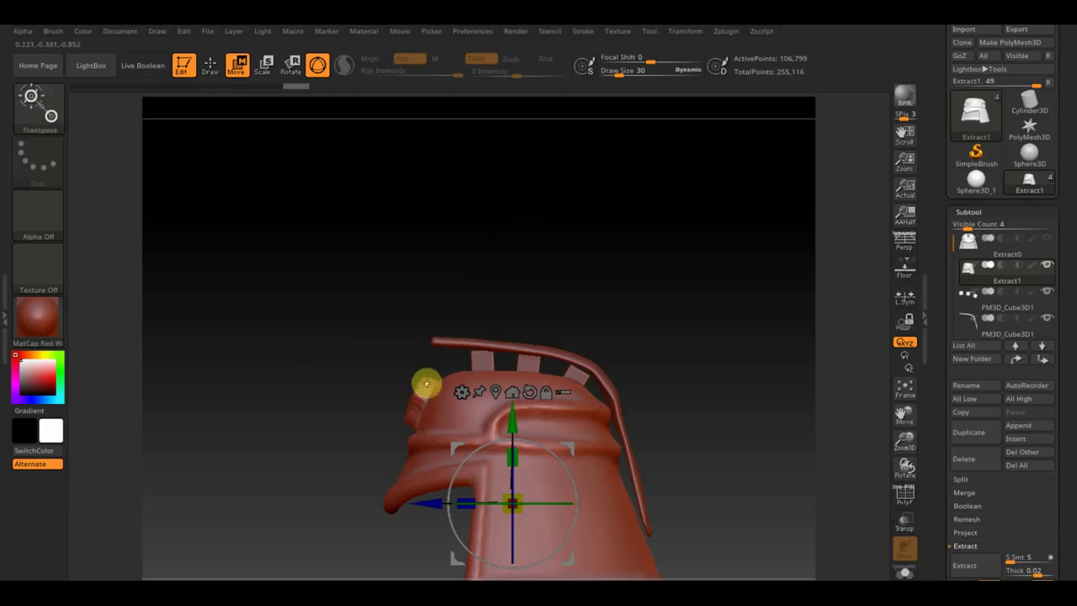
click(211, 64)
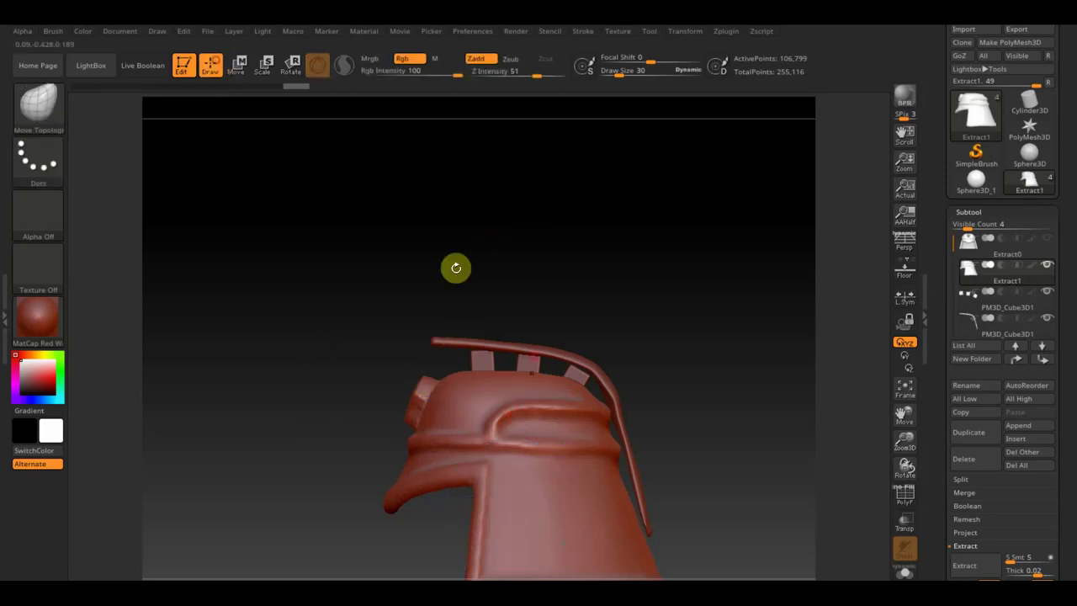
- Isolate the crest polygroup, Del Hidden to reach 149,784 points, and set brush size to 5
key(ctrl+shift)
ctrl+shift+click(416, 393)
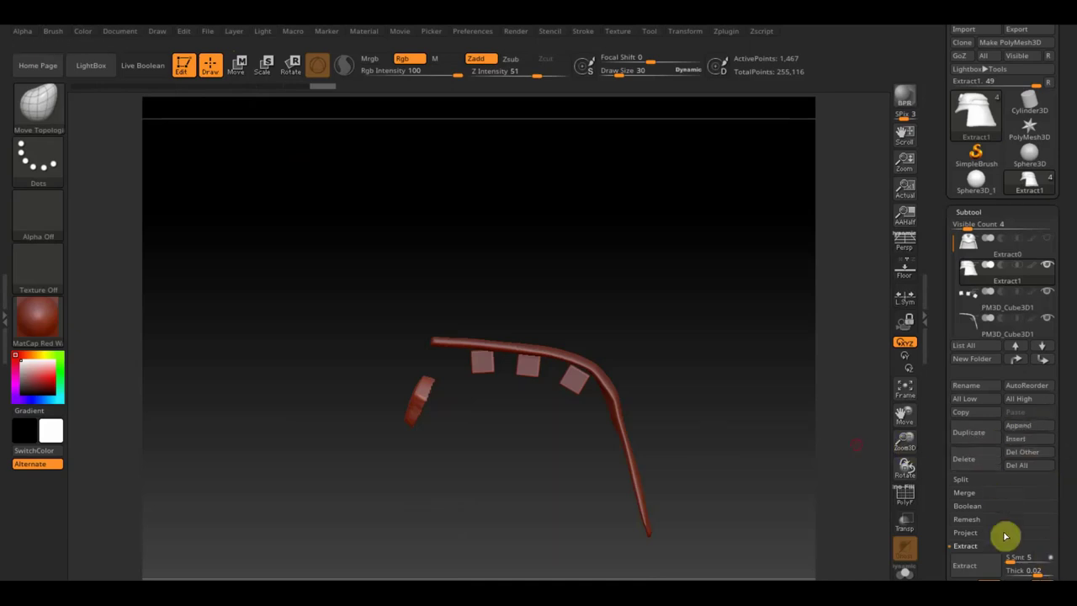
scroll(1073, 505, down, 3)
click(983, 471)
click(1008, 395)
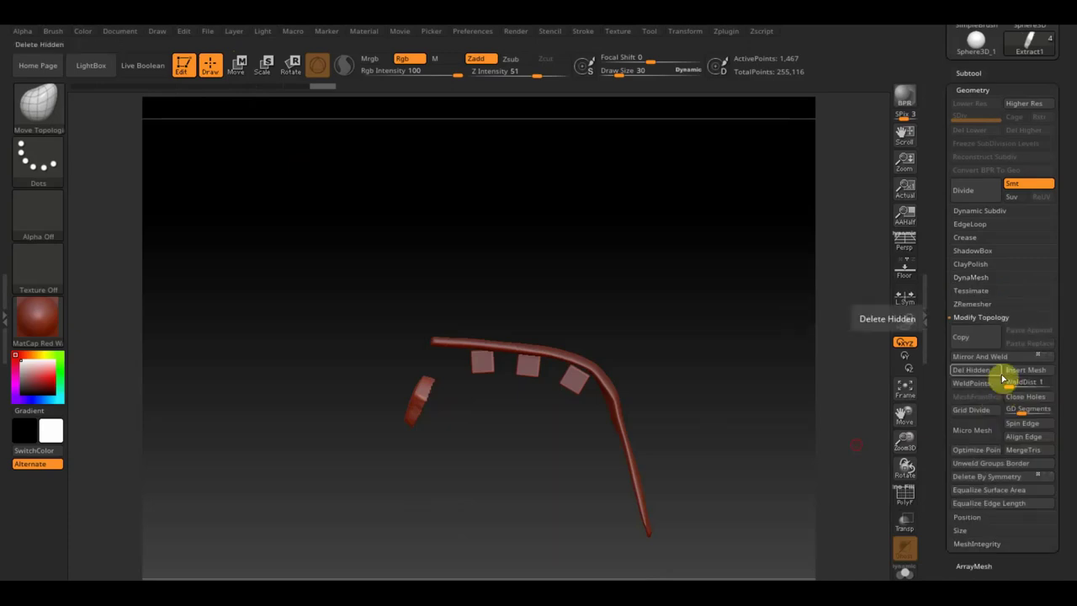
click(977, 370)
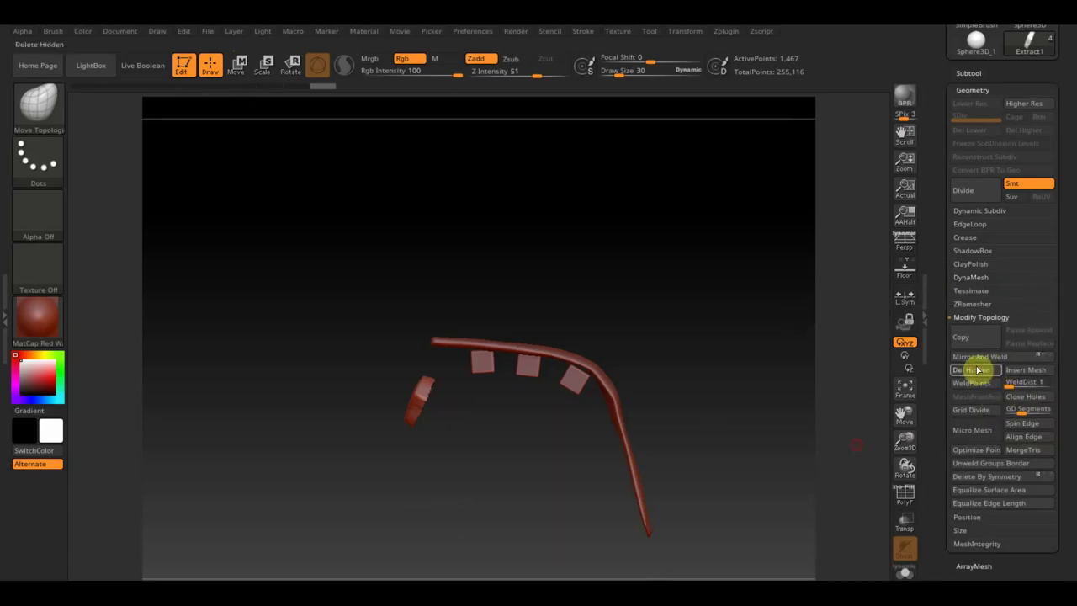
mouse_move(766, 353)
mouse_down()
mouse_move(750, 362)
mouse_move(757, 418)
mouse_move(801, 364)
mouse_move(814, 376)
mouse_move(796, 359)
mouse_move(789, 402)
mouse_move(786, 382)
mouse_move(844, 449)
mouse_up()
drag(628, 75, 615, 76)
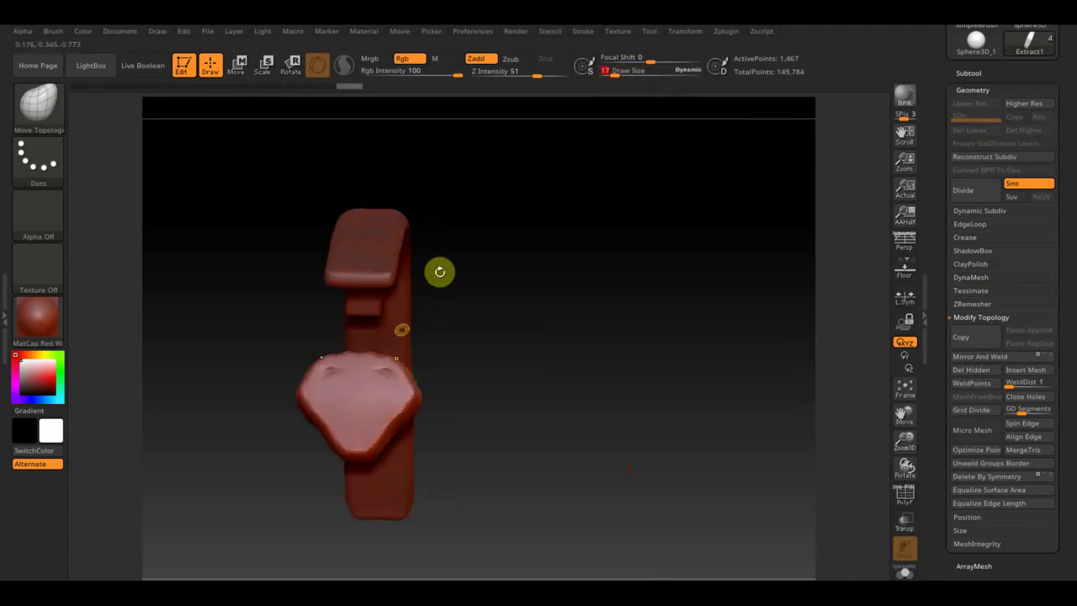
- Clear the old mask, switch masking to FreeHand, and paint a diamond mask inside the shield emblem
key(ctrl)
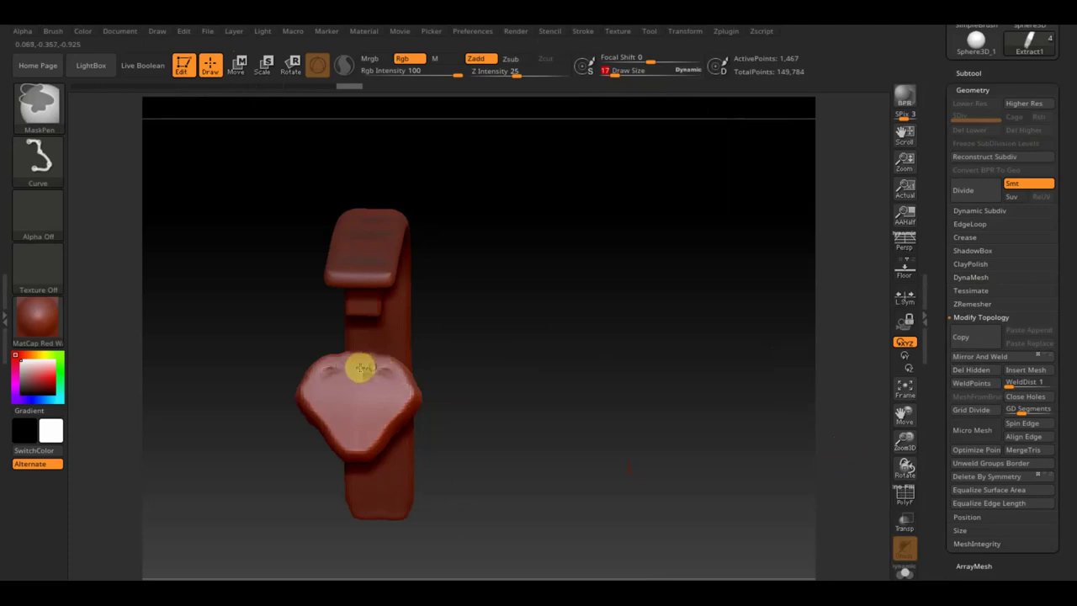
ctrl+click(352, 365)
ctrl+drag(334, 361, 389, 289)
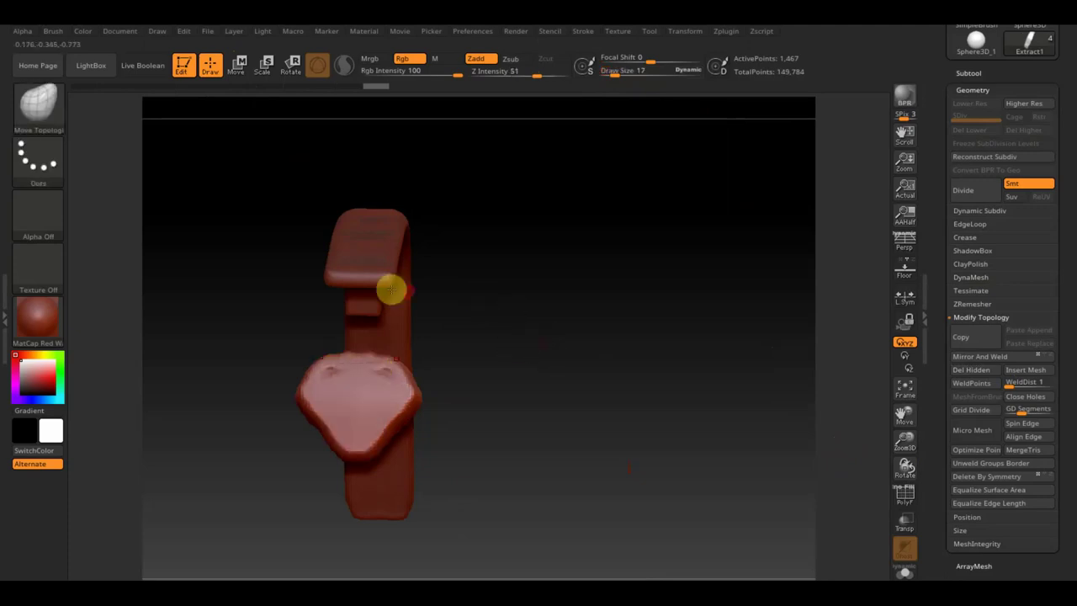
ctrl+click(57, 164)
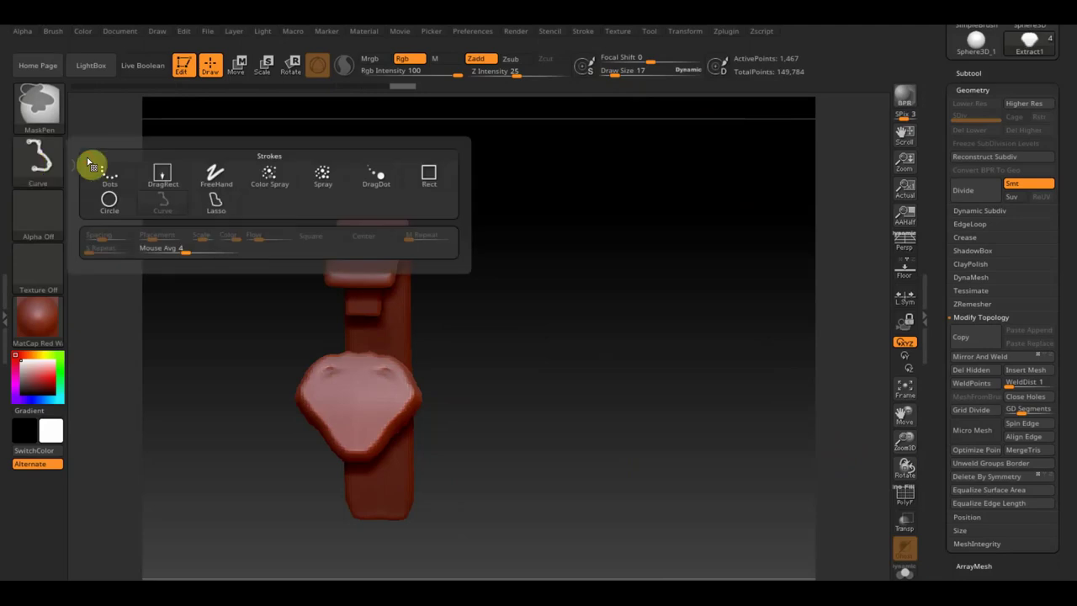
ctrl+click(202, 174)
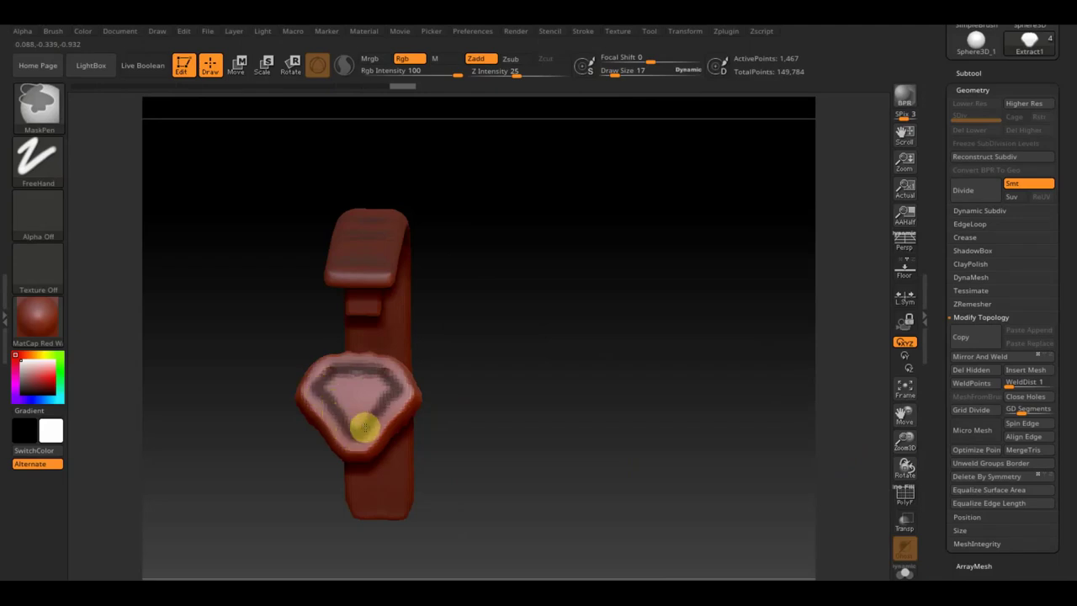
mouse_move(348, 411)
ctrl+mouse_down()
mouse_move(340, 388)
mouse_move(352, 388)
ctrl+mouse_up()
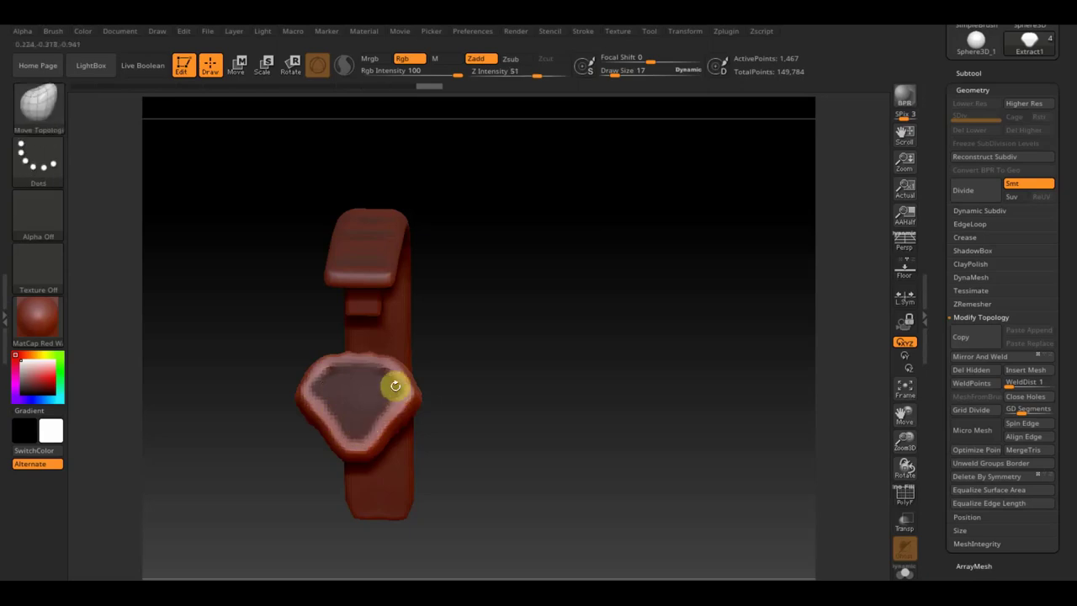
drag(501, 354, 510, 213)
key(b)
key(m)
key(t)
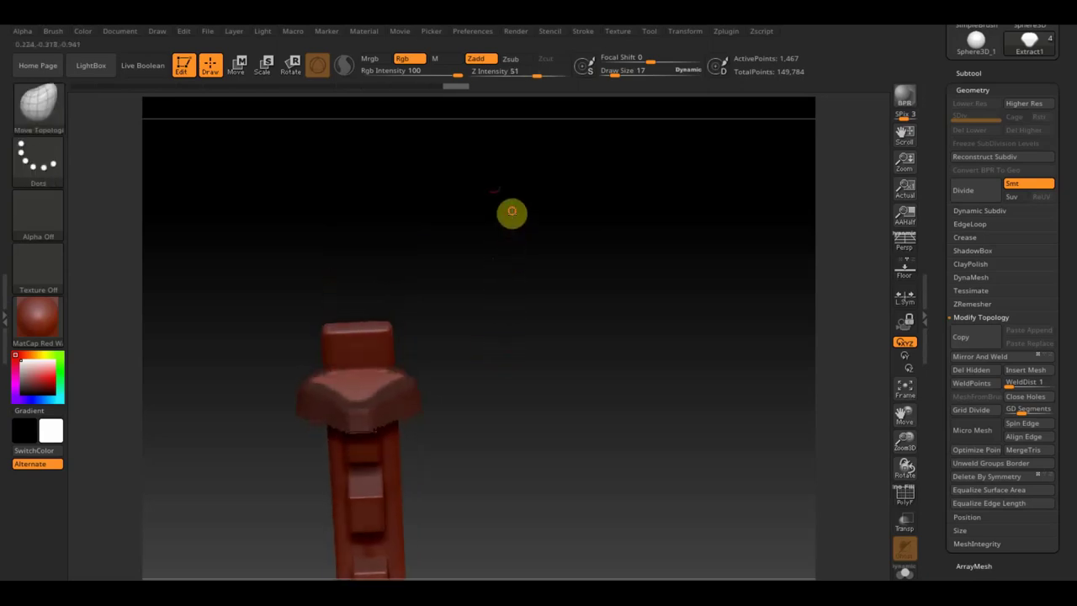
- With the Transpose gizmo, push the unmasked diamond inside the shield inward
click(242, 65)
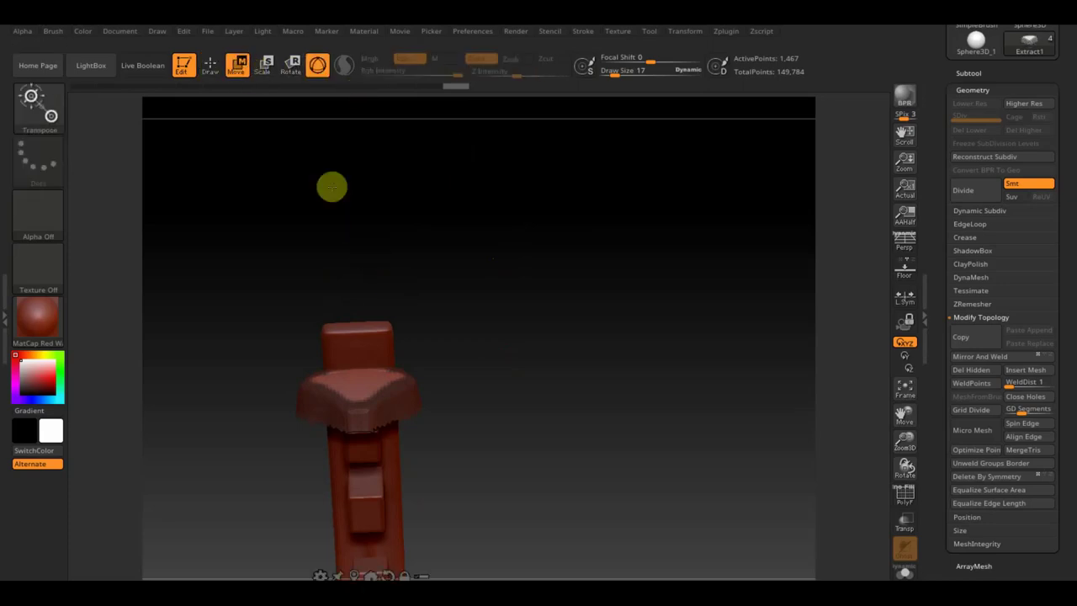
mouse_move(489, 300)
mouse_down()
mouse_move(479, 284)
mouse_move(500, 373)
mouse_move(471, 267)
mouse_move(367, 401)
mouse_move(327, 317)
mouse_move(328, 277)
mouse_move(328, 295)
mouse_up()
mouse_move(401, 283)
mouse_down()
mouse_move(450, 418)
mouse_move(468, 365)
mouse_move(458, 406)
mouse_move(414, 416)
mouse_move(406, 399)
mouse_move(310, 409)
mouse_move(507, 346)
mouse_move(496, 391)
mouse_up()
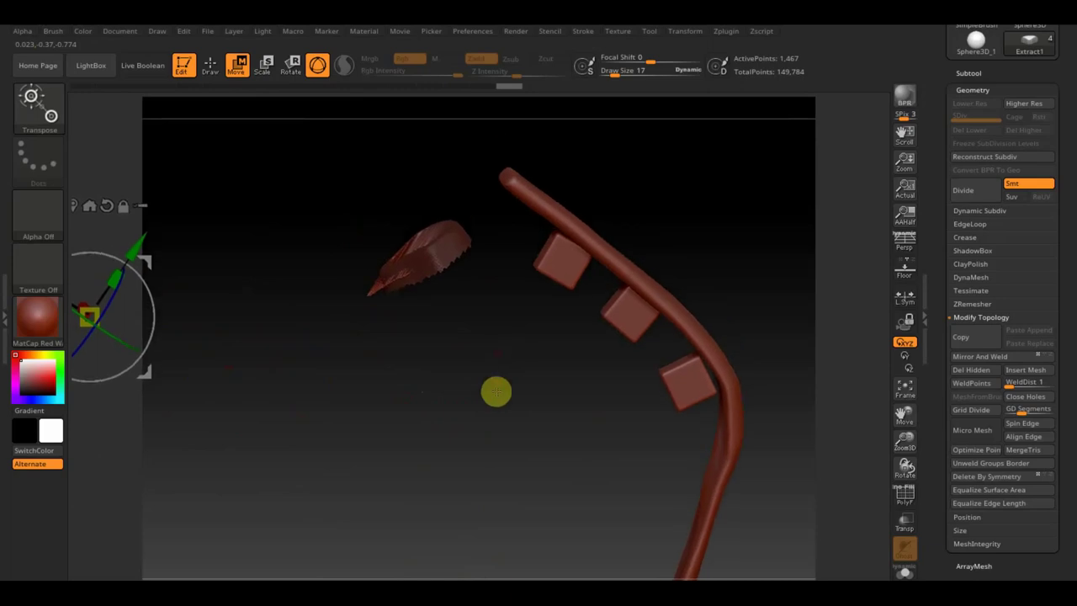
mouse_move(145, 263)
mouse_down()
mouse_move(234, 258)
mouse_move(222, 250)
mouse_up()
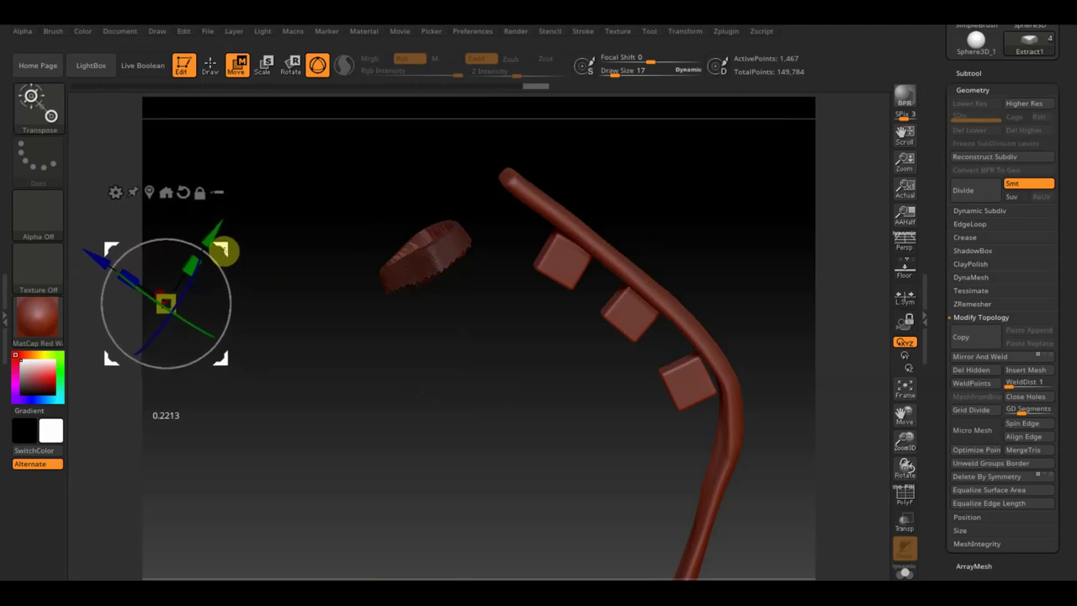
- Set Draw Size to 188 and smooth the rough edges of the recessed diamond
mouse_move(312, 359)
mouse_down()
mouse_move(377, 403)
mouse_move(405, 443)
mouse_up()
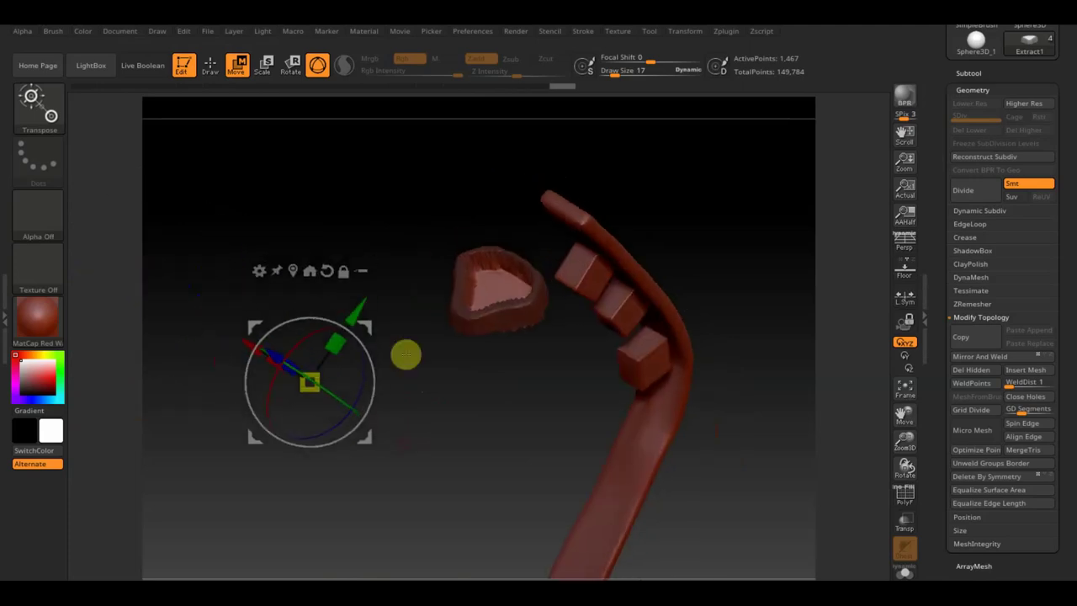
mouse_move(685, 266)
mouse_down()
mouse_move(726, 247)
mouse_move(743, 348)
mouse_up()
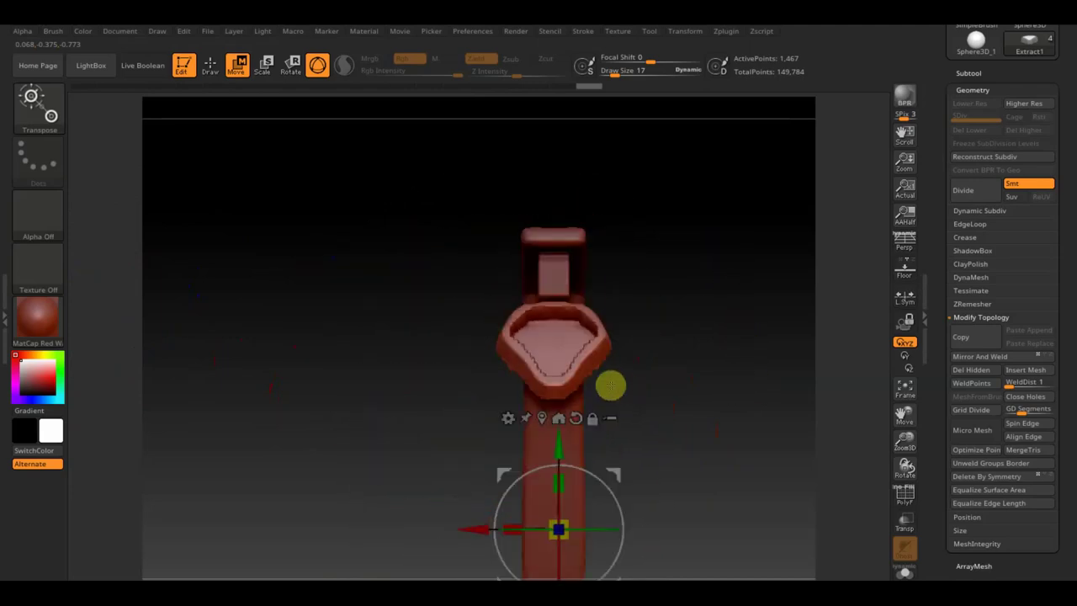
click(619, 71)
text(168)
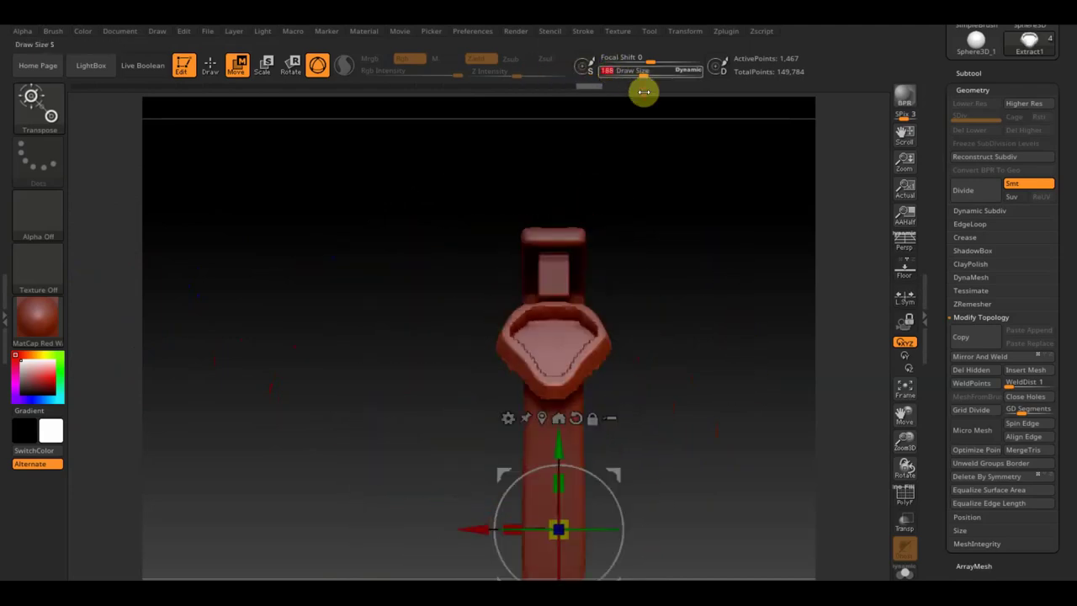
click(209, 65)
mouse_move(565, 329)
shift+mouse_down()
mouse_move(533, 331)
mouse_move(668, 339)
shift+mouse_up()
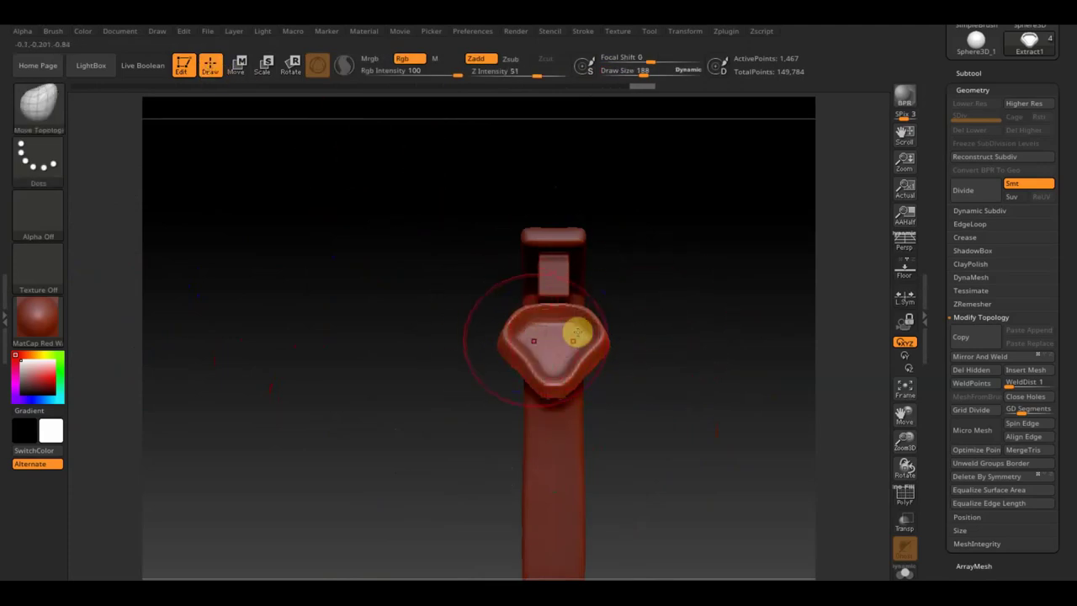
- Accept the extraction as a new subtool and move the cup piece into place with the gizmo
click(969, 73)
click(978, 294)
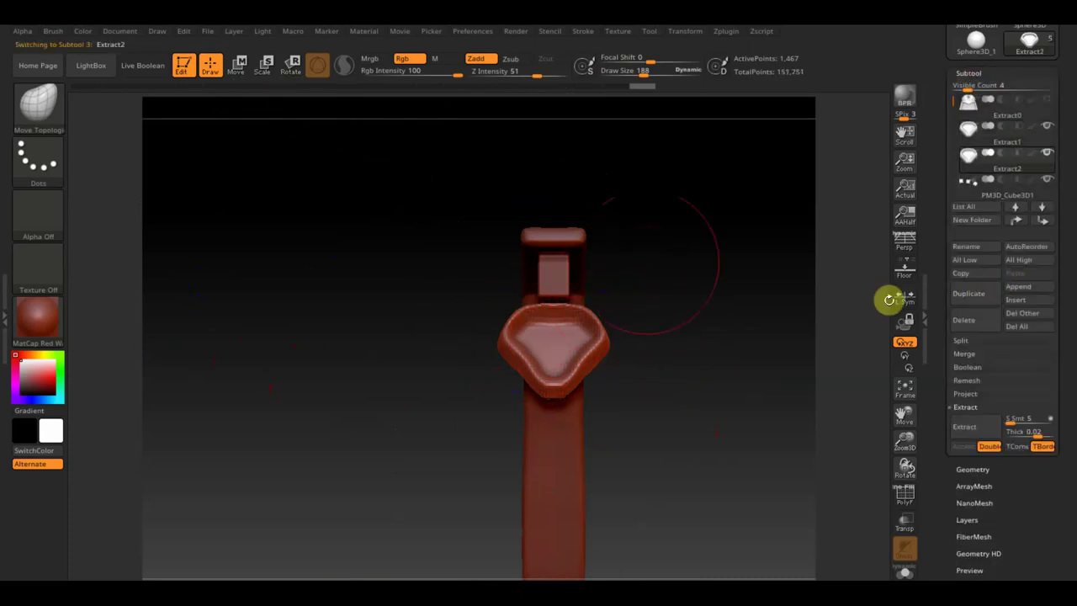
click(238, 67)
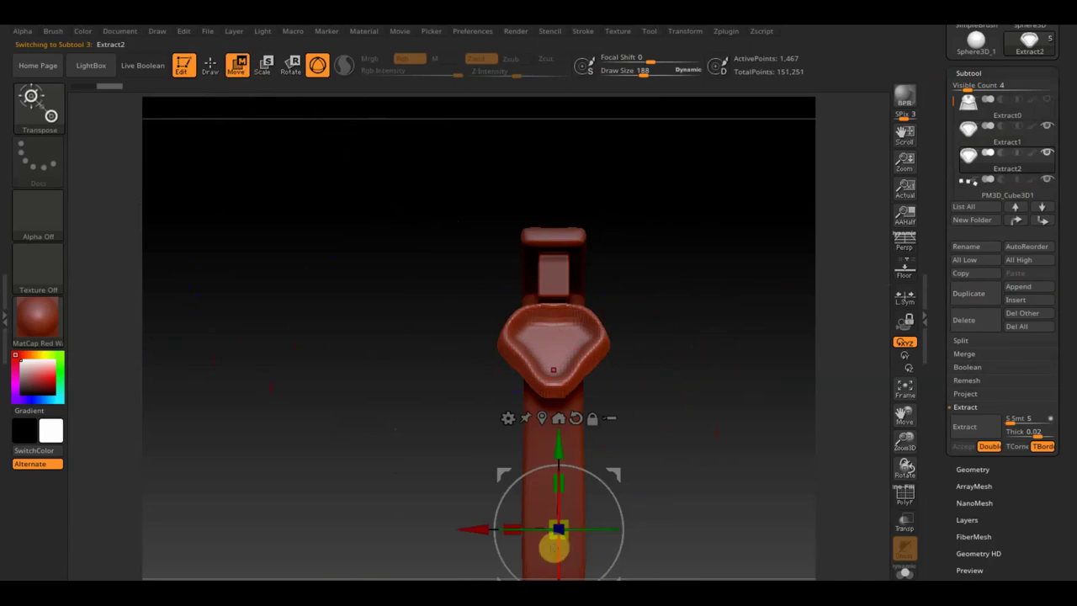
drag(559, 530, 576, 542)
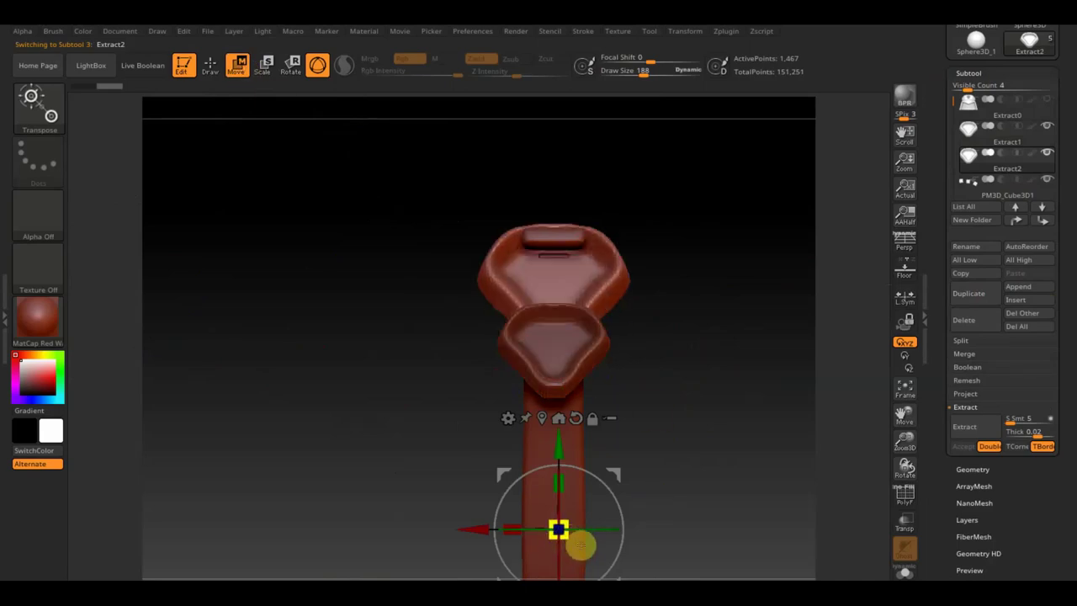
drag(558, 463, 570, 521)
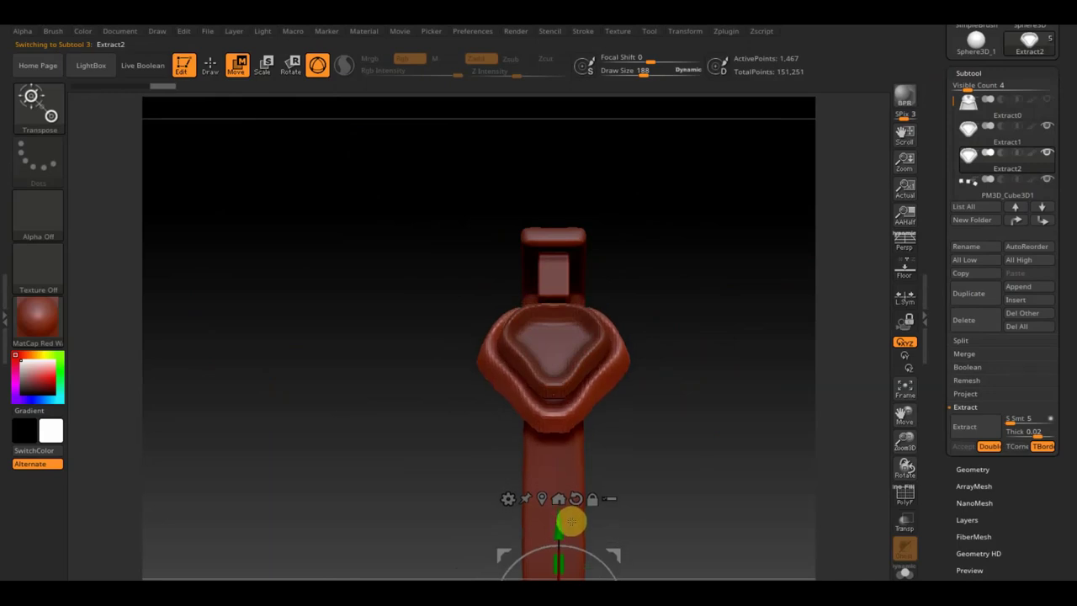
drag(681, 469, 676, 278)
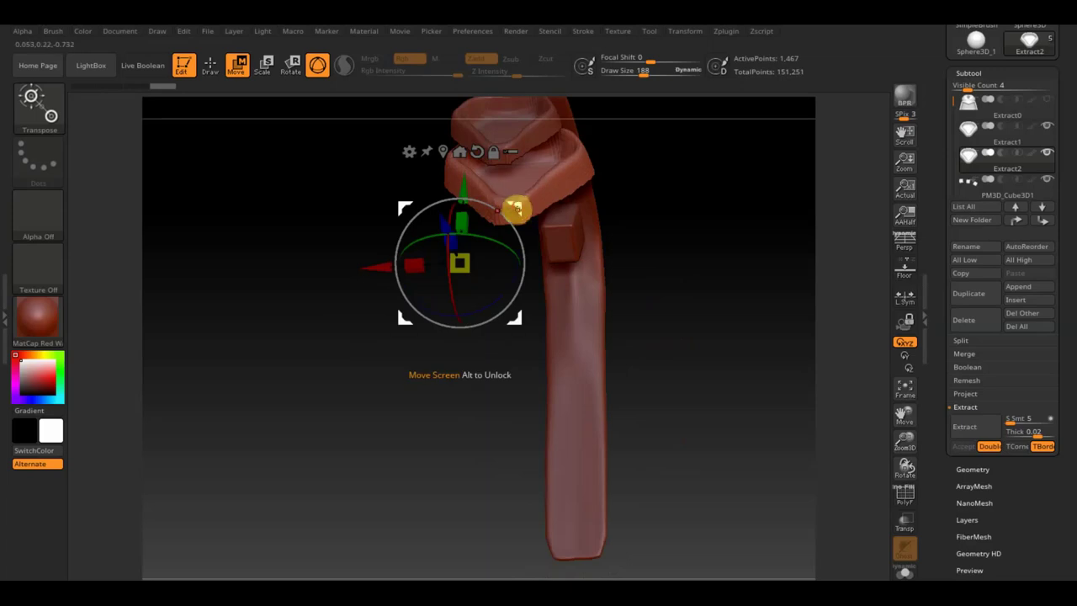
drag(515, 209, 512, 174)
- Reposition and rotate the Extract2 cup shell into alignment on the pad
mouse_move(628, 170)
mouse_down()
mouse_move(687, 207)
mouse_move(642, 199)
mouse_move(589, 273)
mouse_up()
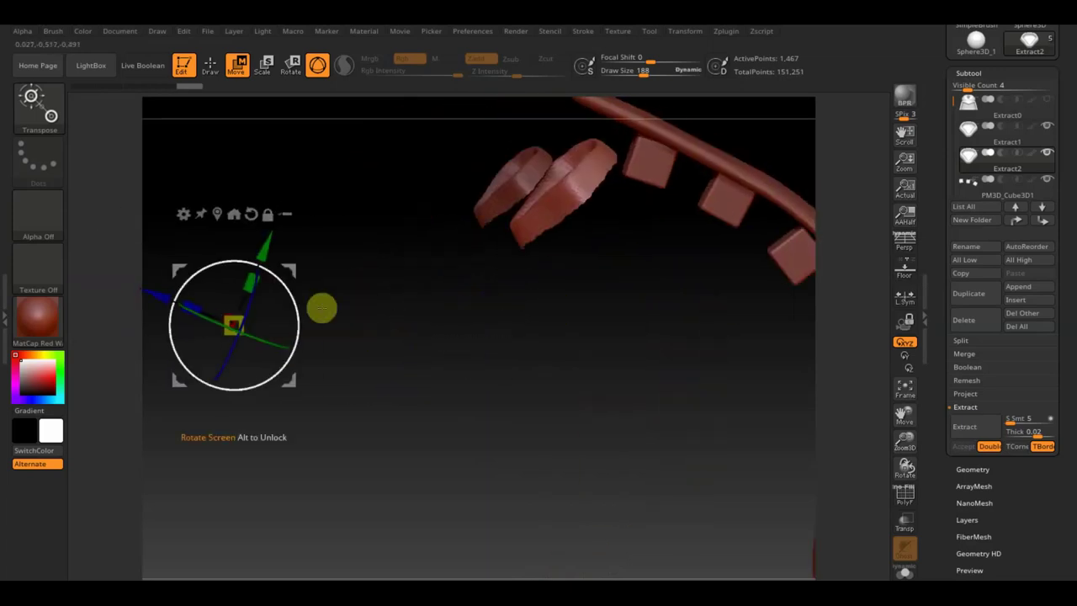
drag(291, 274, 246, 271)
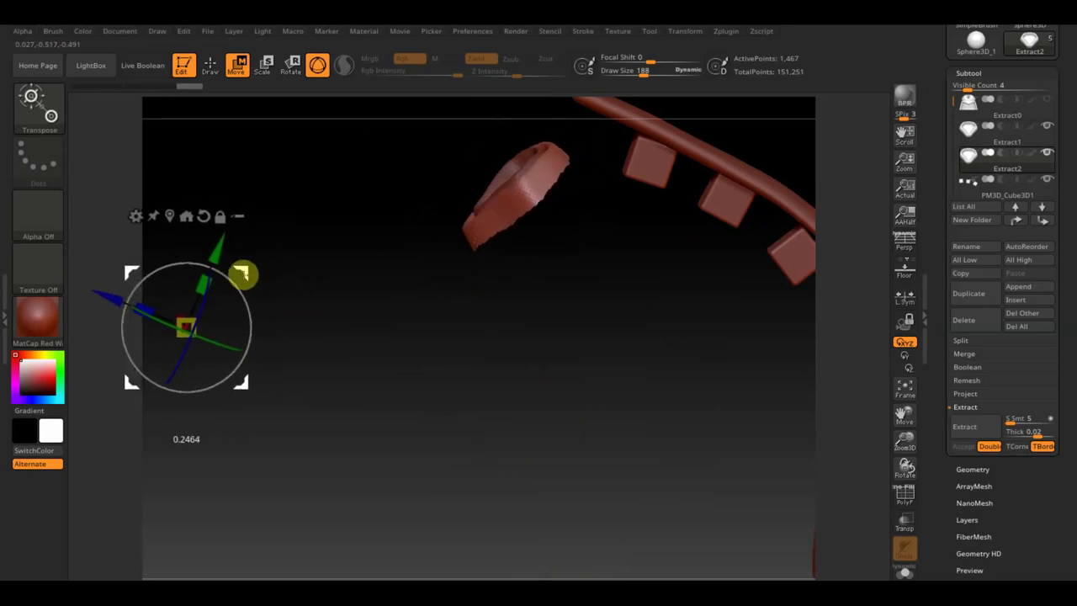
mouse_move(547, 338)
mouse_down()
mouse_move(580, 353)
mouse_move(594, 378)
mouse_move(563, 406)
mouse_move(500, 402)
mouse_move(500, 429)
mouse_up()
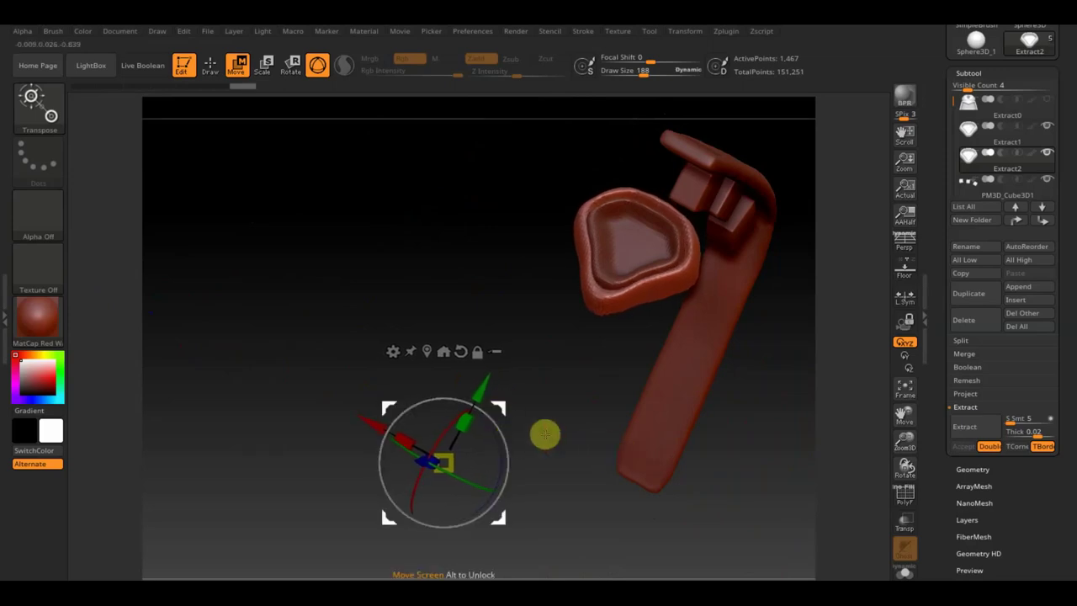
drag(500, 404, 650, 174)
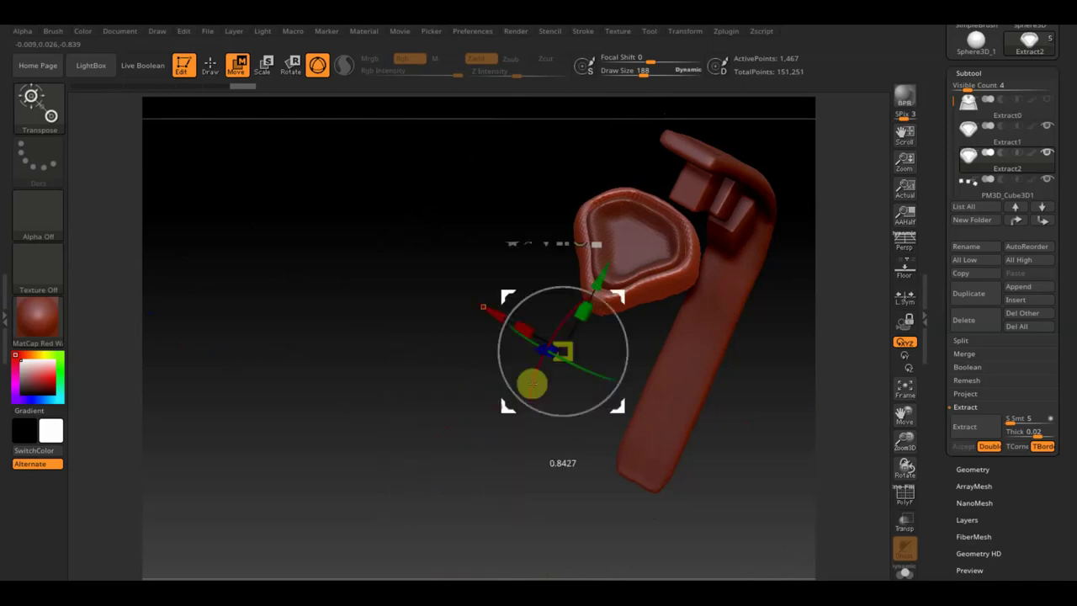
drag(567, 213, 537, 187)
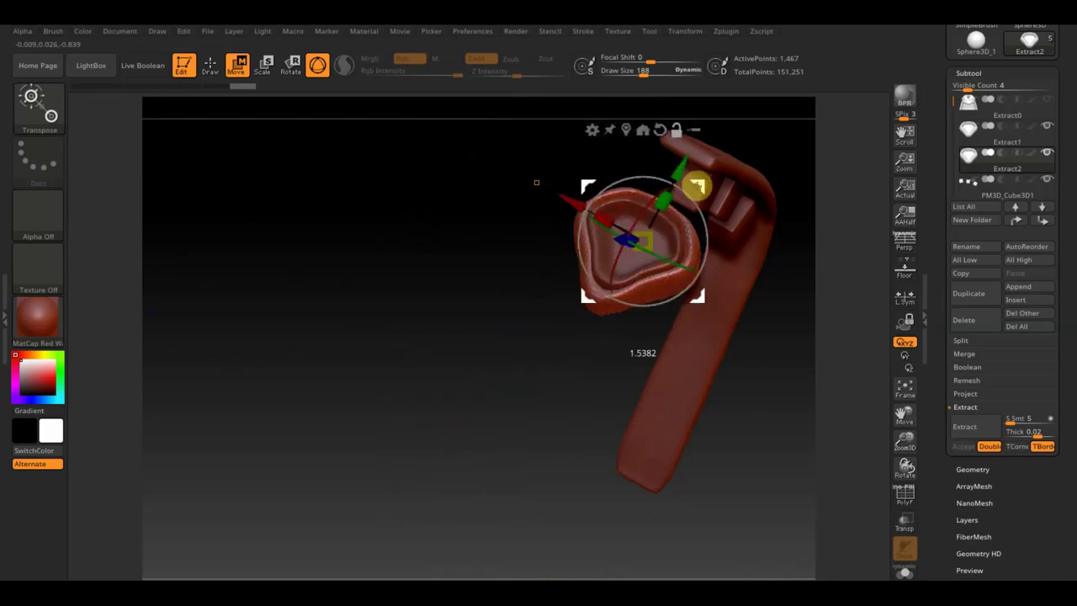
drag(673, 226, 594, 219)
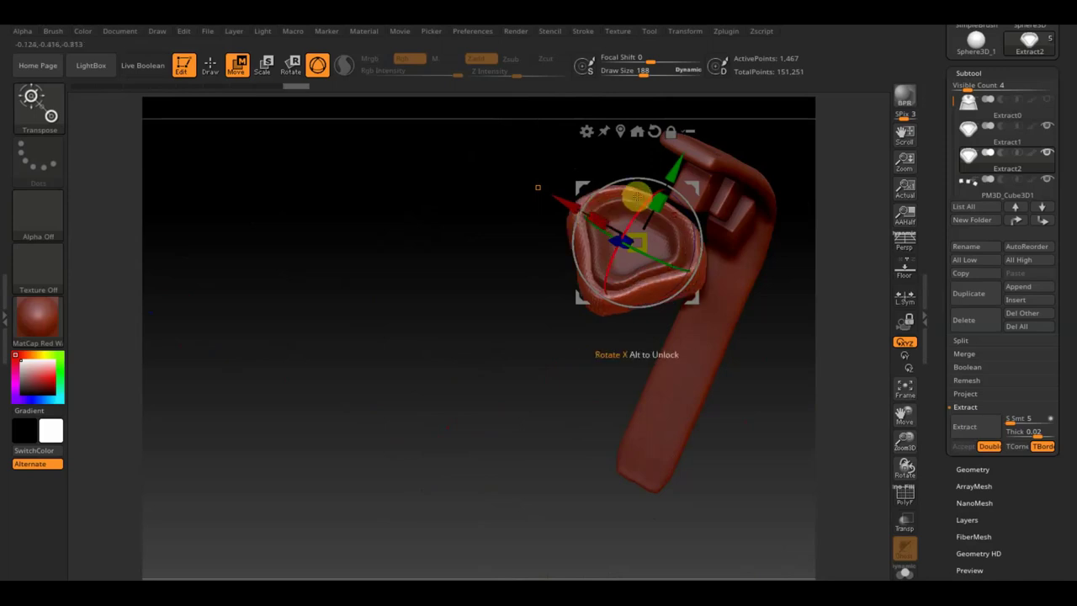
- Scale the cup shell slightly taller and slightly wider
drag(660, 202, 661, 199)
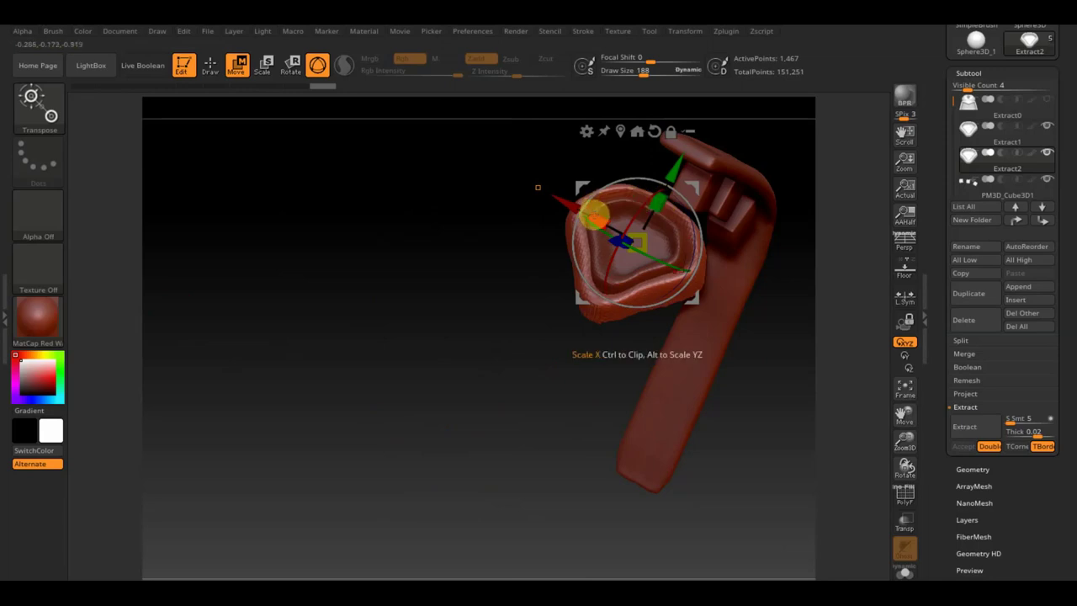
drag(593, 214, 598, 218)
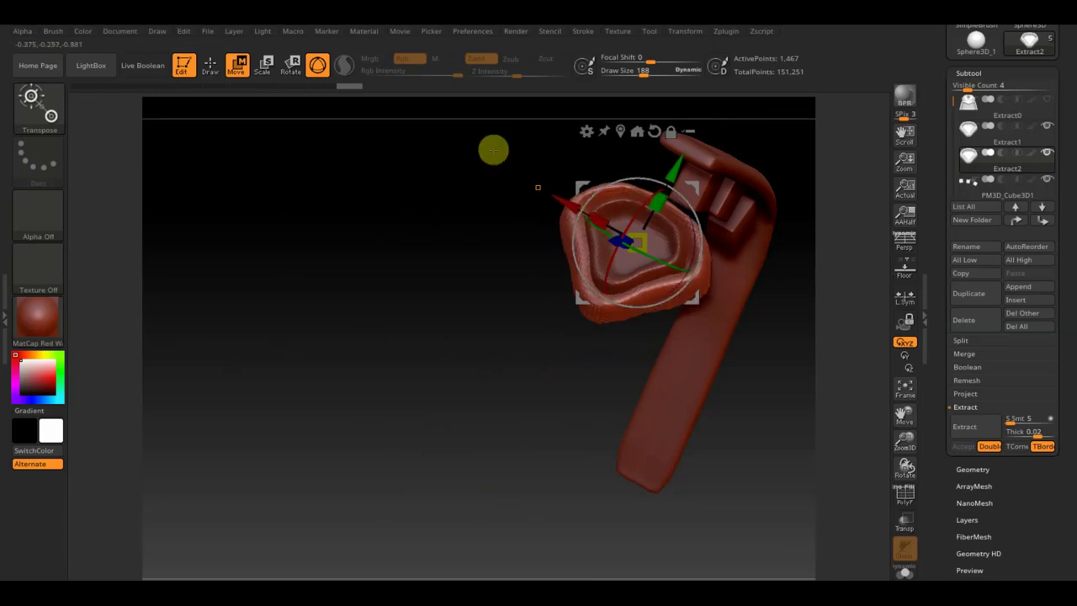
click(211, 66)
drag(271, 163, 290, 216)
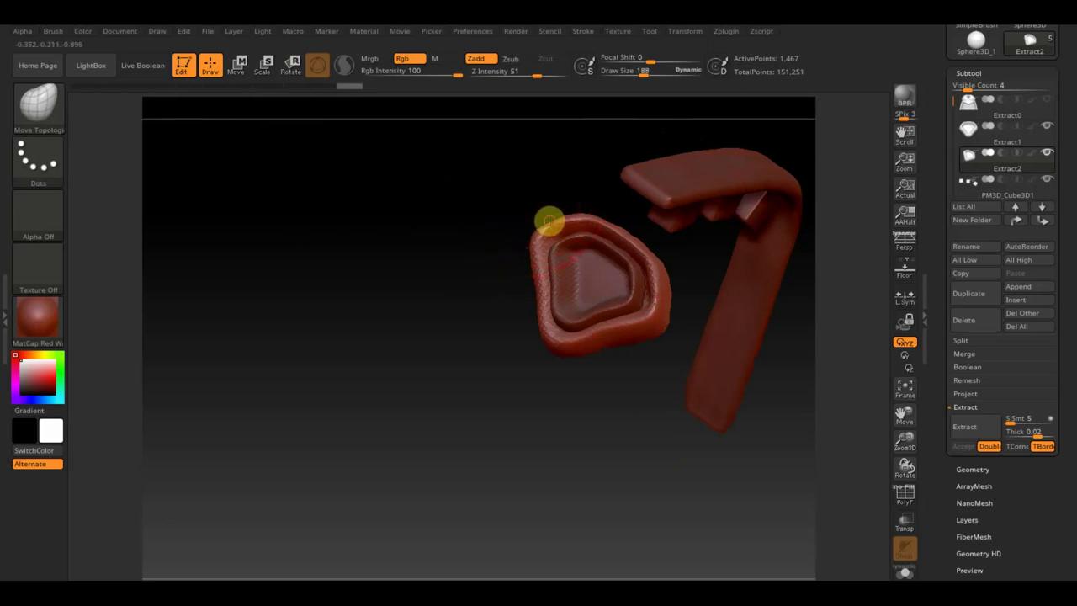
- Shape the cup shell's left rim, hide the Spotlight reference, and pull its lower-left edge outward
drag(553, 230, 535, 260)
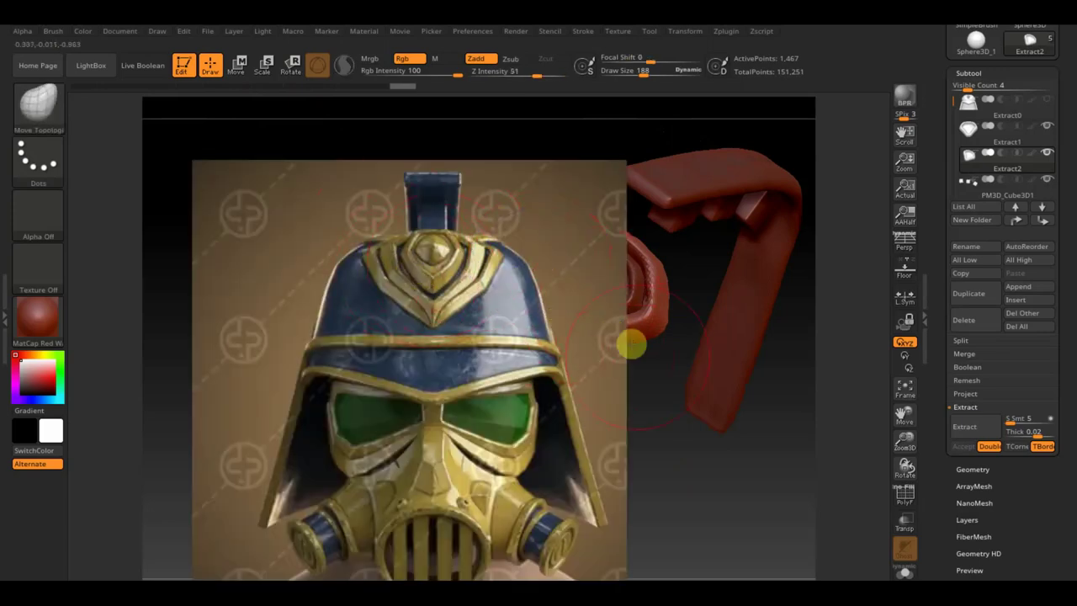
key(shift)
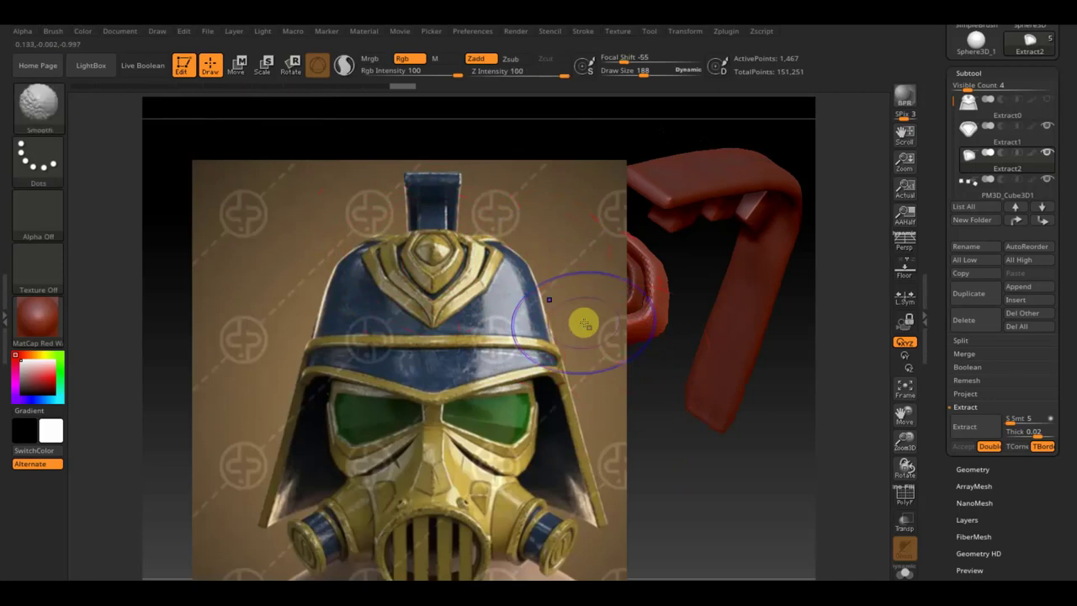
key(shift+z)
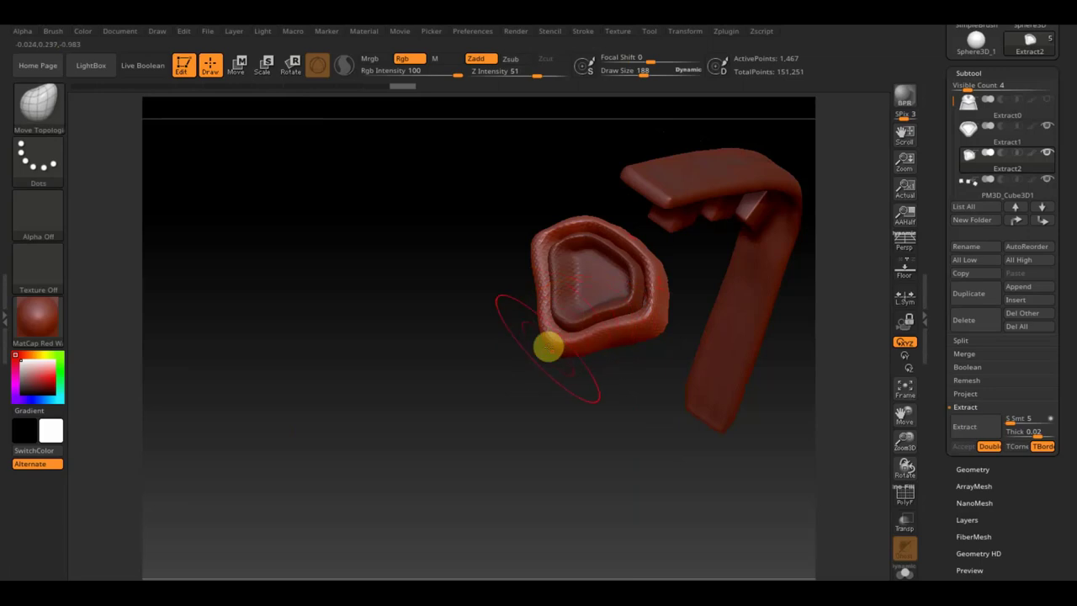
mouse_move(547, 348)
mouse_down()
mouse_move(539, 361)
mouse_move(529, 335)
mouse_up()
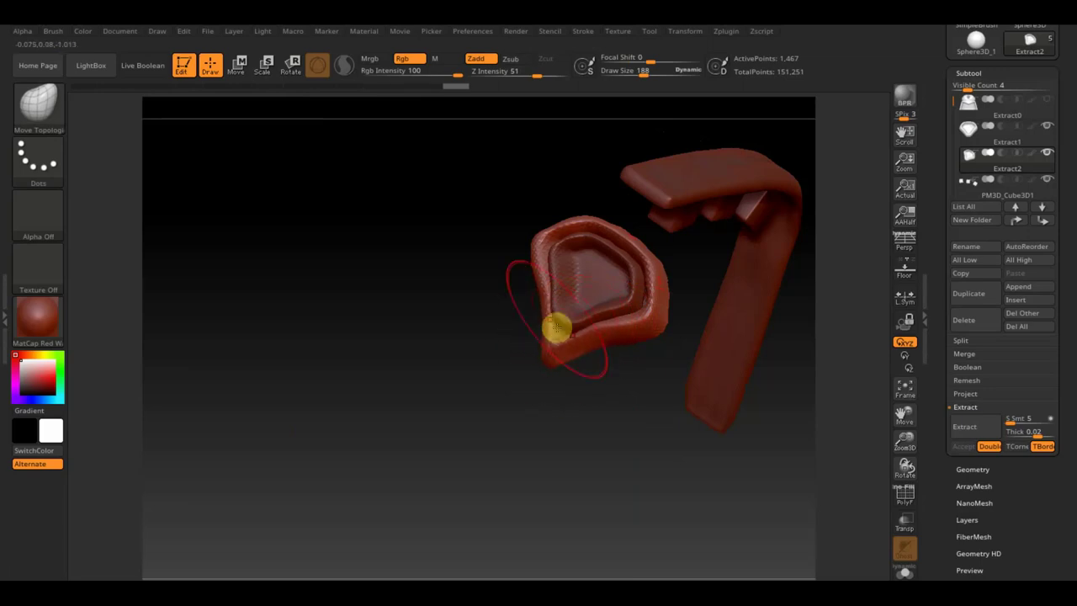
mouse_move(544, 307)
mouse_down()
mouse_move(499, 311)
mouse_move(539, 289)
mouse_move(483, 298)
mouse_move(451, 244)
mouse_up()
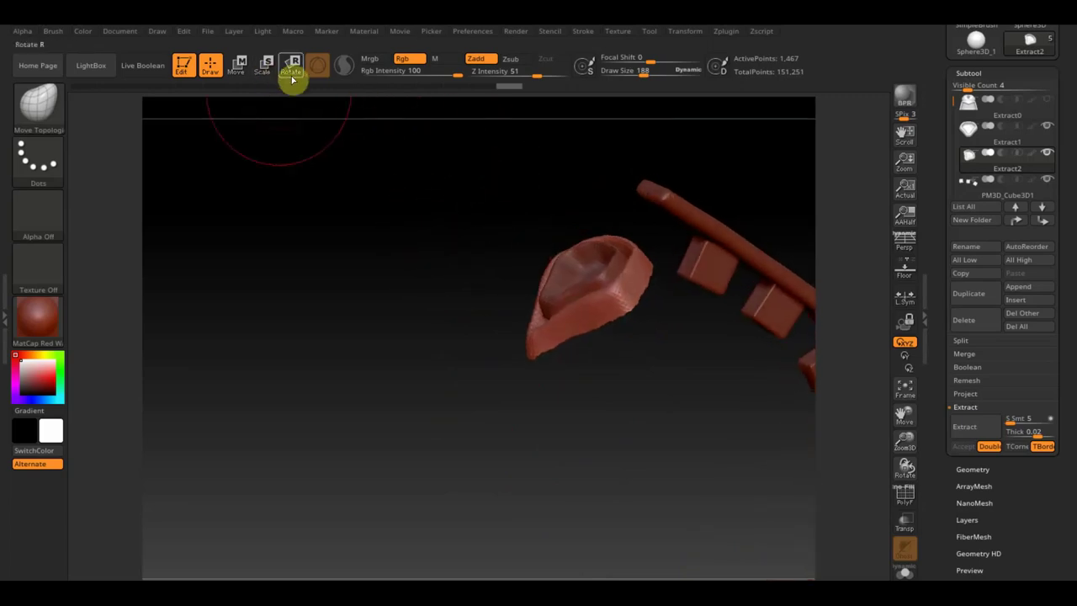
click(261, 66)
- Nudge the current shell slightly right and down with the Transpose gizmo
click(236, 66)
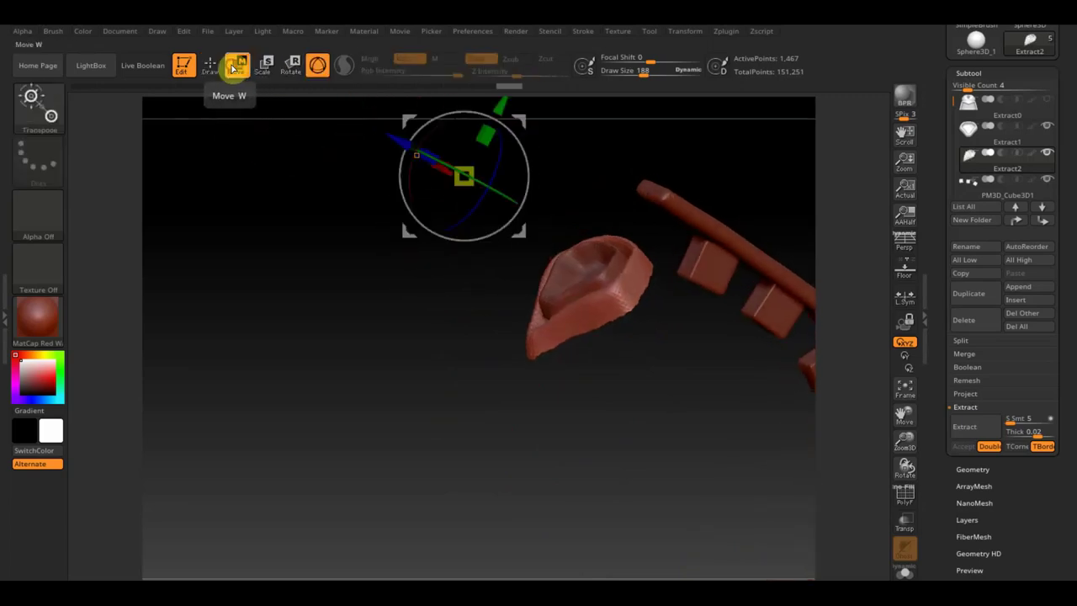
drag(405, 120, 410, 125)
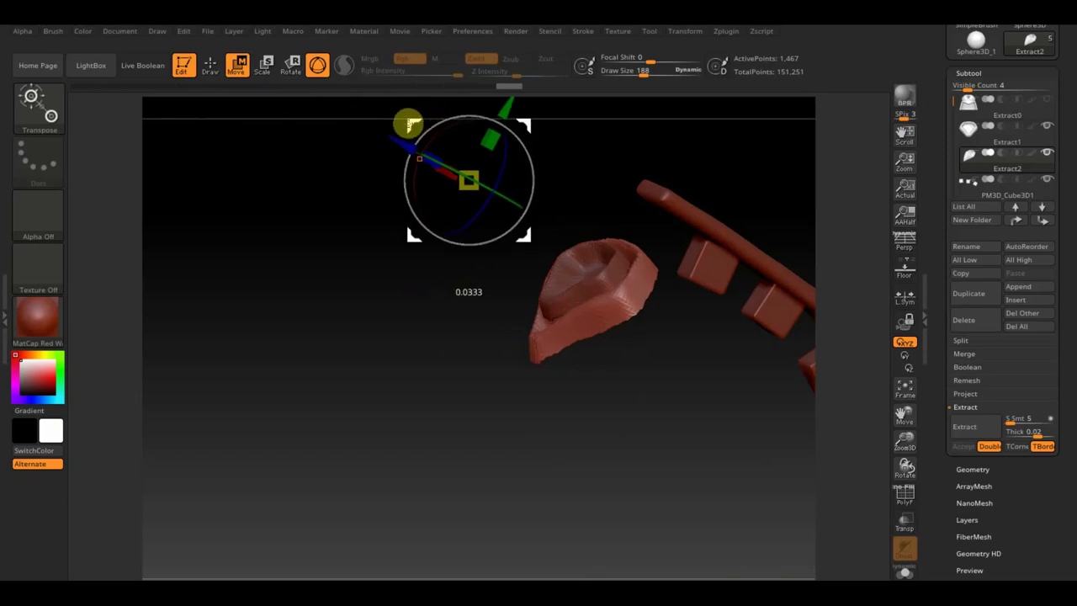
drag(531, 345, 605, 385)
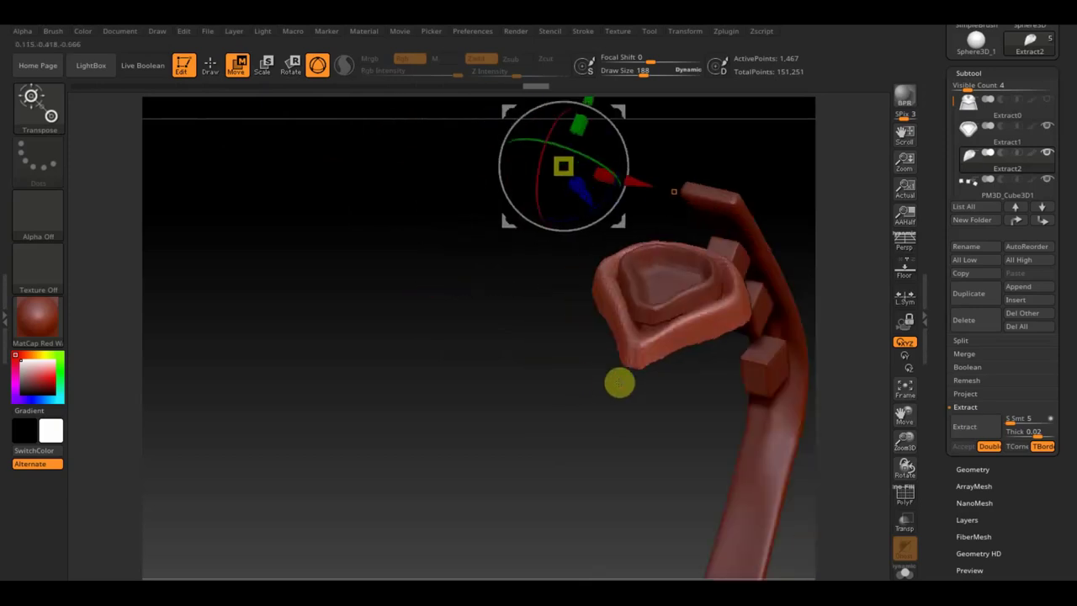
- Extract a new shell, Extract3, then move it, enlarge it and fine-tune its position
click(972, 295)
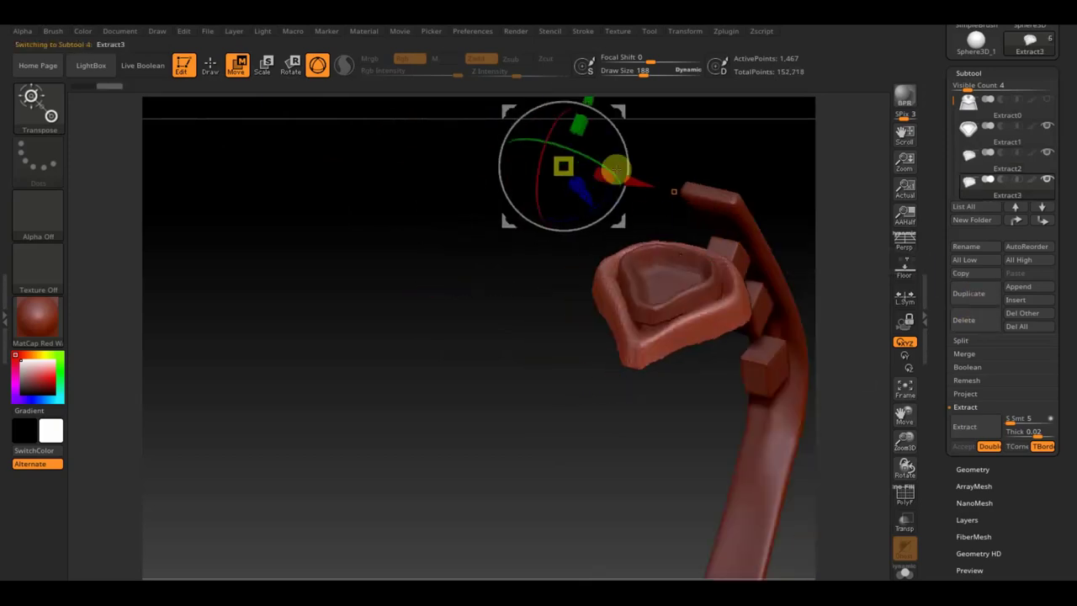
alt+drag(692, 160, 620, 241)
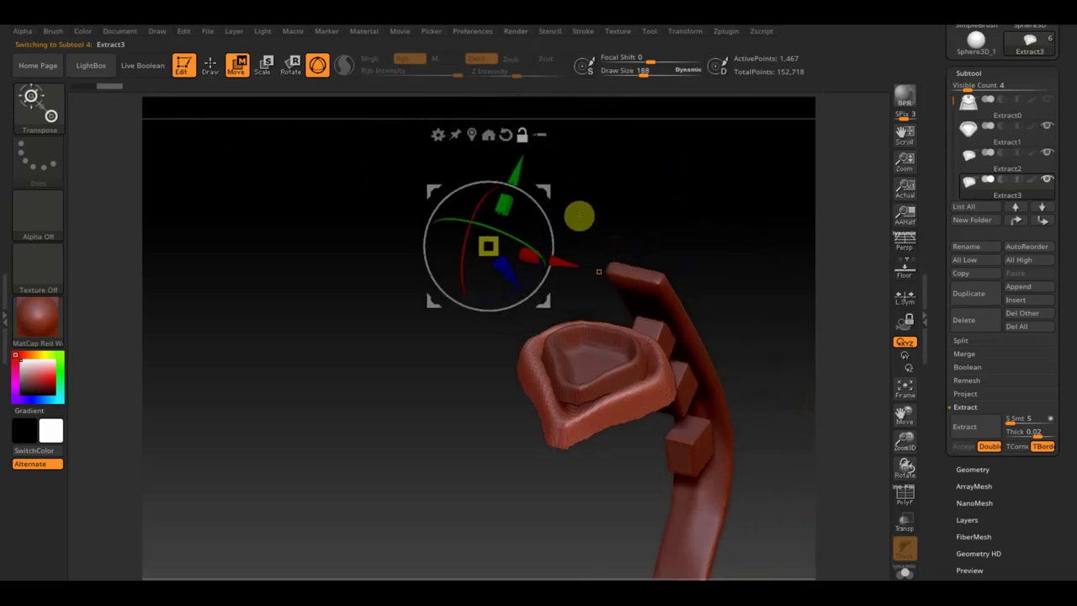
drag(452, 184, 421, 222)
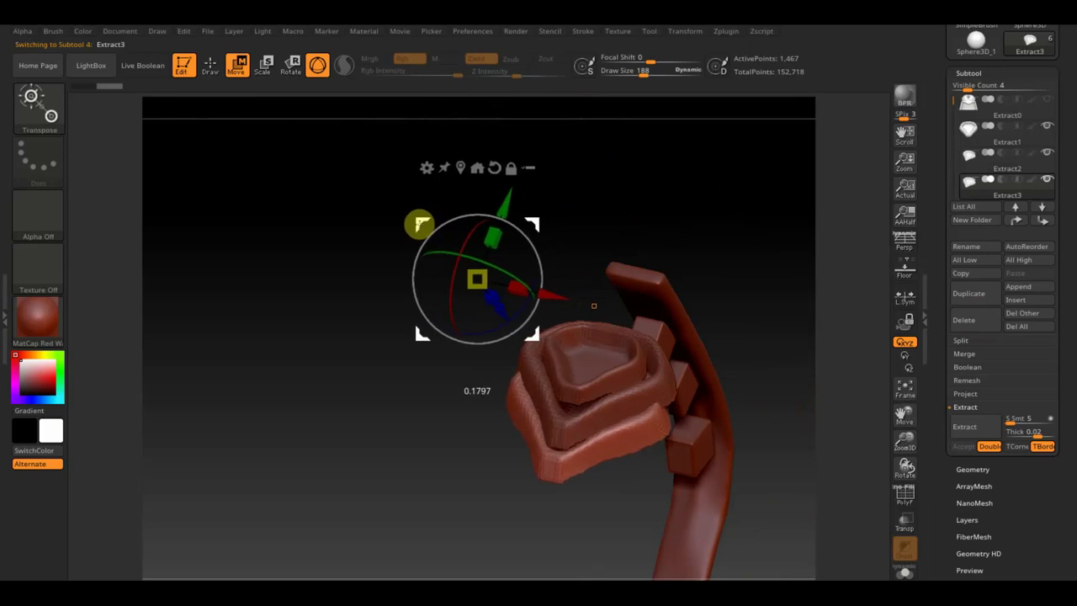
drag(478, 279, 483, 279)
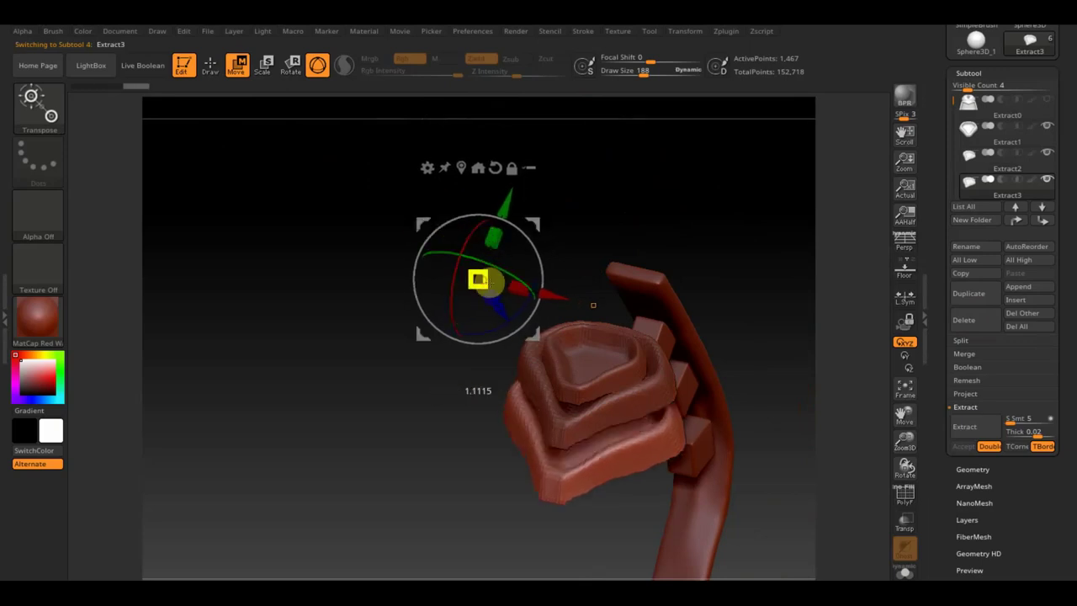
mouse_move(521, 221)
mouse_down()
mouse_move(533, 216)
mouse_move(526, 183)
mouse_up()
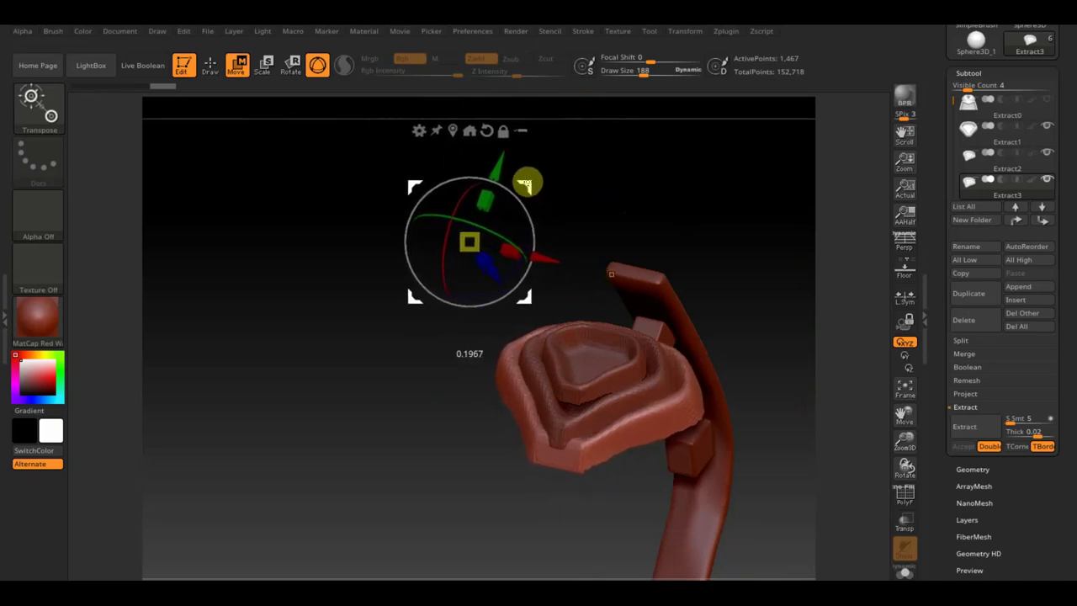
mouse_move(709, 158)
mouse_down()
mouse_move(709, 187)
mouse_move(681, 201)
mouse_up()
drag(277, 390, 264, 395)
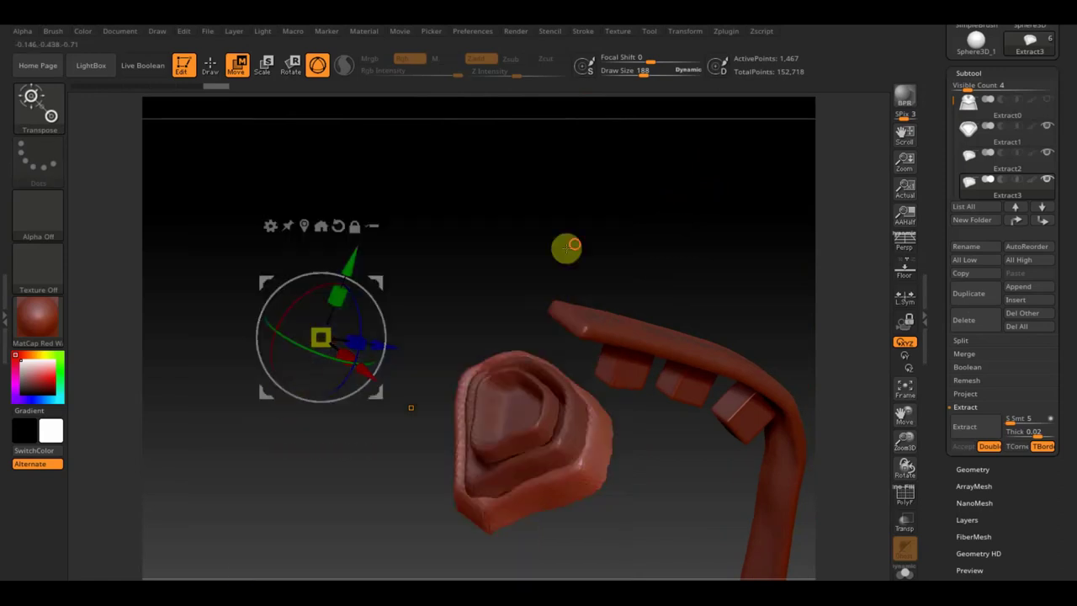
drag(567, 248, 581, 247)
click(210, 65)
- Push the new outer shell's lower-left edge outward and reshape its surface
drag(361, 190, 378, 233)
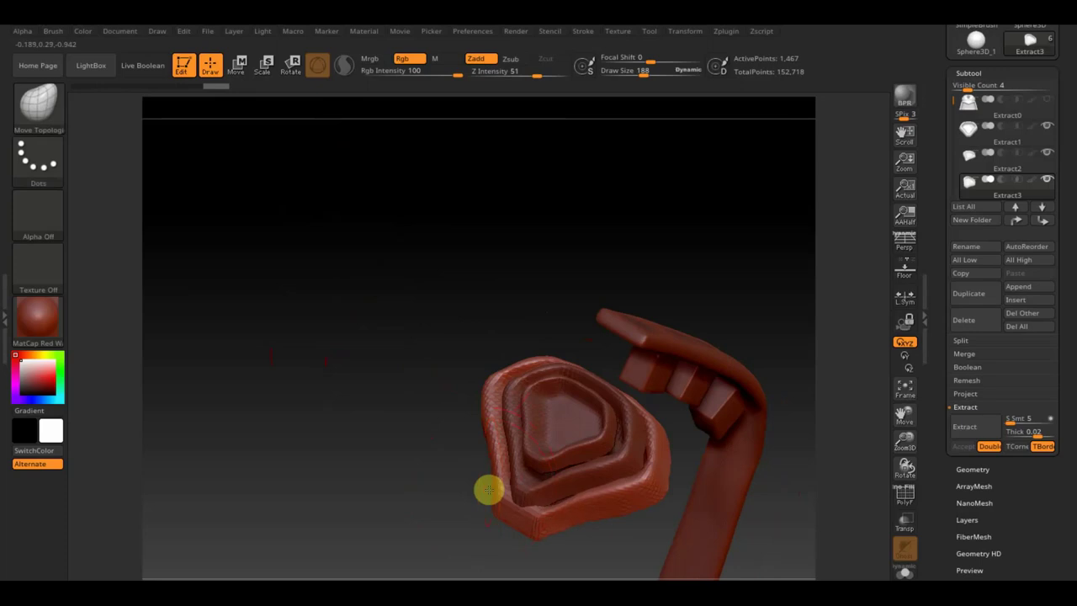
drag(498, 493, 508, 498)
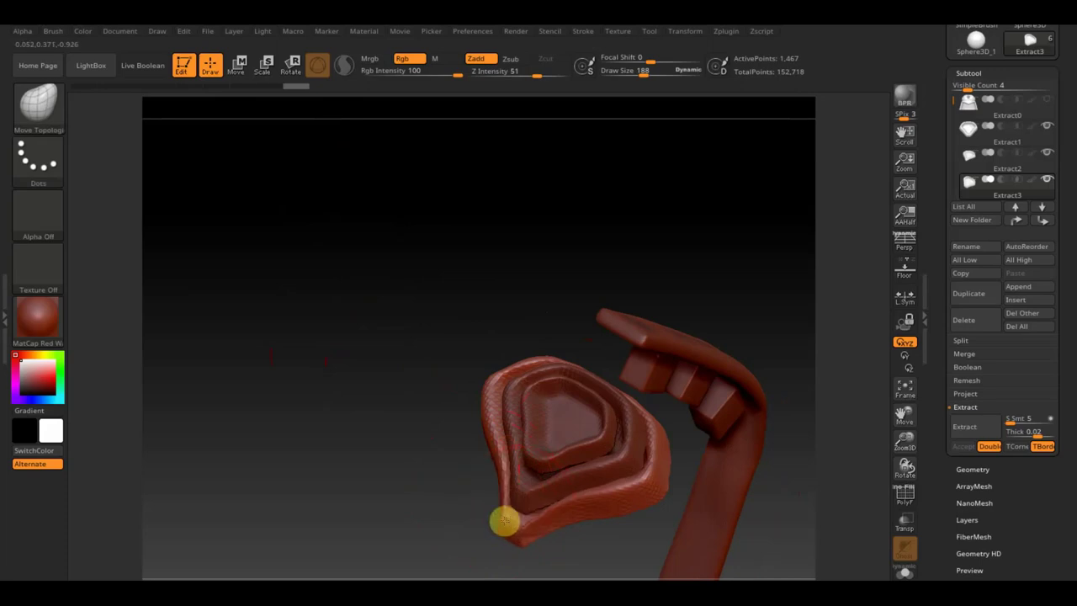
mouse_move(435, 481)
mouse_down()
mouse_move(389, 442)
mouse_move(488, 509)
mouse_up()
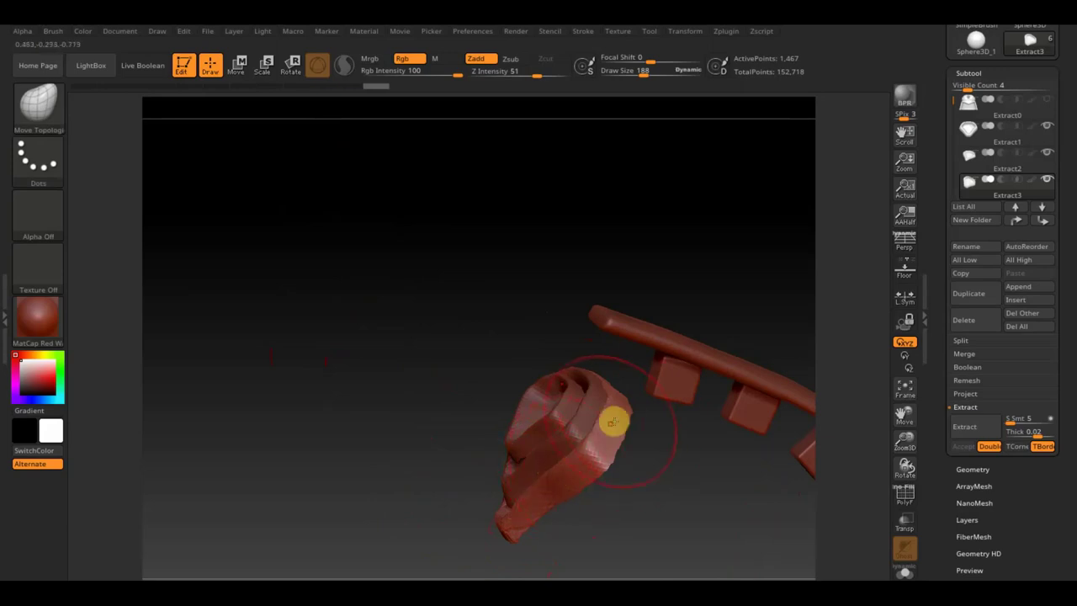
mouse_move(599, 411)
mouse_down()
mouse_move(609, 398)
mouse_move(606, 421)
mouse_up()
mouse_move(688, 281)
mouse_down()
mouse_move(741, 312)
mouse_move(699, 348)
mouse_up()
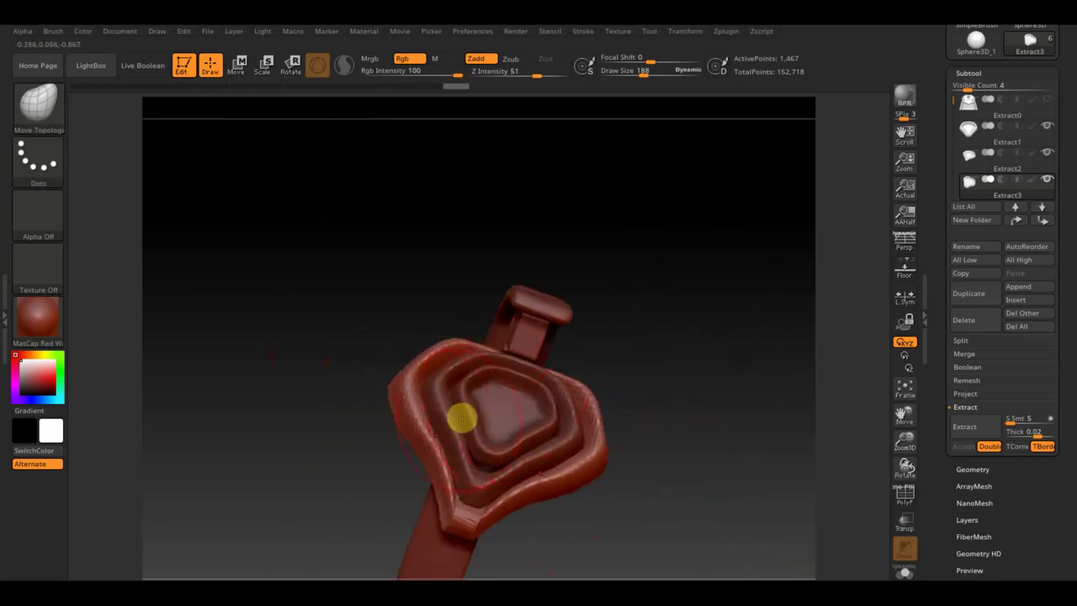
- Select the Extract2 subtool and reduce Draw Size to 99
alt+click(448, 429)
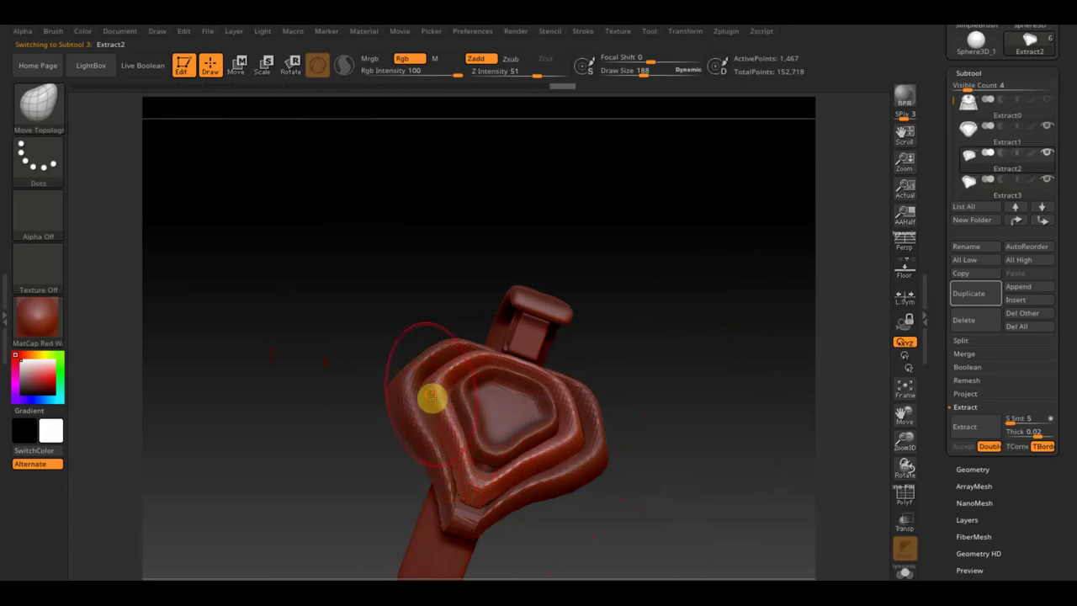
drag(642, 74, 632, 74)
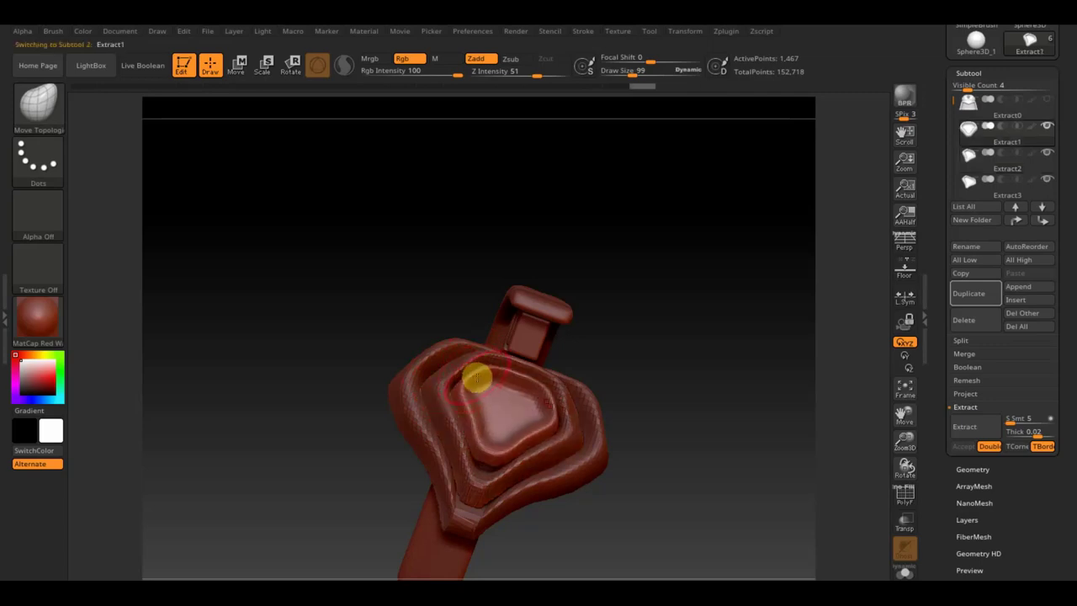
click(236, 64)
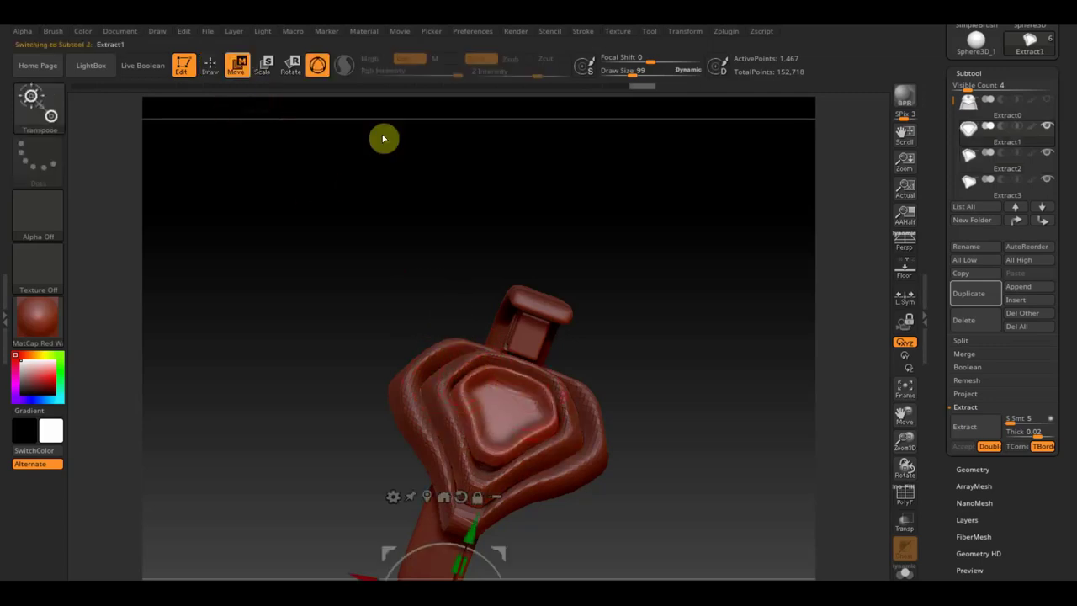
- Tilt the layered emblem subtool slightly using the Transpose rotate handle
alt+drag(601, 514, 617, 412)
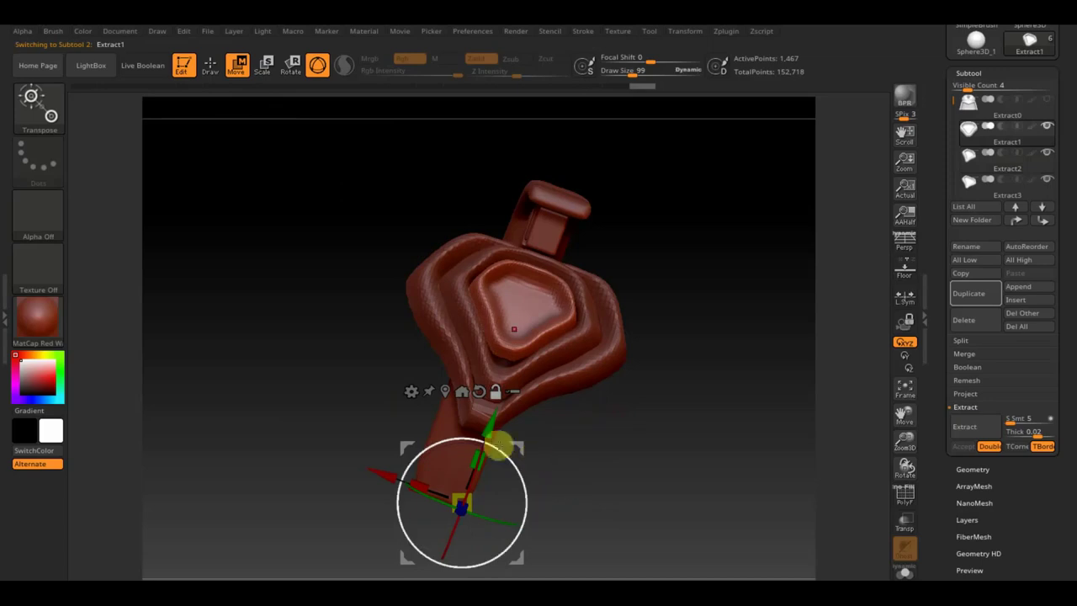
drag(734, 357, 714, 343)
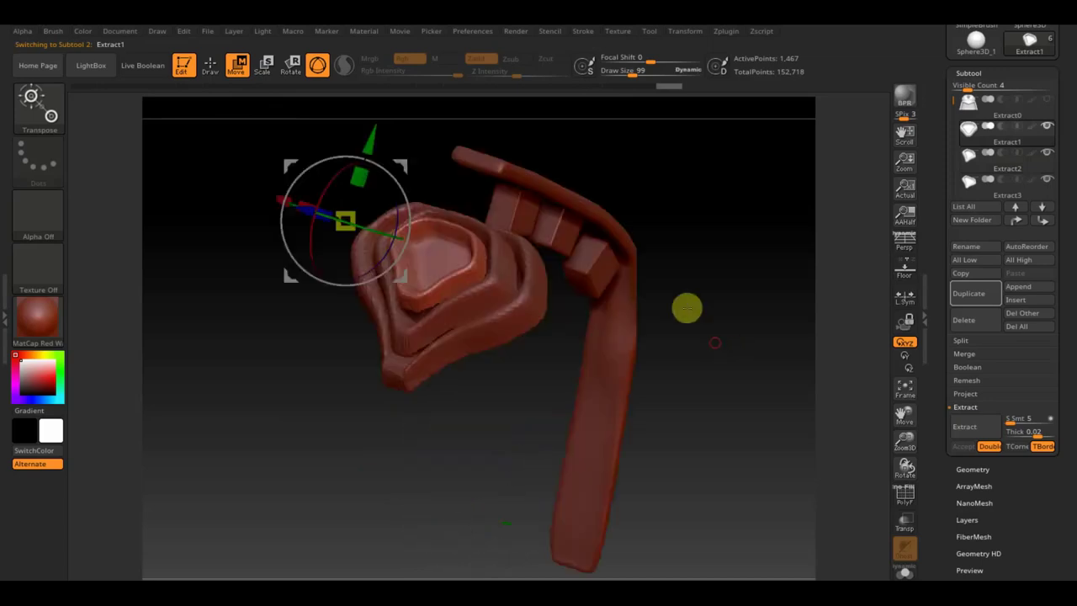
shift+drag(687, 308, 712, 360)
drag(682, 409, 605, 411)
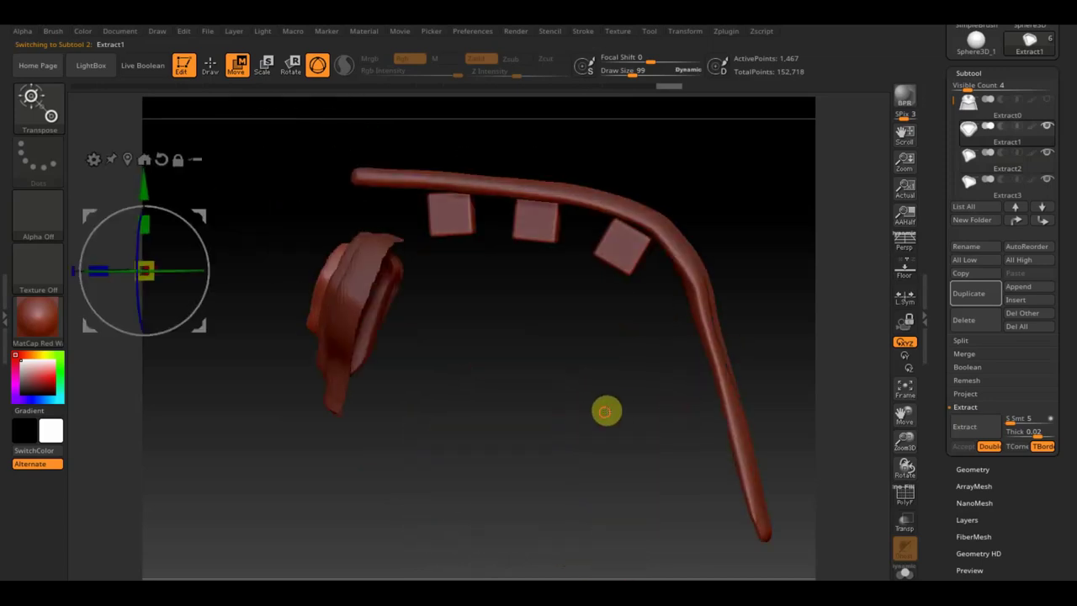
mouse_move(194, 334)
mouse_down()
mouse_move(394, 353)
mouse_move(380, 353)
mouse_up()
drag(568, 397, 661, 416)
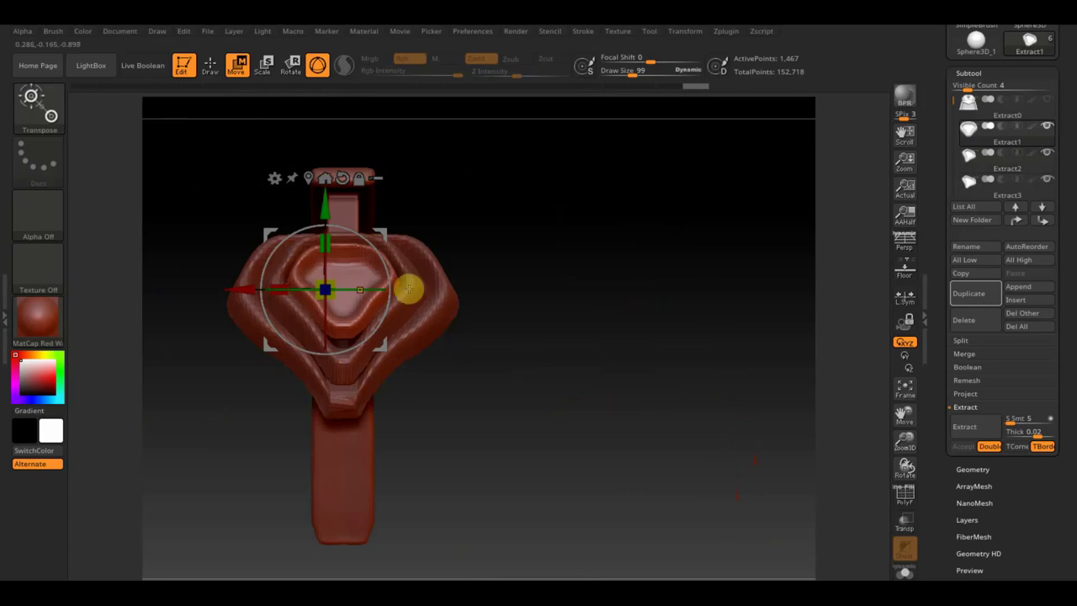
drag(389, 233, 403, 224)
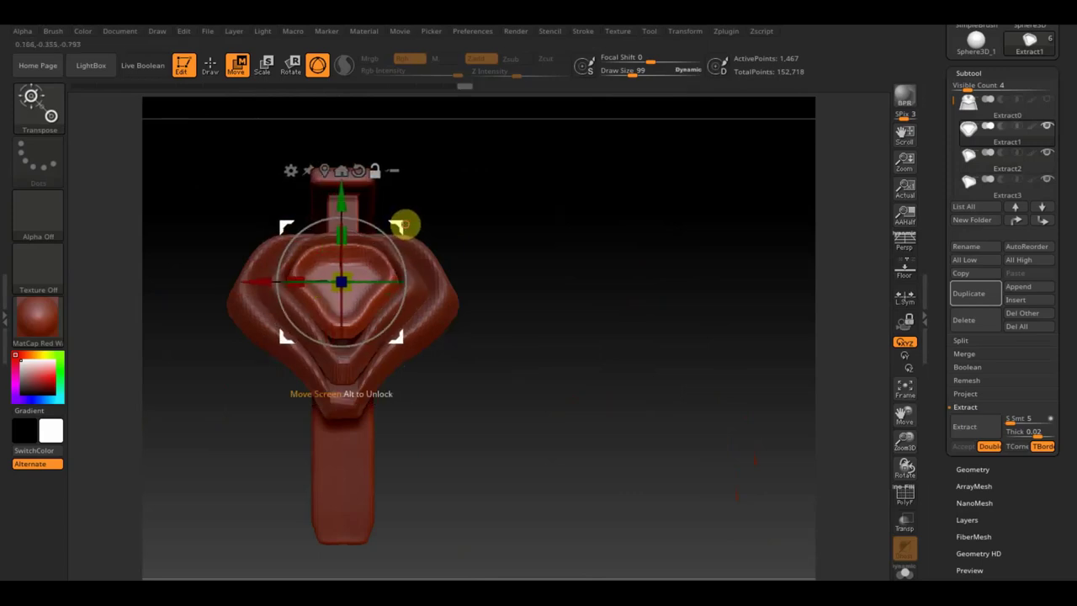
mouse_move(294, 274)
mouse_down()
mouse_move(320, 300)
mouse_move(342, 241)
mouse_move(360, 284)
mouse_up()
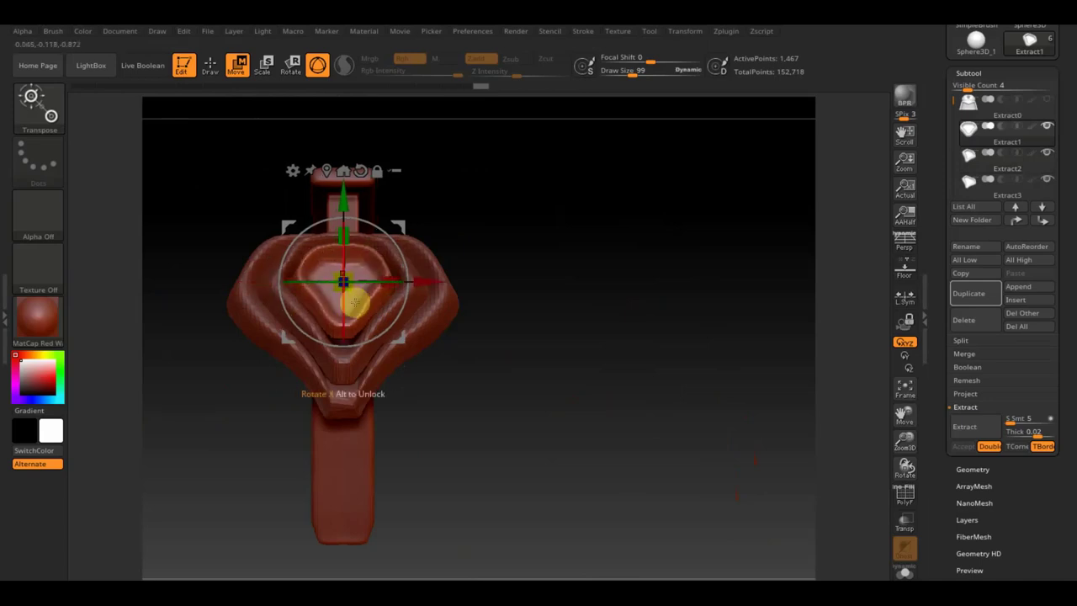
click(210, 65)
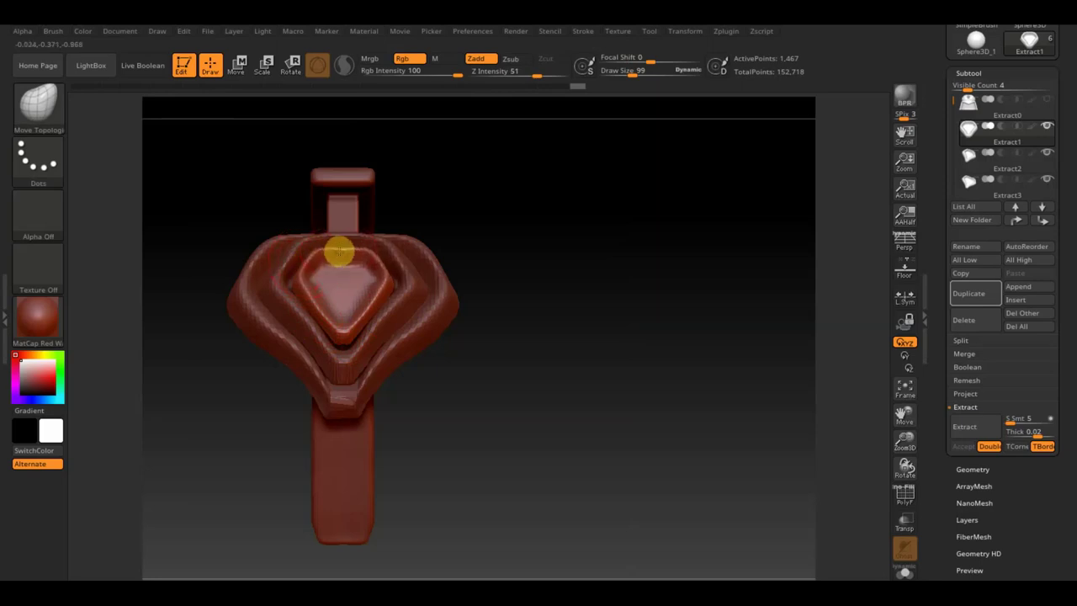
- At Draw Size 124, round out Extract1's upper-left and fill out Extract2's left lobe and top
mouse_move(521, 281)
mouse_down()
mouse_move(485, 284)
mouse_move(517, 297)
mouse_move(527, 322)
mouse_move(521, 283)
mouse_move(483, 249)
mouse_move(493, 247)
mouse_move(396, 312)
mouse_up()
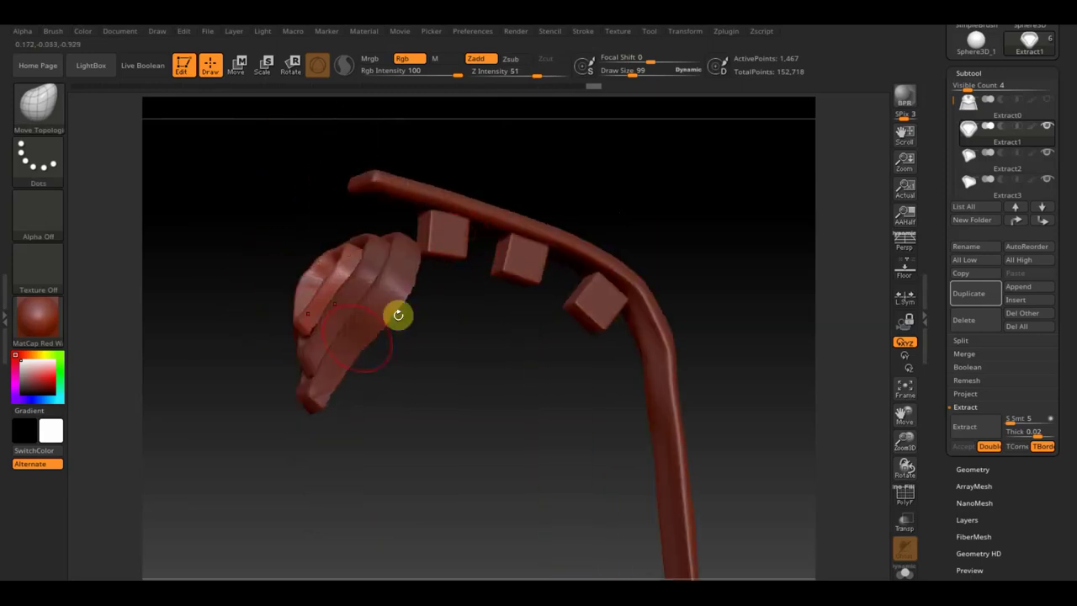
drag(620, 73, 639, 78)
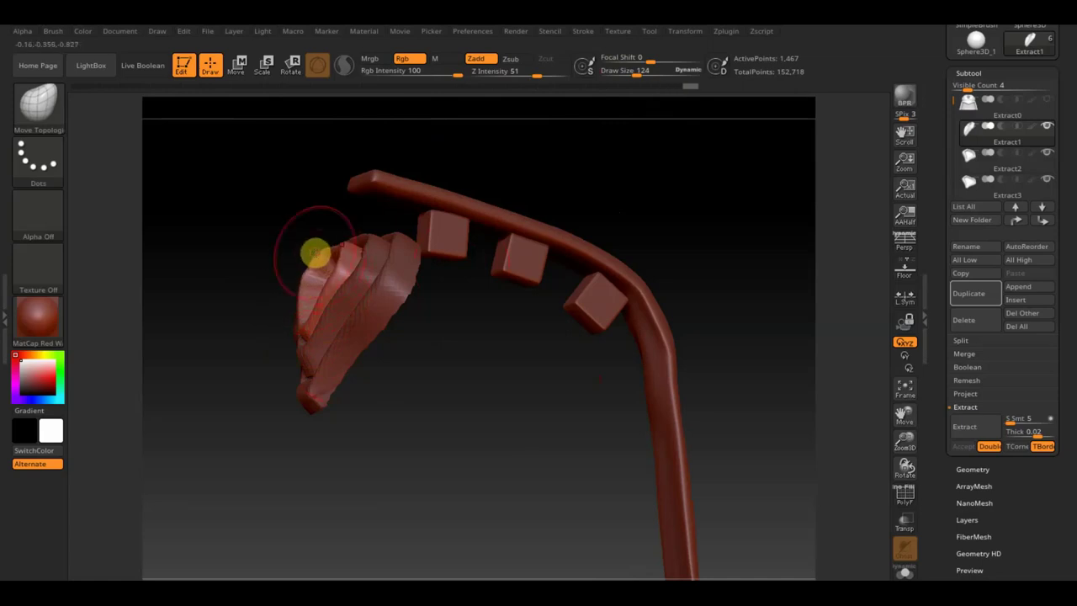
drag(325, 247, 344, 287)
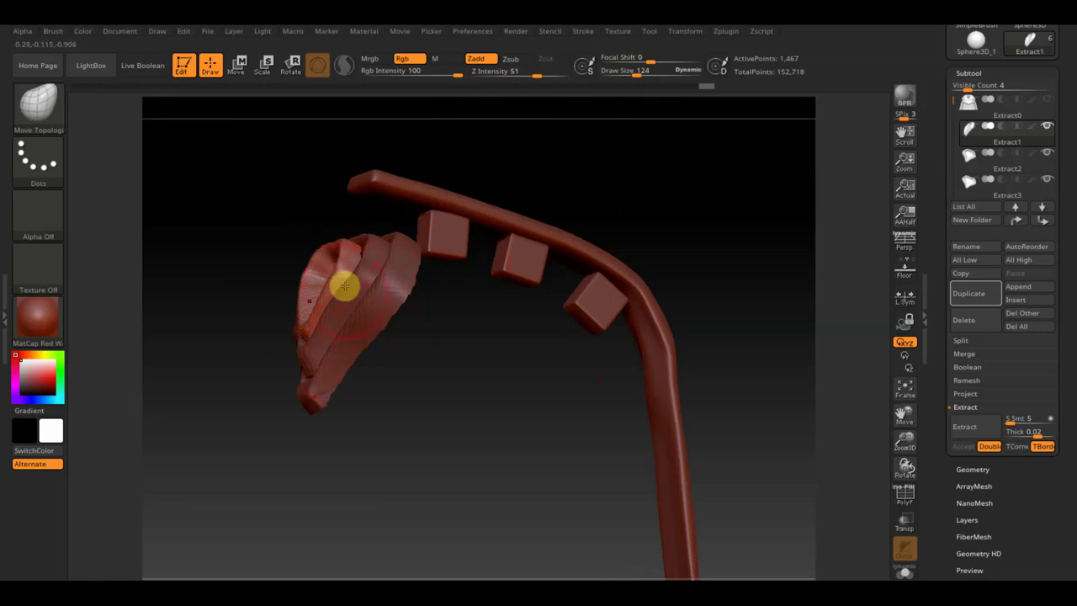
alt+click(344, 292)
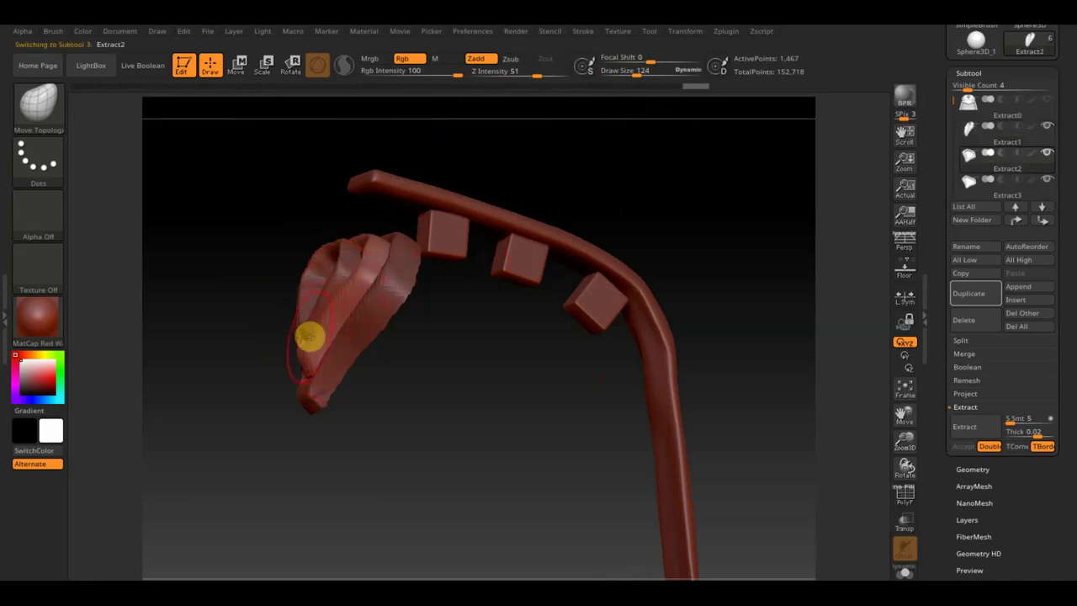
drag(313, 339, 361, 252)
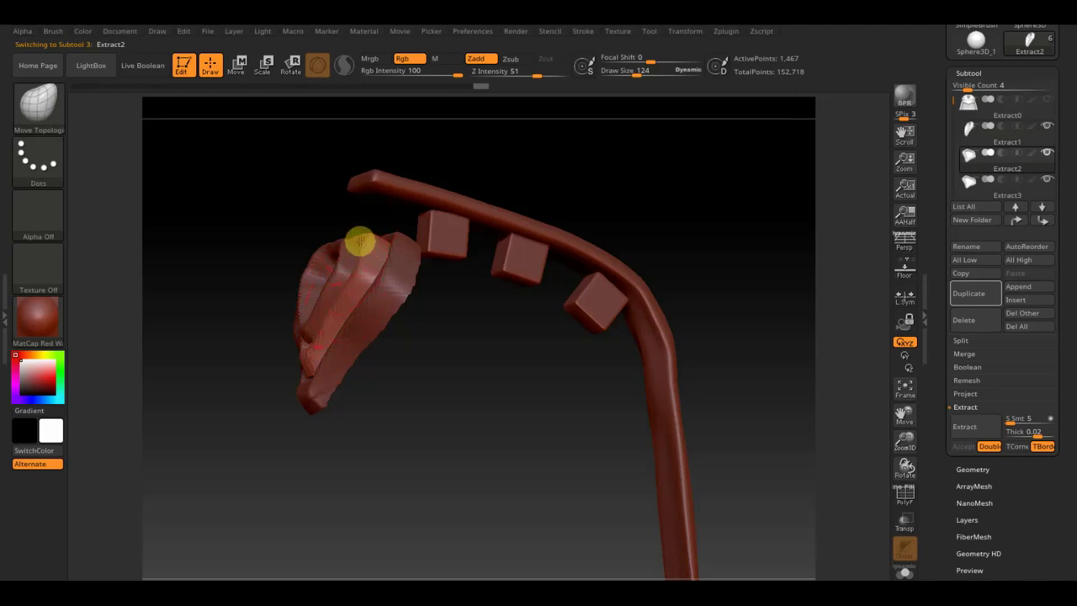
drag(357, 258, 361, 239)
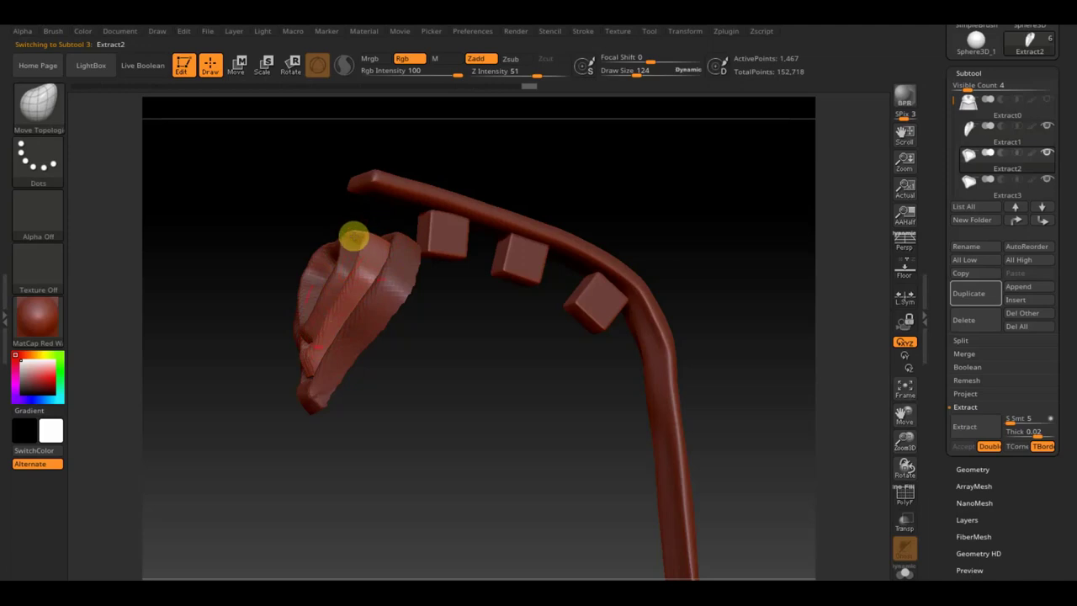
- Reshape Extract3's lower part, bottom point and left V fold, smoothing its upper-left edge
alt+click(354, 334)
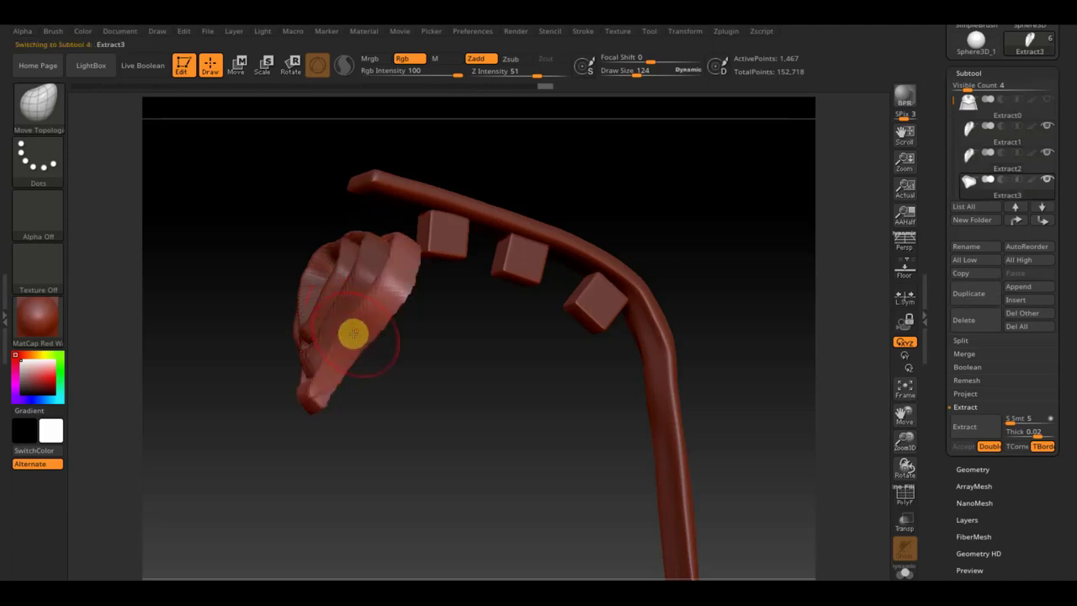
drag(336, 339, 302, 394)
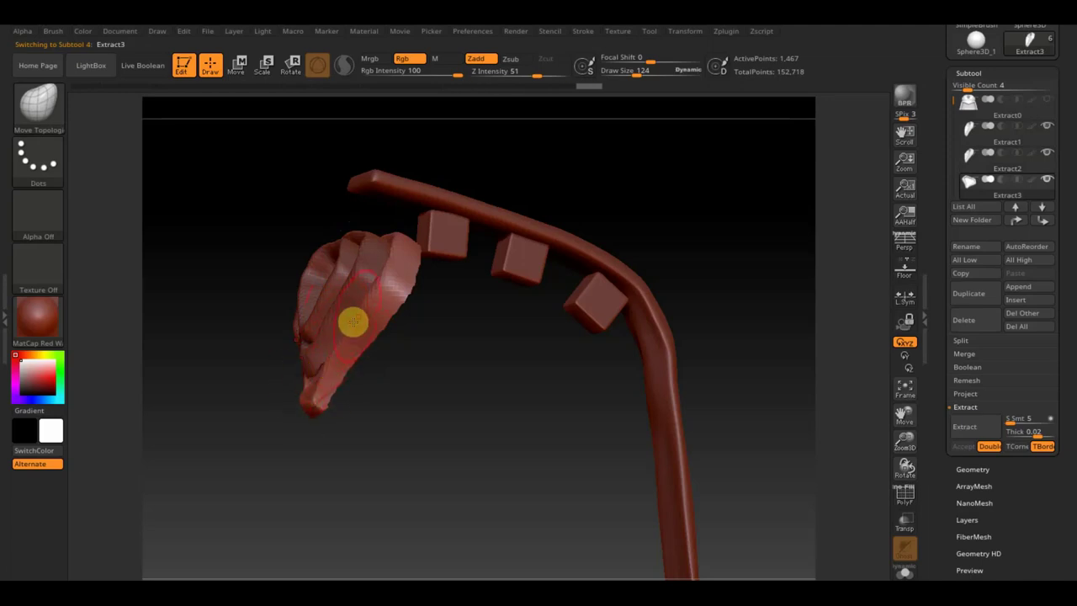
drag(474, 374, 517, 392)
mouse_move(274, 388)
ctrl+shift+mouse_down()
mouse_move(254, 389)
mouse_move(283, 394)
ctrl+shift+mouse_up()
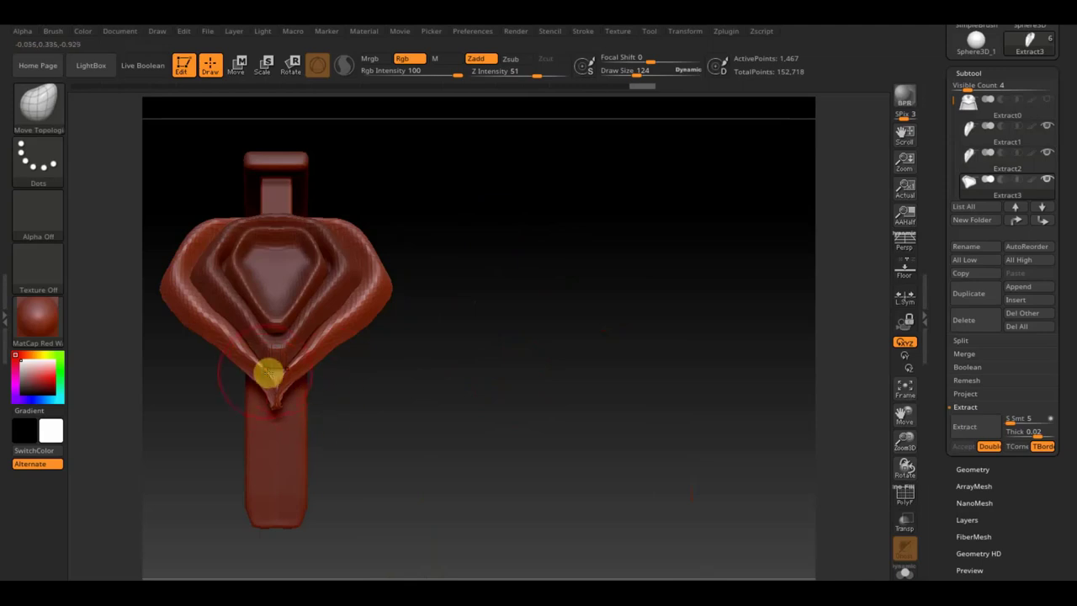
mouse_move(262, 371)
mouse_down()
mouse_move(264, 380)
mouse_move(235, 329)
mouse_move(233, 339)
mouse_move(198, 296)
mouse_move(197, 255)
mouse_move(180, 247)
mouse_move(263, 212)
mouse_up()
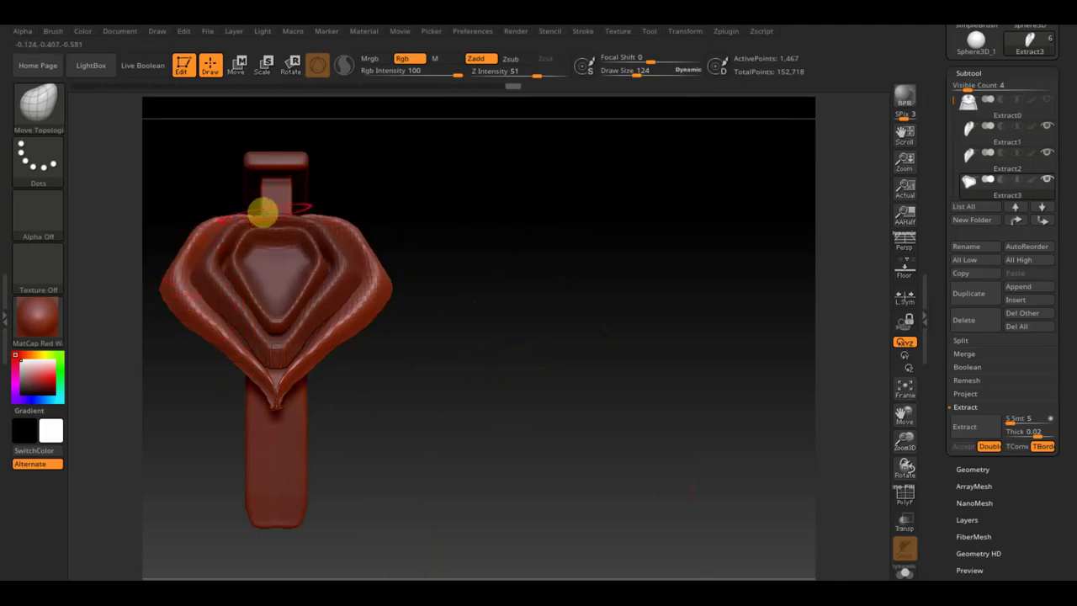
mouse_move(268, 197)
mouse_down()
mouse_move(209, 212)
mouse_move(285, 213)
mouse_up()
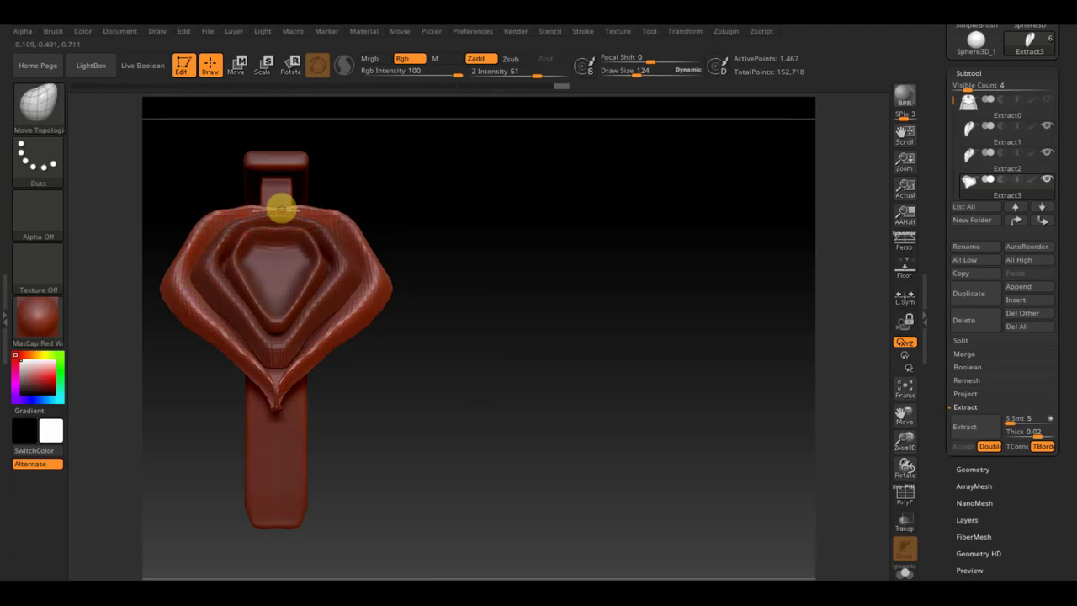
key(ctrl)
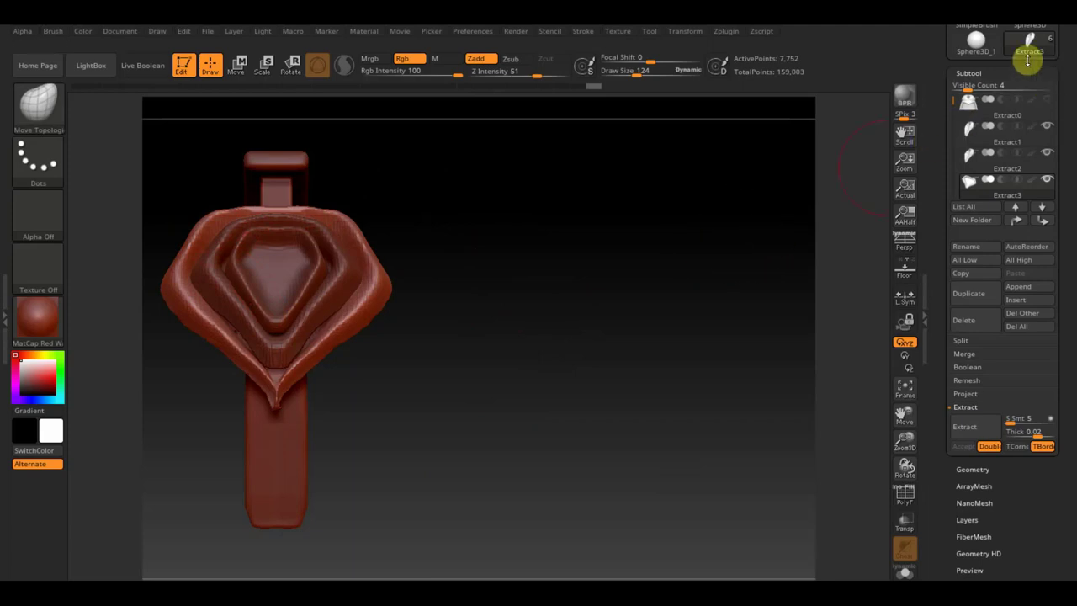
- Make the helmet body subtool visible again and frame the whole helmet
click(1045, 99)
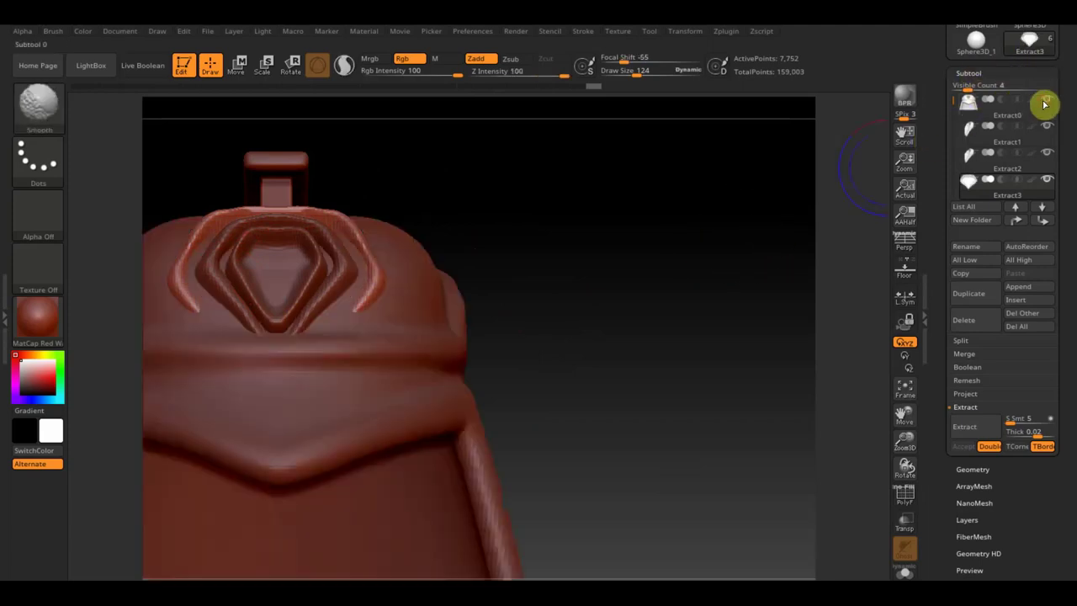
mouse_move(654, 364)
mouse_down()
mouse_move(623, 272)
mouse_move(639, 288)
mouse_move(634, 300)
mouse_move(521, 308)
mouse_up()
mouse_move(569, 281)
alt+mouse_down()
mouse_move(611, 358)
mouse_move(665, 340)
alt+mouse_up()
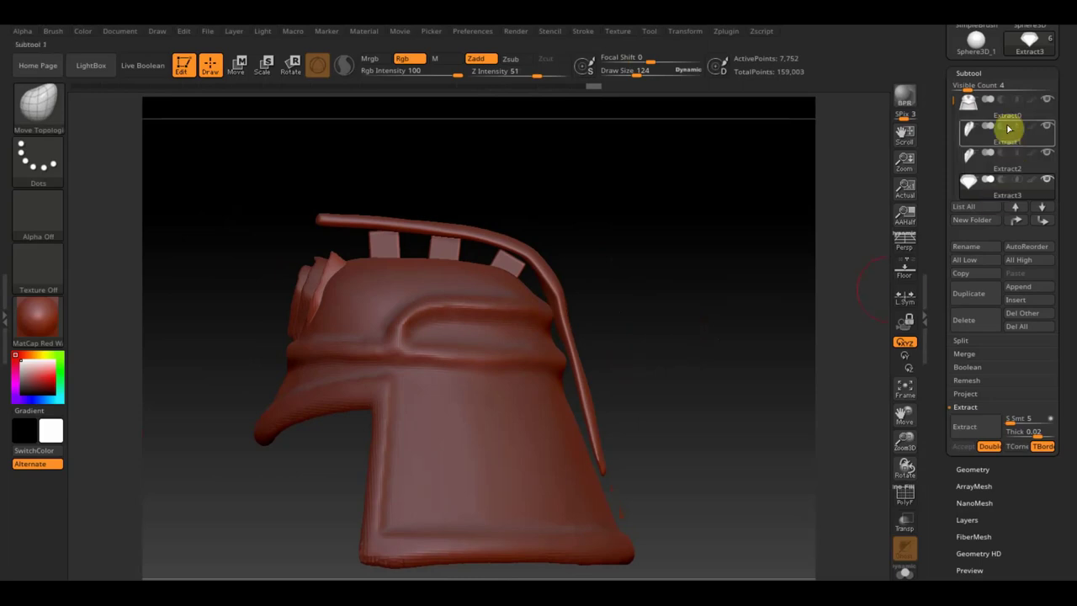
- Select Extract1 and MergeDown it into the subtool below, confirming the merge
mouse_move(1006, 127)
click(981, 133)
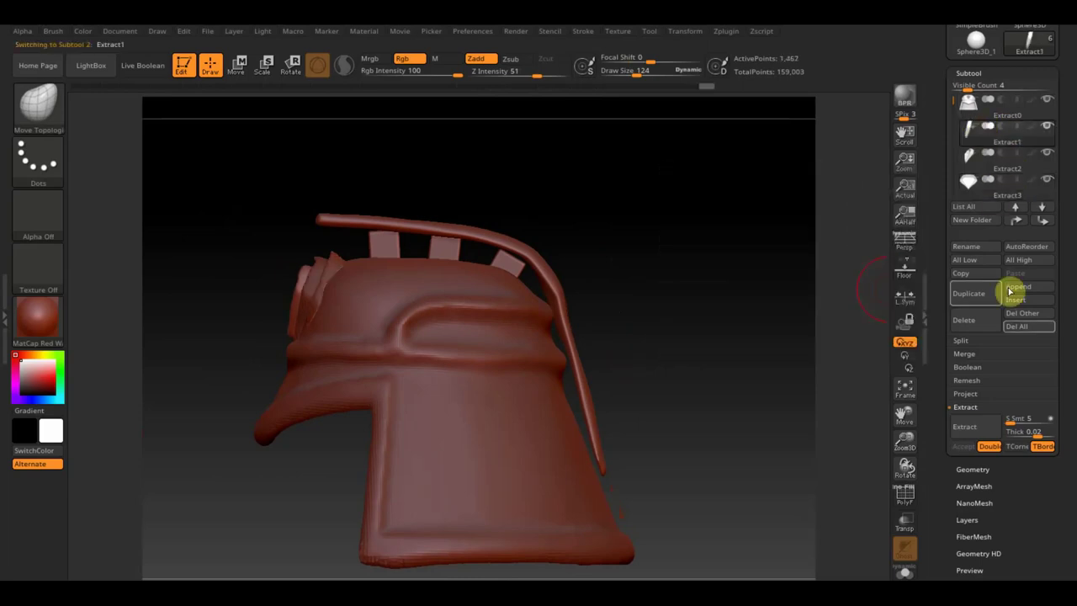
click(967, 354)
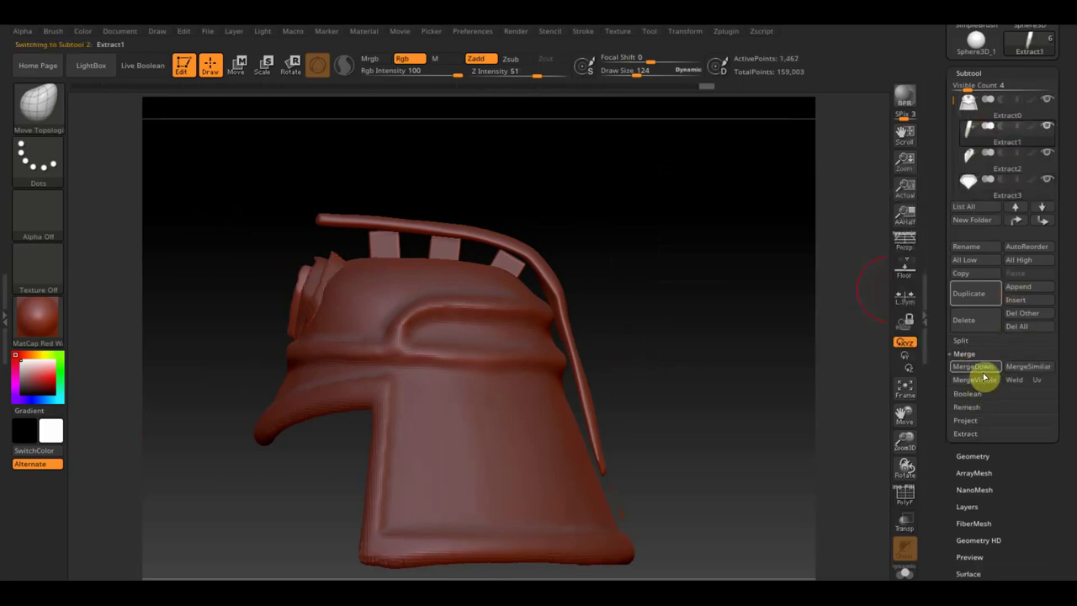
click(981, 367)
key(Return)
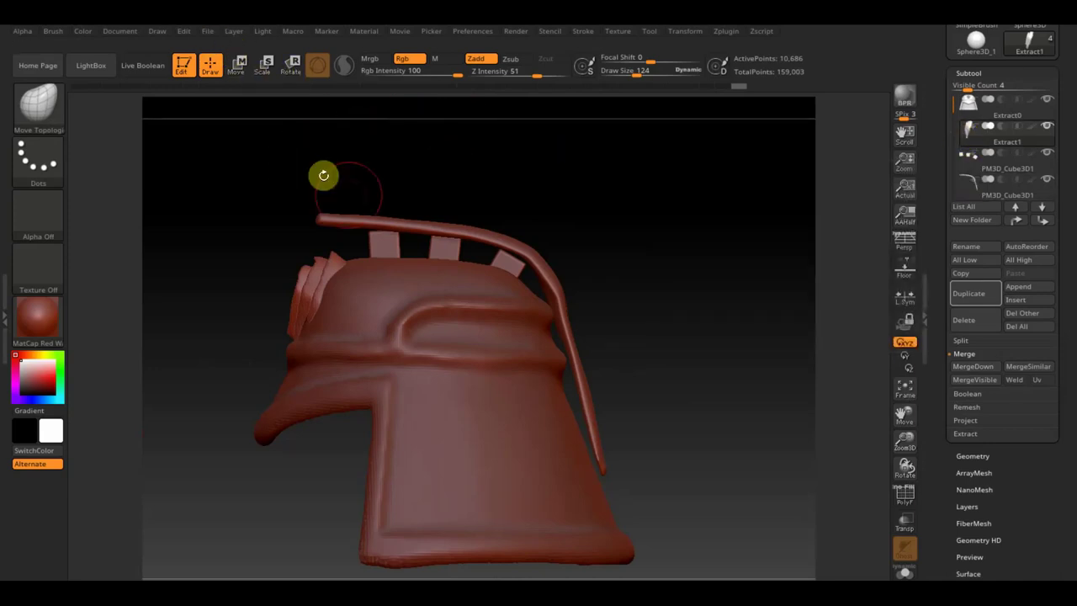
- Move the emblem piece up slightly, flatten its depth, and rotate it
click(239, 69)
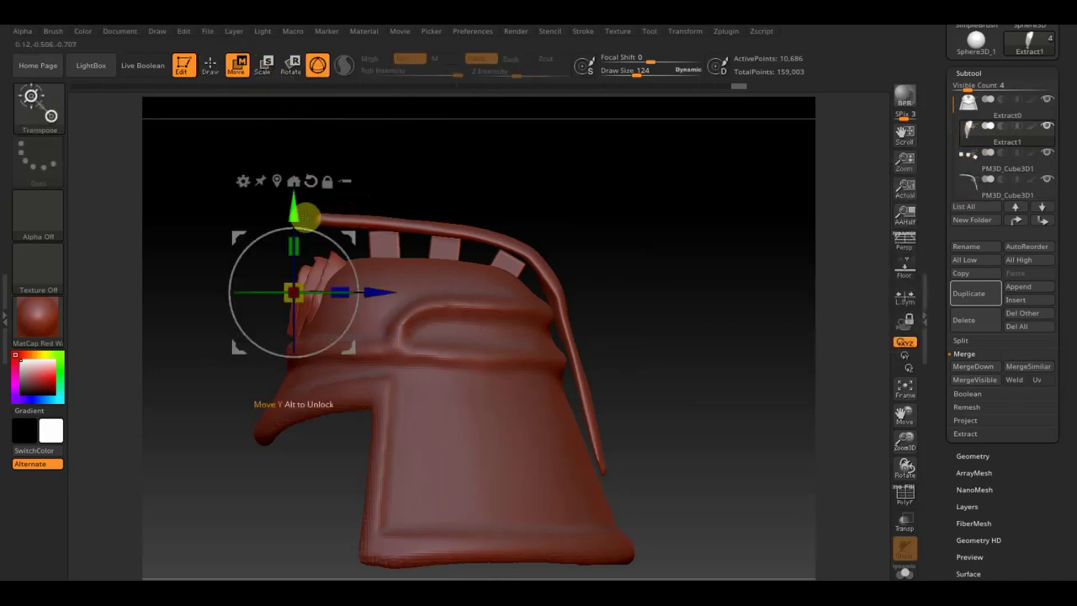
drag(293, 207, 293, 192)
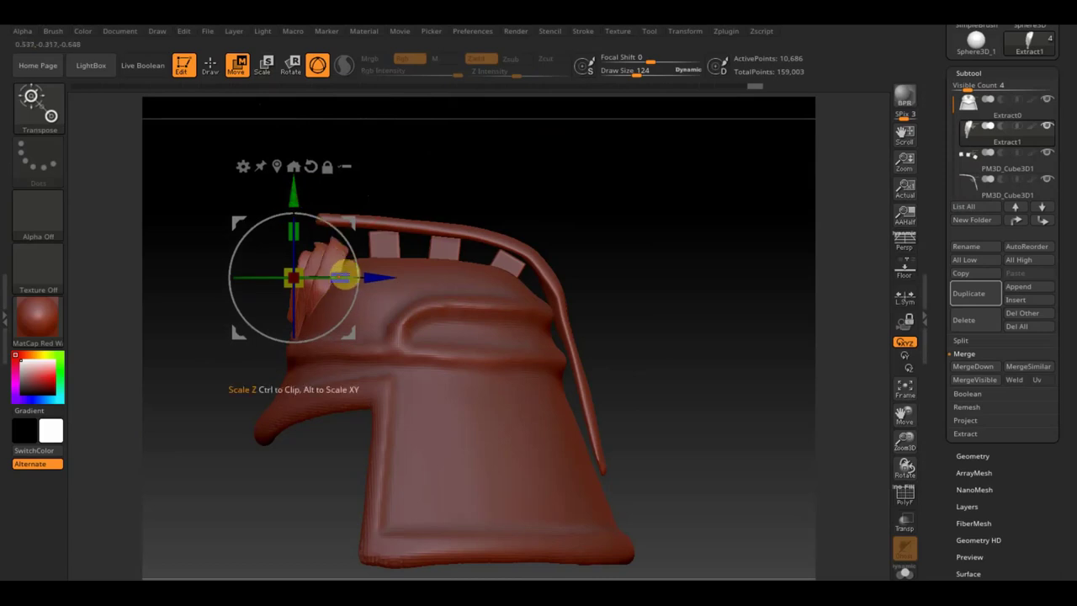
drag(344, 276, 292, 278)
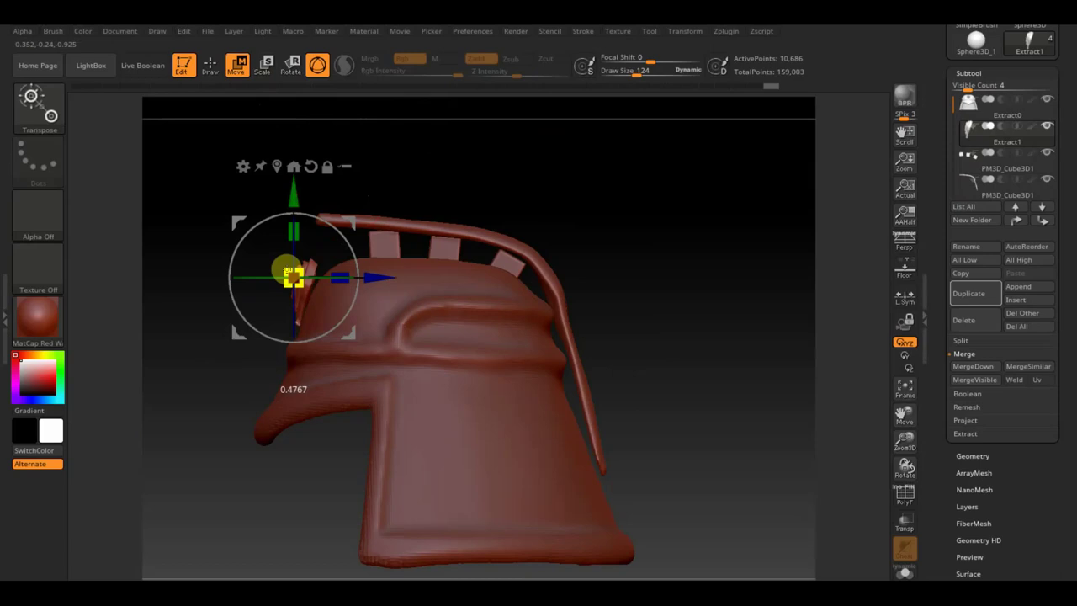
drag(287, 272, 288, 271)
mouse_move(331, 221)
mouse_down()
mouse_move(348, 229)
mouse_move(364, 217)
mouse_up()
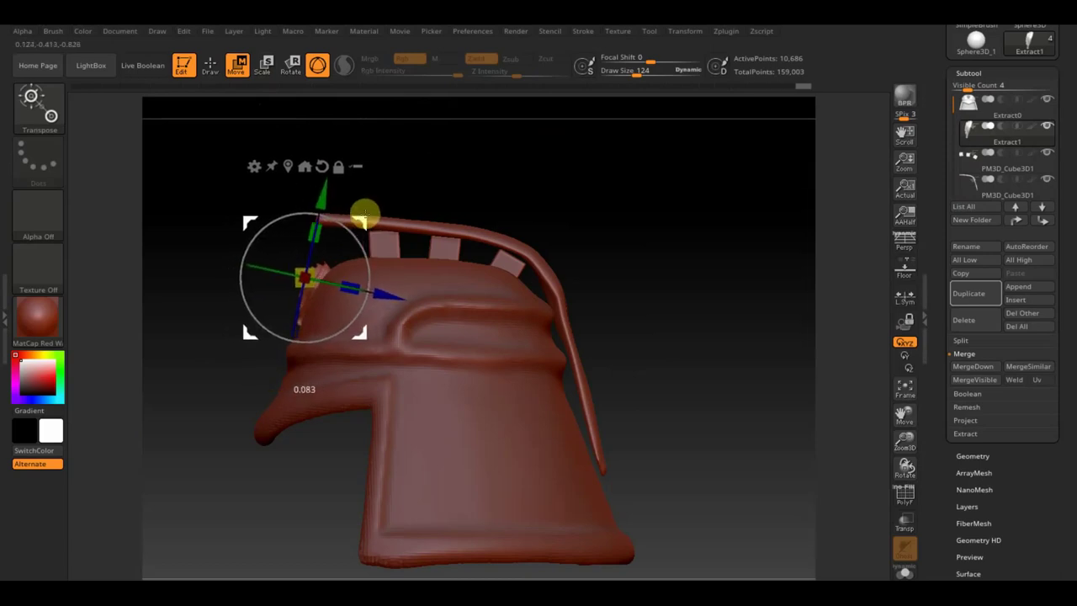
mouse_move(613, 226)
mouse_down()
mouse_move(682, 226)
mouse_move(667, 244)
mouse_up()
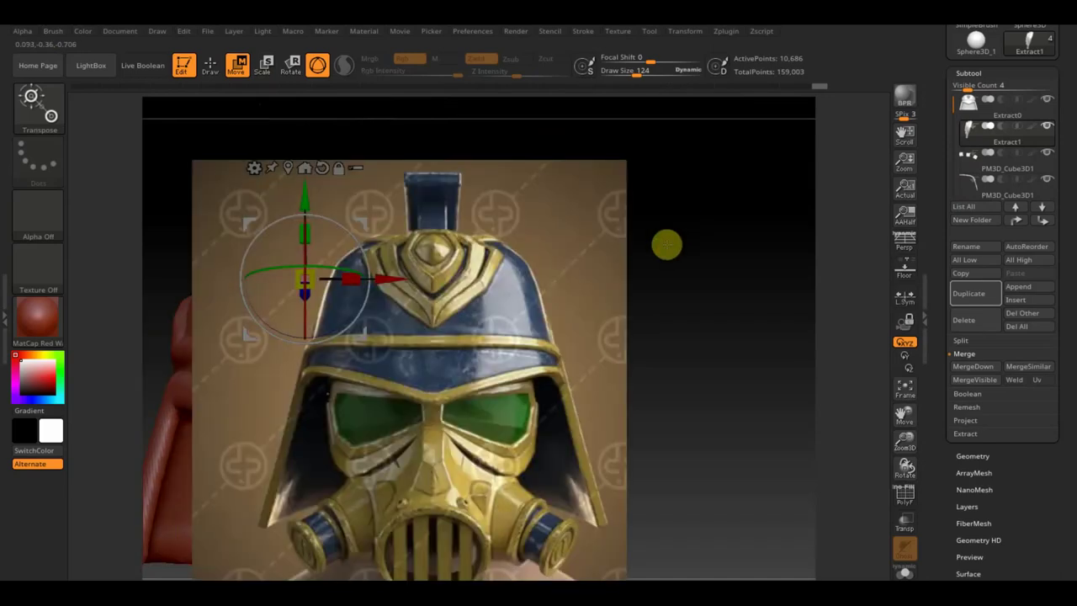
mouse_move(637, 277)
alt+mouse_down()
mouse_move(637, 260)
mouse_move(519, 277)
alt+mouse_up()
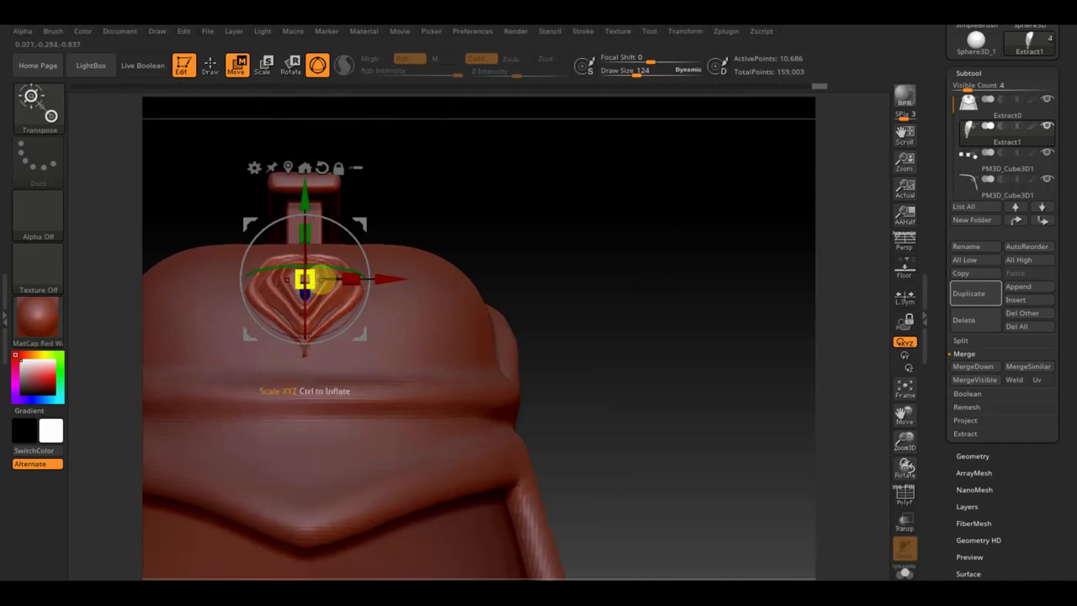
- Scale the emblem up uniformly and rotate it to fit the helmet's front
drag(306, 282, 308, 285)
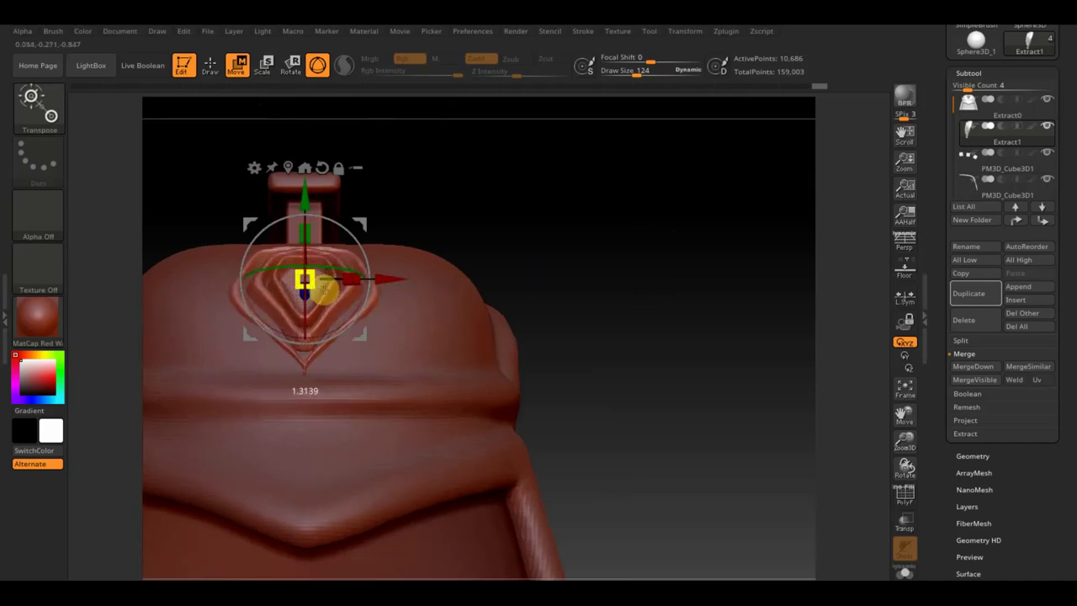
drag(587, 278, 527, 277)
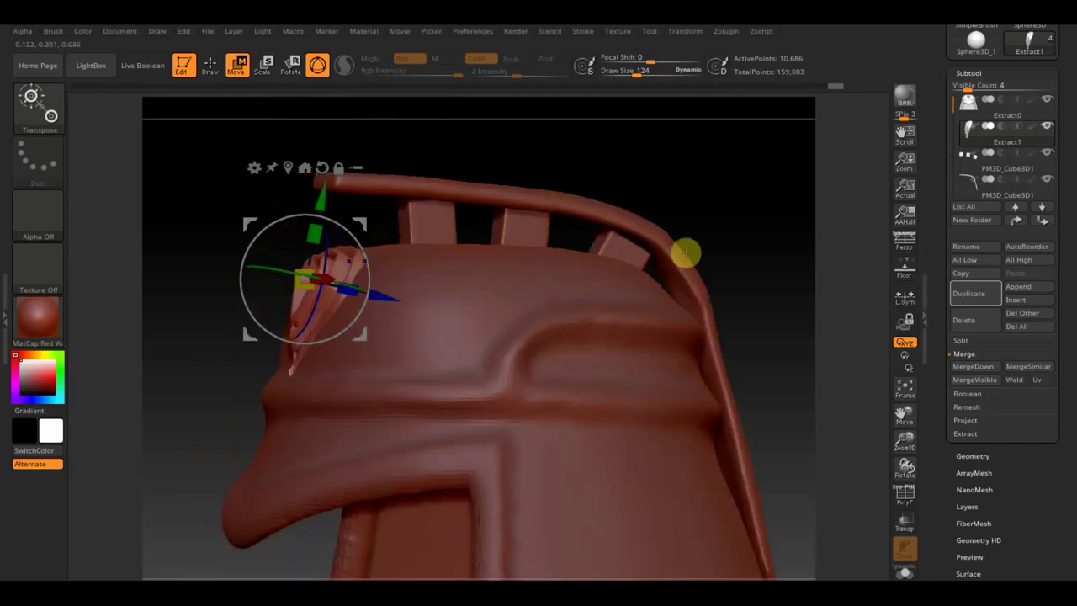
drag(719, 217, 718, 230)
drag(340, 234, 353, 220)
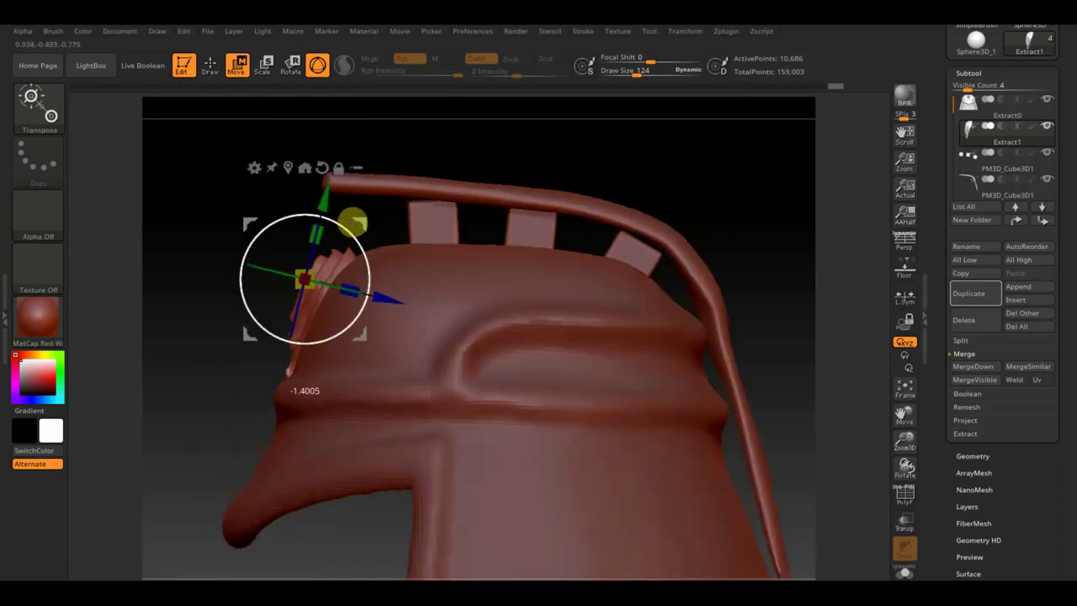
drag(252, 215, 241, 218)
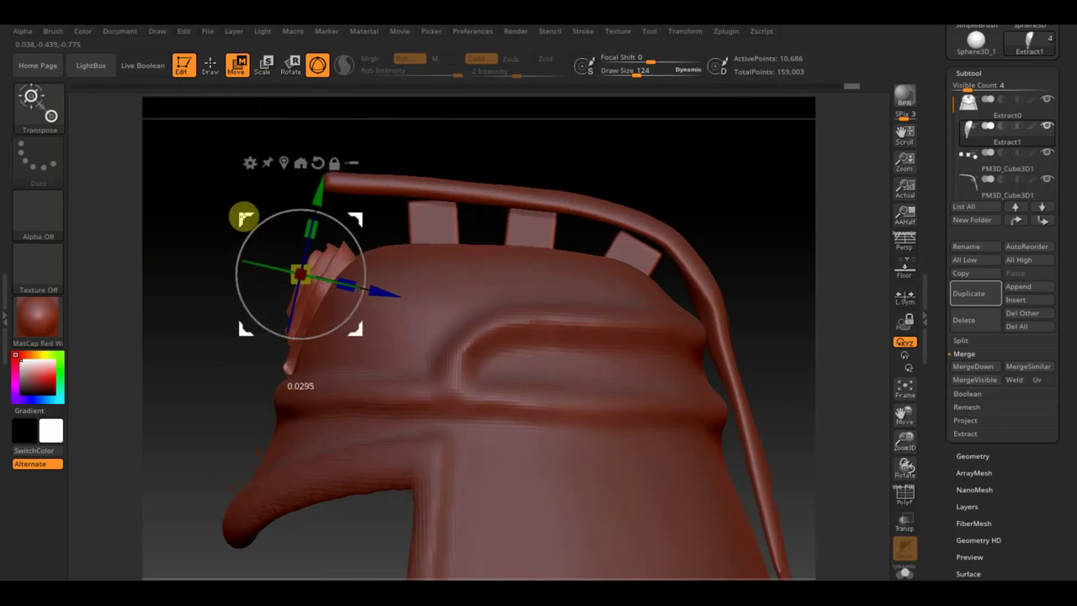
mouse_move(449, 180)
mouse_down()
mouse_move(622, 166)
mouse_move(596, 184)
mouse_up()
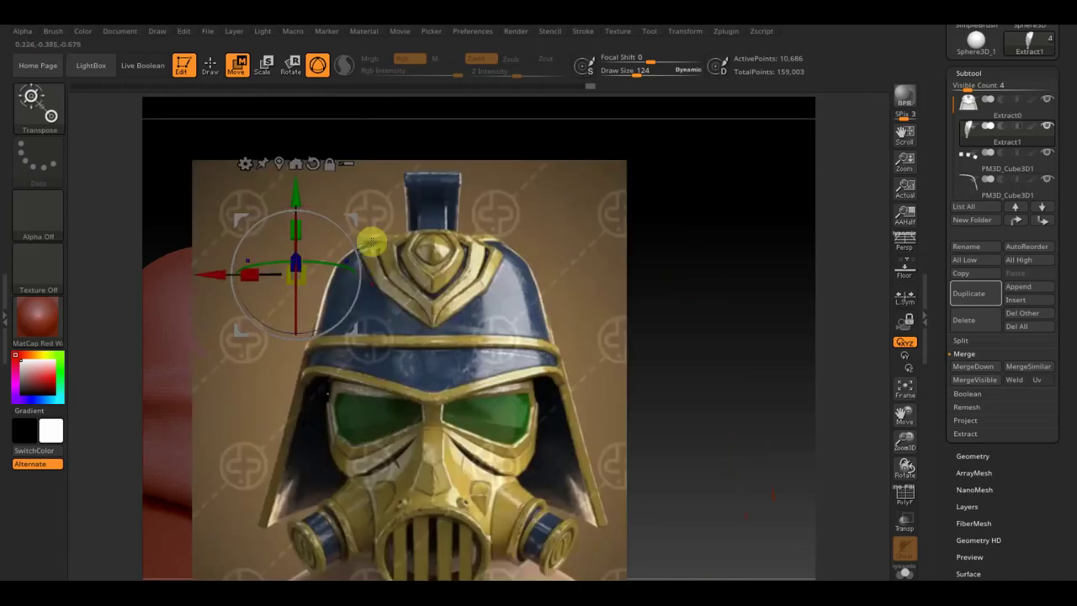
mouse_move(481, 250)
mouse_down()
mouse_move(466, 200)
mouse_move(527, 208)
mouse_up()
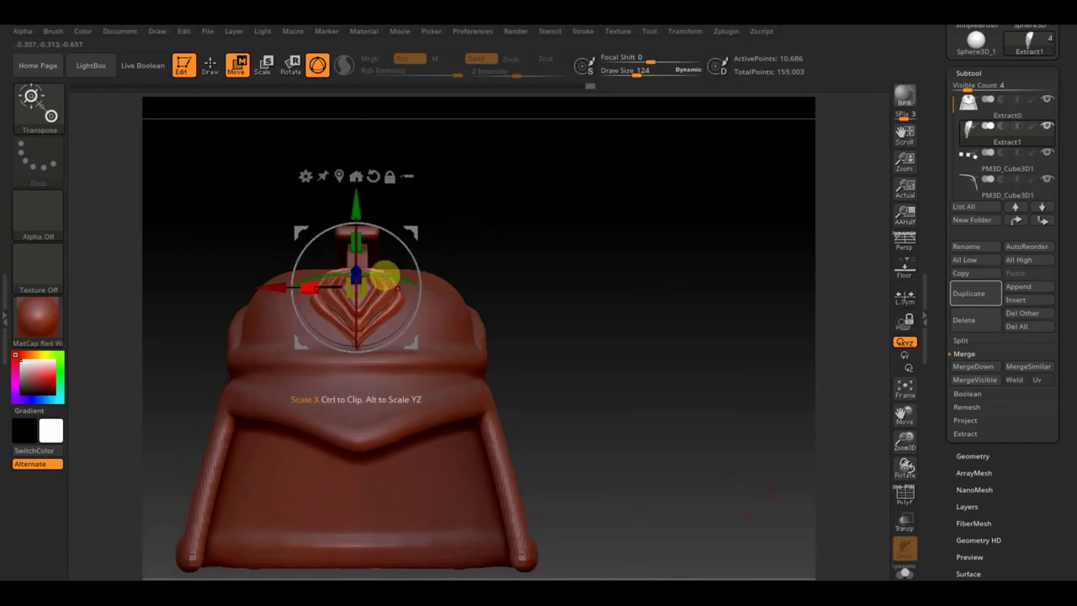
- Stretch the emblem wider and taller, then shrink its height slightly
drag(305, 288, 294, 291)
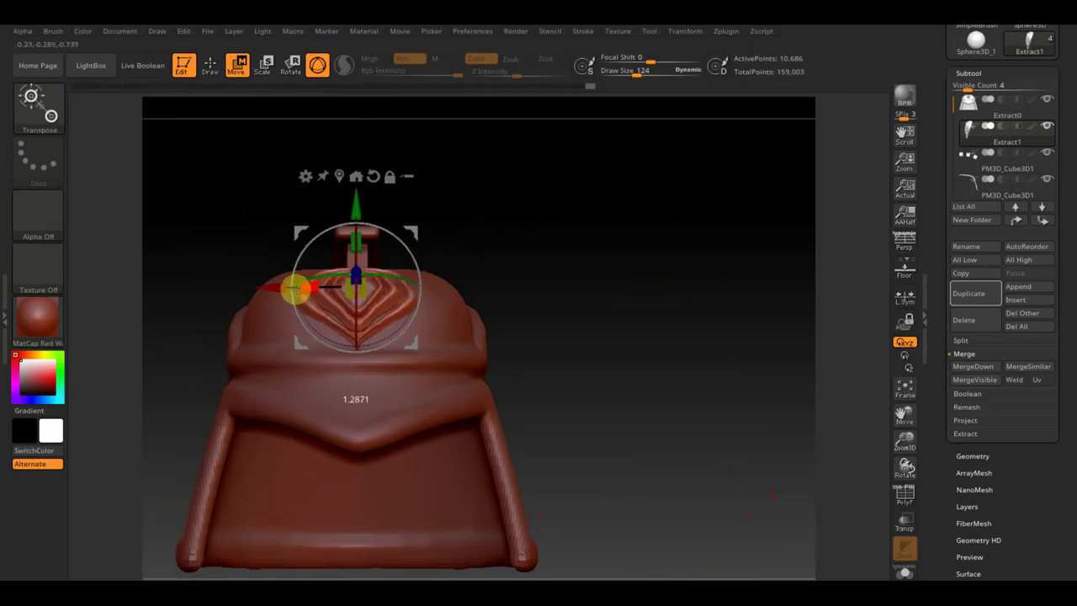
drag(583, 239, 530, 234)
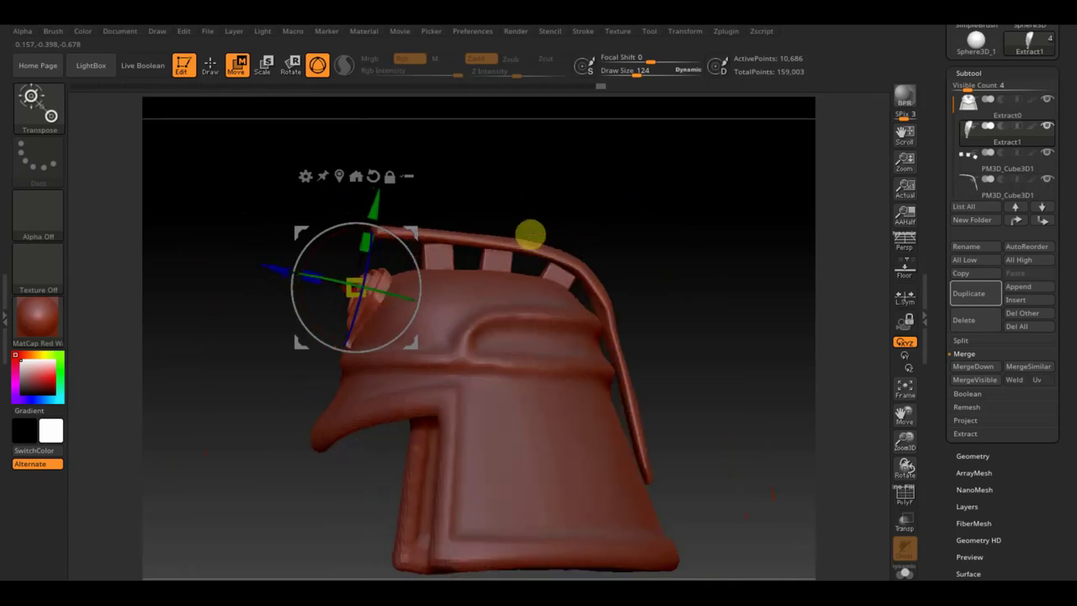
mouse_move(363, 242)
mouse_down()
mouse_move(367, 226)
mouse_move(405, 239)
mouse_move(432, 229)
mouse_up()
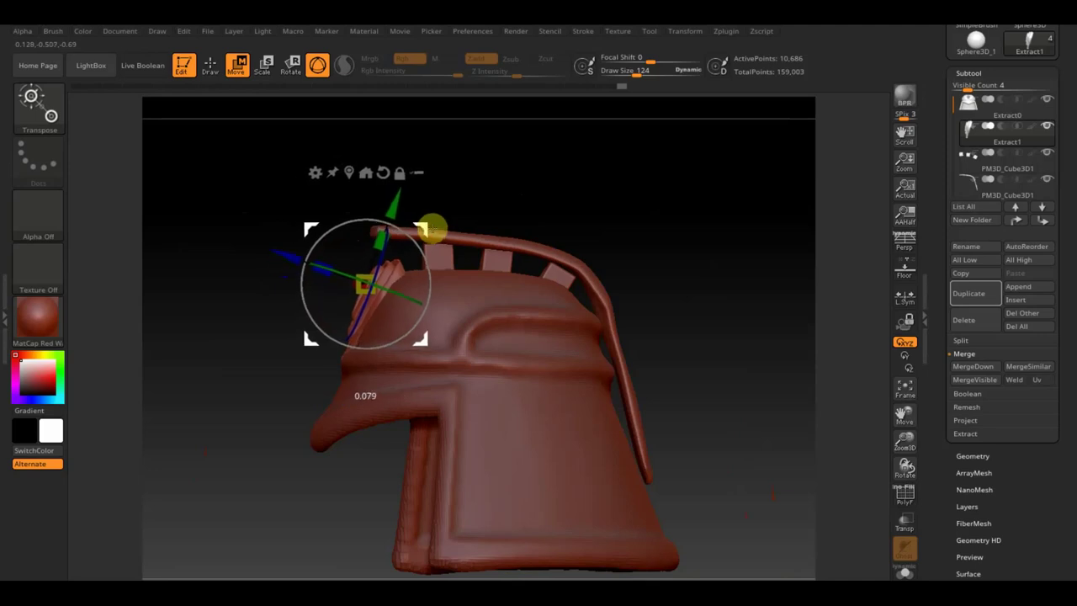
mouse_move(434, 229)
mouse_down()
mouse_move(560, 207)
mouse_move(620, 207)
mouse_move(613, 214)
mouse_up()
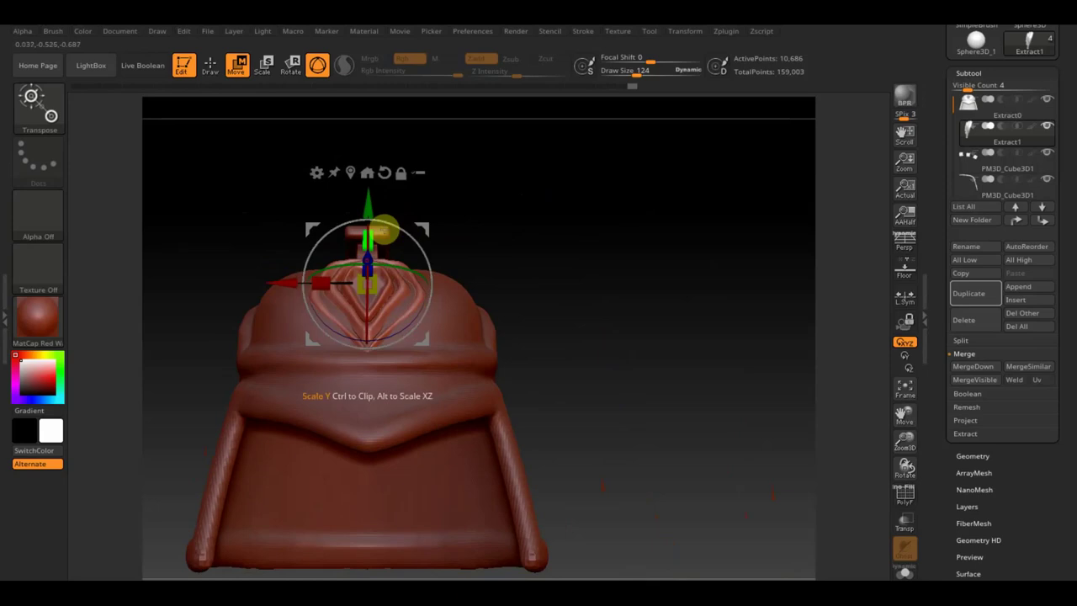
drag(367, 229, 368, 234)
mouse_move(474, 224)
mouse_down()
mouse_move(480, 241)
mouse_move(547, 228)
mouse_up()
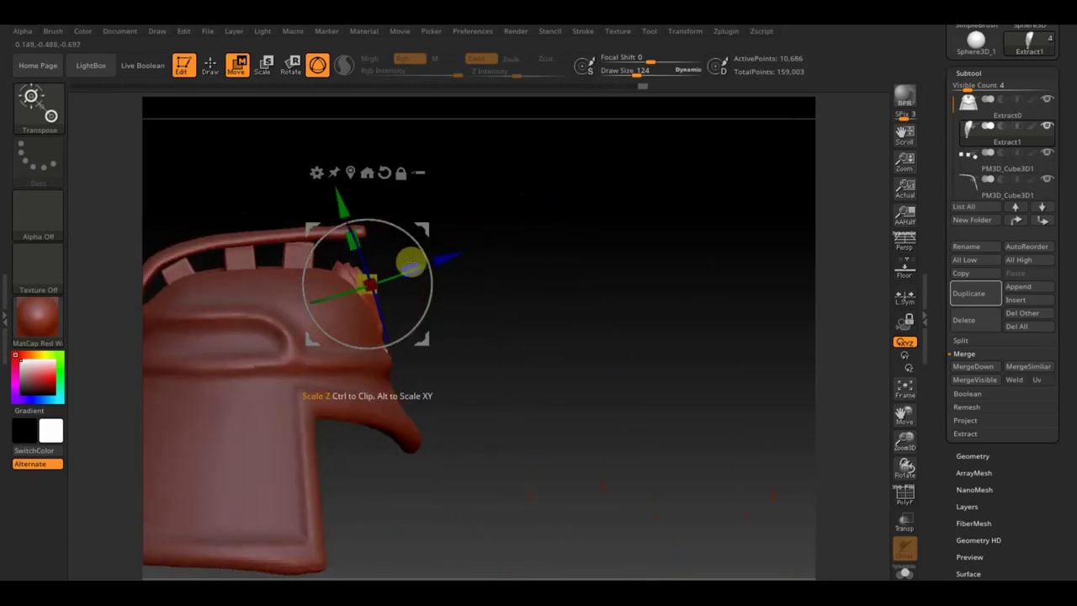
- Push the emblem forward and up, flatten it vertically, and fine-tune its tilt and size
mouse_move(420, 264)
mouse_down()
mouse_move(452, 257)
mouse_move(533, 300)
mouse_up()
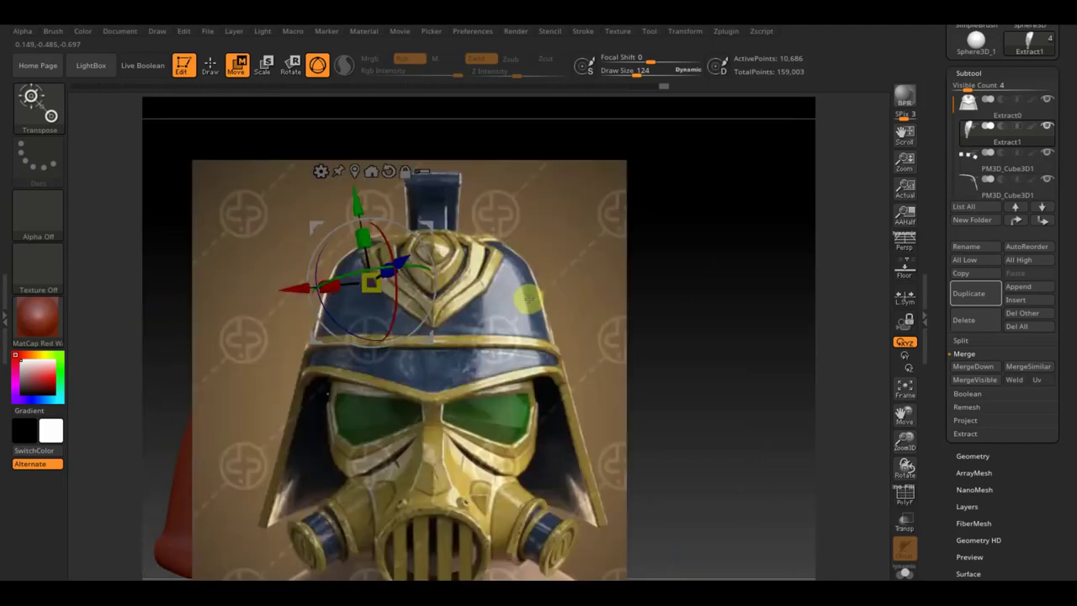
drag(358, 206, 359, 186)
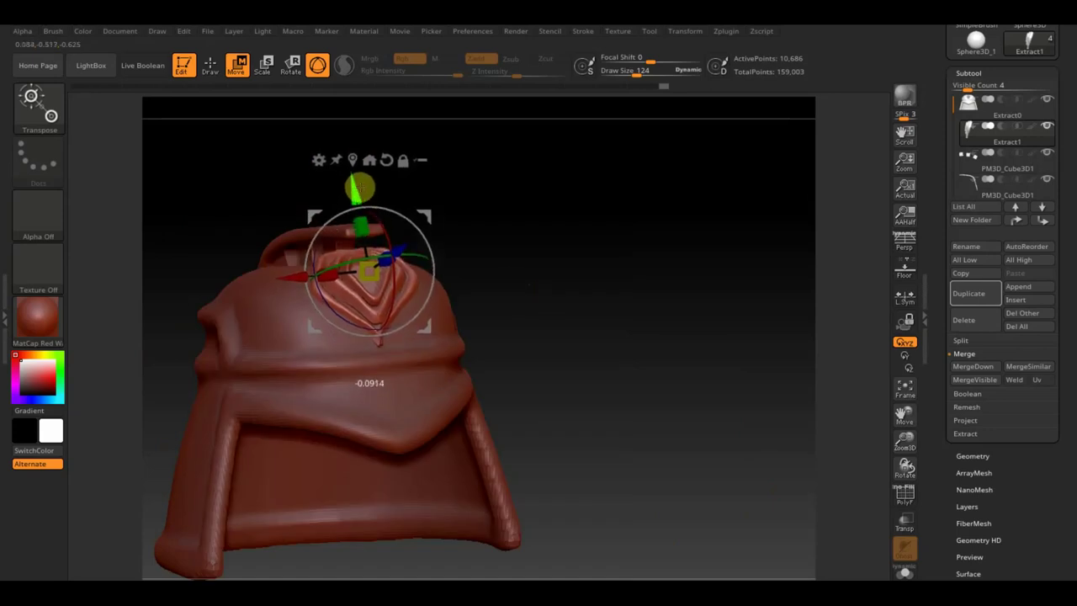
drag(362, 227, 362, 233)
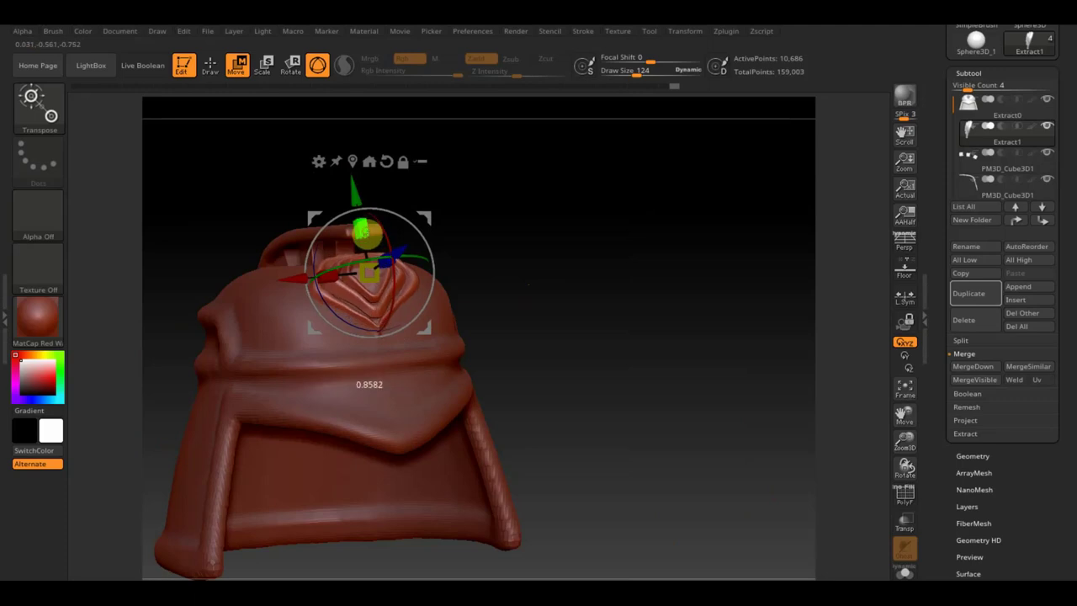
mouse_move(527, 231)
mouse_down()
mouse_move(488, 241)
mouse_move(440, 233)
mouse_up()
drag(600, 211, 609, 224)
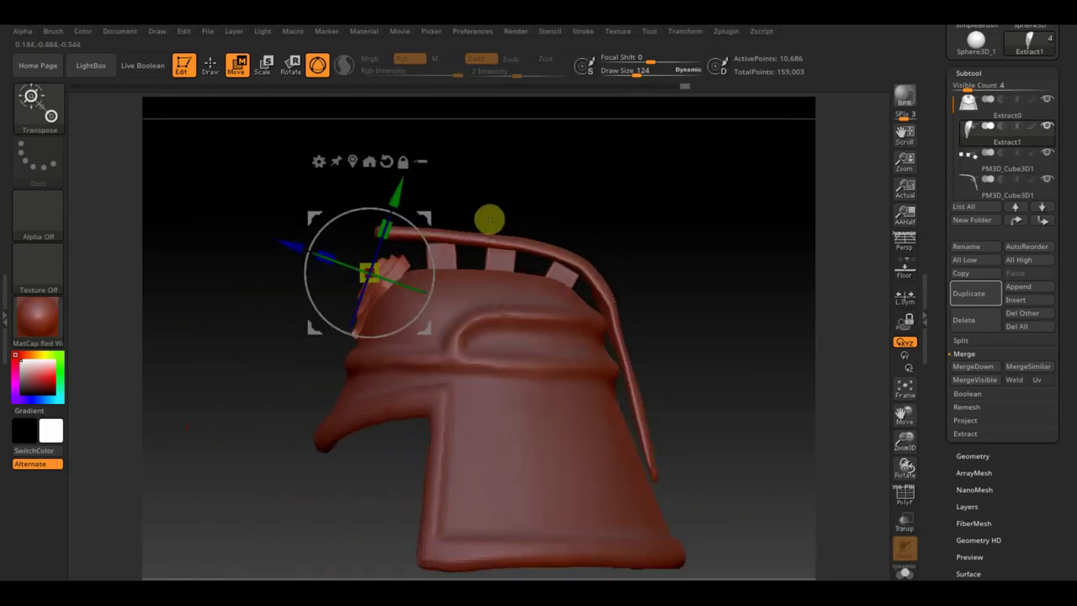
drag(415, 225, 418, 230)
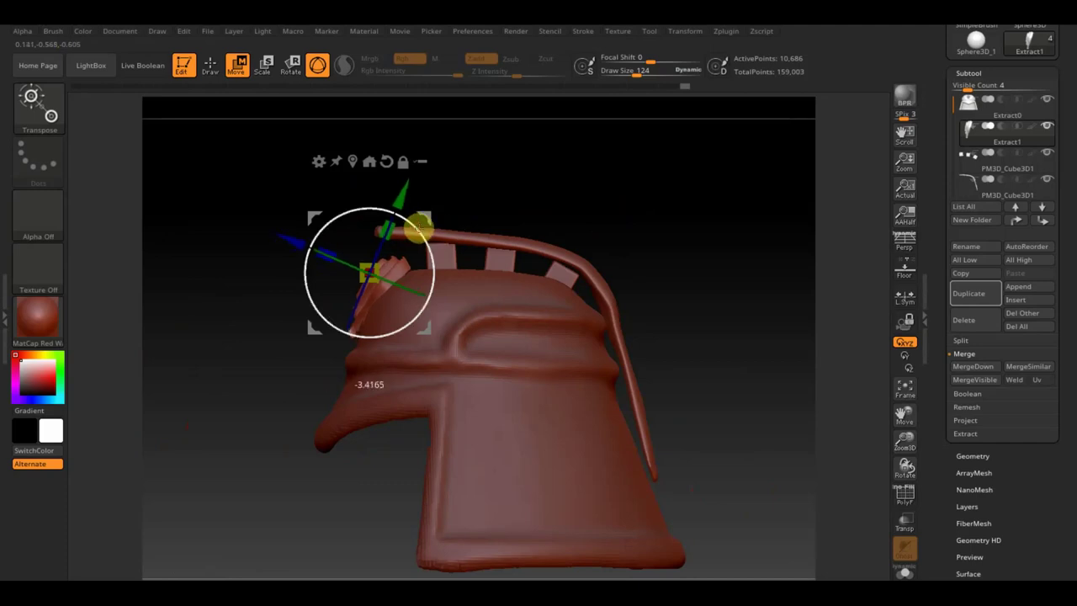
drag(312, 217, 316, 222)
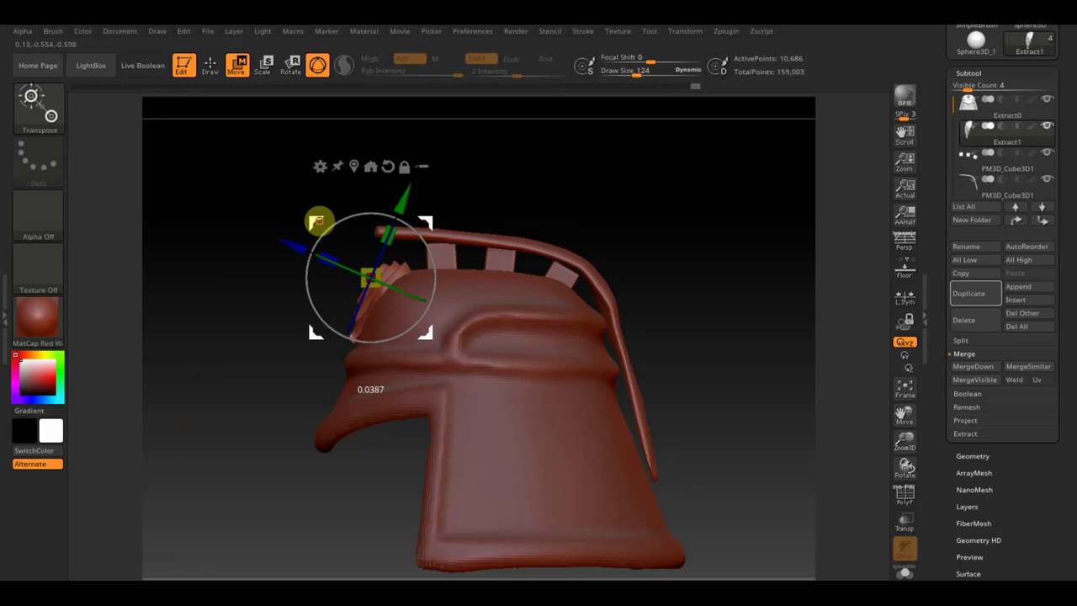
click(210, 65)
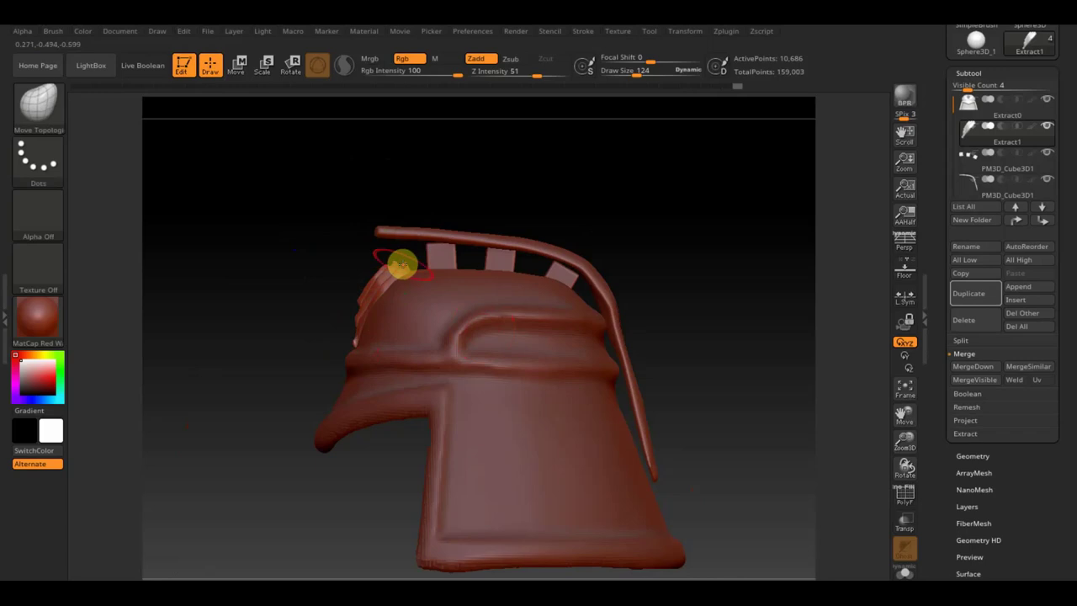
mouse_move(535, 221)
mouse_down()
mouse_move(551, 200)
mouse_move(618, 205)
mouse_up()
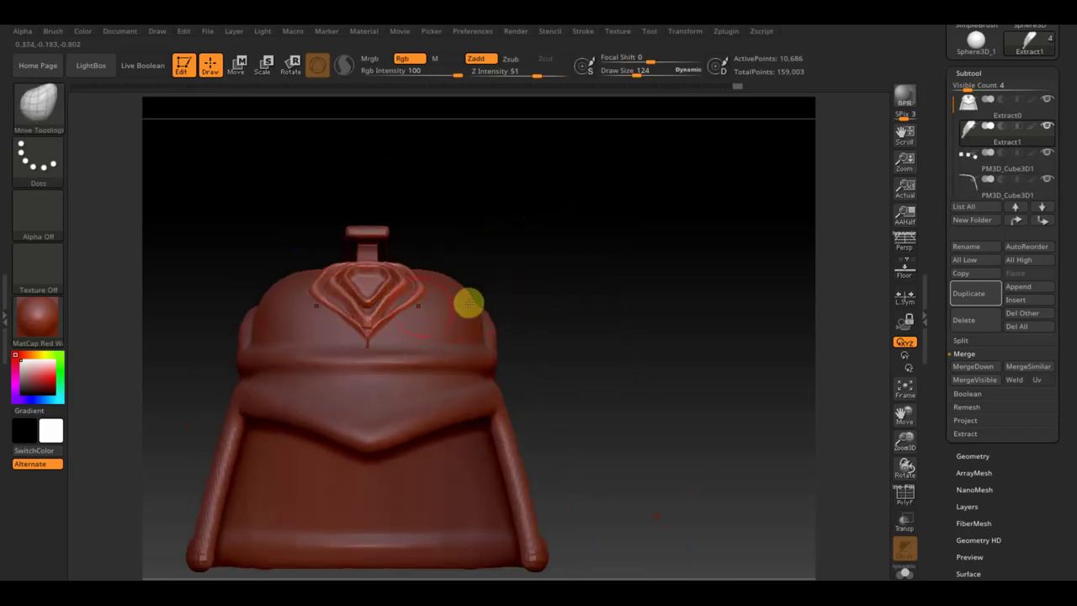
mouse_move(505, 291)
mouse_down()
mouse_move(531, 344)
mouse_move(526, 413)
mouse_up()
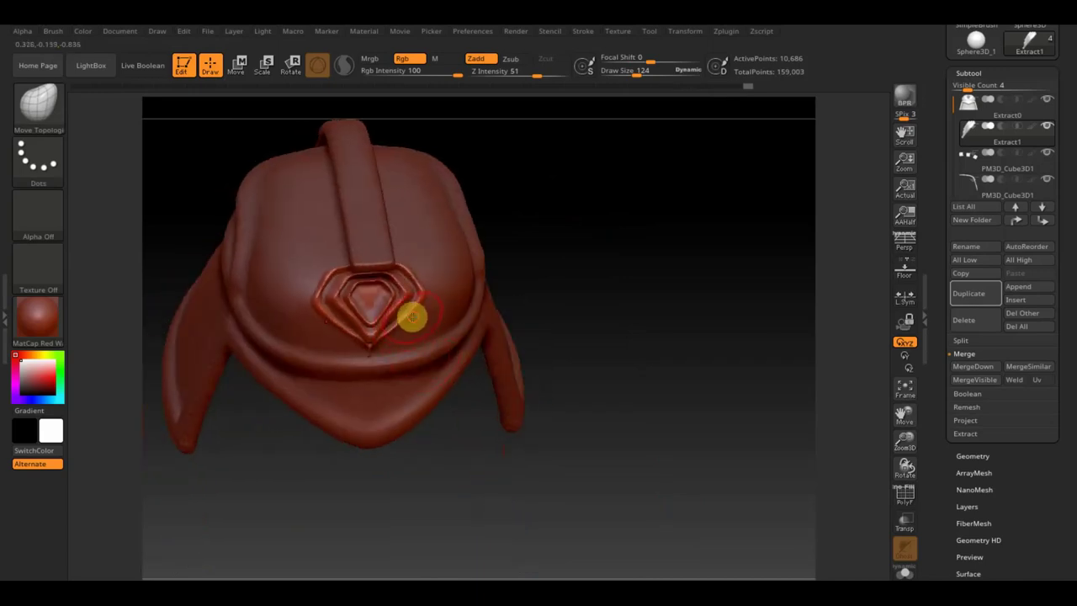
mouse_move(493, 298)
mouse_down()
mouse_move(550, 169)
mouse_move(563, 202)
mouse_up()
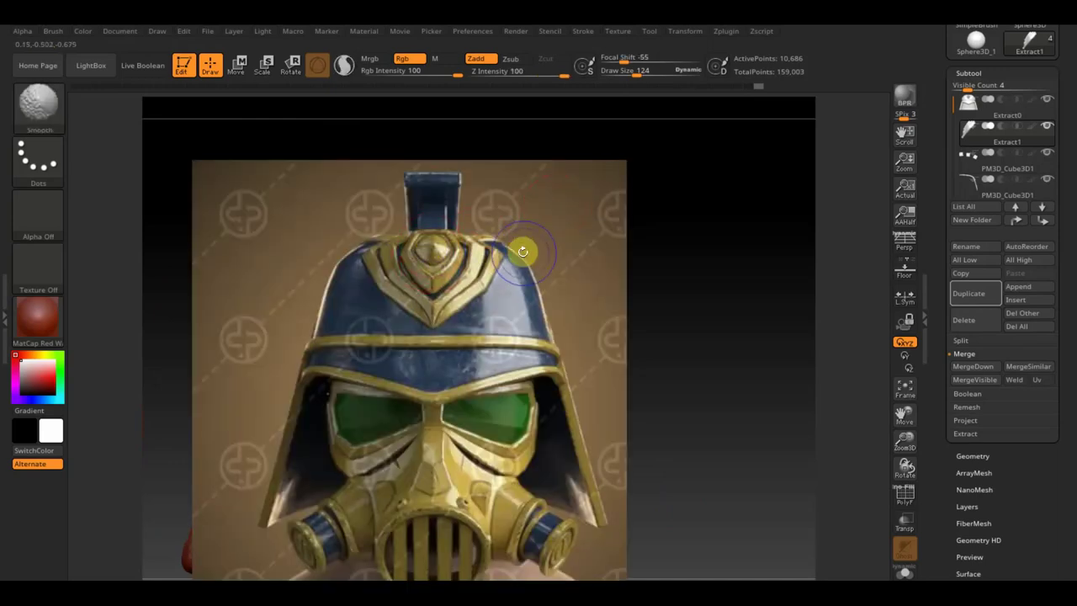
click(1028, 298)
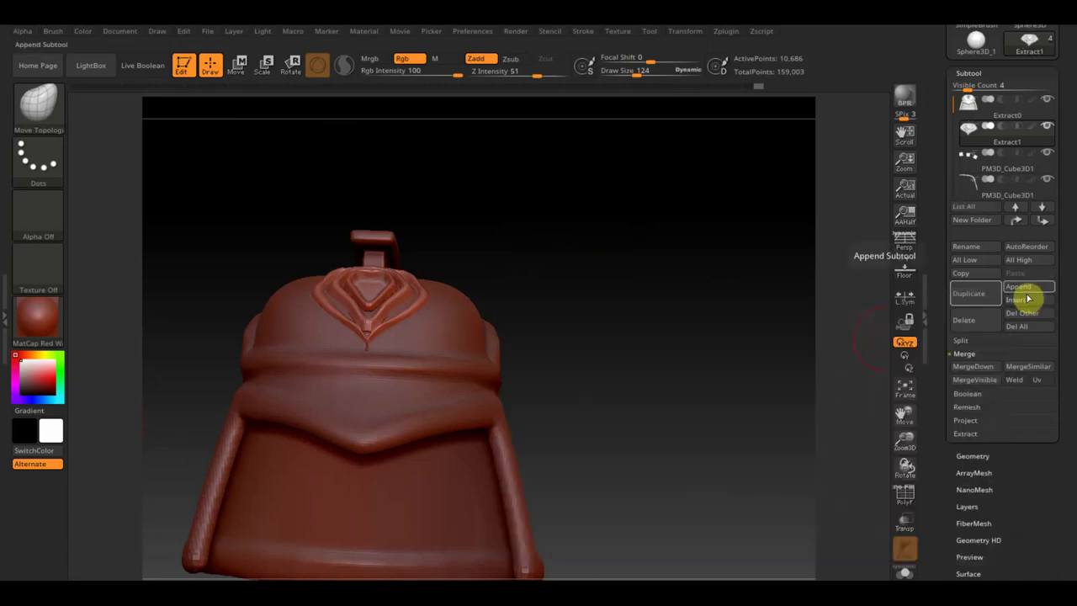
- Append a Sphere3D subtool and make it the active piece
click(1028, 287)
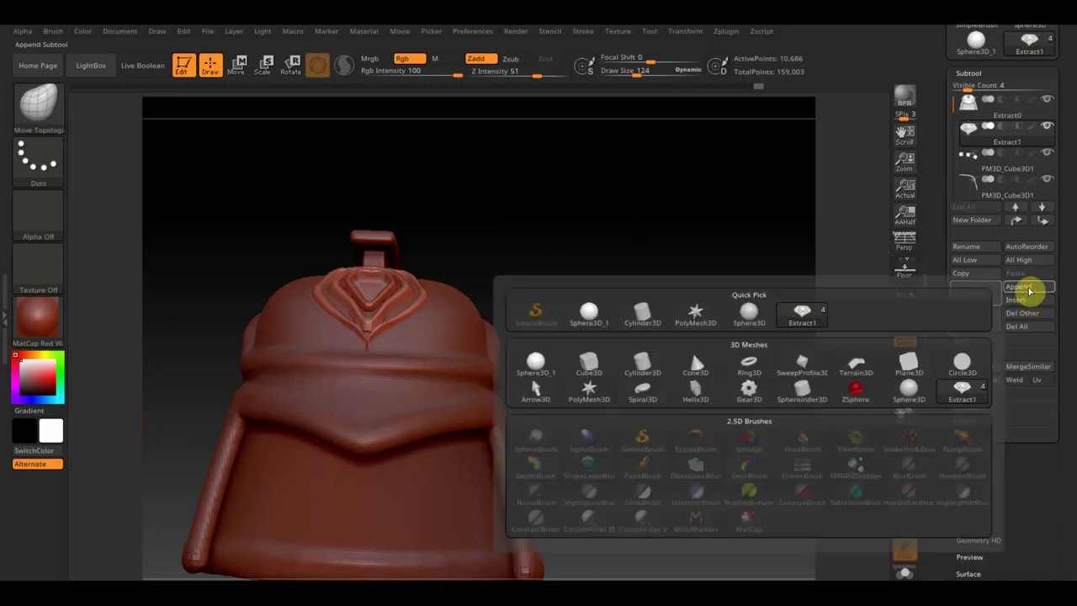
click(595, 317)
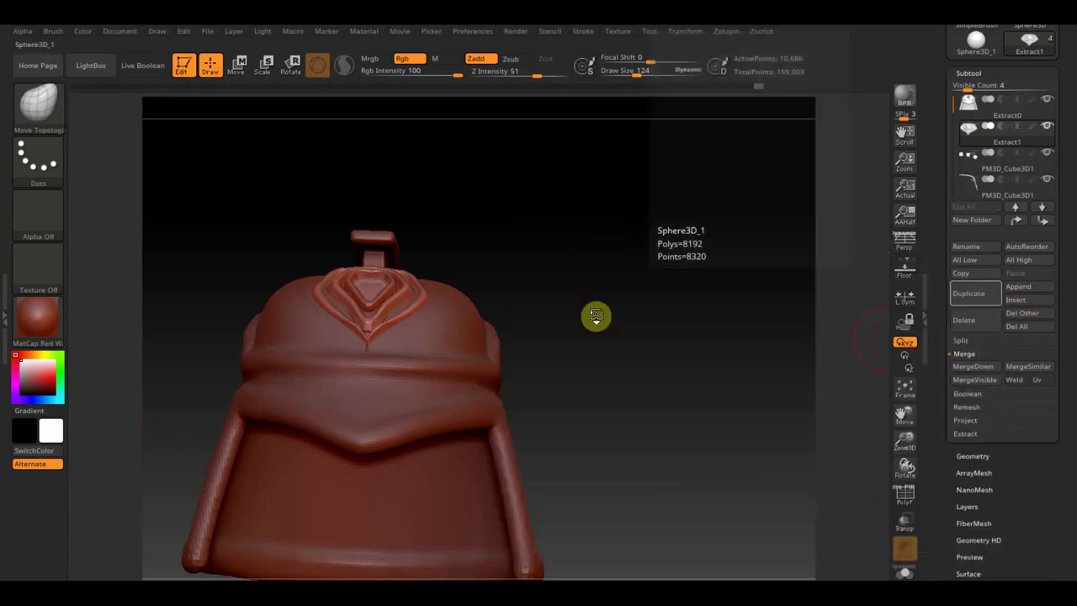
alt+click(487, 293)
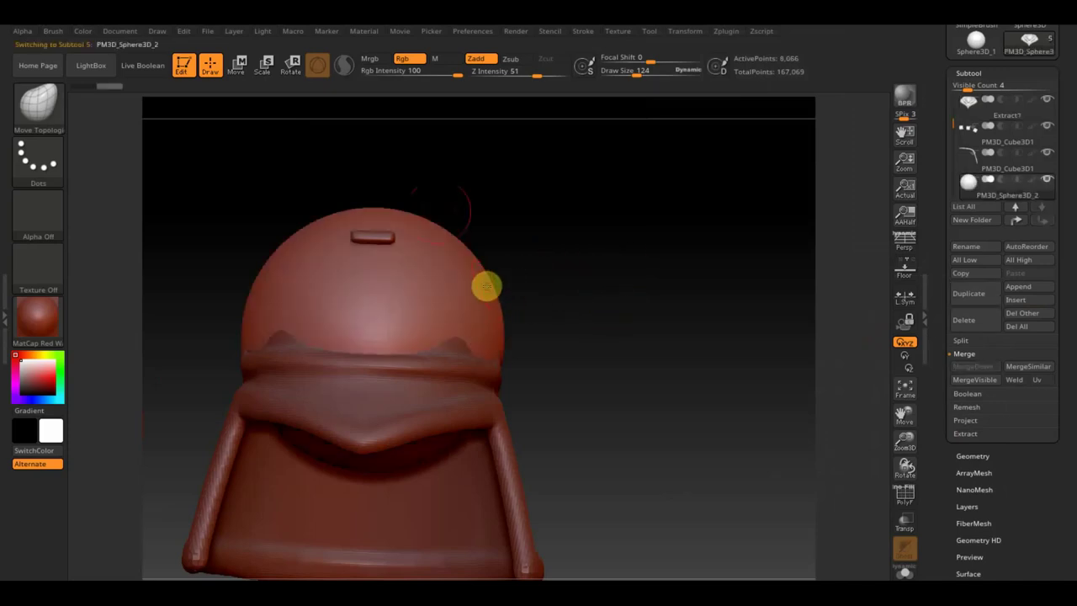
click(237, 65)
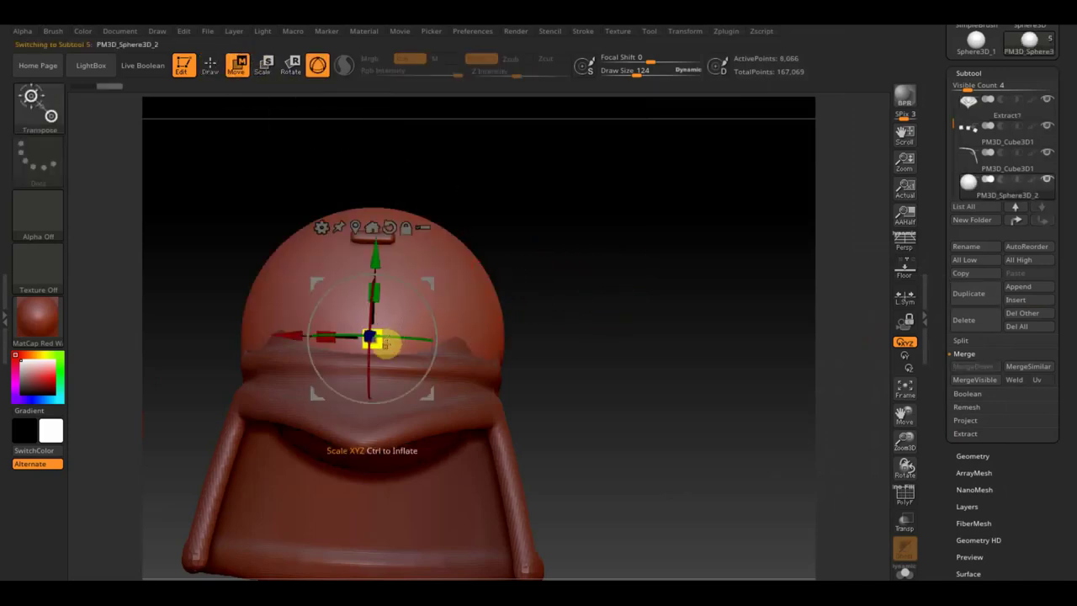
- Shrink the sphere to gem size and move it in front of the helmet
drag(376, 343, 303, 283)
mouse_move(637, 294)
mouse_down()
mouse_move(596, 291)
mouse_move(615, 313)
mouse_up()
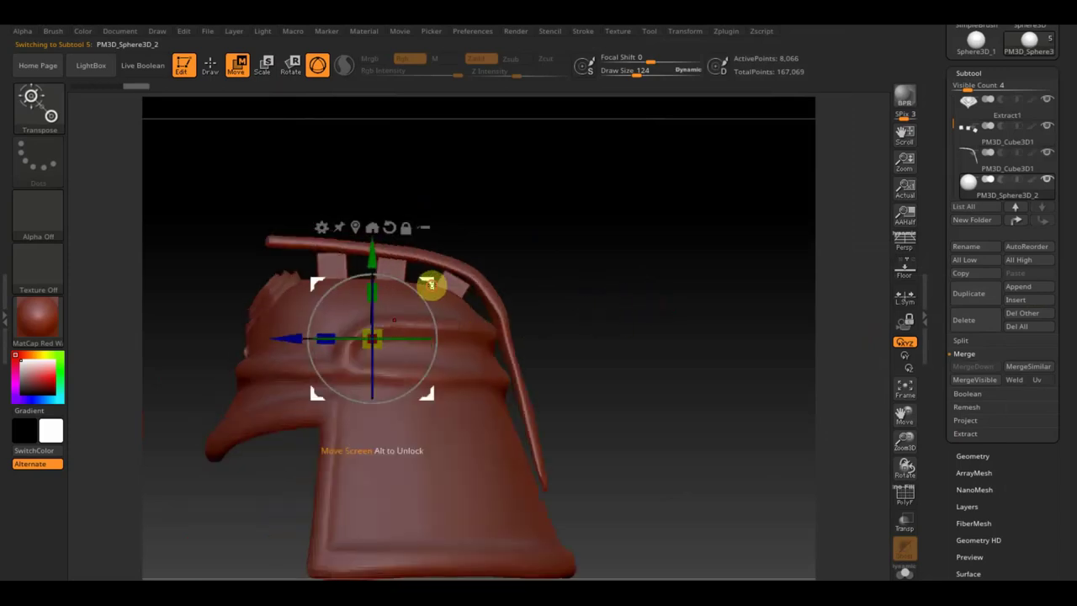
mouse_move(430, 284)
mouse_down()
mouse_move(319, 267)
mouse_move(309, 227)
mouse_up()
mouse_move(262, 290)
mouse_down()
mouse_move(250, 287)
mouse_move(258, 295)
mouse_up()
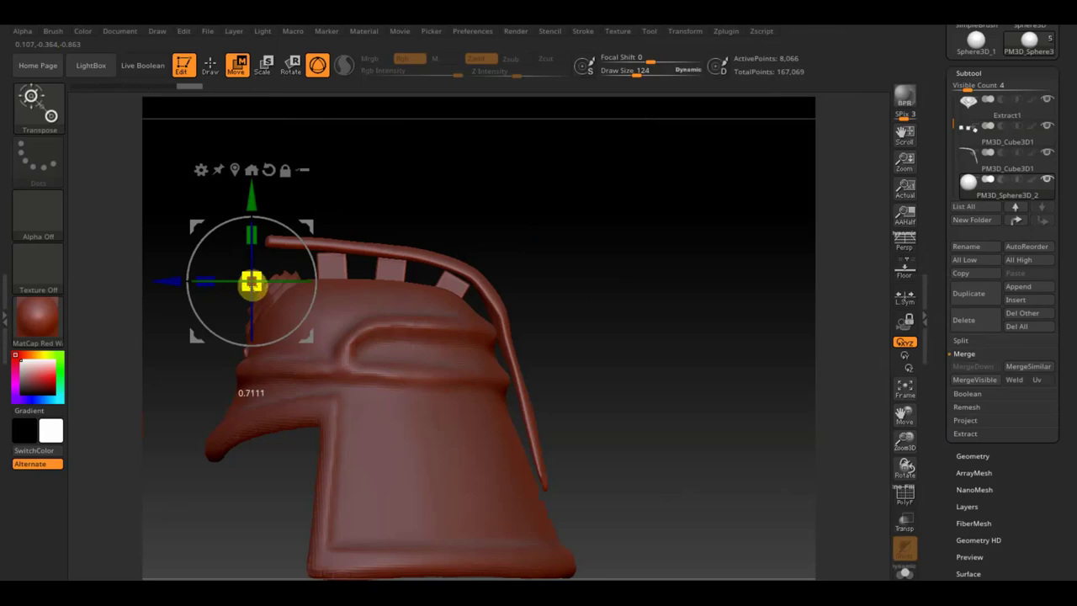
drag(299, 242, 324, 233)
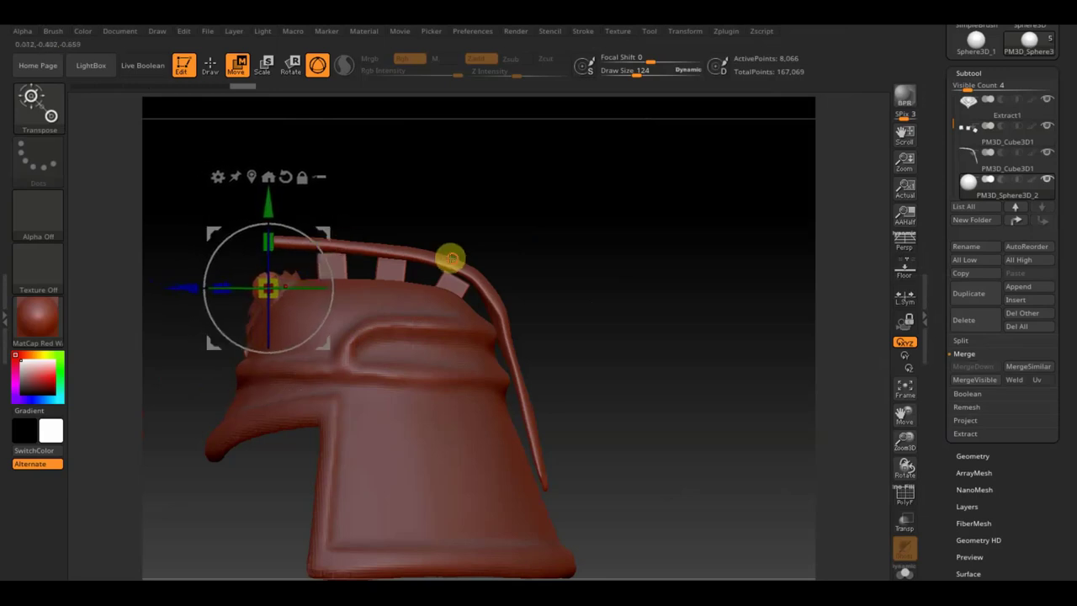
- Rotate the sphere gem to match the angle of the emblem's recessed diamond
mouse_move(524, 265)
mouse_down()
mouse_move(582, 292)
mouse_move(644, 409)
mouse_move(635, 254)
mouse_up()
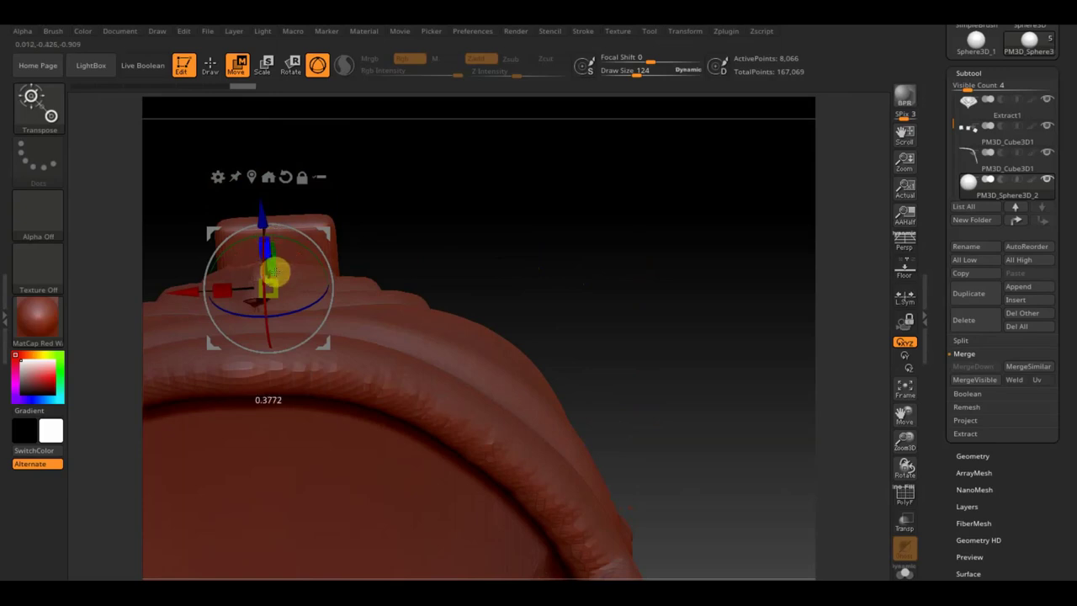
mouse_move(373, 250)
mouse_down()
mouse_move(440, 319)
mouse_move(430, 379)
mouse_move(477, 348)
mouse_up()
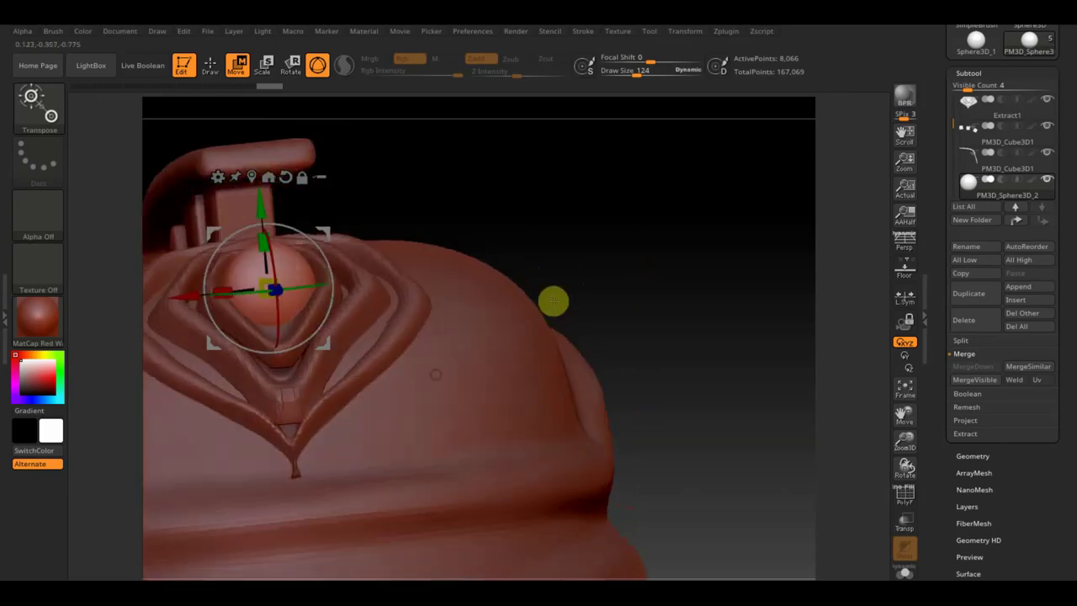
drag(637, 247, 583, 249)
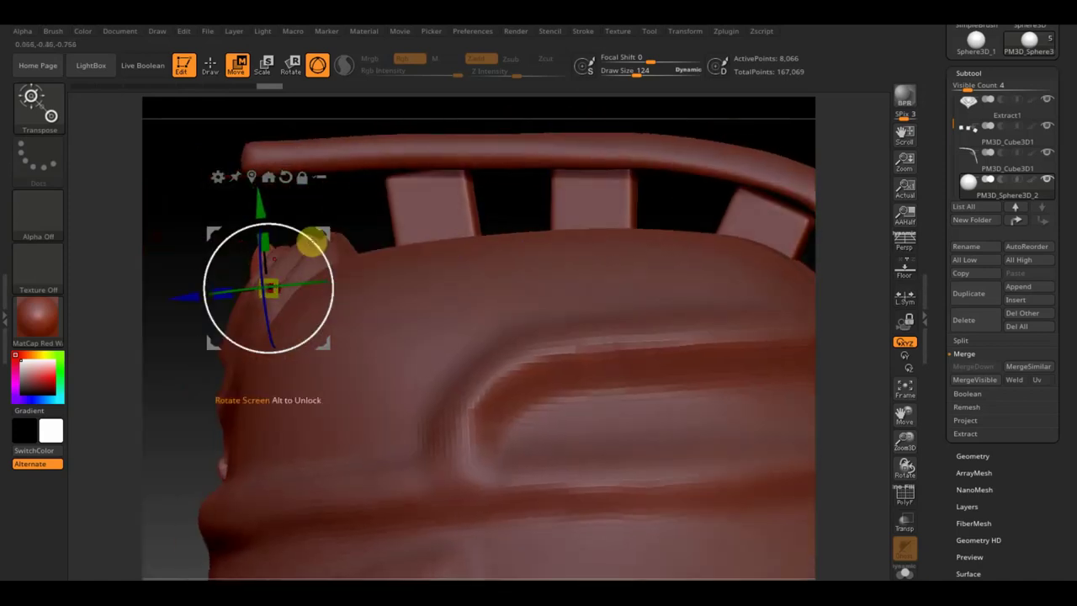
mouse_move(320, 240)
mouse_down()
mouse_move(343, 277)
mouse_move(328, 238)
mouse_up()
drag(172, 125, 240, 134)
drag(511, 168, 529, 185)
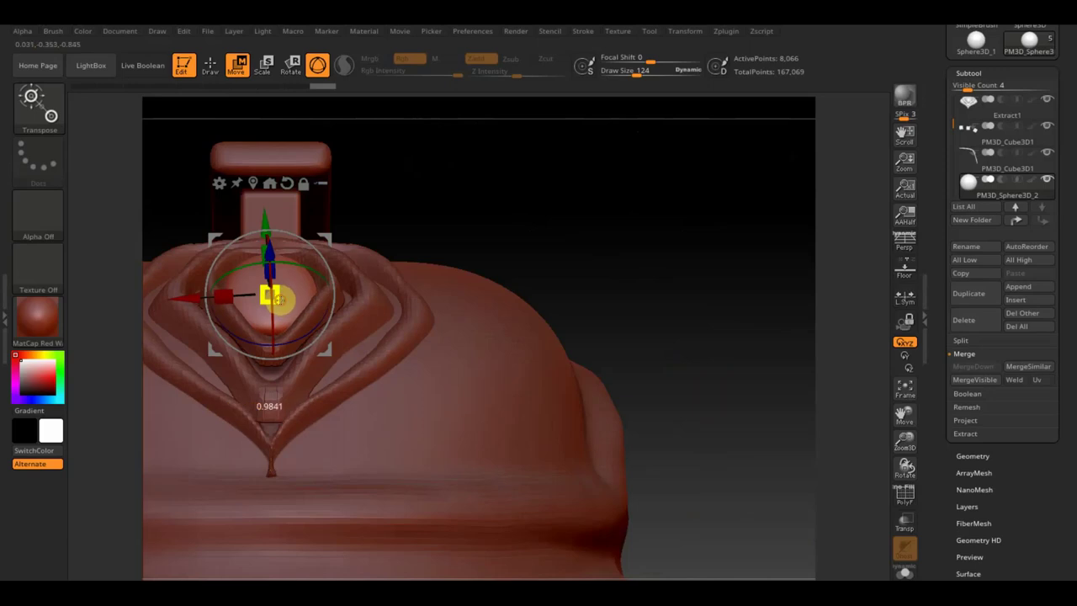
click(212, 58)
mouse_move(367, 178)
mouse_down()
mouse_move(496, 190)
mouse_move(581, 92)
mouse_up()
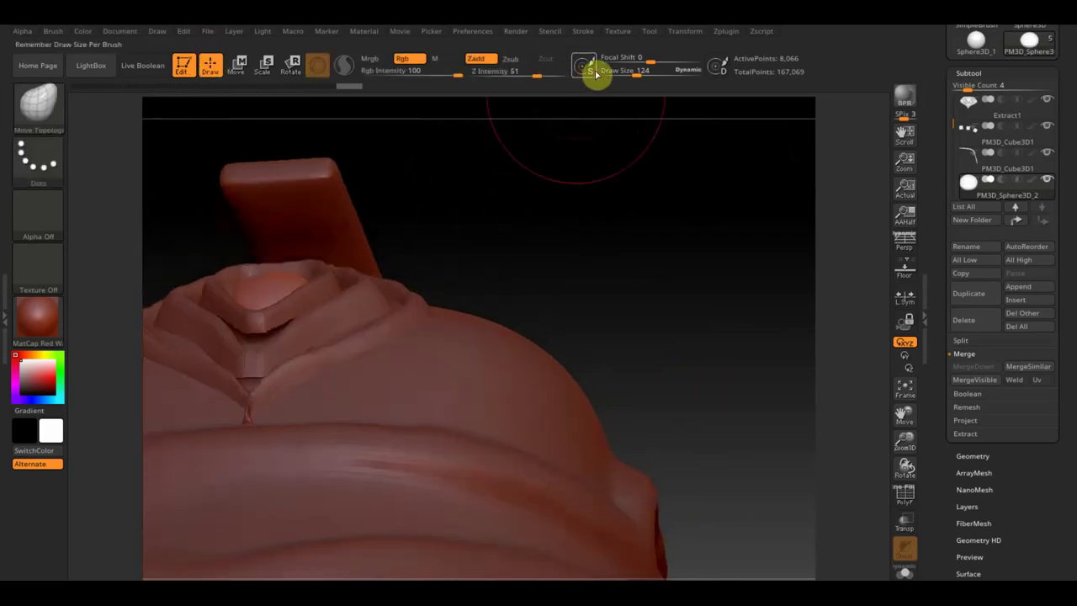
- Shrink the brush to size 35 and shift the sphere up and left into the emblem
drag(637, 72, 623, 76)
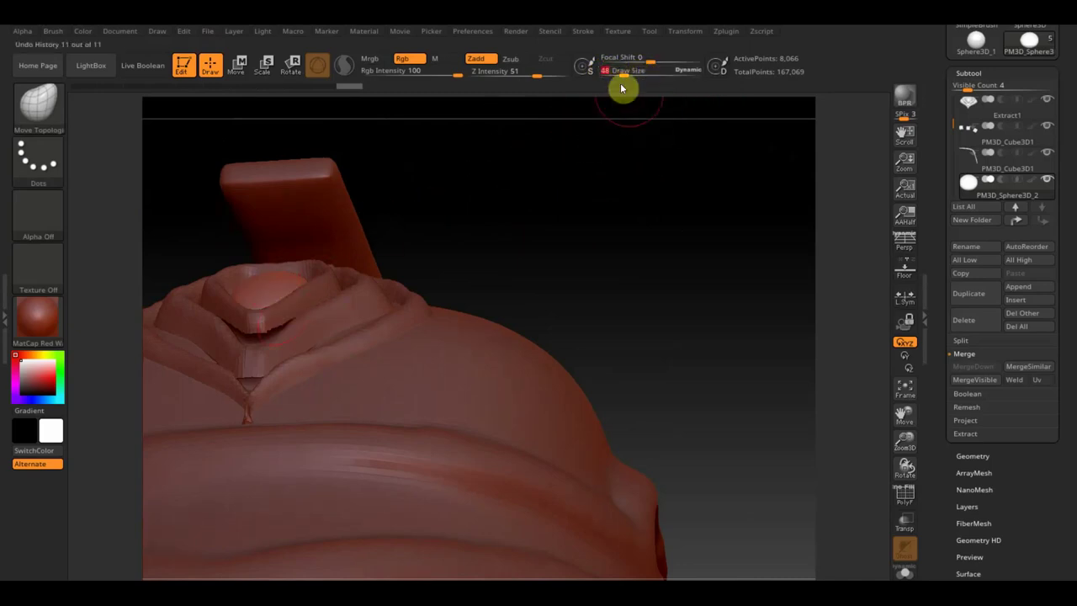
drag(623, 76, 620, 74)
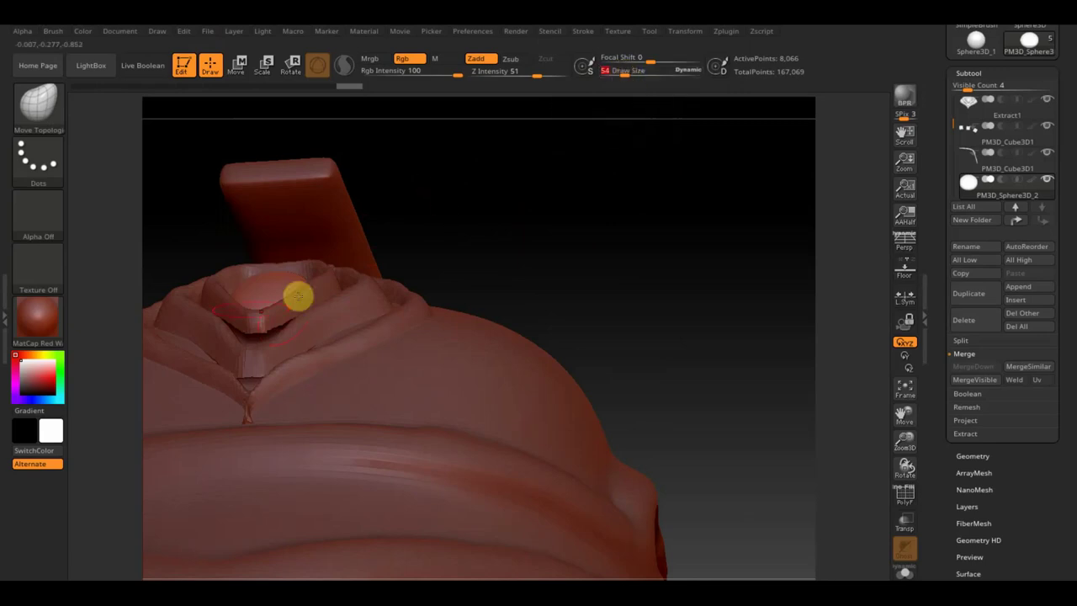
mouse_move(334, 260)
mouse_down()
mouse_move(423, 278)
mouse_move(418, 423)
mouse_move(386, 415)
mouse_move(319, 339)
mouse_up()
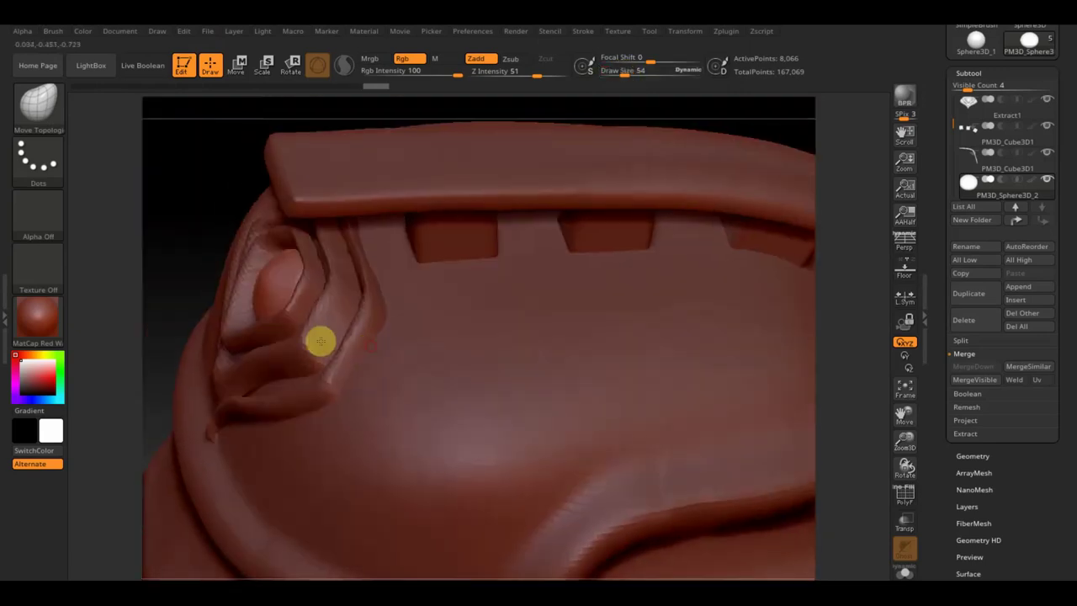
click(235, 65)
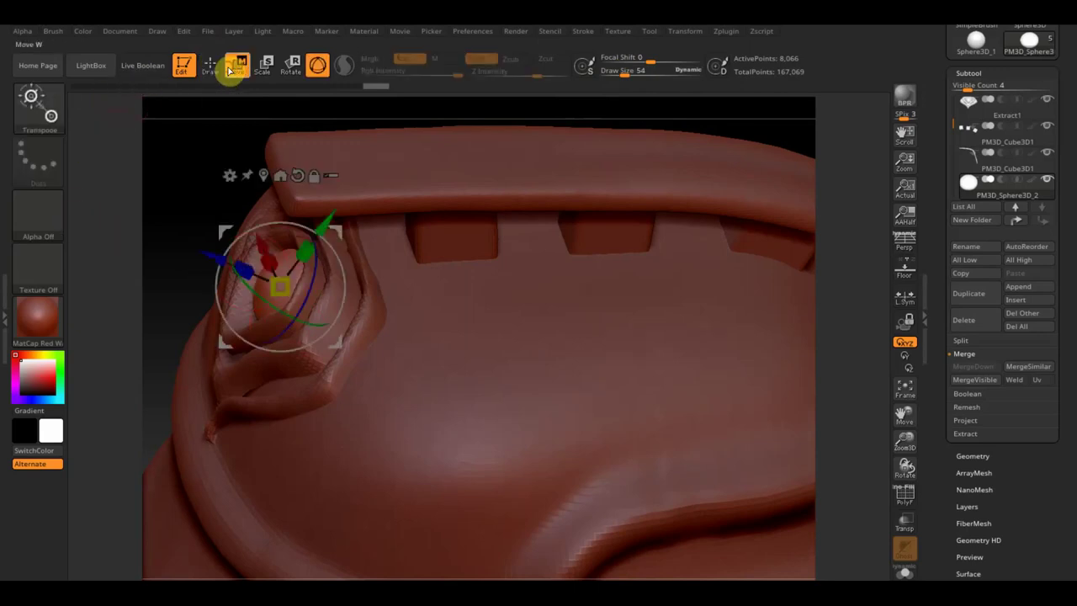
drag(243, 269, 226, 259)
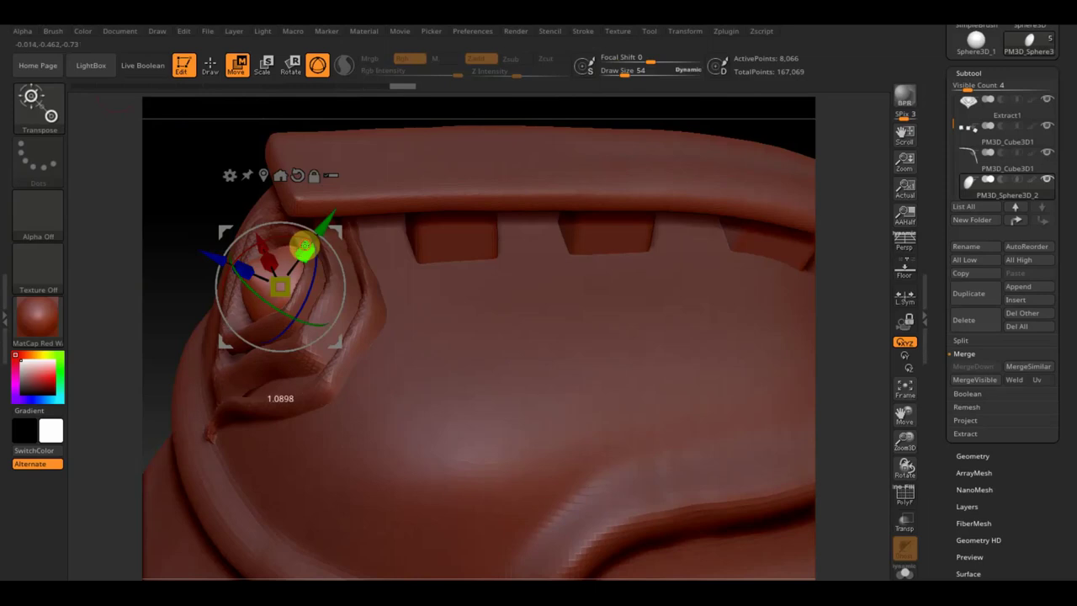
click(212, 71)
- Push the sphere along its depth axis until it sits centred in the diamond
mouse_move(210, 161)
mouse_down()
mouse_move(259, 187)
mouse_move(250, 203)
mouse_up()
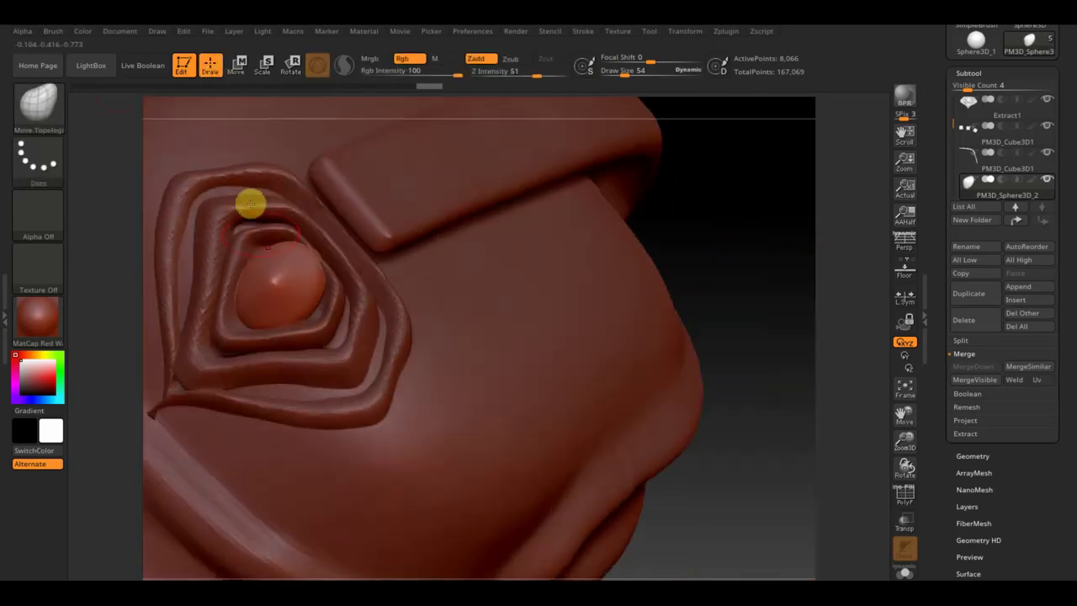
click(236, 67)
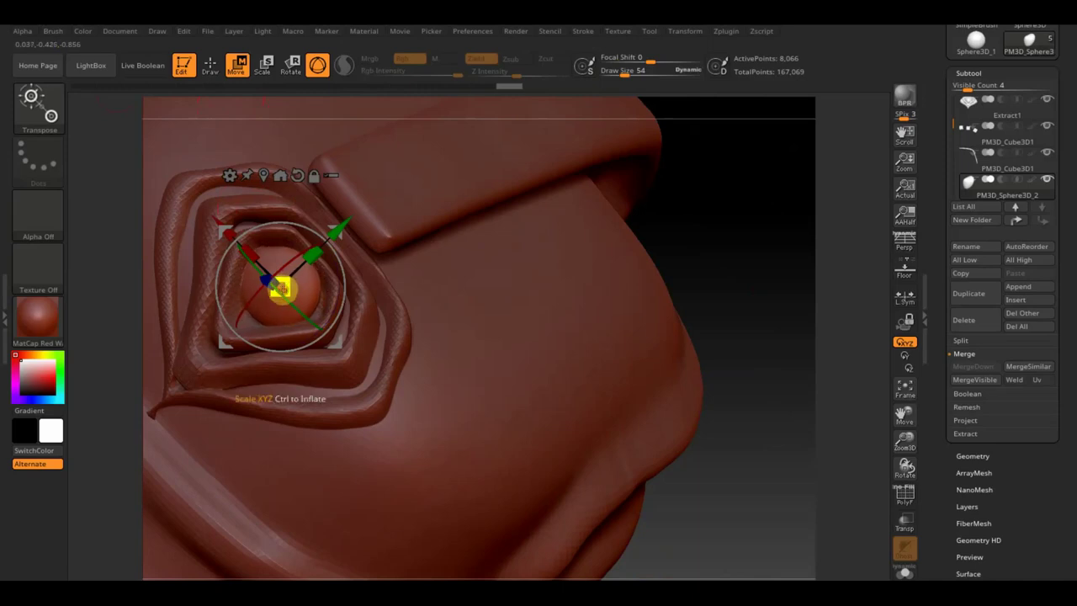
mouse_move(527, 262)
mouse_down()
mouse_move(640, 156)
mouse_move(586, 195)
mouse_up()
mouse_move(594, 137)
mouse_down()
mouse_move(586, 126)
mouse_move(548, 156)
mouse_up()
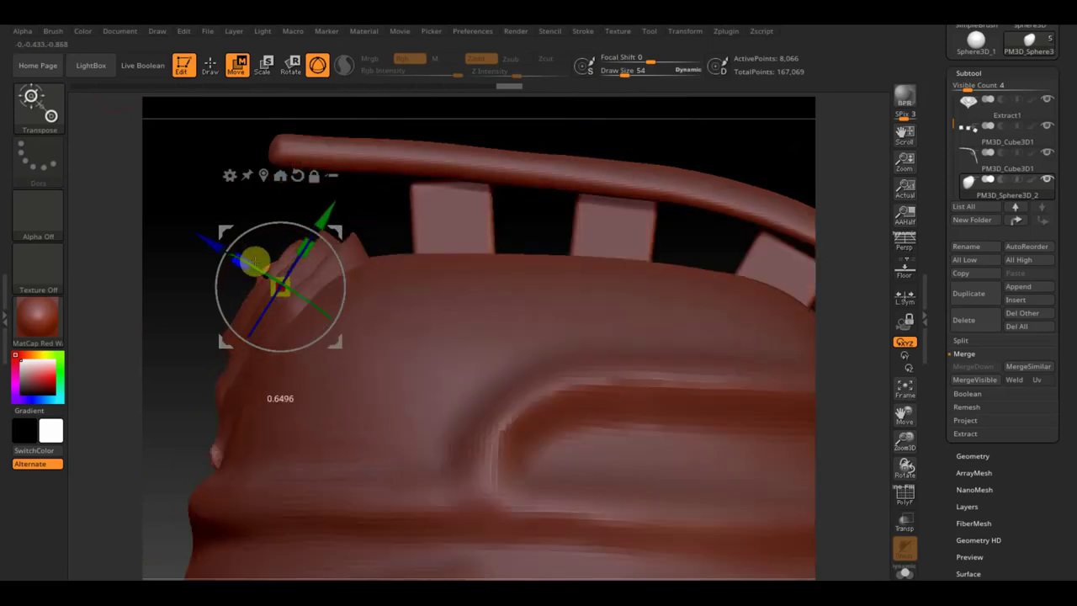
drag(224, 240, 203, 239)
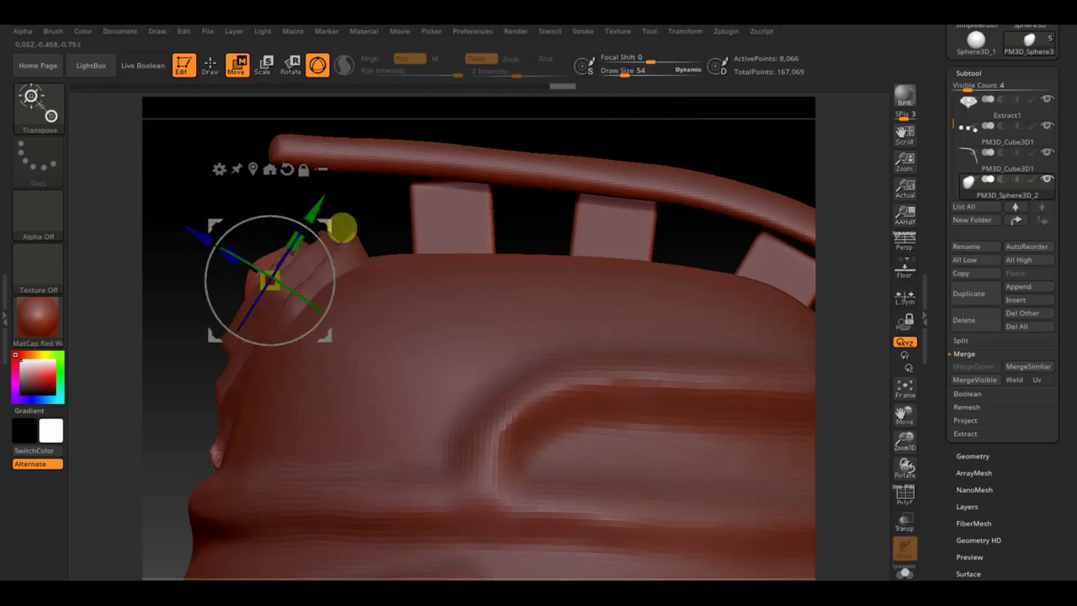
drag(381, 221, 488, 228)
mouse_move(550, 287)
mouse_down()
mouse_move(539, 269)
mouse_move(249, 252)
mouse_up()
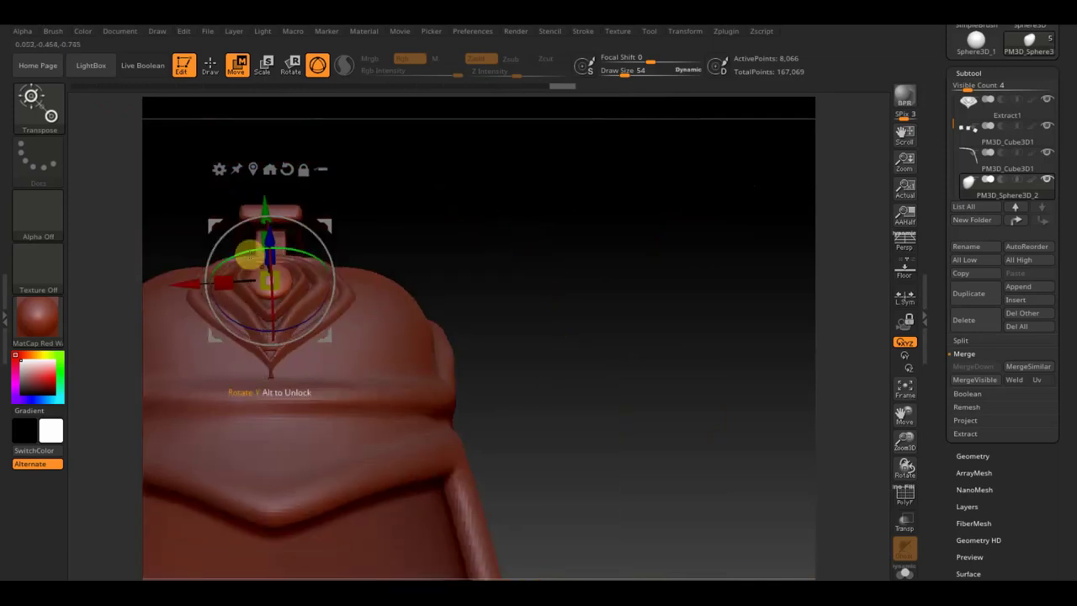
click(210, 65)
drag(420, 235, 523, 239)
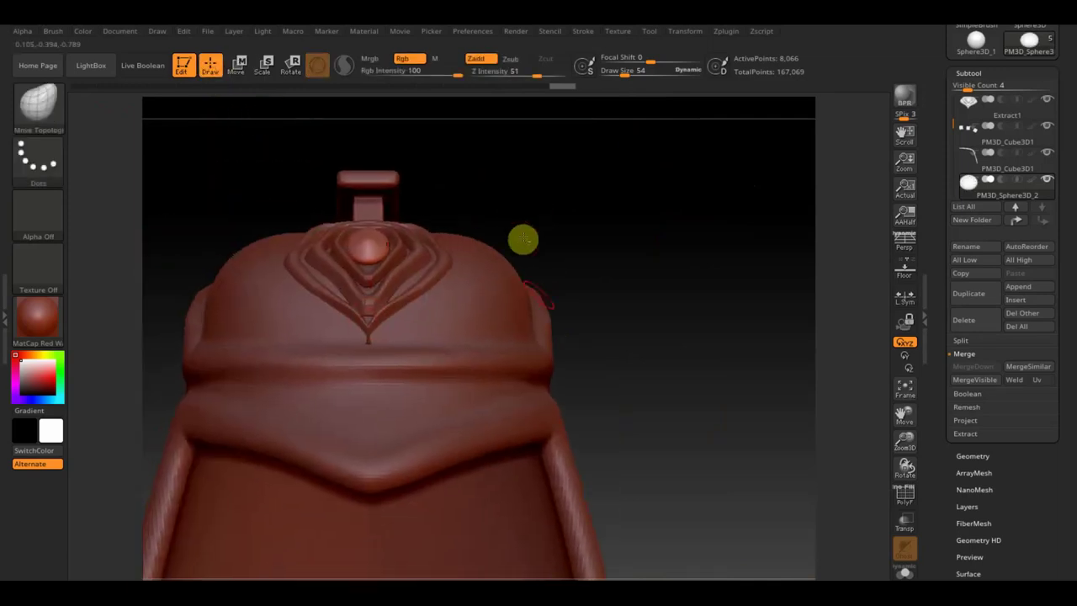
- Frame the whole helmet shell and inspect it from top, three-quarter side and front views
ctrl+right_drag(615, 335, 583, 288)
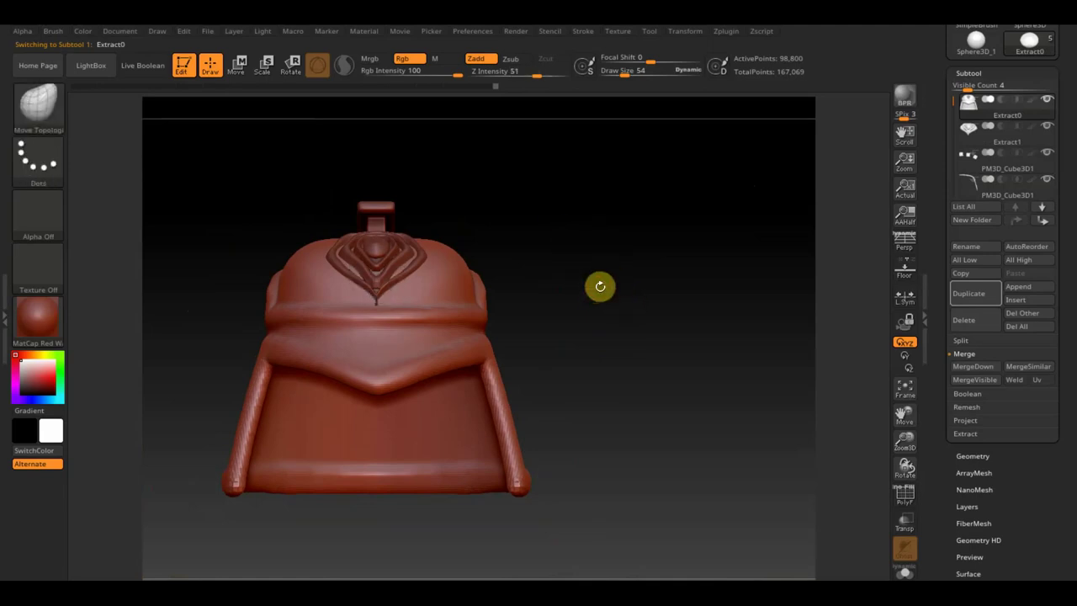
mouse_move(596, 289)
mouse_down()
mouse_move(670, 414)
mouse_move(596, 286)
mouse_move(668, 312)
mouse_up()
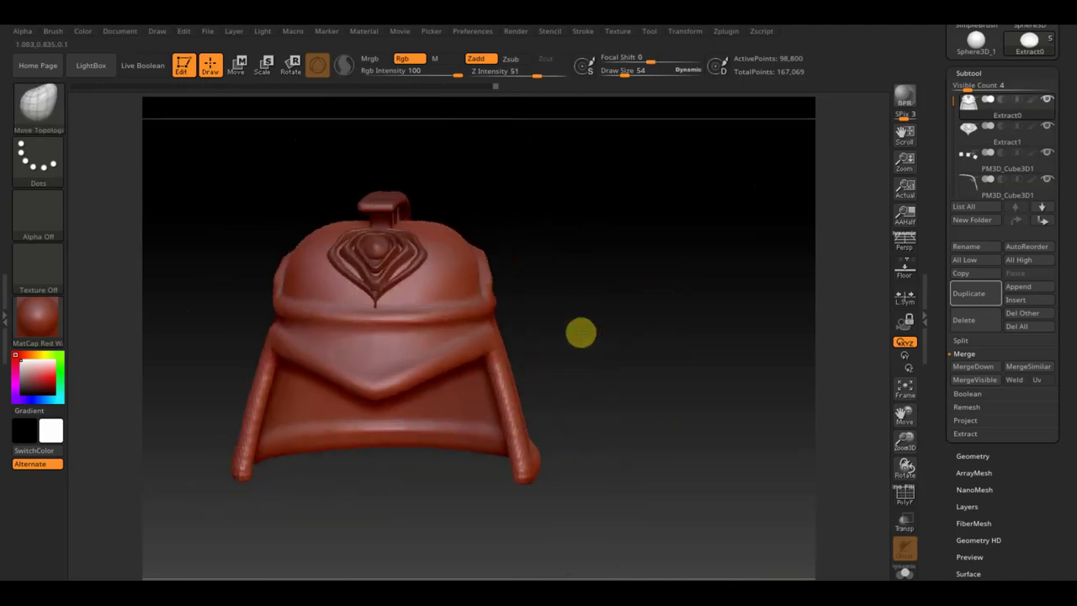
alt+drag(579, 332, 516, 453)
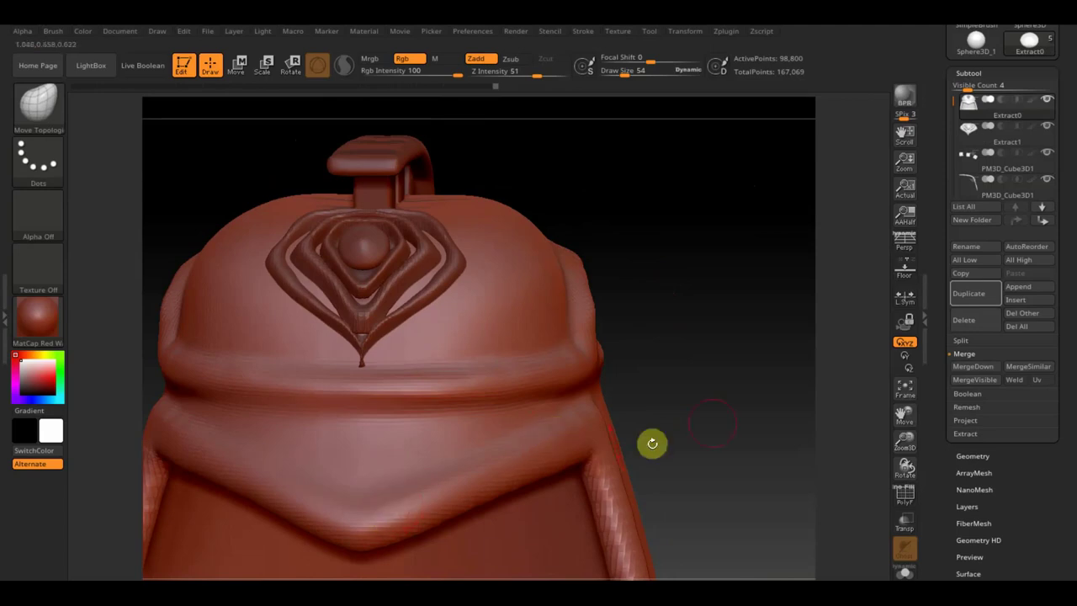
key(f)
mouse_move(706, 371)
mouse_down()
mouse_move(699, 355)
mouse_move(637, 363)
mouse_move(595, 339)
mouse_move(397, 358)
mouse_up()
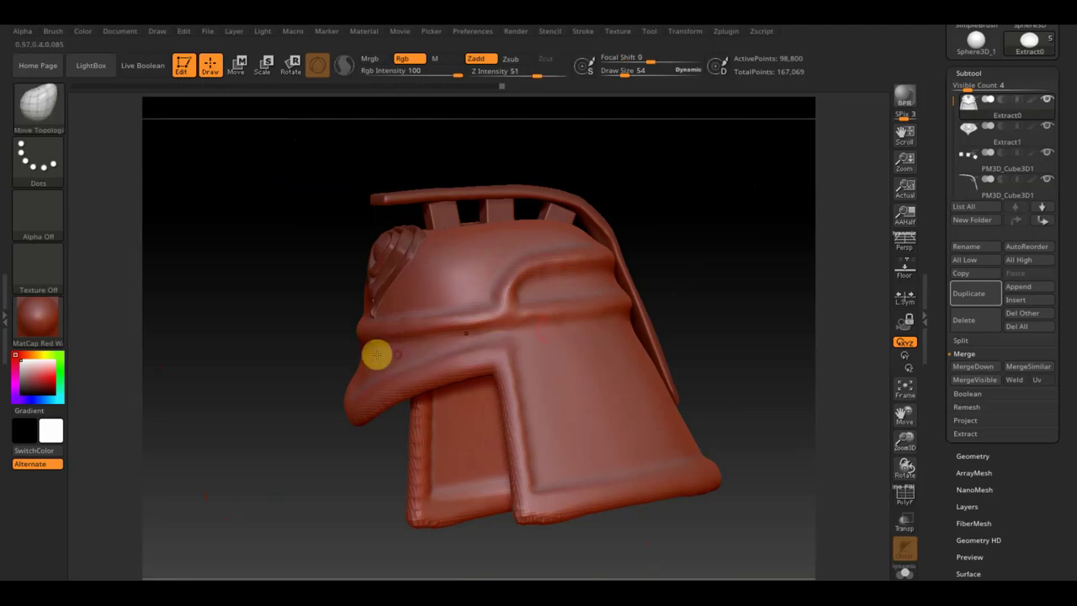
mouse_move(695, 275)
mouse_down()
mouse_move(716, 260)
mouse_move(758, 281)
mouse_move(656, 339)
mouse_move(648, 325)
mouse_move(733, 302)
mouse_up()
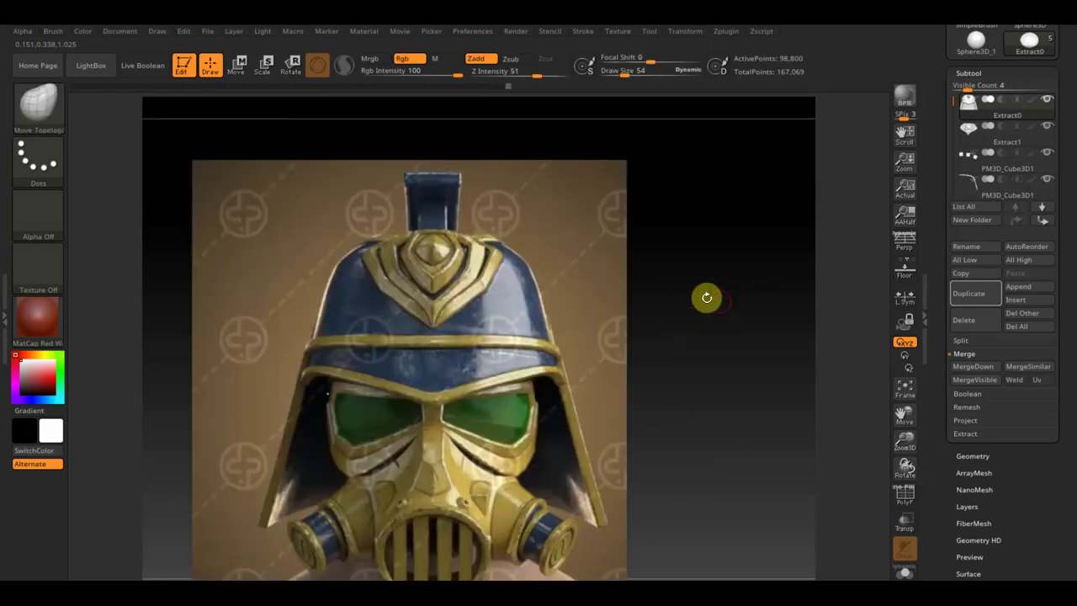
- Overlay the helmet reference semi-transparently, resized and nudged to fit the sculpt, then select Extract1
key(w)
drag(603, 299, 601, 291)
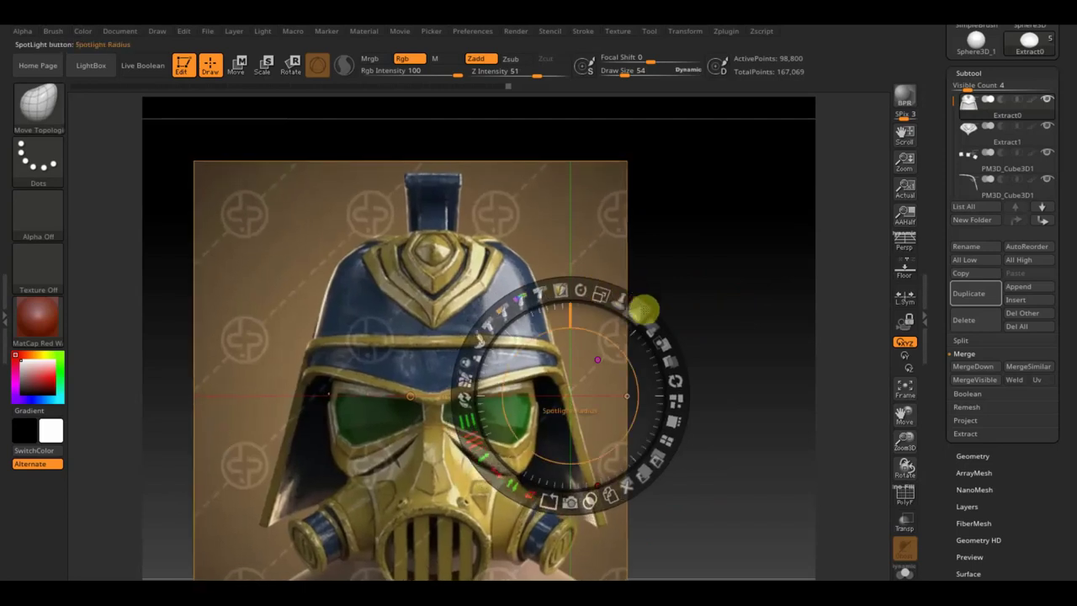
drag(651, 318, 587, 292)
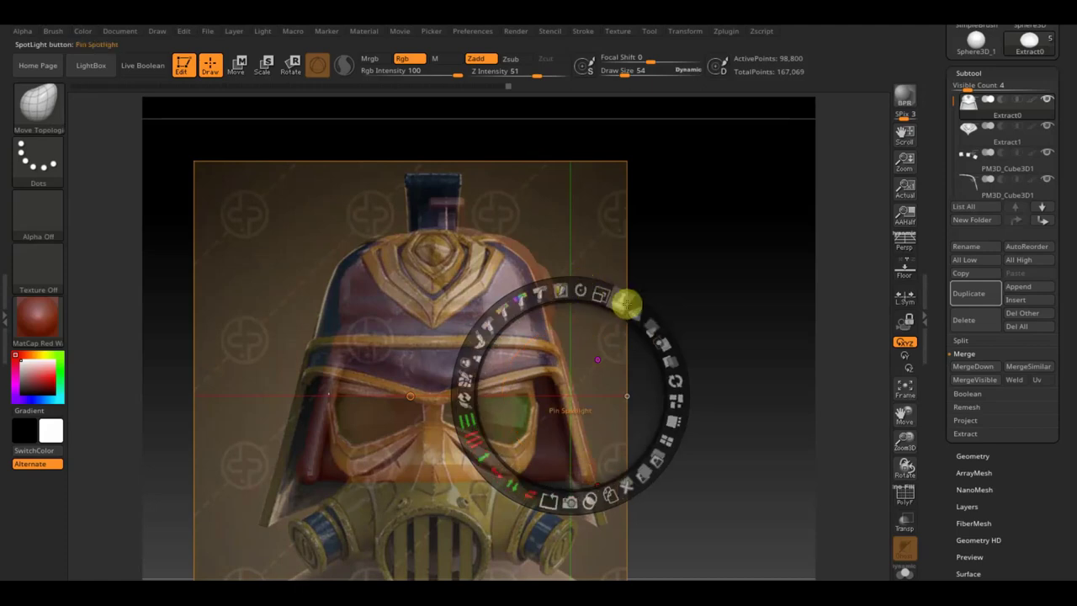
mouse_move(648, 313)
mouse_down()
mouse_move(613, 301)
mouse_move(642, 322)
mouse_up()
mouse_move(620, 283)
mouse_down()
mouse_move(594, 276)
mouse_move(596, 306)
mouse_move(586, 294)
mouse_up()
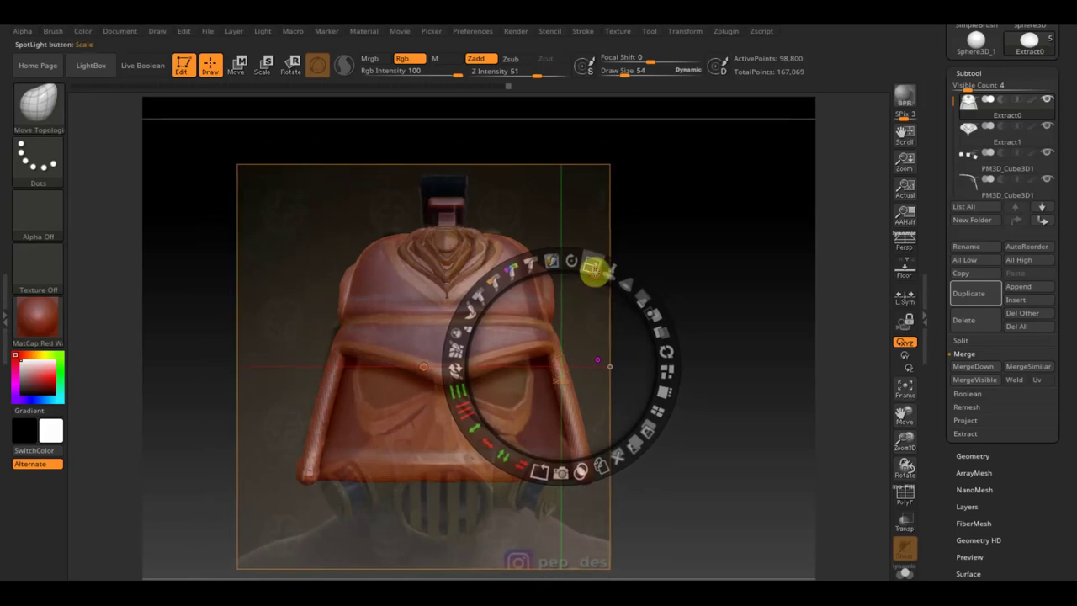
drag(592, 273, 596, 277)
drag(593, 319, 602, 328)
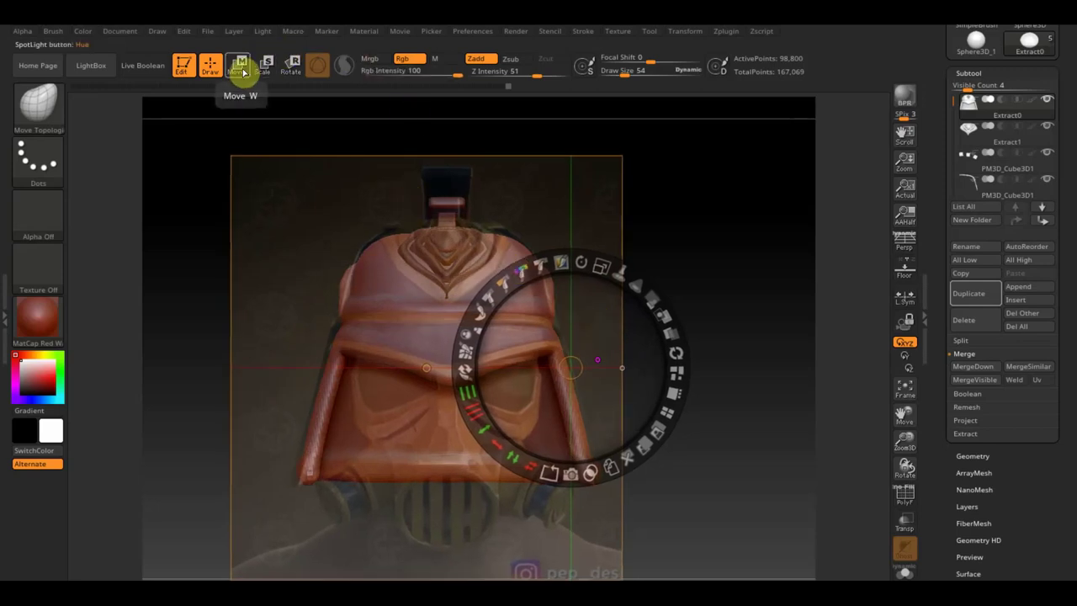
key(z)
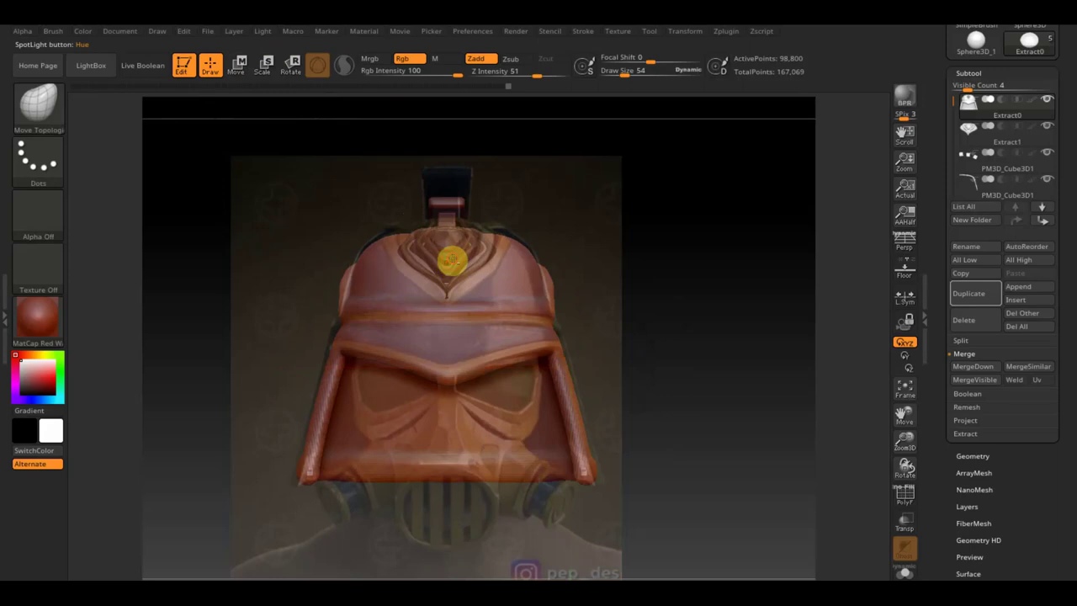
alt+click(451, 260)
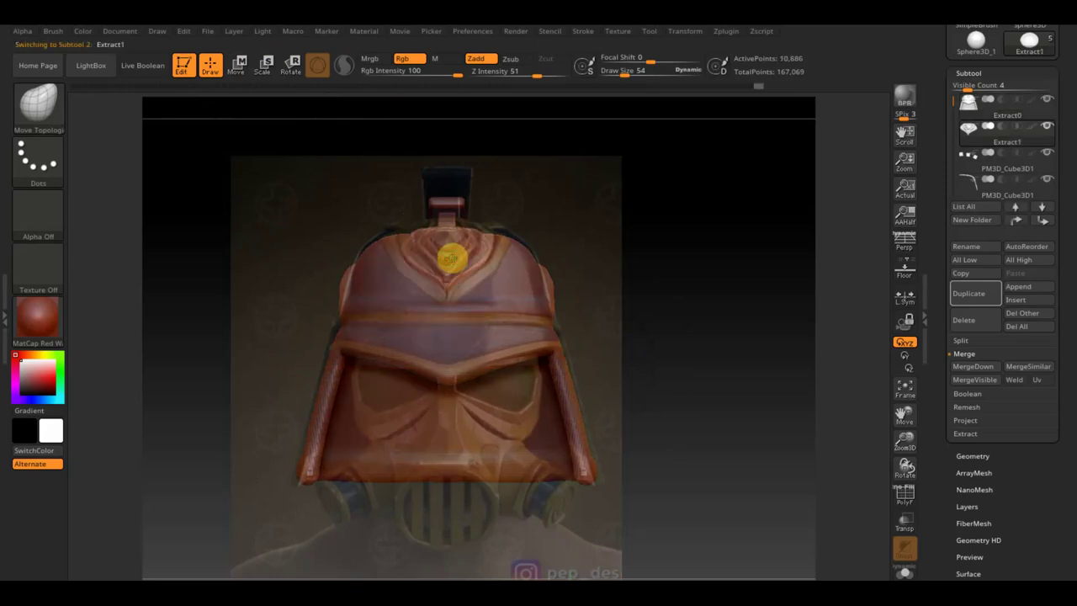
- Scale the Extract1 crest piece narrower along X with the Transpose gizmo, checking it from the side
click(239, 64)
mouse_move(402, 240)
mouse_down()
mouse_move(392, 240)
mouse_move(413, 241)
mouse_up()
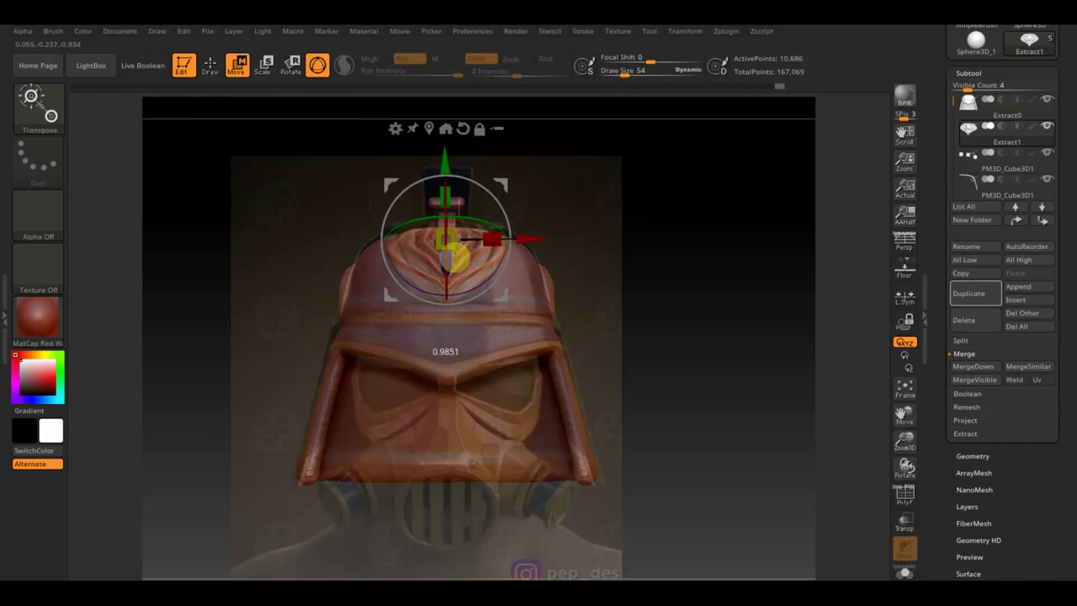
drag(455, 256, 534, 245)
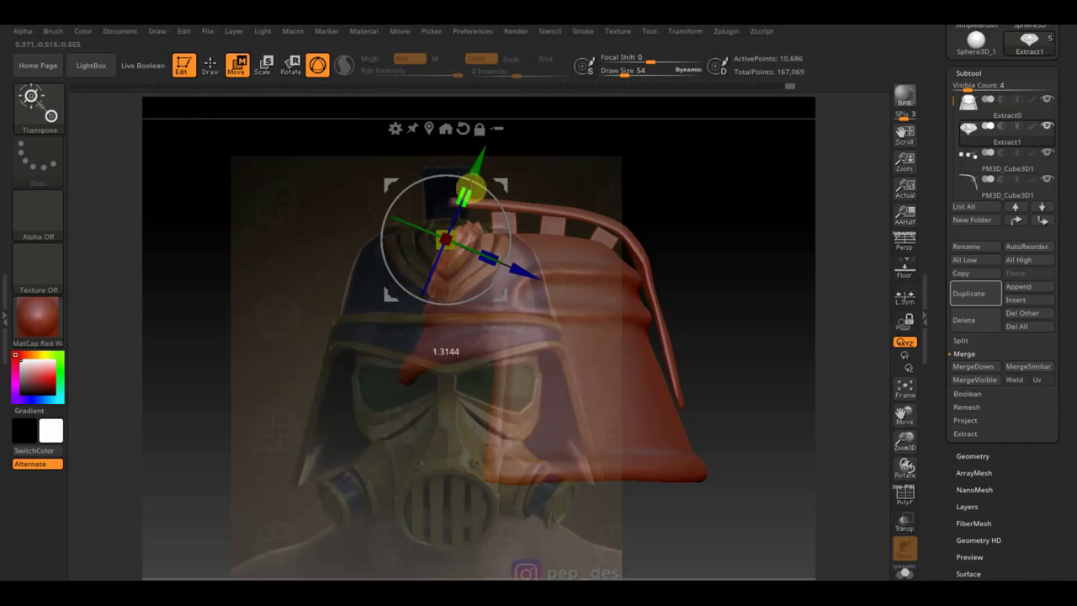
mouse_move(664, 183)
mouse_down()
mouse_move(699, 176)
mouse_move(696, 190)
mouse_up()
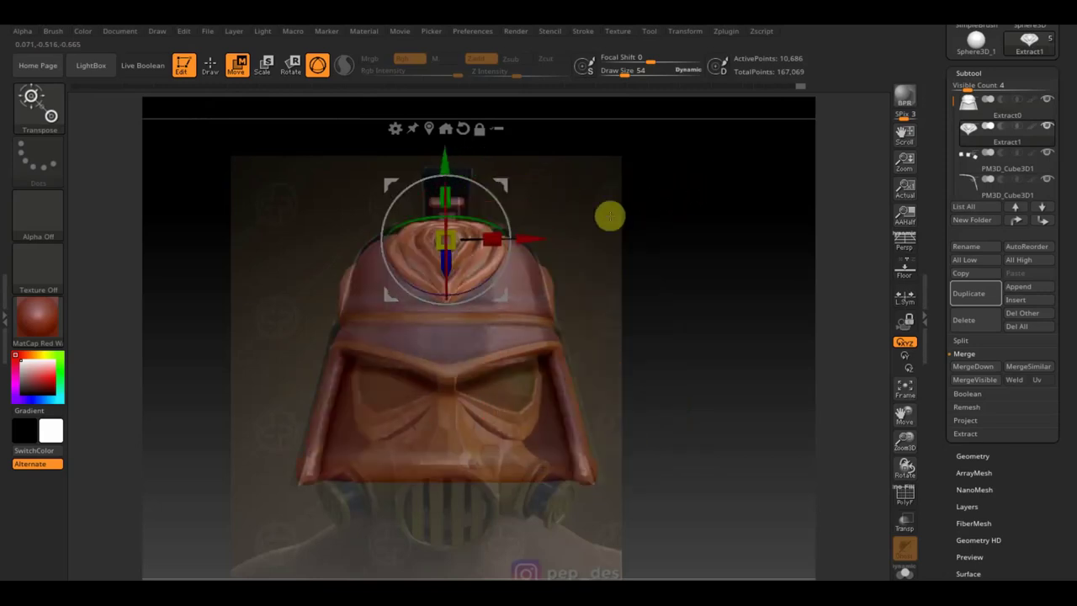
click(210, 69)
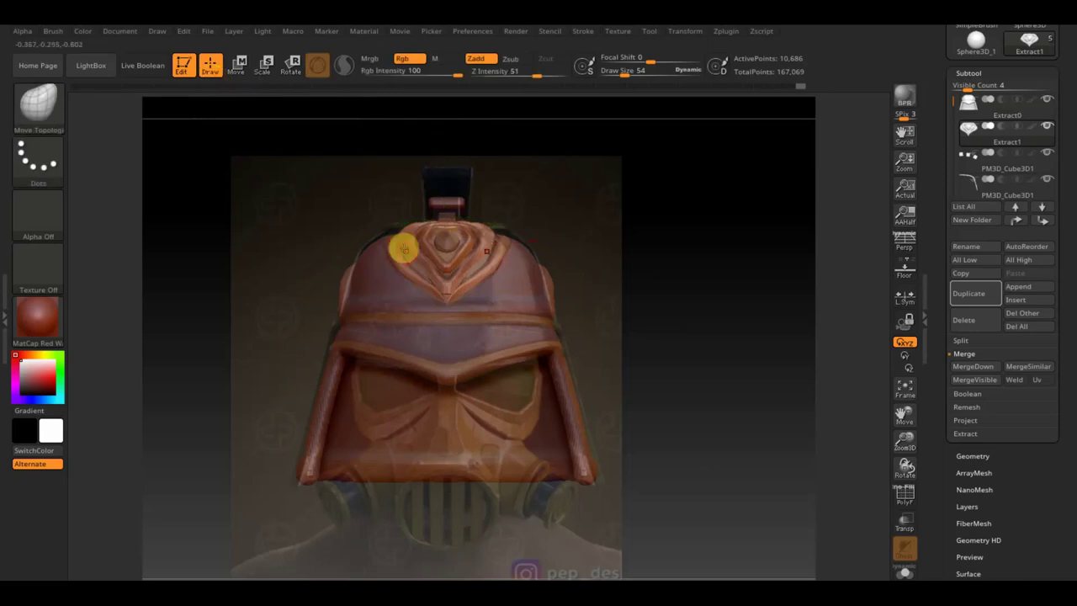
- Enlarge the brush, pull the crest top toward the reference outline, then select Extract0
mouse_move(623, 74)
mouse_down()
mouse_move(639, 83)
mouse_move(608, 137)
mouse_up()
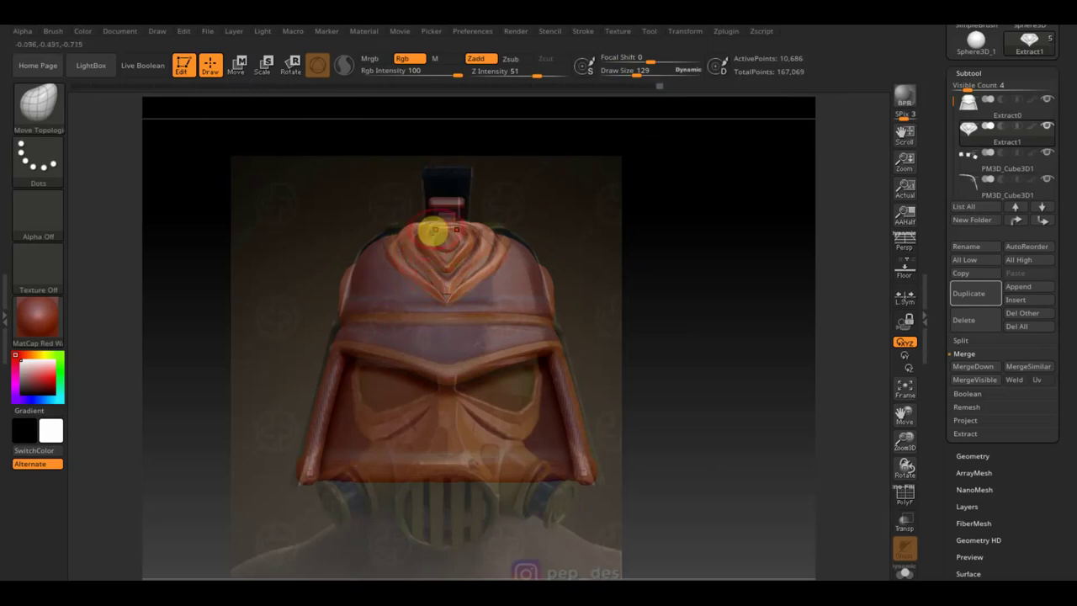
drag(439, 226, 416, 227)
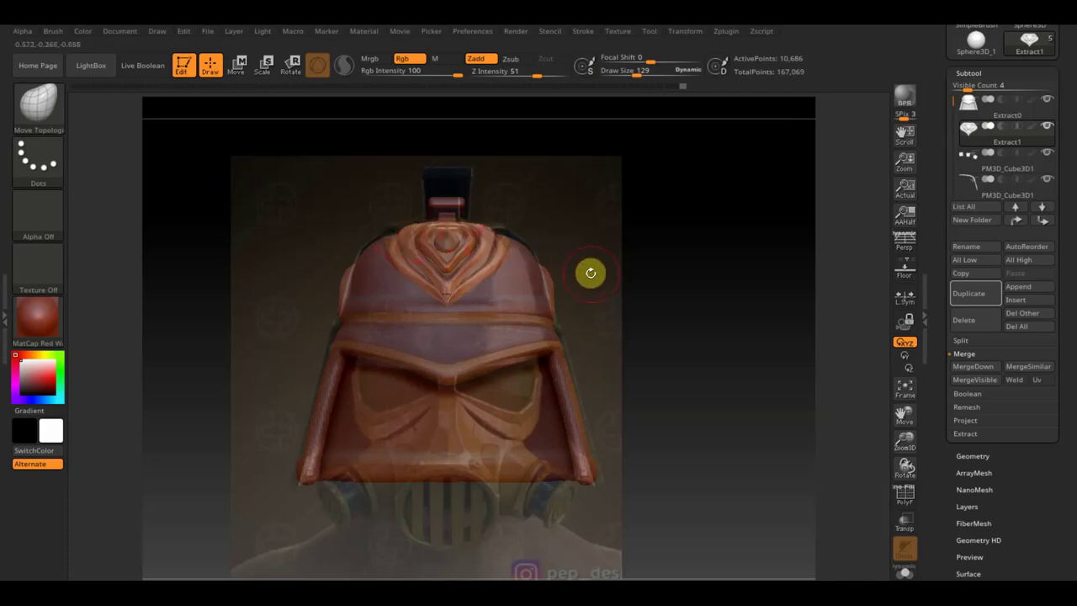
mouse_move(632, 202)
mouse_down()
mouse_move(631, 238)
mouse_move(632, 214)
mouse_move(645, 226)
mouse_up()
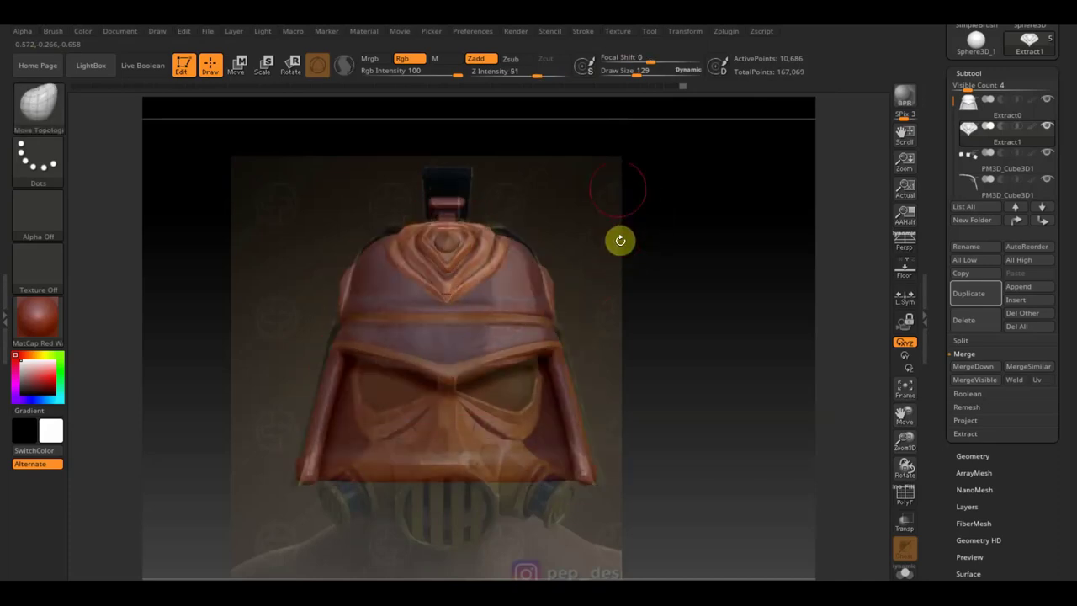
mouse_move(635, 73)
mouse_down()
mouse_move(662, 95)
mouse_move(651, 95)
mouse_up()
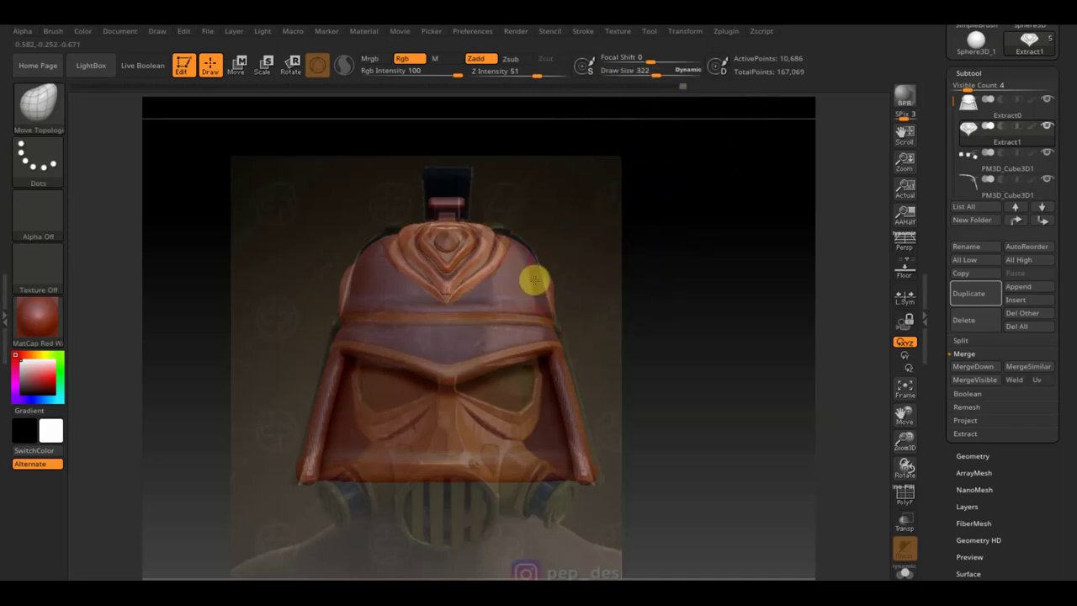
alt+click(372, 310)
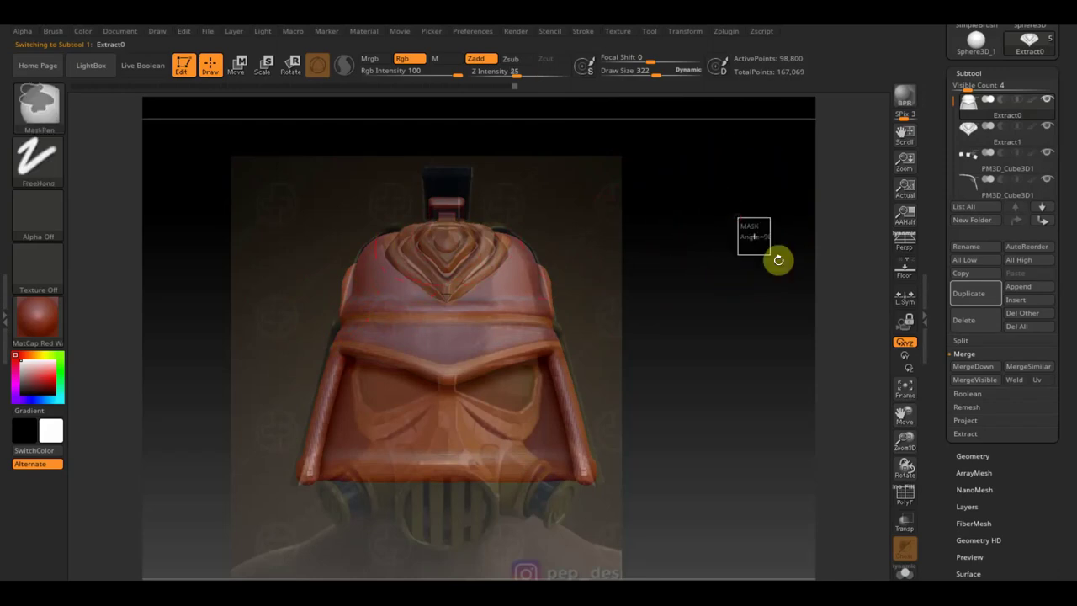
mouse_move(760, 252)
mouse_down()
mouse_move(688, 266)
mouse_move(807, 269)
mouse_move(798, 277)
mouse_up()
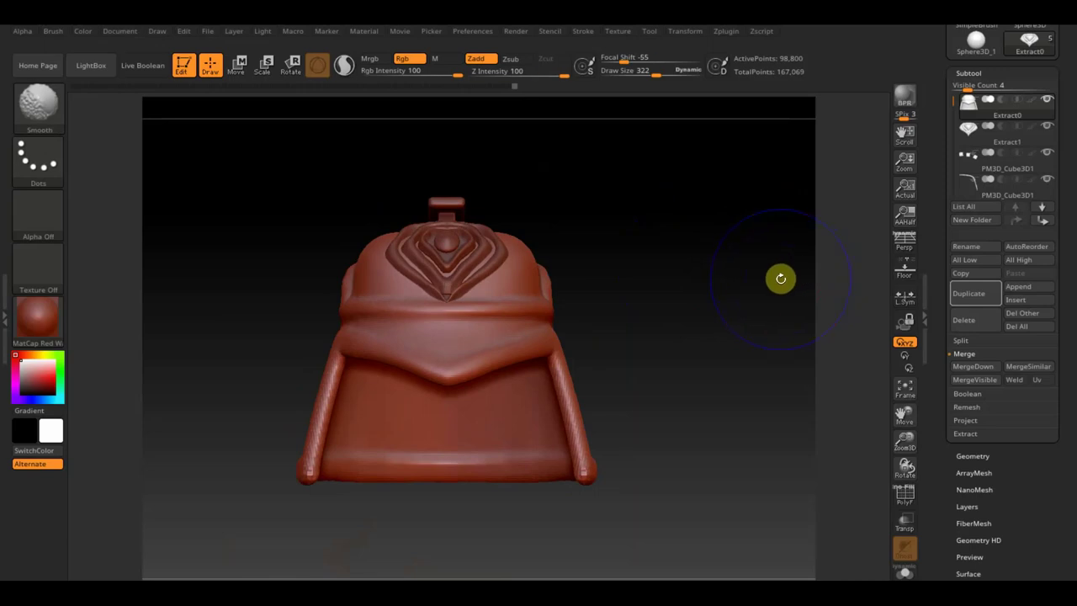
- Restore the reference overlay at full opacity and set the brush size to 626
key(shift+z)
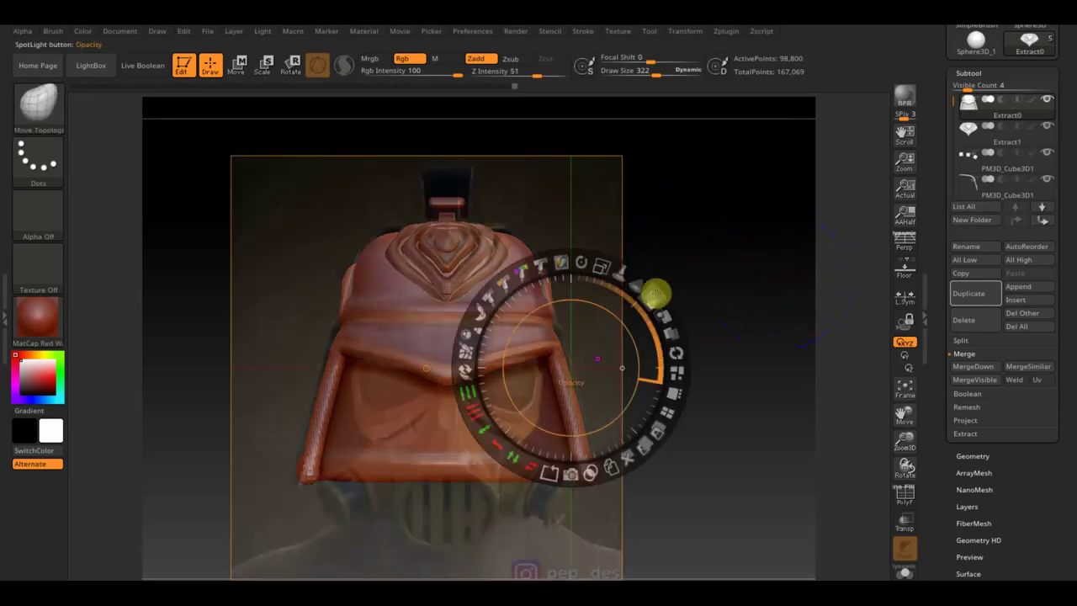
drag(649, 295, 693, 360)
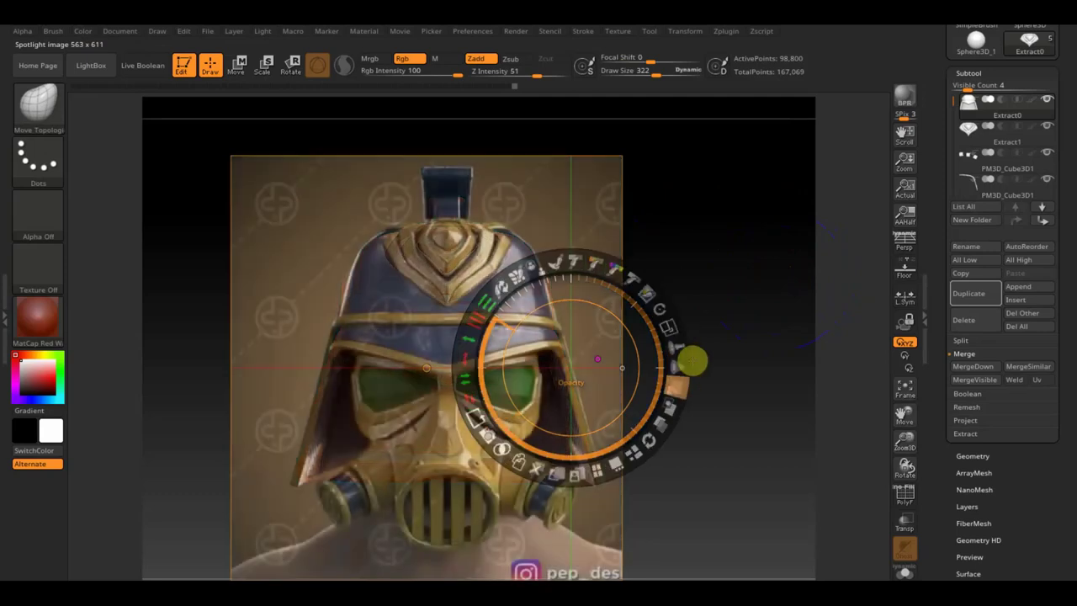
key(z)
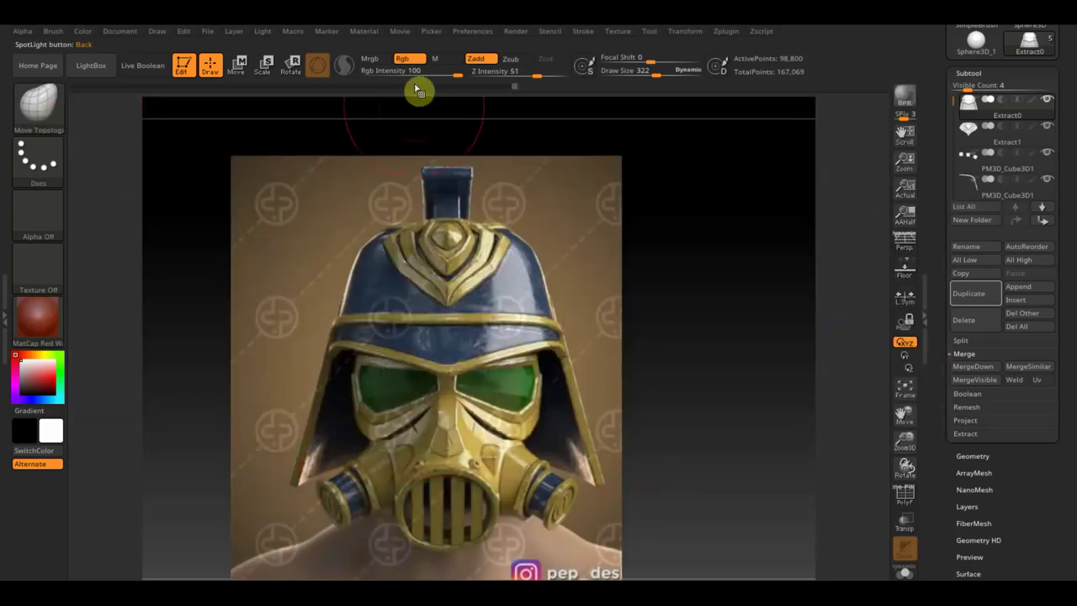
click(48, 113)
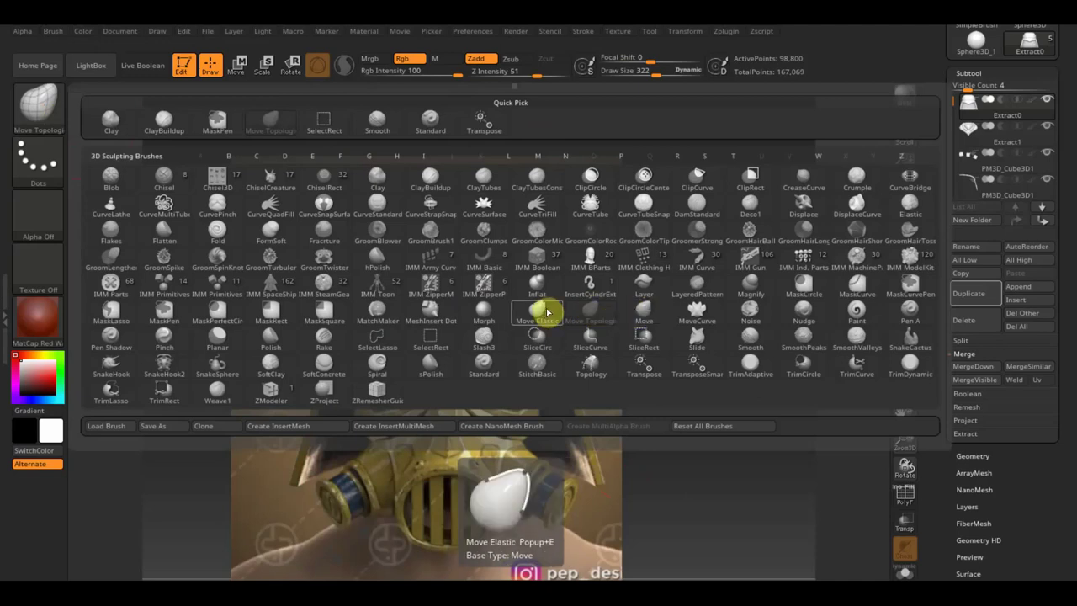
click(271, 120)
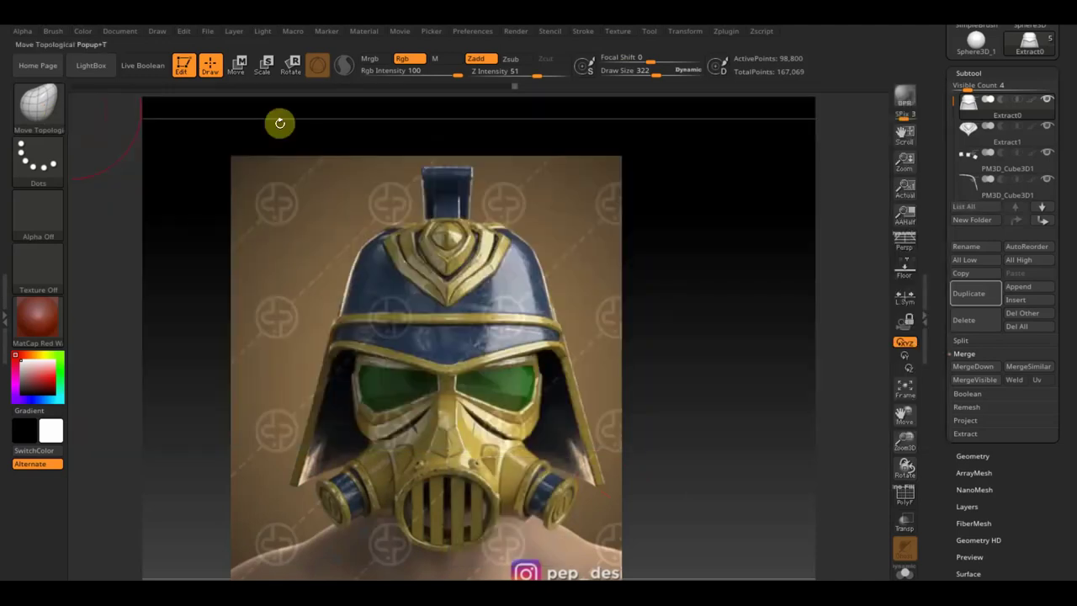
drag(655, 74, 679, 73)
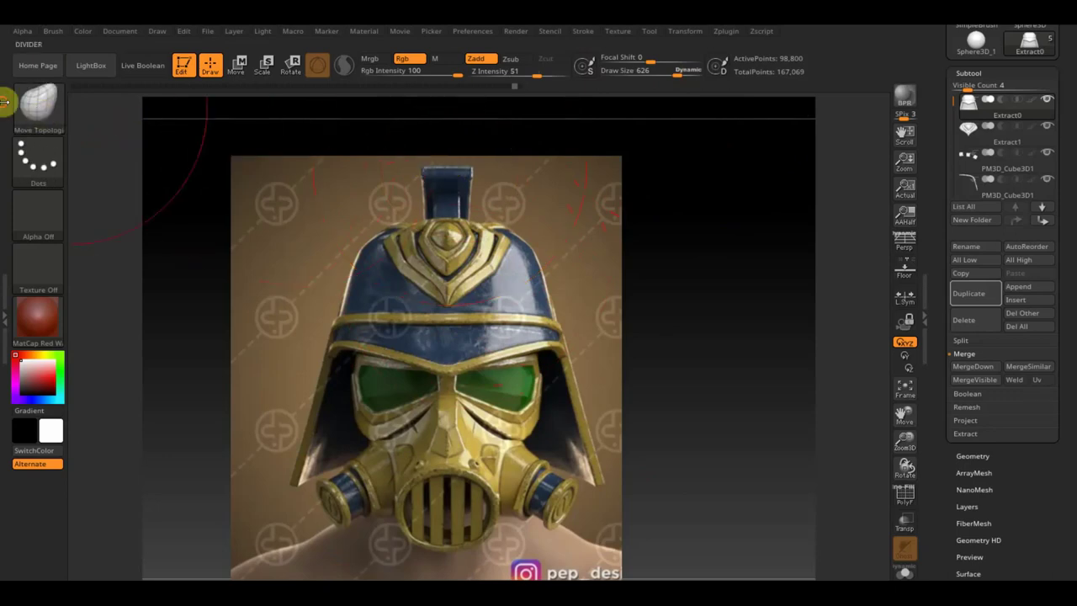
- Select the Standard brush with Rgb on and Zadd off, then hide the reference
click(41, 103)
click(471, 118)
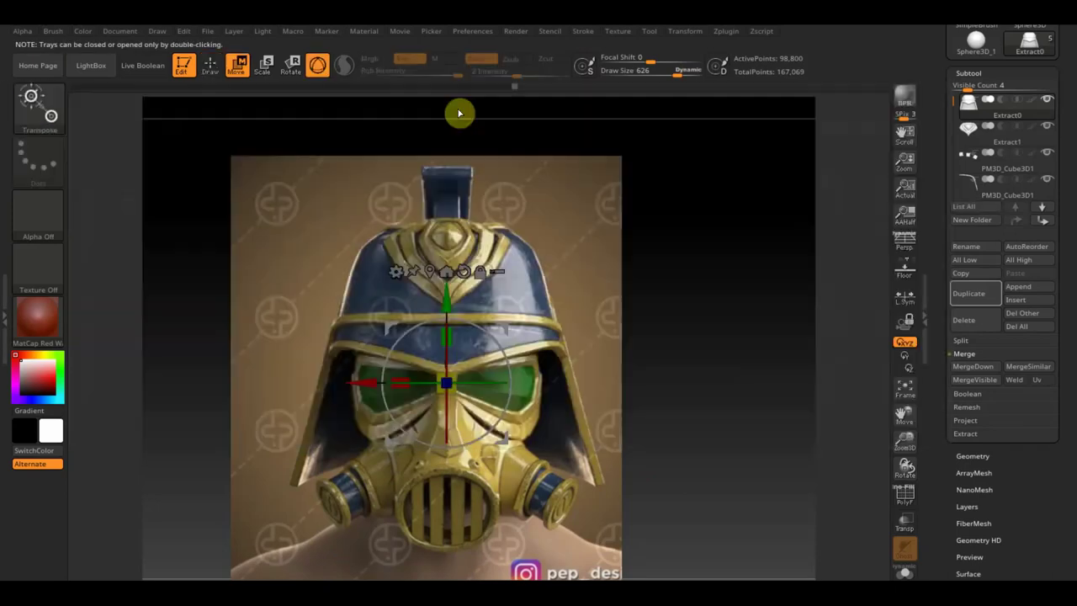
click(37, 104)
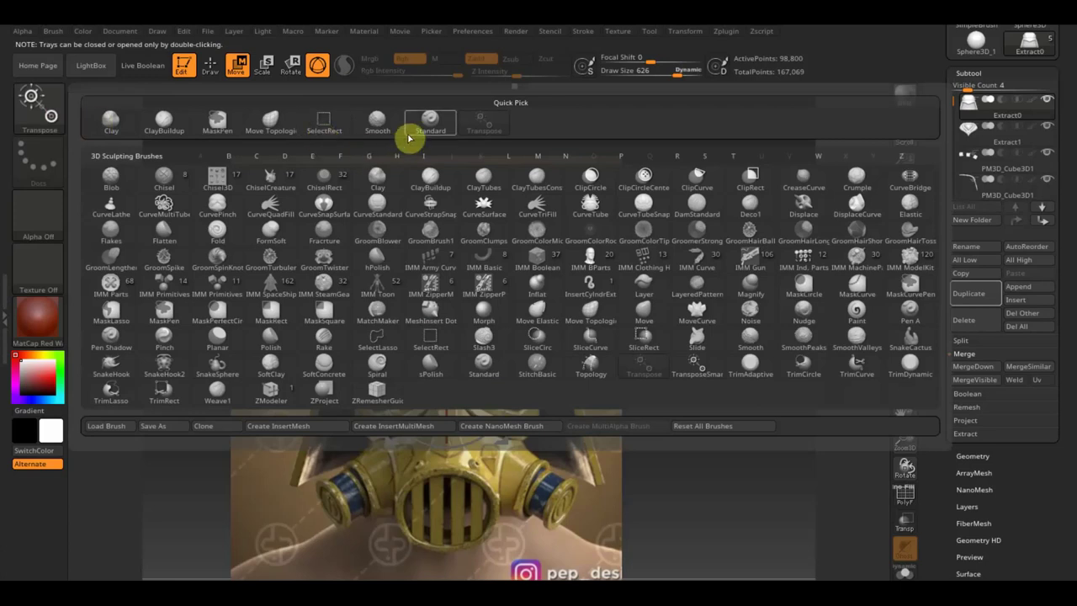
click(413, 131)
click(407, 59)
click(477, 59)
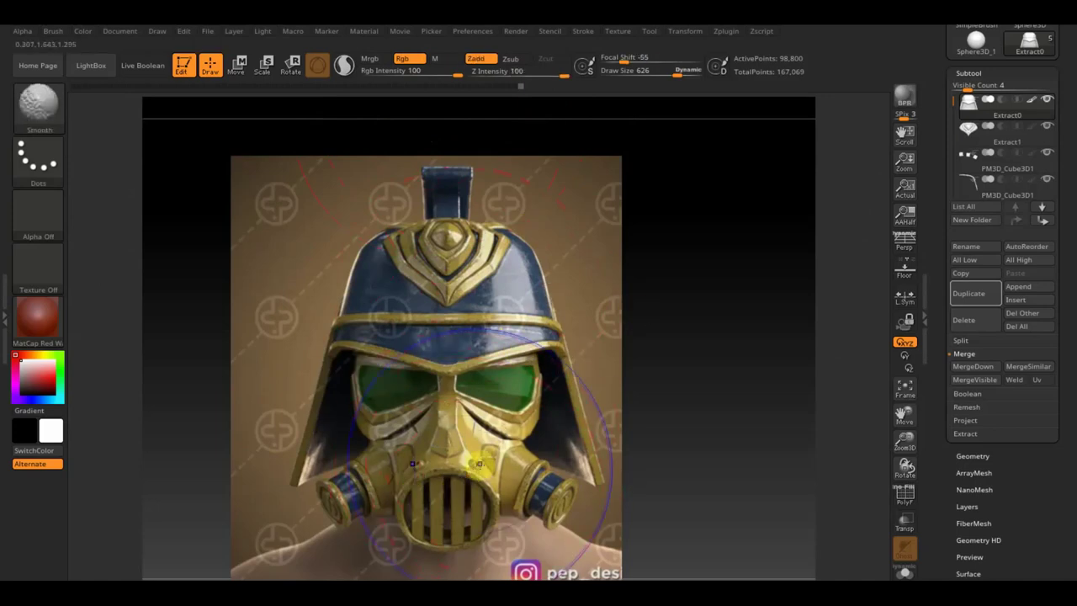
key(shift)
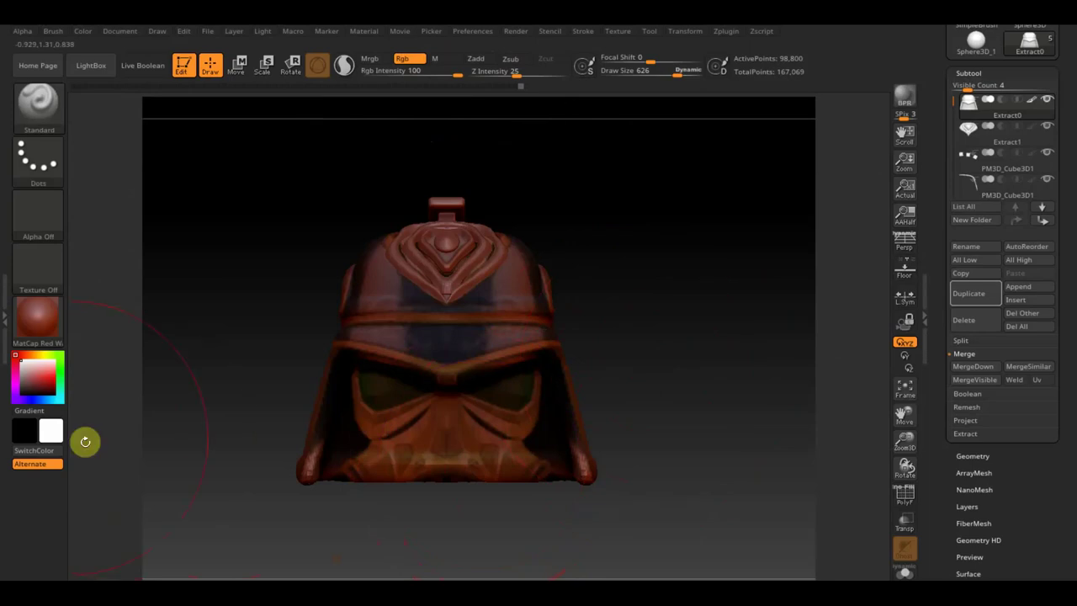
- Apply the SketchShaded2 material and reduce Draw Size to 322
click(45, 326)
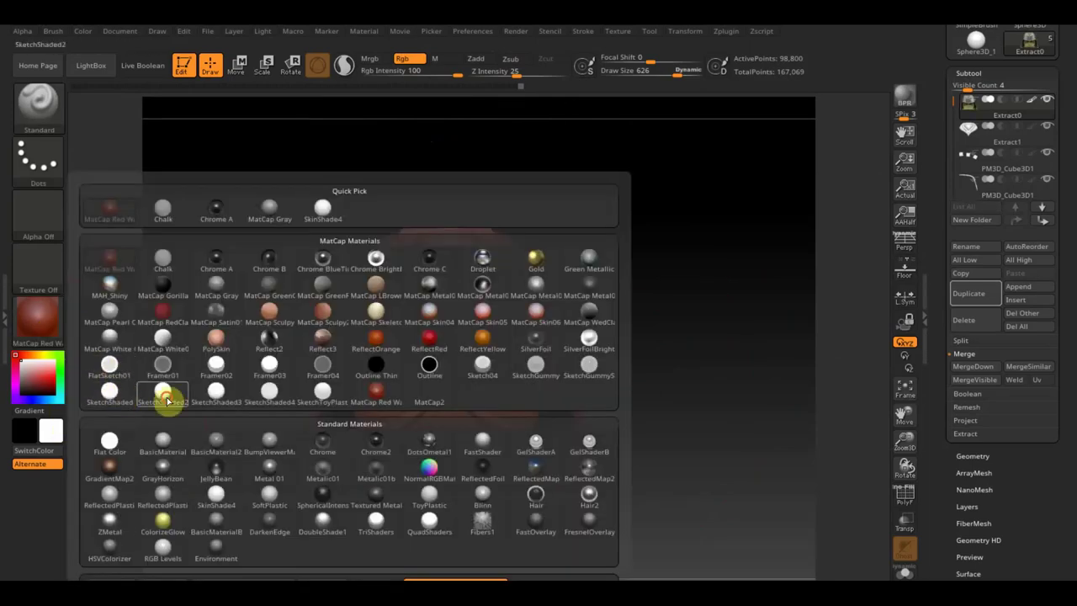
click(169, 397)
drag(665, 73, 648, 80)
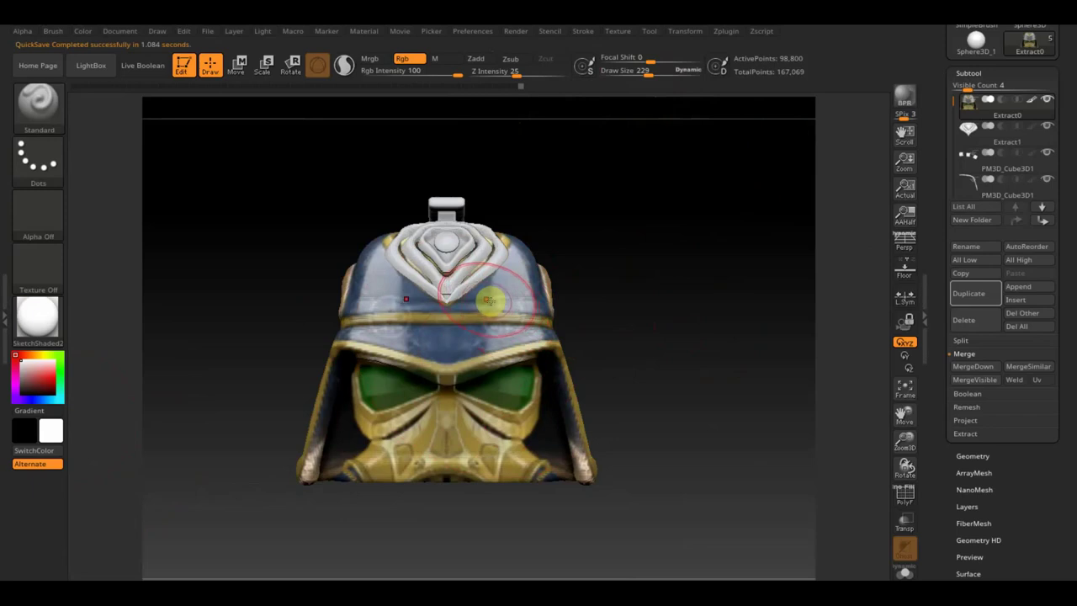
- Sample the helmet's blue, fill the crest and paint over the dome's gold trim, checking all sides
key(c)
key(ctrl+f)
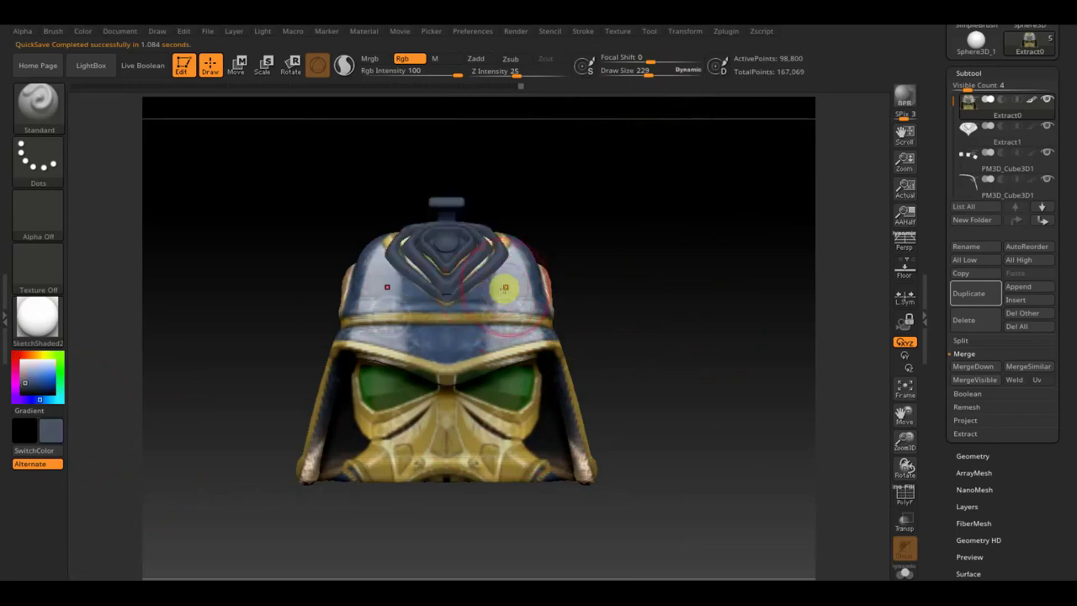
mouse_move(512, 291)
mouse_down()
mouse_move(524, 284)
mouse_move(526, 247)
mouse_move(409, 243)
mouse_move(516, 309)
mouse_move(365, 300)
mouse_move(295, 519)
mouse_move(365, 373)
mouse_move(393, 447)
mouse_up()
mouse_move(746, 424)
mouse_down()
mouse_move(668, 411)
mouse_move(661, 348)
mouse_move(716, 312)
mouse_move(584, 291)
mouse_move(537, 261)
mouse_up()
mouse_move(685, 191)
mouse_down()
mouse_move(733, 213)
mouse_move(668, 243)
mouse_move(714, 320)
mouse_up()
mouse_move(457, 339)
mouse_down()
mouse_move(550, 318)
mouse_move(527, 271)
mouse_move(204, 311)
mouse_move(385, 329)
mouse_move(685, 284)
mouse_move(711, 335)
mouse_move(755, 329)
mouse_move(715, 320)
mouse_up()
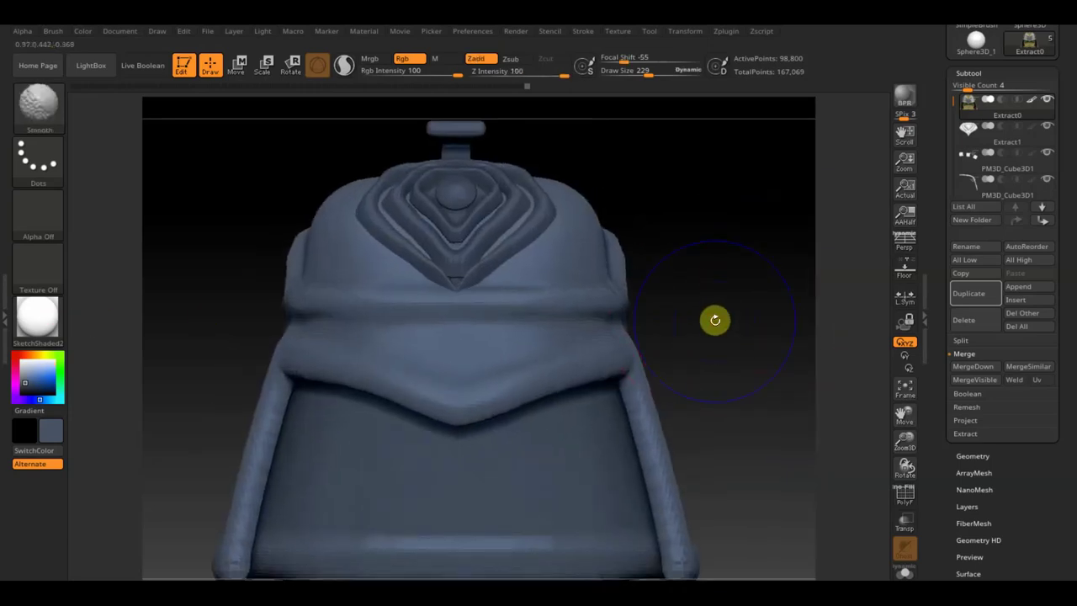
- Scale up, fade and shift the reference image, rotating the helmet to line up with it
key(shift+z)
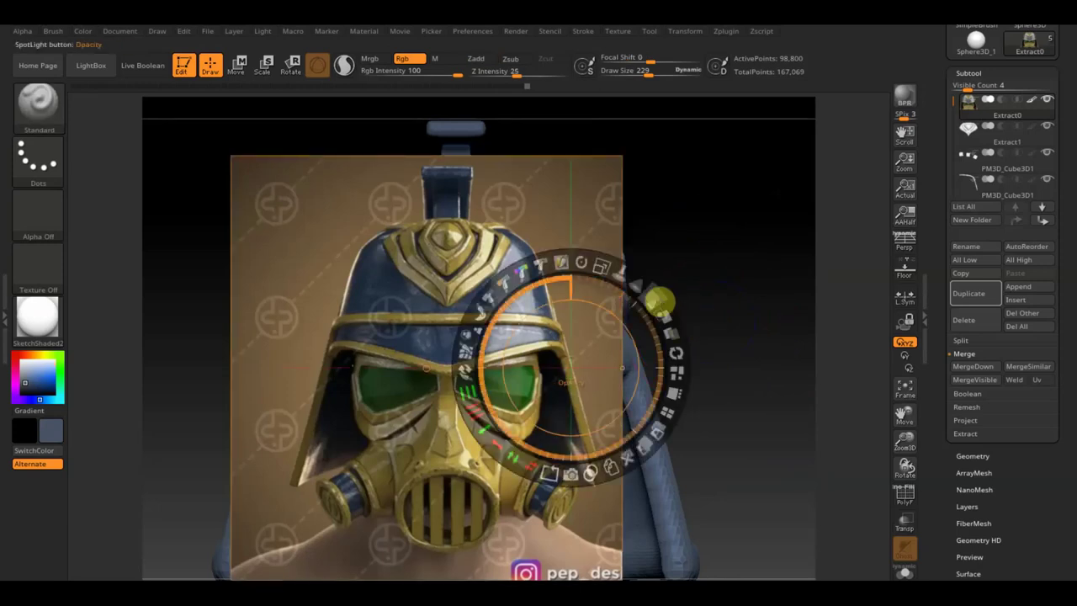
mouse_move(596, 270)
mouse_down()
mouse_move(620, 284)
mouse_move(613, 321)
mouse_move(654, 336)
mouse_up()
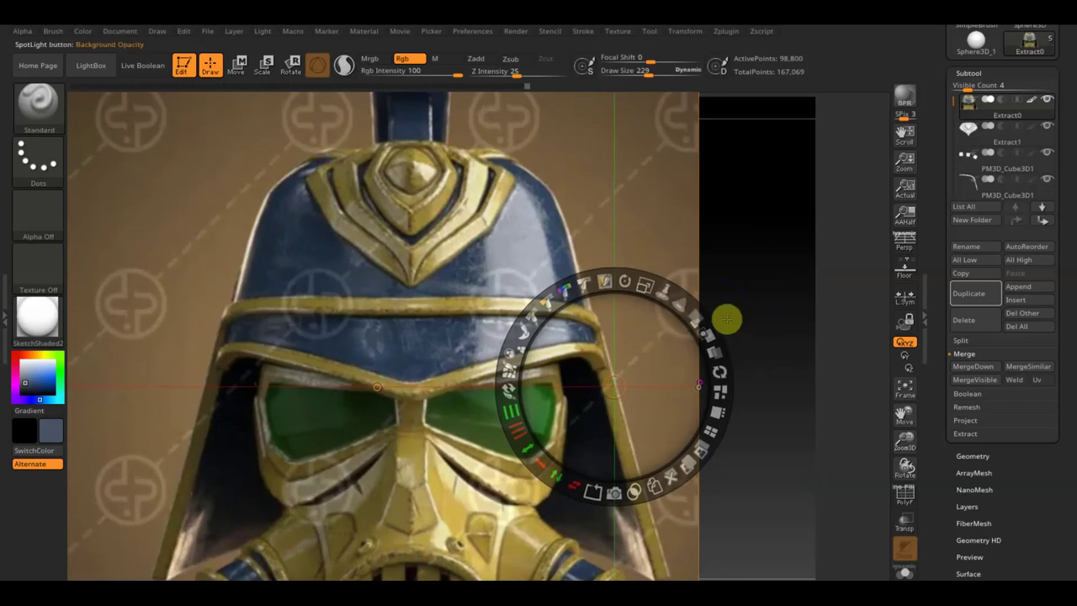
mouse_move(687, 303)
mouse_down()
mouse_move(644, 269)
mouse_move(558, 239)
mouse_move(611, 278)
mouse_up()
mouse_move(597, 334)
mouse_down()
mouse_move(654, 339)
mouse_move(644, 364)
mouse_up()
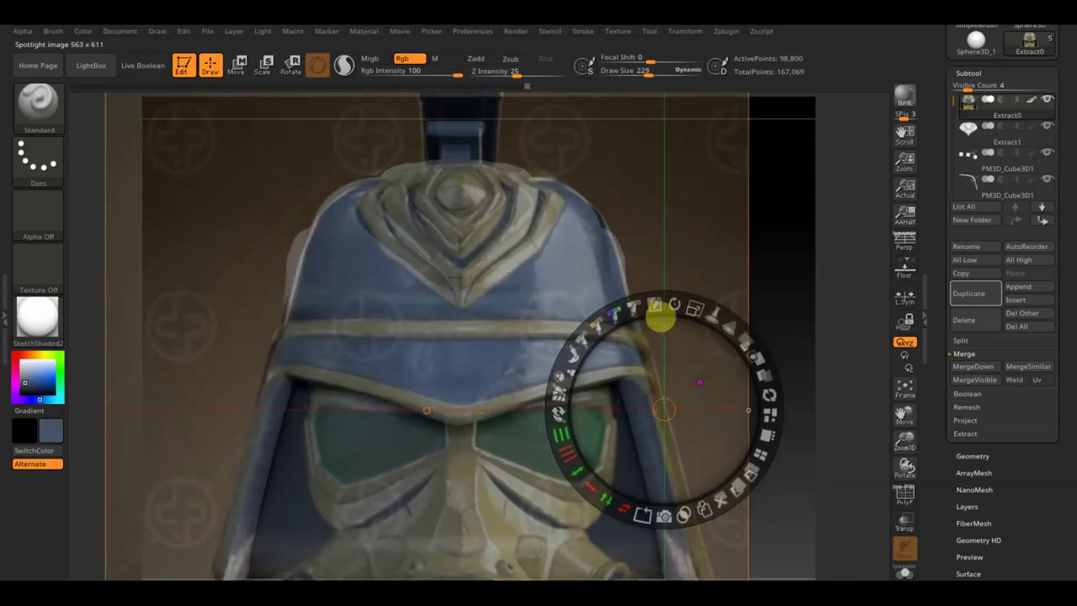
key(z)
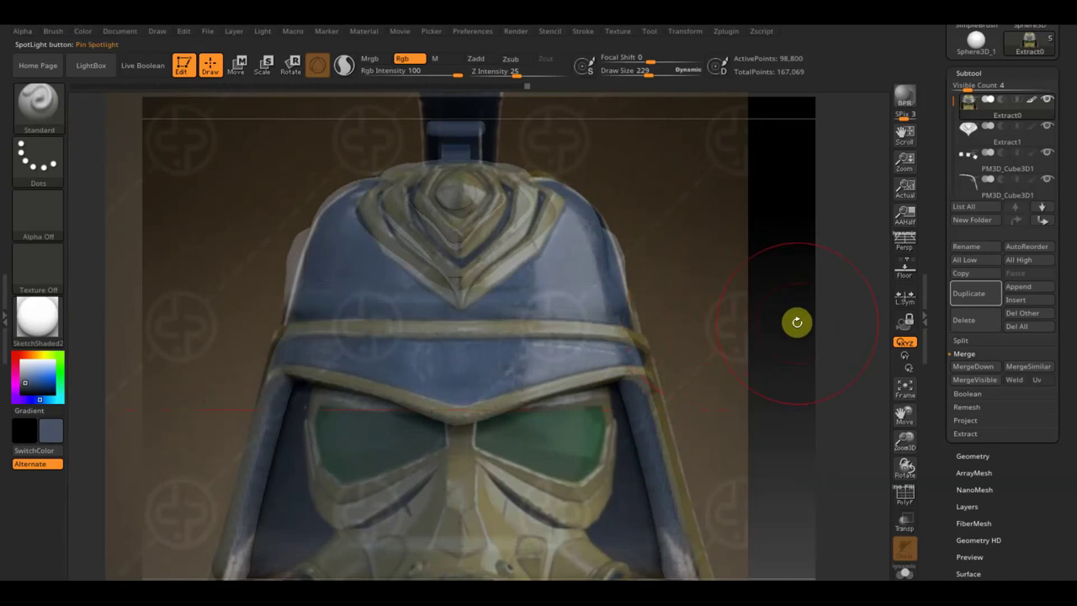
key(z)
key(z)
key(shift)
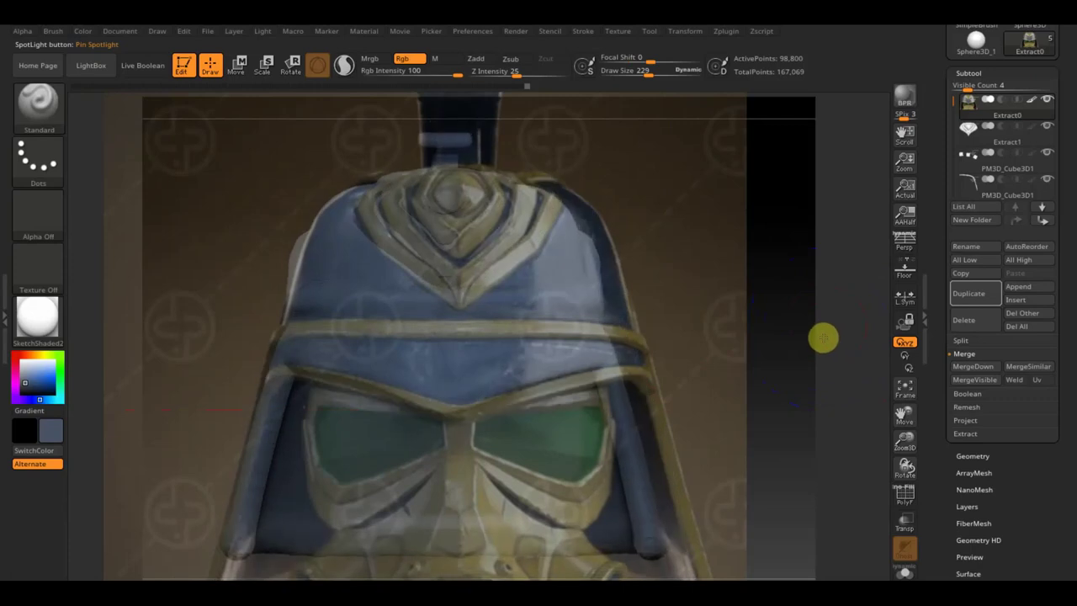
mouse_move(822, 338)
mouse_down()
mouse_move(810, 338)
mouse_move(813, 351)
mouse_up()
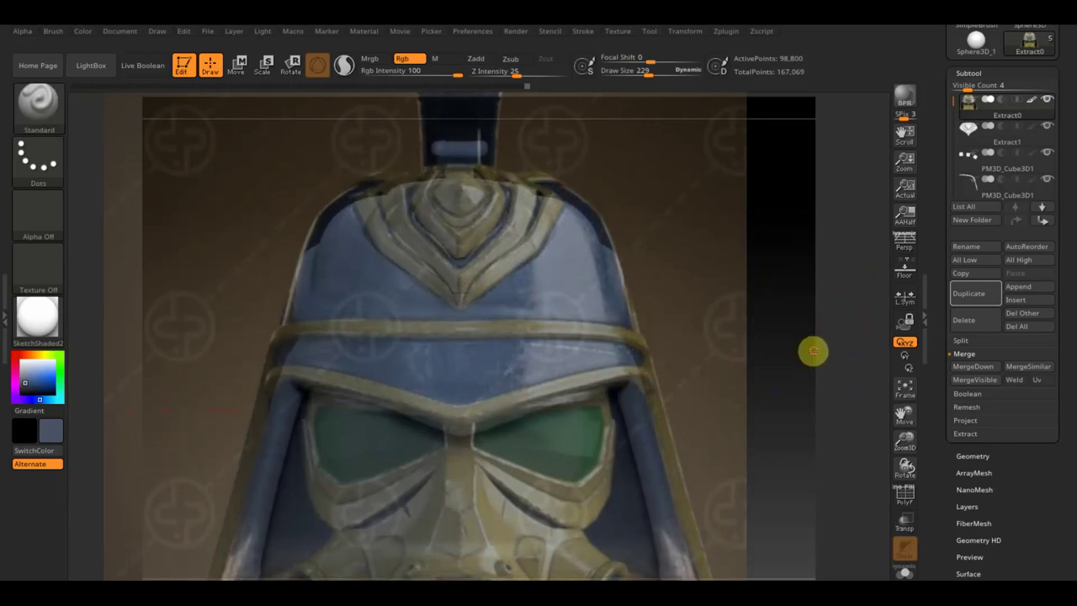
mouse_move(800, 298)
mouse_down()
mouse_move(812, 308)
mouse_move(794, 317)
mouse_up()
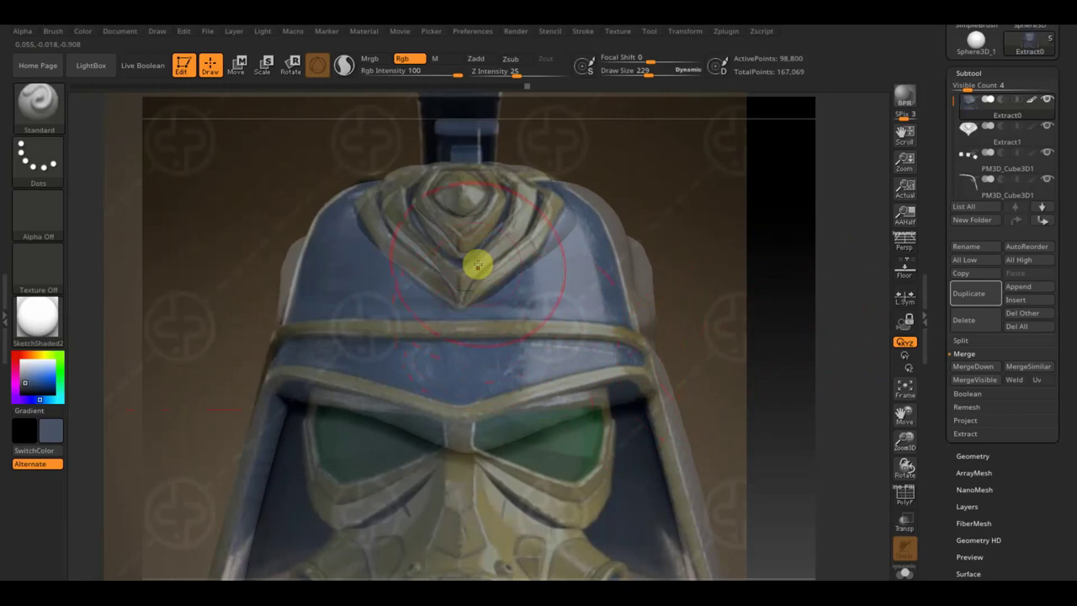
- Restore full reference opacity, select Extract1 and project the gold emblem colours onto it
key(shift+z)
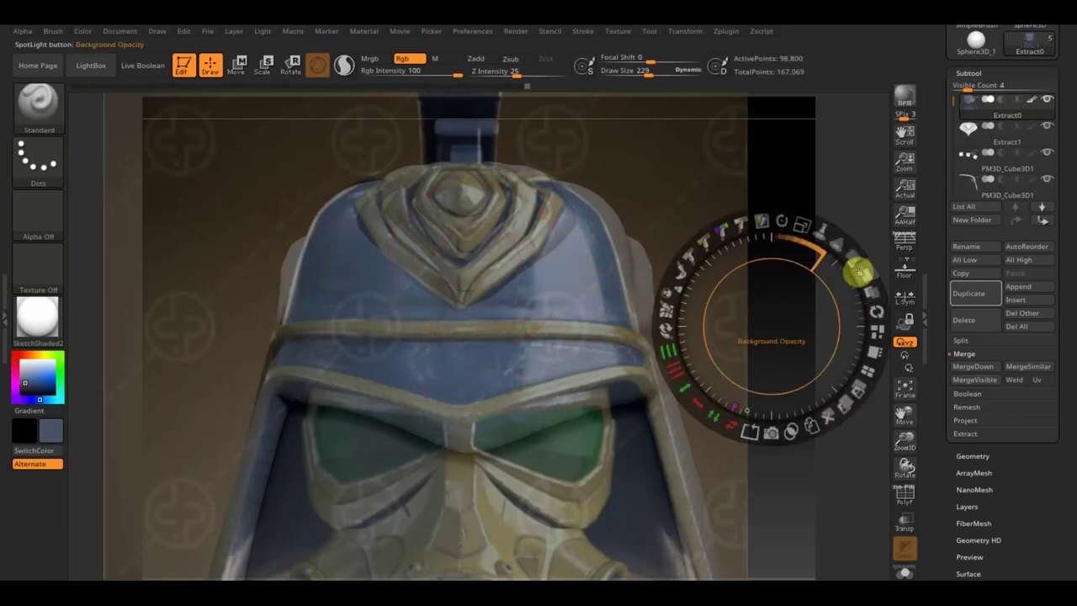
drag(852, 260, 887, 408)
key(z)
key(shift)
key(shift+z)
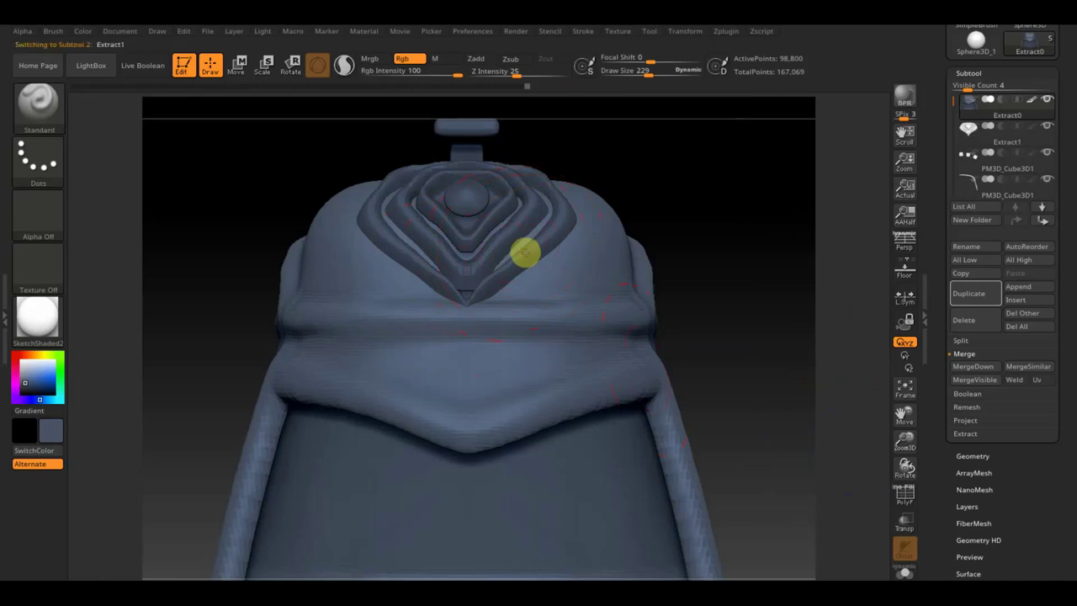
key(shift)
key(shift+z)
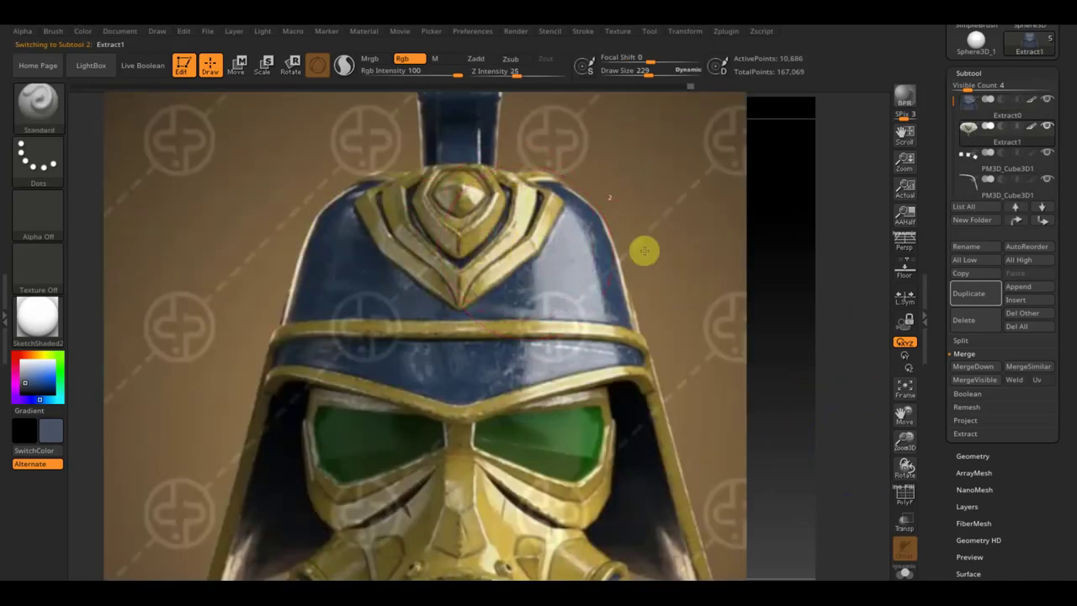
key(shift+z)
key(shift)
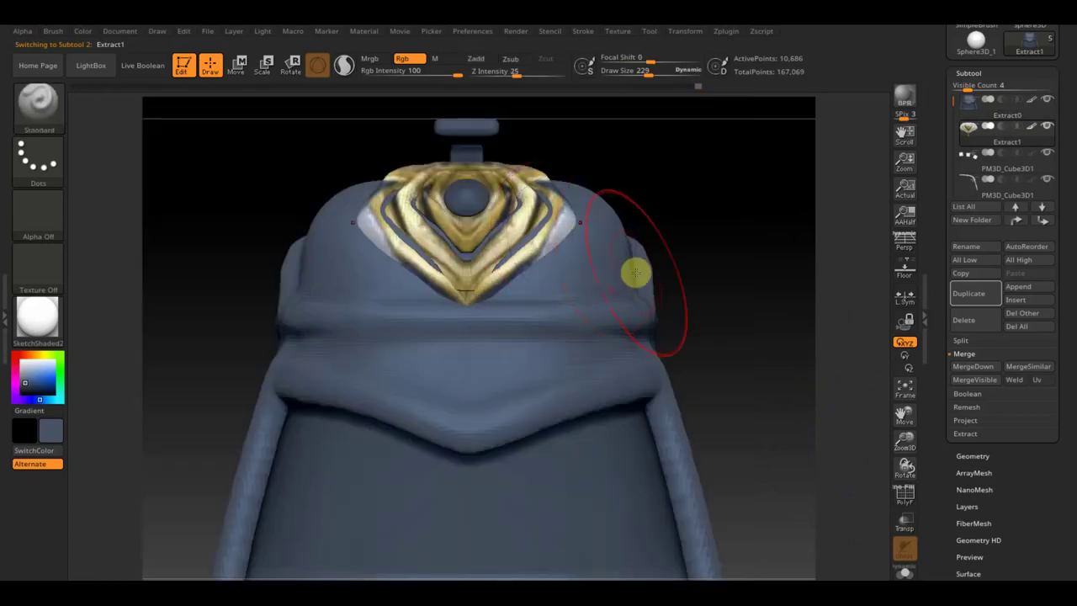
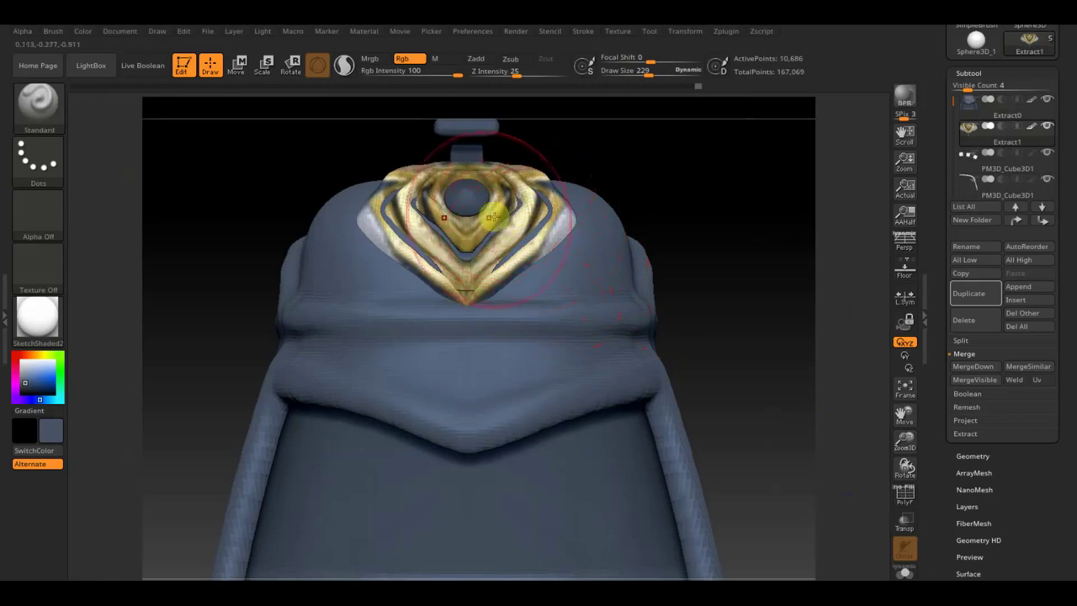
- Paint the emblem an even gold, enlarging the brush and setting Rgb Intensity to 33
key(c)
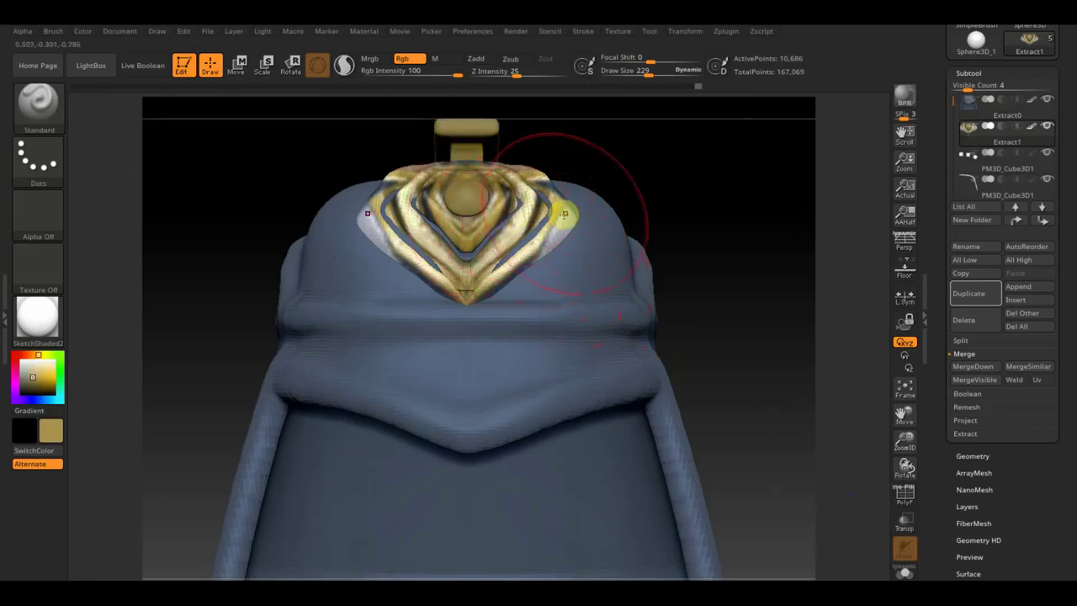
drag(541, 173, 481, 157)
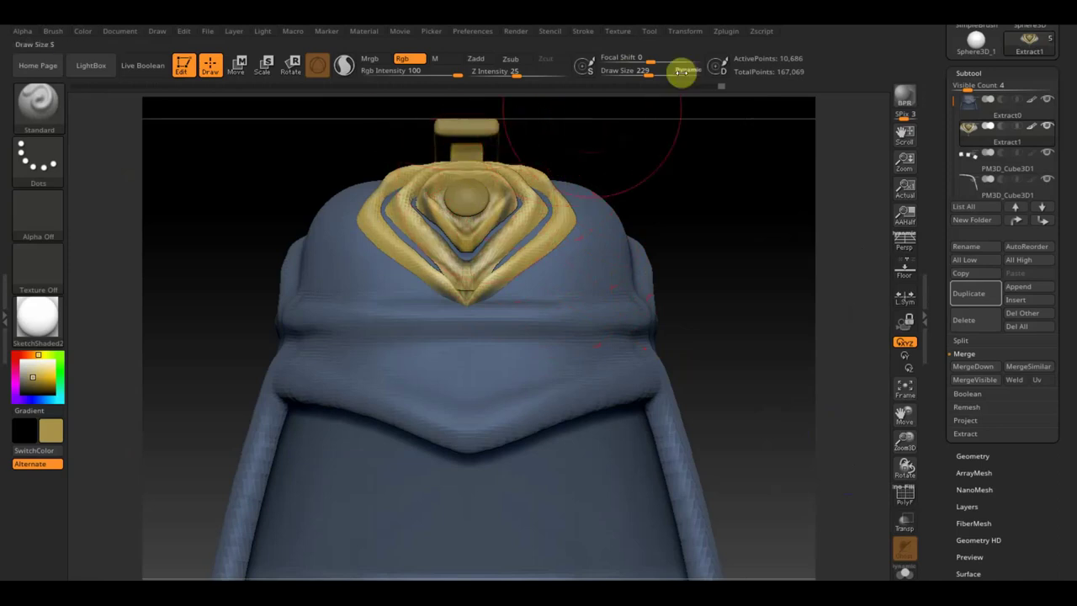
drag(651, 71, 624, 73)
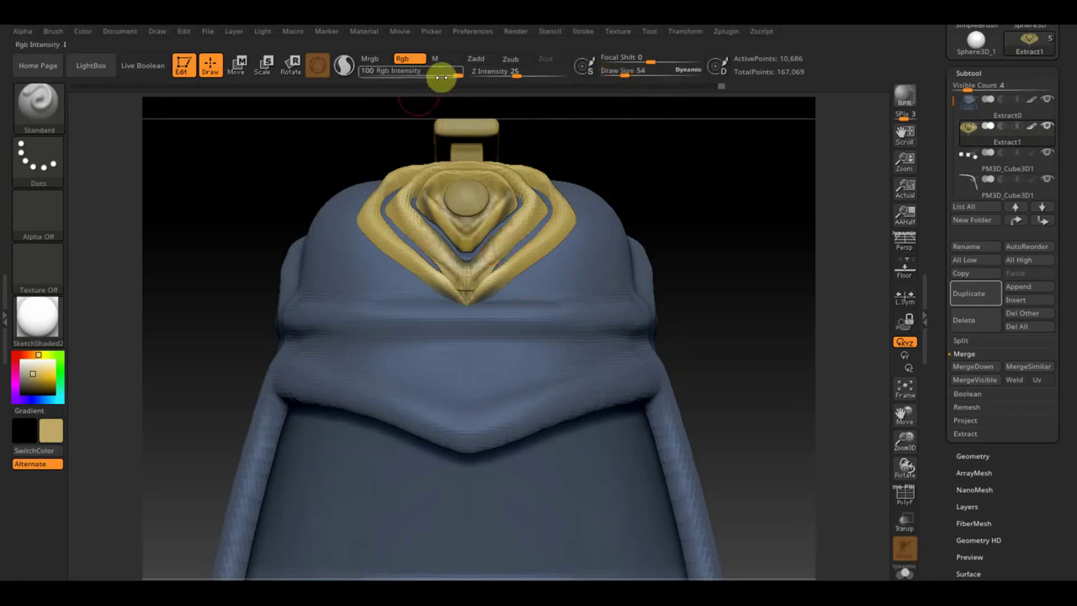
drag(452, 74, 387, 71)
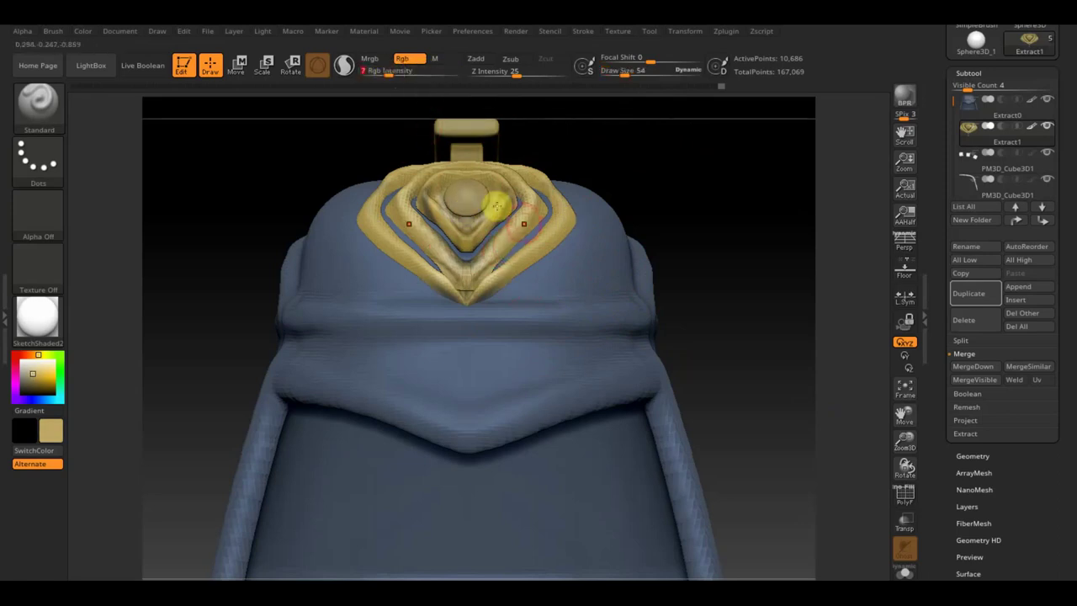
drag(534, 219, 553, 210)
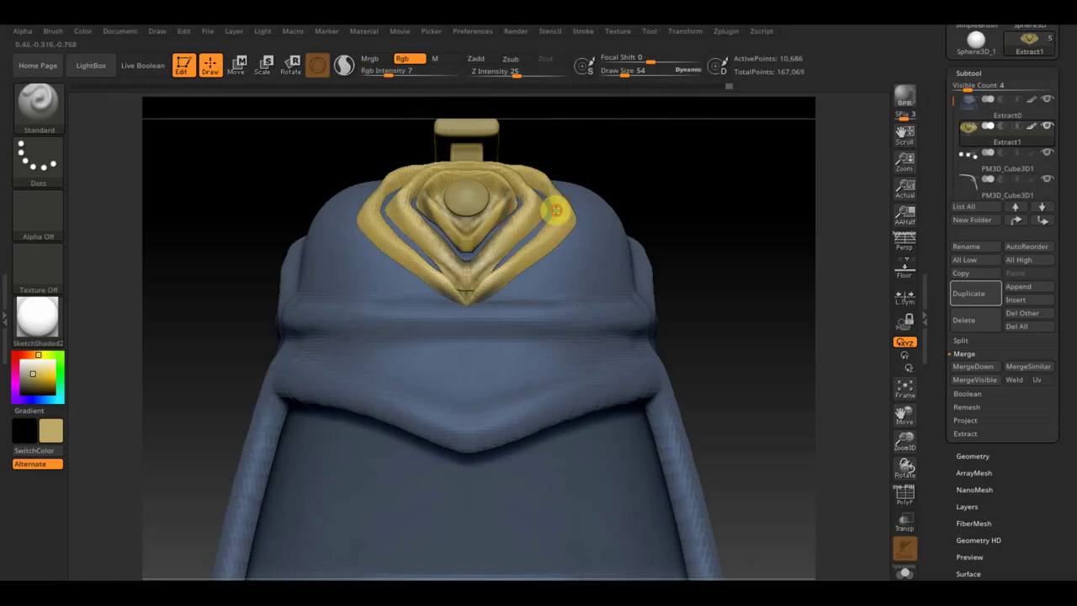
drag(389, 72, 416, 73)
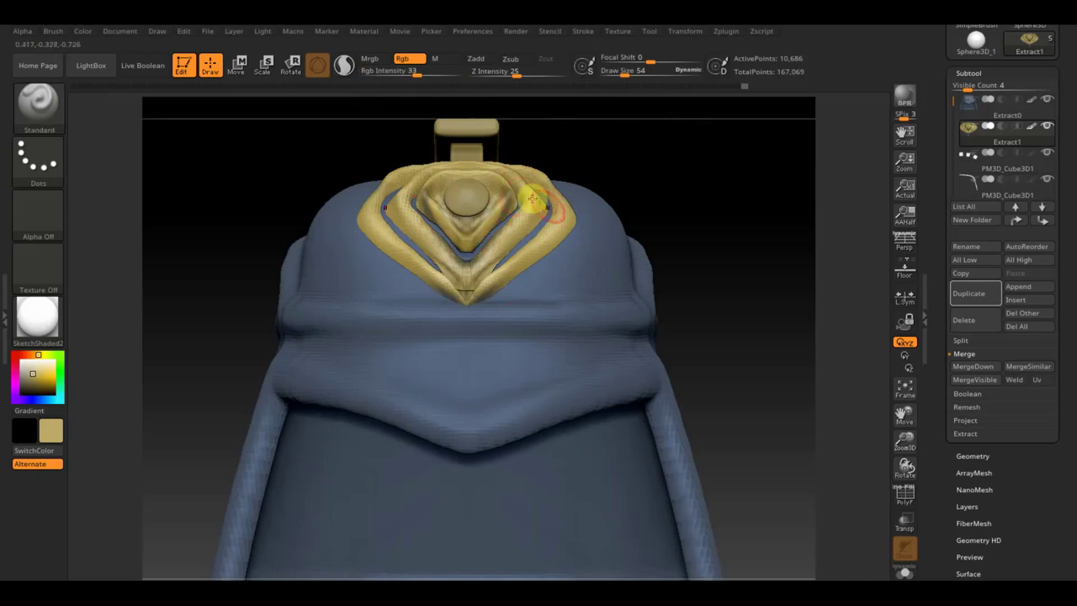
drag(560, 211, 523, 266)
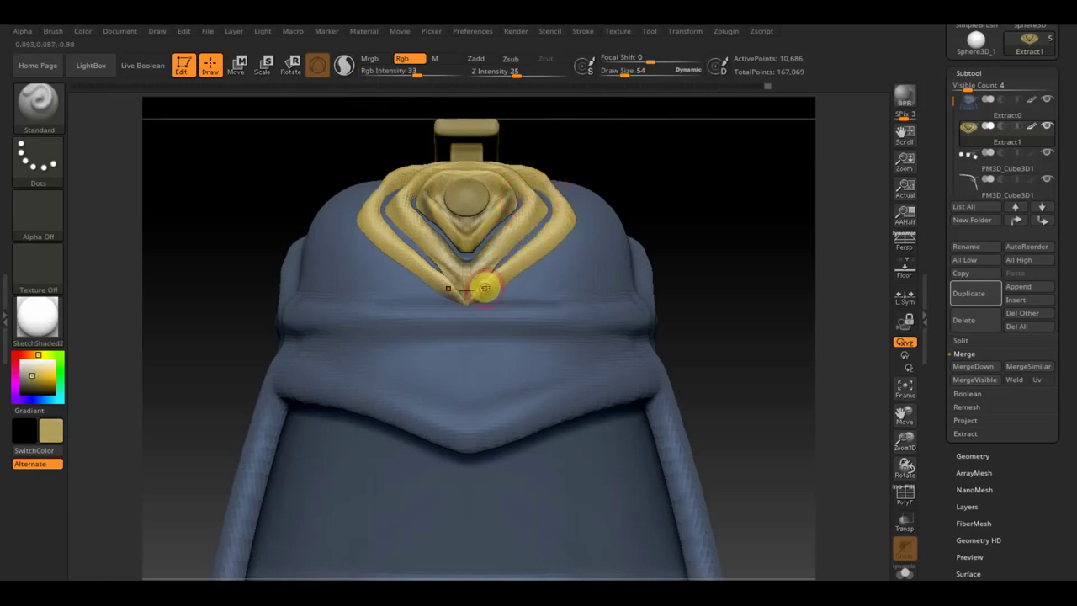
- Compare with the reference image, then select the emblem's centre sphere subtool
key(shift+z)
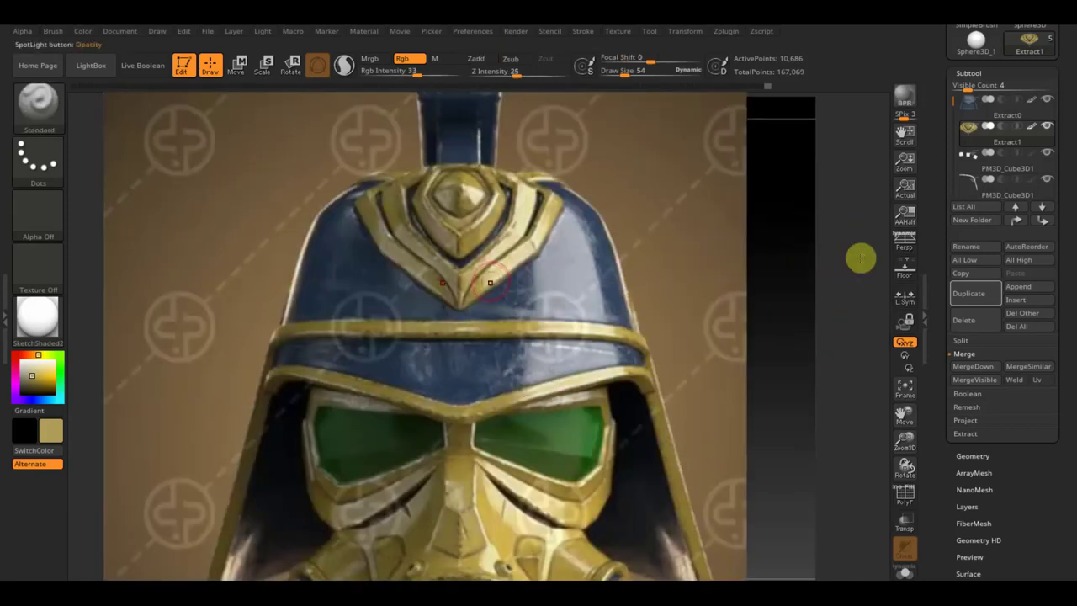
key(z)
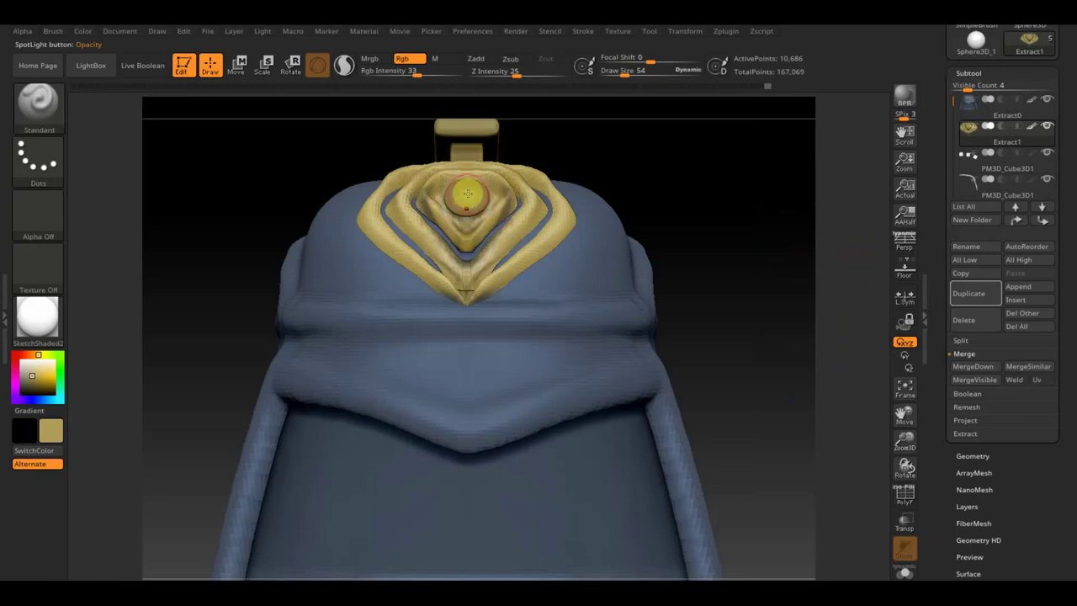
click(467, 193)
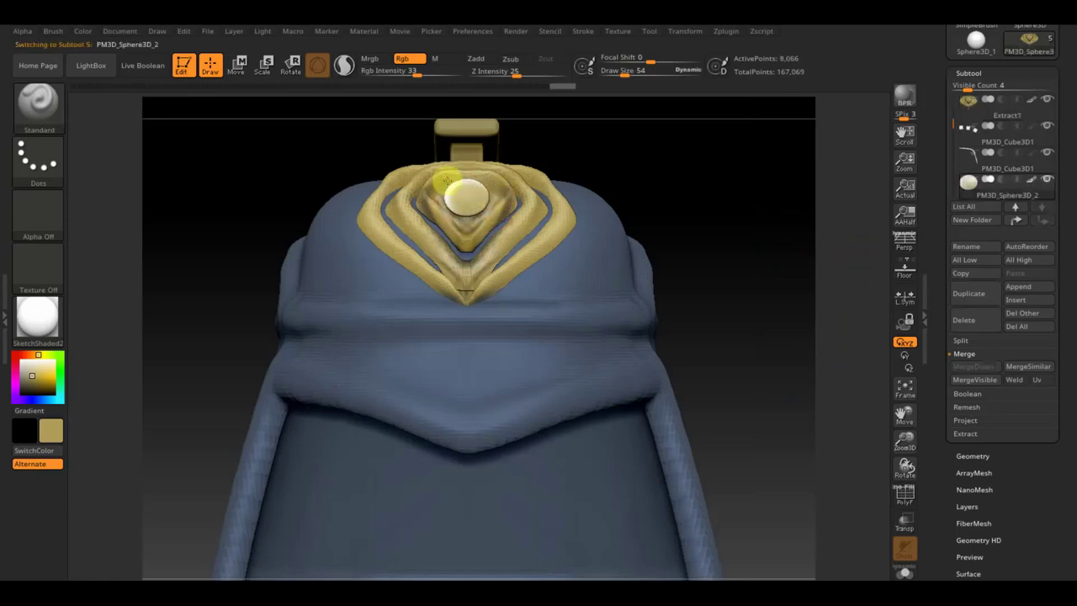
- Switch to the Move Topologic brush, reframe a full front view, and select the Extract0 shell
click(48, 103)
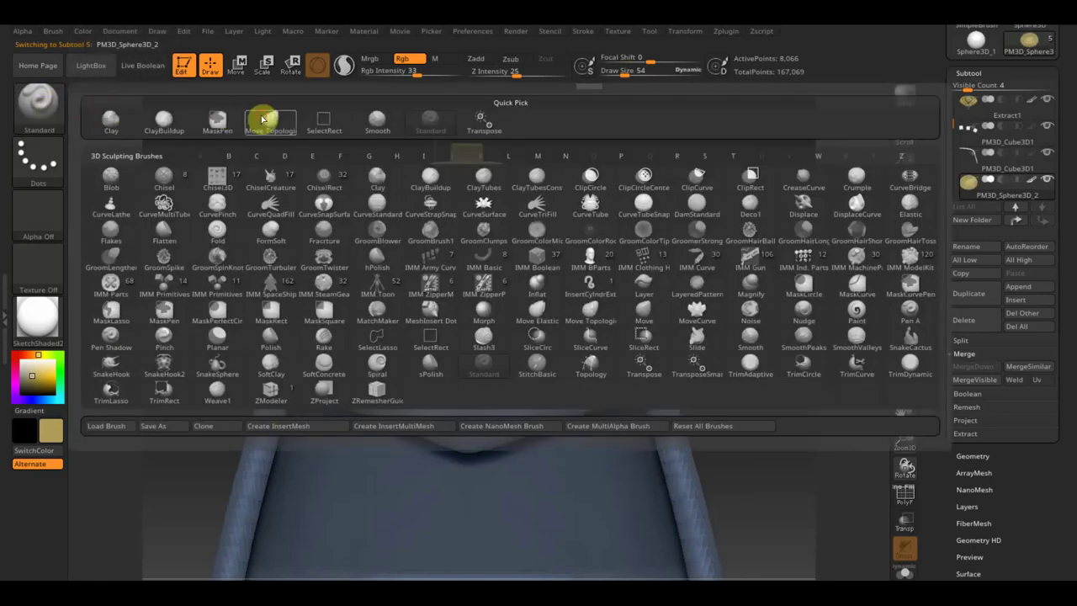
click(261, 117)
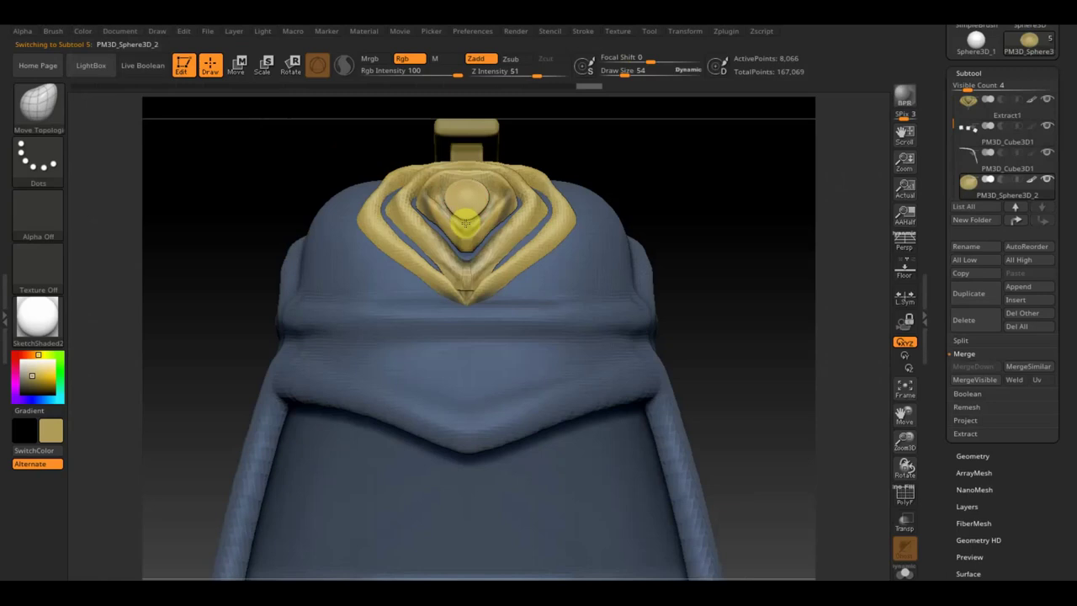
drag(644, 161, 607, 169)
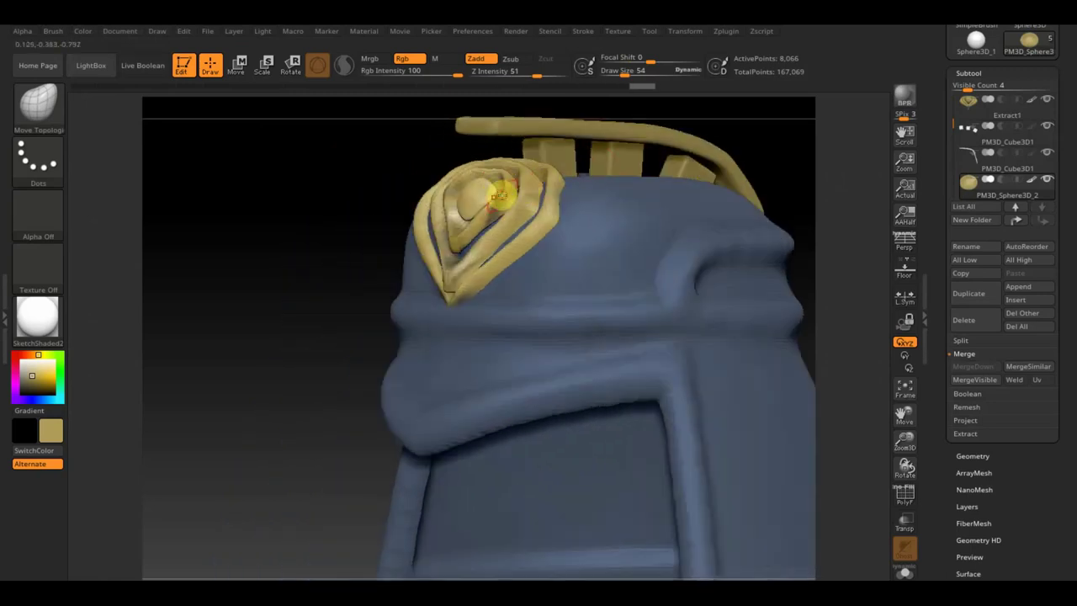
shift+drag(761, 127, 785, 122)
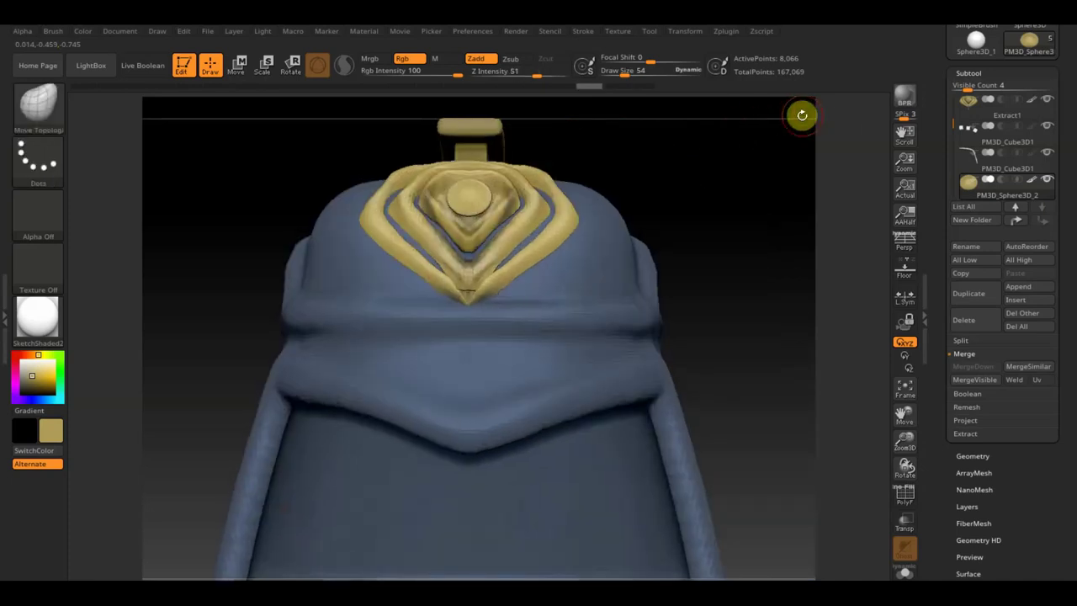
alt+drag(794, 274, 776, 228)
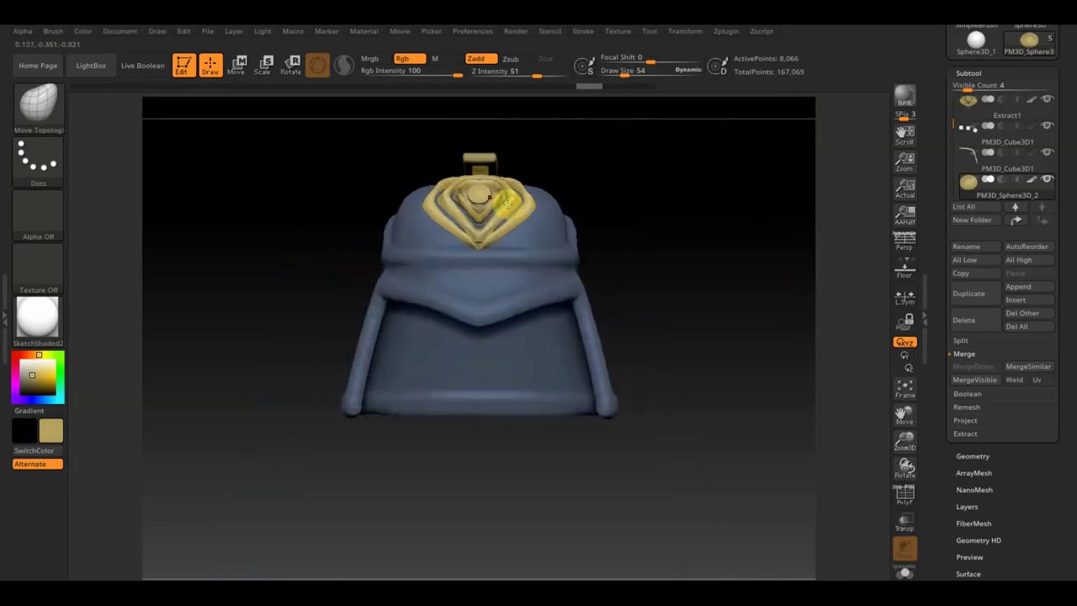
alt+click(528, 258)
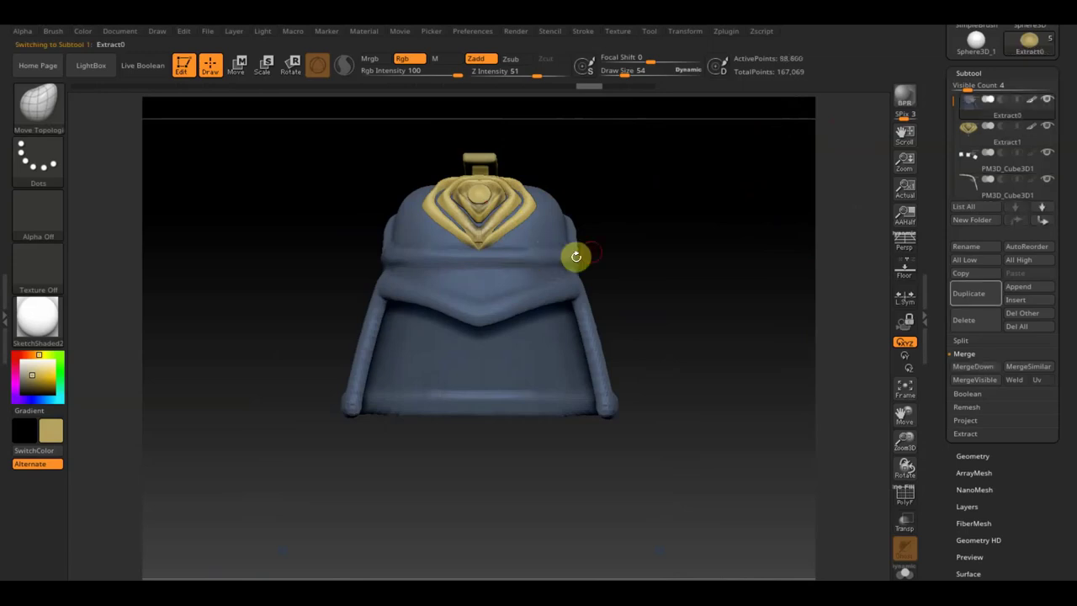
- Rotate the helmet to a side view and switch to the Standard brush
drag(644, 240, 721, 238)
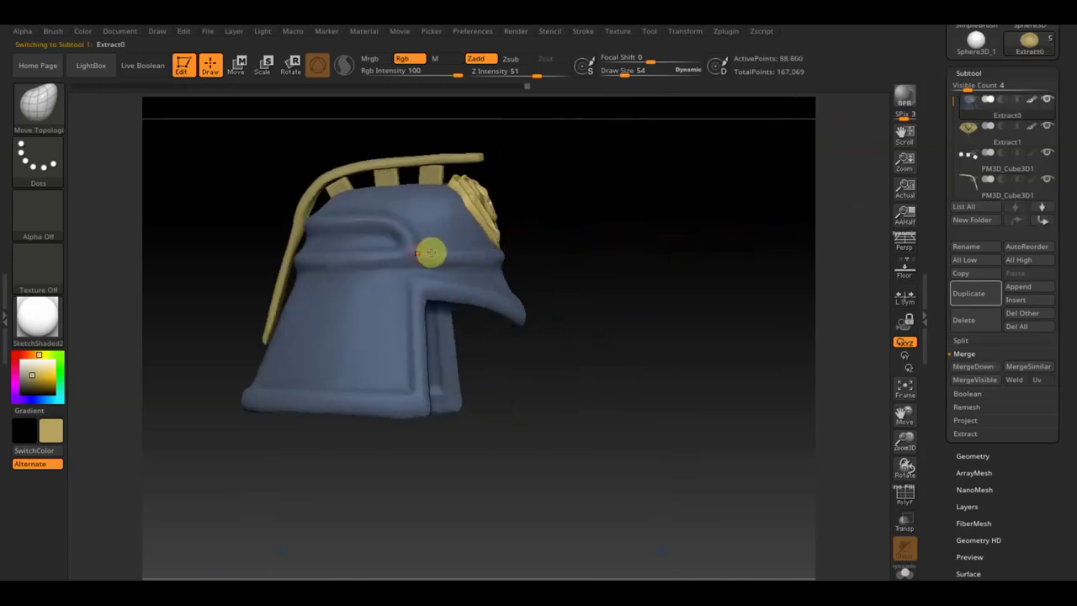
key(shift)
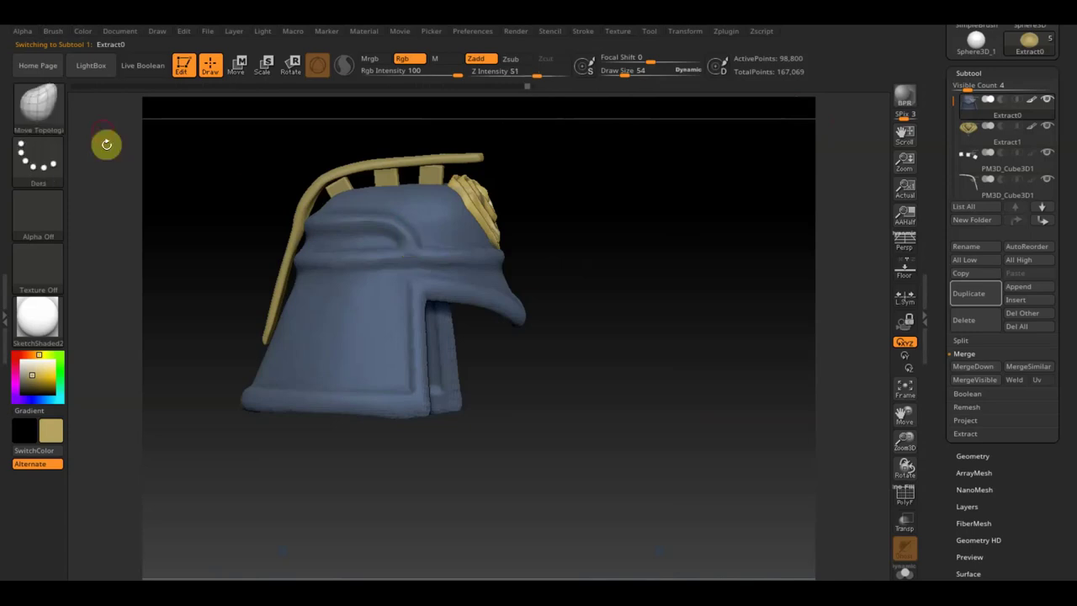
click(39, 104)
click(430, 123)
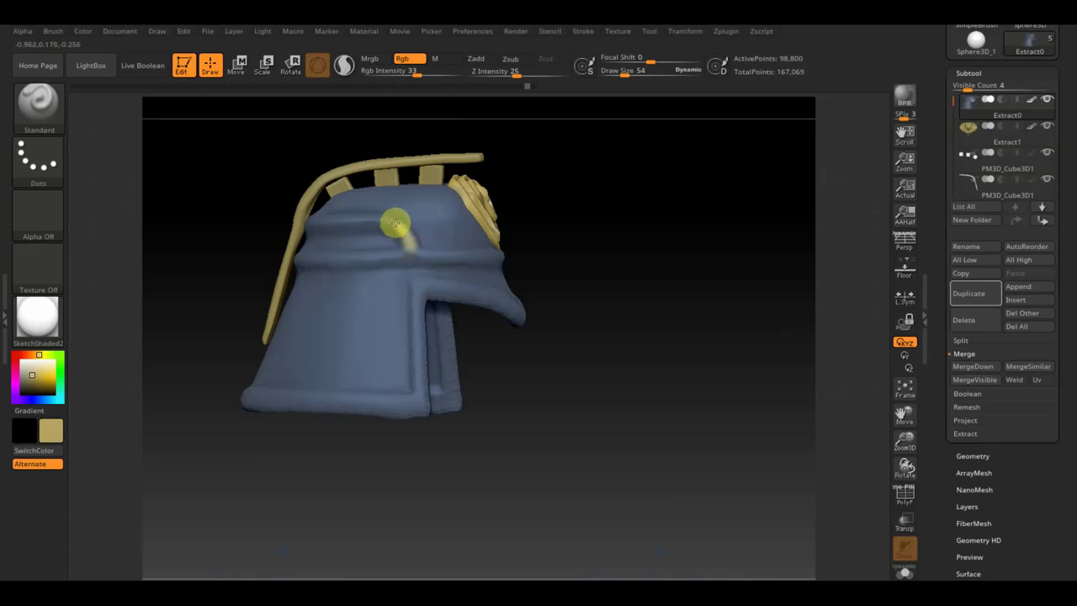
- Paint a gold band across the helmet's side and front, undoing one stray stroke
drag(375, 218, 342, 220)
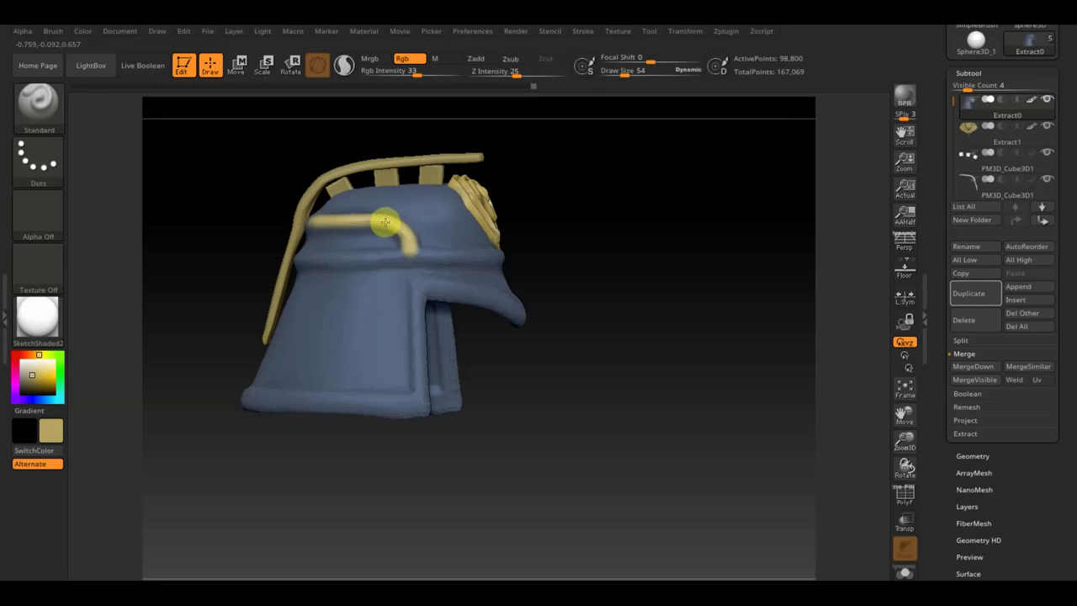
mouse_move(440, 258)
mouse_down()
mouse_move(301, 266)
mouse_move(521, 255)
mouse_move(415, 266)
mouse_up()
mouse_move(552, 265)
mouse_down()
mouse_move(497, 272)
mouse_move(593, 257)
mouse_up()
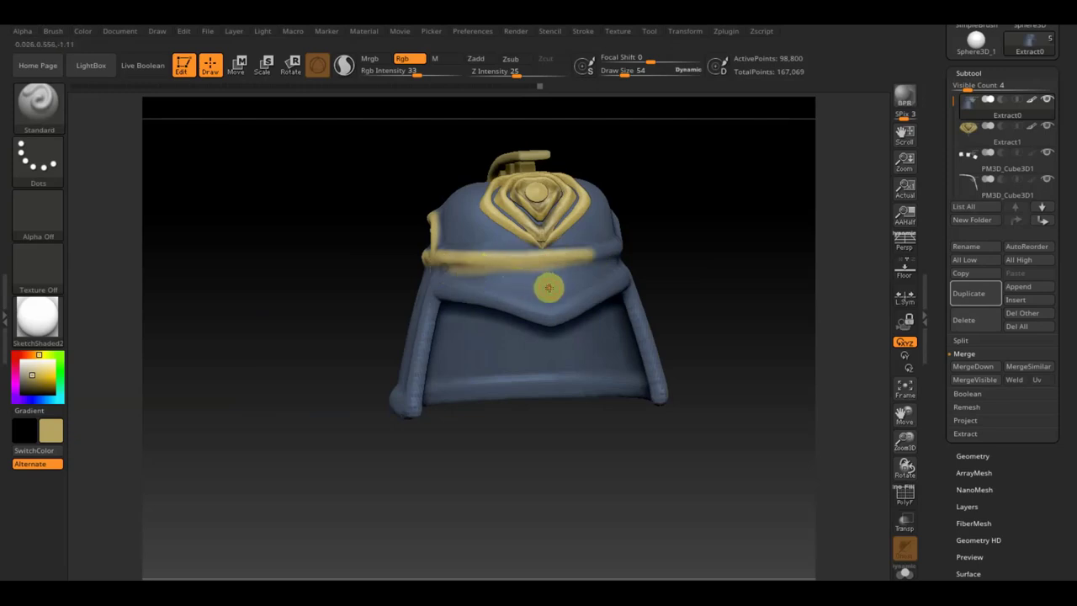
key(c)
key(ctrl+z)
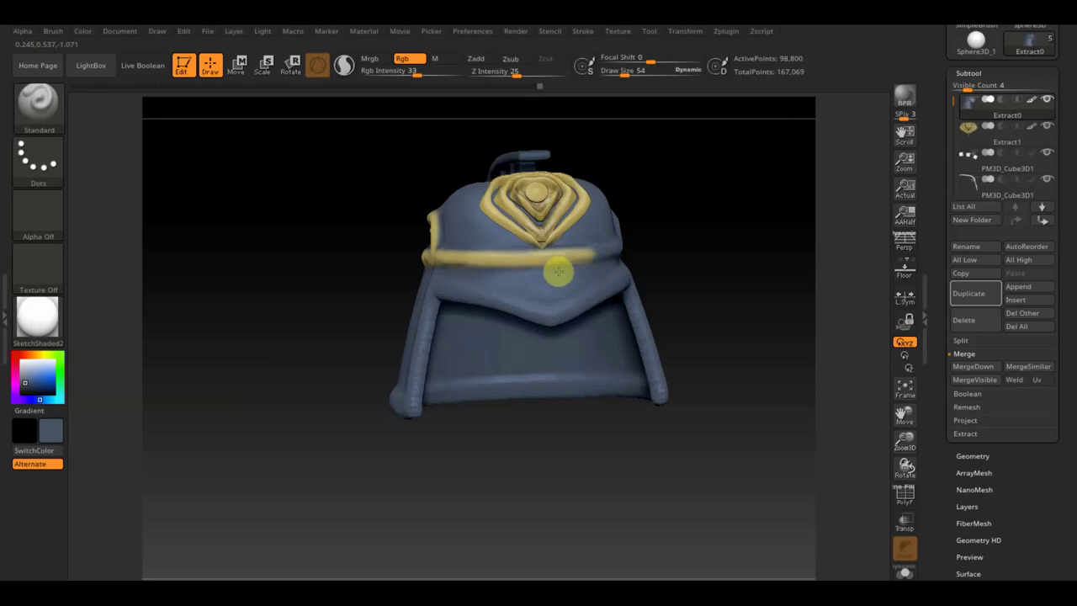
mouse_move(687, 244)
mouse_down()
mouse_move(739, 310)
mouse_move(623, 291)
mouse_move(676, 253)
mouse_move(685, 272)
mouse_up()
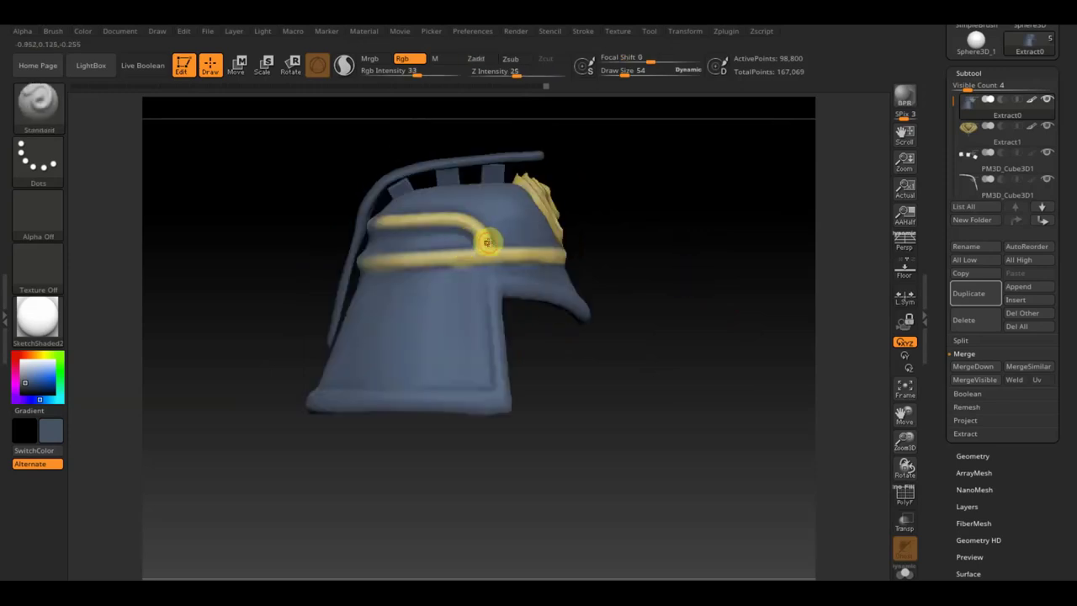
key(c)
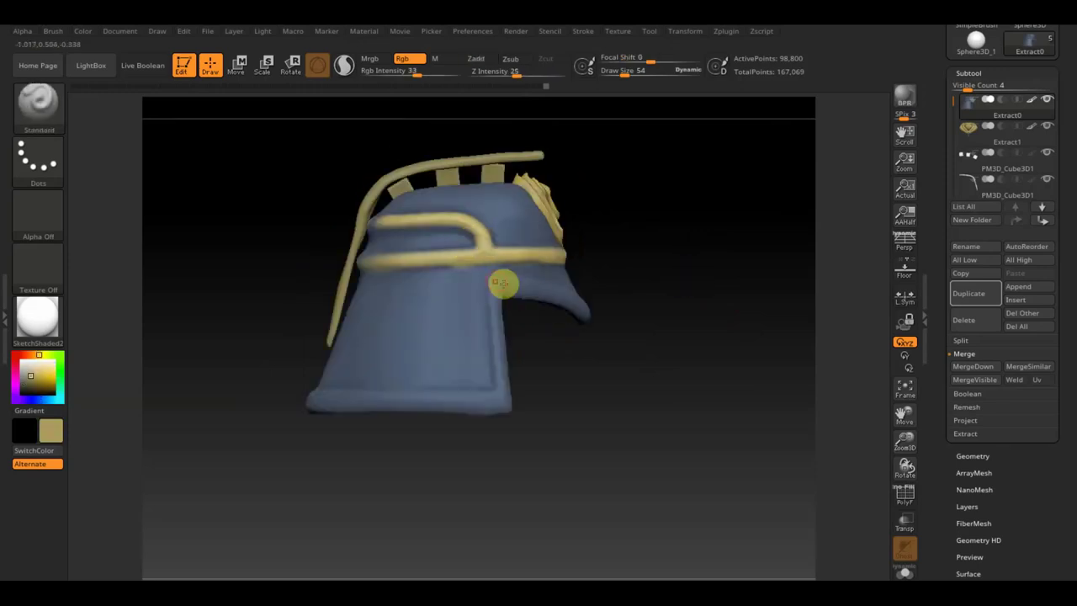
- Paint gold along the lower lip and front edge at full intensity, thickening the bottom band
drag(494, 284, 593, 316)
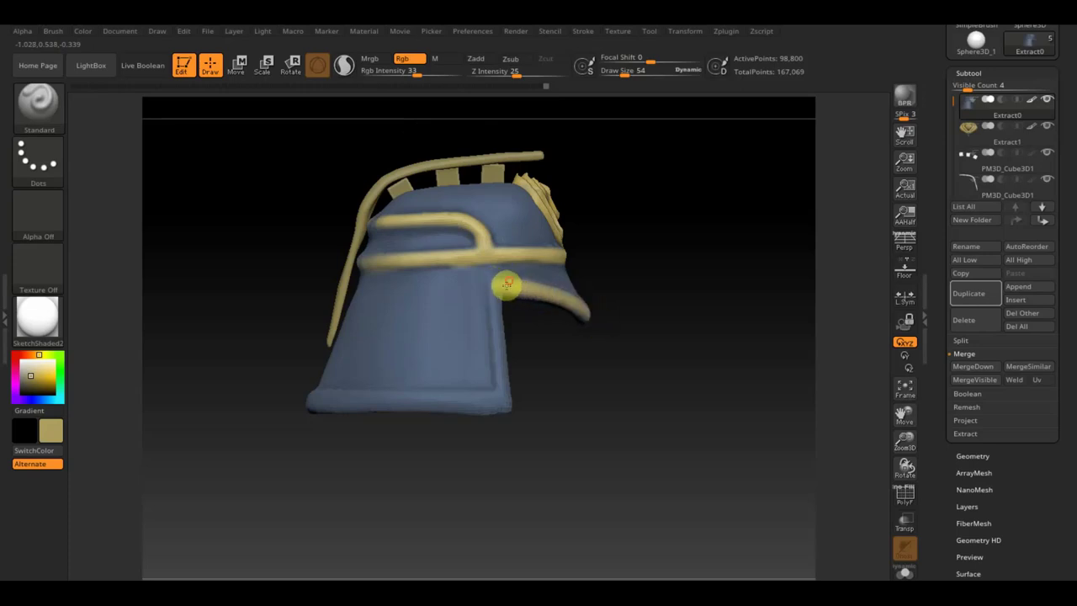
mouse_move(388, 70)
drag(428, 70, 468, 94)
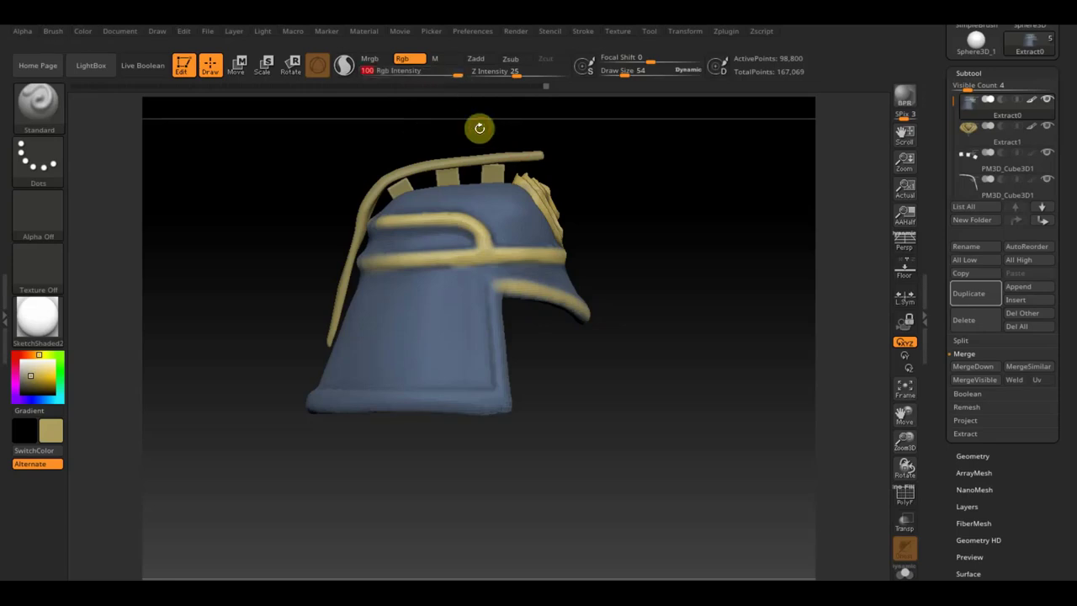
mouse_move(497, 296)
mouse_down()
mouse_move(507, 401)
mouse_move(507, 295)
mouse_move(587, 309)
mouse_move(555, 344)
mouse_up()
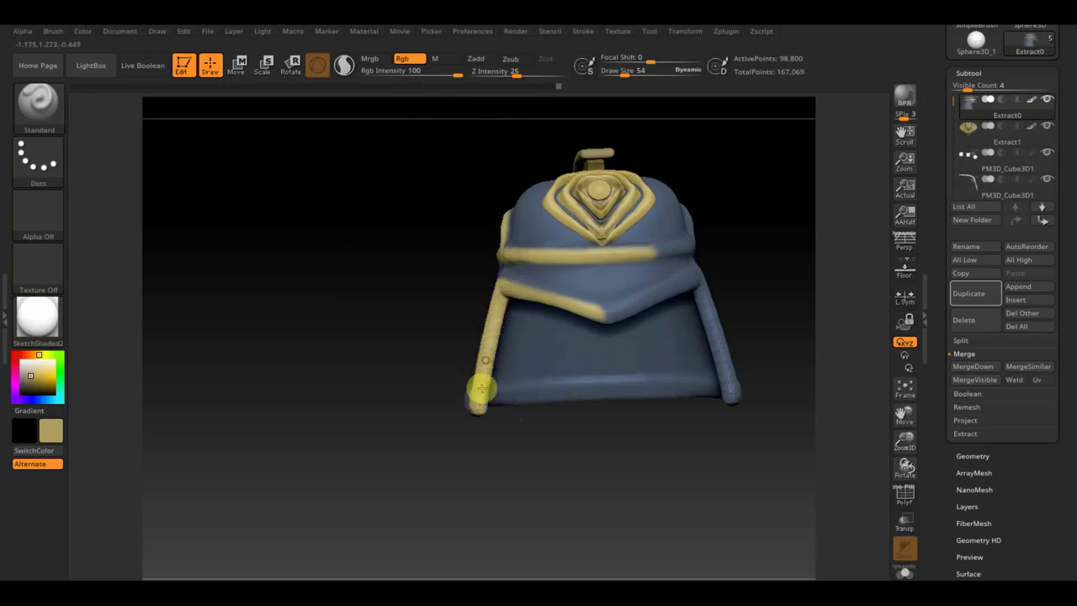
drag(465, 420, 473, 365)
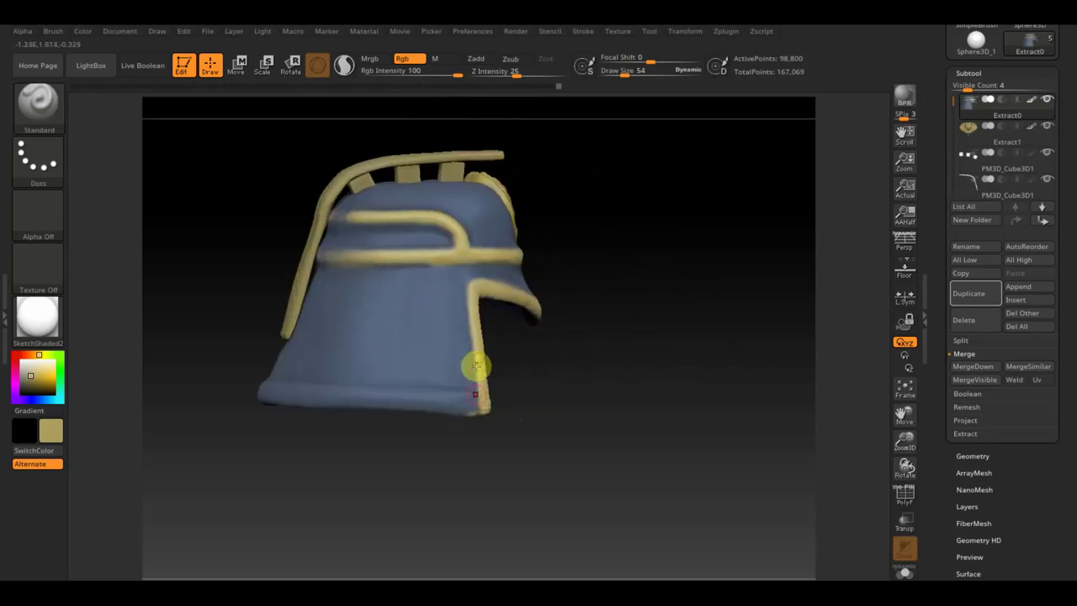
drag(478, 401, 263, 395)
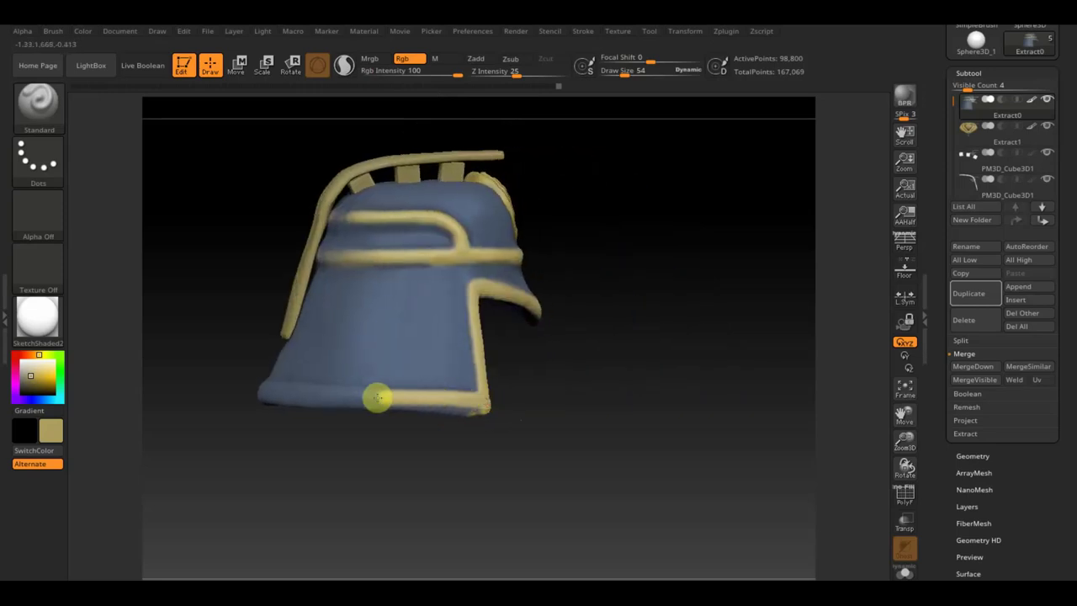
mouse_move(250, 396)
mouse_down()
mouse_move(486, 408)
mouse_move(245, 398)
mouse_move(257, 378)
mouse_move(255, 389)
mouse_move(288, 401)
mouse_move(268, 395)
mouse_up()
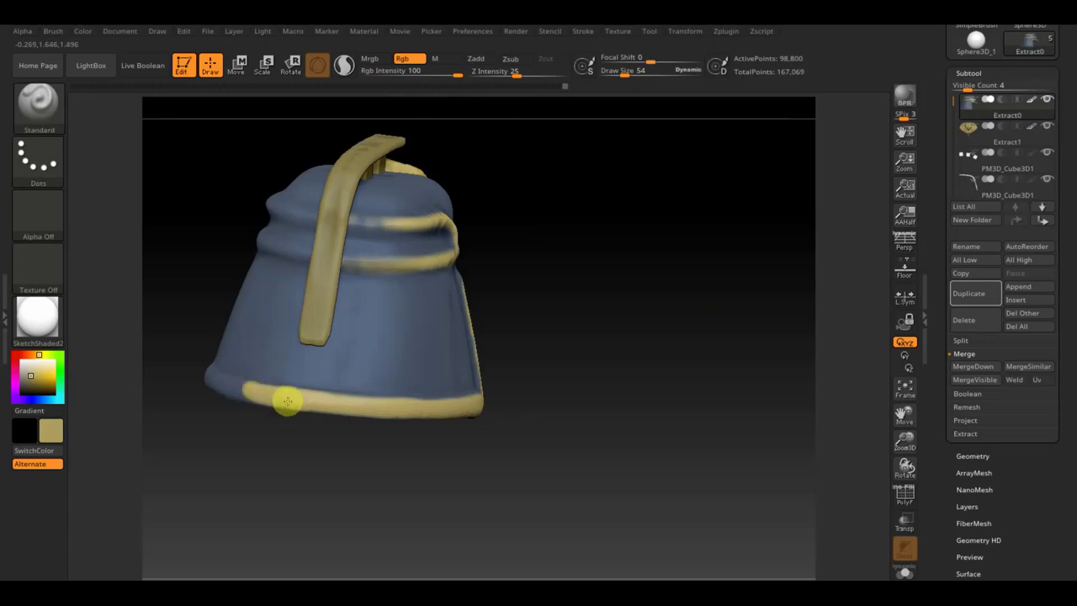
mouse_move(489, 405)
mouse_down()
mouse_move(529, 337)
mouse_move(556, 180)
mouse_up()
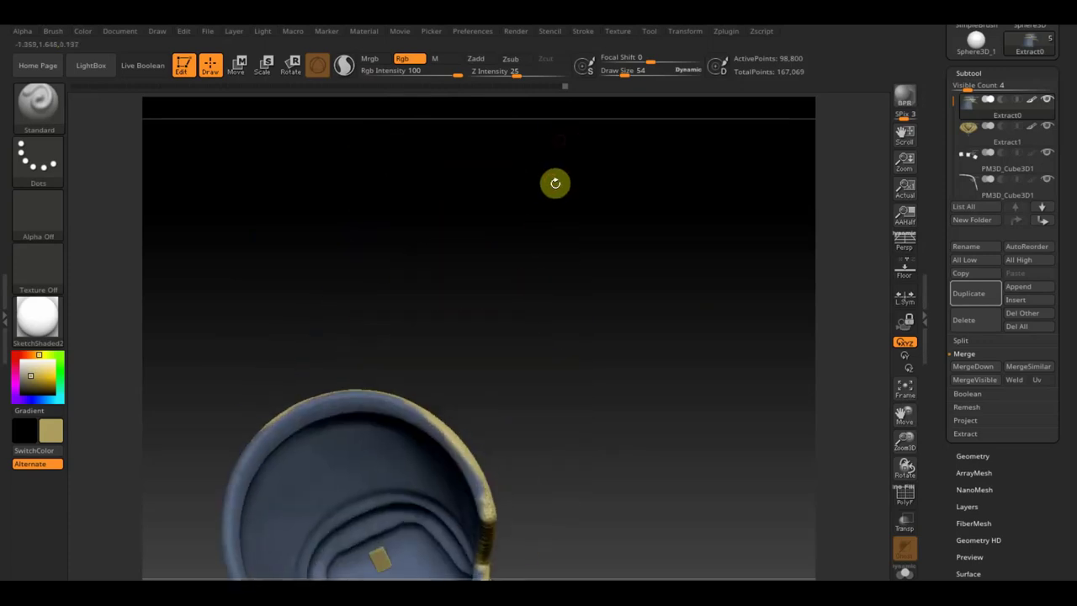
- Paint gold along the helmet's top rim from several angles
mouse_move(303, 409)
mouse_down()
mouse_move(346, 396)
mouse_move(402, 399)
mouse_move(435, 415)
mouse_move(317, 409)
mouse_move(276, 421)
mouse_move(378, 401)
mouse_move(408, 410)
mouse_move(450, 446)
mouse_move(474, 490)
mouse_move(483, 471)
mouse_move(488, 500)
mouse_up()
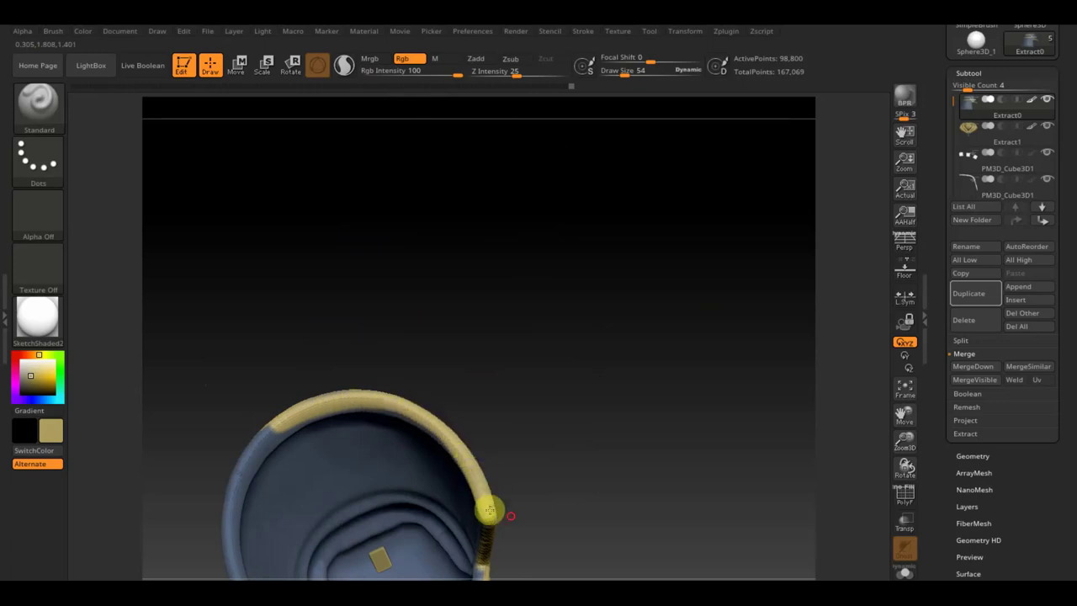
mouse_move(574, 493)
mouse_down()
mouse_move(594, 479)
mouse_move(581, 308)
mouse_move(577, 328)
mouse_move(631, 385)
mouse_move(453, 335)
mouse_move(355, 359)
mouse_move(365, 432)
mouse_move(361, 373)
mouse_move(372, 396)
mouse_move(351, 481)
mouse_move(405, 354)
mouse_move(443, 329)
mouse_move(382, 243)
mouse_up()
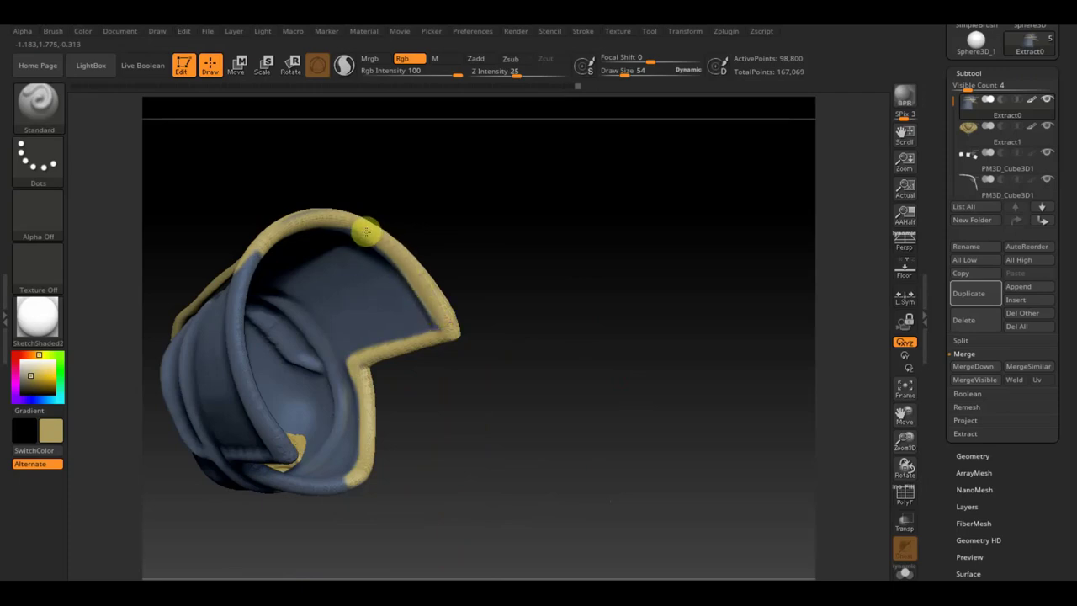
mouse_move(496, 229)
mouse_down()
mouse_move(524, 231)
mouse_move(452, 174)
mouse_move(526, 209)
mouse_up()
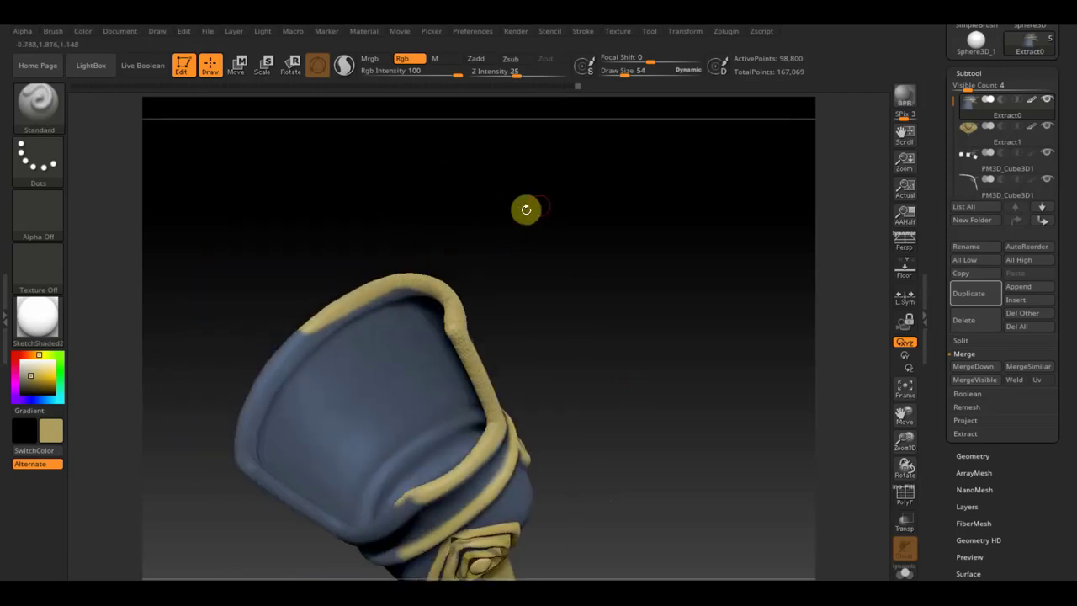
mouse_move(408, 288)
mouse_down()
mouse_move(300, 337)
mouse_move(332, 324)
mouse_up()
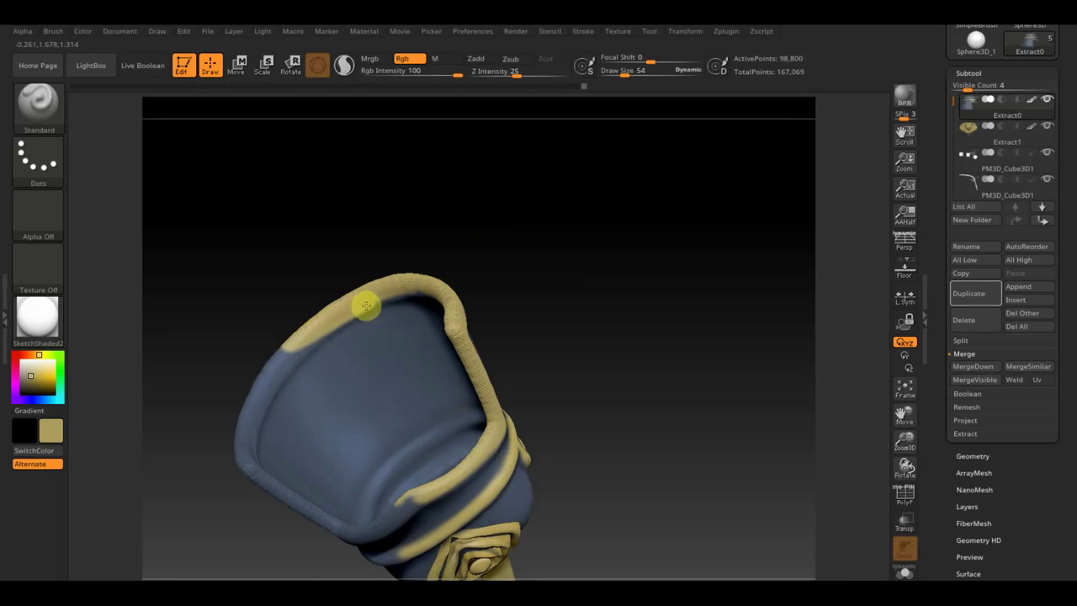
mouse_move(488, 290)
mouse_down()
mouse_move(537, 287)
mouse_move(466, 378)
mouse_move(413, 418)
mouse_move(488, 363)
mouse_move(458, 343)
mouse_move(429, 409)
mouse_move(370, 450)
mouse_move(449, 439)
mouse_up()
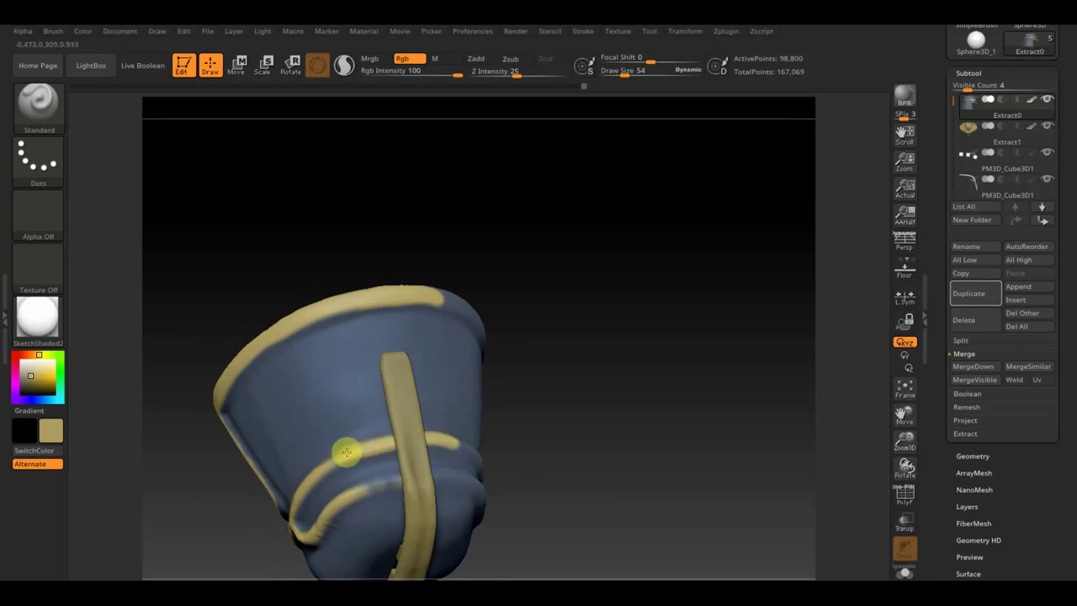
- Paint gold between the two lower bands, keeping the vertical back strap blue-grey
mouse_move(319, 479)
mouse_down()
mouse_move(356, 493)
mouse_move(457, 479)
mouse_up()
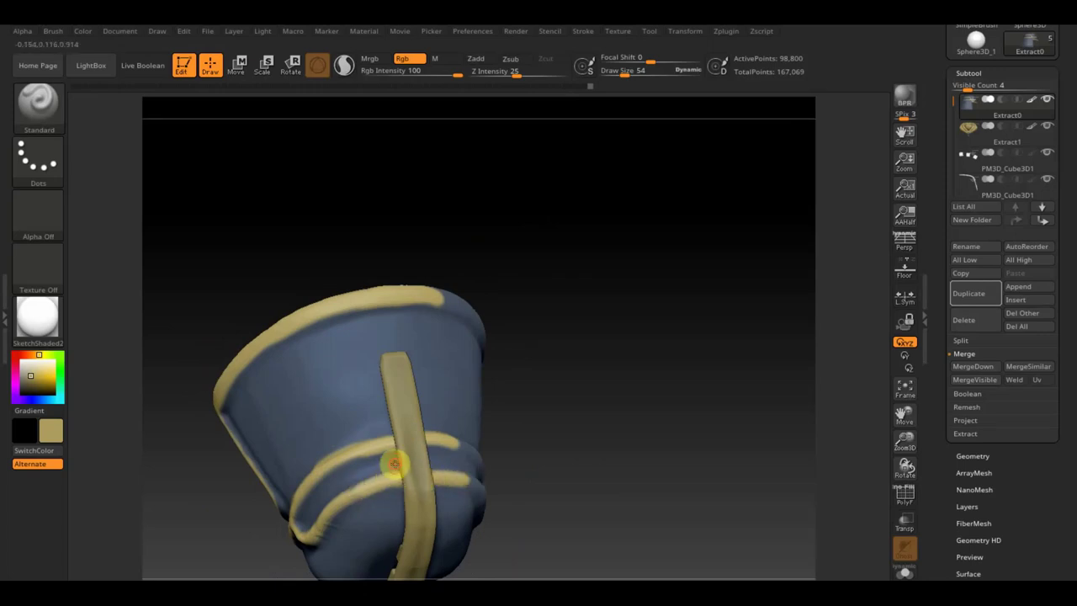
drag(373, 471, 427, 463)
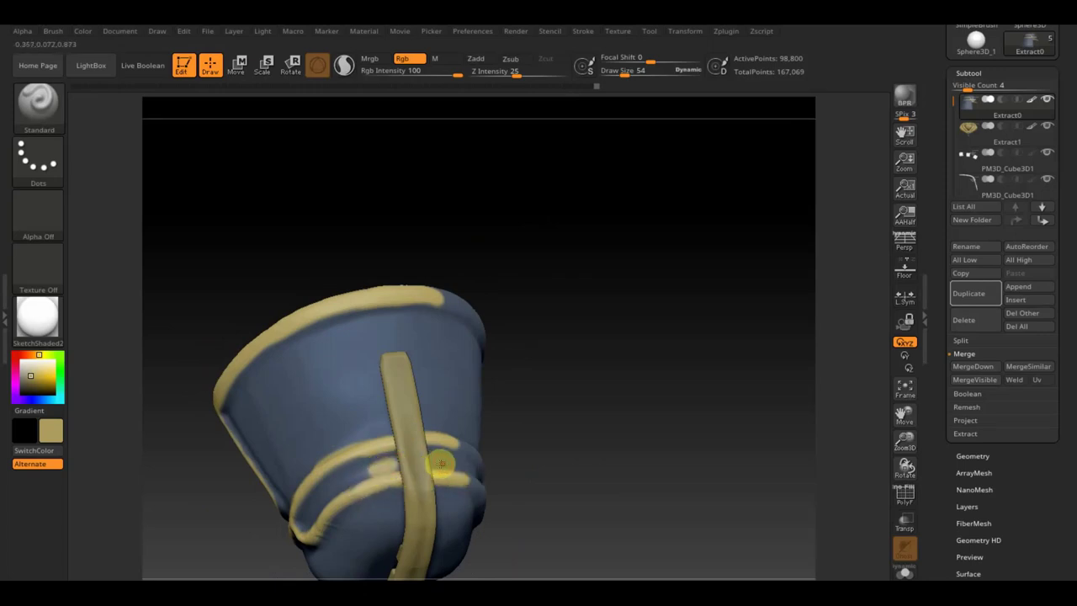
key(ctrl+z)
key(ctrl+z)
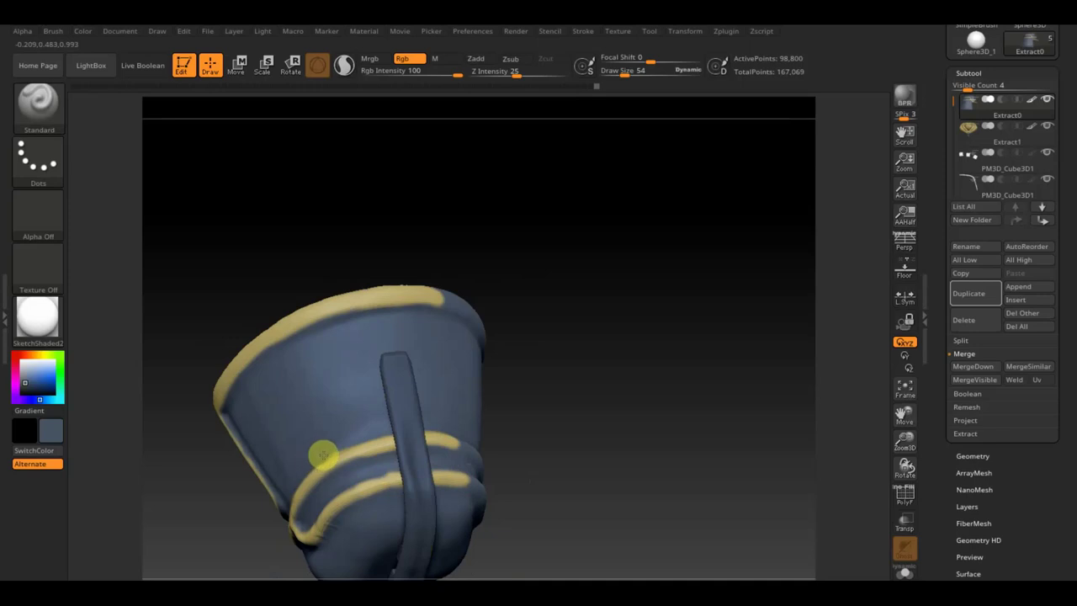
drag(505, 412, 580, 387)
- Paint the remaining blue section of the bottom trim gold
key(c)
click(390, 443)
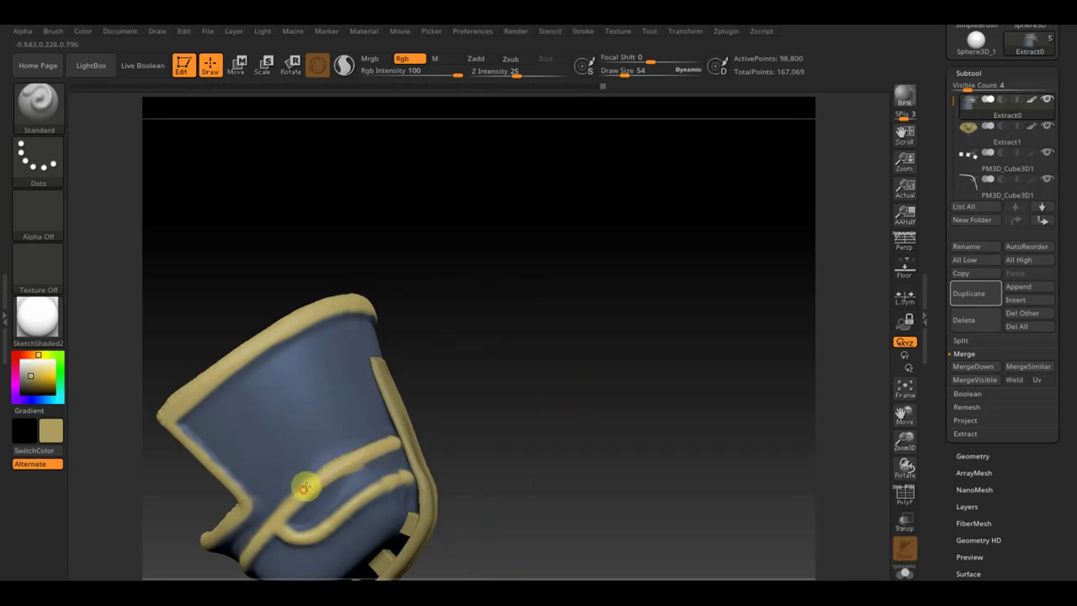
key(ctrl+z)
key(c)
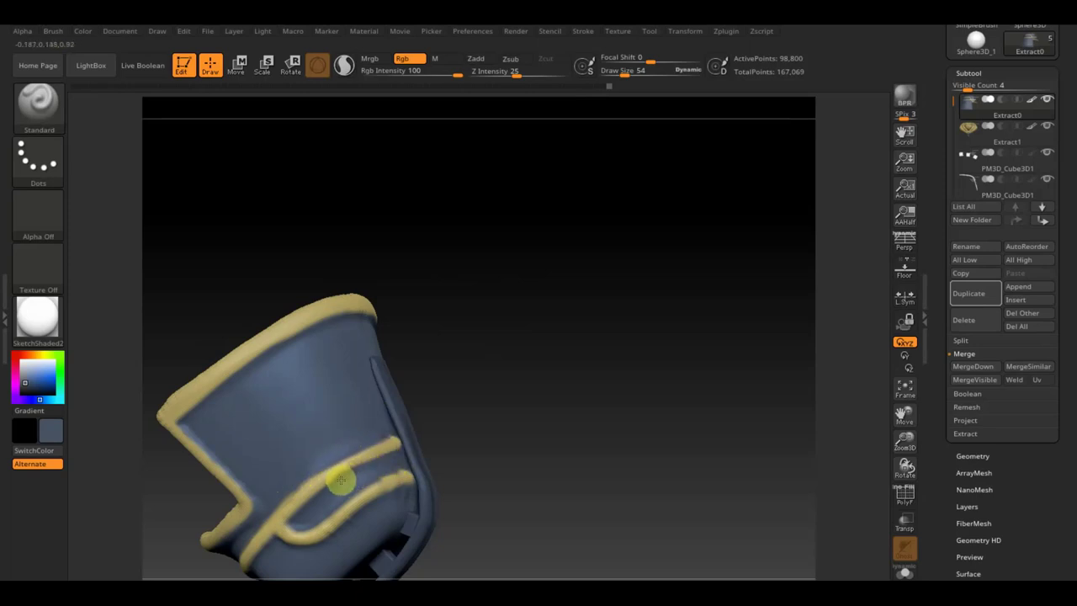
key(c)
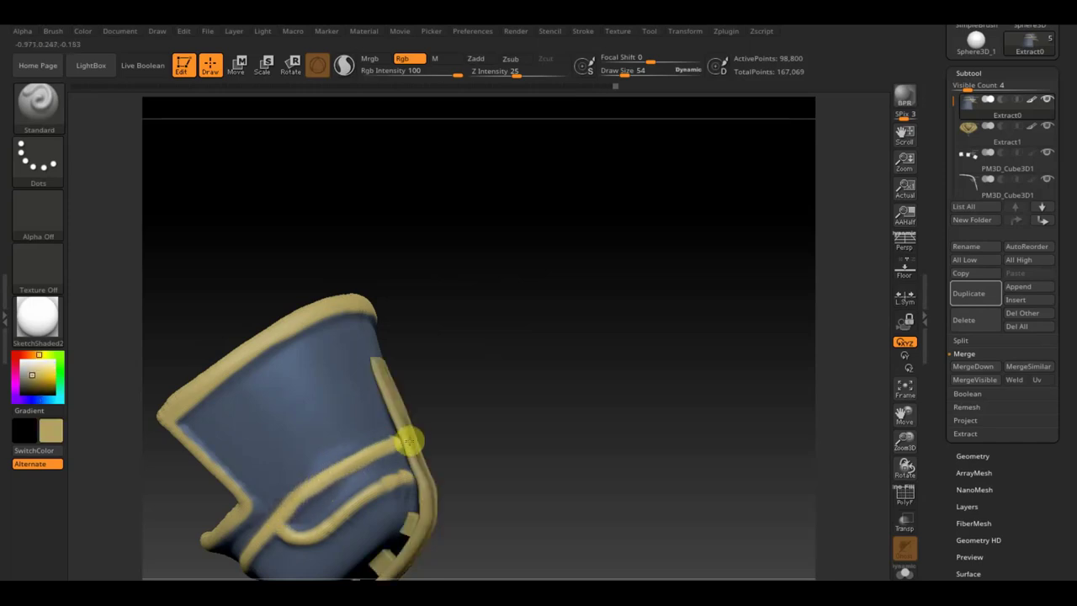
mouse_move(421, 443)
mouse_down()
mouse_move(432, 450)
mouse_move(423, 450)
mouse_up()
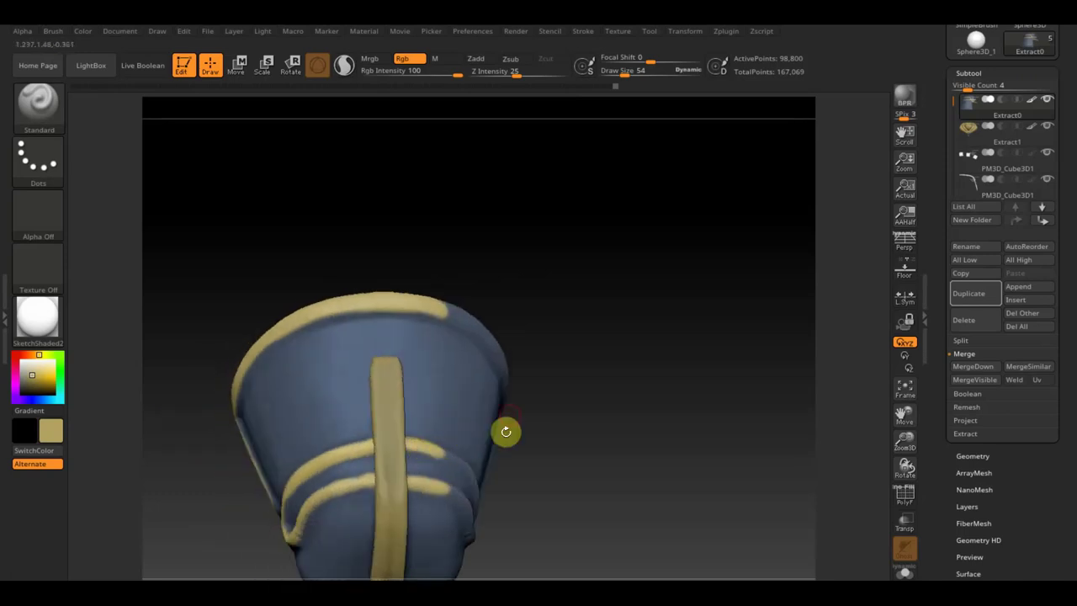
mouse_move(541, 407)
mouse_down()
mouse_move(544, 269)
mouse_move(605, 440)
mouse_move(604, 392)
mouse_move(614, 410)
mouse_up()
drag(600, 471, 615, 314)
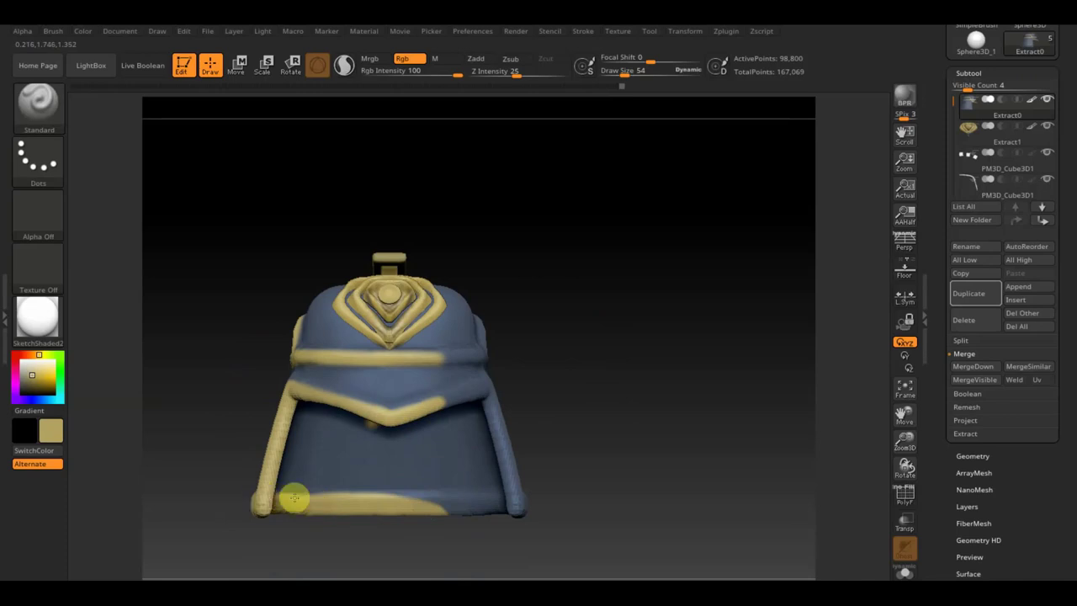
mouse_move(394, 503)
mouse_down()
mouse_move(445, 499)
mouse_move(432, 510)
mouse_up()
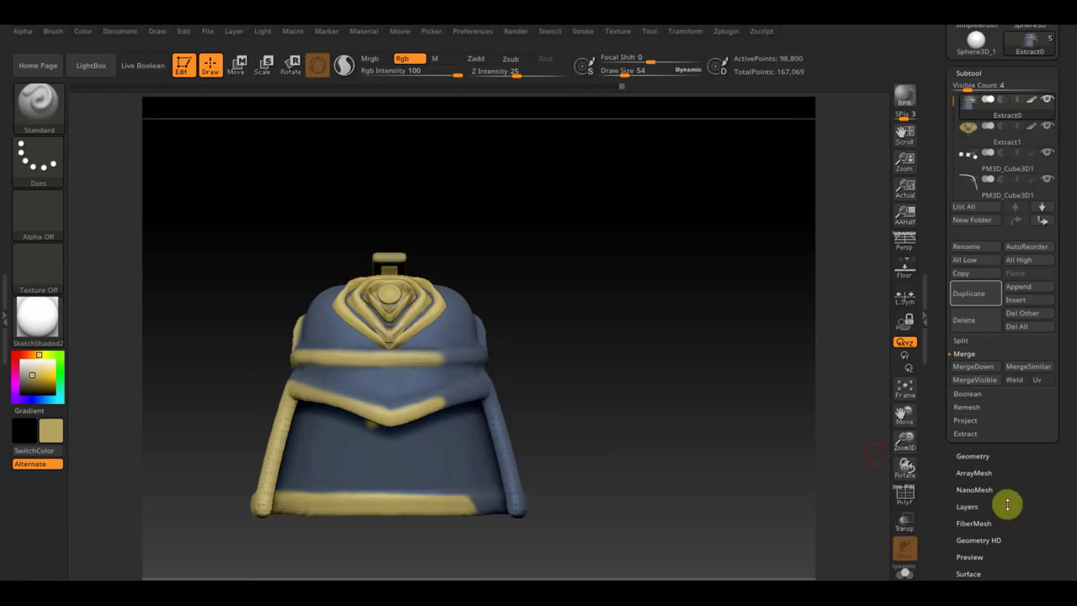
- Apply Mirror And Weld so both sides match, then paint the stray gold dots blue
click(976, 457)
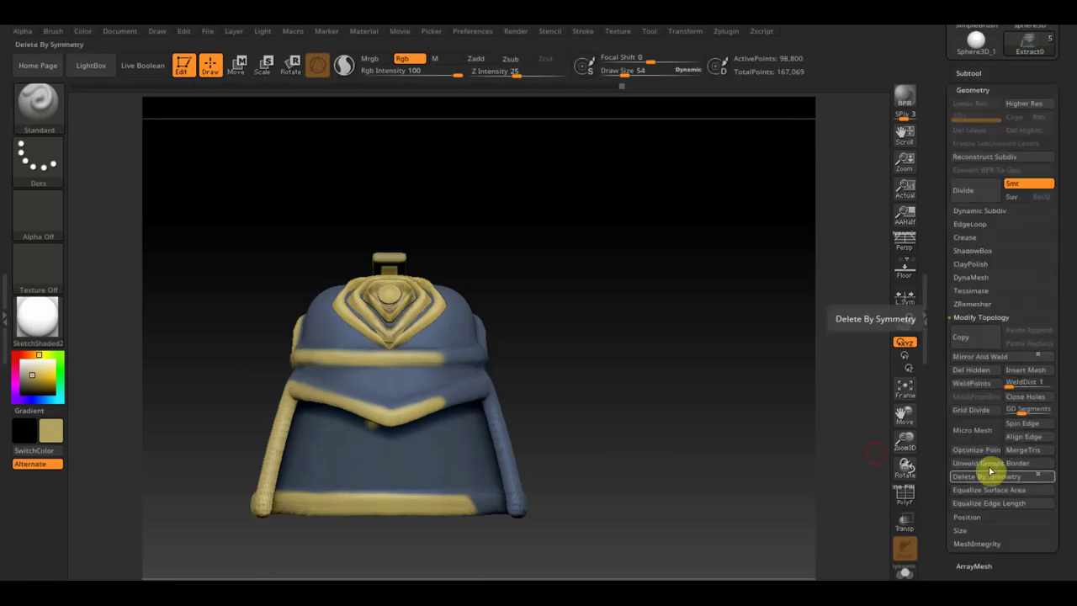
click(990, 358)
drag(712, 404, 715, 354)
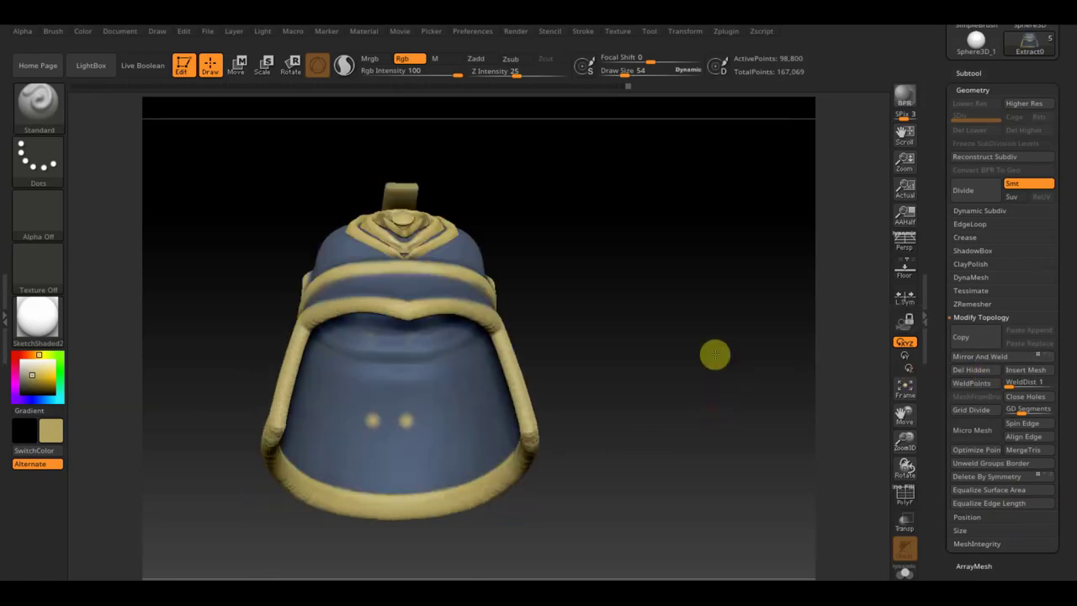
key(c)
drag(332, 428, 406, 422)
mouse_move(547, 395)
mouse_down()
mouse_move(589, 366)
mouse_move(583, 298)
mouse_move(690, 419)
mouse_move(752, 325)
mouse_move(763, 339)
mouse_move(819, 303)
mouse_move(791, 331)
mouse_move(760, 493)
mouse_up()
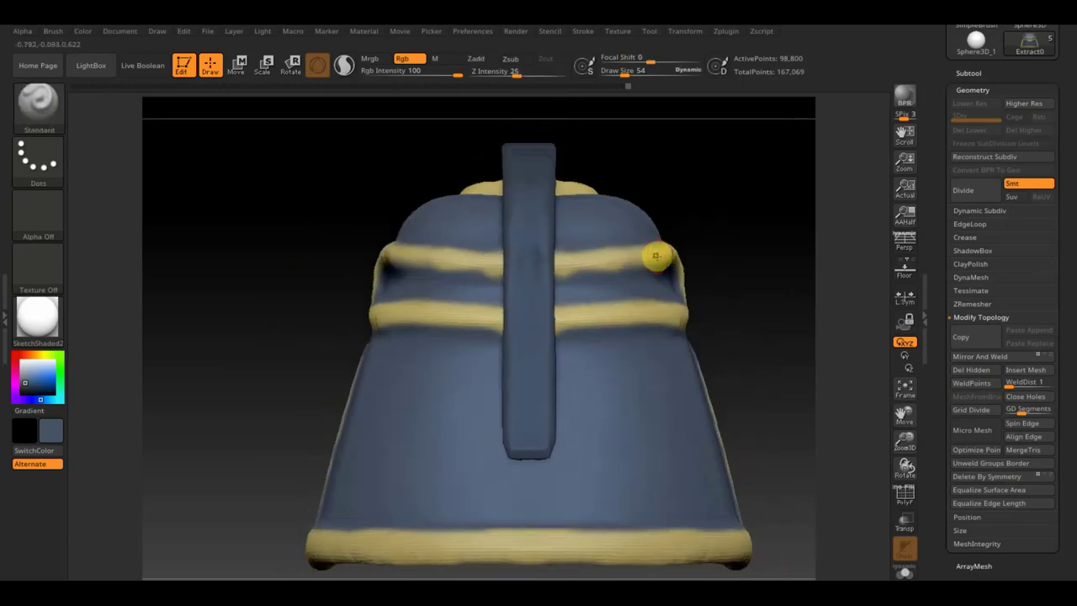
key(c)
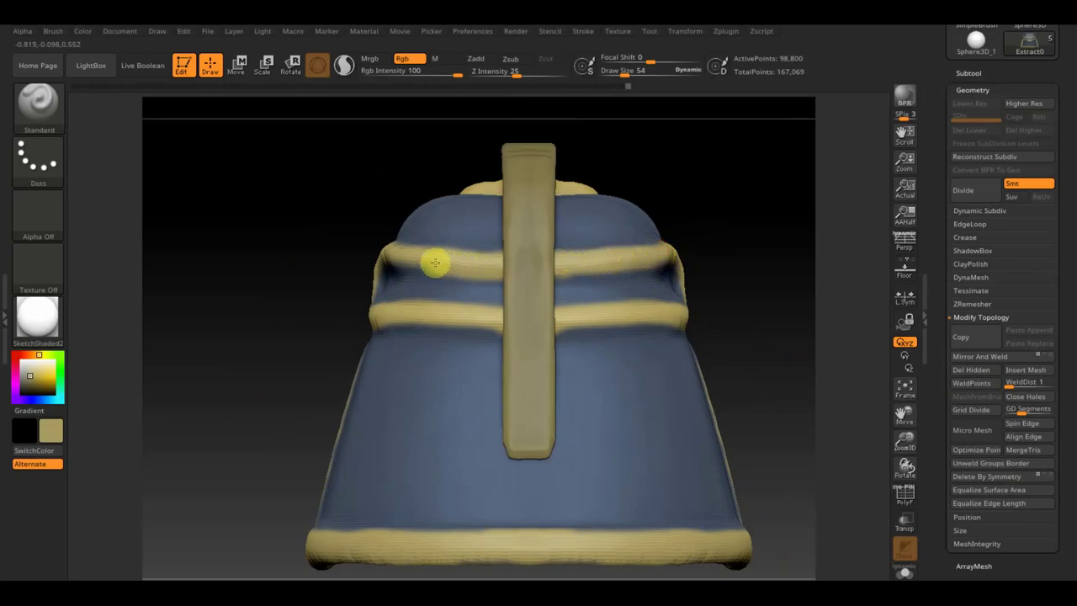
right_drag(685, 241, 715, 228)
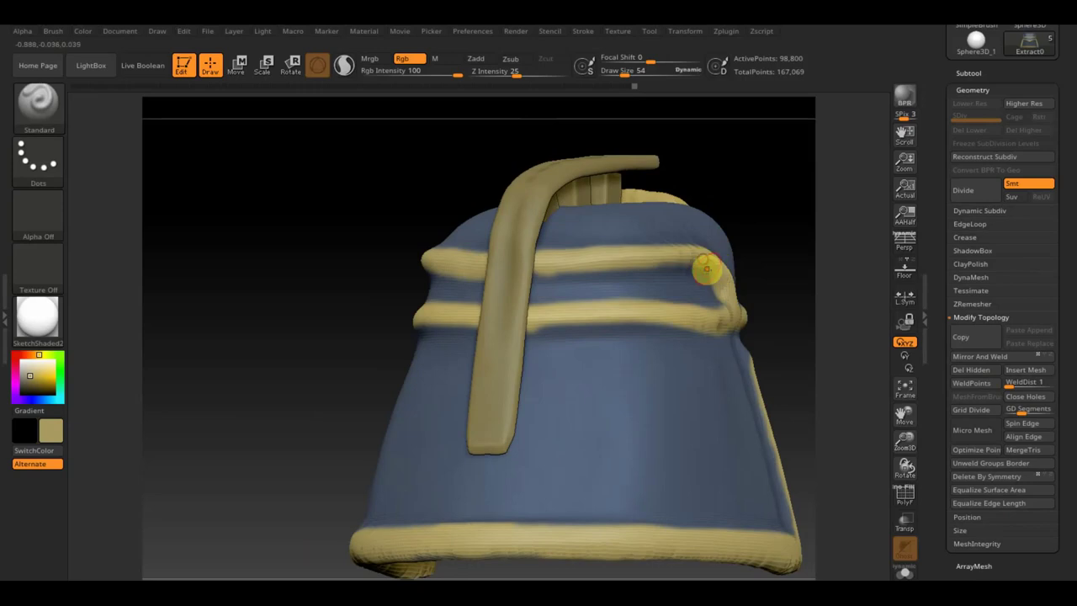
key(c)
key(ctrl+f)
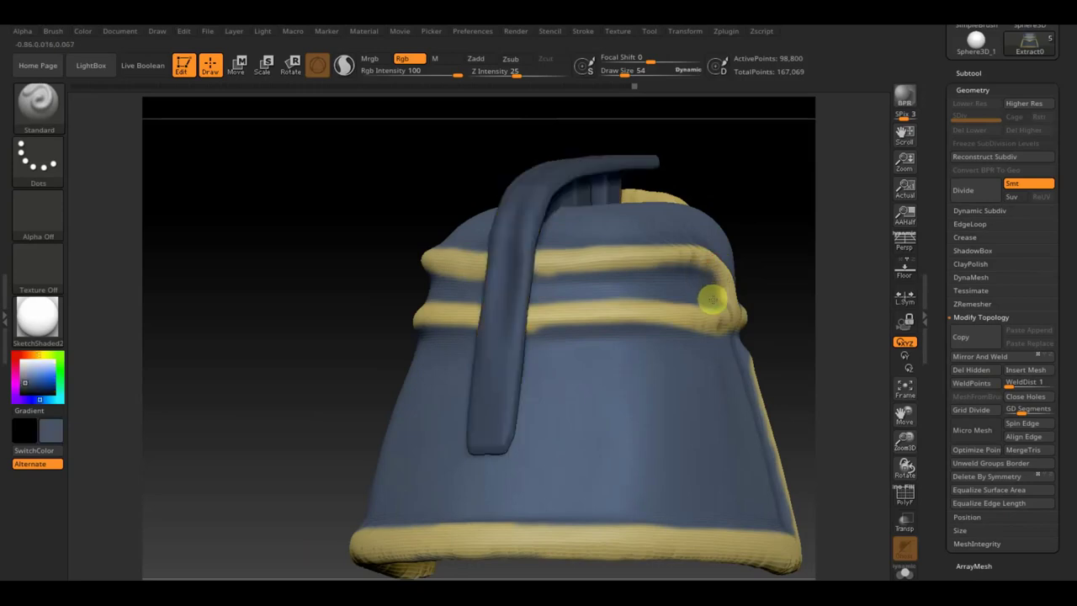
right_drag(833, 276, 789, 286)
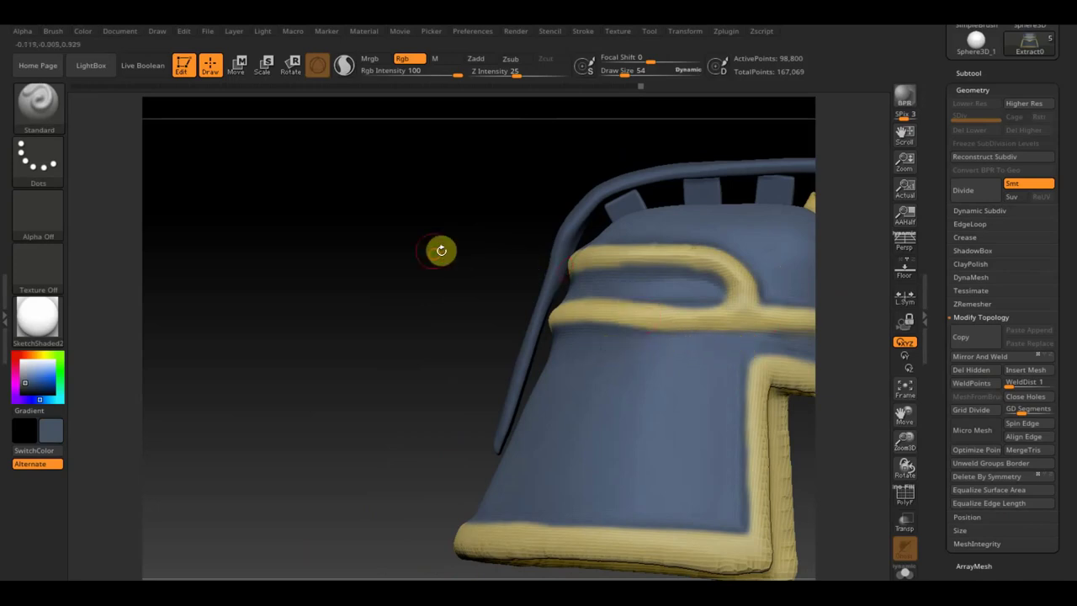
drag(441, 250, 449, 289)
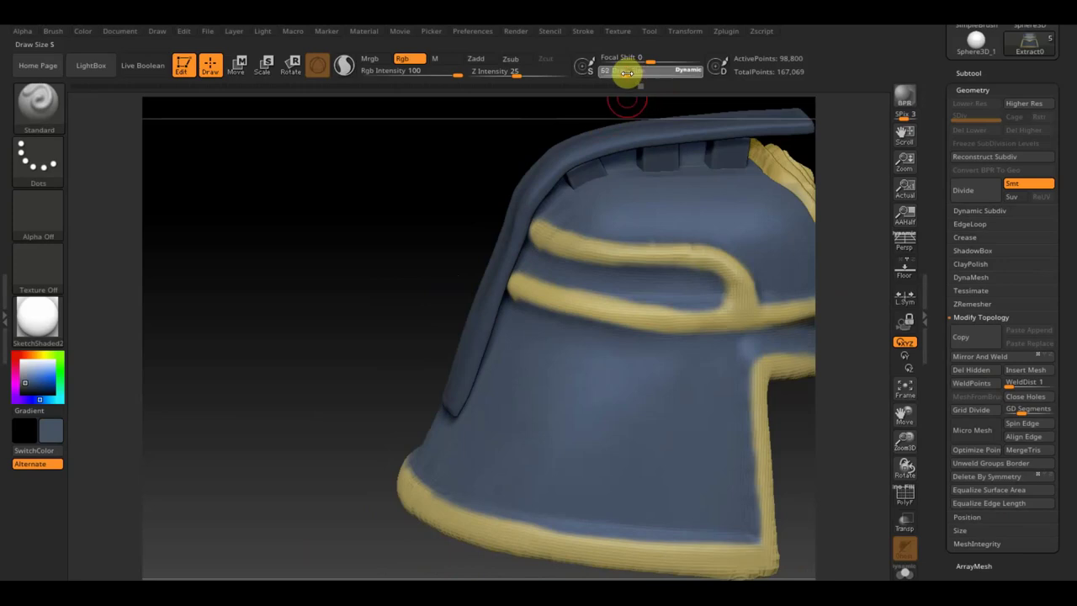
drag(621, 74, 626, 74)
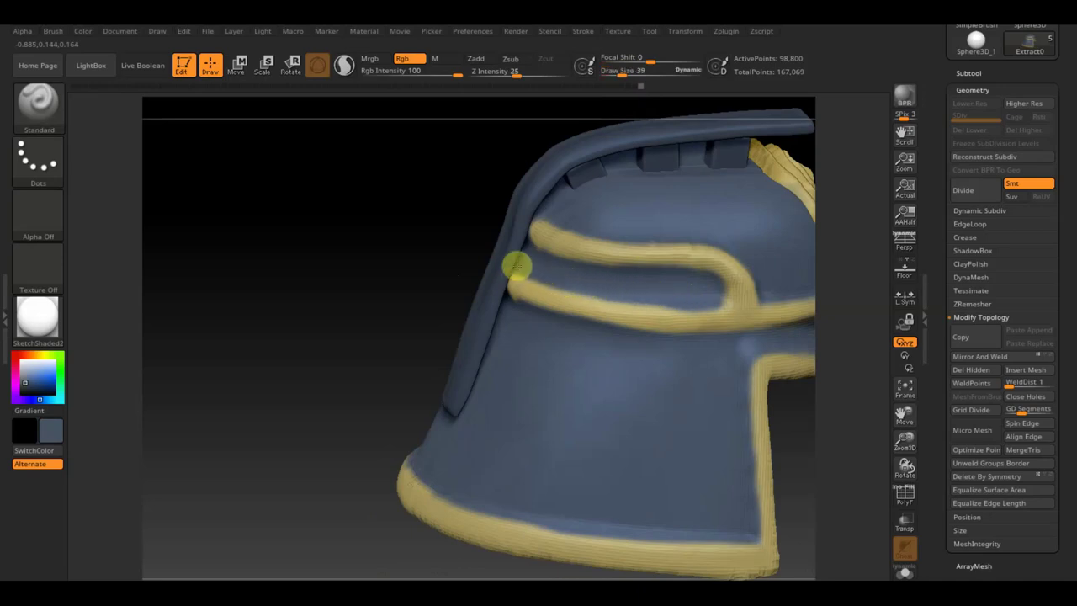
key(c)
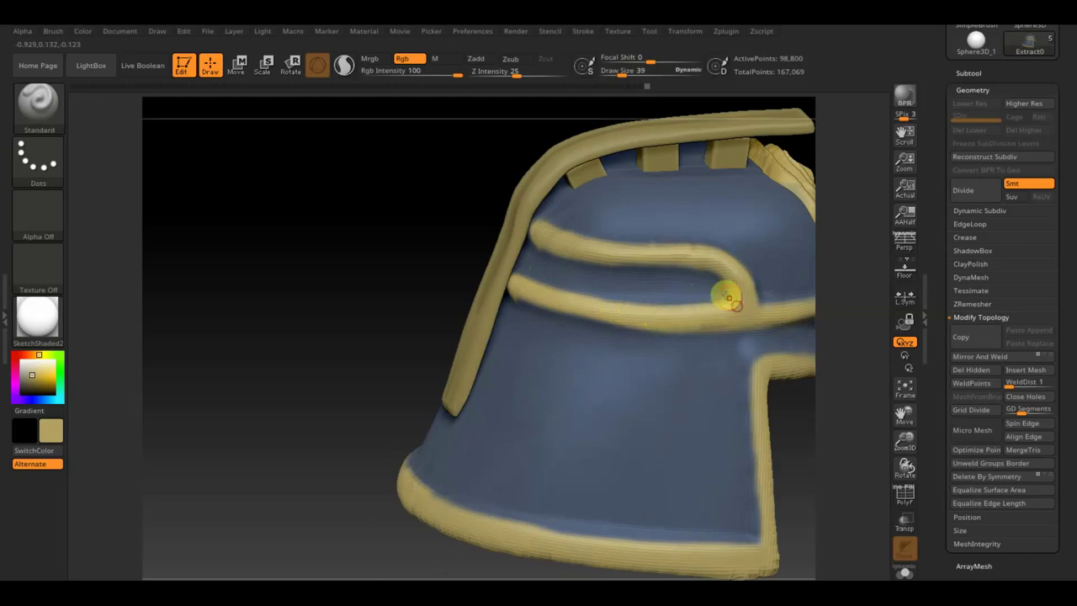
key(ctrl+z)
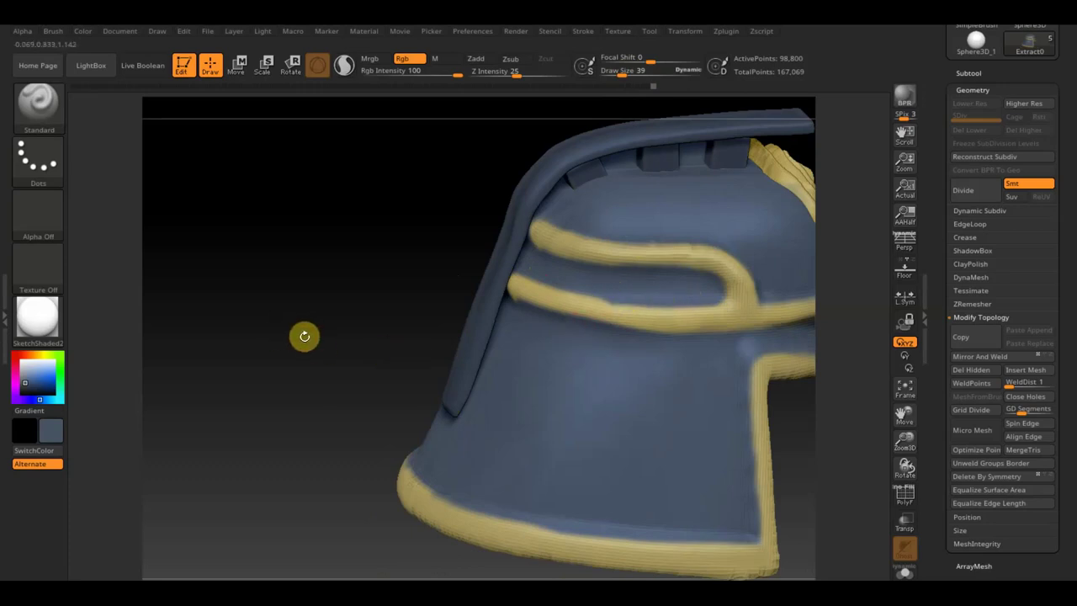
mouse_move(298, 334)
mouse_down()
mouse_move(243, 272)
mouse_move(298, 306)
mouse_move(550, 308)
mouse_up()
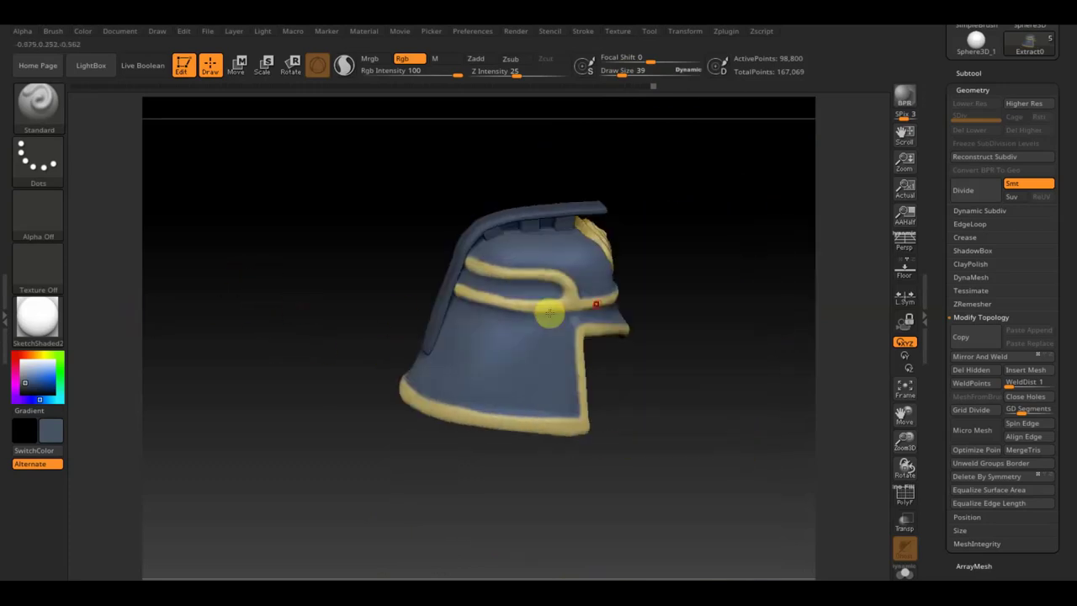
mouse_move(654, 293)
mouse_down()
mouse_move(712, 260)
mouse_move(697, 245)
mouse_move(746, 261)
mouse_move(606, 250)
mouse_move(615, 243)
mouse_move(633, 267)
mouse_move(609, 270)
mouse_up()
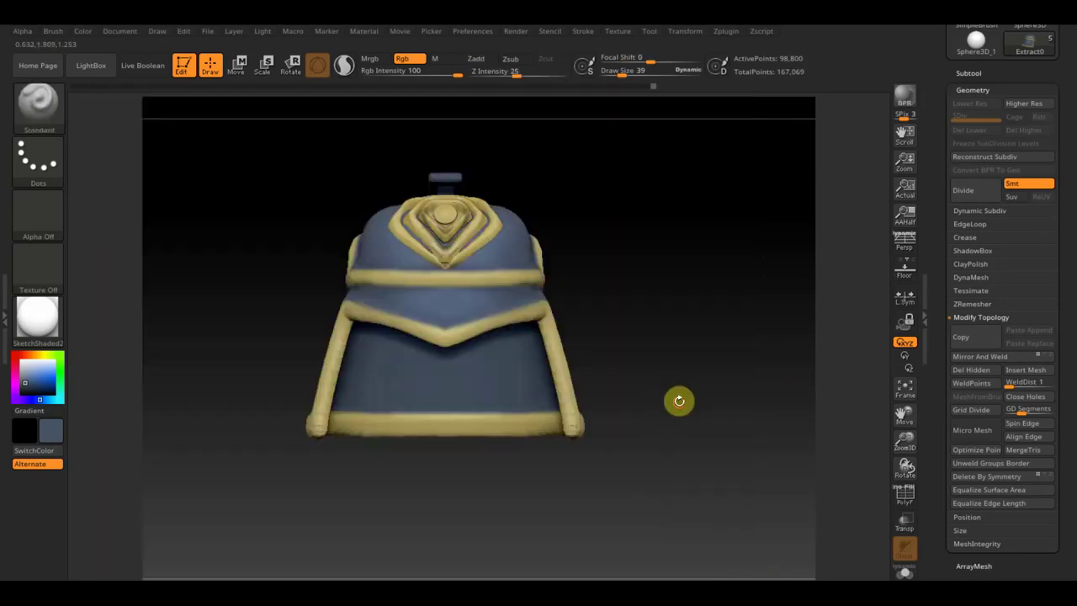
- Check the helmet against the reference image and reduce Draw Size from 39 to 28
alt+drag(675, 395, 693, 403)
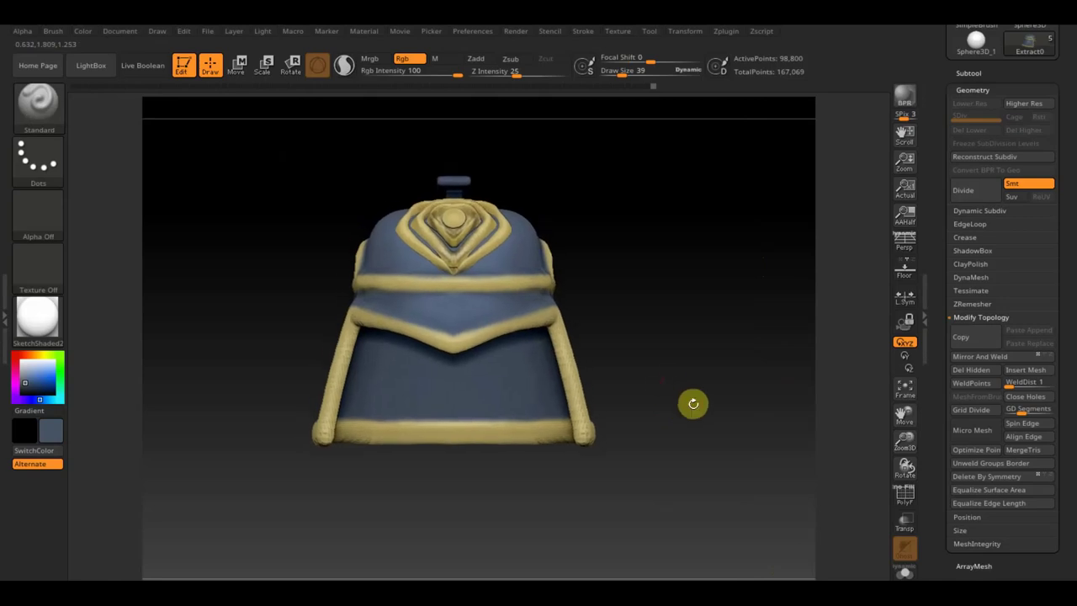
drag(589, 198, 511, 199)
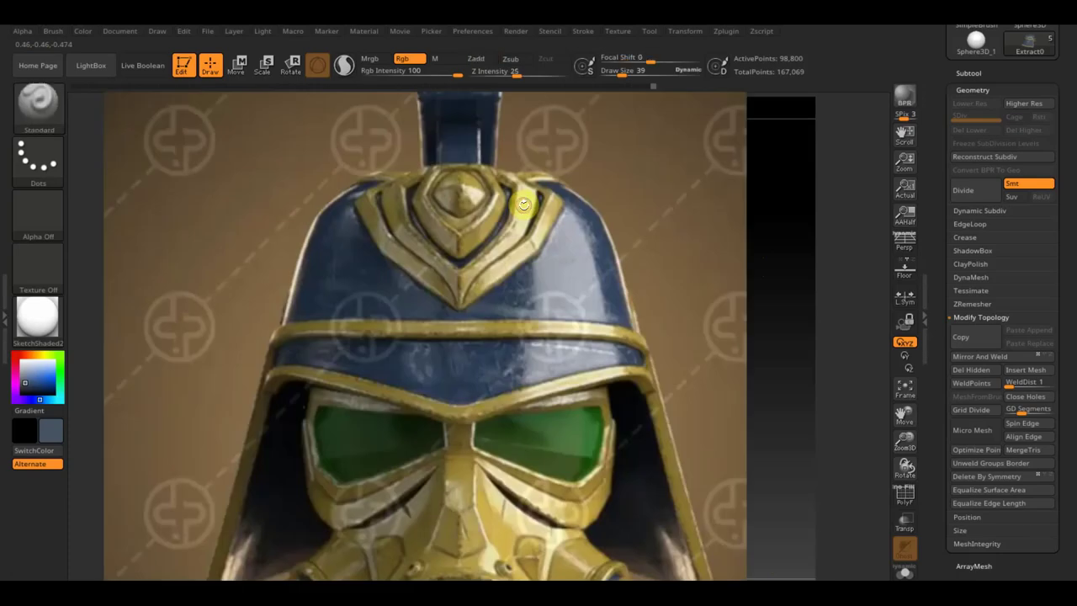
key(shift)
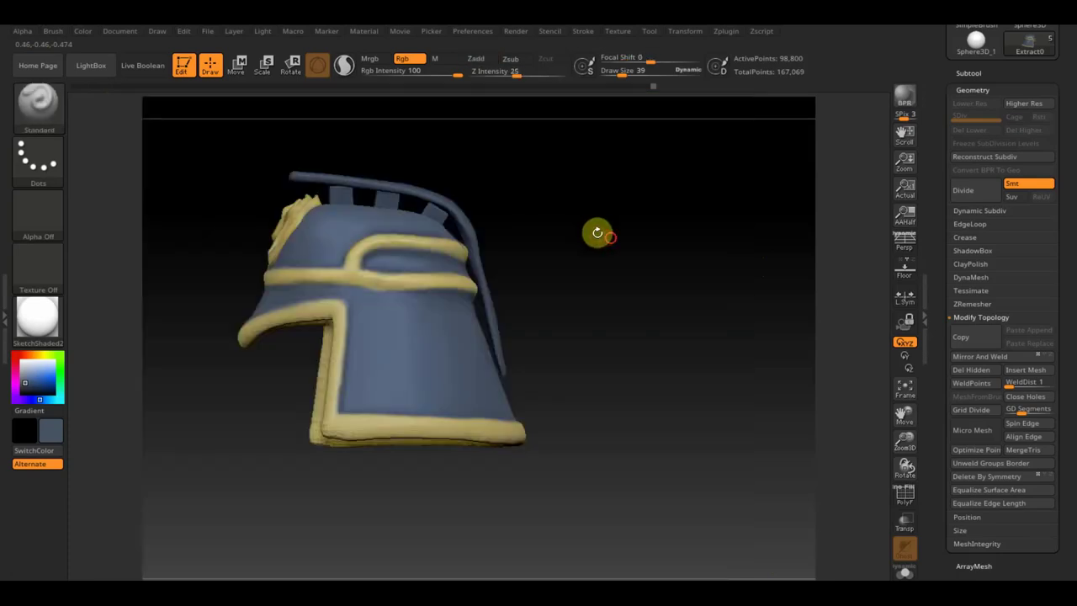
drag(598, 233, 716, 233)
click(617, 73)
text(20)
key(Return)
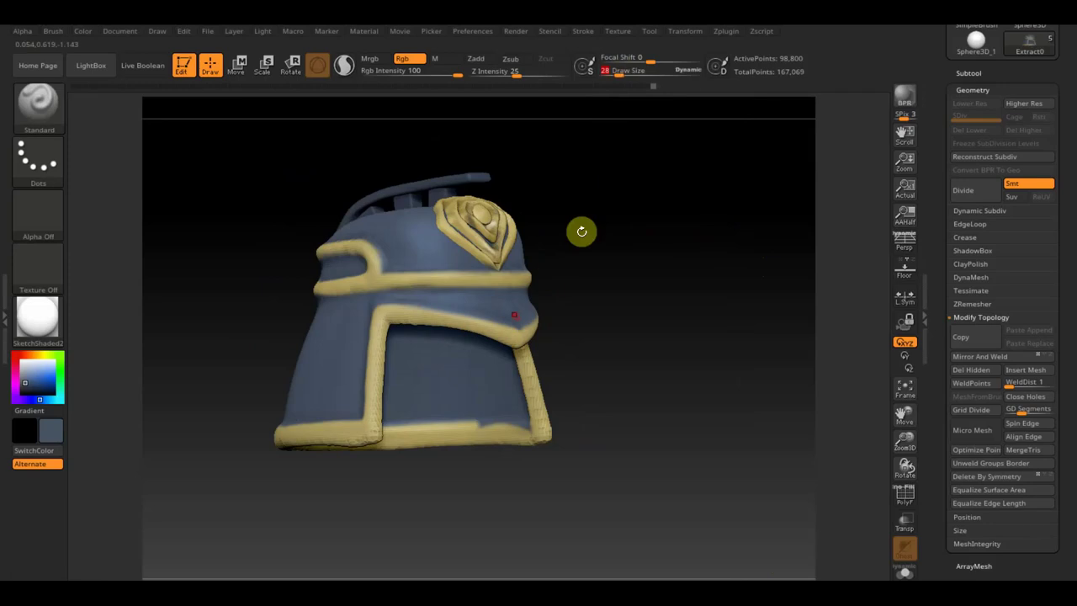
mouse_move(577, 297)
mouse_down()
mouse_move(592, 294)
mouse_move(603, 336)
mouse_up()
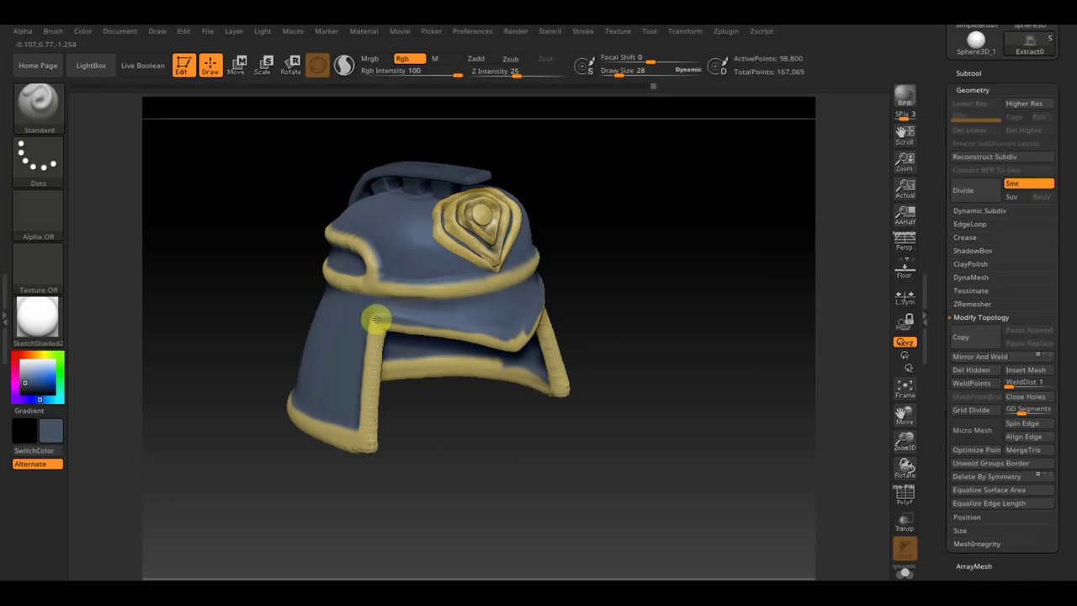
drag(645, 308, 622, 281)
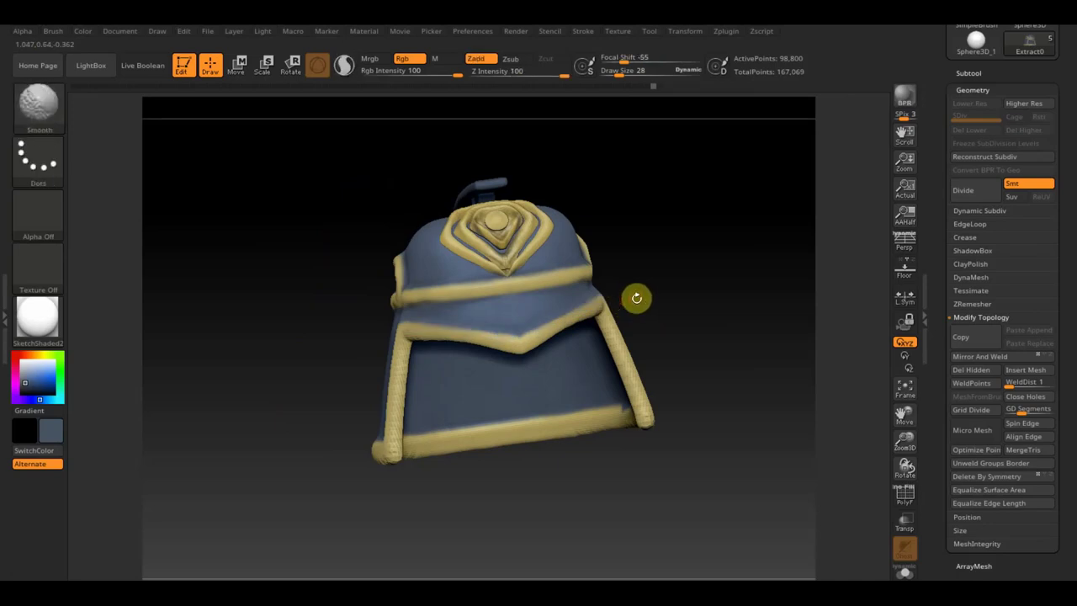
shift+drag(636, 296, 645, 325)
mouse_move(752, 325)
alt+mouse_down()
mouse_move(665, 339)
mouse_move(721, 367)
mouse_move(723, 392)
mouse_move(666, 392)
alt+mouse_up()
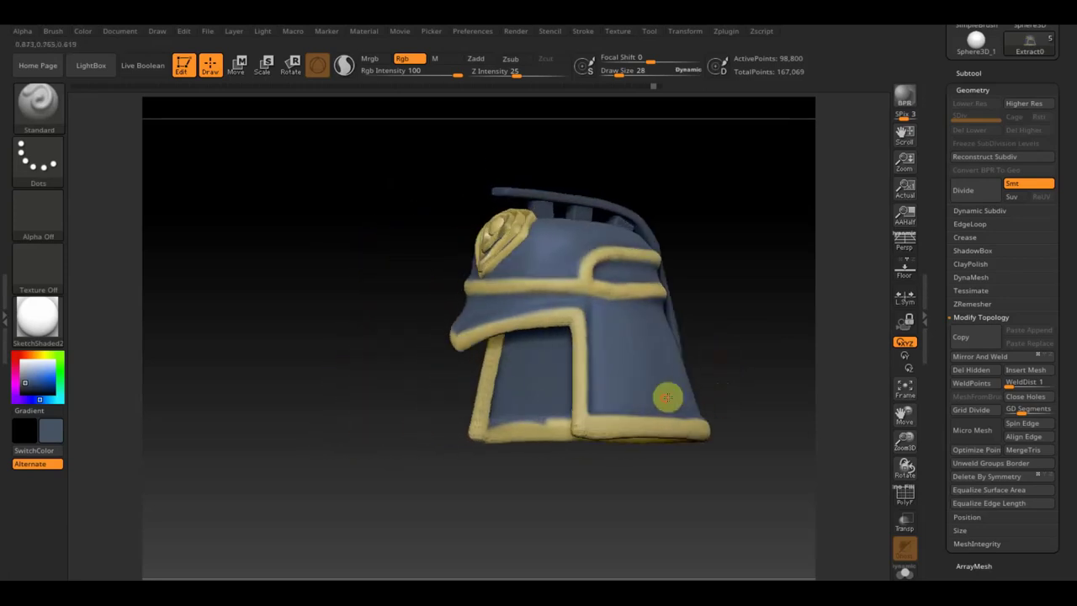
mouse_move(765, 373)
mouse_down()
mouse_move(647, 399)
mouse_move(702, 362)
mouse_move(682, 365)
mouse_up()
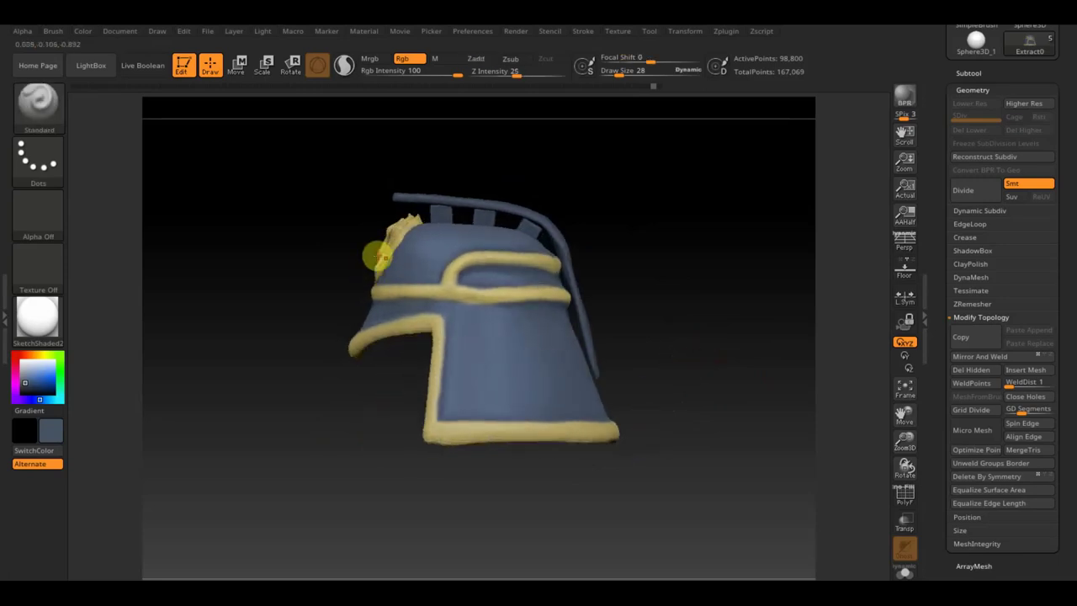
drag(503, 220, 523, 316)
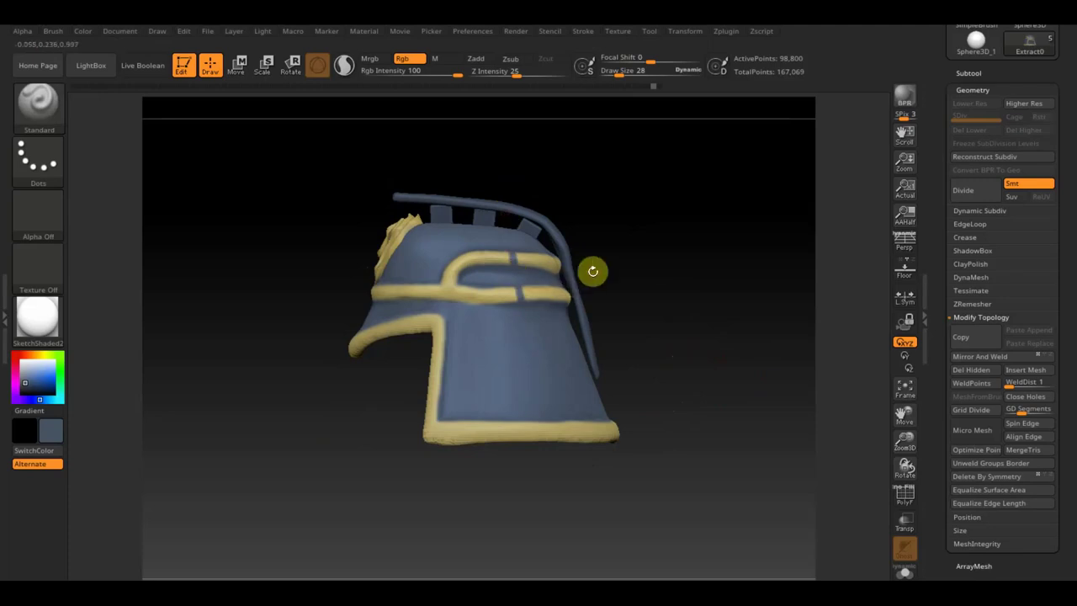
key(ctrl+z)
mouse_move(699, 235)
mouse_down()
mouse_move(693, 415)
mouse_move(500, 192)
mouse_up()
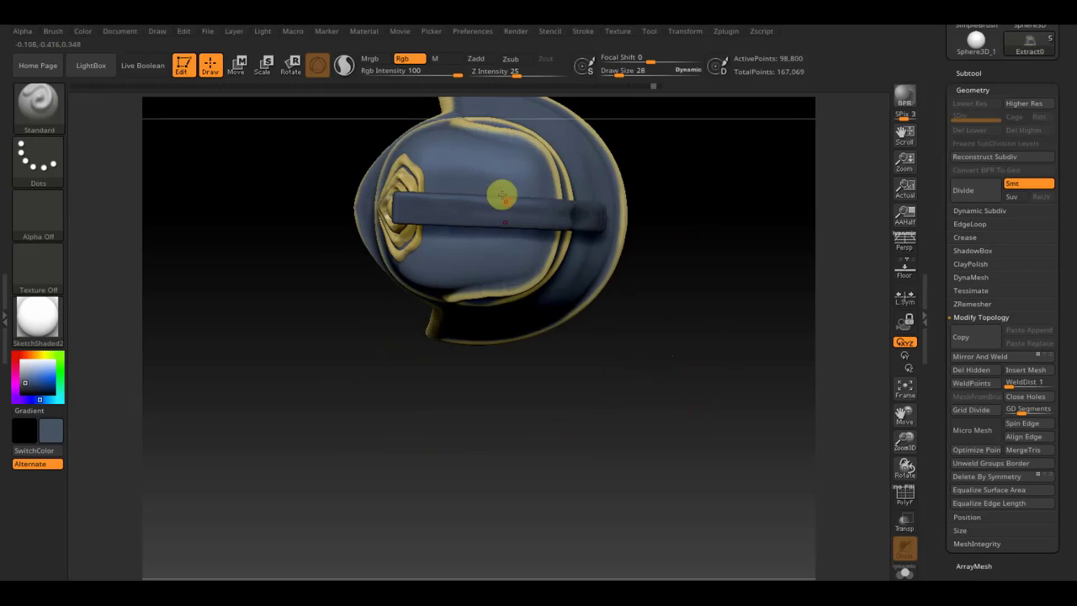
- Select the crest bar and scale it thicker vertically with the Move gizmo
key(super)
key(Escape)
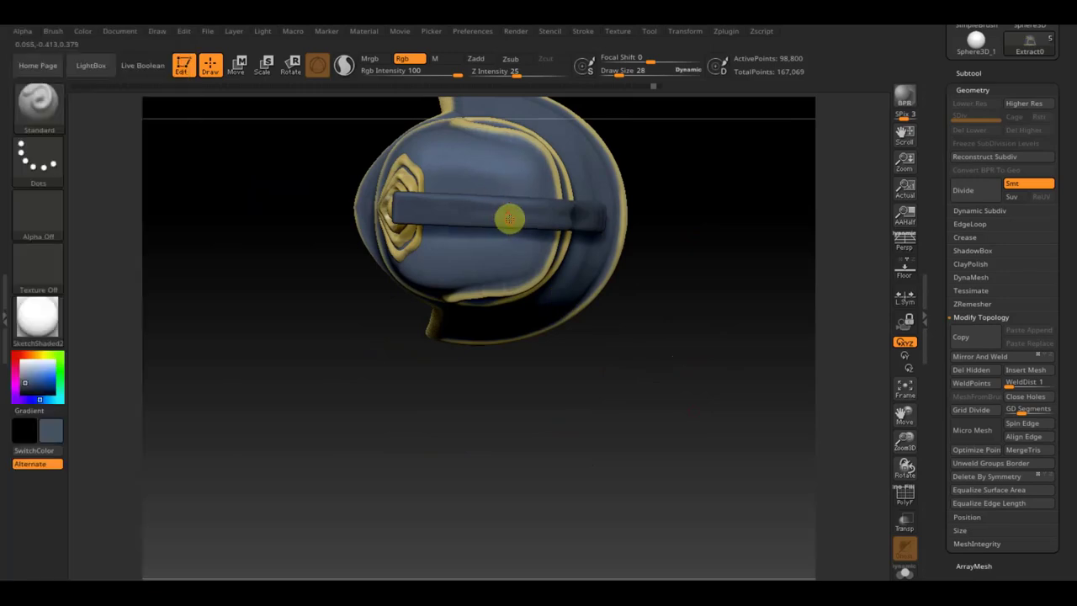
alt+click(509, 219)
click(237, 65)
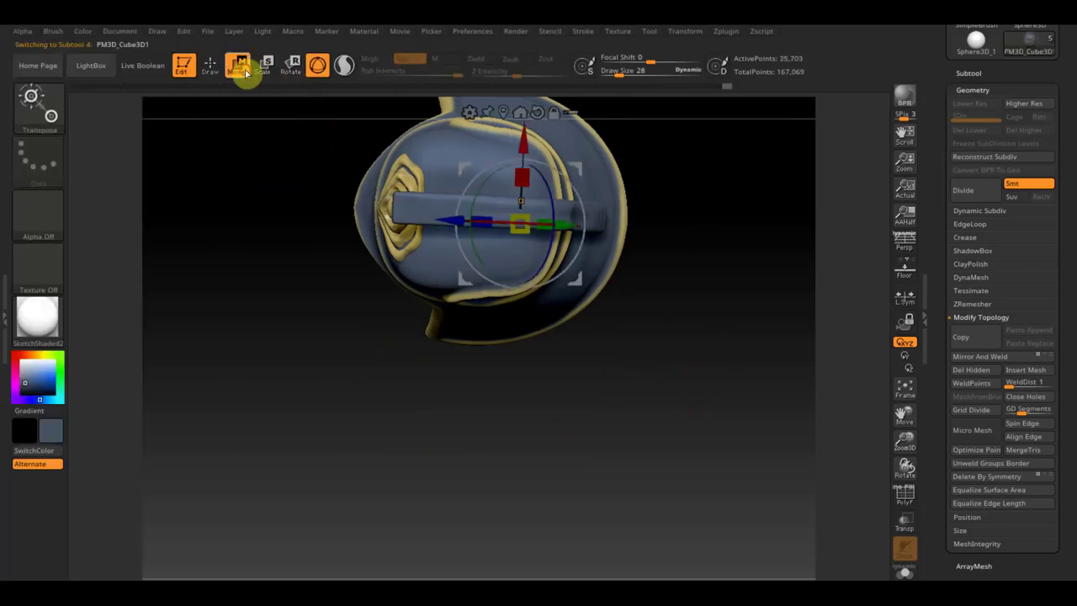
drag(519, 246, 523, 288)
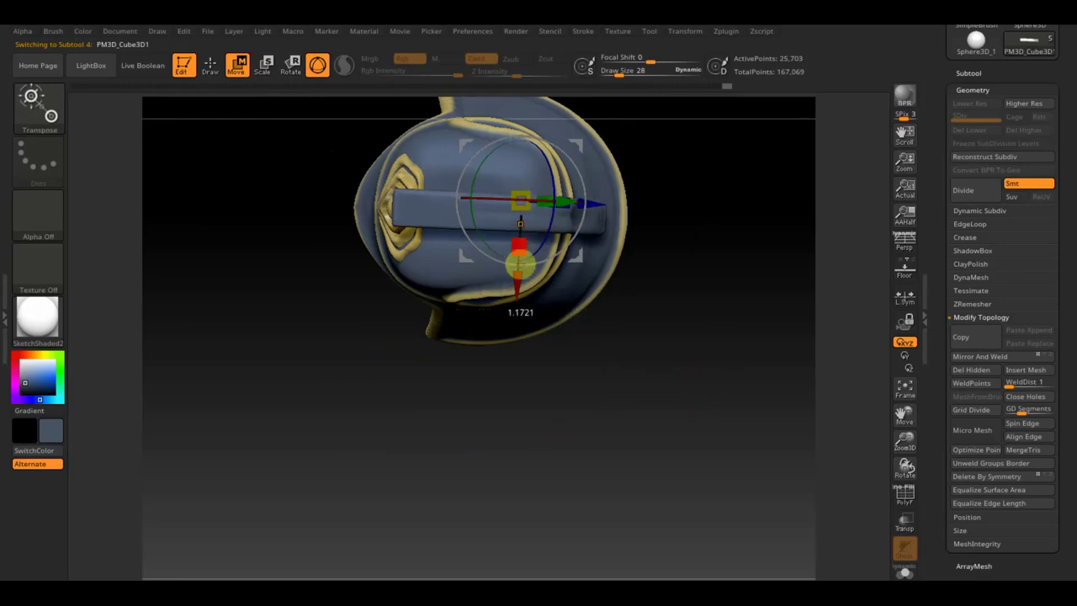
- From a front view, nudge the notched supports slightly, then return to Draw mode
mouse_move(682, 317)
mouse_down()
mouse_move(791, 325)
mouse_move(795, 199)
mouse_move(785, 223)
mouse_up()
mouse_move(726, 249)
mouse_down()
mouse_move(810, 260)
mouse_move(794, 342)
mouse_move(817, 310)
mouse_move(779, 294)
mouse_move(698, 294)
mouse_move(716, 300)
mouse_up()
alt+click(337, 208)
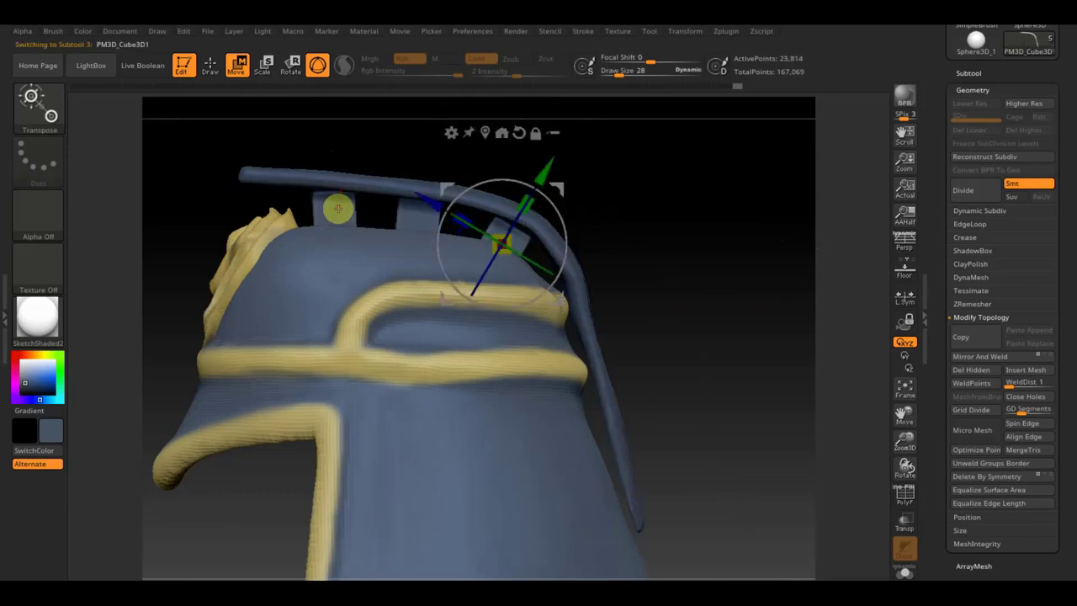
drag(551, 186, 557, 183)
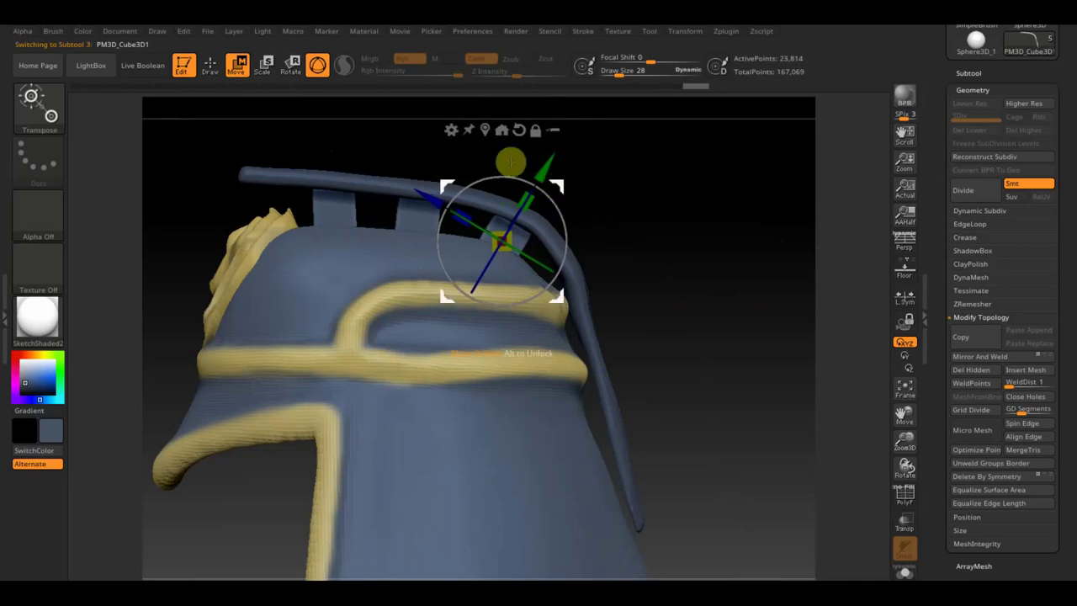
click(210, 65)
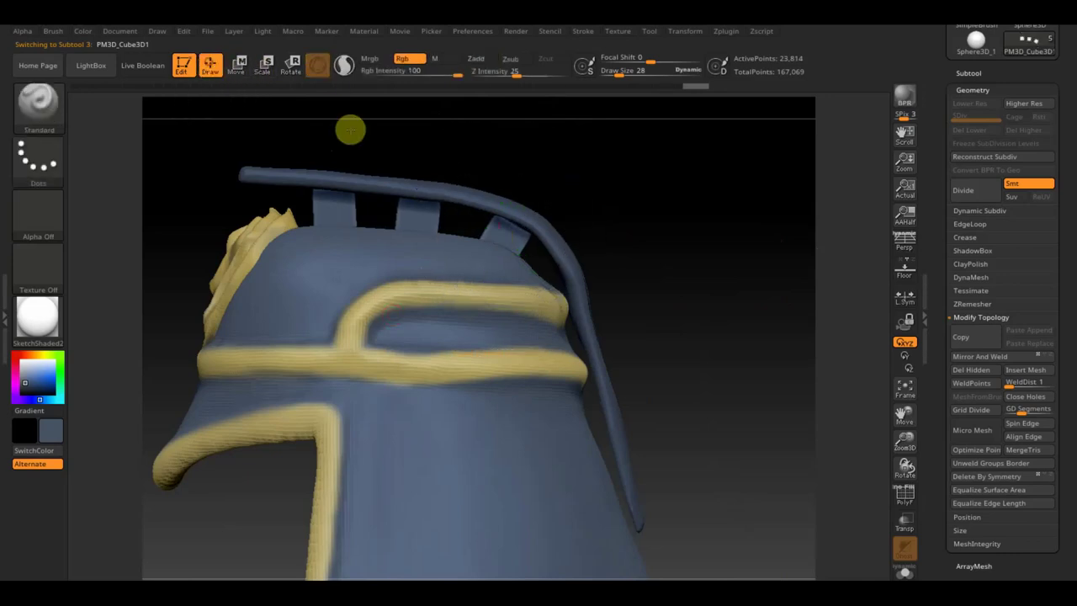
- Raise Draw Size to about 281, bend the crest bar with Move Topologic, then reselect the shell
alt+click(563, 251)
drag(620, 74, 654, 85)
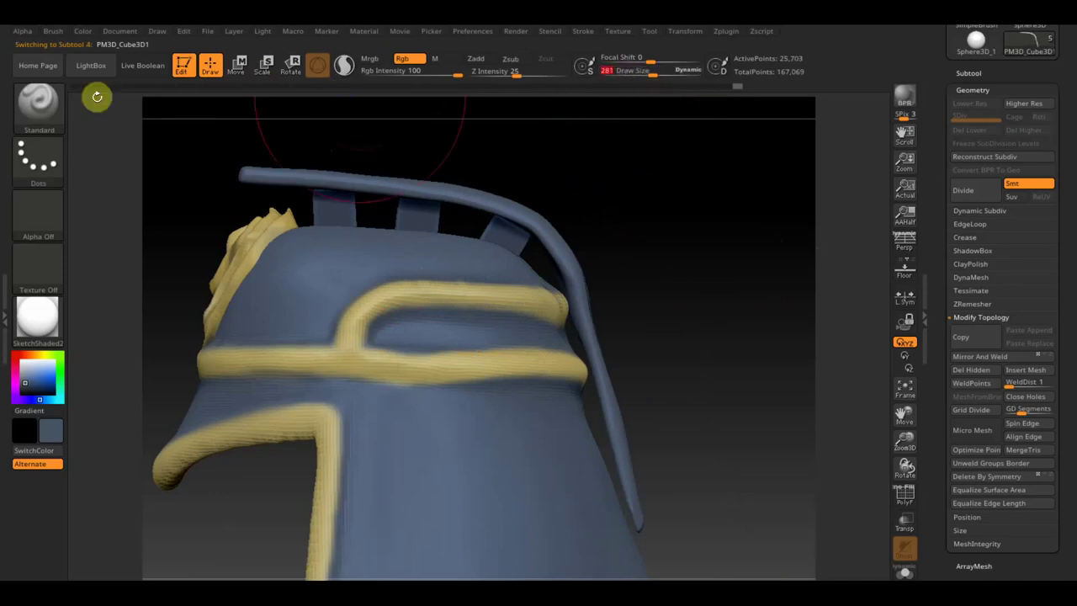
click(42, 105)
click(262, 118)
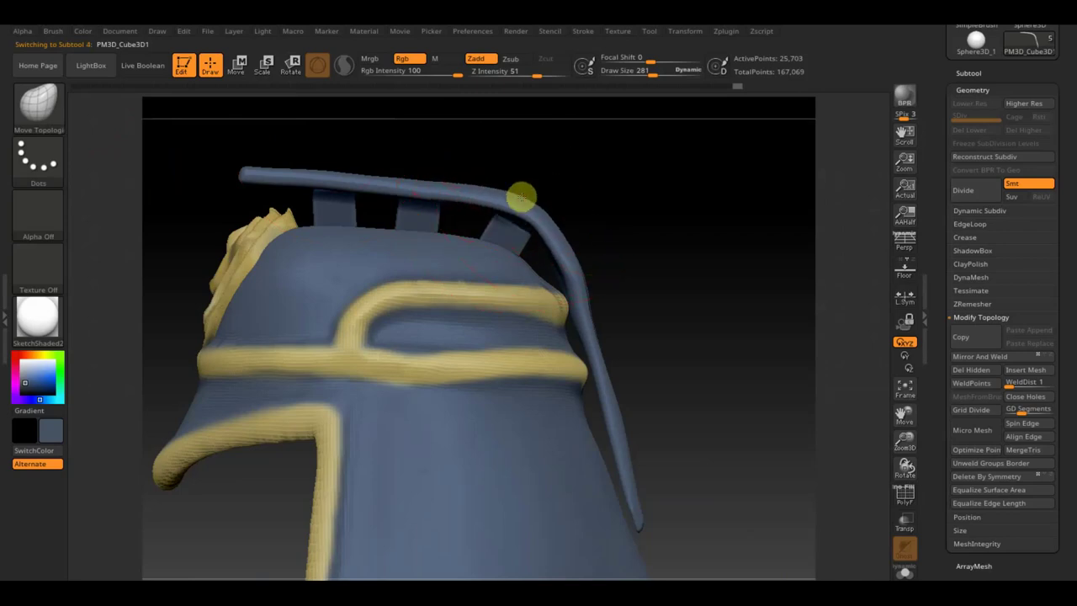
drag(401, 182, 400, 178)
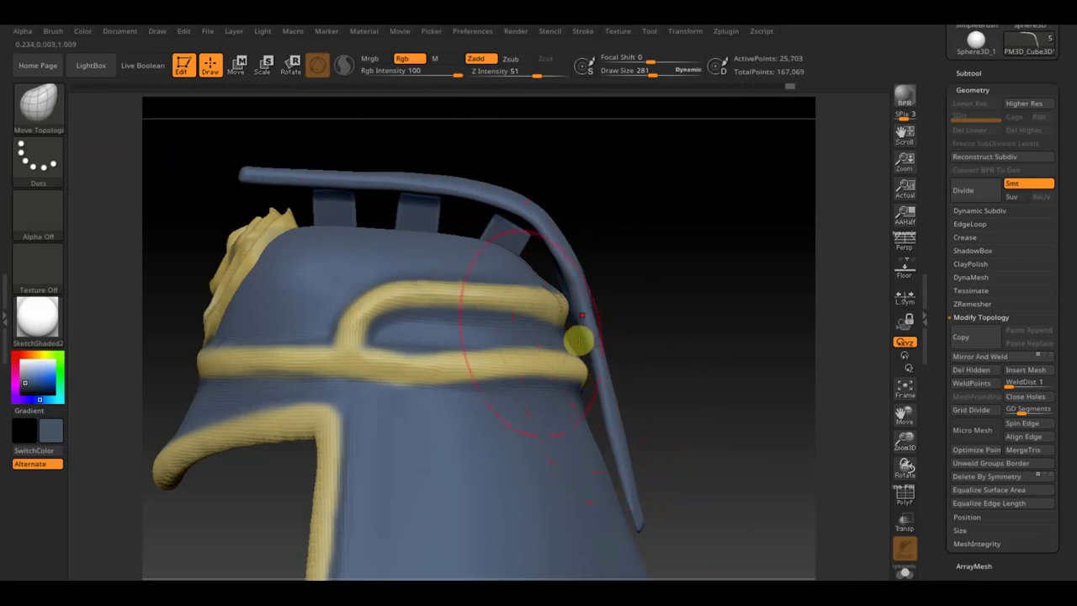
alt+click(491, 336)
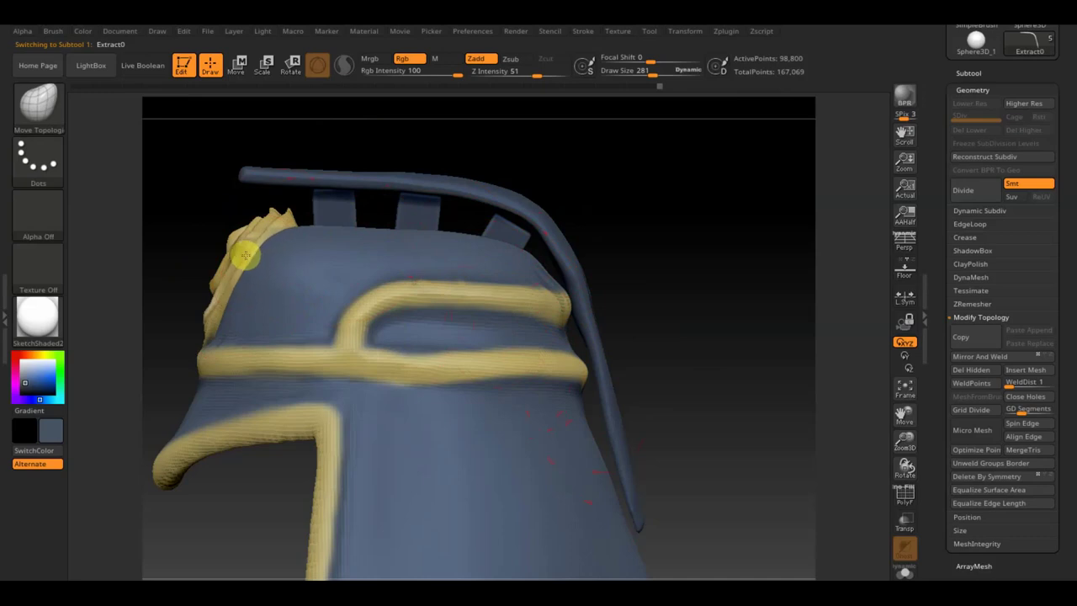
- Orbit to a top view and lower the Draw Size from 281 to 45
mouse_move(637, 264)
mouse_down()
mouse_move(631, 331)
mouse_move(611, 303)
mouse_move(632, 344)
mouse_move(643, 413)
mouse_move(706, 413)
mouse_move(698, 416)
mouse_move(683, 380)
mouse_up()
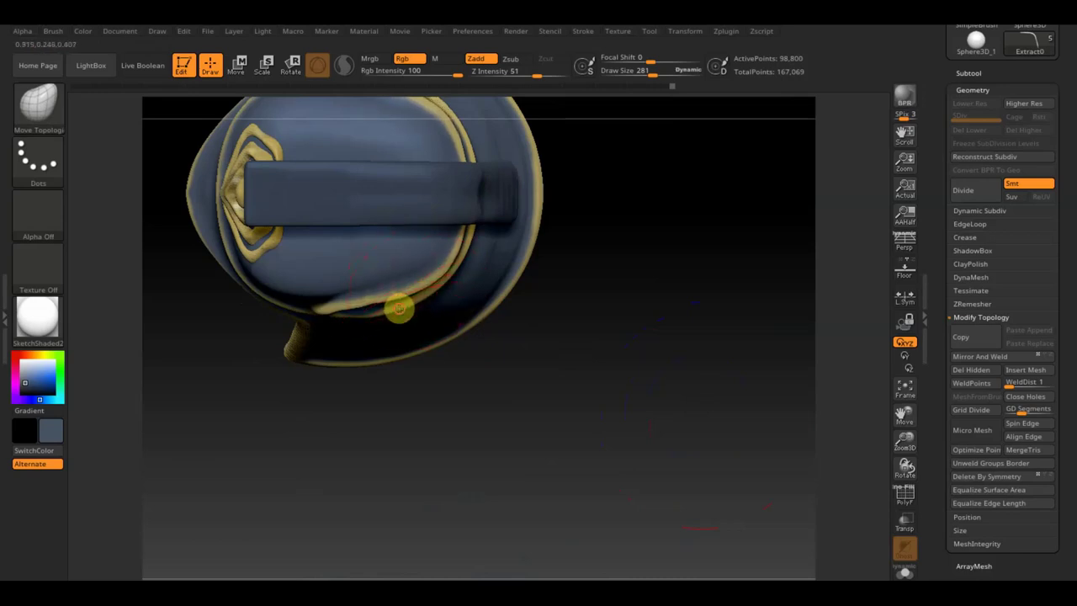
mouse_move(565, 308)
mouse_down()
mouse_move(603, 306)
mouse_move(452, 289)
mouse_up()
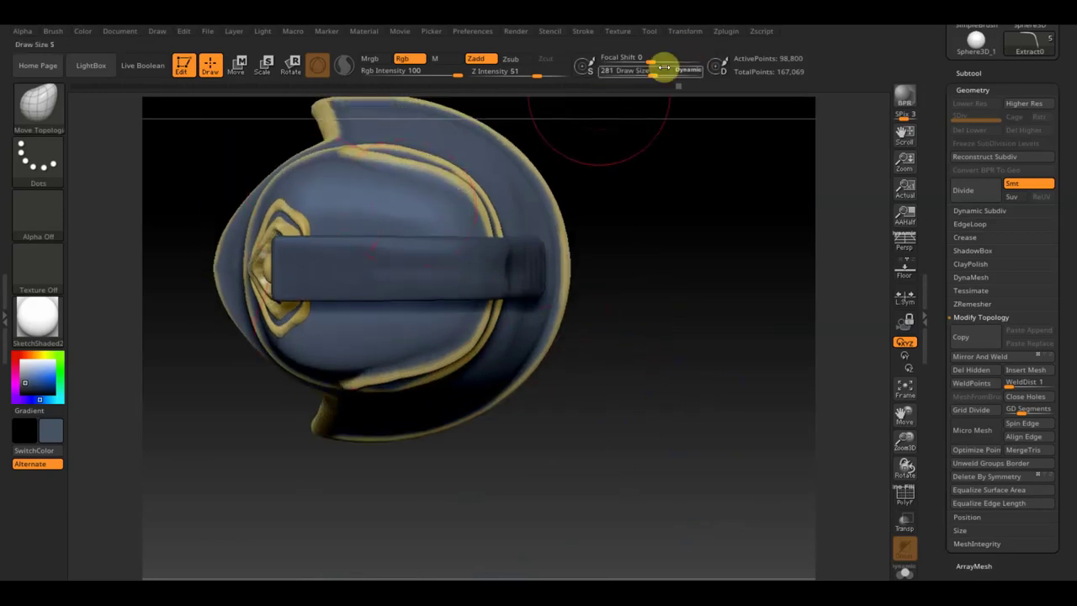
drag(660, 70, 620, 101)
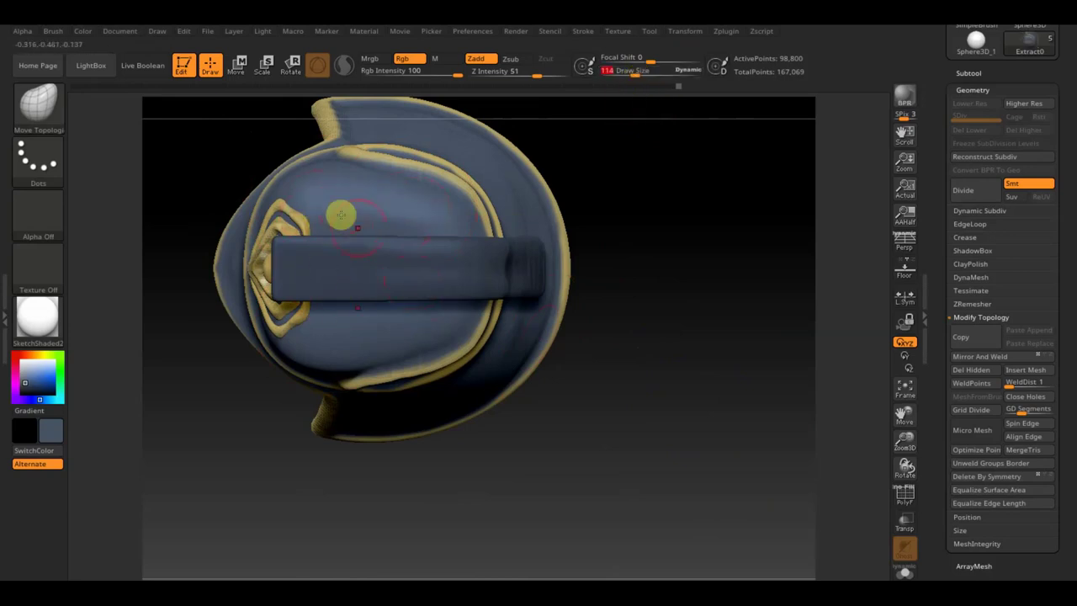
drag(622, 74, 596, 90)
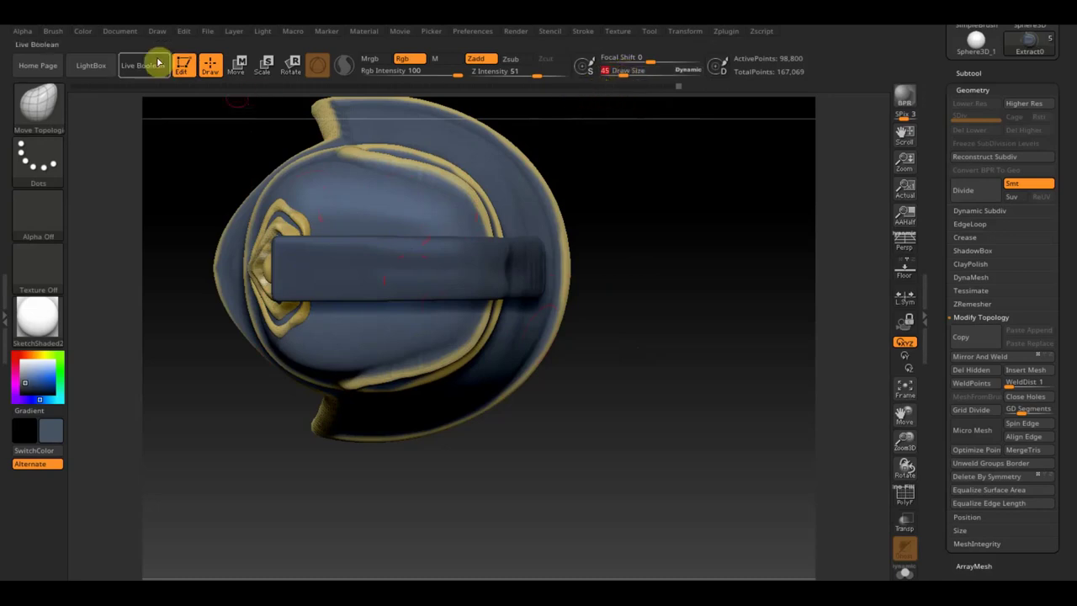
- Mask-paint across the helmet top with MaskPen, rotating and refining until only the crown ring is unmasked
key(ctrl)
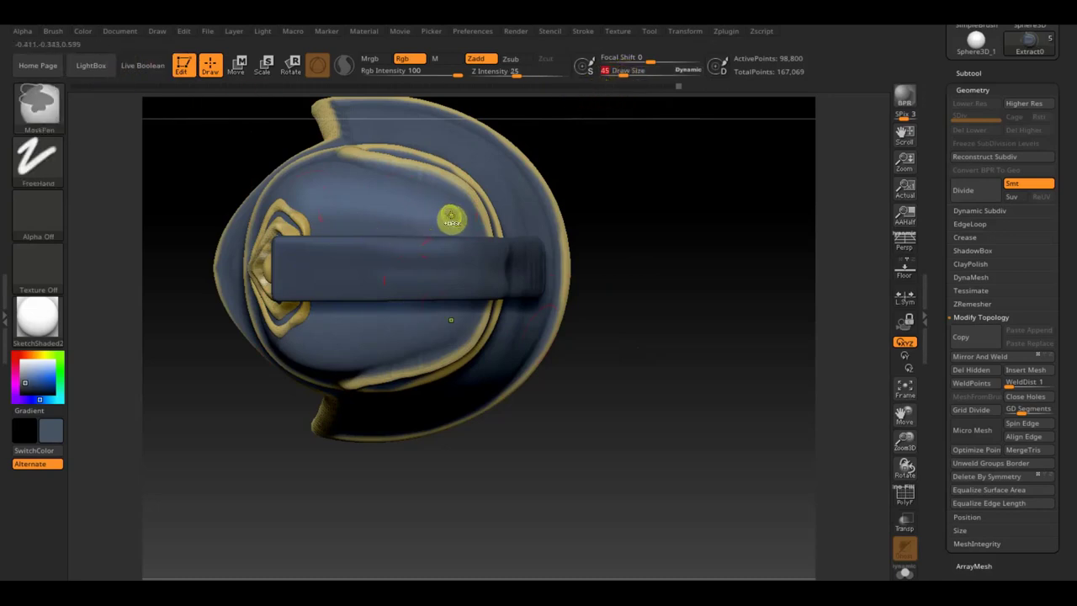
mouse_move(436, 211)
ctrl+mouse_down()
mouse_move(343, 189)
mouse_move(305, 221)
ctrl+mouse_up()
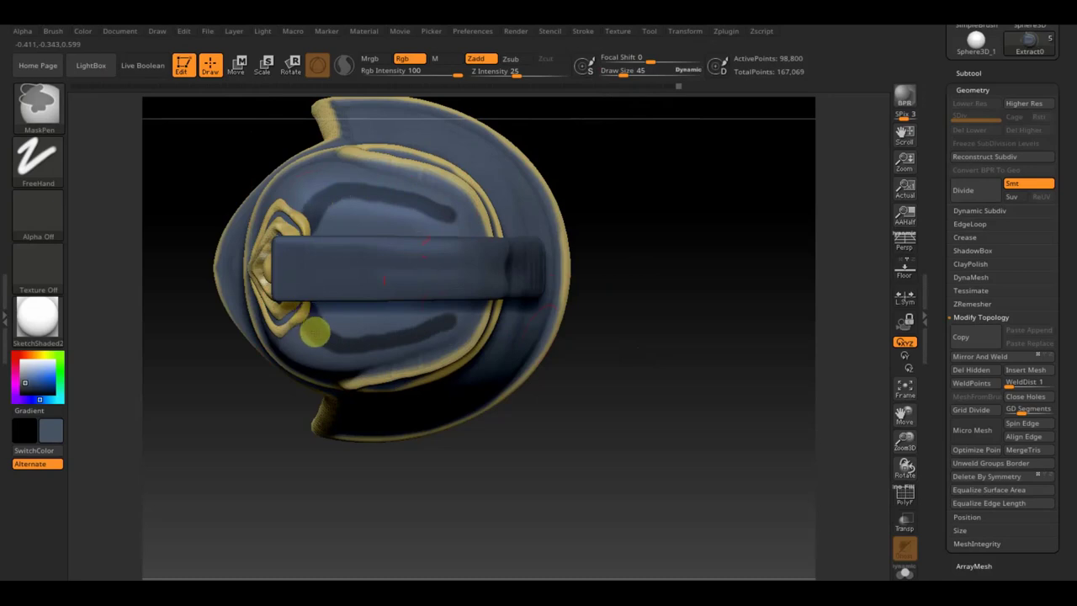
mouse_move(328, 340)
ctrl+mouse_down()
mouse_move(442, 325)
mouse_move(464, 283)
ctrl+mouse_up()
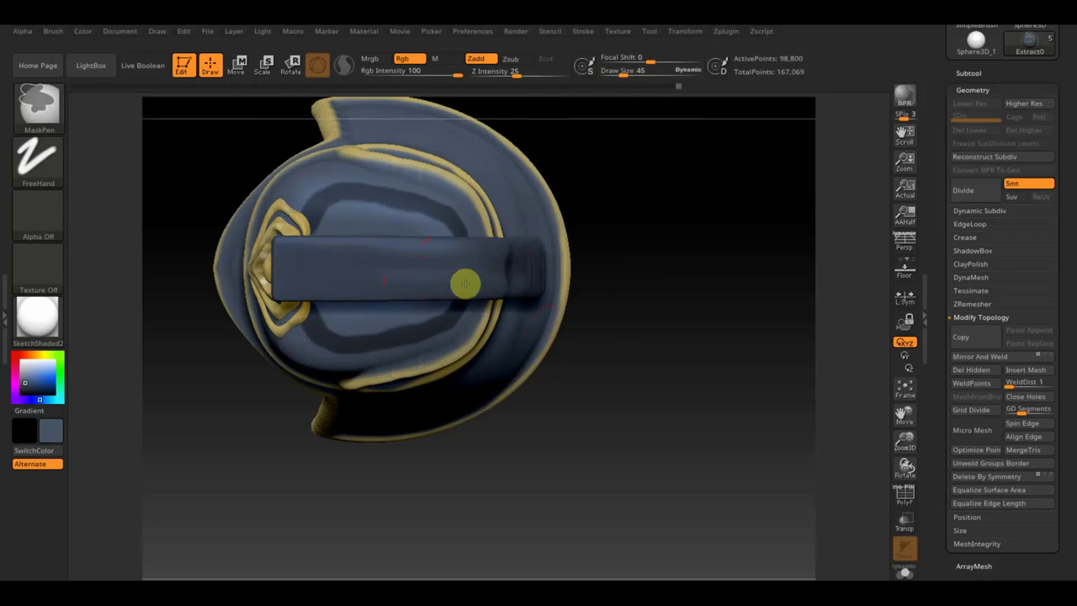
drag(593, 206, 601, 79)
ctrl+drag(572, 216, 525, 236)
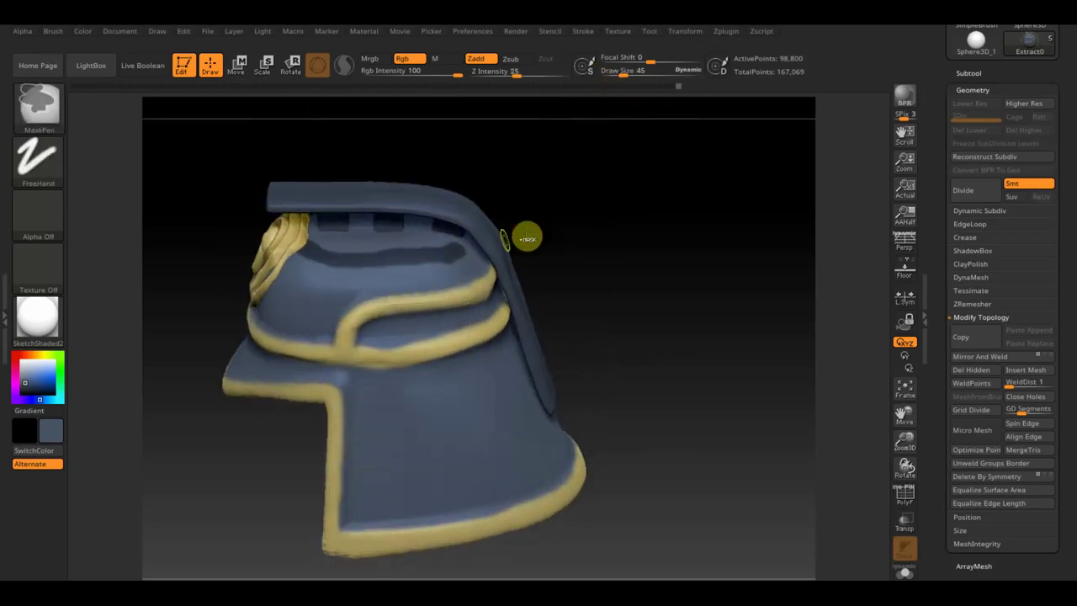
mouse_move(613, 210)
mouse_down()
mouse_move(631, 277)
mouse_move(615, 219)
mouse_move(631, 197)
mouse_move(647, 197)
mouse_move(630, 185)
mouse_move(640, 207)
mouse_up()
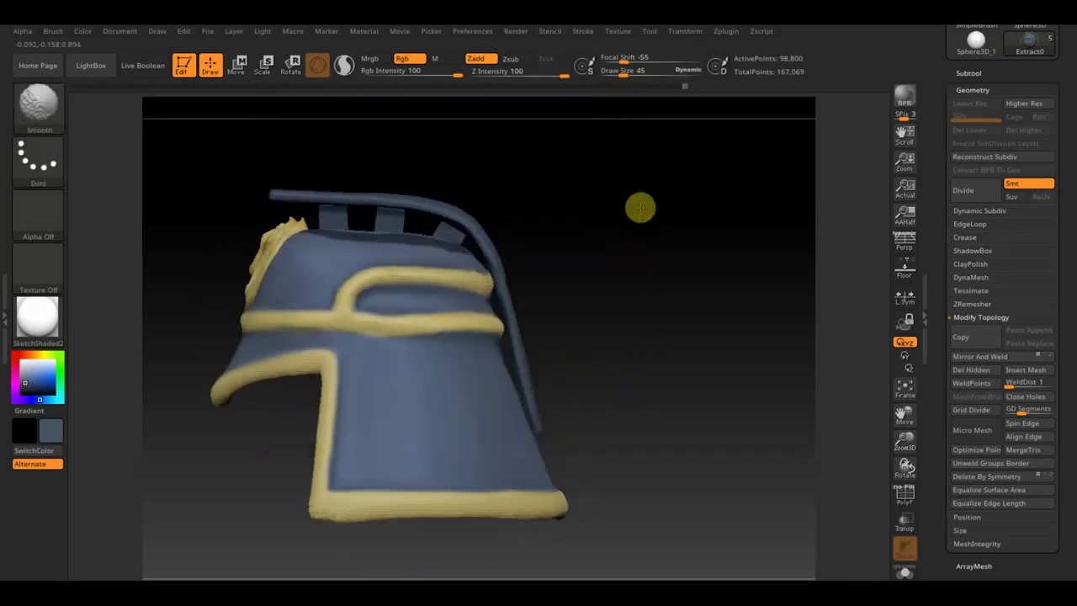
mouse_move(642, 209)
mouse_down()
mouse_move(646, 339)
mouse_move(668, 362)
mouse_up()
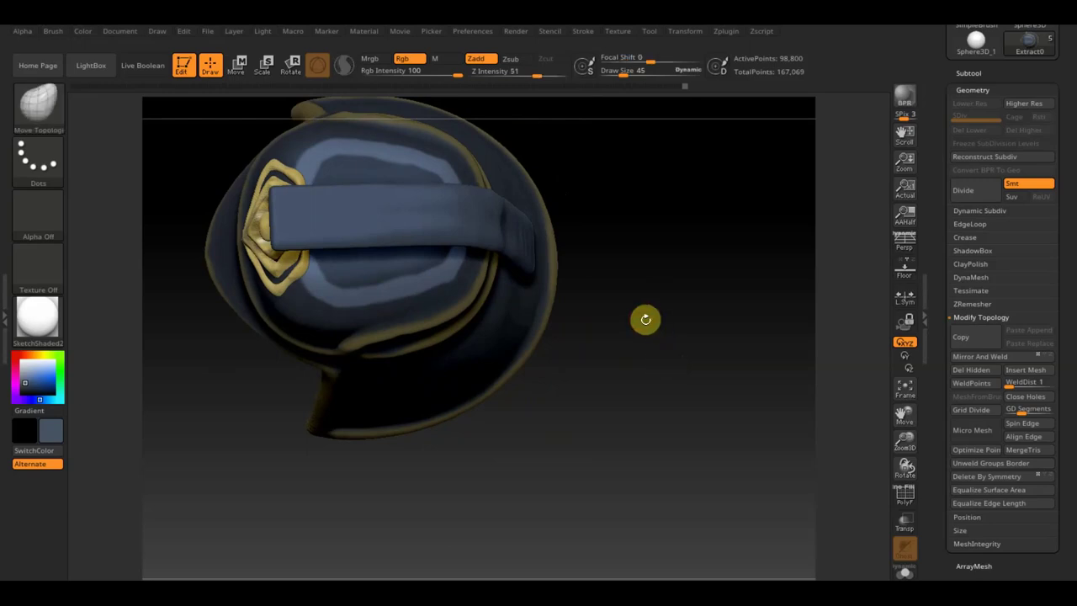
- Hide the crest bar subtool in the Subtool list, then look down on the helmet's masked top
key(ctrl)
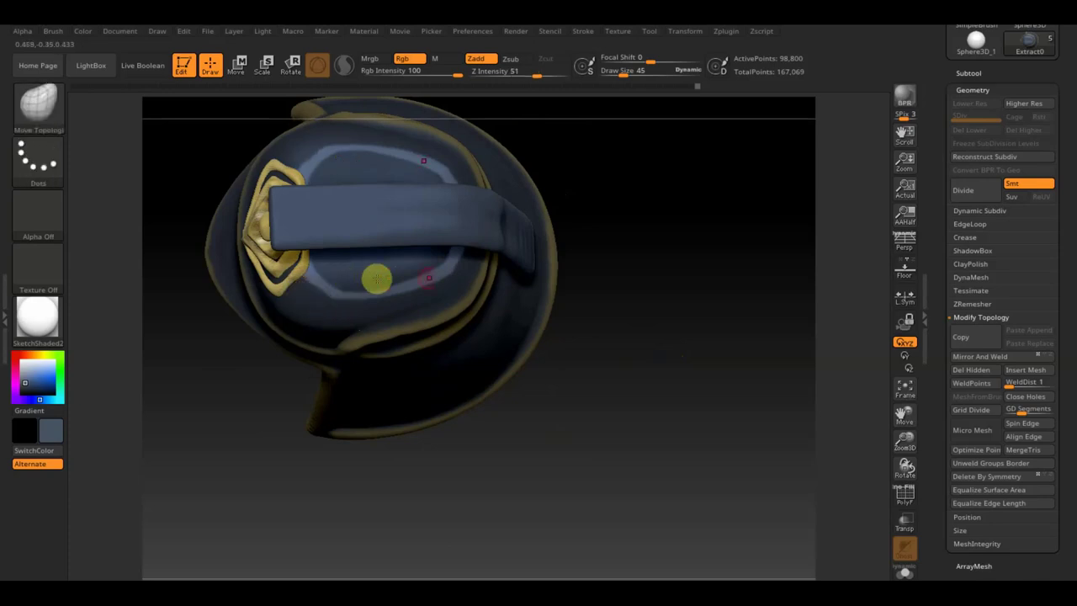
mouse_move(644, 285)
mouse_down()
mouse_move(641, 174)
mouse_move(647, 216)
mouse_up()
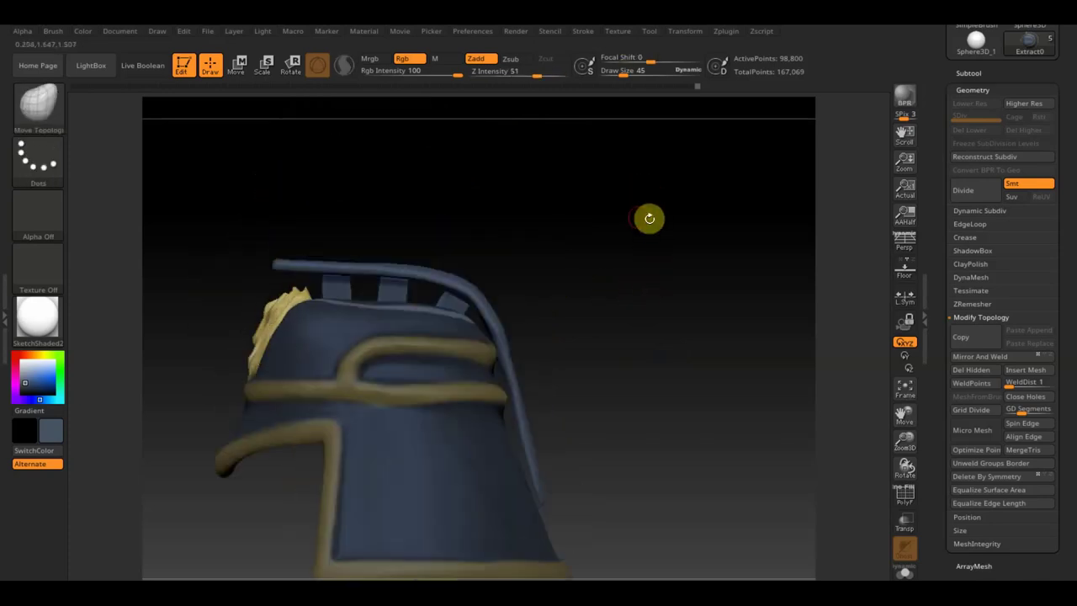
click(969, 73)
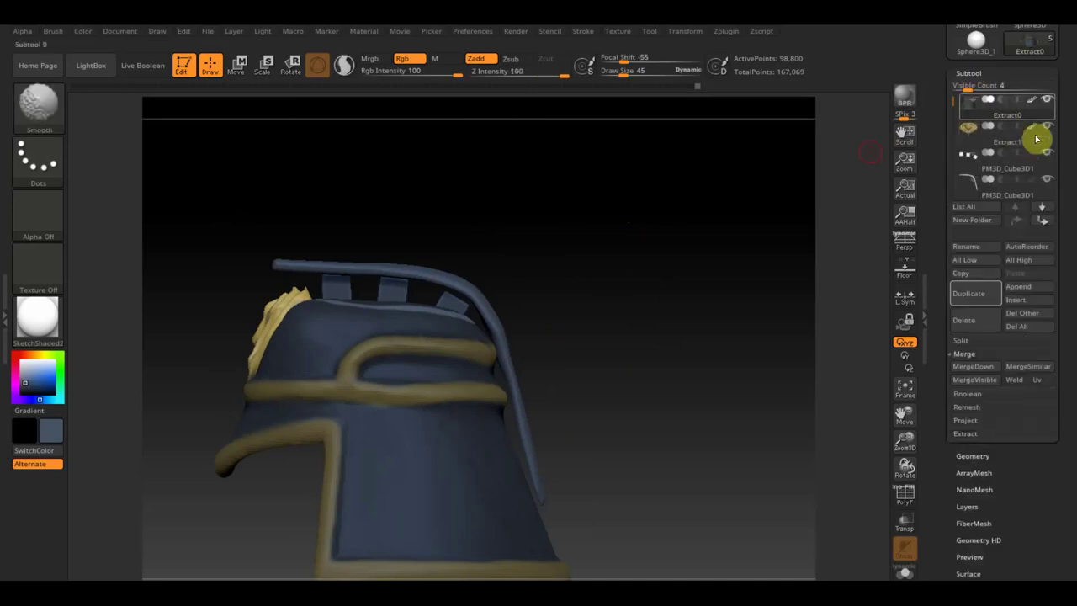
click(1047, 100)
drag(707, 209, 593, 406)
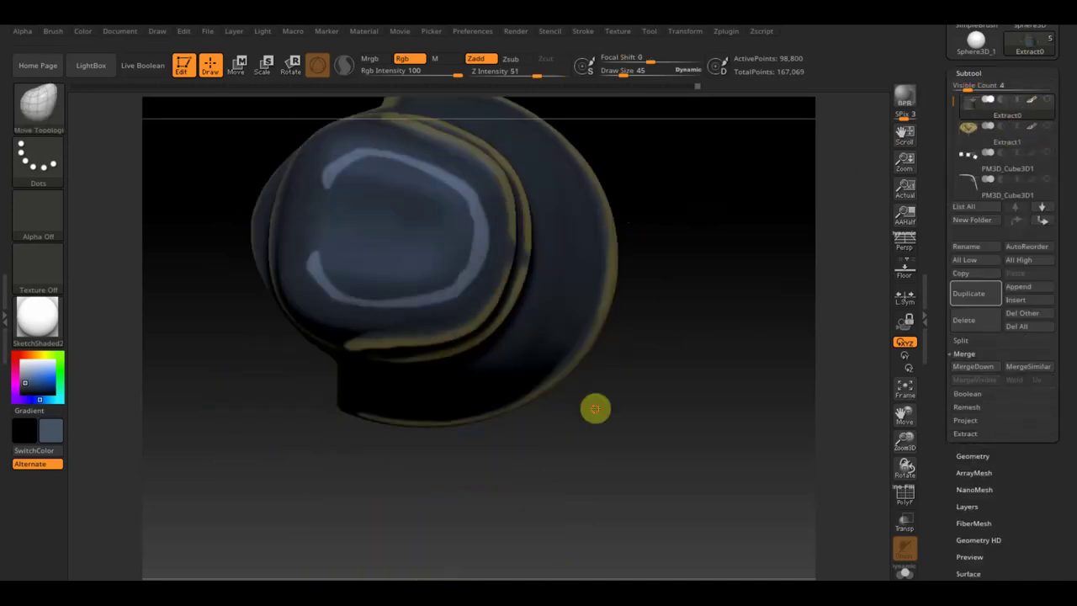
- Mask down the left side of the top to close the outline loop, then orbit to check it
drag(647, 363, 464, 292)
key(ctrl)
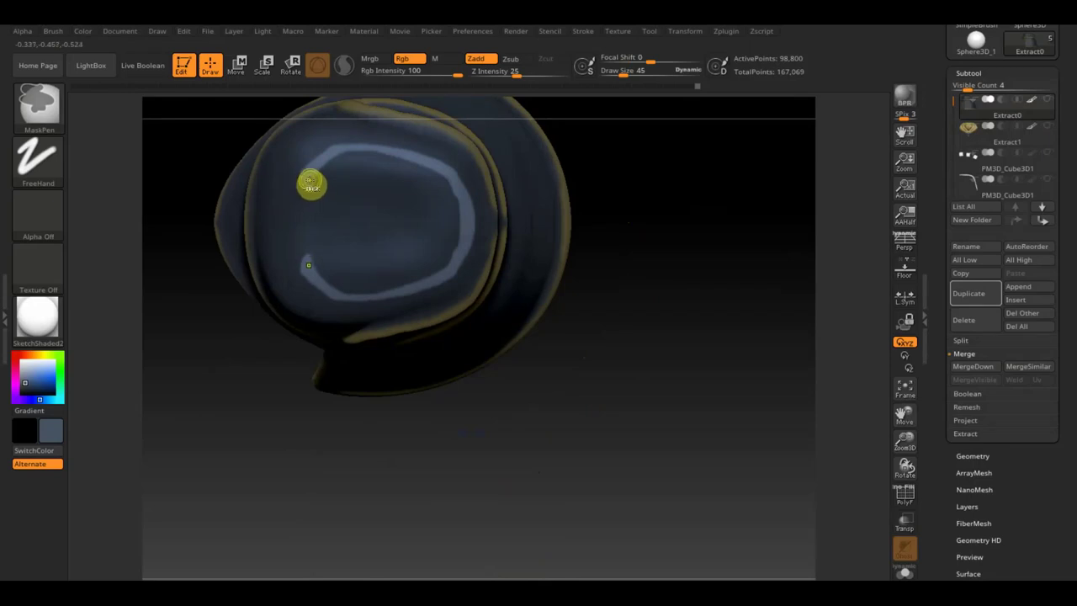
ctrl+drag(310, 178, 336, 300)
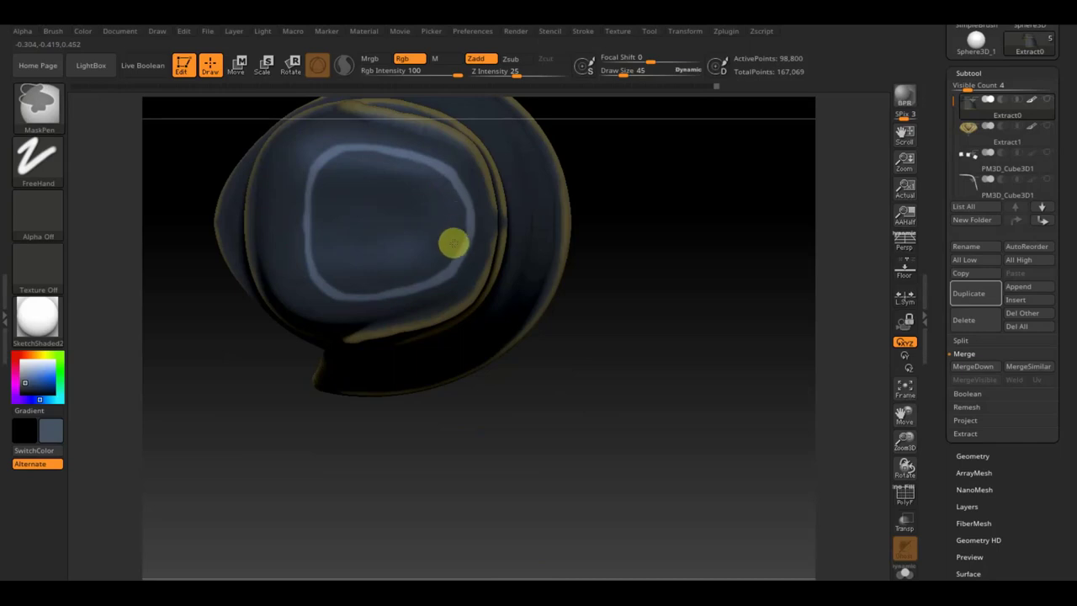
mouse_move(684, 277)
mouse_down()
mouse_move(681, 203)
mouse_move(668, 275)
mouse_move(678, 317)
mouse_move(671, 284)
mouse_up()
drag(576, 220, 577, 245)
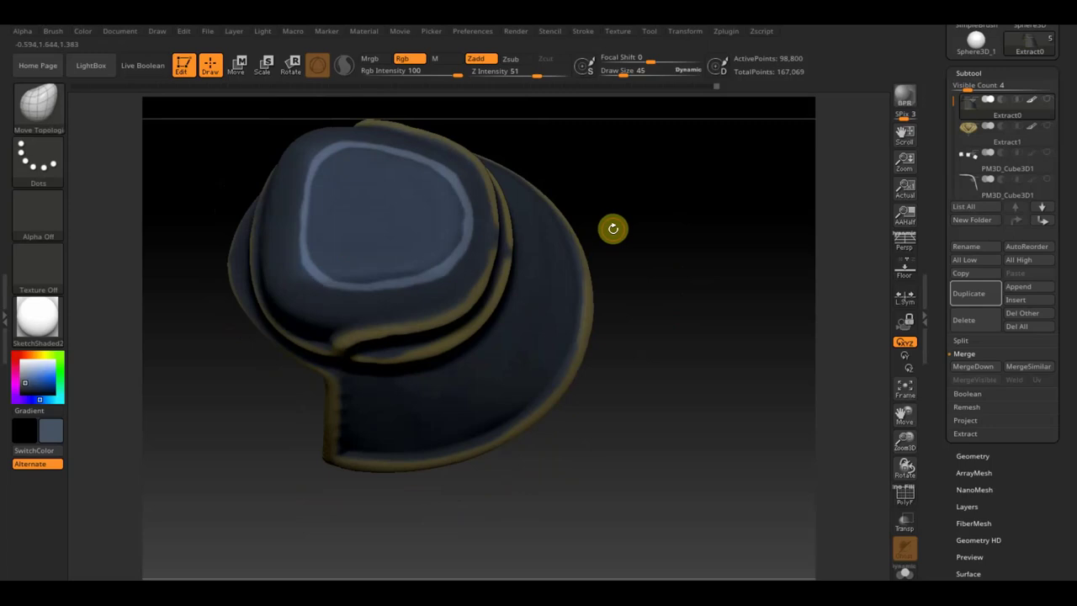
mouse_move(614, 228)
mouse_down()
mouse_move(653, 231)
mouse_move(651, 168)
mouse_up()
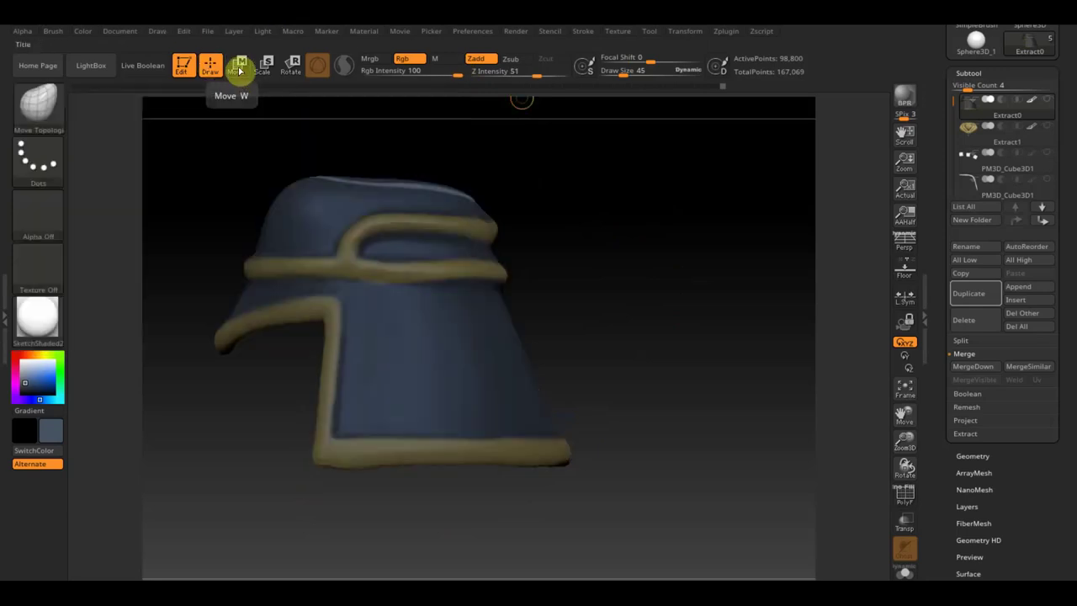
- Offset the unmasked top loop with the Transpose gizmo, then invert the mask so only the loop is free
click(238, 65)
drag(390, 271, 393, 267)
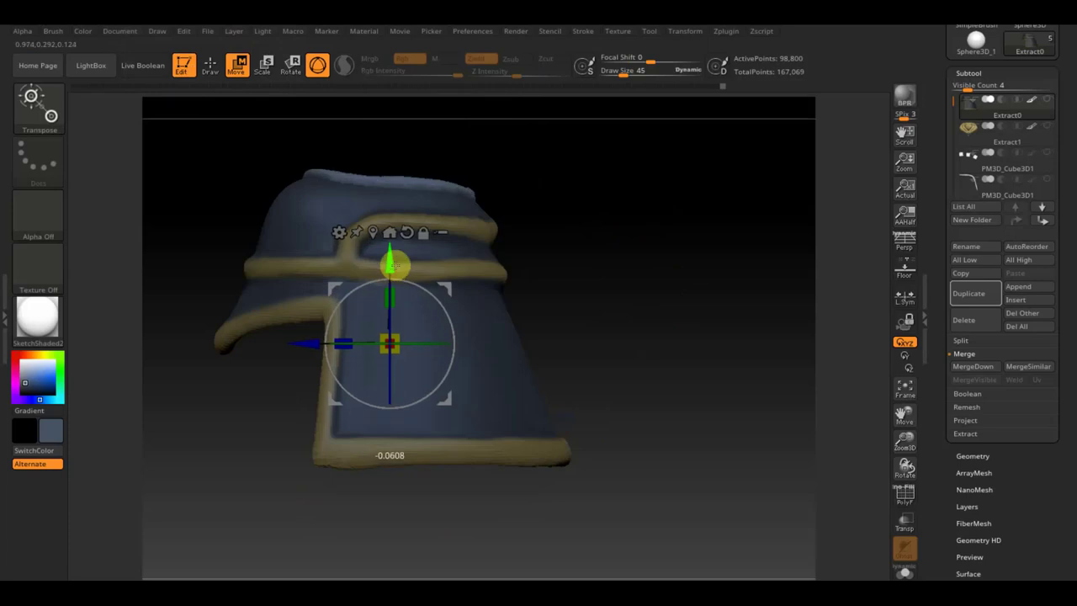
ctrl+drag(581, 164, 621, 194)
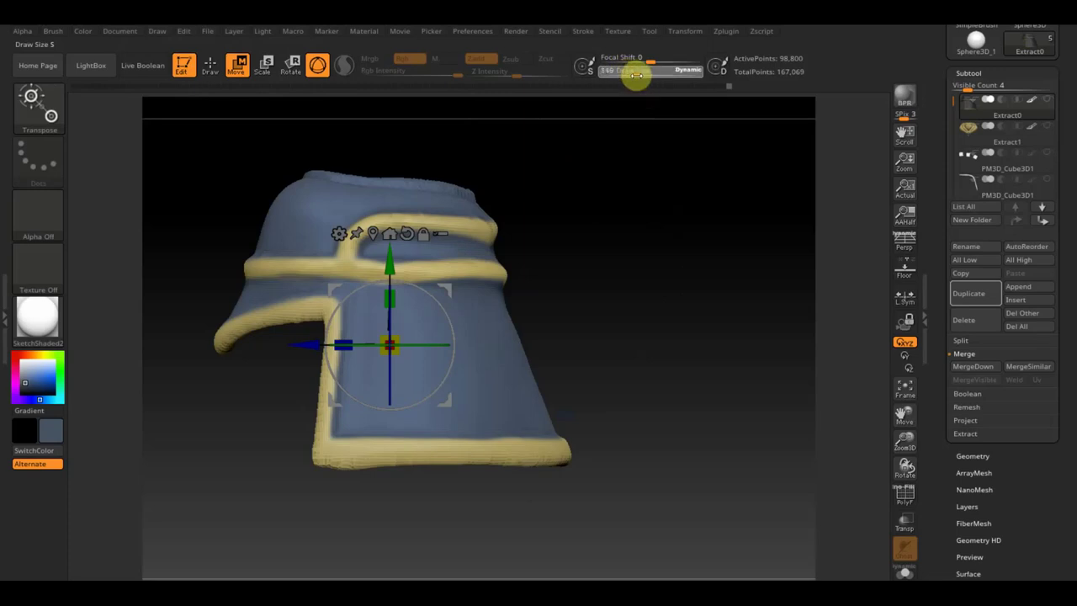
drag(659, 205, 662, 284)
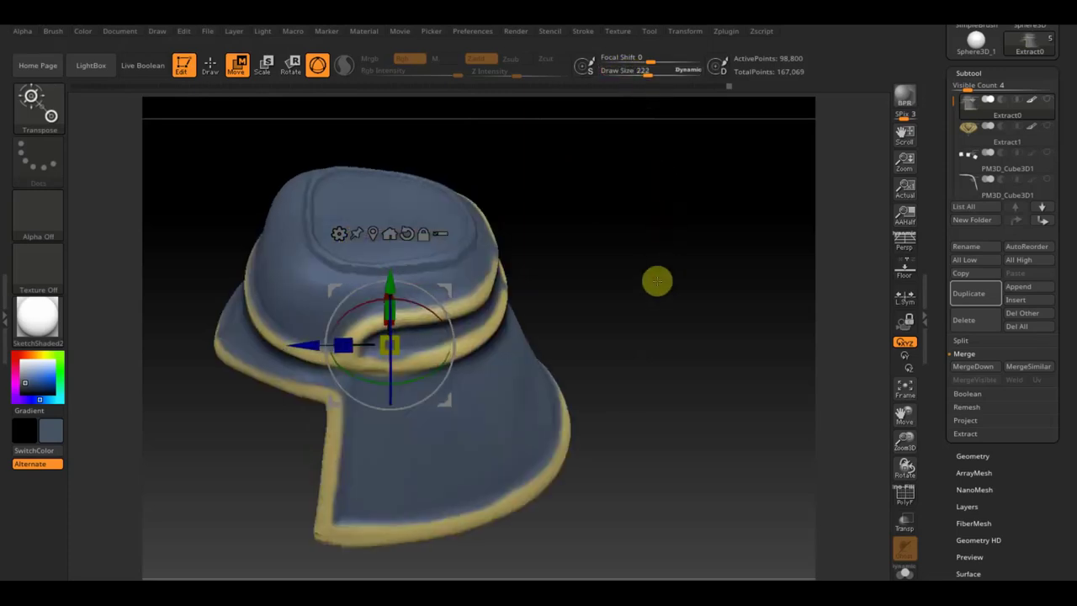
ctrl+click(657, 280)
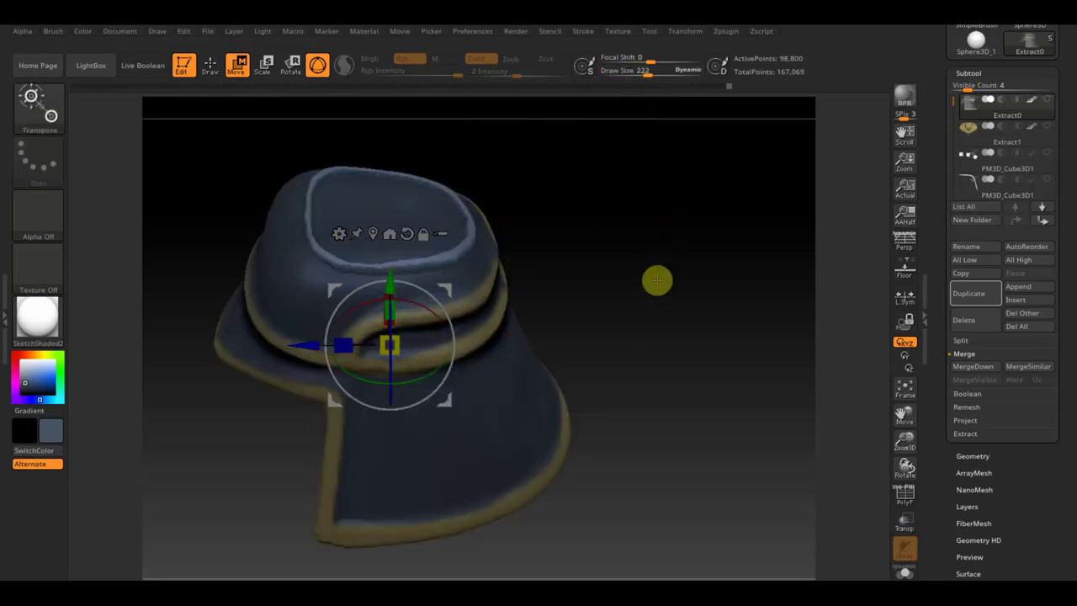
drag(675, 281, 670, 357)
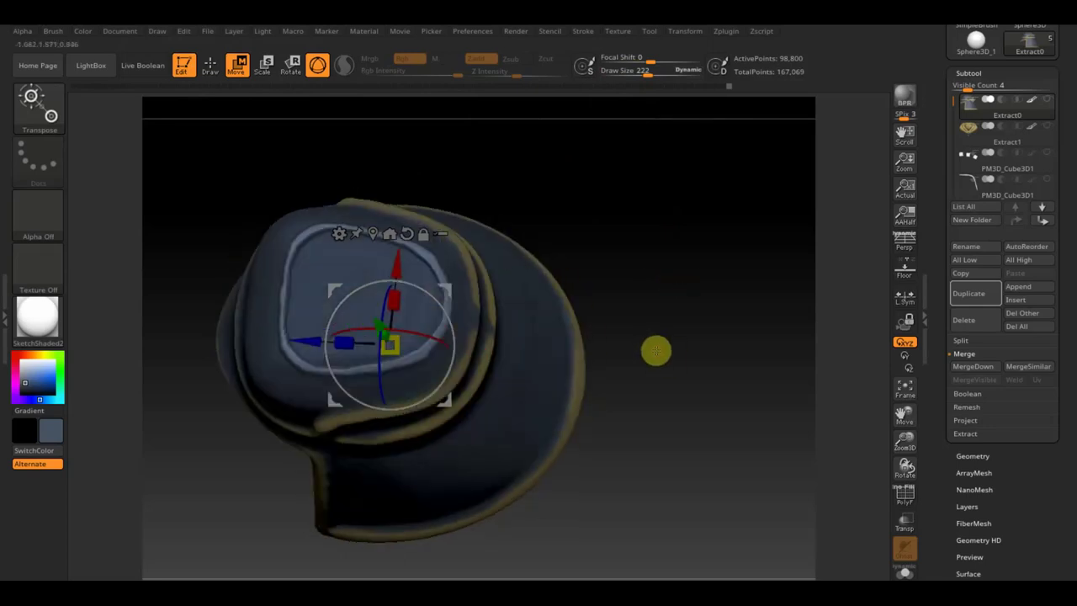
- Enlarge the brush, return to Draw mode and smooth the raised band on the helmet's top
drag(645, 74, 651, 77)
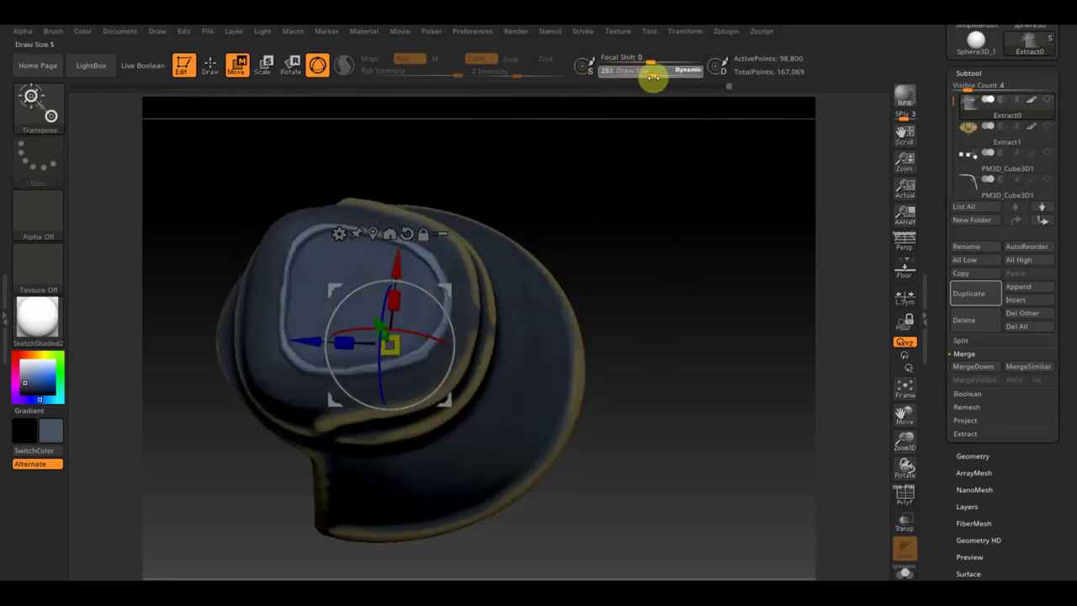
click(211, 67)
mouse_move(360, 270)
shift+mouse_down()
mouse_move(276, 332)
mouse_move(298, 339)
mouse_move(277, 308)
mouse_move(378, 378)
mouse_move(402, 371)
mouse_move(418, 325)
mouse_move(367, 244)
shift+mouse_up()
mouse_move(589, 358)
mouse_down()
mouse_move(717, 329)
mouse_move(714, 238)
mouse_up()
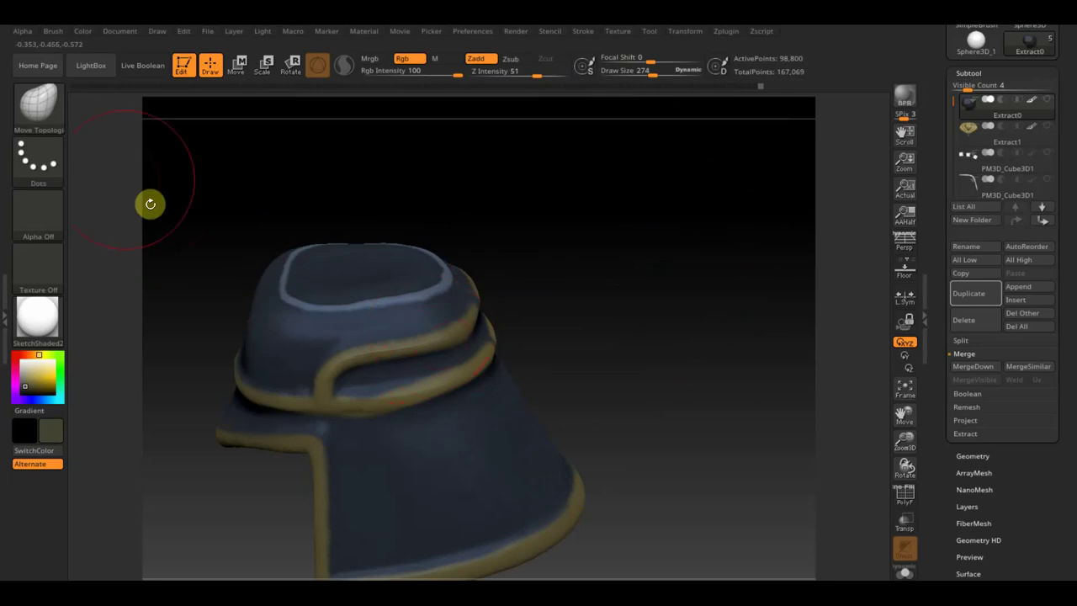
click(43, 109)
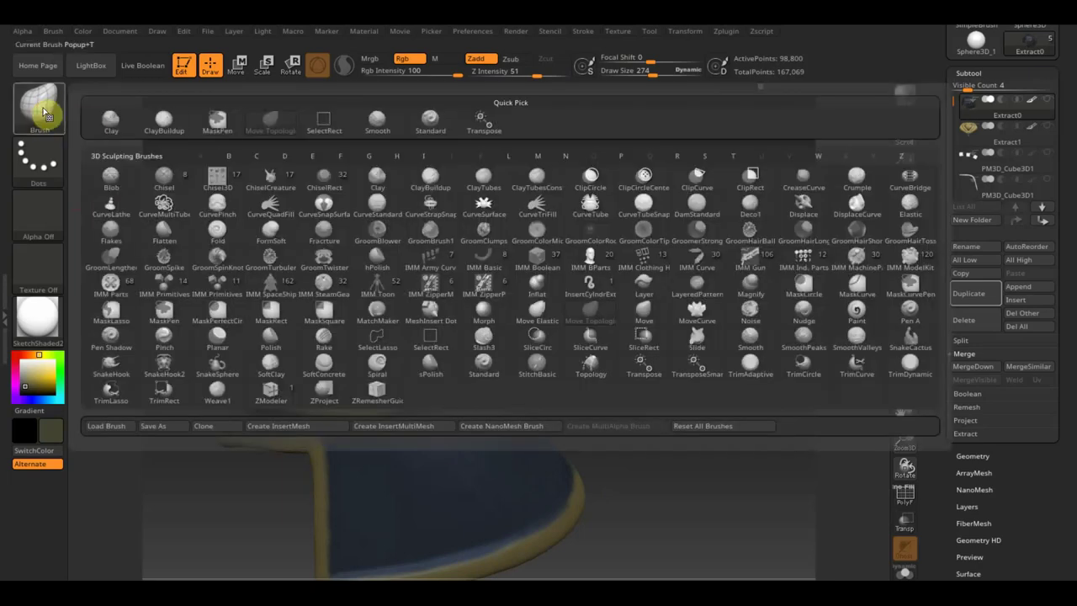
- With the Standard brush, invert the mask twice and paint the top rim trim gold
click(424, 126)
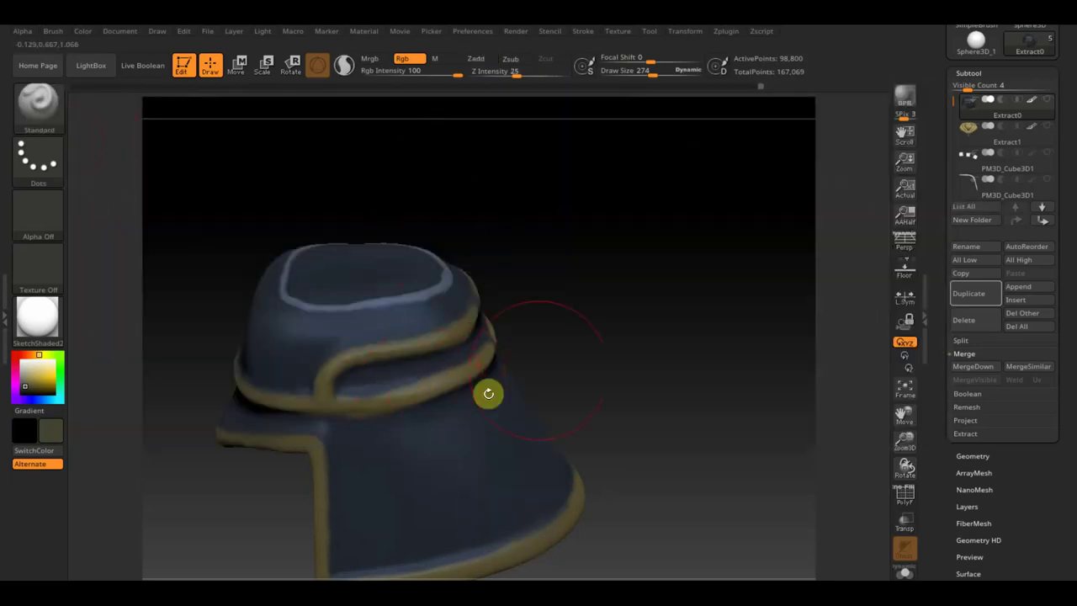
ctrl+click(590, 364)
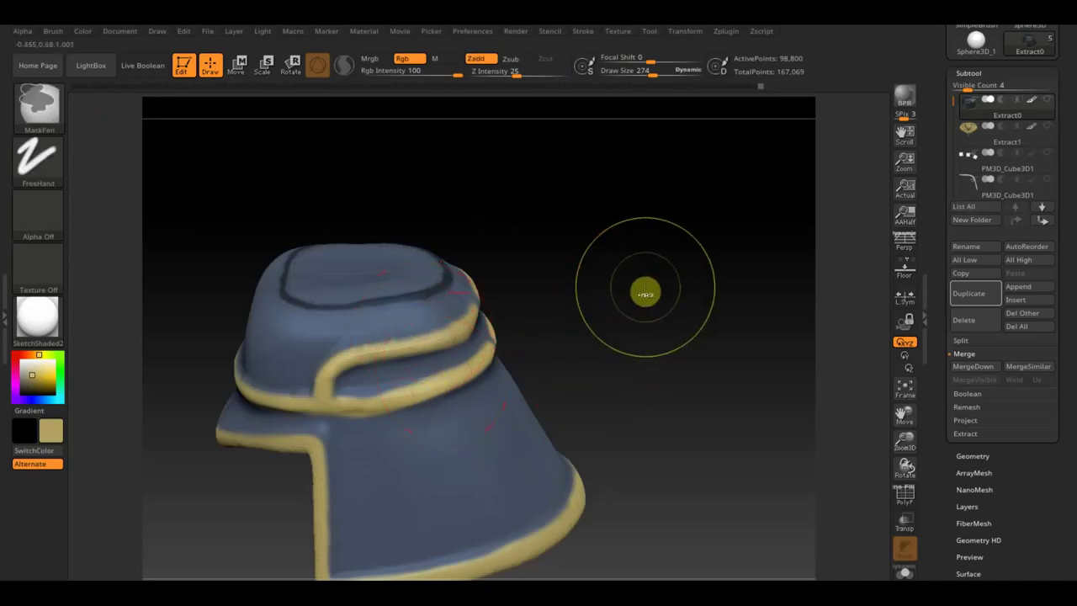
ctrl+click(646, 291)
mouse_move(645, 286)
mouse_down()
mouse_move(639, 305)
mouse_move(392, 367)
mouse_move(226, 328)
mouse_move(228, 308)
mouse_move(344, 250)
mouse_move(260, 401)
mouse_move(465, 380)
mouse_up()
mouse_move(700, 423)
mouse_down()
mouse_move(704, 291)
mouse_move(698, 323)
mouse_up()
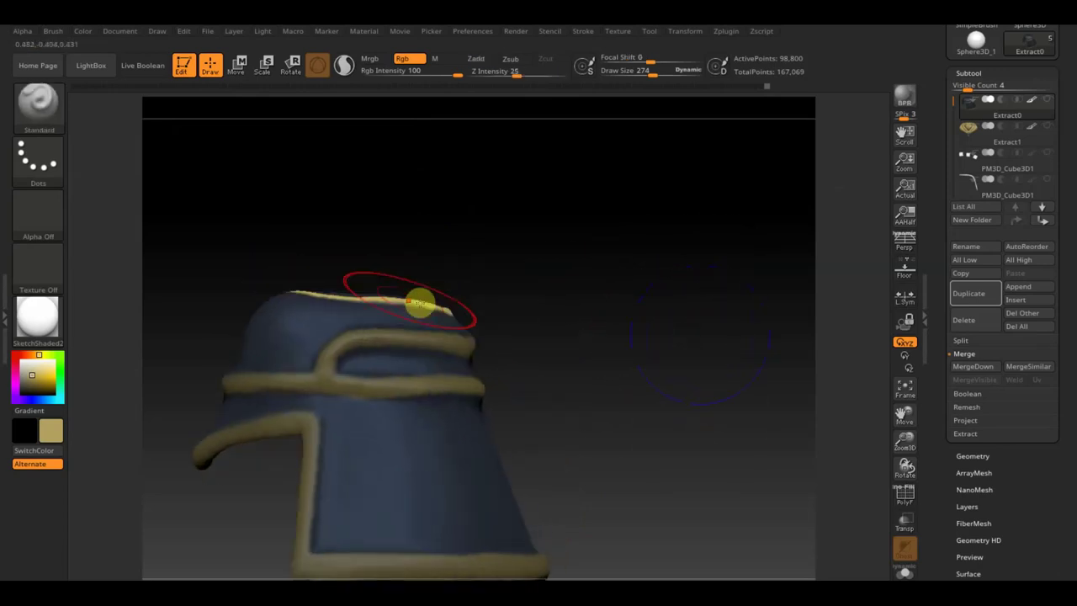
- Touch up the top rim with the Move Topological brush, viewing it from above
click(38, 99)
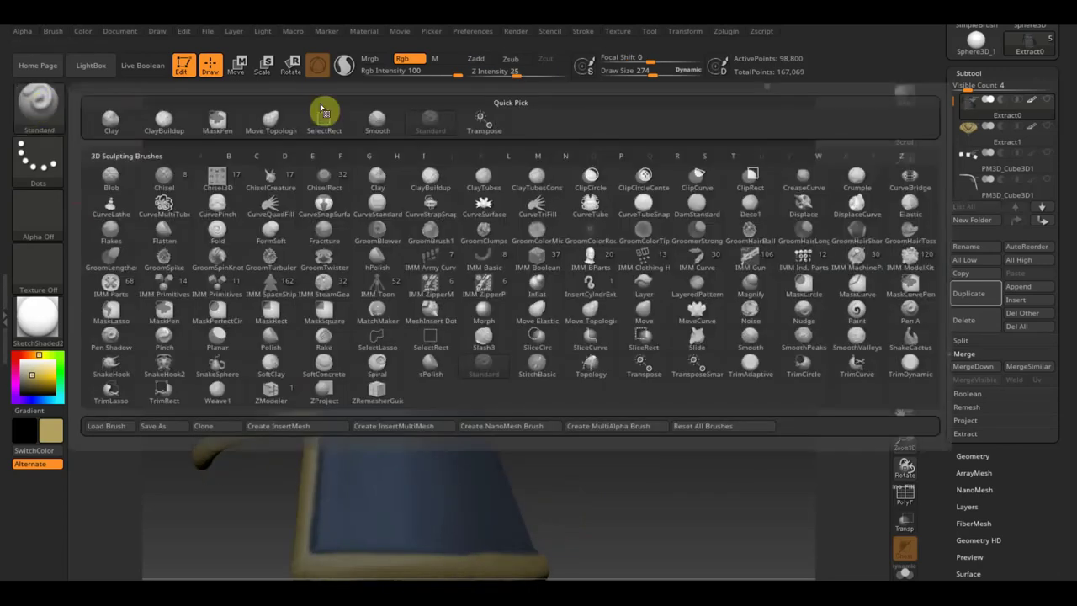
click(266, 116)
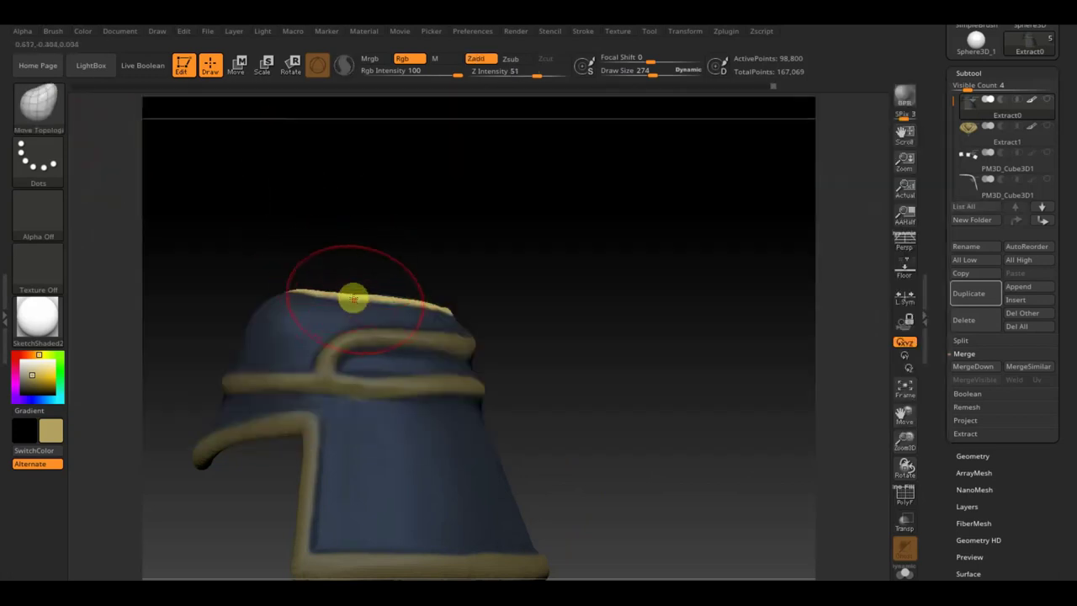
drag(560, 285, 504, 321)
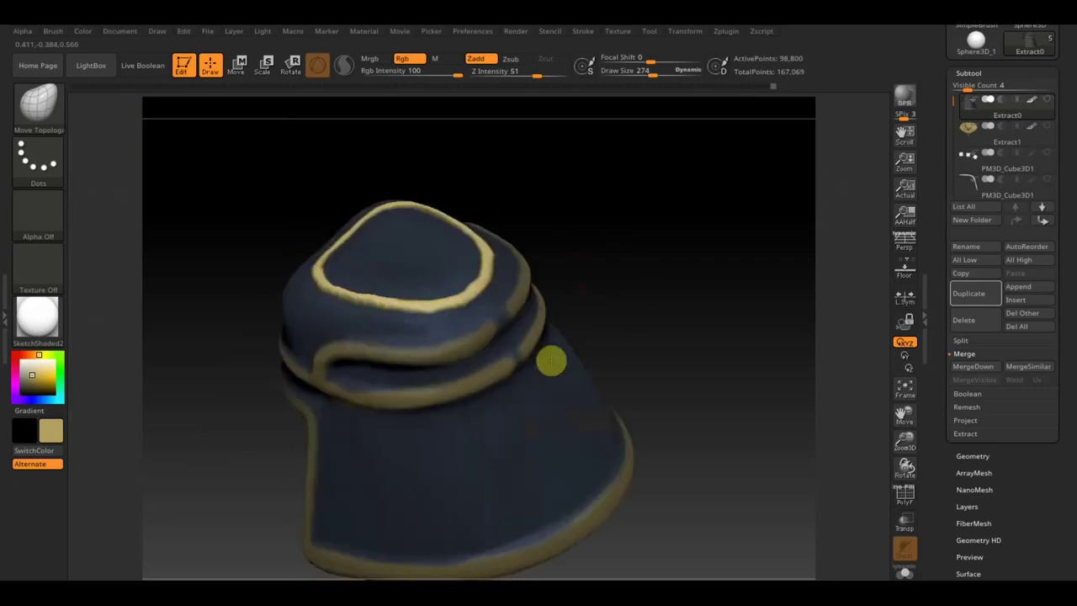
mouse_move(384, 321)
mouse_down()
mouse_move(384, 311)
mouse_move(575, 270)
mouse_move(598, 328)
mouse_move(474, 271)
mouse_move(612, 280)
mouse_move(625, 210)
mouse_up()
mouse_move(563, 272)
mouse_down()
mouse_move(665, 339)
mouse_move(676, 366)
mouse_move(519, 363)
mouse_up()
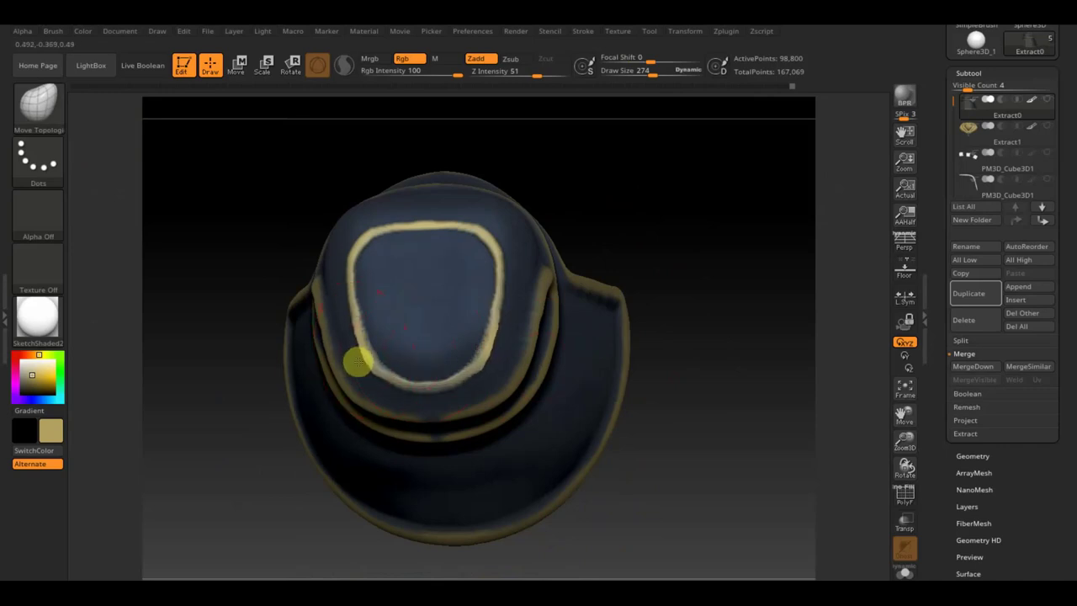
- Clear the mask and repaint the top inner loop as a smooth gold curve, then shrink the brush
ctrl+drag(693, 245, 670, 264)
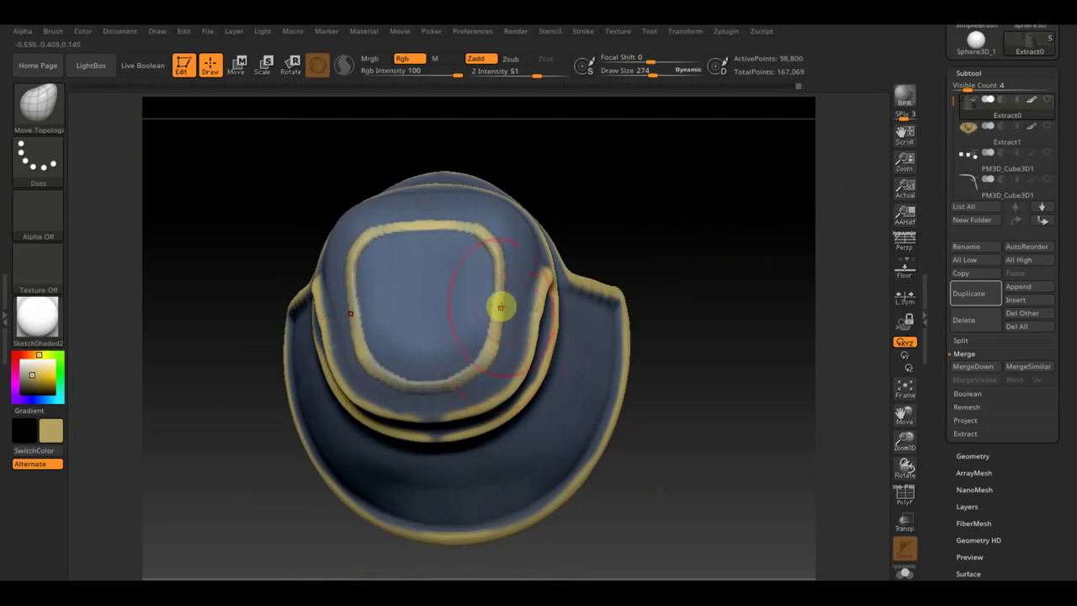
mouse_move(510, 238)
mouse_down()
mouse_move(459, 223)
mouse_move(460, 209)
mouse_move(502, 243)
mouse_up()
drag(499, 308, 512, 313)
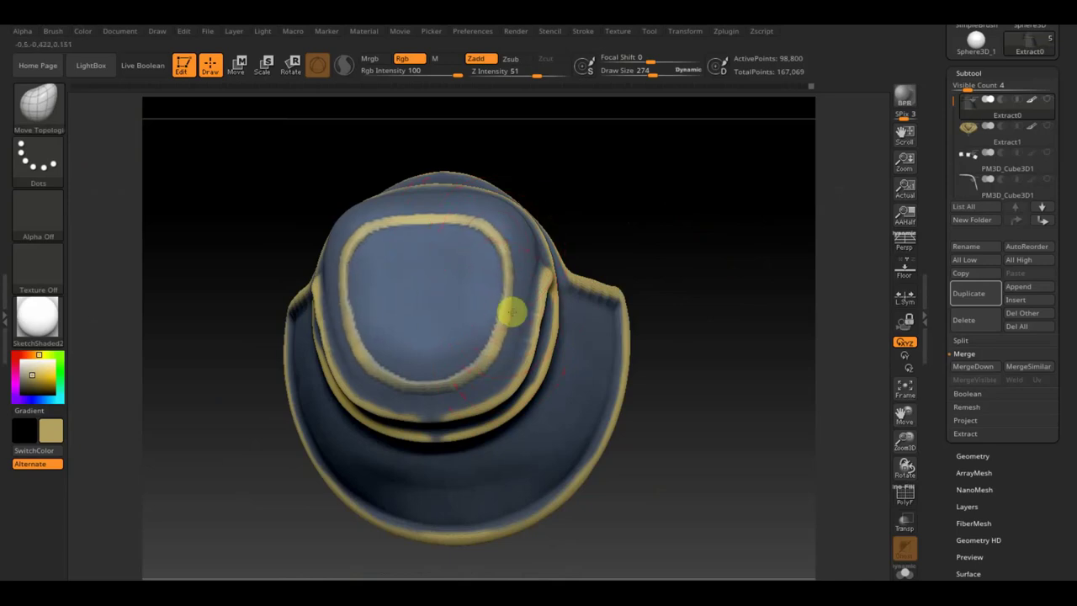
mouse_move(623, 231)
mouse_down()
mouse_move(658, 149)
mouse_move(623, 194)
mouse_move(646, 274)
mouse_up()
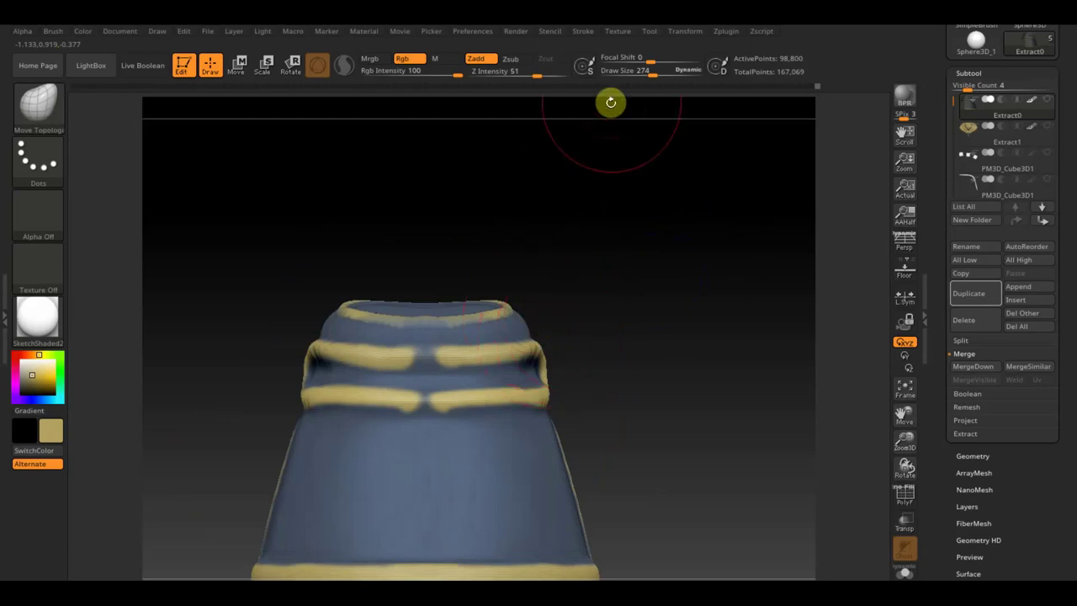
drag(647, 76, 629, 73)
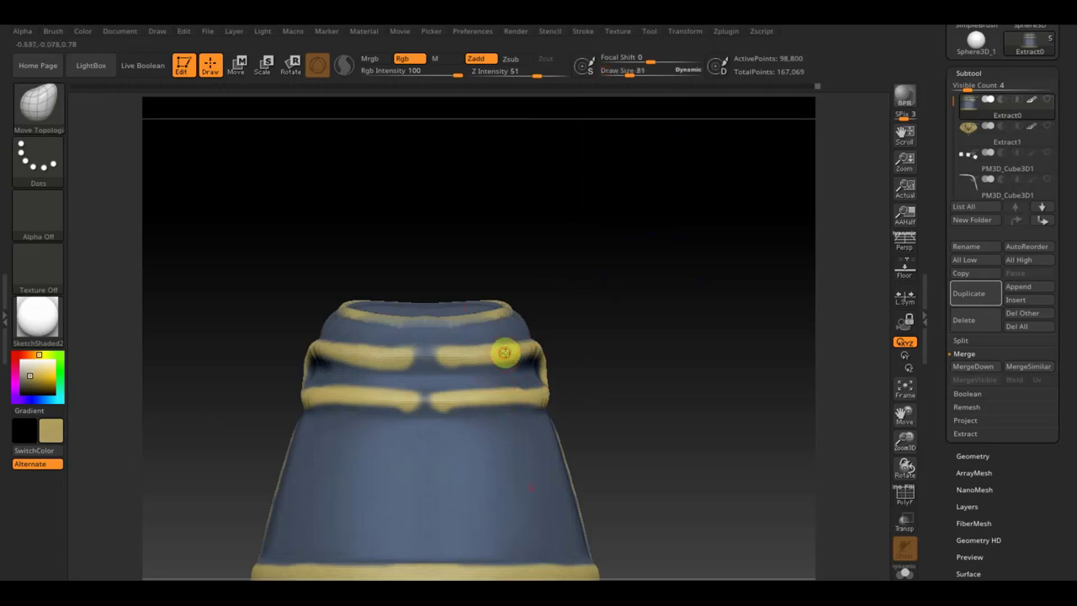
- Fill the gap in the upper gold band with the Standard brush and set draw size to 30
drag(504, 352, 421, 356)
shift+click(421, 356)
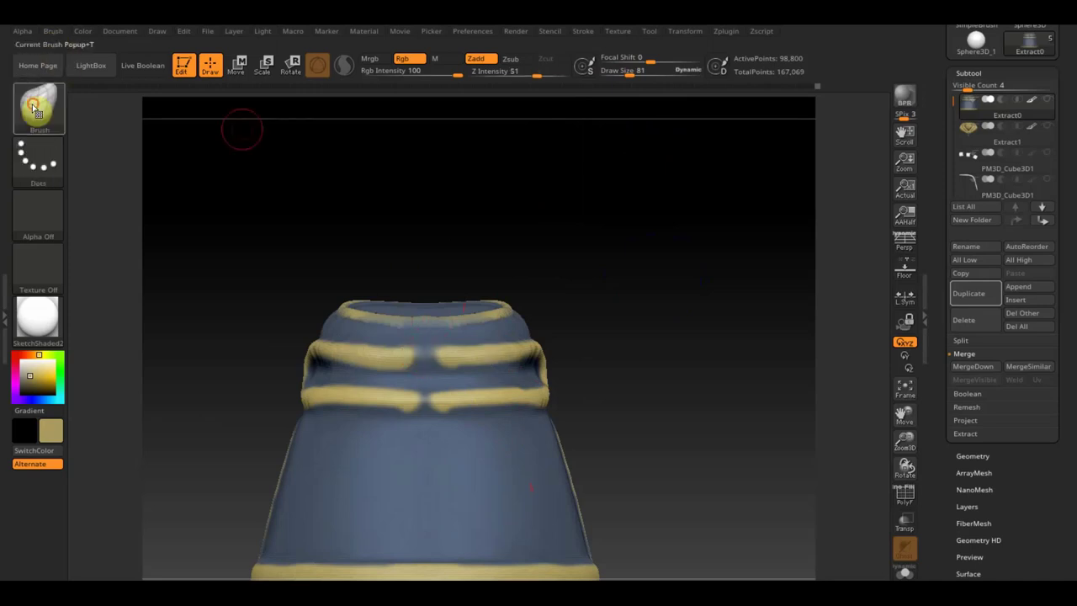
click(38, 103)
click(430, 124)
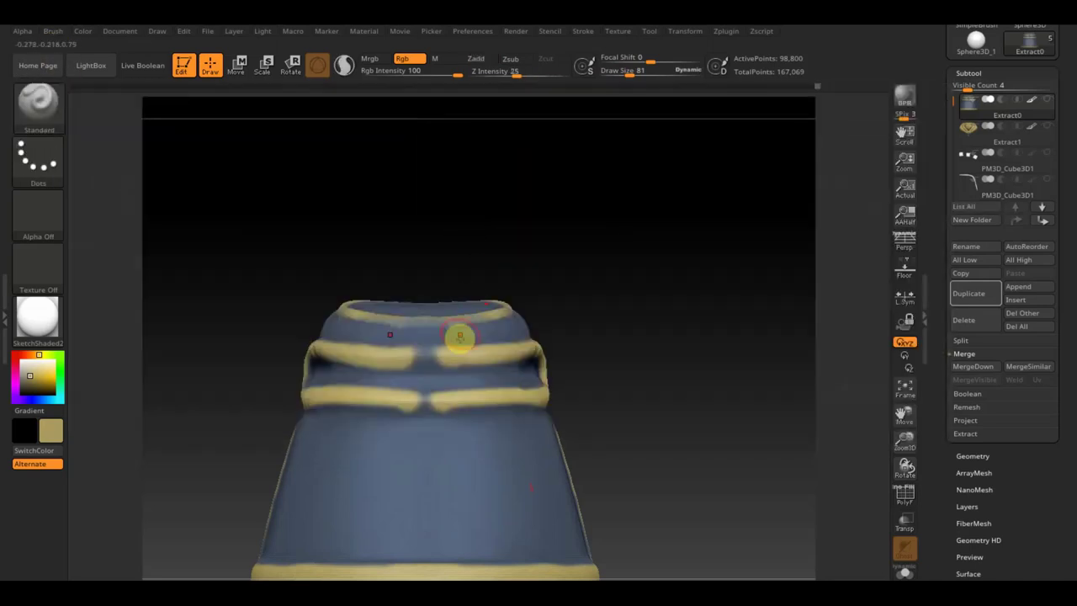
drag(447, 358, 384, 353)
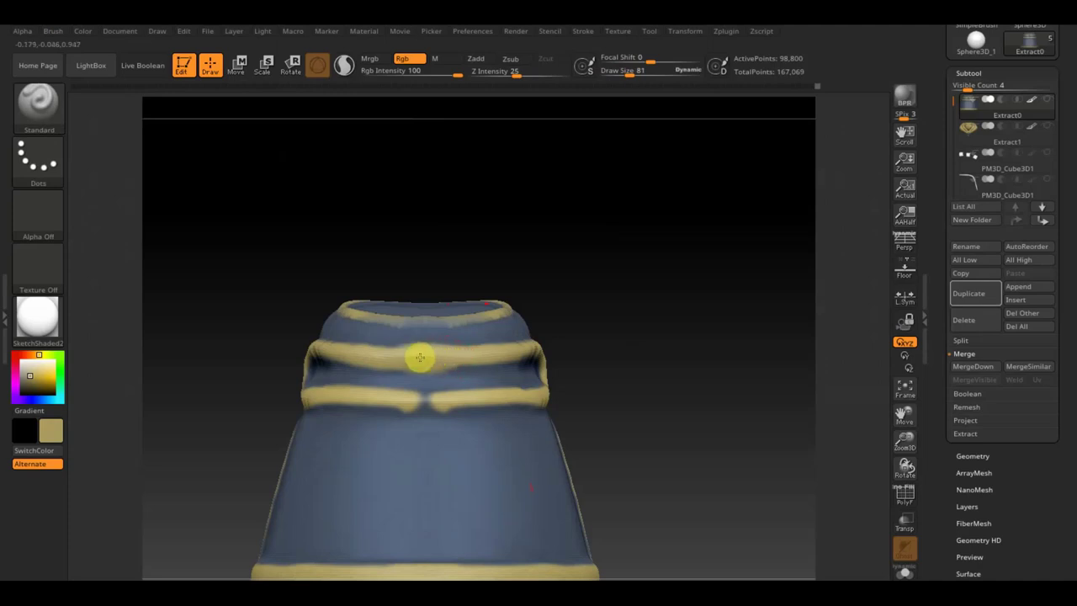
drag(606, 72, 619, 82)
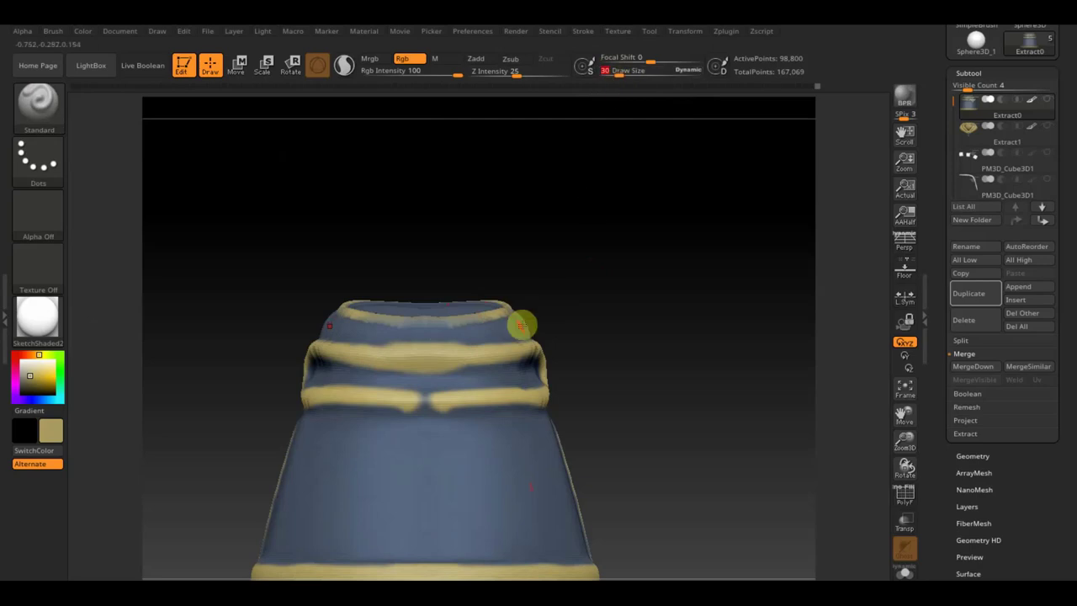
- Clean the upper band's edges in blue-grey, fill the lower band's gap gold, and tidy its bottom edge
key(c)
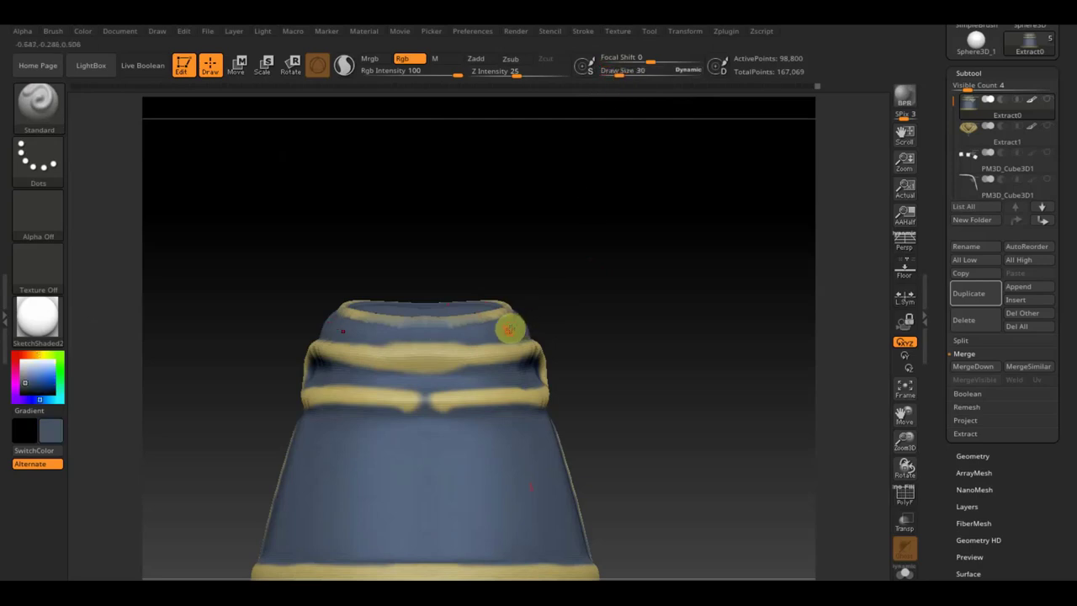
drag(501, 332, 389, 340)
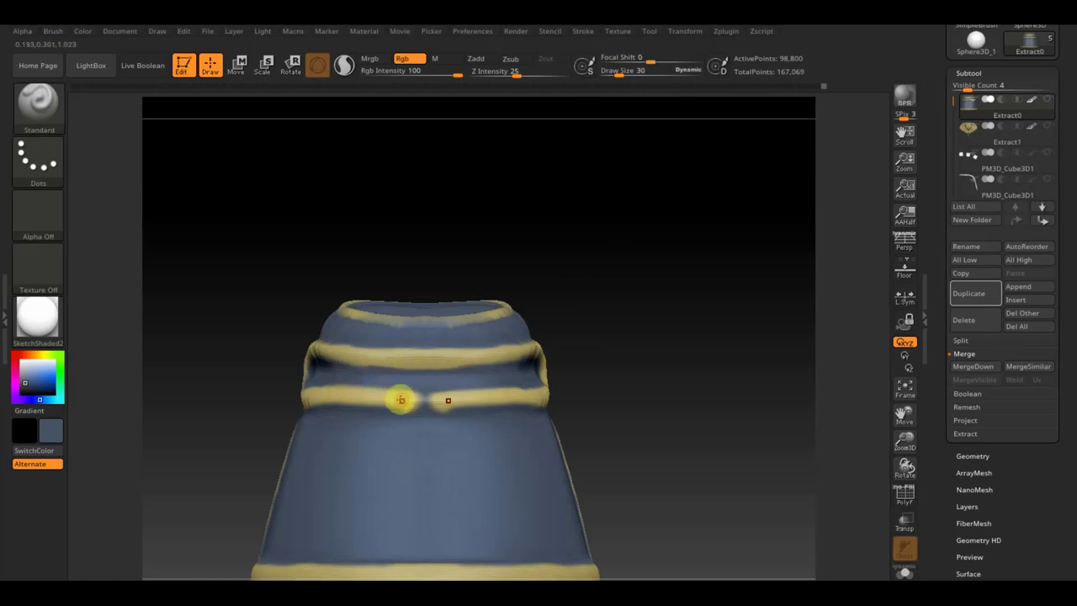
key(c)
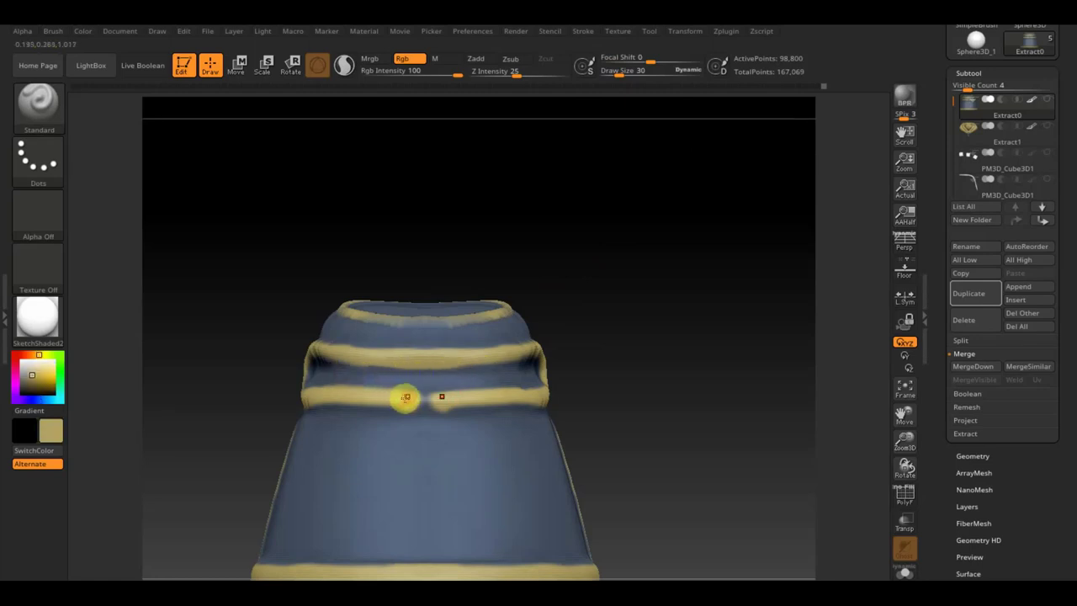
drag(403, 398, 430, 405)
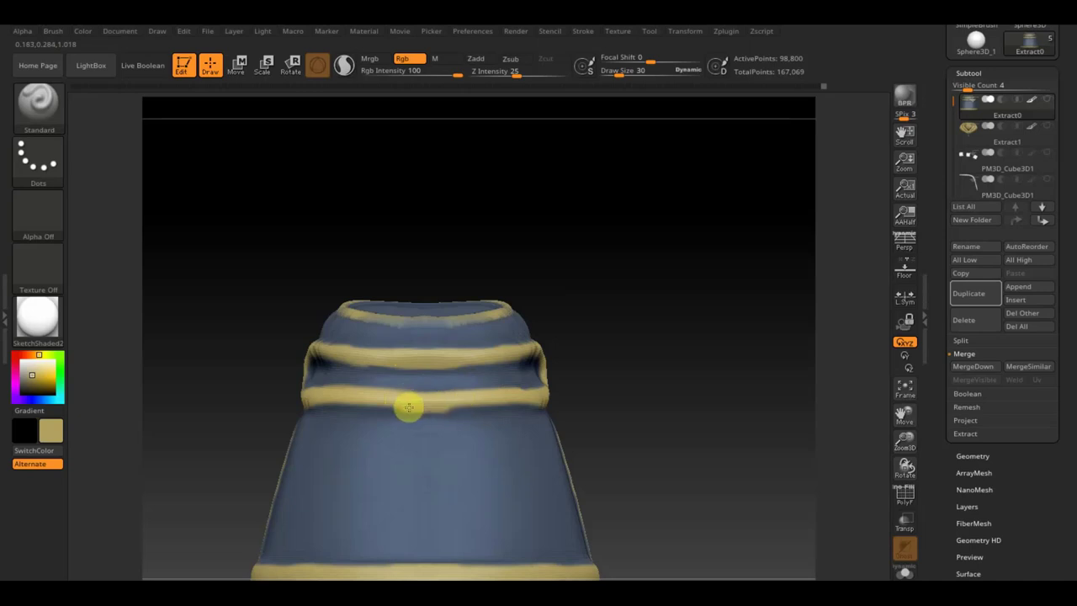
key(c)
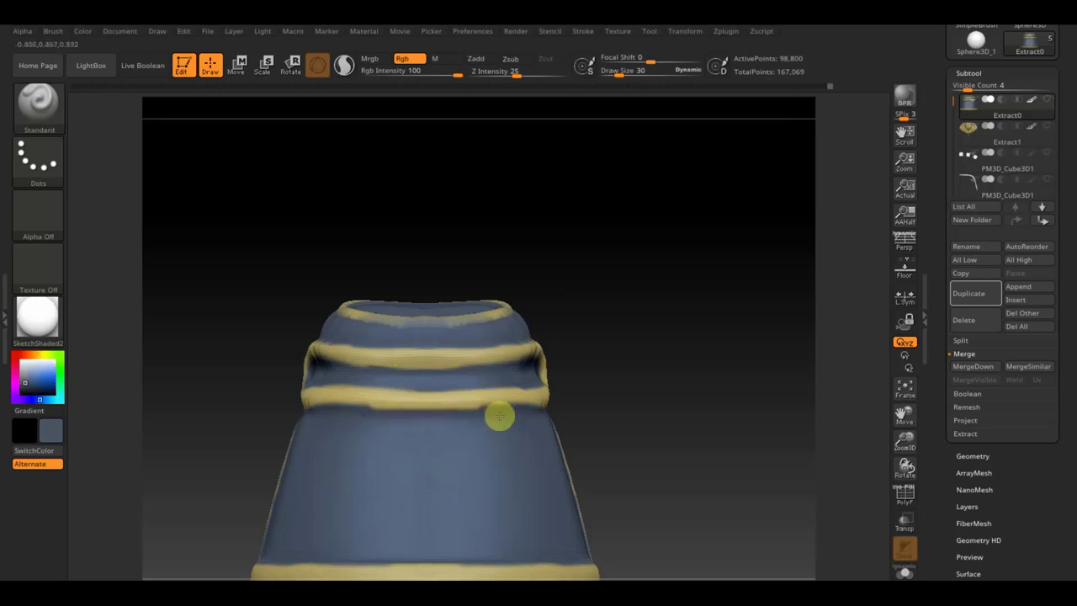
drag(466, 413, 365, 409)
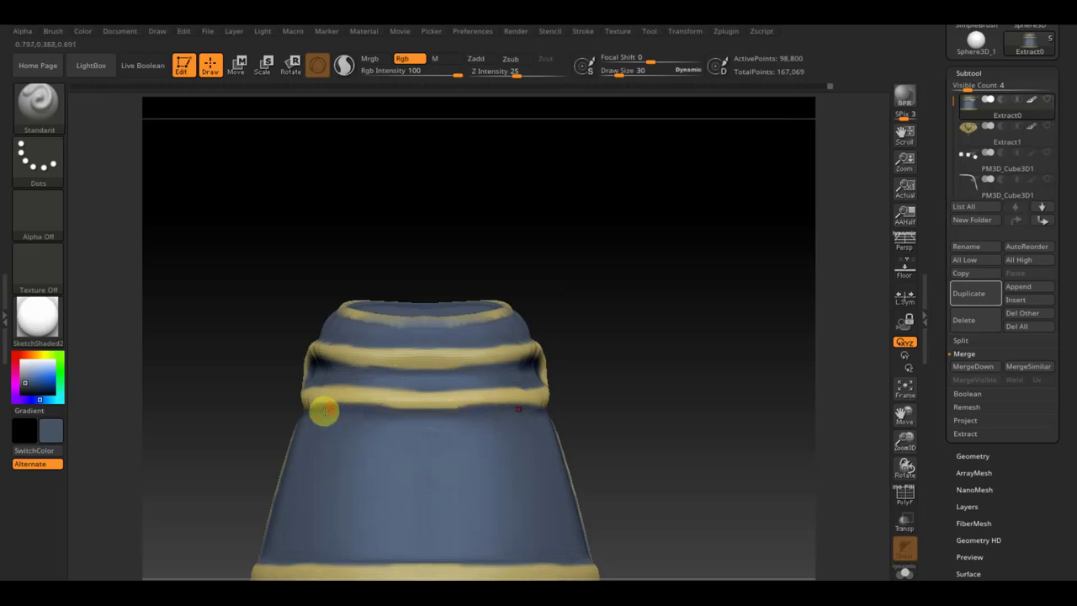
- Edge the top ring in blue-grey and repaint its darkened and left segments gold, ending at front view
drag(547, 370, 650, 422)
mouse_move(513, 303)
mouse_down()
mouse_move(496, 302)
mouse_move(517, 397)
mouse_up()
key(c)
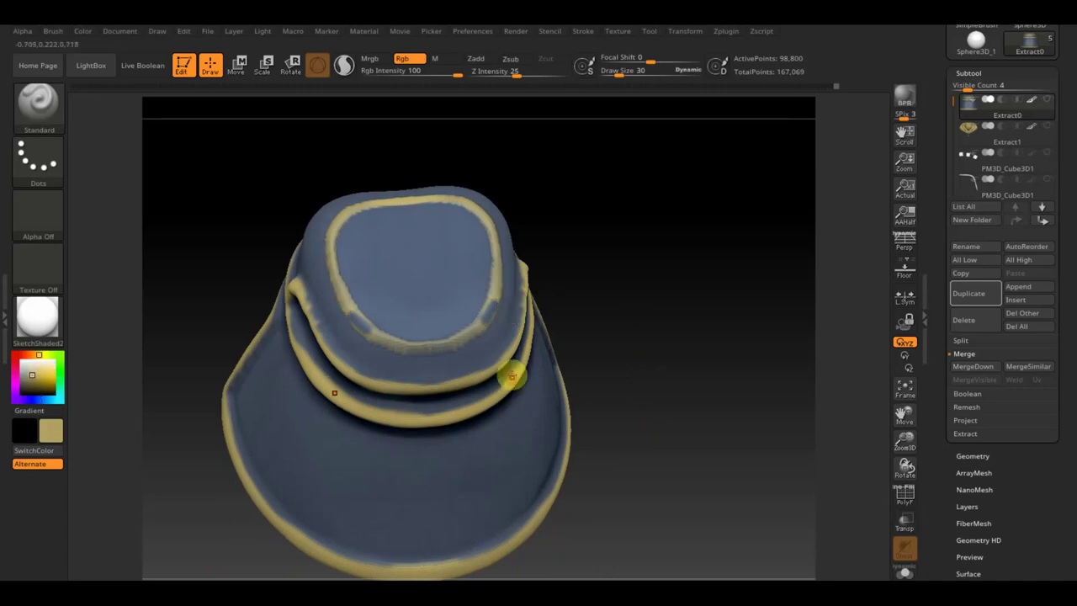
mouse_move(493, 299)
mouse_down()
mouse_move(450, 339)
mouse_move(412, 347)
mouse_up()
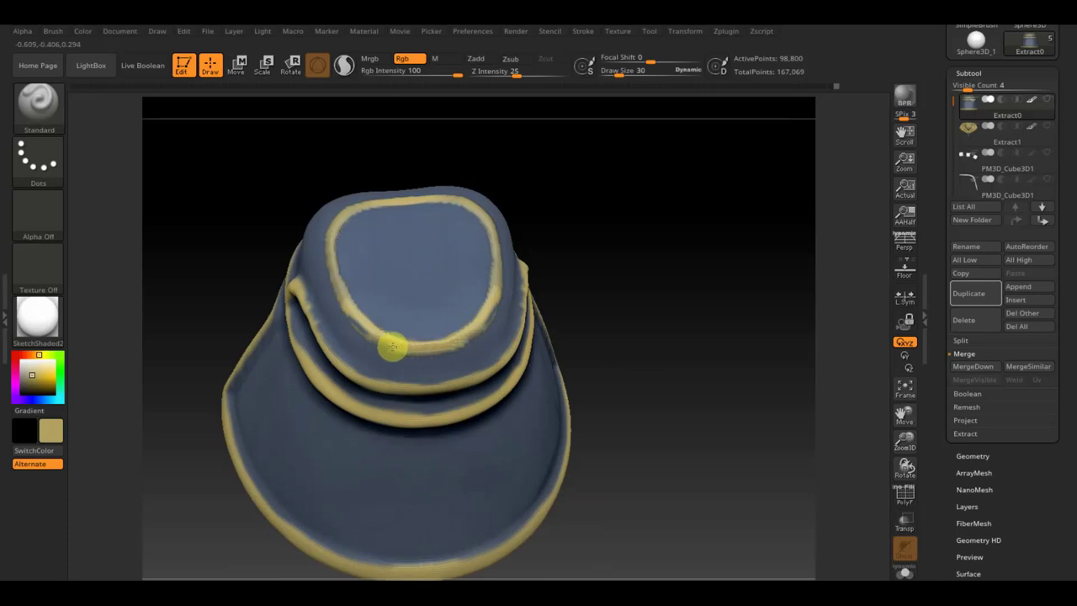
drag(350, 304, 331, 234)
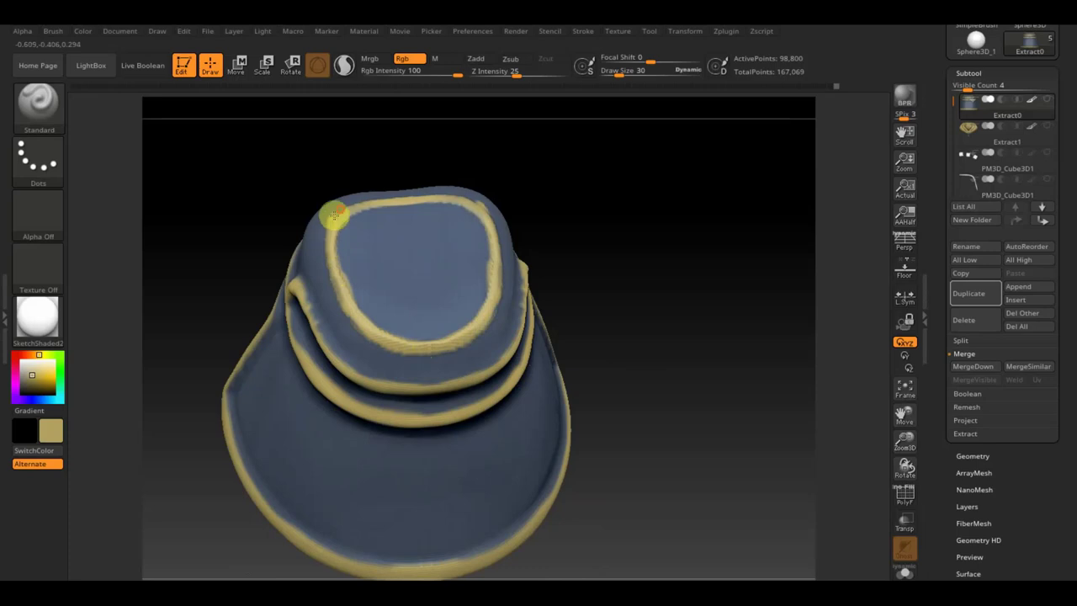
key(c)
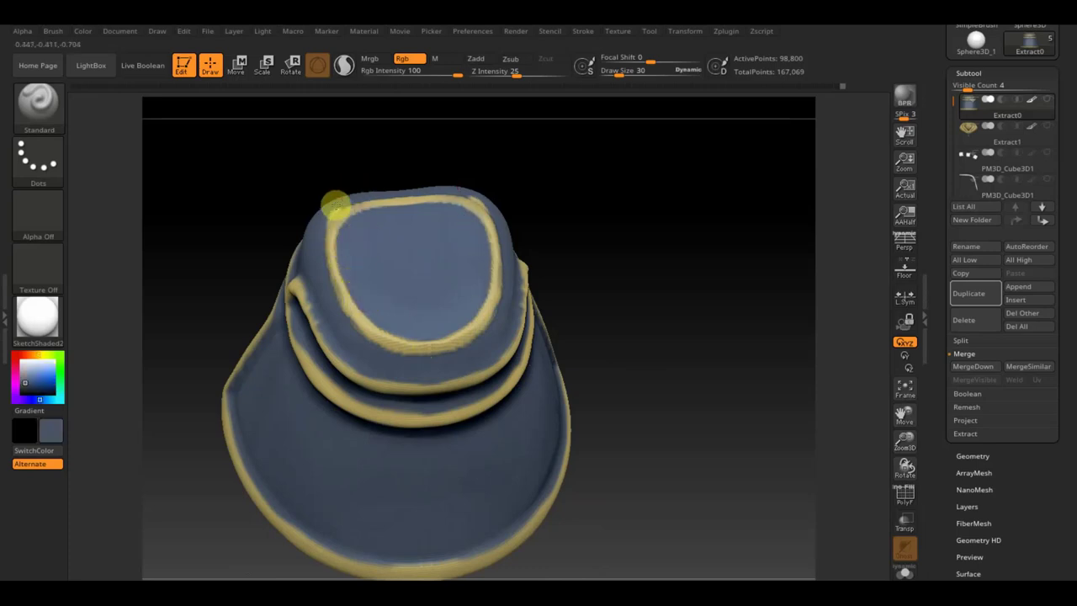
mouse_move(620, 253)
mouse_down()
mouse_move(606, 156)
mouse_move(649, 213)
mouse_move(592, 224)
mouse_move(597, 240)
mouse_move(543, 293)
mouse_up()
mouse_move(636, 284)
mouse_down()
mouse_move(637, 306)
mouse_move(796, 269)
mouse_up()
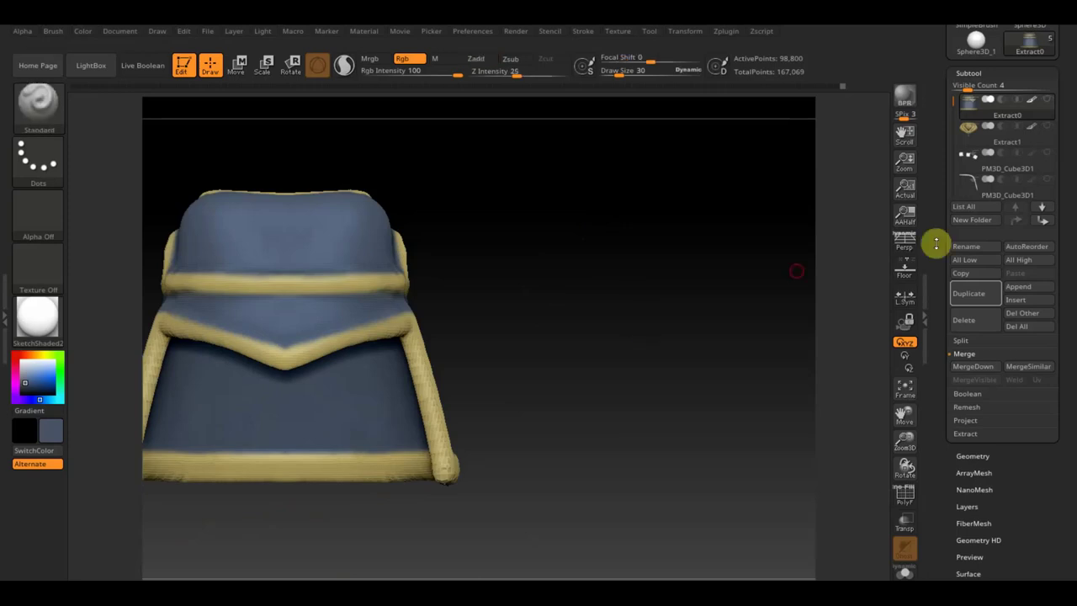
- Unhide all subtools and orbit the assembled helmet to inspect its sides and emblem, ending face-on
shift+click(1051, 102)
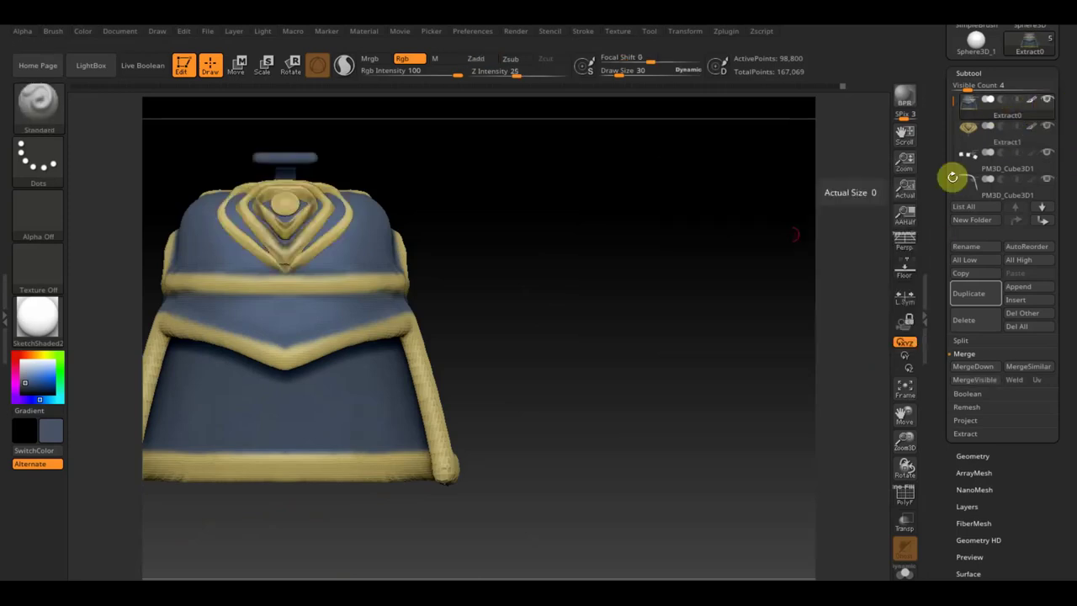
mouse_move(685, 253)
alt+mouse_down()
mouse_move(658, 298)
mouse_move(752, 297)
mouse_move(721, 272)
mouse_move(698, 352)
mouse_move(656, 365)
mouse_move(664, 320)
mouse_move(682, 329)
mouse_move(687, 317)
mouse_move(741, 309)
mouse_move(859, 308)
alt+mouse_up()
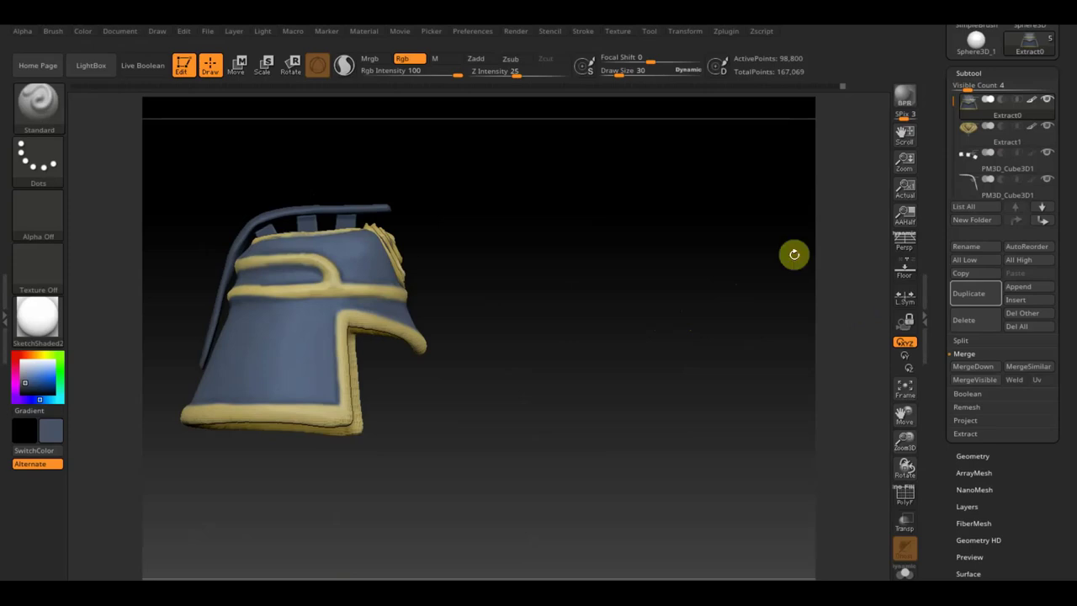
mouse_move(615, 378)
mouse_down()
mouse_move(591, 391)
mouse_move(512, 372)
mouse_move(523, 375)
mouse_up()
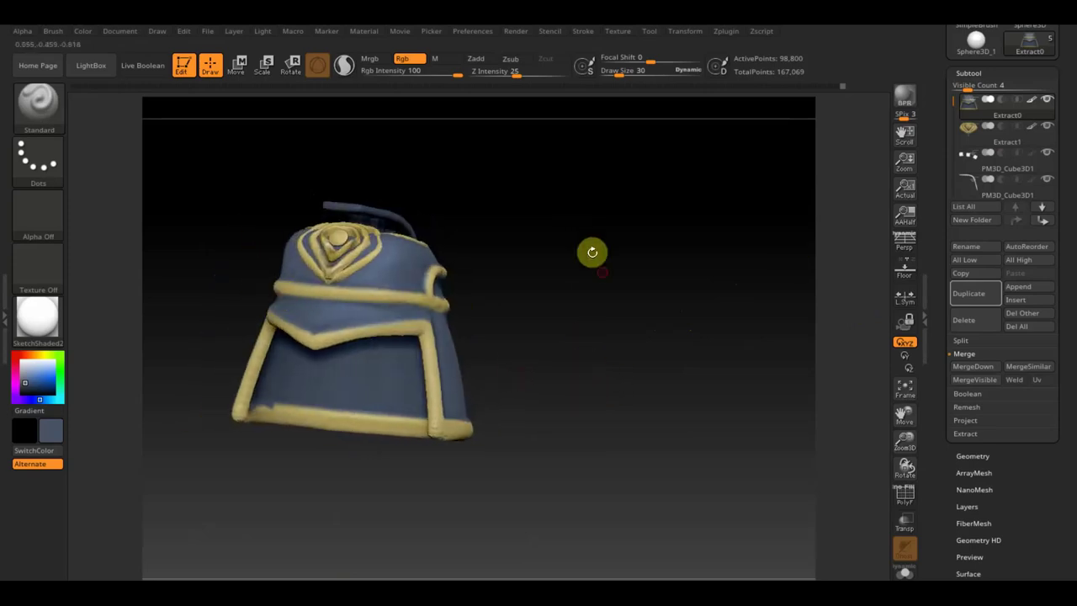
shift+drag(632, 324, 638, 358)
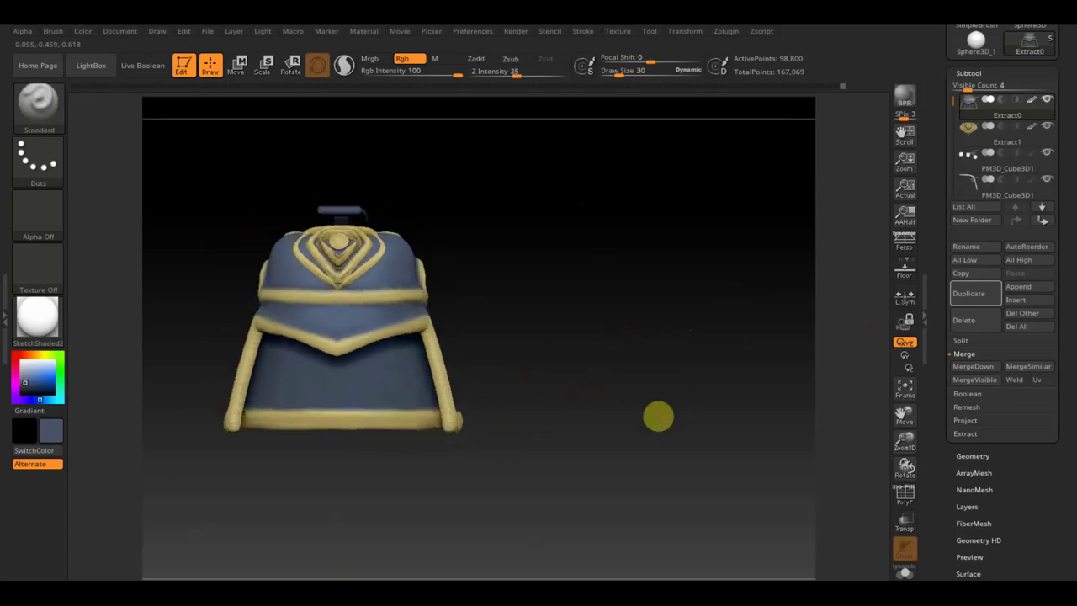
mouse_move(657, 415)
mouse_down()
mouse_move(558, 415)
mouse_move(668, 395)
mouse_up()
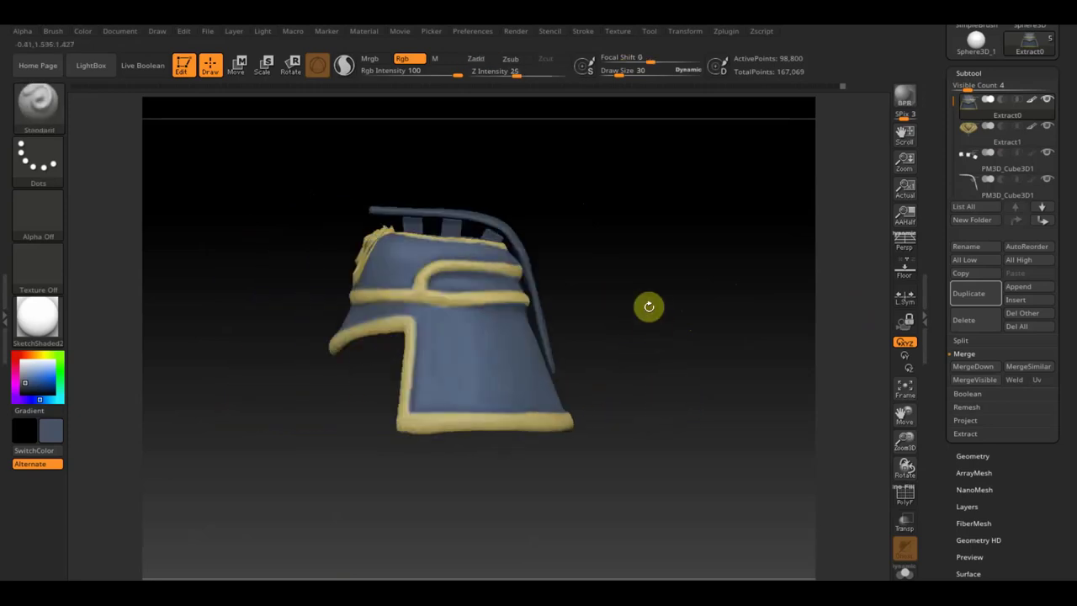
mouse_move(616, 219)
mouse_down()
mouse_move(660, 232)
mouse_move(634, 228)
mouse_move(662, 228)
mouse_move(682, 209)
mouse_up()
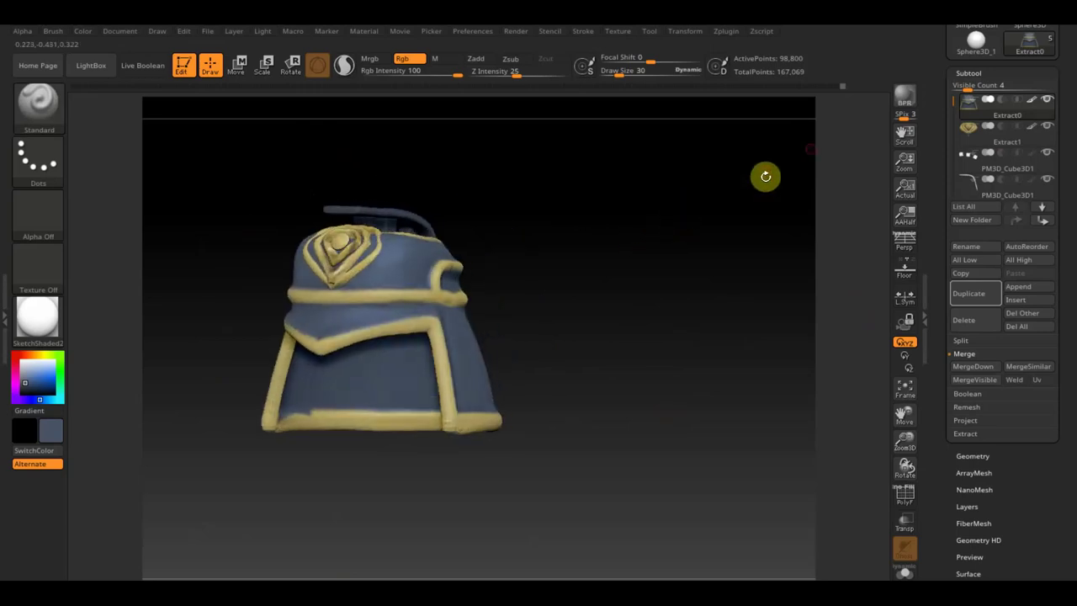
shift+drag(752, 348, 847, 205)
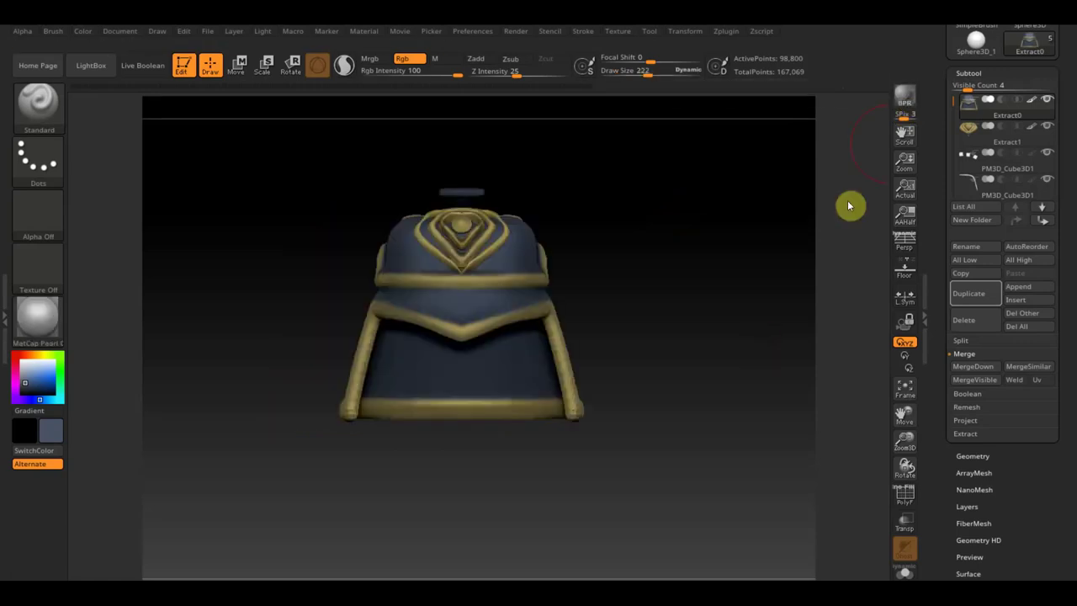